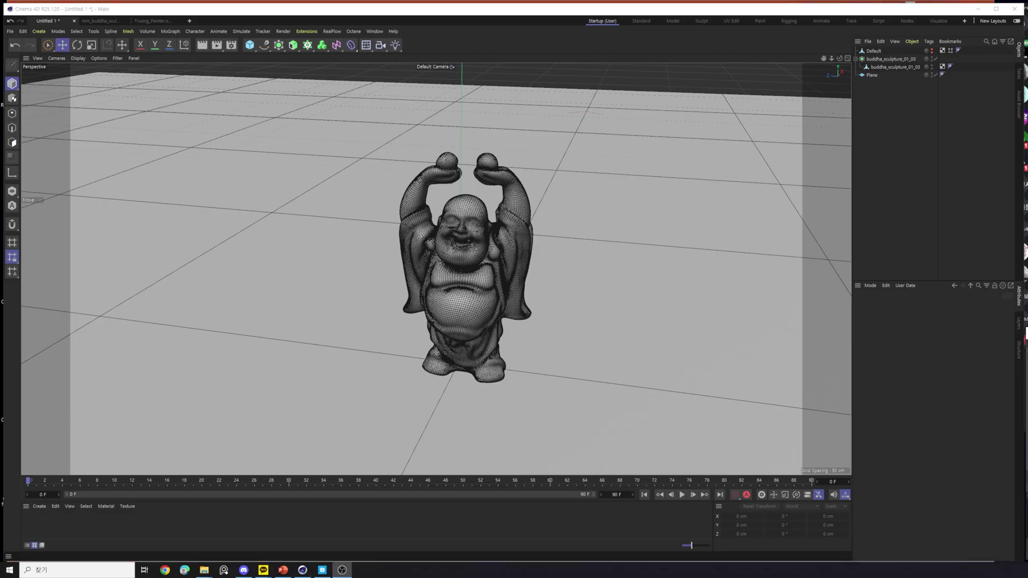
click(307, 31)
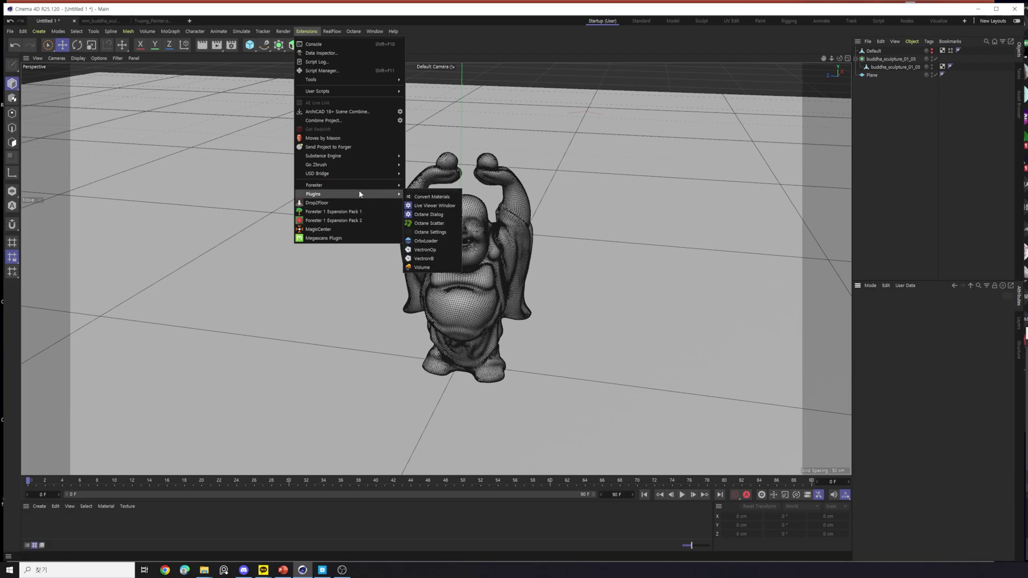
mouse_move(352, 198)
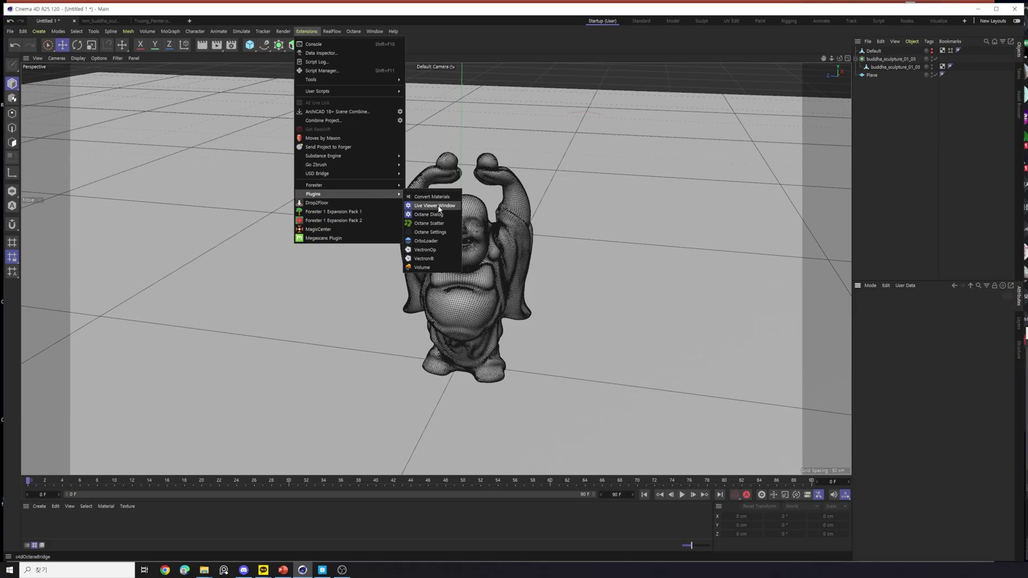
click(443, 33)
click(354, 31)
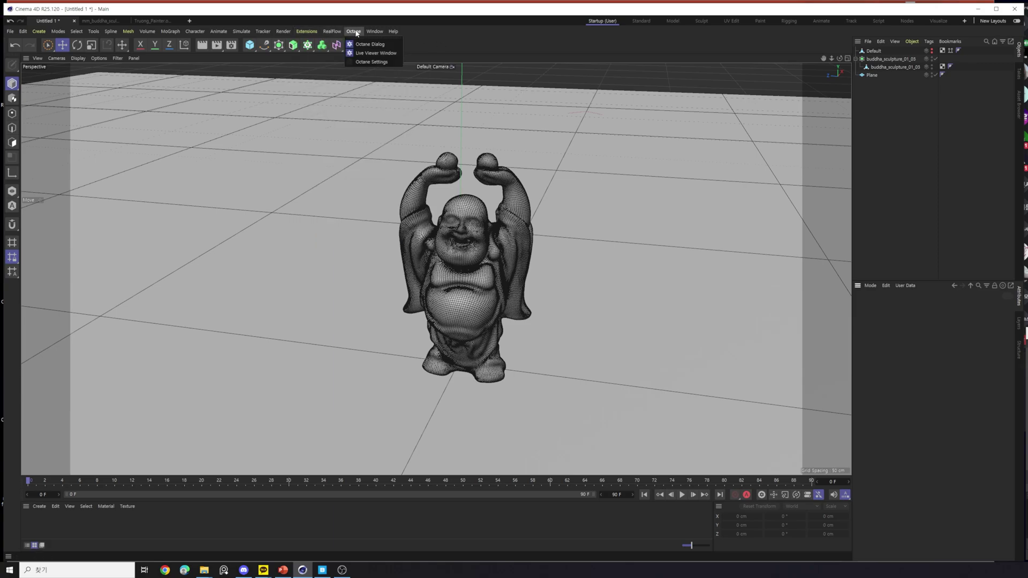
click(389, 58)
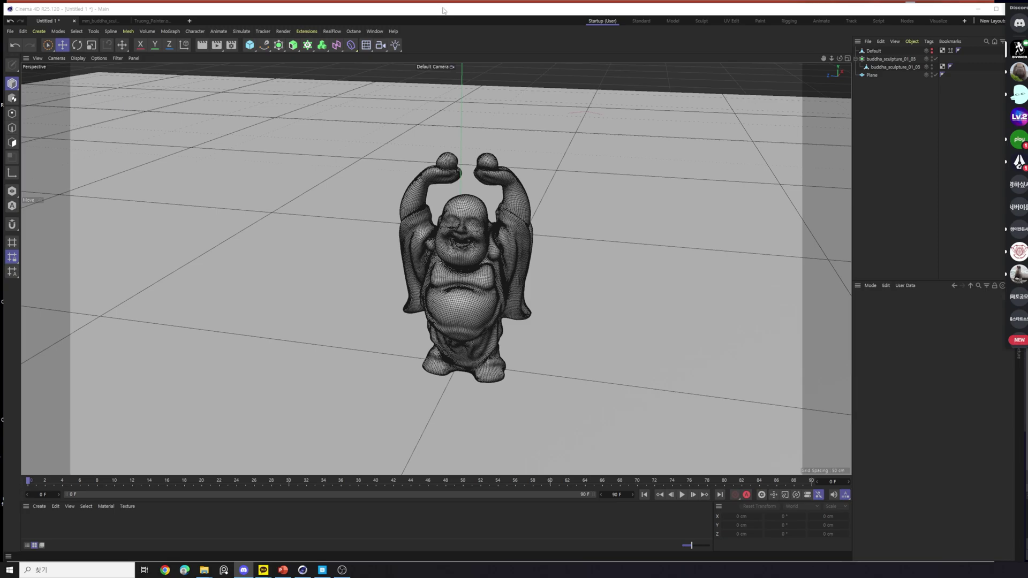
Open the Octane Live Viewer window.
click(312, 30)
click(311, 30)
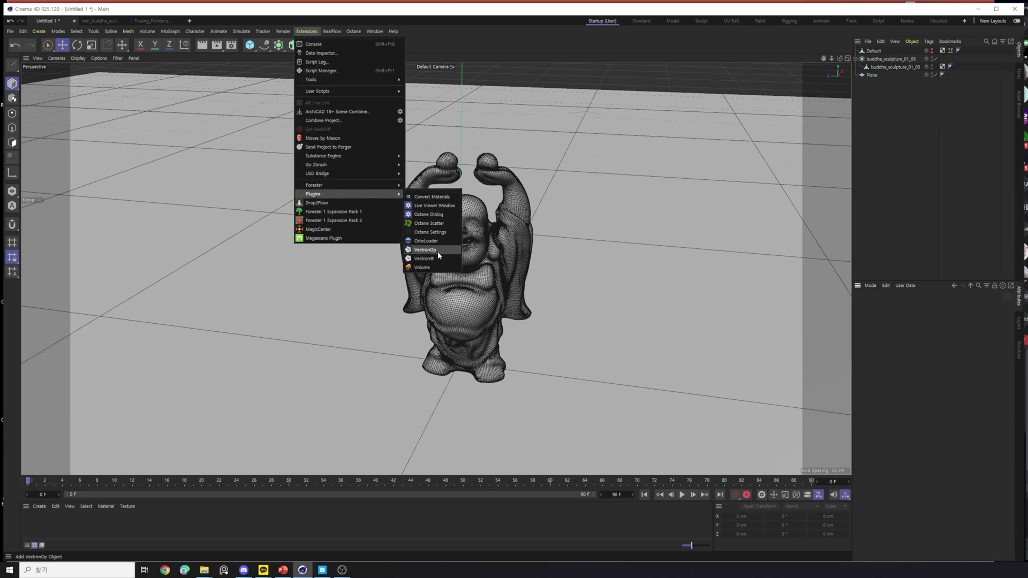
click(446, 208)
click(353, 31)
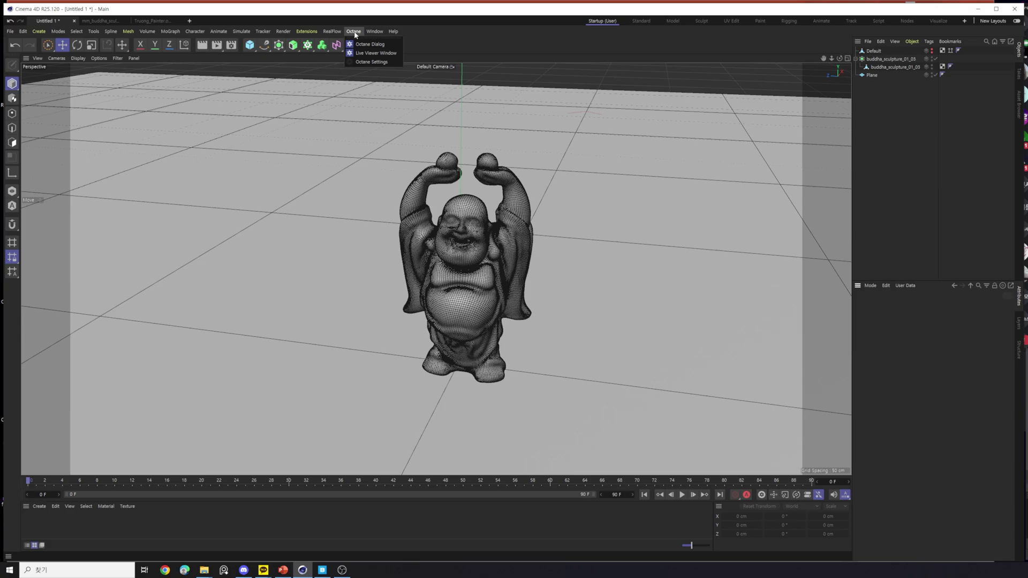
click(378, 53)
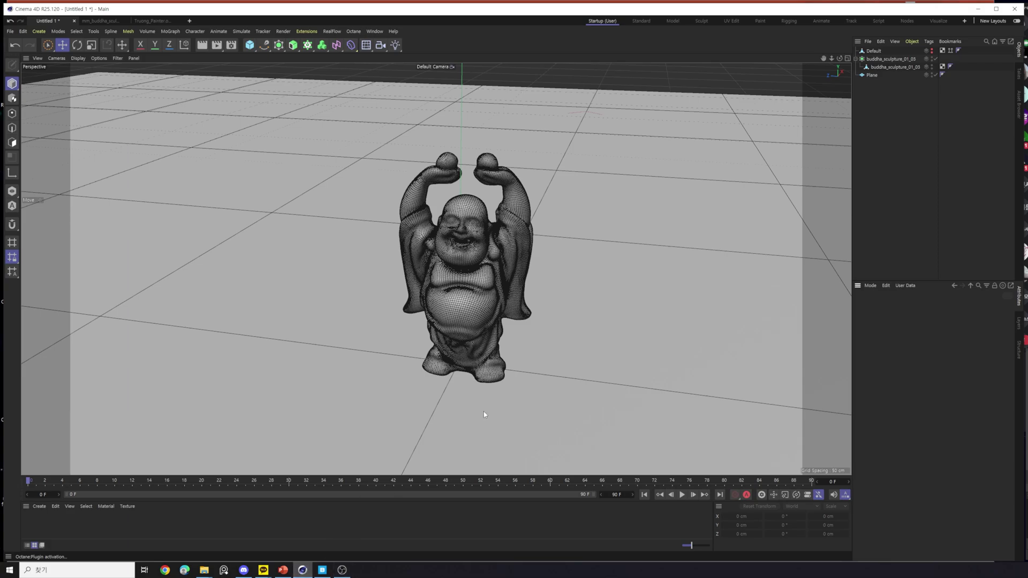
click(355, 31)
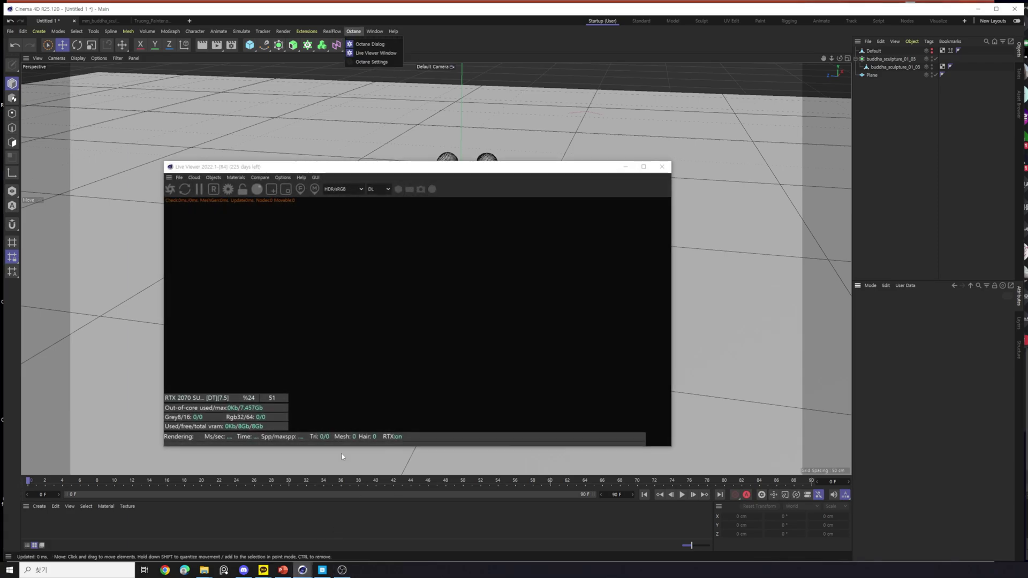
Dock the Live Viewer between the perspective viewport and the object list.
click(663, 89)
drag(182, 166, 420, 264)
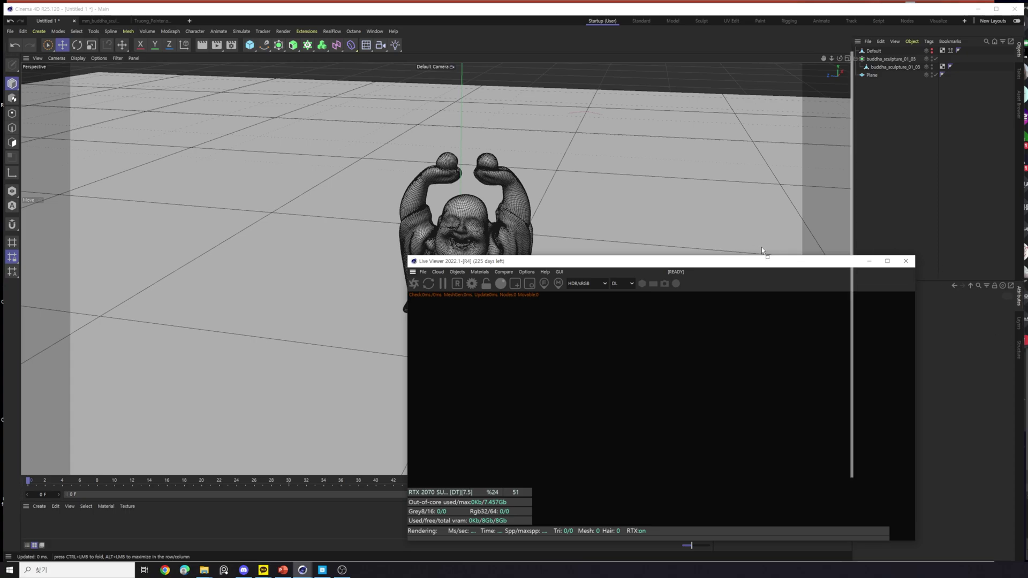
drag(855, 235, 831, 213)
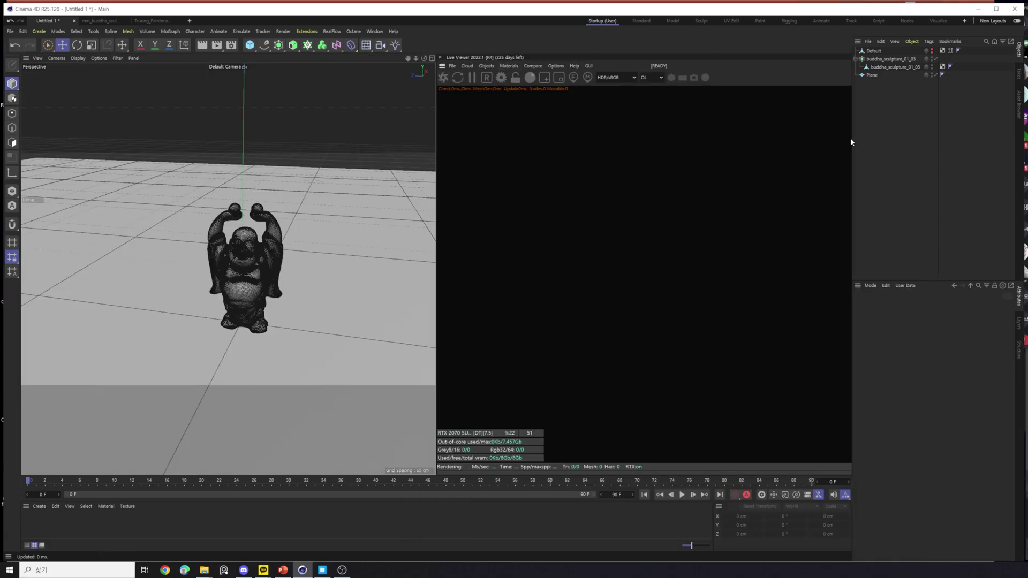
Start the Octane live render and orbit the perspective view to face the buddha sculpture from the front.
click(443, 78)
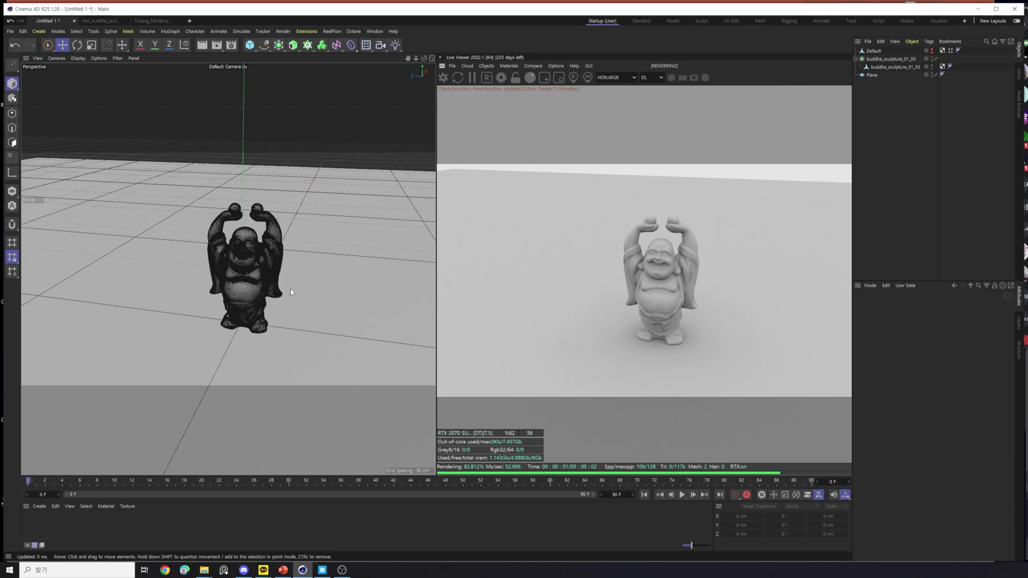
alt+drag(251, 288, 201, 297)
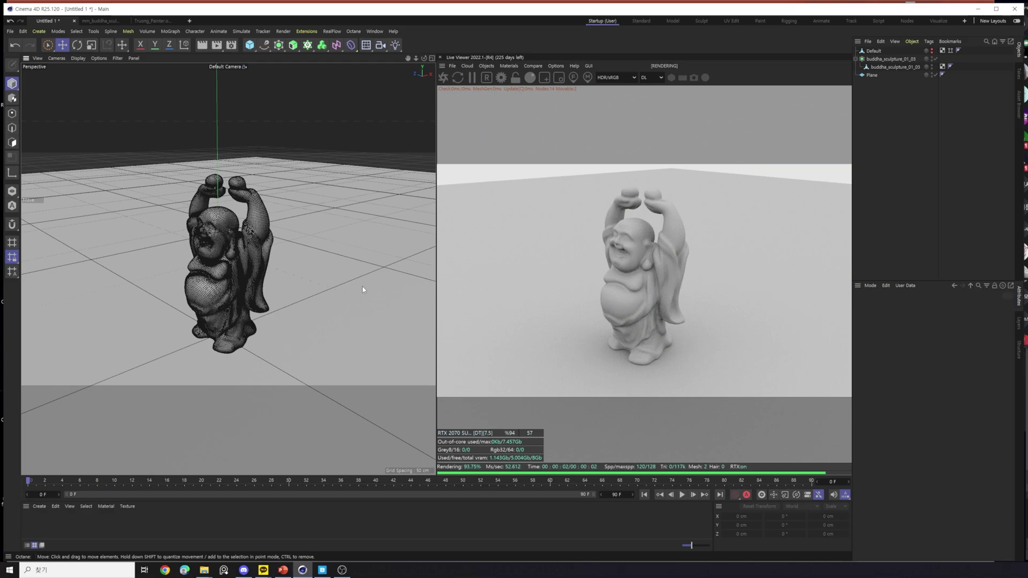
alt+drag(223, 259, 209, 261)
Switch the Live Viewer's render kernel from DL to PT.
click(659, 79)
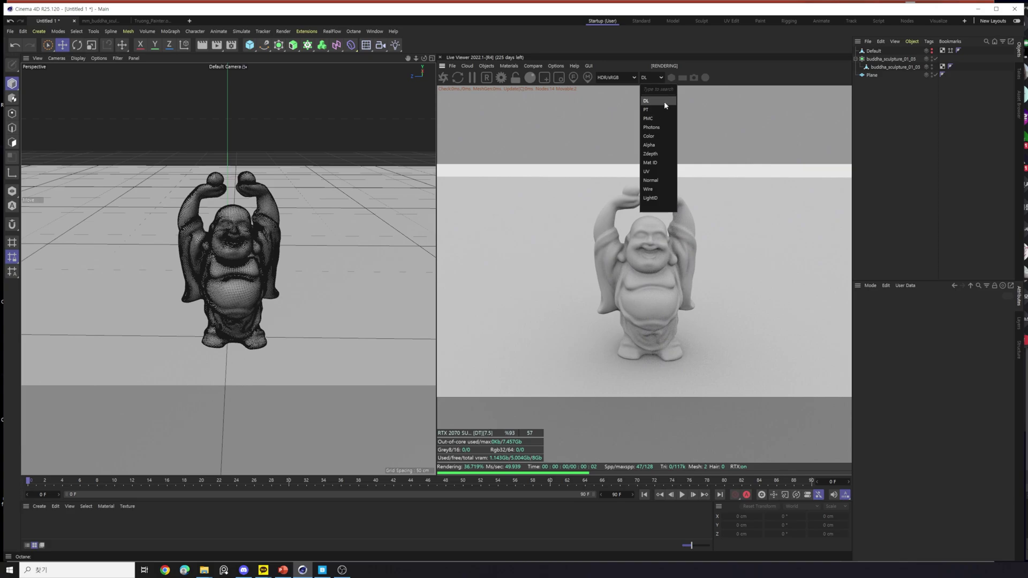
click(657, 79)
click(661, 80)
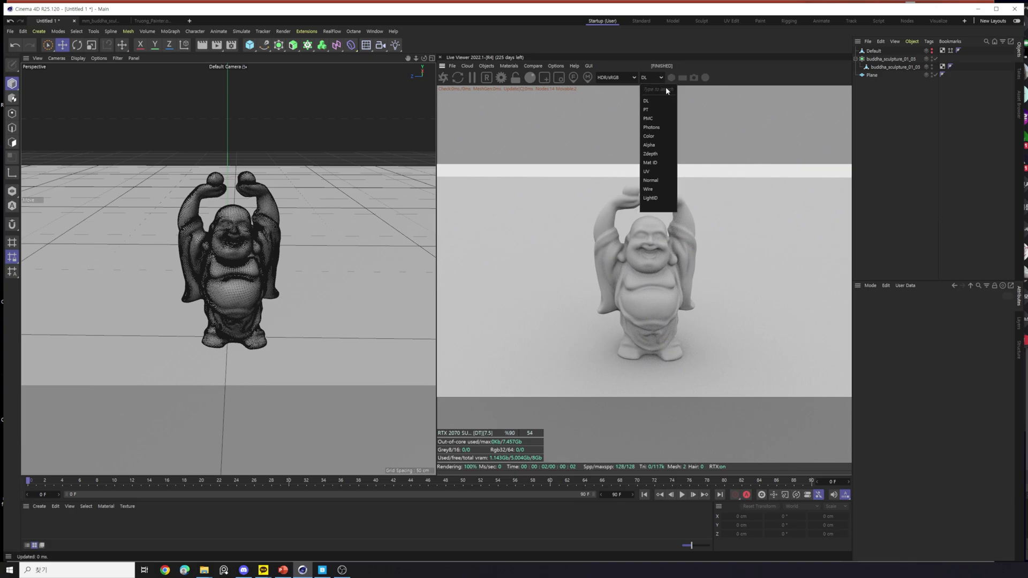
click(657, 79)
click(656, 76)
click(659, 109)
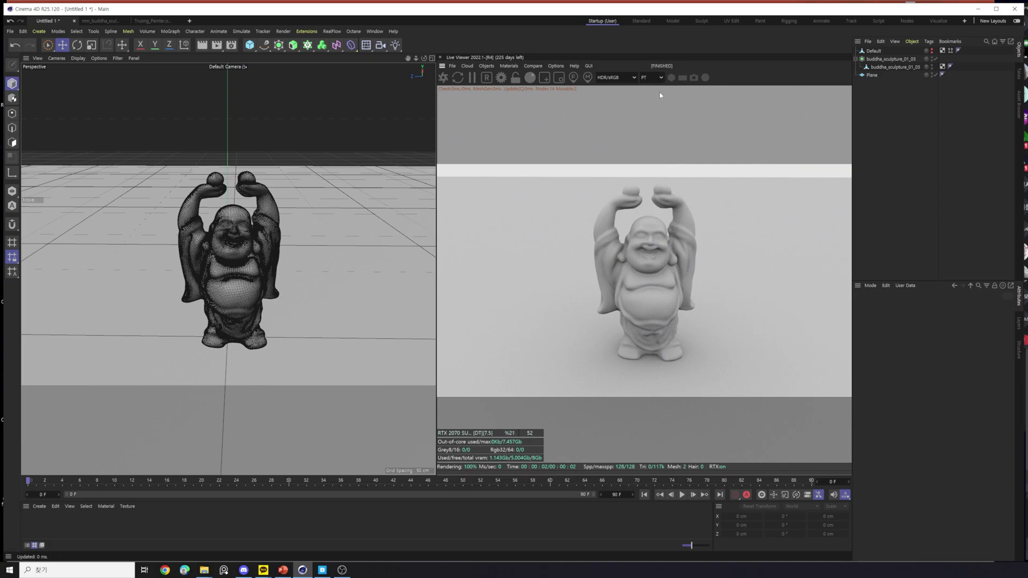
Preview the live render in other modes, including PMC and Alpha.
click(654, 78)
click(664, 127)
click(654, 78)
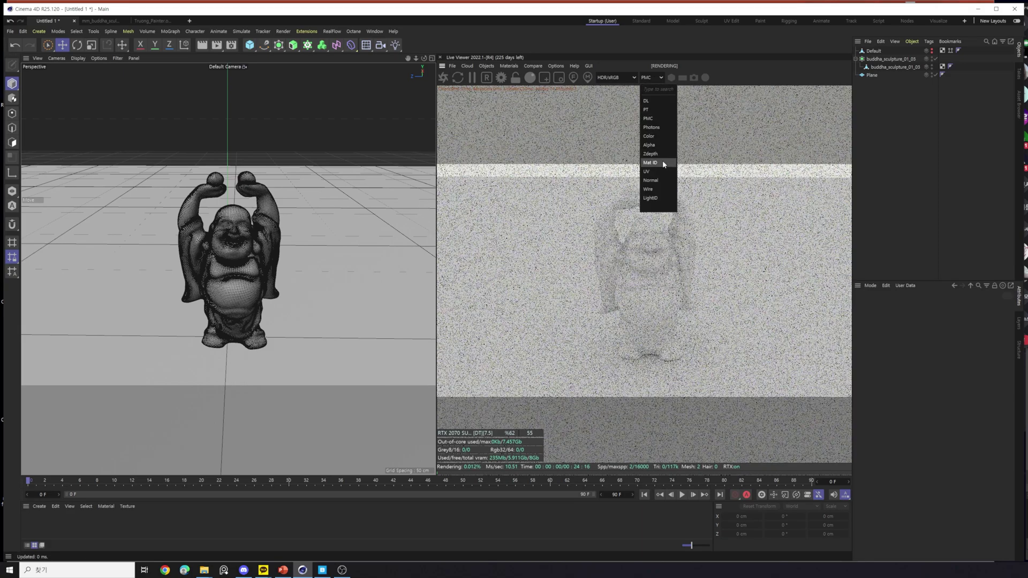
click(663, 162)
click(653, 79)
click(649, 145)
click(653, 79)
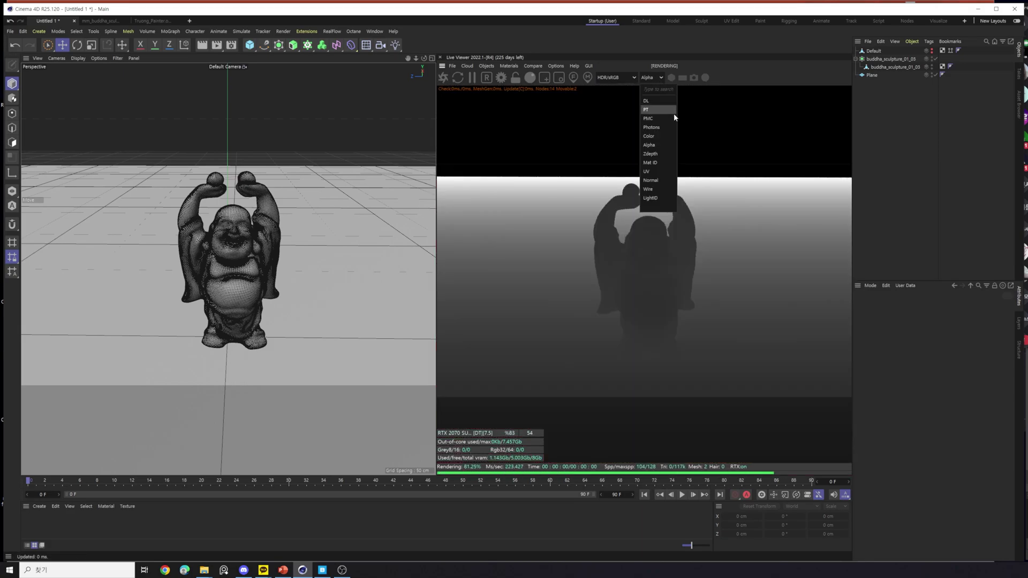
Set the live render to DL briefly and return it to the PT kernel.
click(670, 100)
click(653, 78)
click(650, 110)
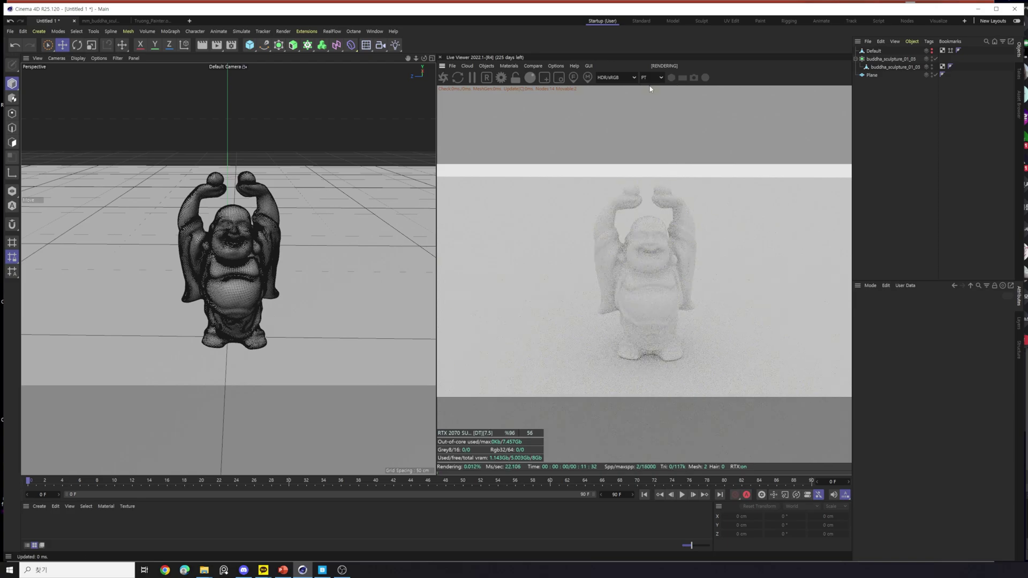
click(654, 79)
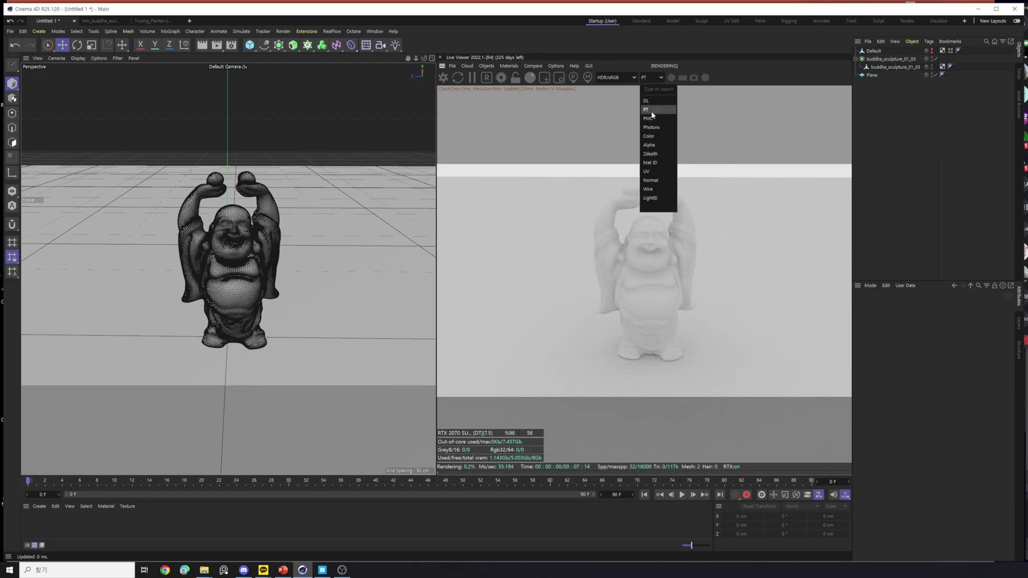
click(729, 81)
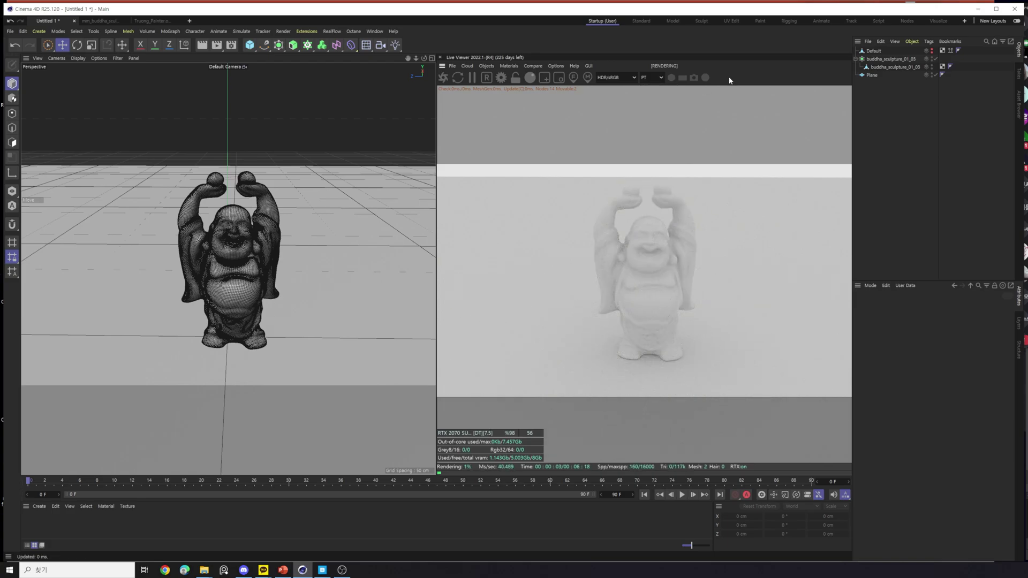
Orbit the sculpture slightly and compare its live render under the DL and PT kernels, ending on PT.
alt+drag(224, 293, 241, 303)
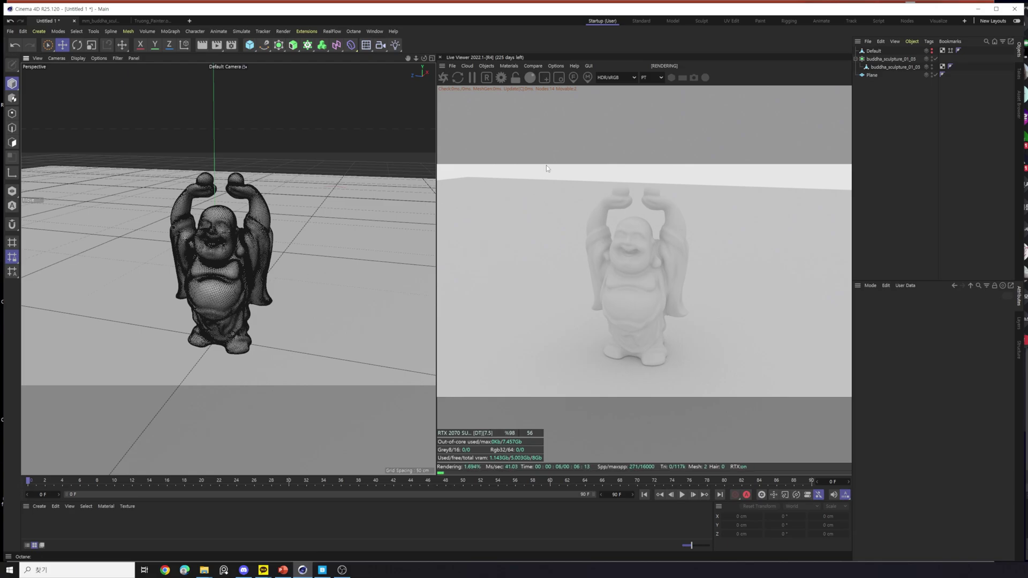
click(660, 78)
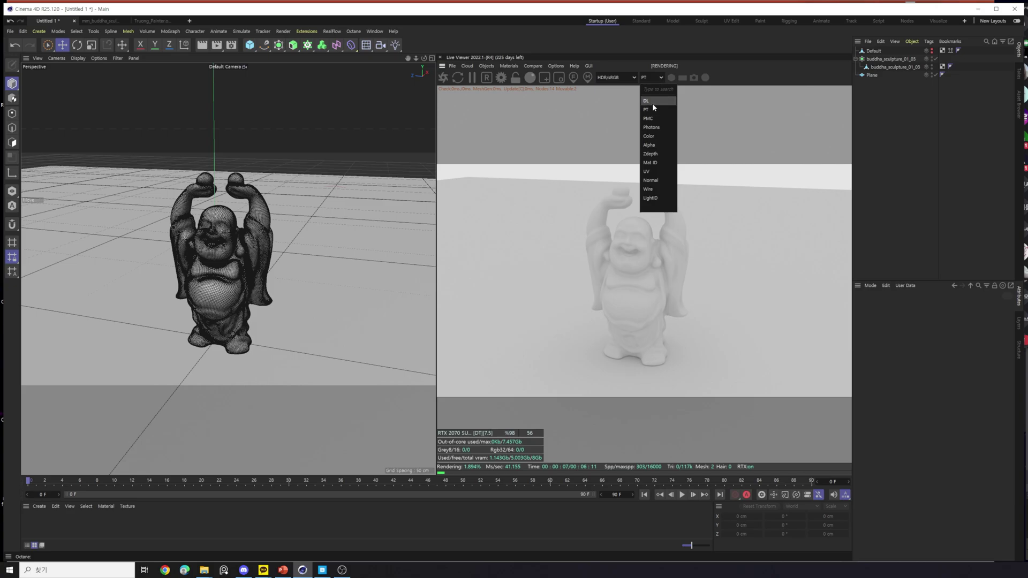
click(652, 104)
click(650, 78)
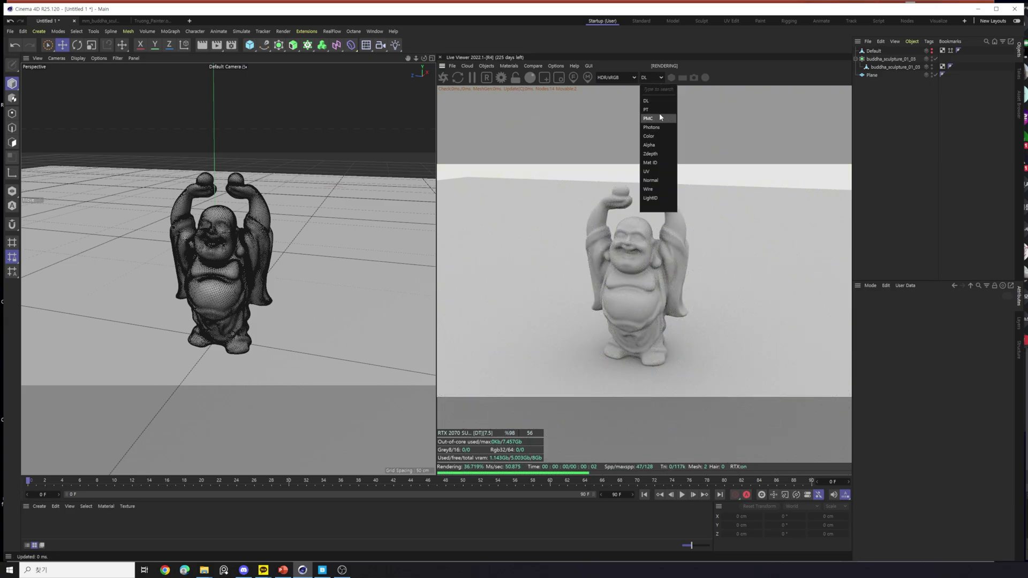
click(654, 109)
click(656, 78)
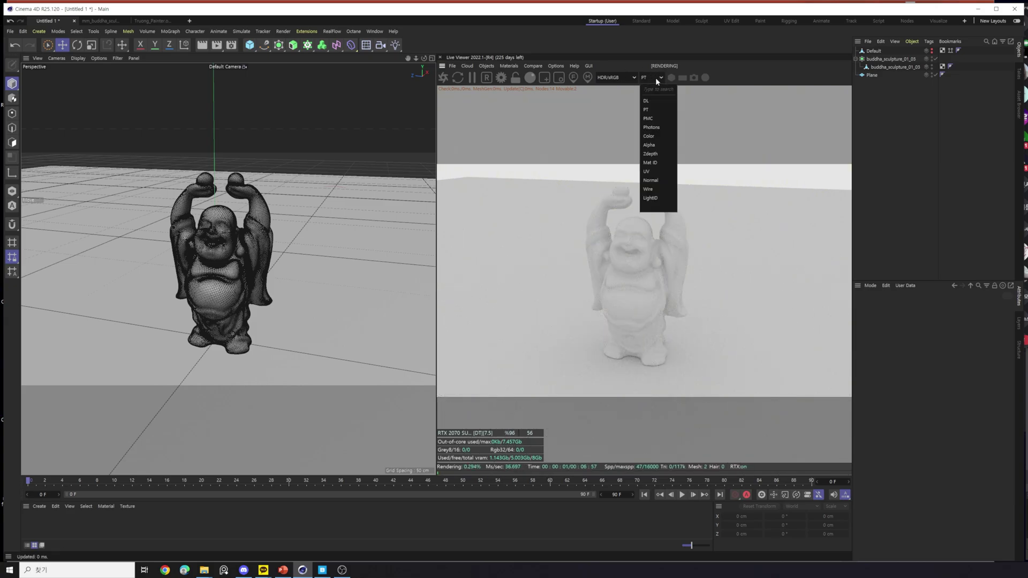
click(654, 76)
click(654, 76)
click(662, 111)
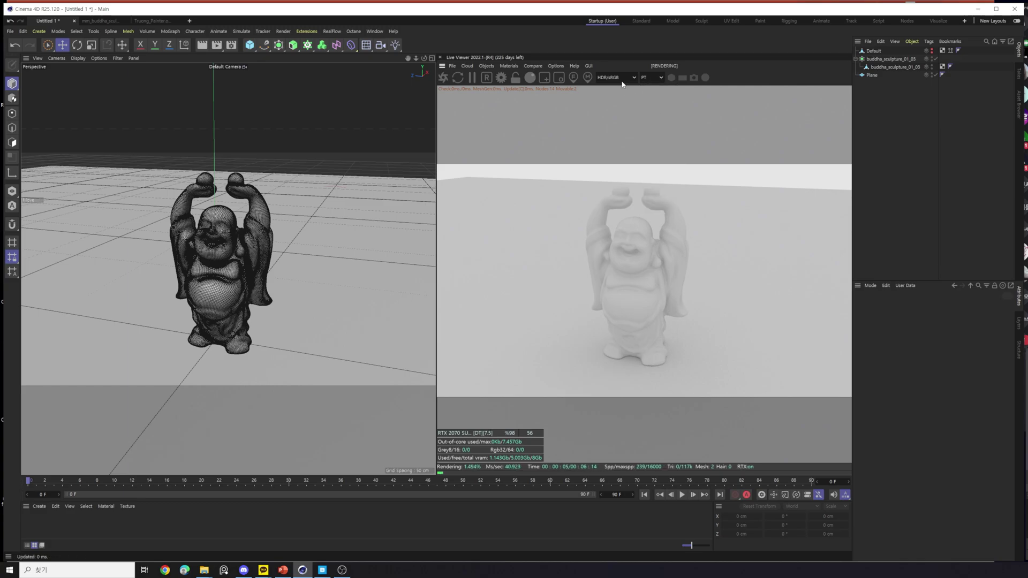
Try the OCIO colour space for the live render and return it to HDR/sRGB.
click(615, 77)
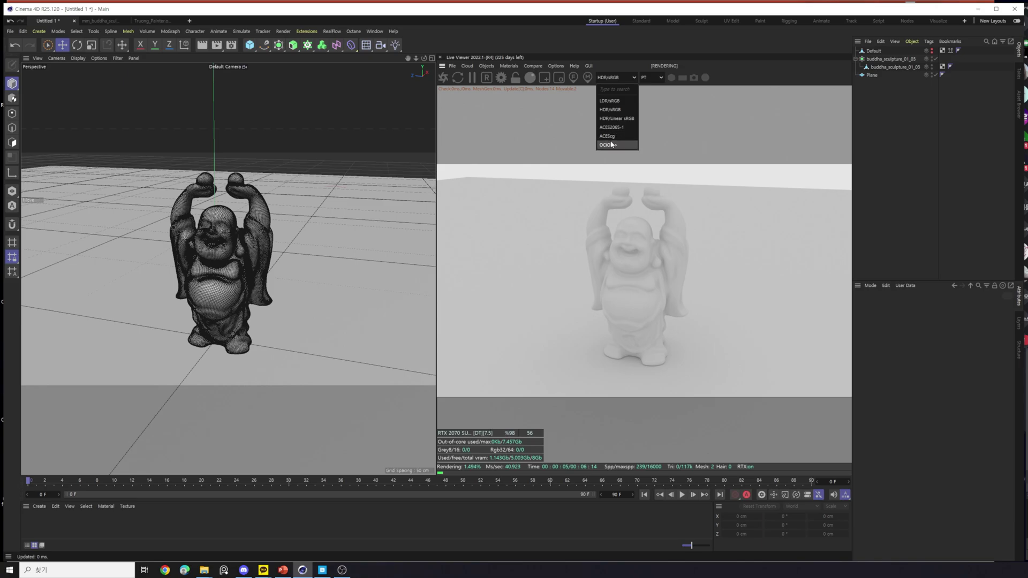
click(609, 64)
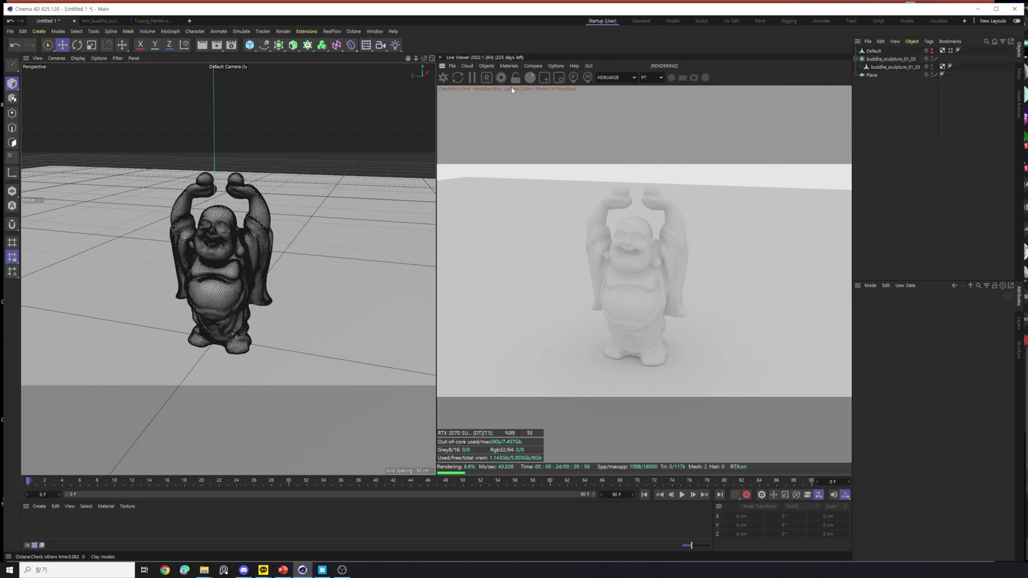
click(615, 77)
click(616, 144)
click(624, 81)
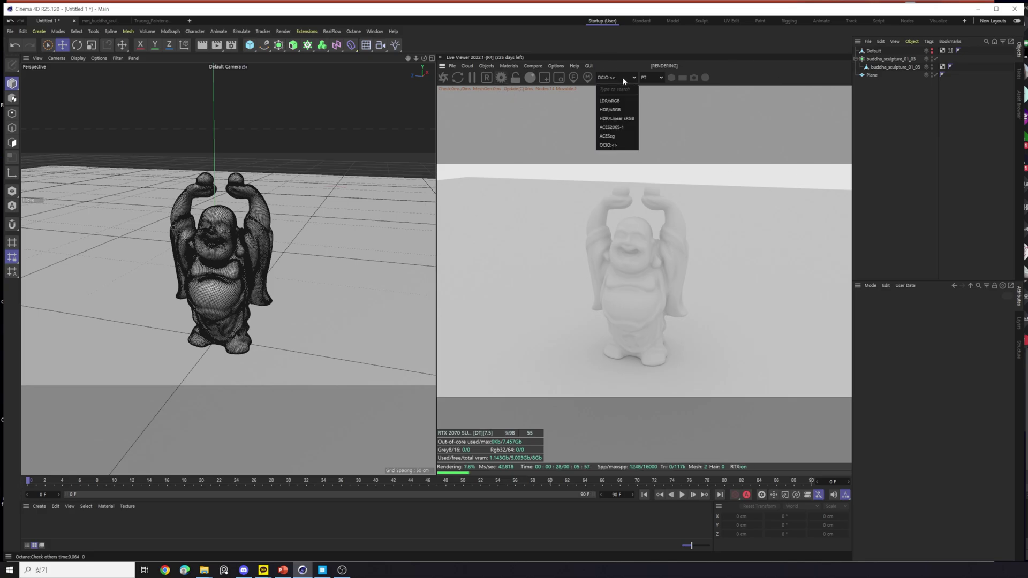
click(626, 109)
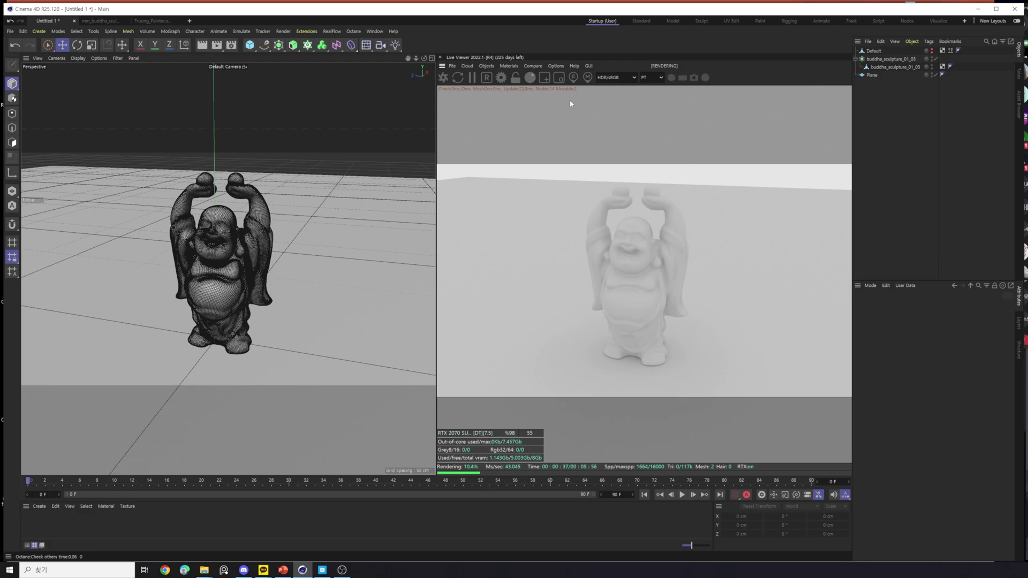
Open the Octane settings at the Path tracing kernel and enlarge the window so all its parameters can be read.
click(488, 79)
drag(667, 129, 702, 138)
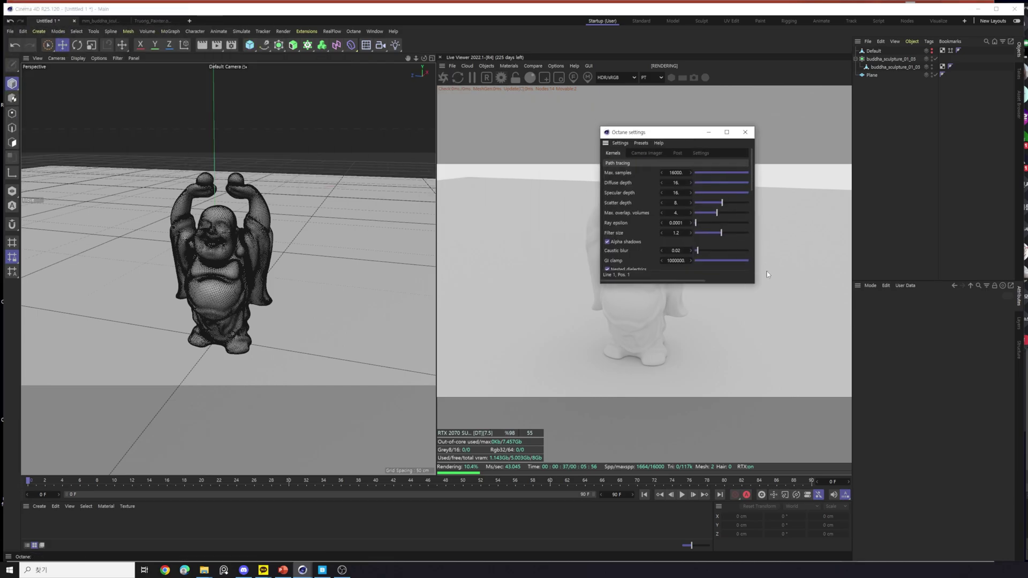
drag(754, 287, 890, 445)
drag(739, 133, 595, 109)
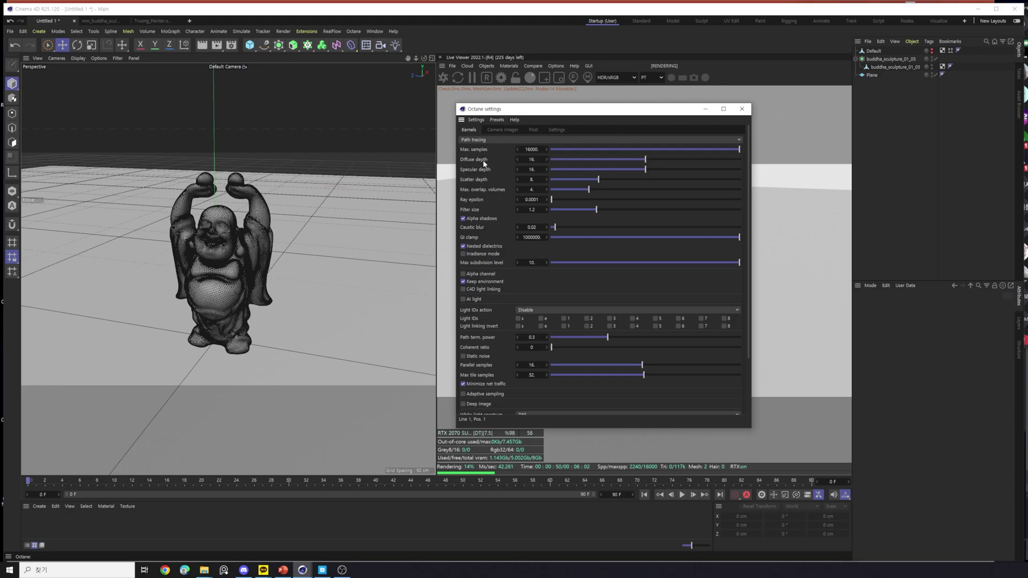
Switch to the PowerPoint presentation and show slide 16, which explains the Path tracing kernel settings.
click(283, 569)
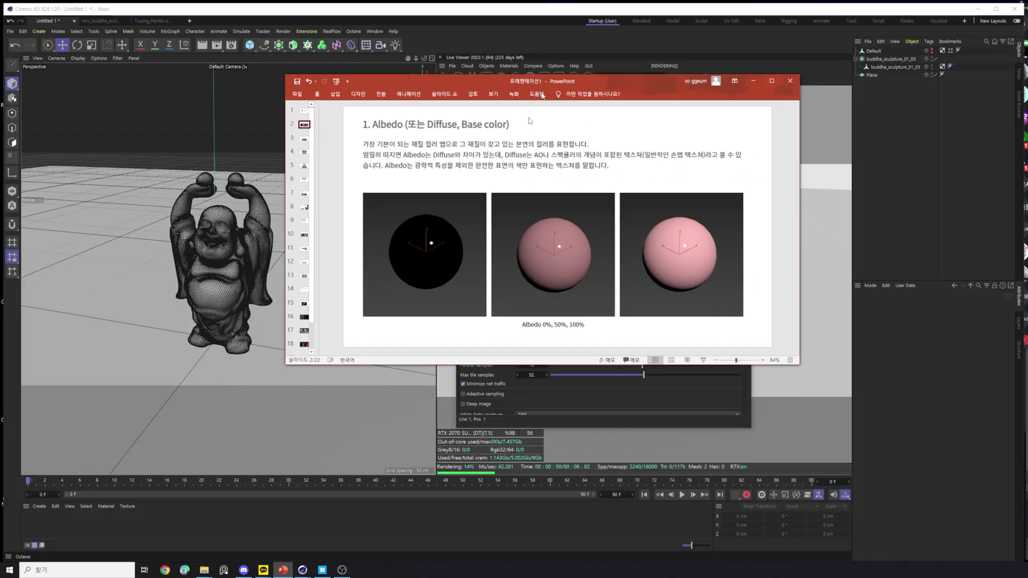
drag(541, 81, 522, 116)
click(285, 328)
click(284, 353)
click(285, 328)
drag(522, 116, 256, 36)
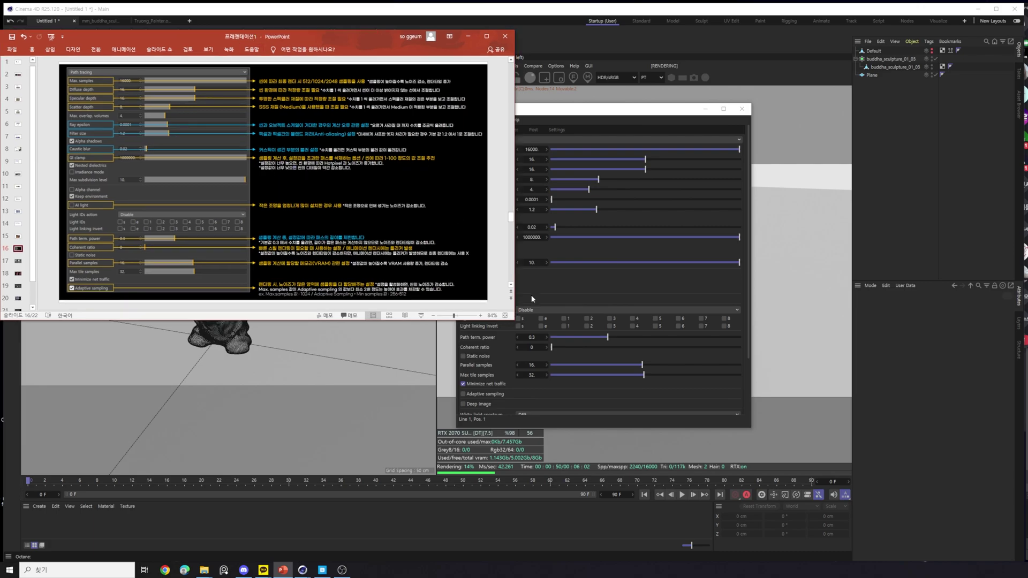
Enlarge the presentation window and arrange the Octane settings window beside it for comparison.
drag(513, 319, 620, 529)
drag(721, 109, 908, 66)
click(284, 570)
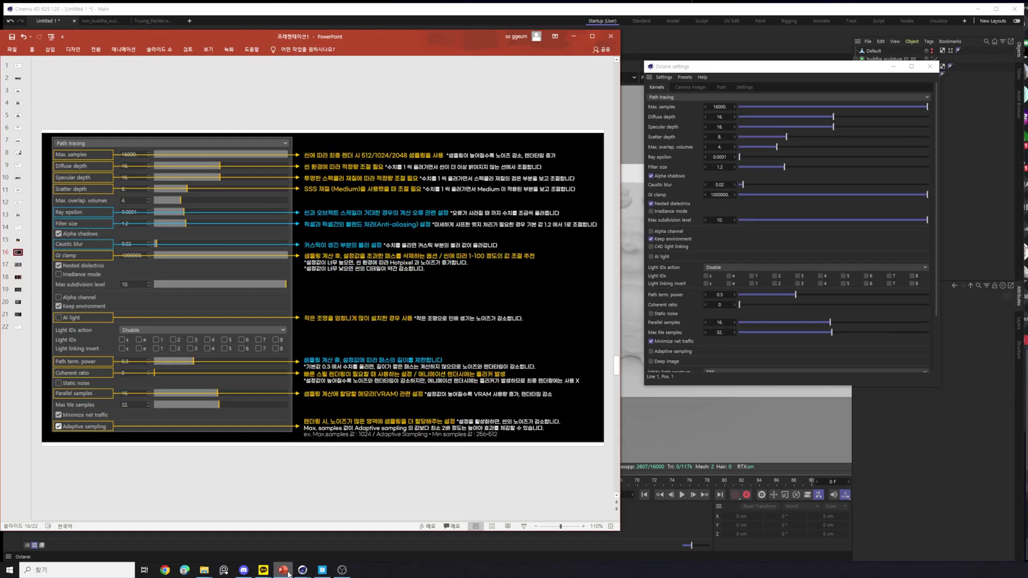
drag(721, 70, 698, 89)
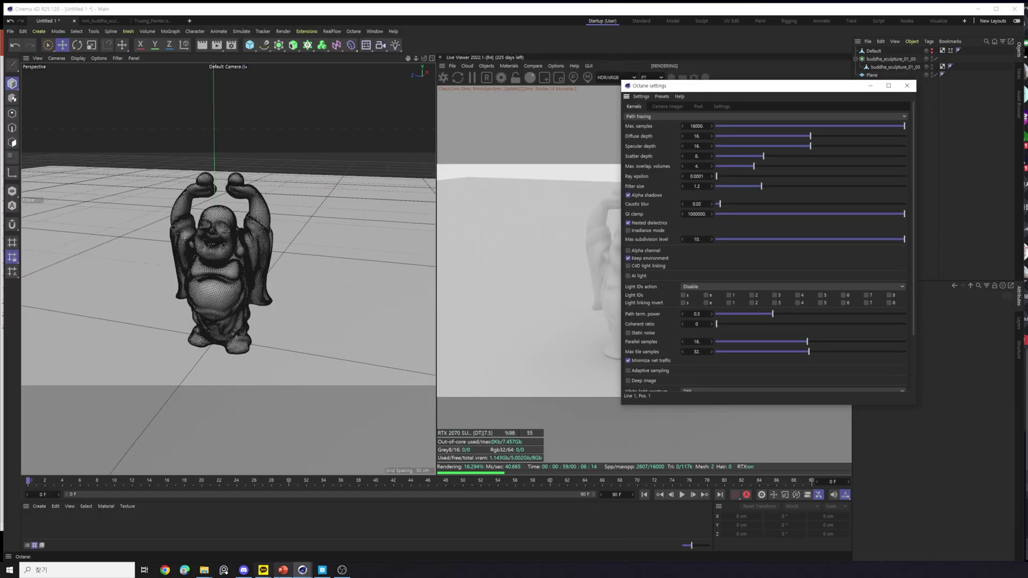
Switch to the PowerPoint slide to compare its Path tracing explanations with the Octane settings, and put the presentation away again.
click(283, 570)
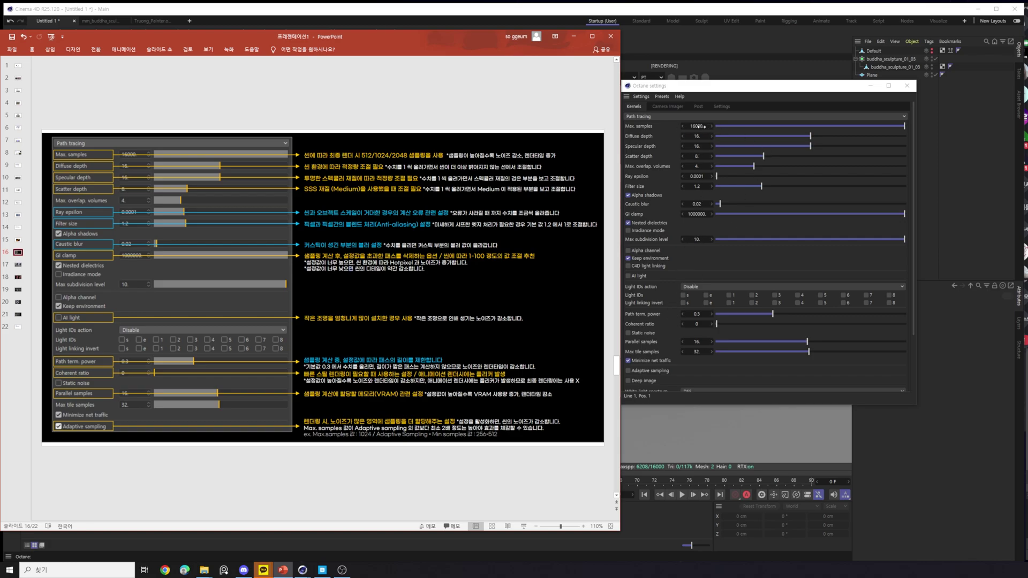
click(573, 36)
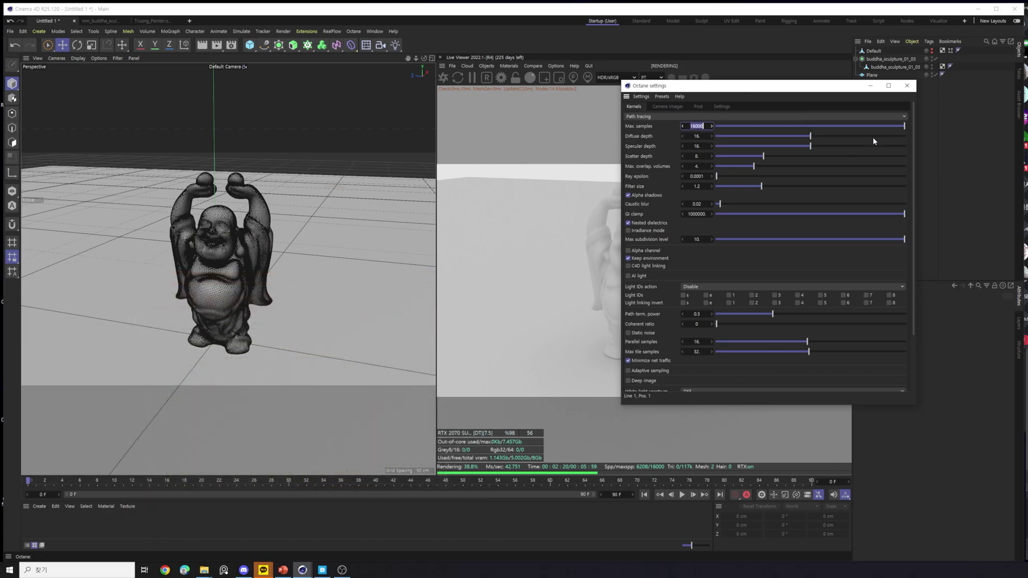
Set Max. samples to 1024 and both Diffuse depth and Specular depth to 12 in the Path tracing kernel.
text(1024)
key(Return)
click(694, 136)
click(694, 136)
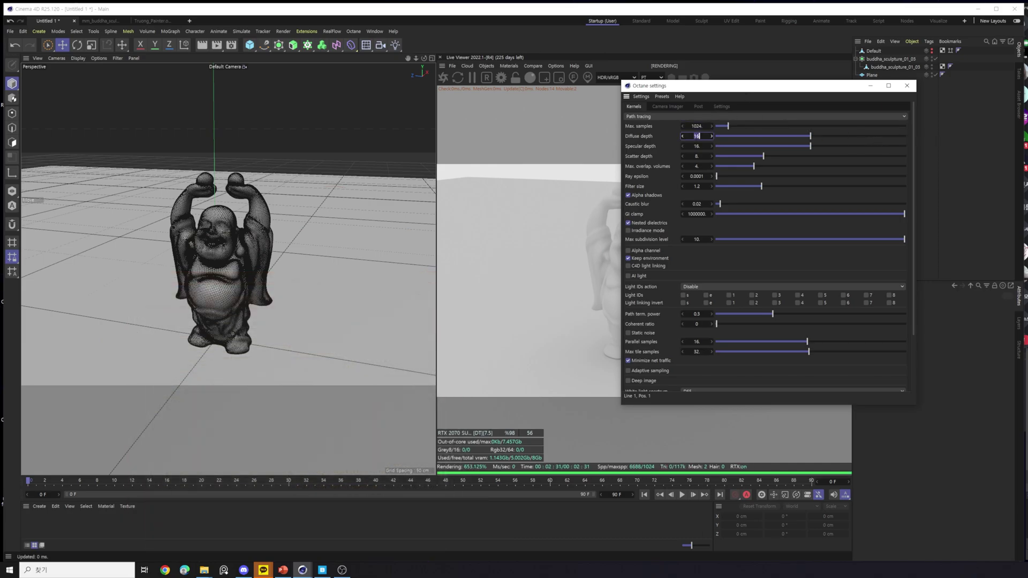
text(12)
key(Tab)
text(12)
key(Tab)
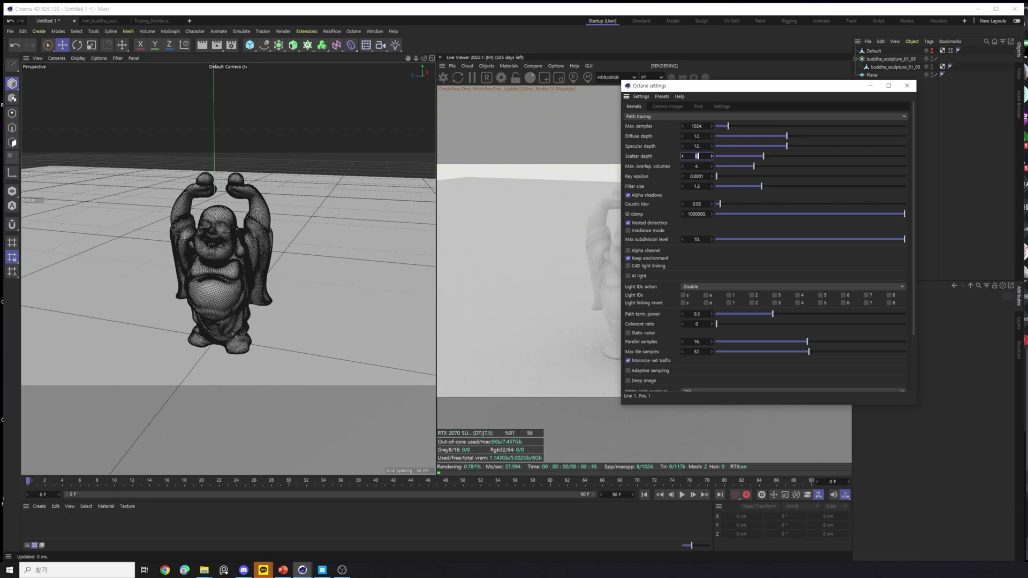
key(Return)
Look through the Camera Imager, Post and Settings pages of the Octane settings, including the Settings subpages, and return to Kernels.
mouse_move(915, 272)
mouse_down()
mouse_move(905, 350)
mouse_move(913, 257)
mouse_up()
click(667, 107)
click(699, 107)
click(669, 107)
click(634, 107)
click(699, 107)
click(721, 107)
click(696, 117)
click(731, 118)
click(761, 117)
click(783, 117)
click(812, 117)
click(838, 117)
click(784, 117)
click(664, 117)
click(636, 117)
click(634, 106)
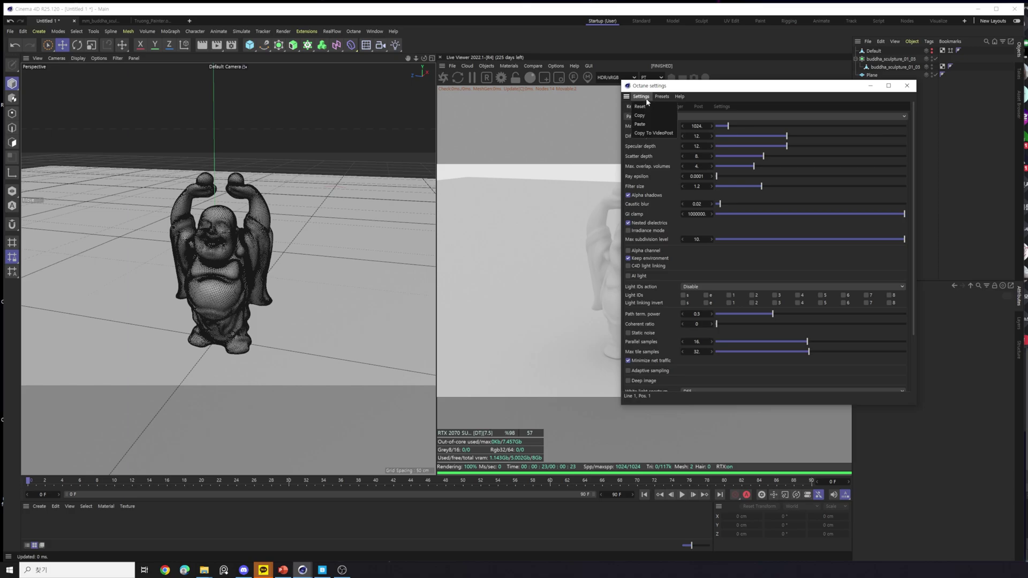
View the saved presets in the Octane settings without applying one, and close the settings window.
click(660, 98)
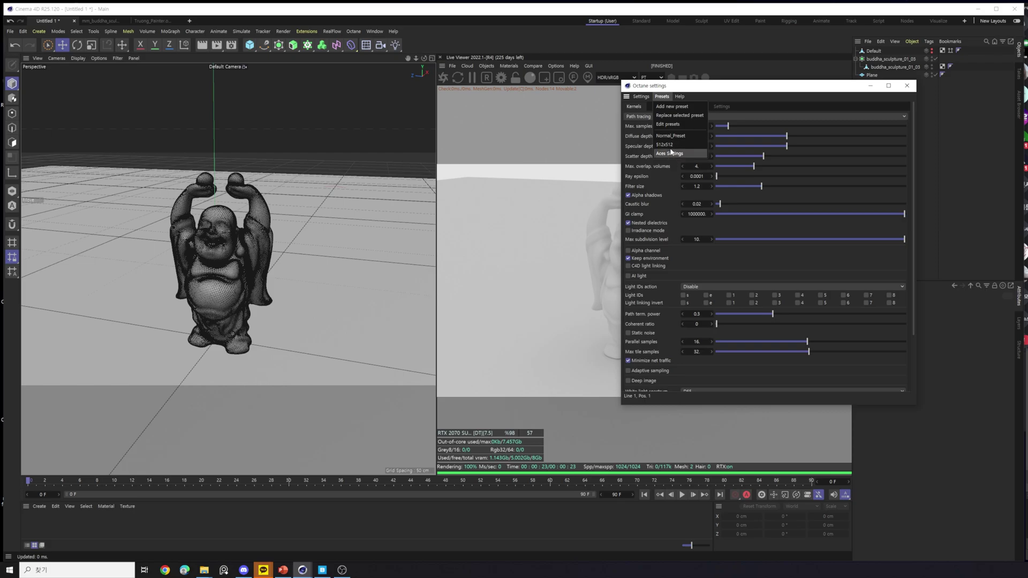
click(675, 187)
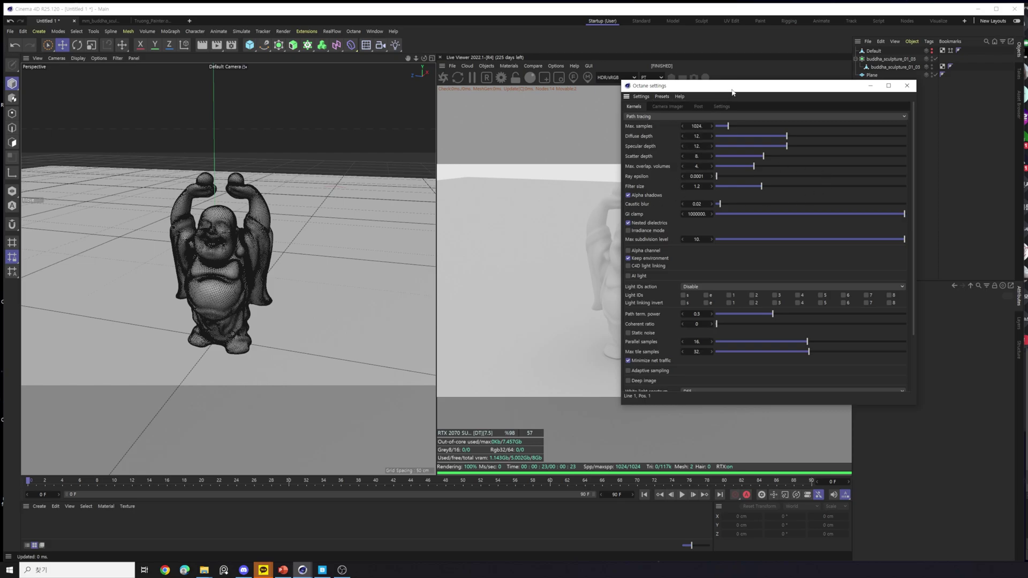
drag(732, 90, 671, 124)
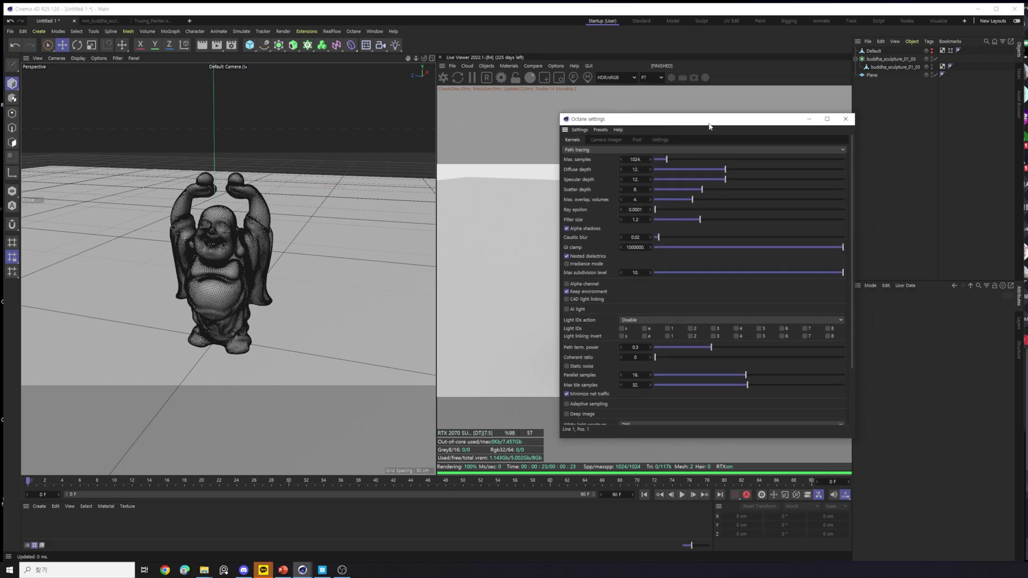
click(845, 119)
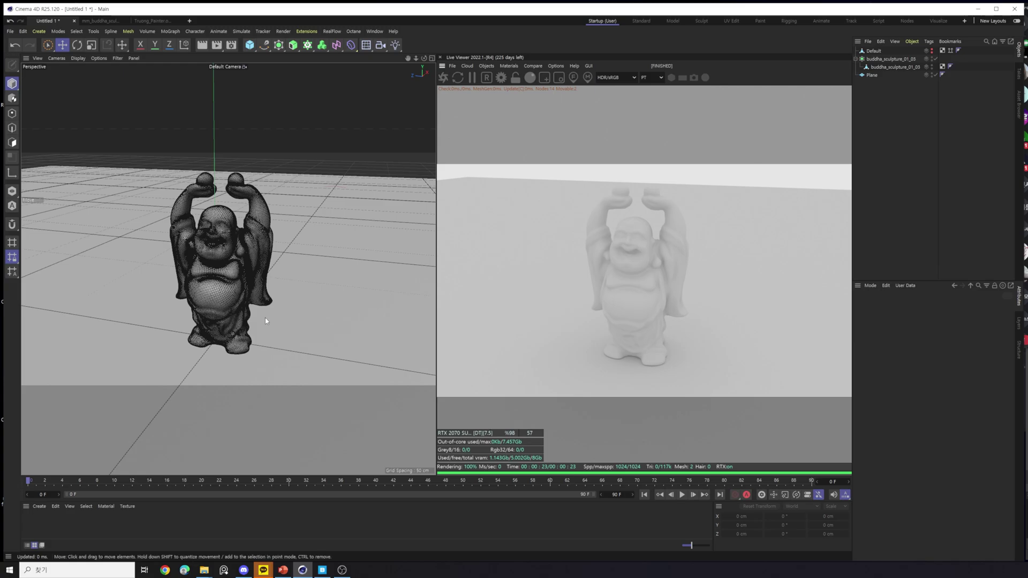
Select the buddha sculpture and create a new Octane Diffuse material from the Live Viewer.
click(214, 340)
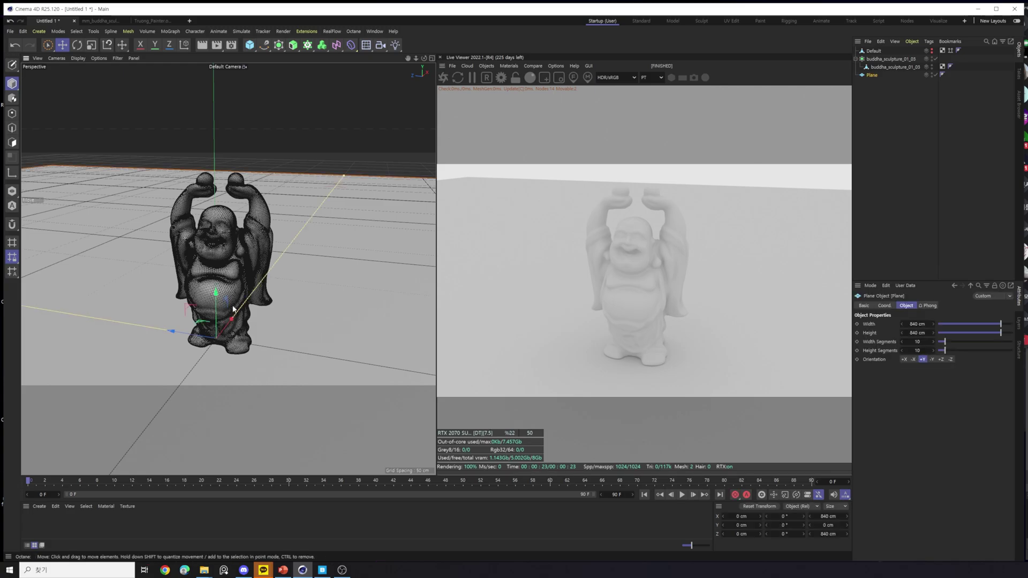
click(509, 66)
mouse_move(528, 107)
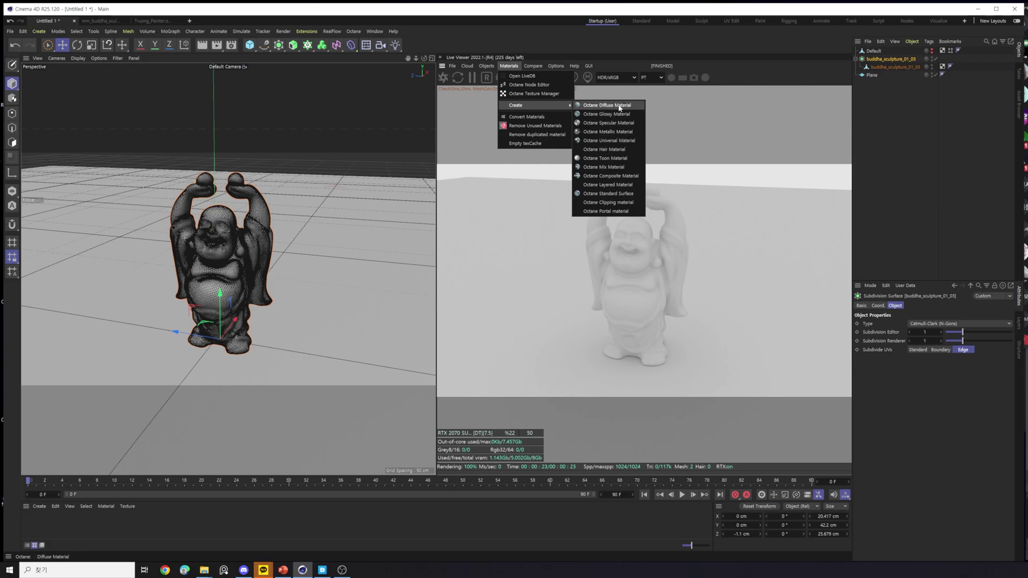
click(620, 106)
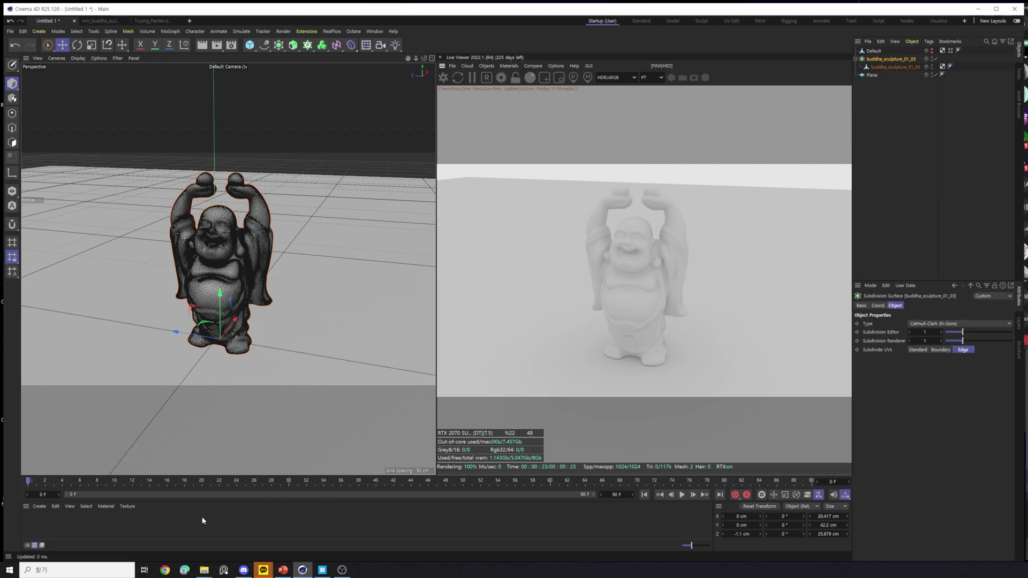
click(36, 524)
click(206, 539)
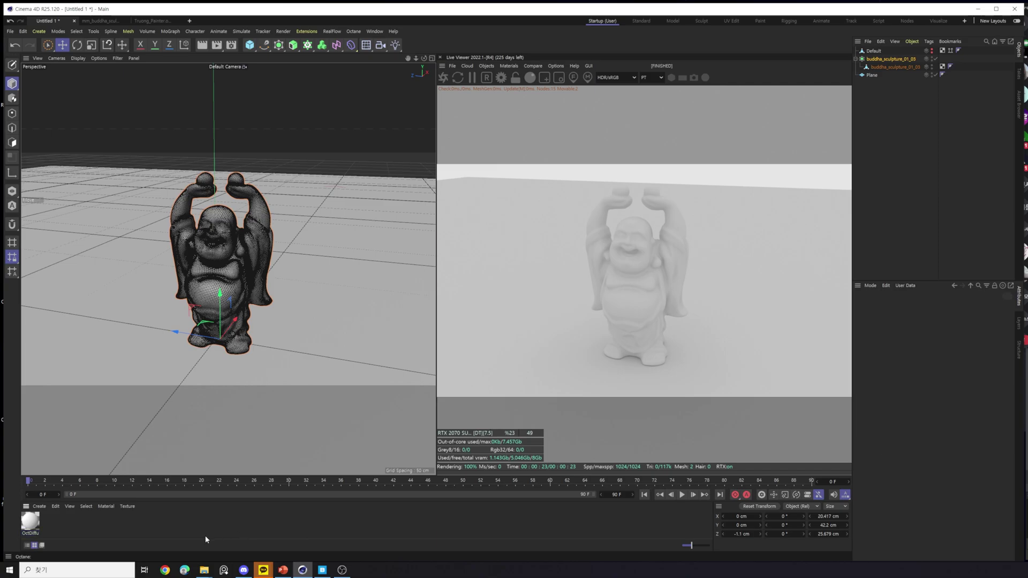
Open the new diffuse material for editing and examine its channels from Roughness to Medium.
double_click(30, 521)
drag(186, 262, 849, 138)
click(708, 261)
click(712, 271)
click(712, 285)
click(715, 293)
click(716, 301)
click(716, 309)
click(713, 319)
drag(825, 138, 847, 146)
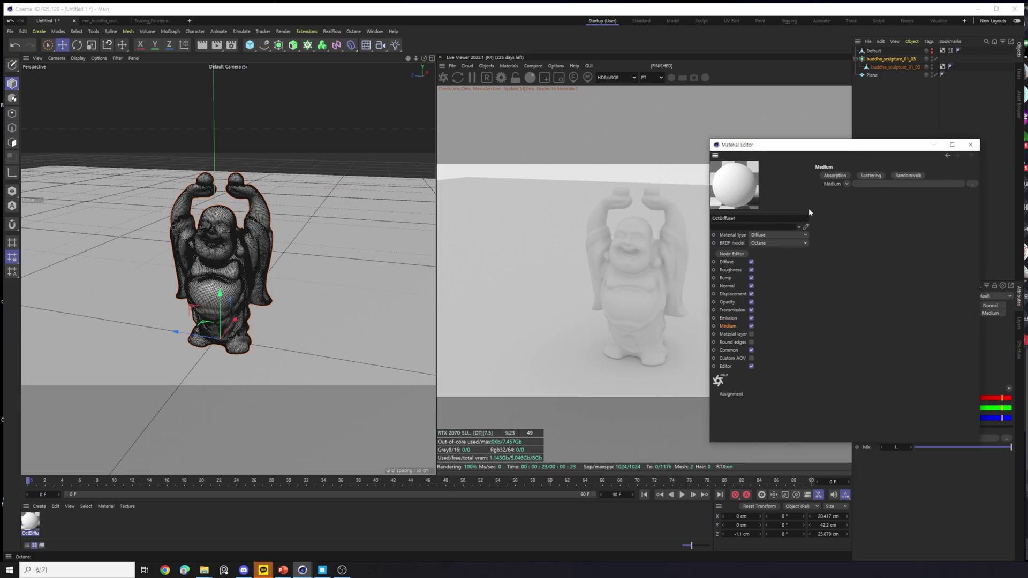
Set the material's Diffuse colour to a red of about RGB 190, 73, 73 and close the Material Editor.
click(717, 262)
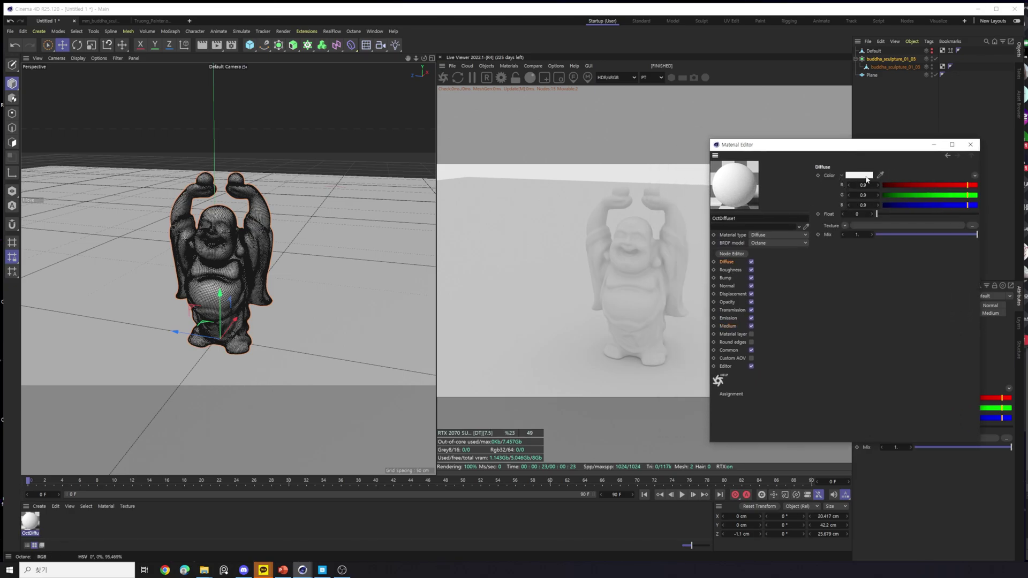
click(861, 180)
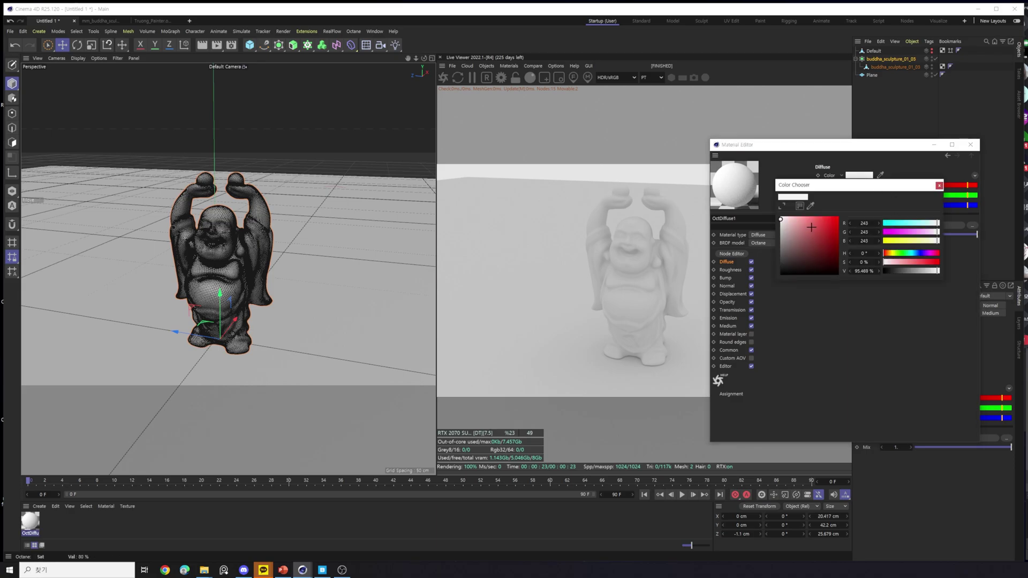
click(816, 231)
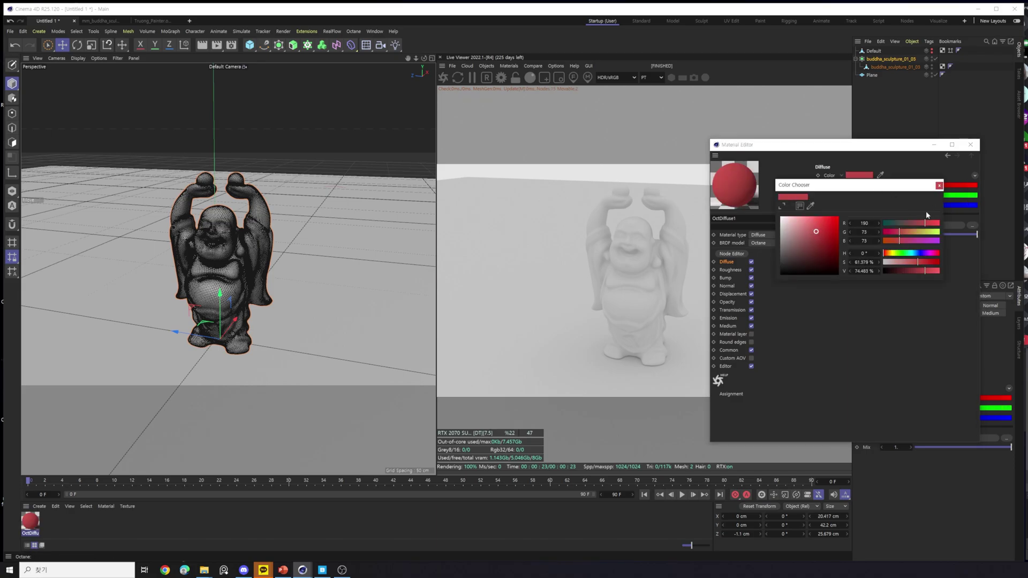
drag(914, 188, 854, 282)
click(879, 279)
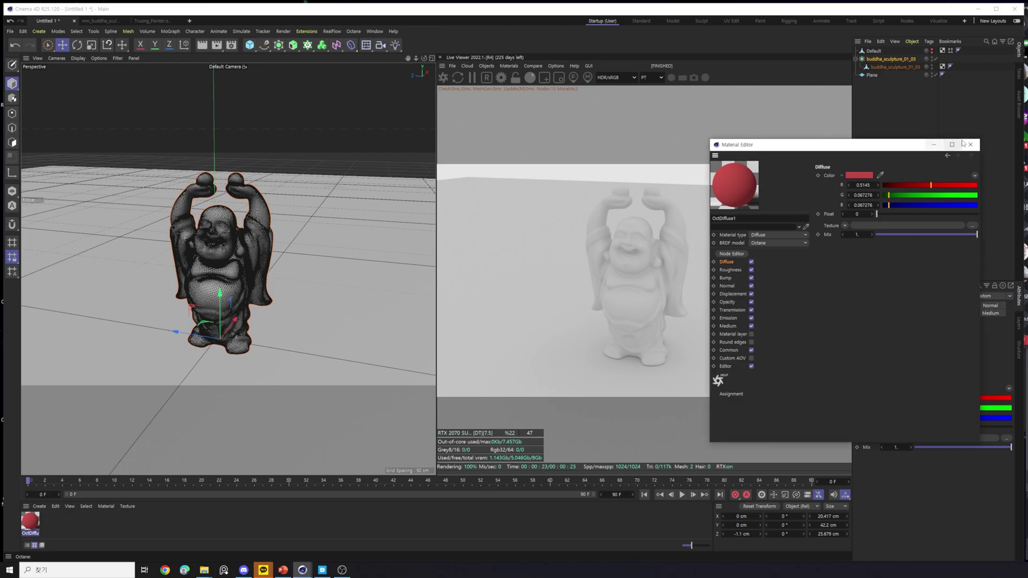
drag(962, 145, 952, 160)
click(960, 160)
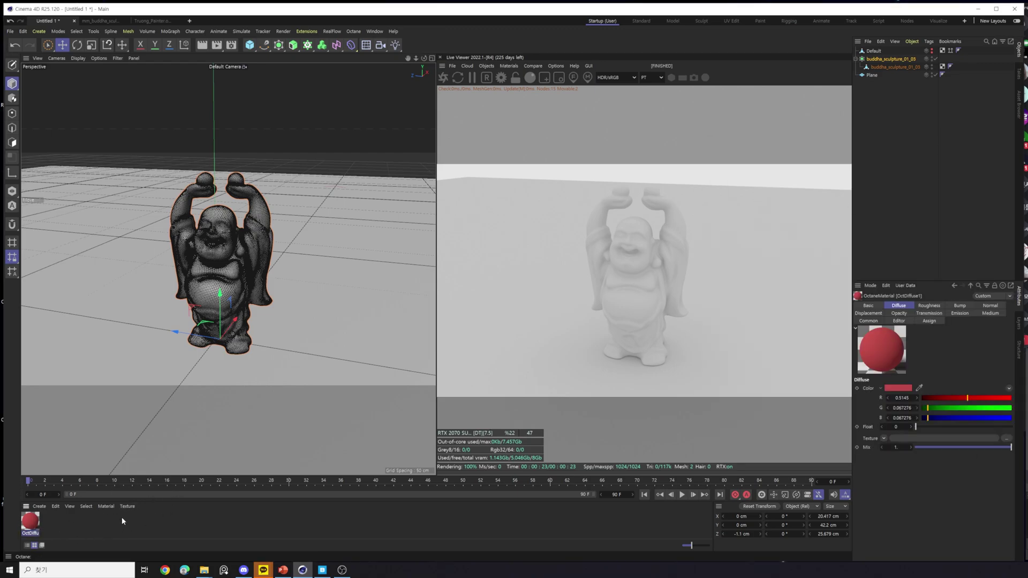
Apply the red diffuse material to the buddha sculpture and view the statue from a lower angle.
drag(31, 522, 215, 248)
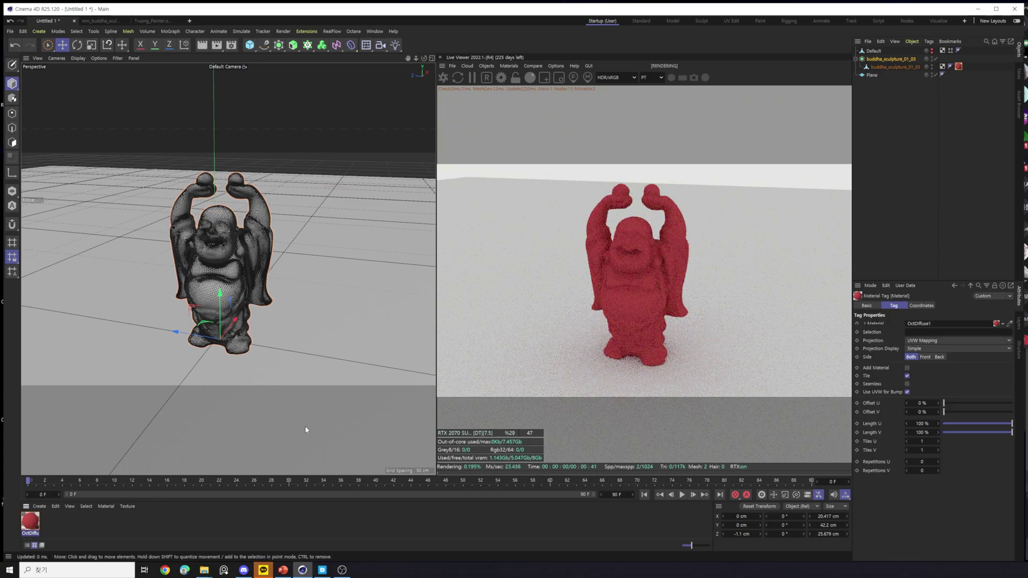
mouse_move(245, 331)
alt+mouse_down()
mouse_move(222, 305)
mouse_move(238, 294)
mouse_move(236, 317)
alt+mouse_up()
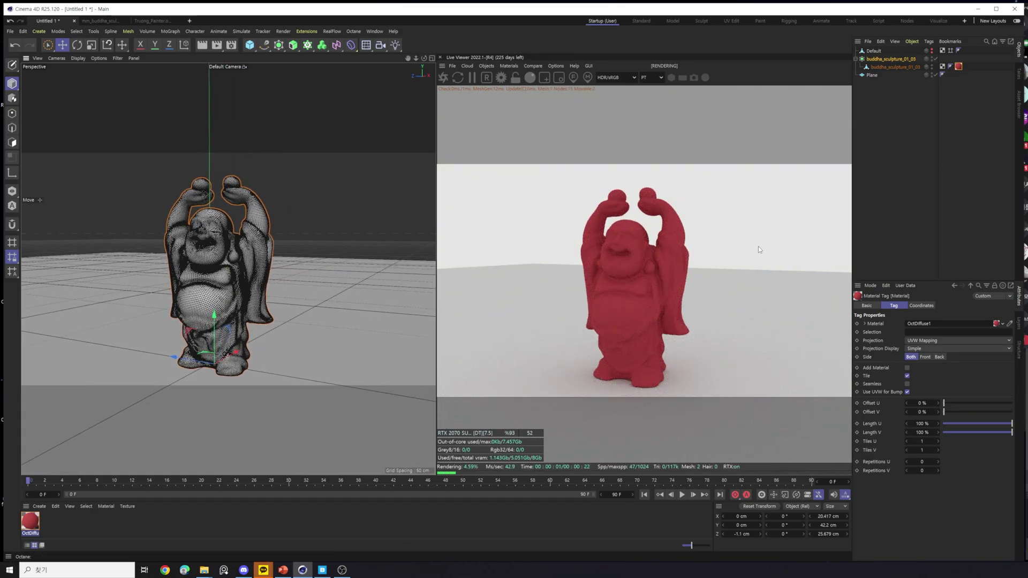
Reopen the sculpture's material and try green and other Diffuse colours, settling on a brick red with hue 10° and saturation 77%.
double_click(35, 522)
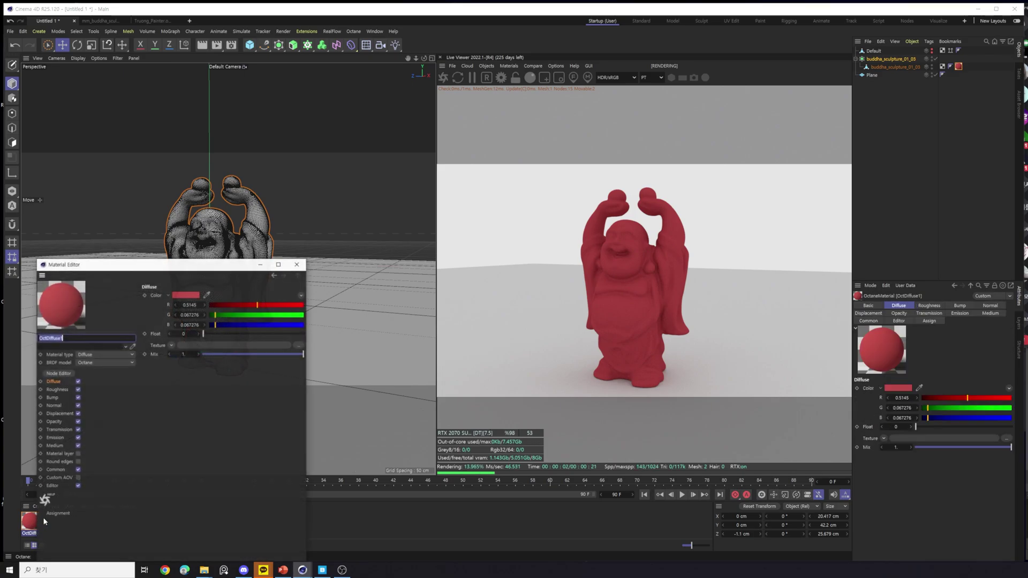
drag(134, 263, 872, 168)
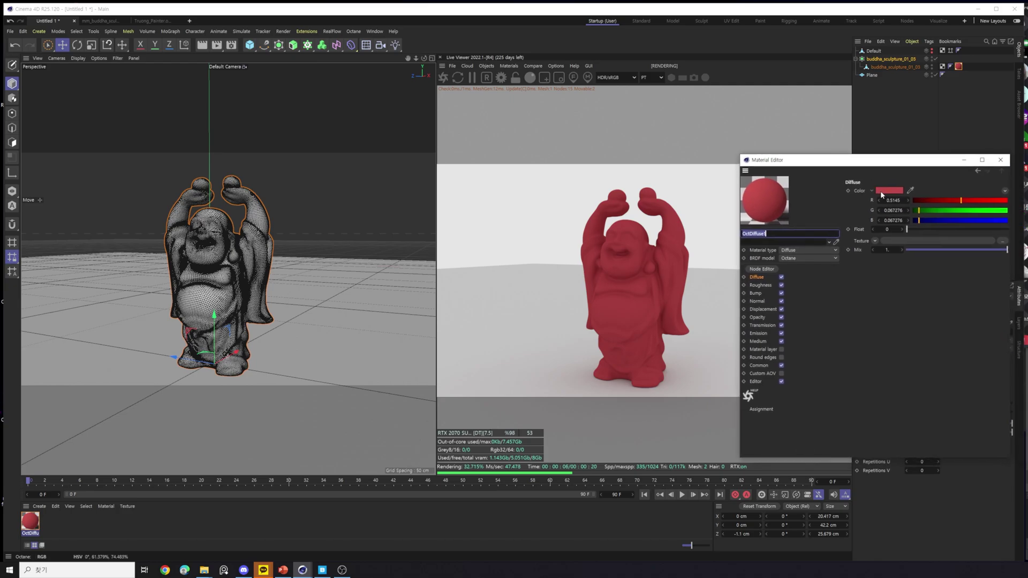
click(890, 190)
click(940, 270)
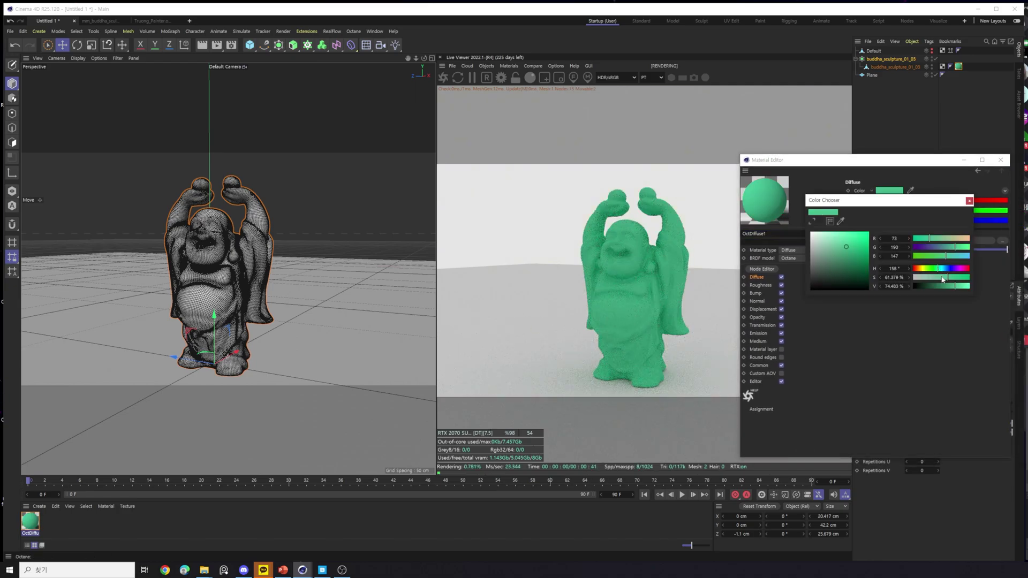
click(960, 268)
click(939, 286)
click(955, 286)
click(923, 269)
click(949, 277)
drag(923, 268, 915, 268)
click(957, 278)
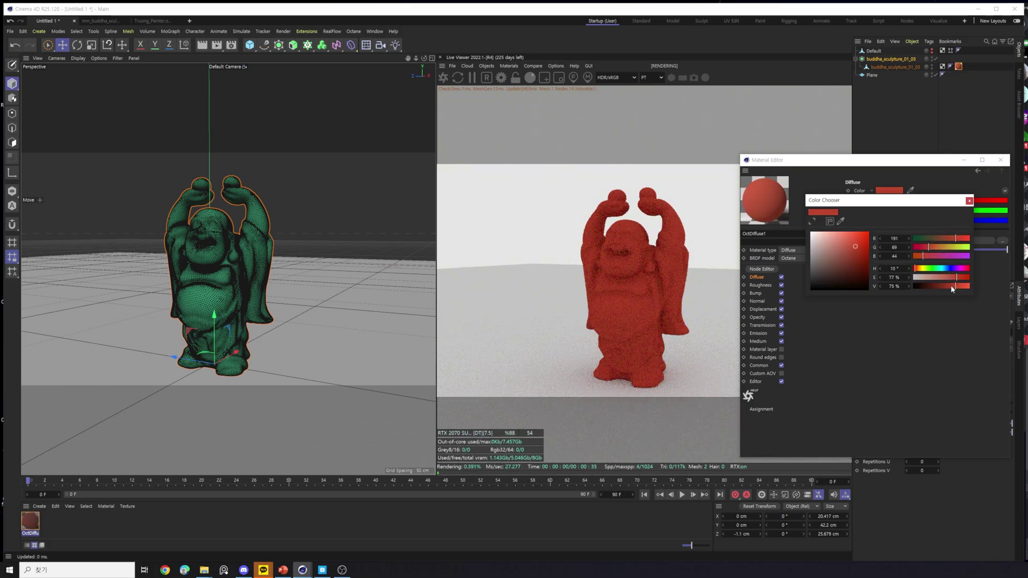
click(946, 286)
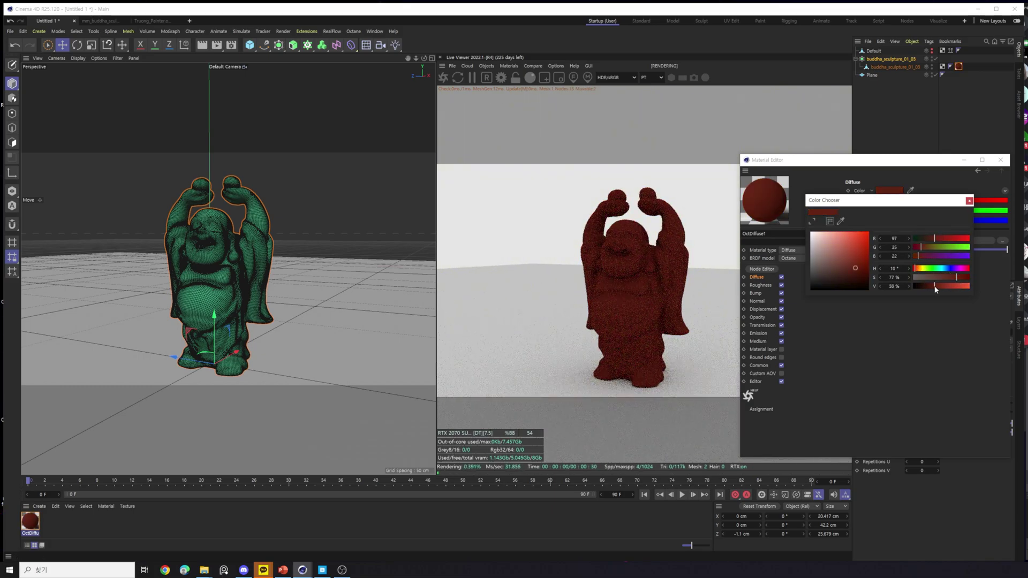
click(969, 201)
Try the Float value of the material's Roughness channel and return it to 0.
click(760, 285)
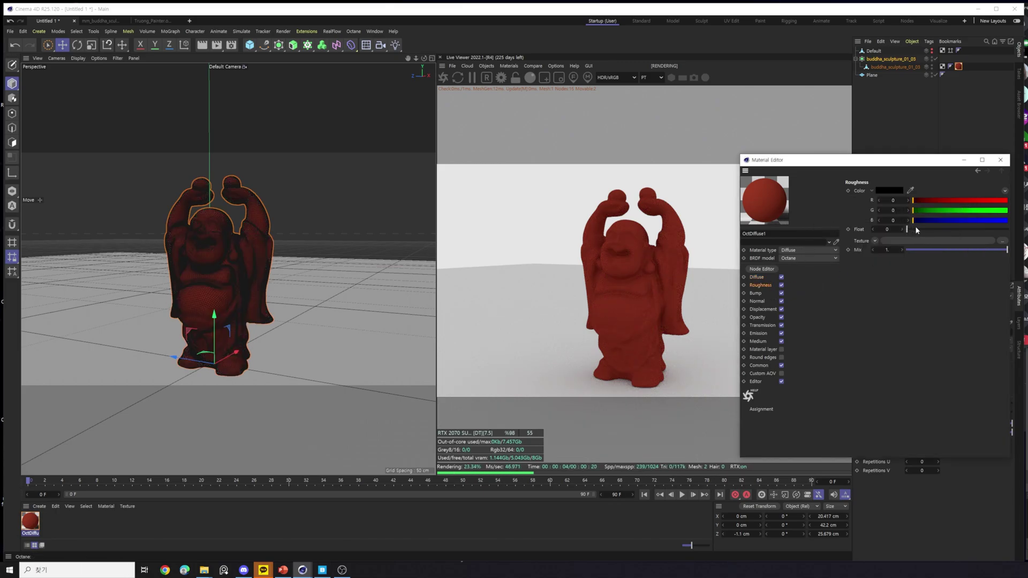
click(908, 228)
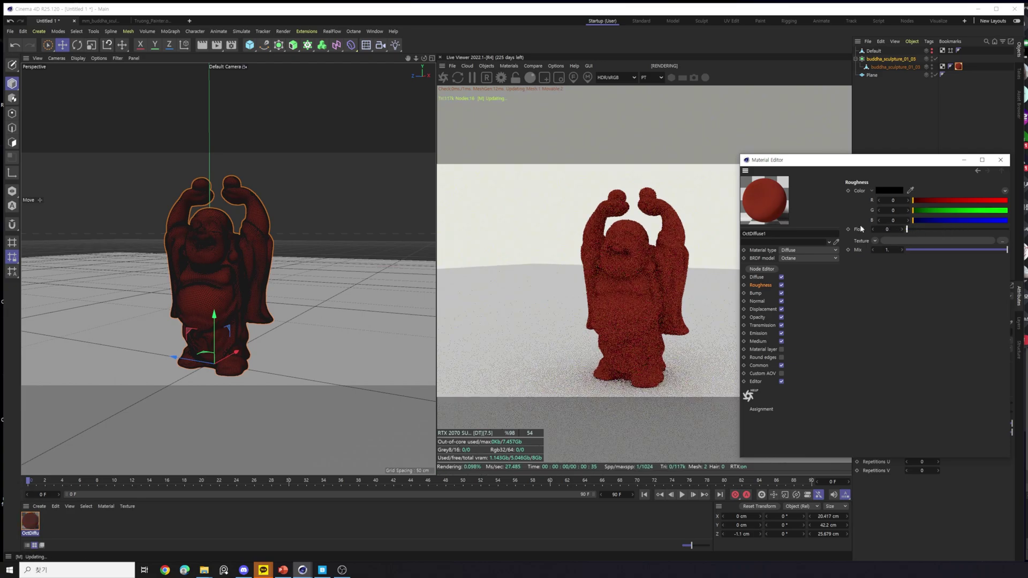
drag(857, 160, 799, 188)
Compare the Diffuse, Roughness and Bump channels of the material, with the editor moved clear of the rendered sculpture.
click(698, 321)
click(703, 313)
click(699, 305)
click(703, 313)
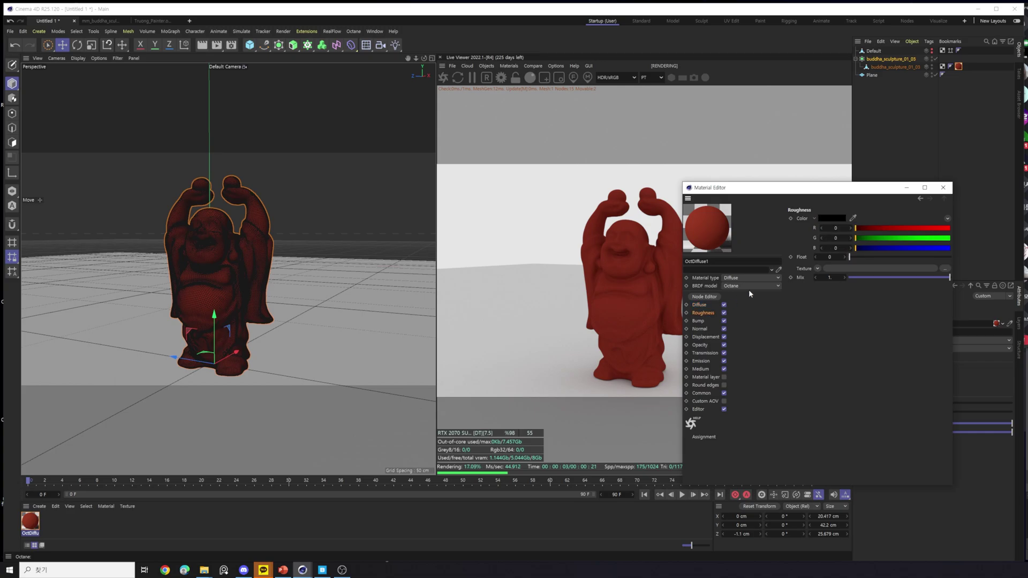
click(700, 321)
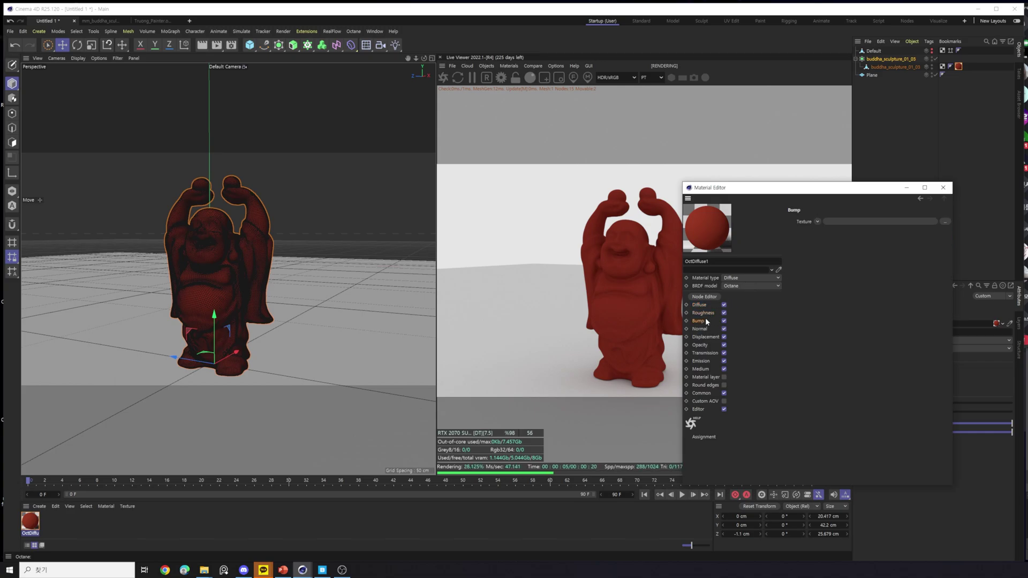
click(705, 313)
drag(824, 187, 893, 179)
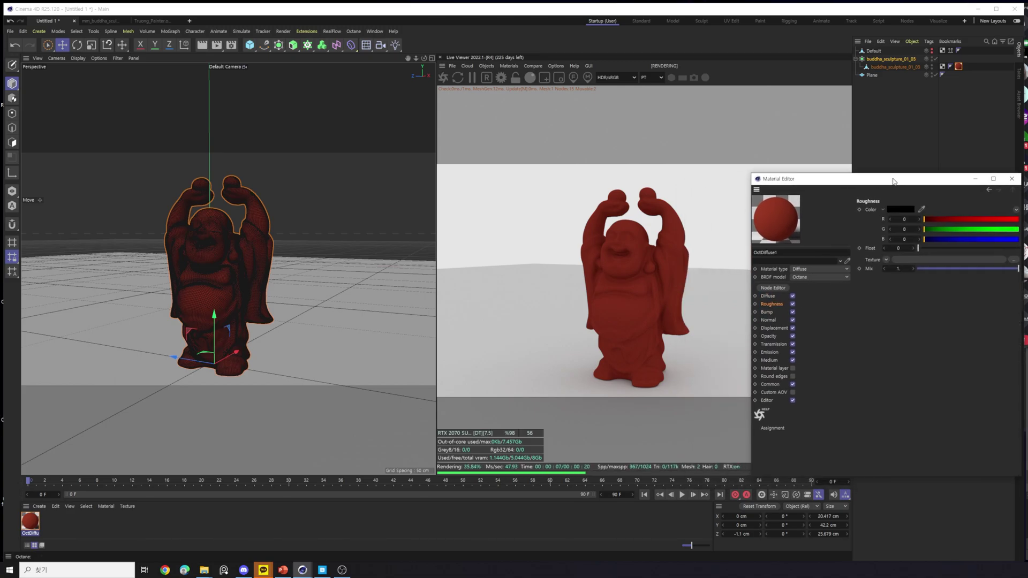
View the available material types while keeping Diffuse, and examine the material's Bump and Displacement channels.
click(821, 270)
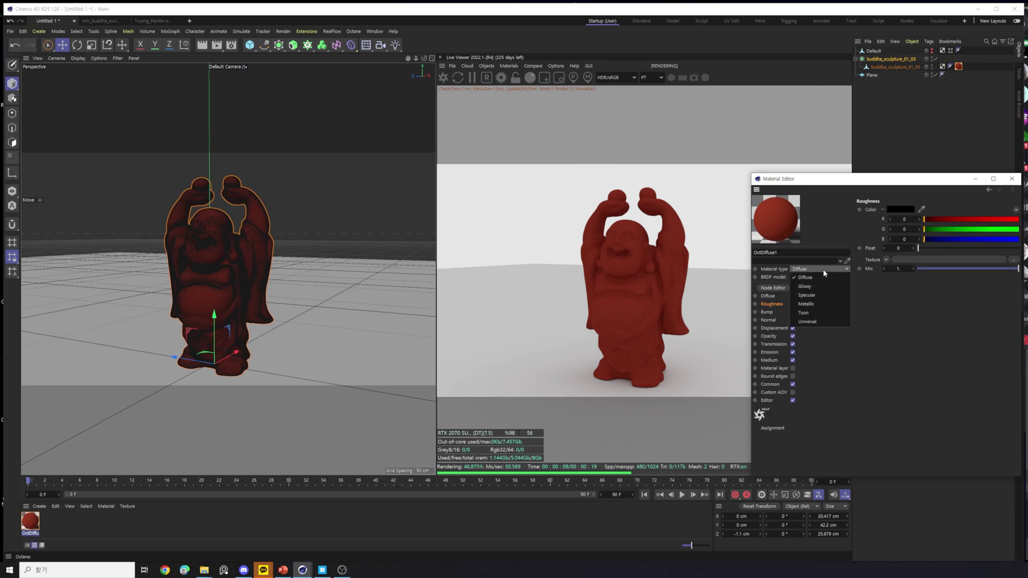
click(838, 278)
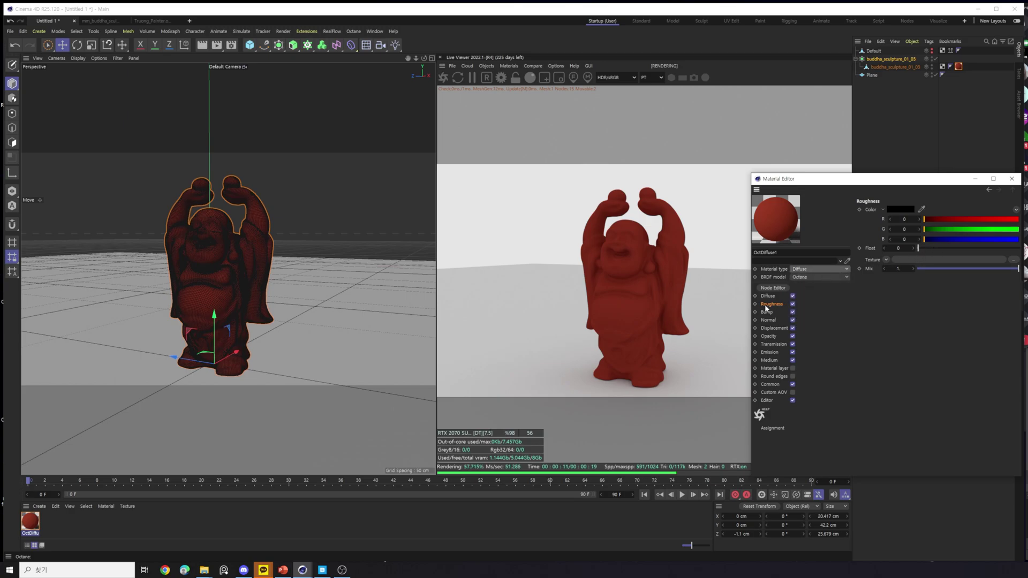
click(775, 316)
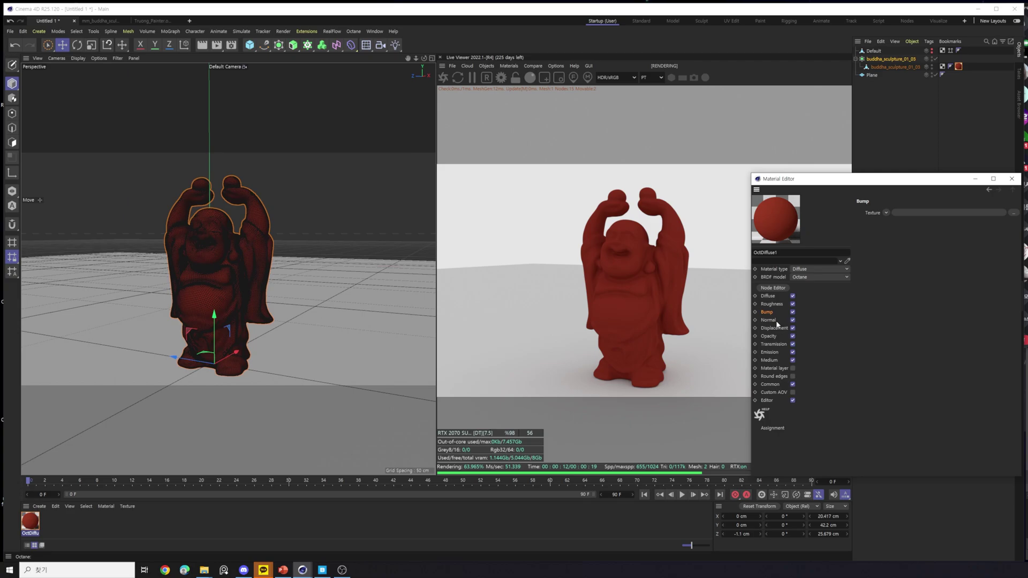
click(777, 313)
click(780, 328)
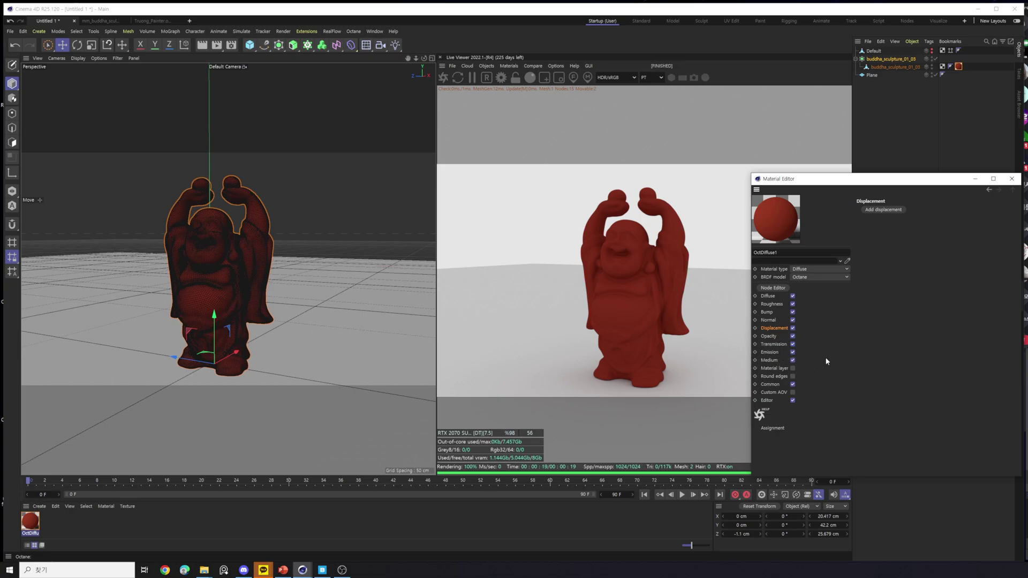
Look over the sculpture material's Diffuse, Transmission, Emission, Displacement and Opacity channels and its material type, without changing anything.
click(768, 296)
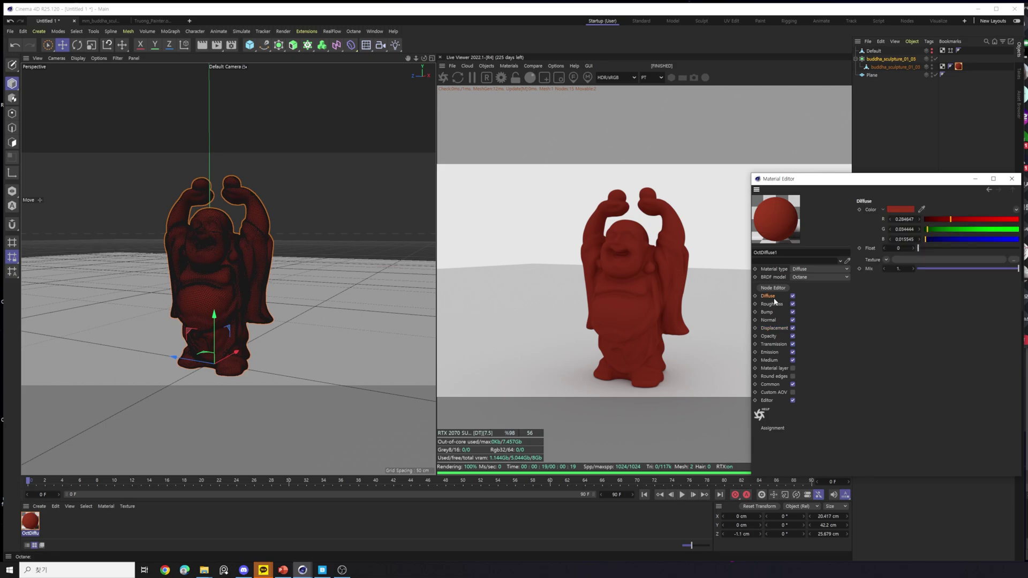
click(821, 269)
click(781, 347)
click(777, 345)
click(777, 353)
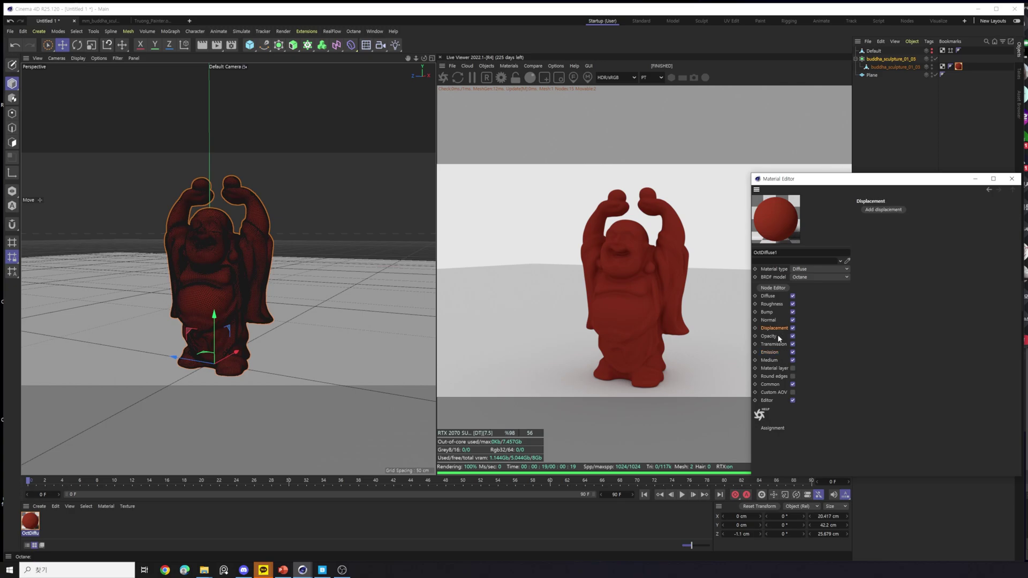
click(780, 338)
Add a Blackbody emission to the material's Emission channel and lower its Power to about 0.063.
click(785, 352)
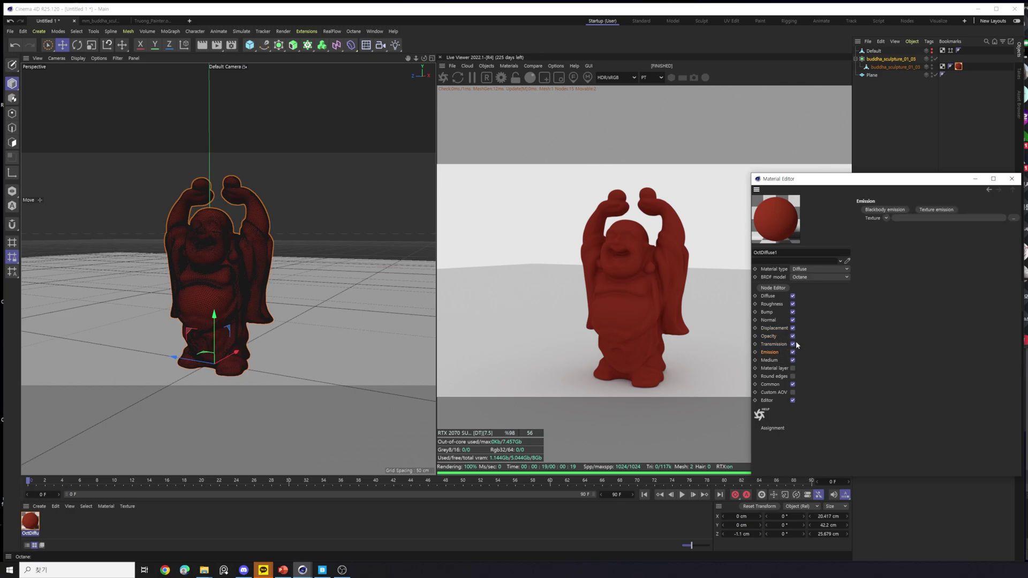
click(886, 212)
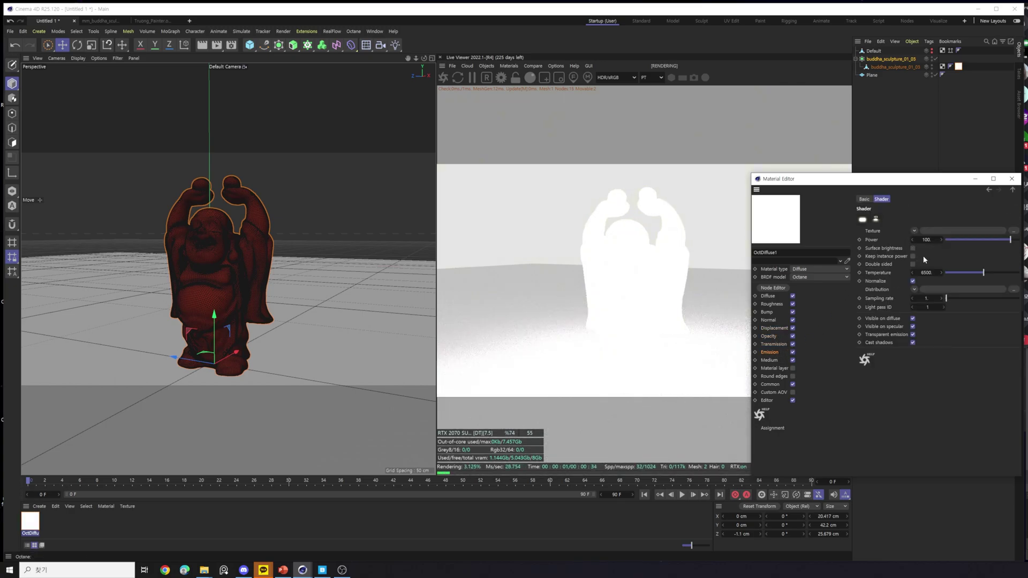
click(965, 240)
drag(965, 240, 976, 240)
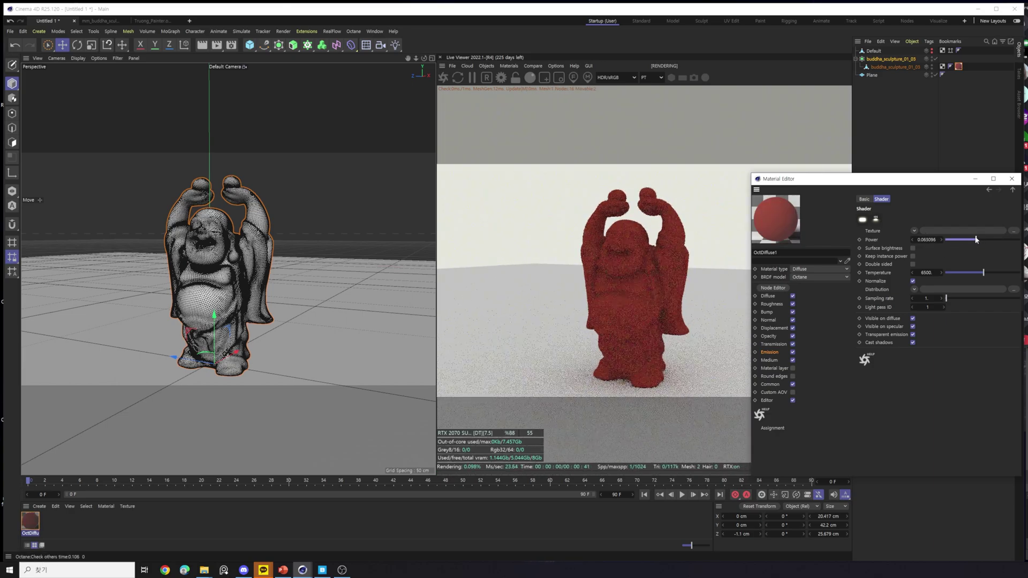
Add an Octane Hdri Environment to the scene.
click(509, 66)
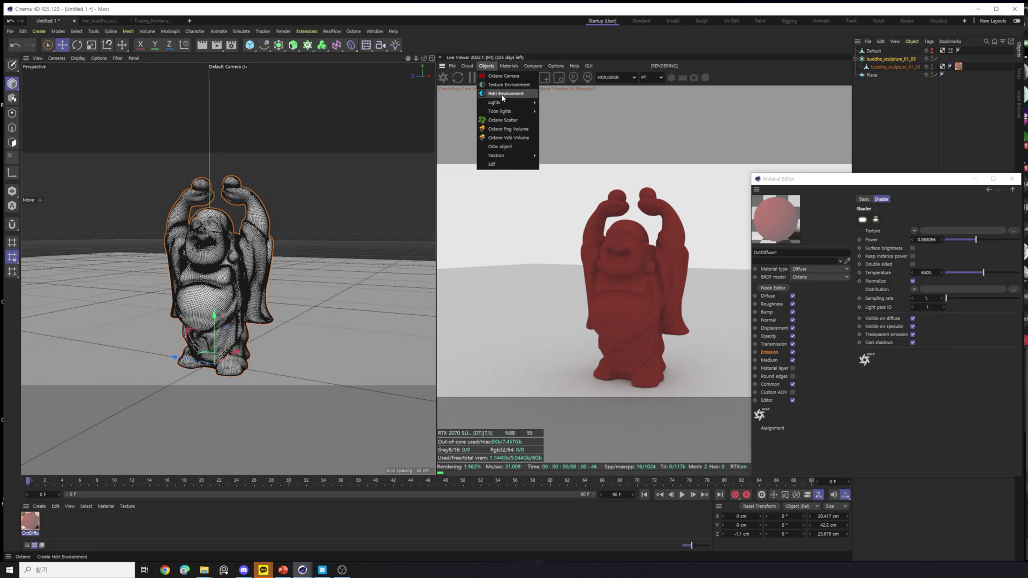
click(506, 94)
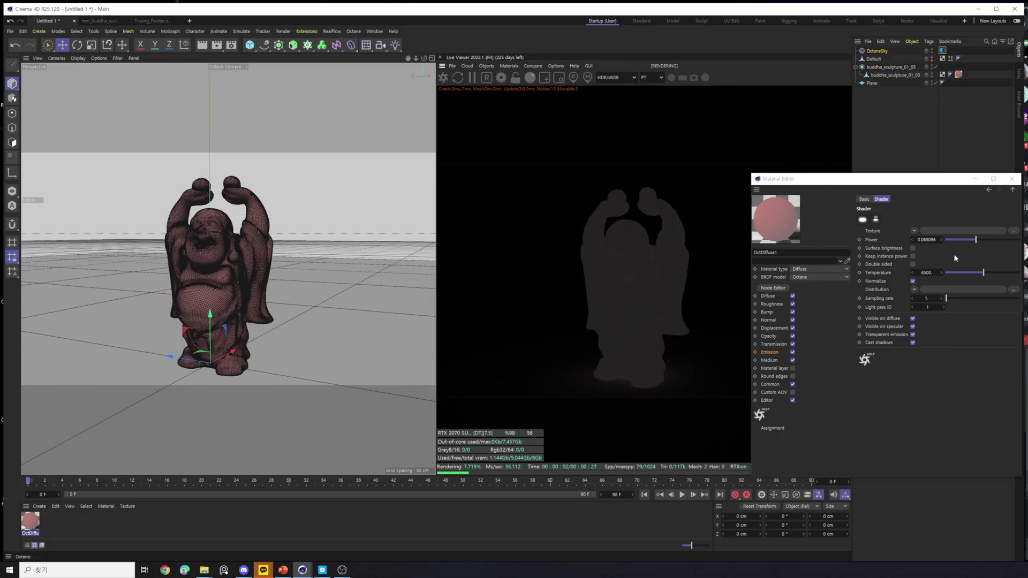
Try the Blackbody emission at a Power of about 11, clear it from the Emission texture, and view the Transmission channel.
drag(983, 243, 999, 243)
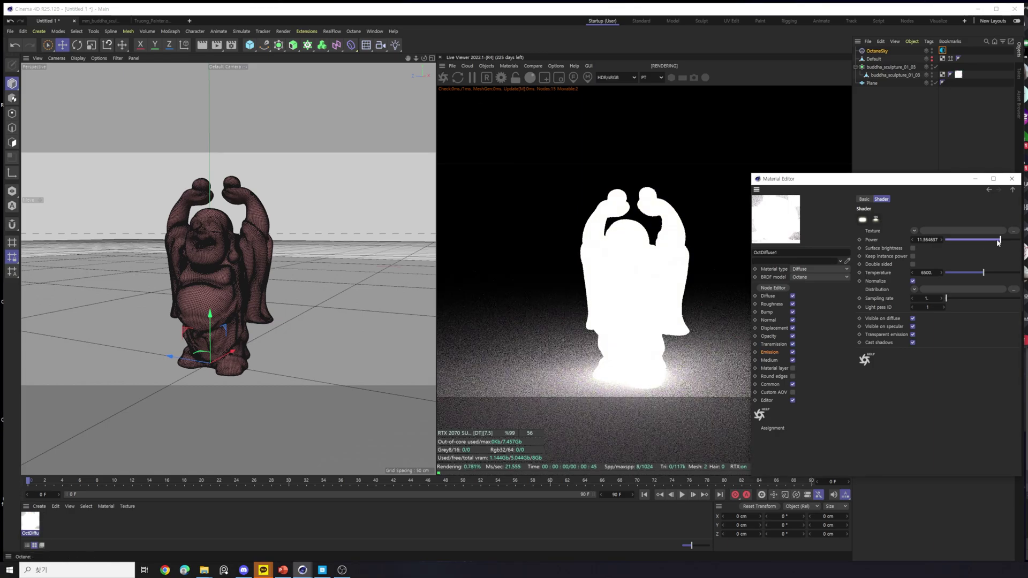
mouse_move(228, 344)
alt+mouse_down()
mouse_move(242, 339)
mouse_move(210, 346)
alt+mouse_up()
click(769, 351)
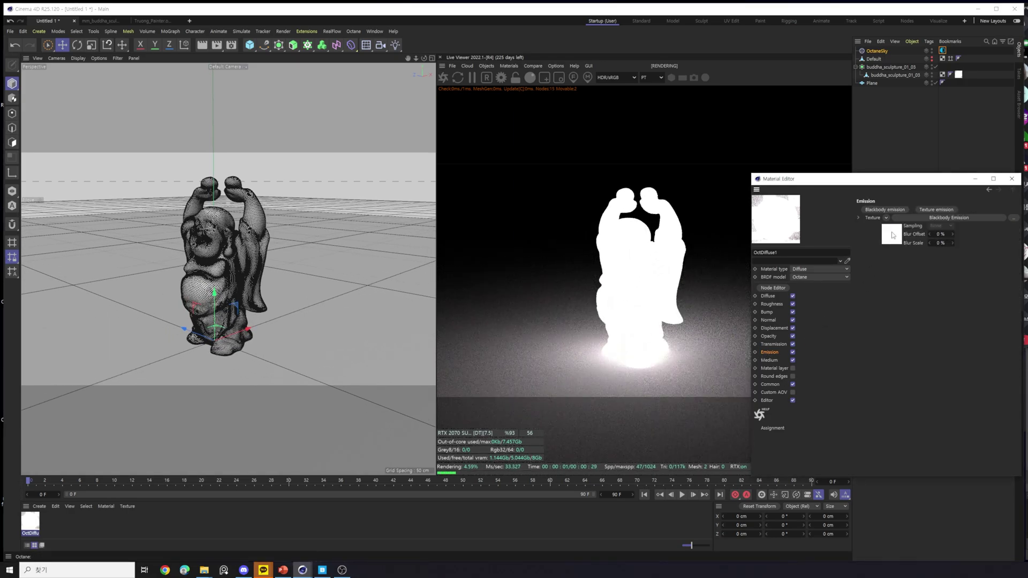
click(886, 218)
click(890, 238)
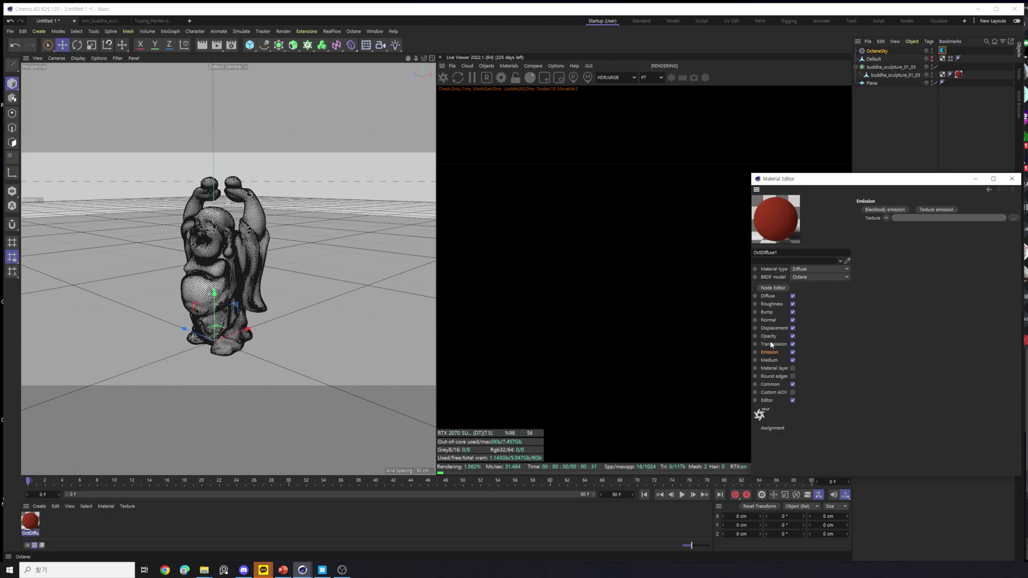
click(773, 343)
Add an Octane Arealight and move it up beside the sculpture, to about Y 165 cm and Z -119 cm.
click(943, 51)
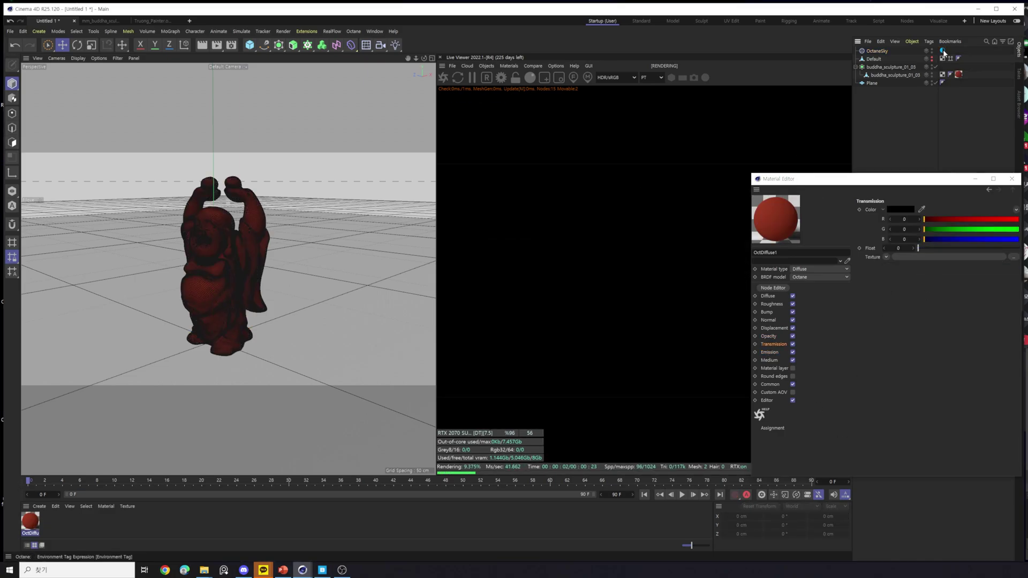
click(486, 66)
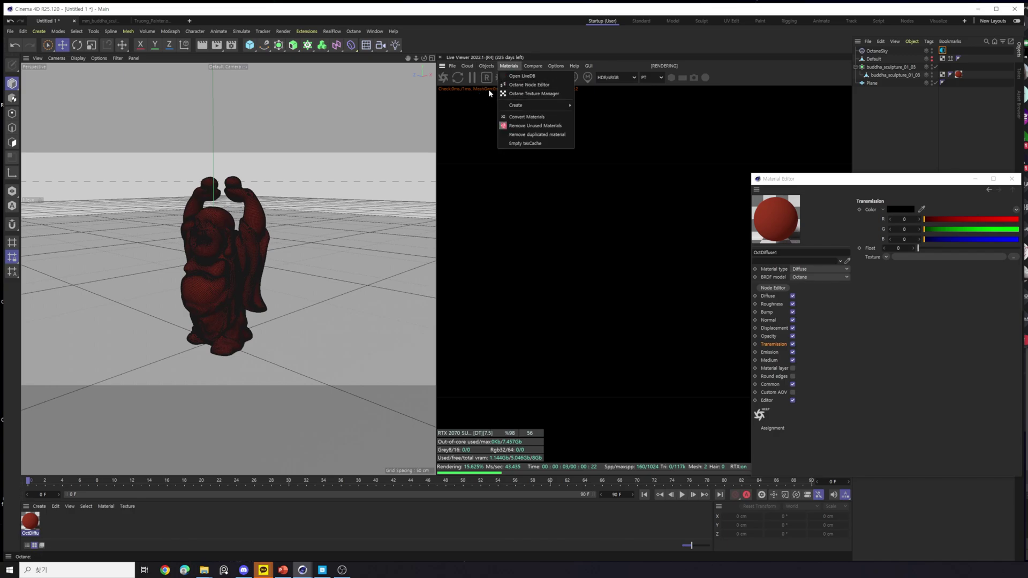
mouse_move(510, 105)
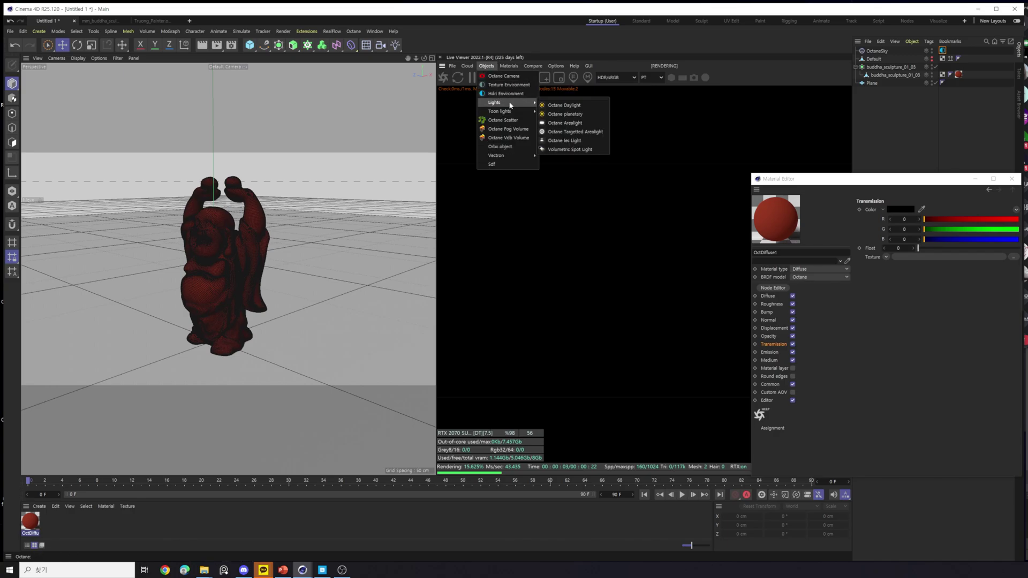
click(584, 123)
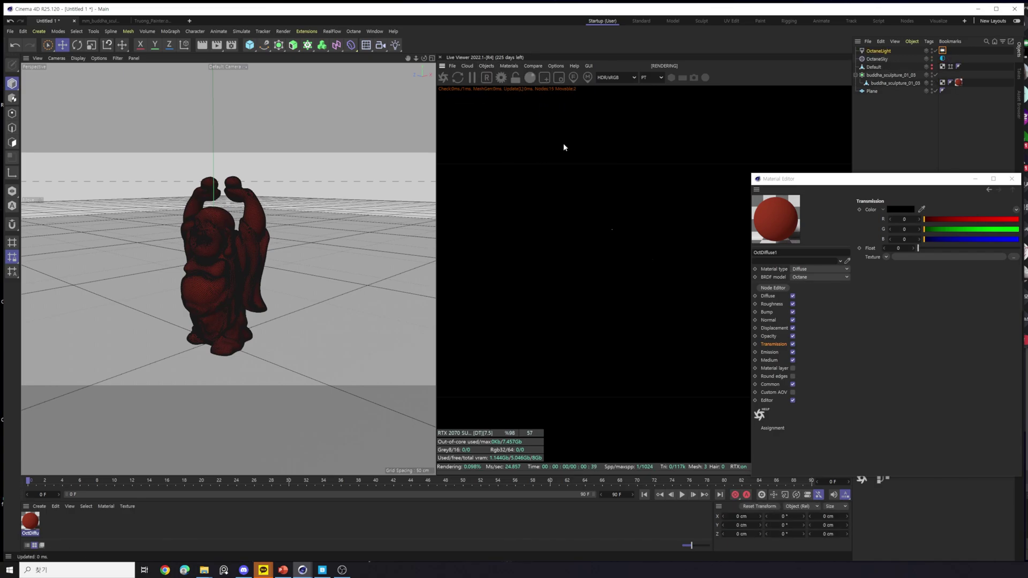
drag(221, 322, 219, 217)
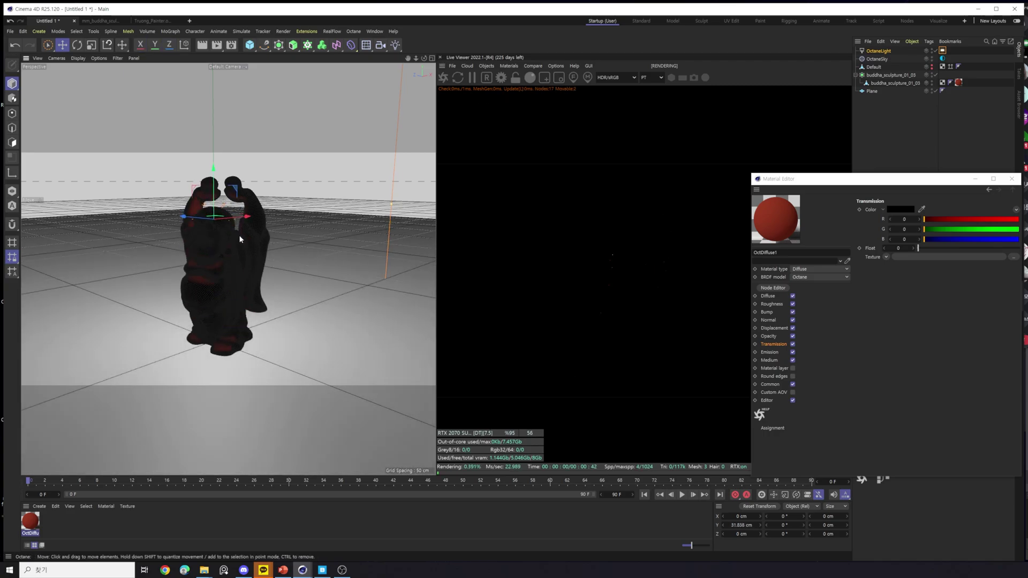
scroll(221, 231, down, 3)
scroll(177, 289, down, 2)
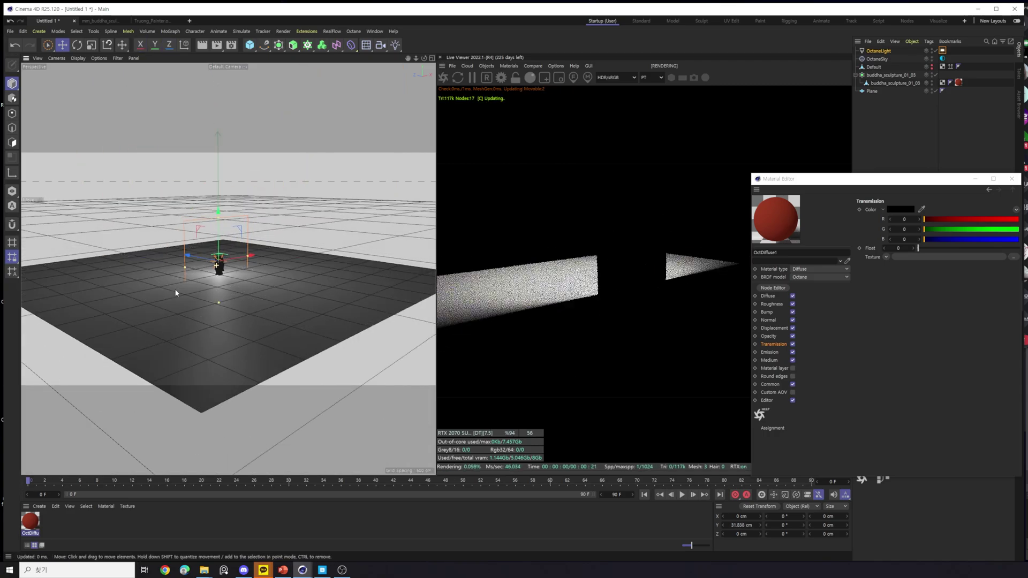
alt+drag(177, 290, 288, 152)
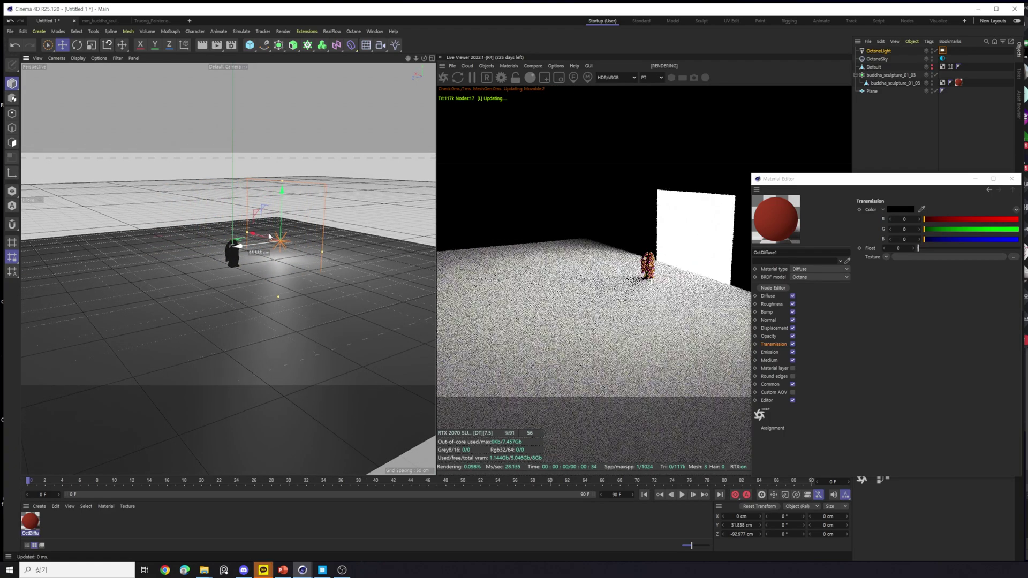
scroll(269, 235, up, 2)
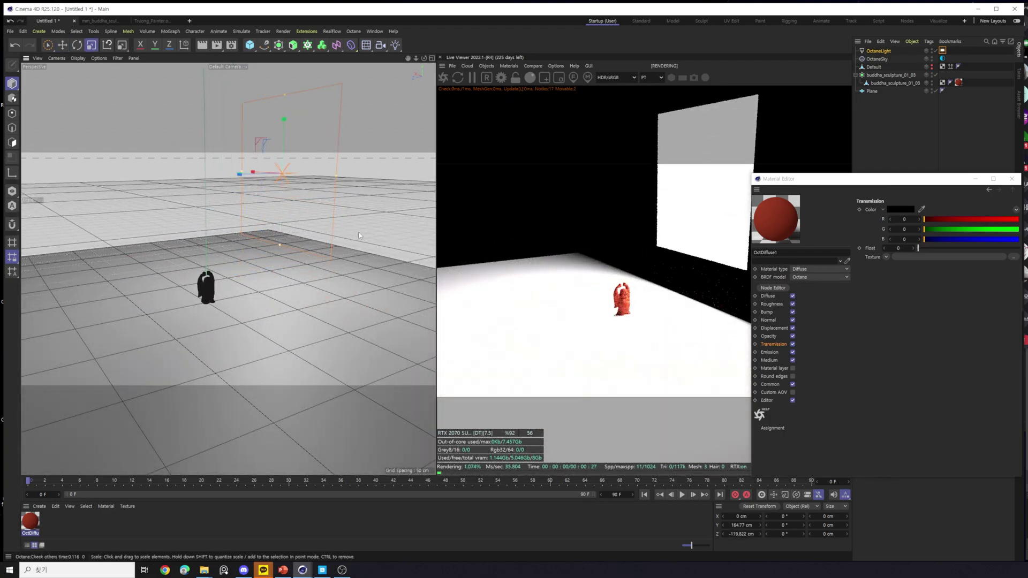
Select the buddha sculpture and scale it up to several times its size, so it stands clearly larger under the area light.
click(206, 289)
key(t)
mouse_move(169, 279)
mouse_down()
mouse_move(114, 320)
mouse_move(27, 340)
mouse_up()
Select the area light, move it along Z past the sculpture, and rotate it to about H -148.5° and P -51.5°.
alt+drag(238, 240, 305, 198)
click(305, 198)
key(e)
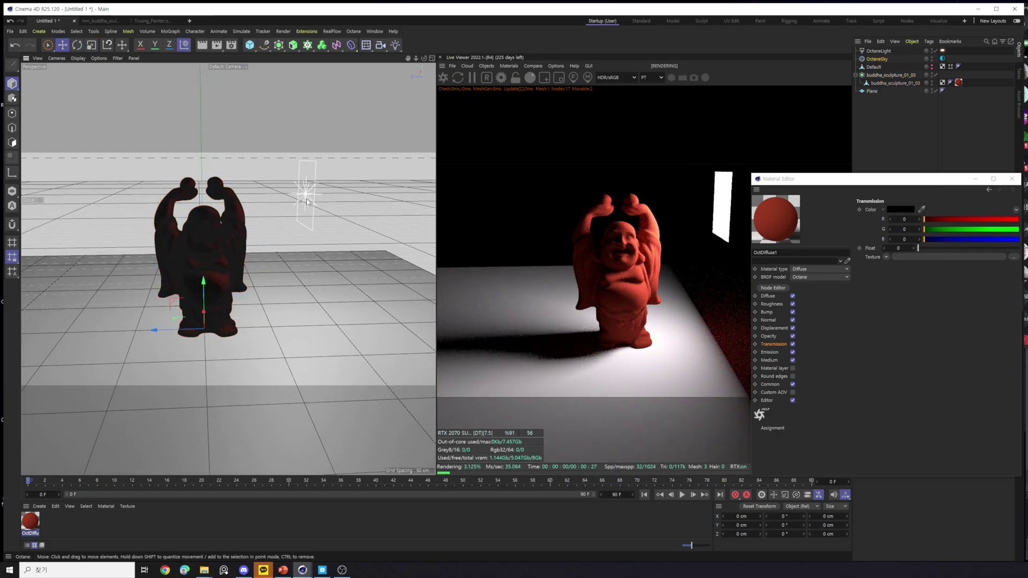
alt+drag(311, 272, 362, 217)
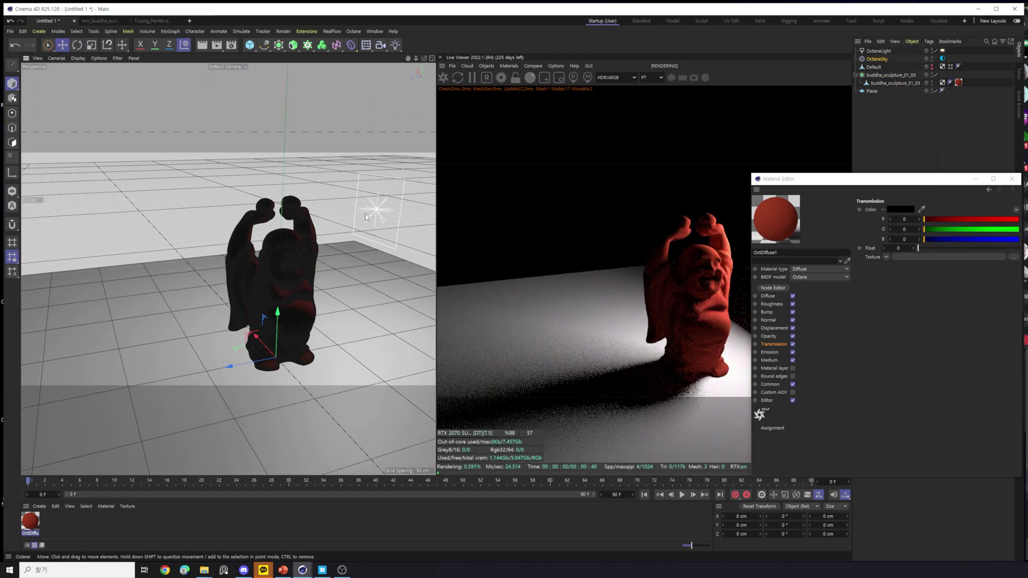
click(891, 51)
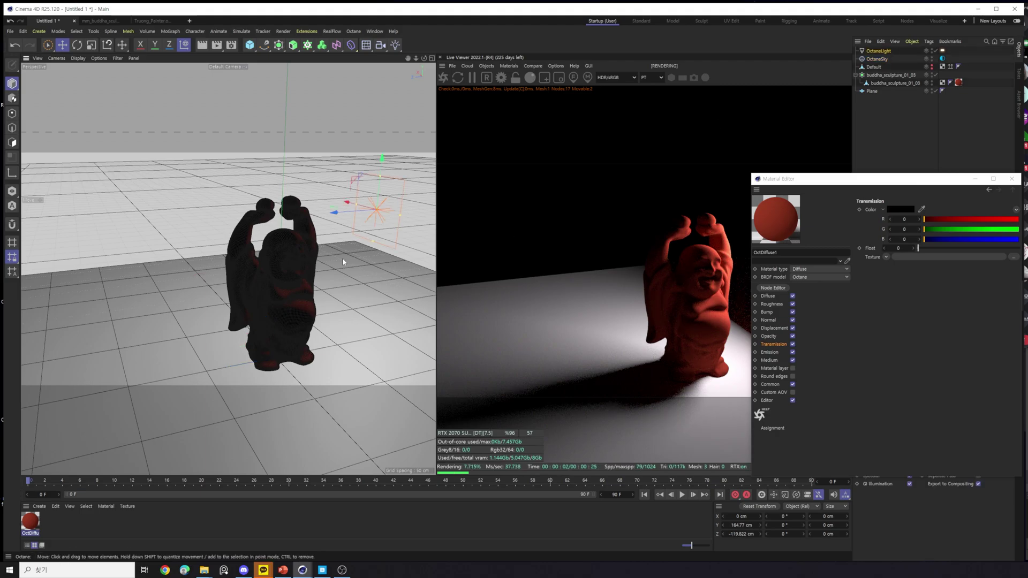
alt+drag(346, 261, 278, 256)
drag(216, 213, 55, 213)
key(r)
drag(120, 220, 162, 241)
Raise the area light above the sculpture to about Y 295 cm and frame the lit sculpture.
key(e)
drag(138, 184, 131, 70)
alt+drag(203, 244, 159, 213)
scroll(217, 308, up, 4)
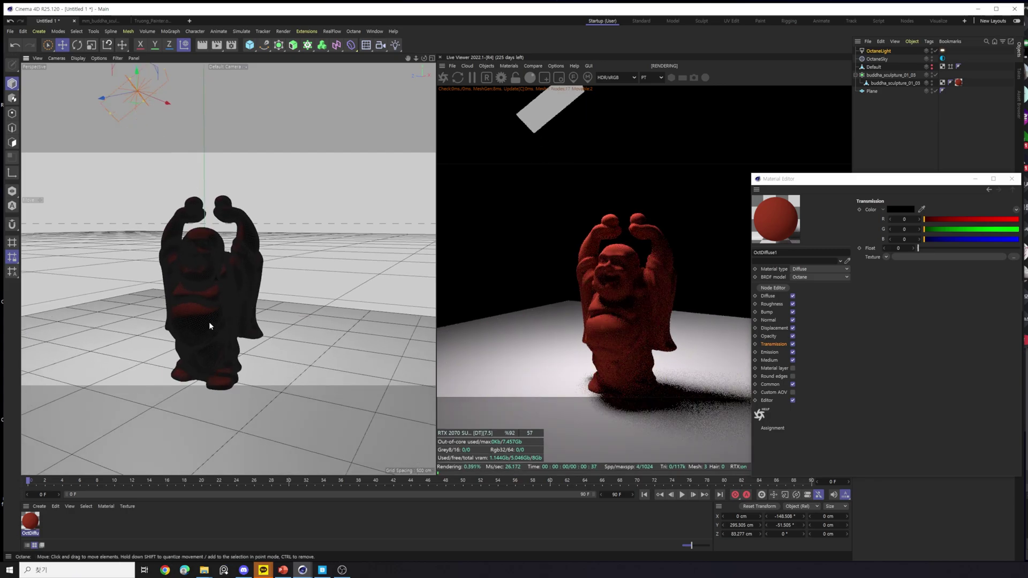
Move the material editor clear of the render and look through the channels from Emission to Round edges.
drag(890, 182, 950, 126)
click(827, 309)
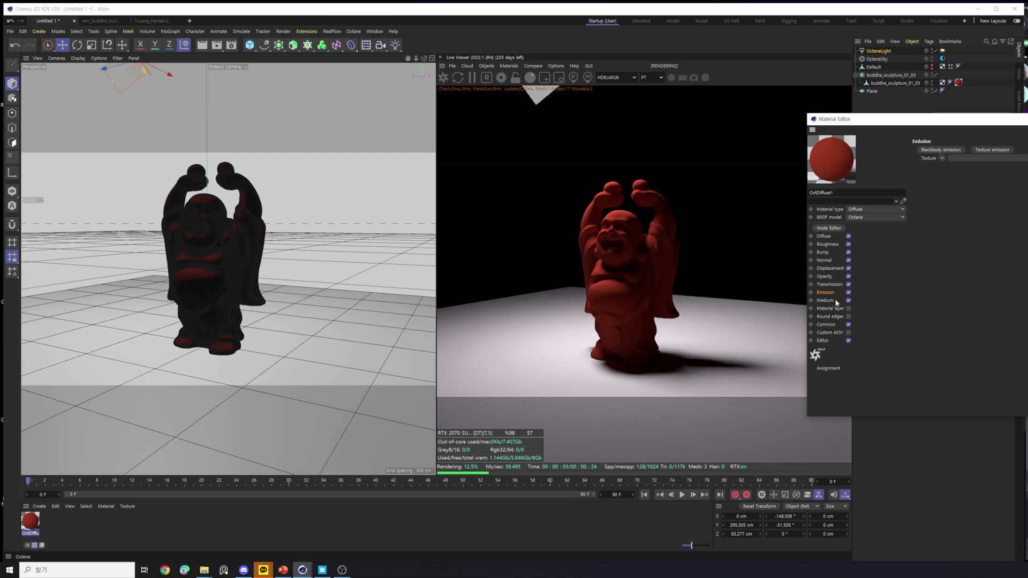
click(830, 316)
Try the Float value of the material's Opacity channel at 0.25 and 0, and return it to 1.
click(825, 276)
click(1002, 189)
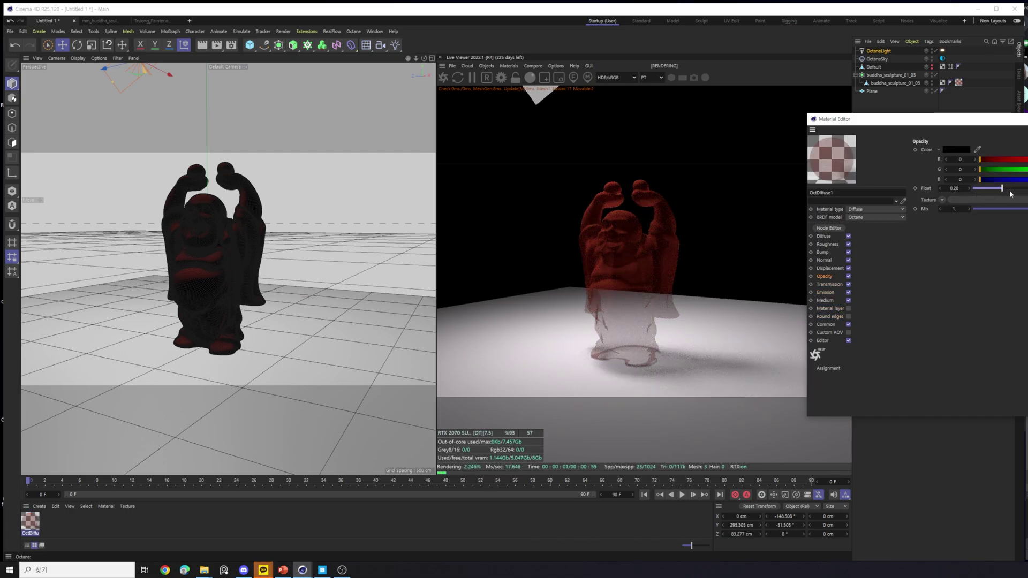
click(988, 189)
drag(986, 191, 962, 195)
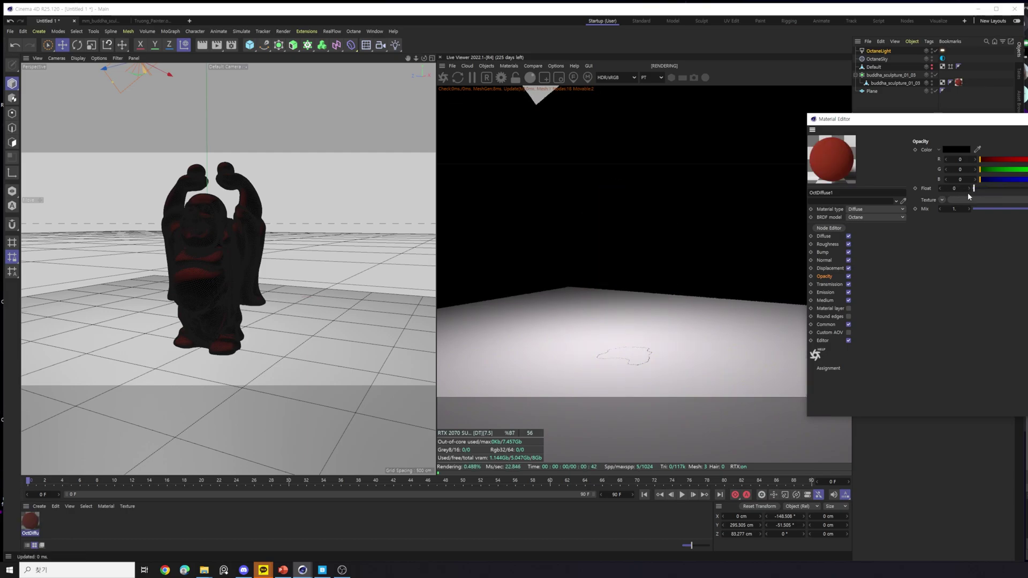
click(987, 187)
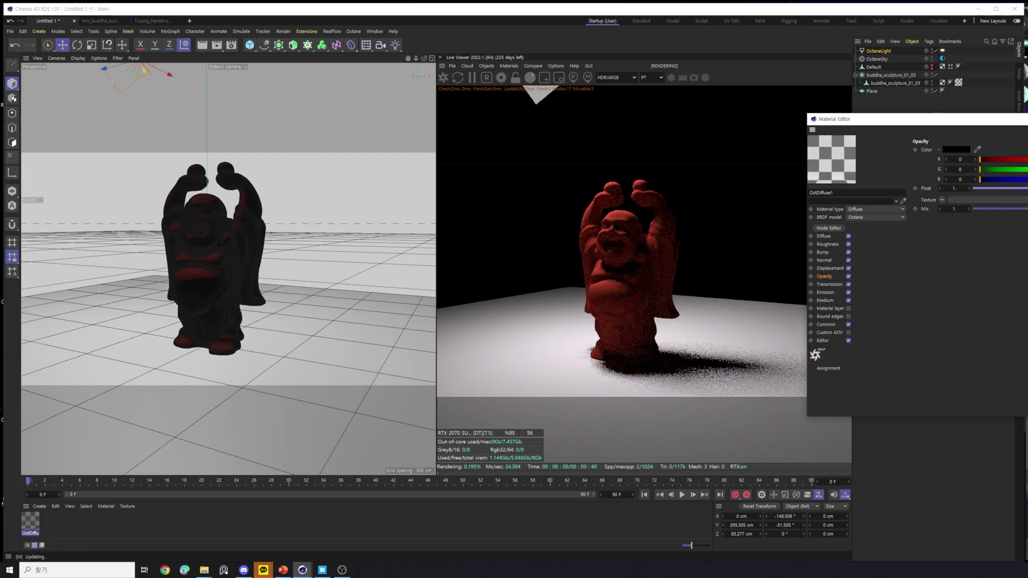
Review the Diffuse channel and the available material types while keeping Diffuse, and close the material editor.
click(825, 236)
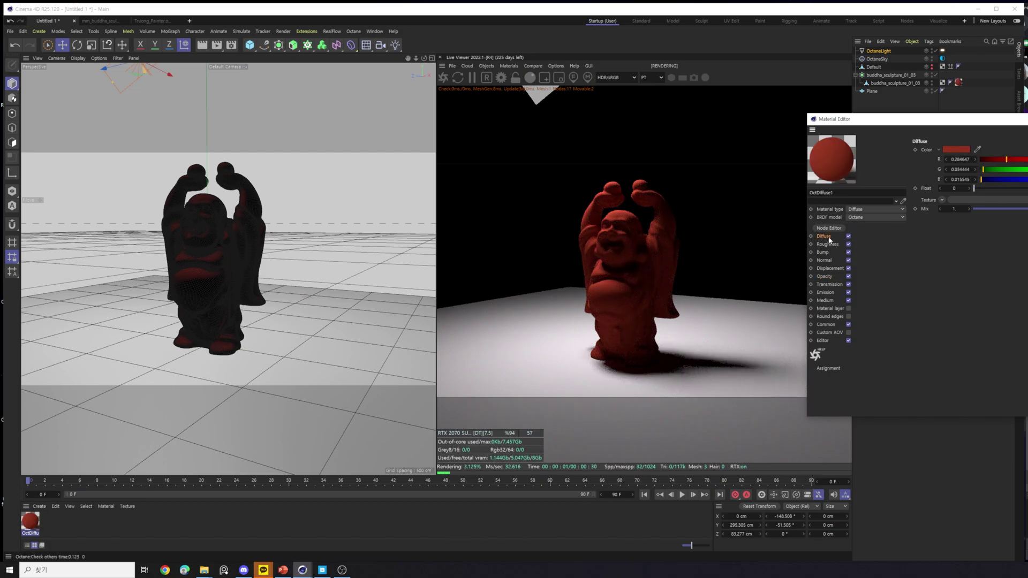
click(878, 209)
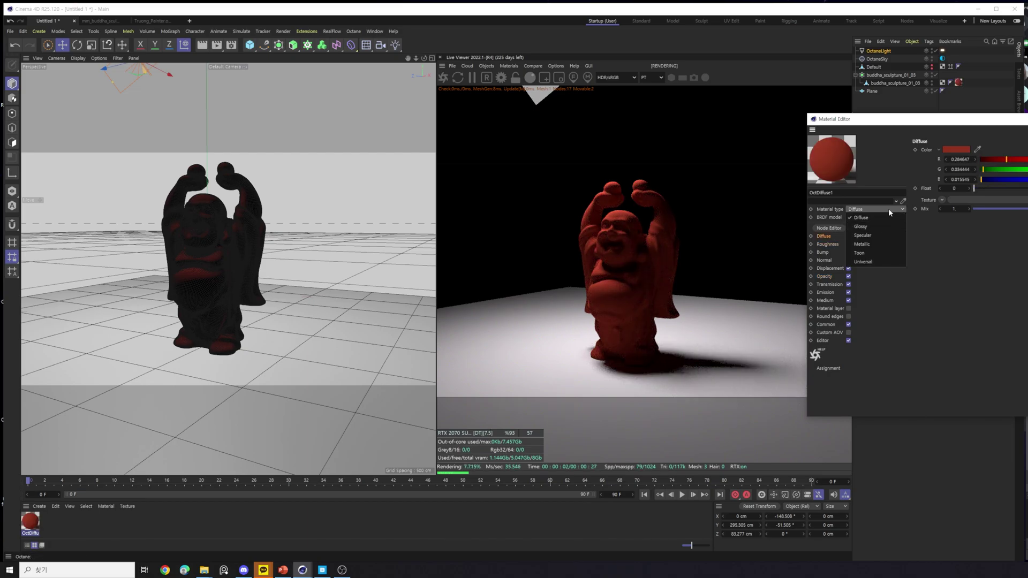
click(949, 130)
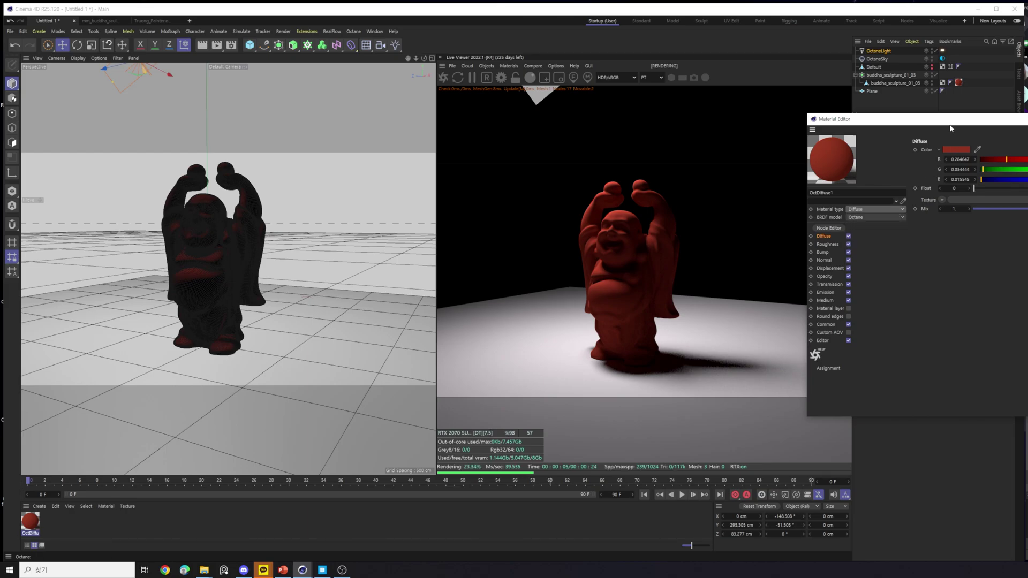
drag(949, 129, 917, 176)
drag(796, 173, 913, 184)
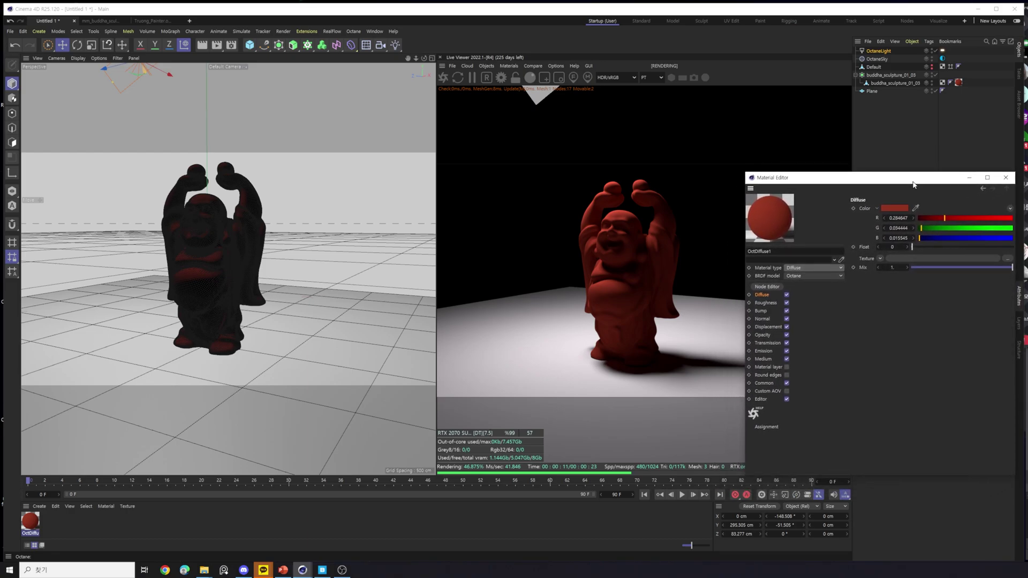
drag(913, 184, 915, 184)
click(824, 274)
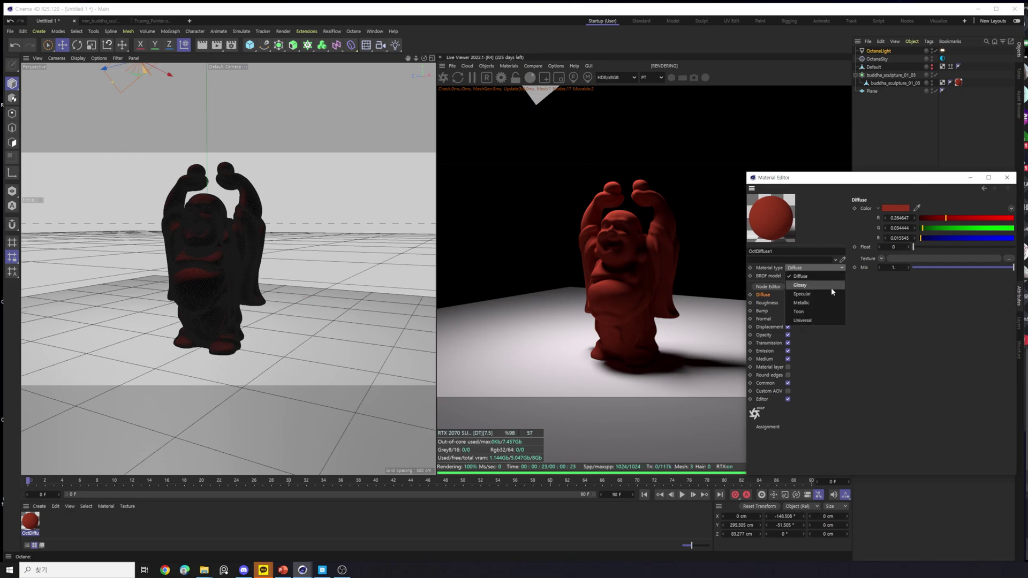
click(830, 274)
drag(901, 183, 901, 219)
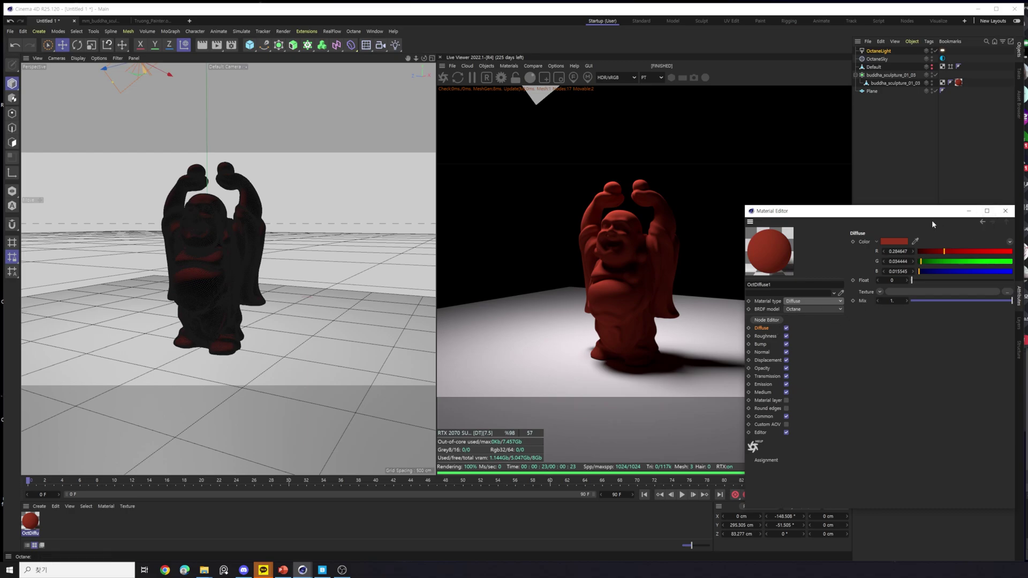
drag(930, 214, 873, 222)
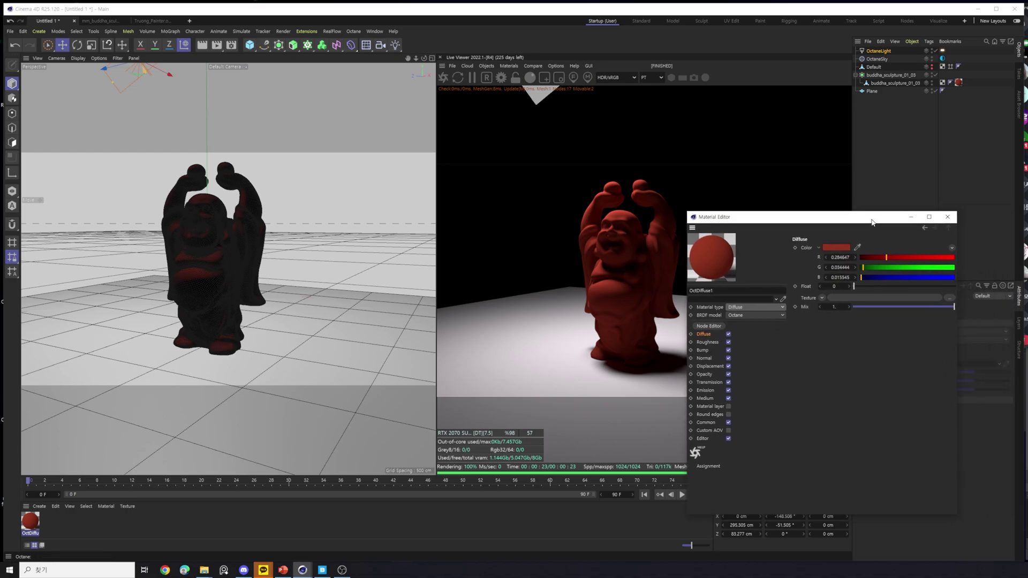
click(947, 217)
Create an Octane Glossy material and open it for editing, with the editor placed beside the rendered sculpture.
click(497, 77)
mouse_move(557, 105)
click(612, 116)
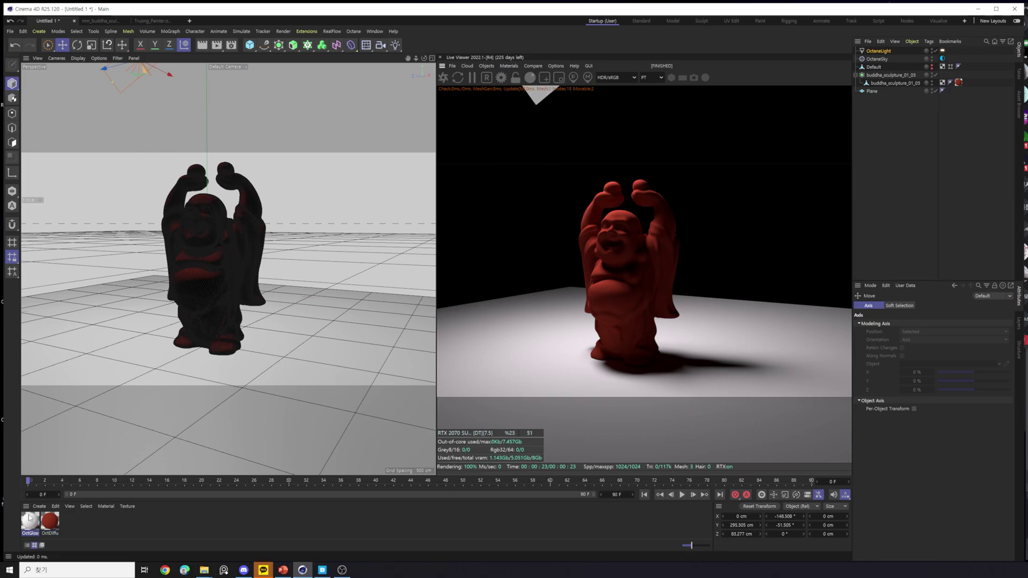
double_click(29, 519)
drag(190, 261, 882, 191)
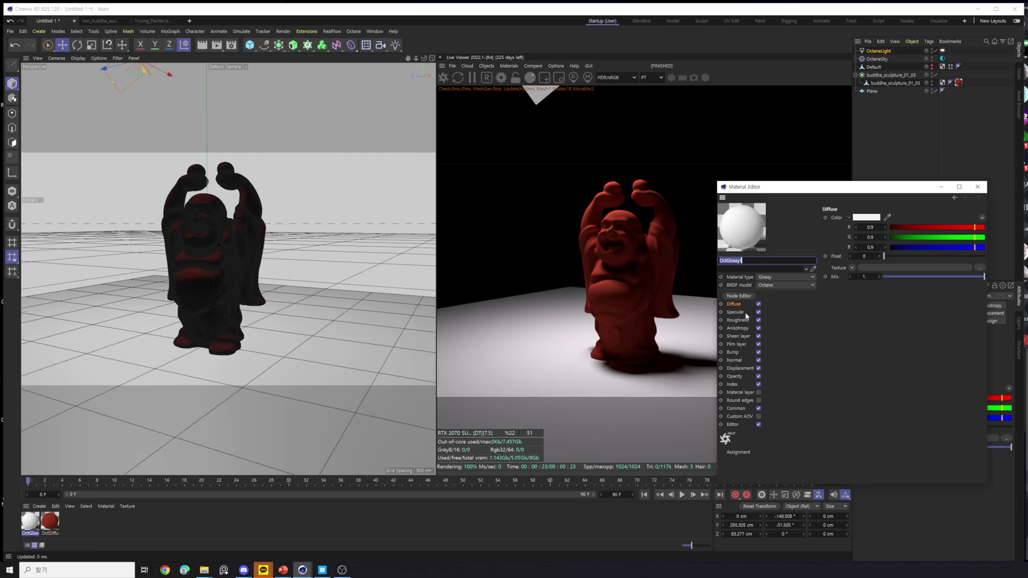
Apply the new Glossy material to the buddha sculpture.
key(Return)
click(607, 275)
drag(226, 272, 226, 272)
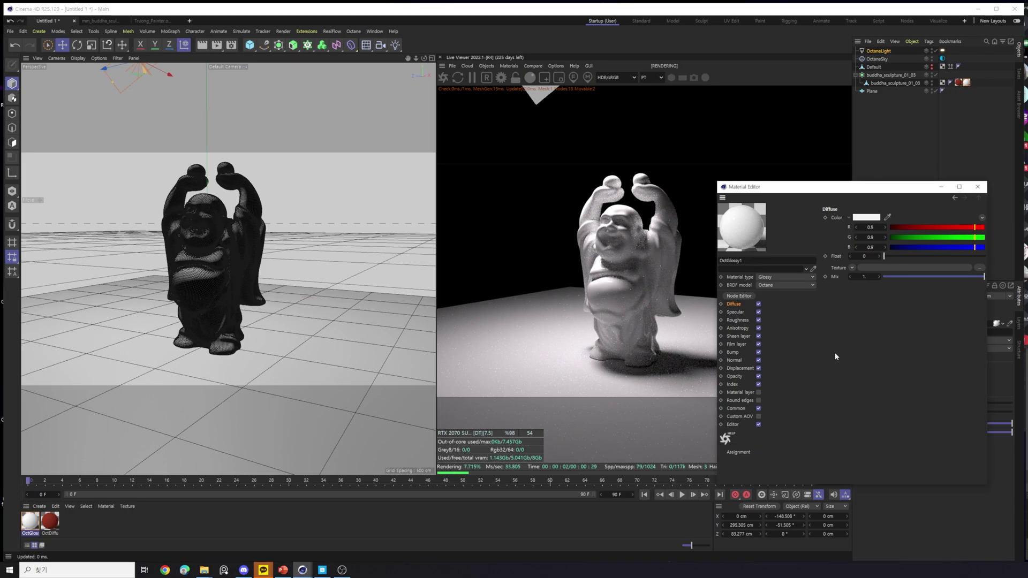
scroll(223, 262, up, 3)
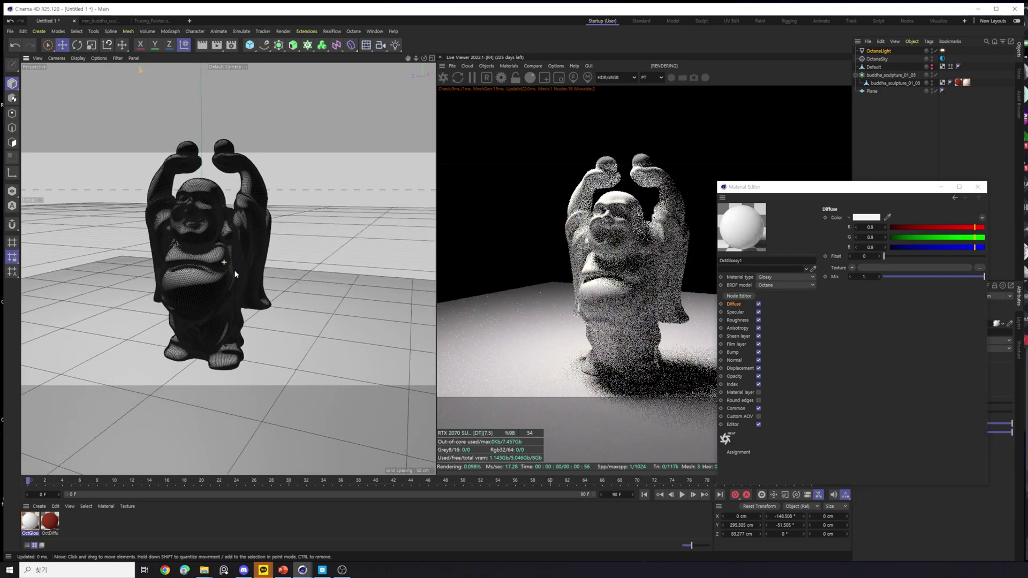
Set the Glossy material's Diffuse color to a muted red, RGB 181, 77, 77, and move the material editor clear of the rendered sculpture.
click(738, 320)
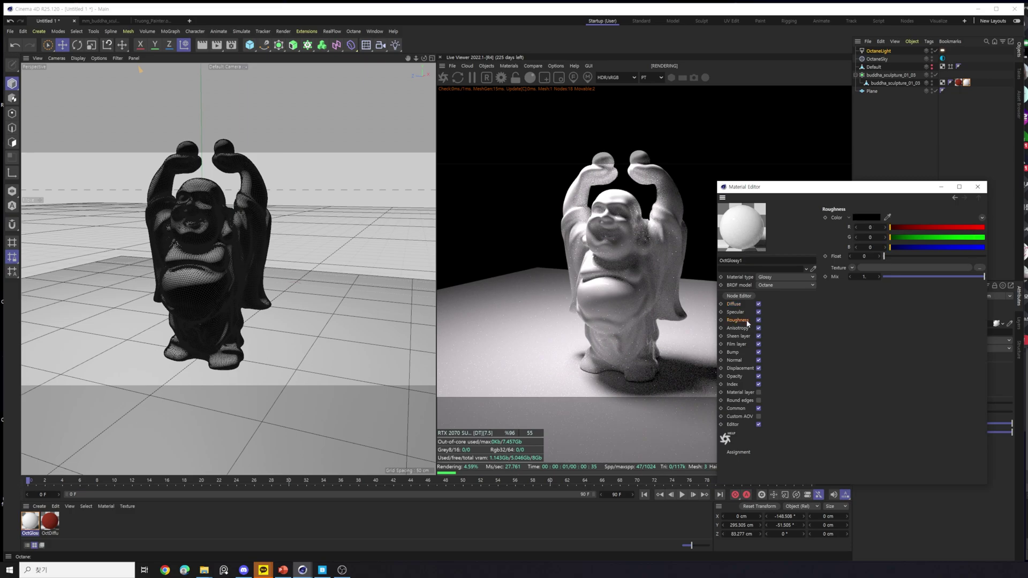
drag(790, 196, 797, 197)
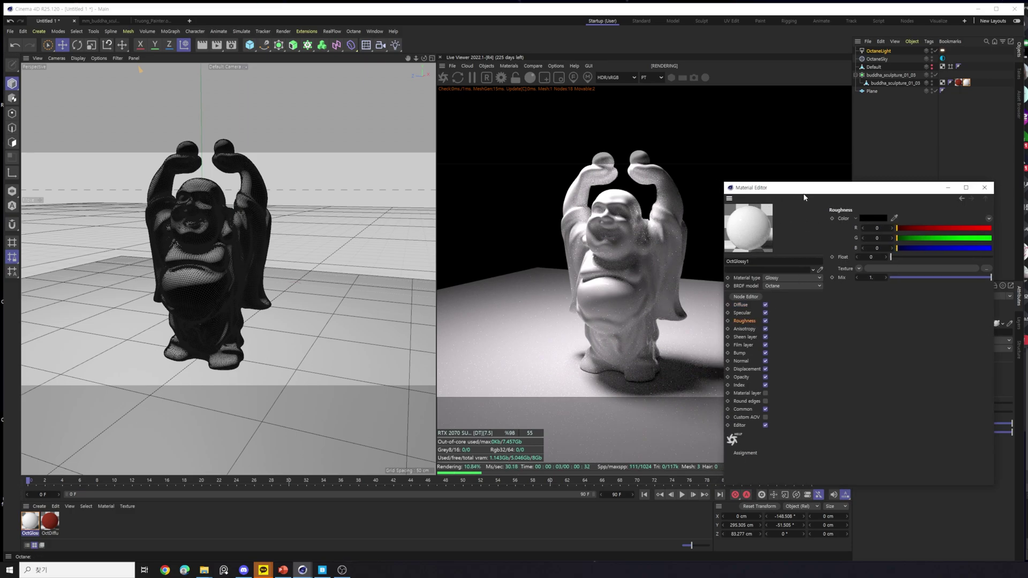
click(748, 305)
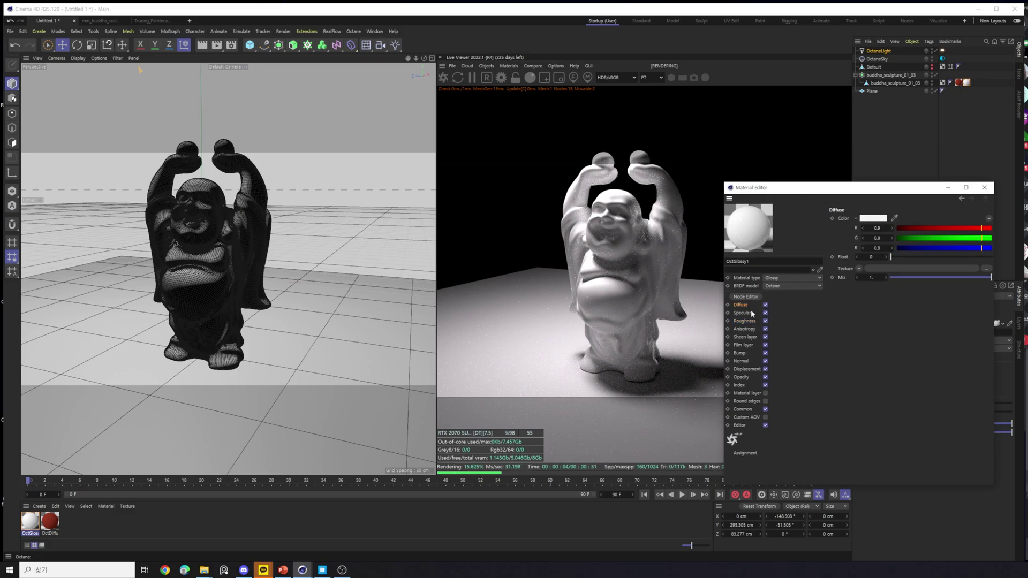
click(873, 218)
drag(825, 292, 828, 276)
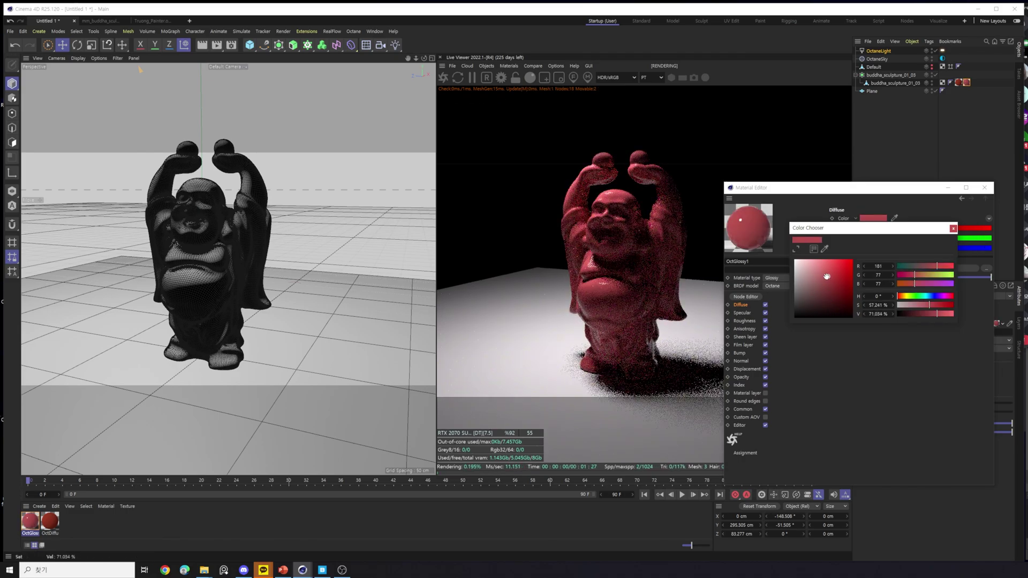
click(953, 229)
drag(899, 187, 938, 154)
Compare the Specular channel's Float value at 0 and at 1 on the sculpture.
click(787, 280)
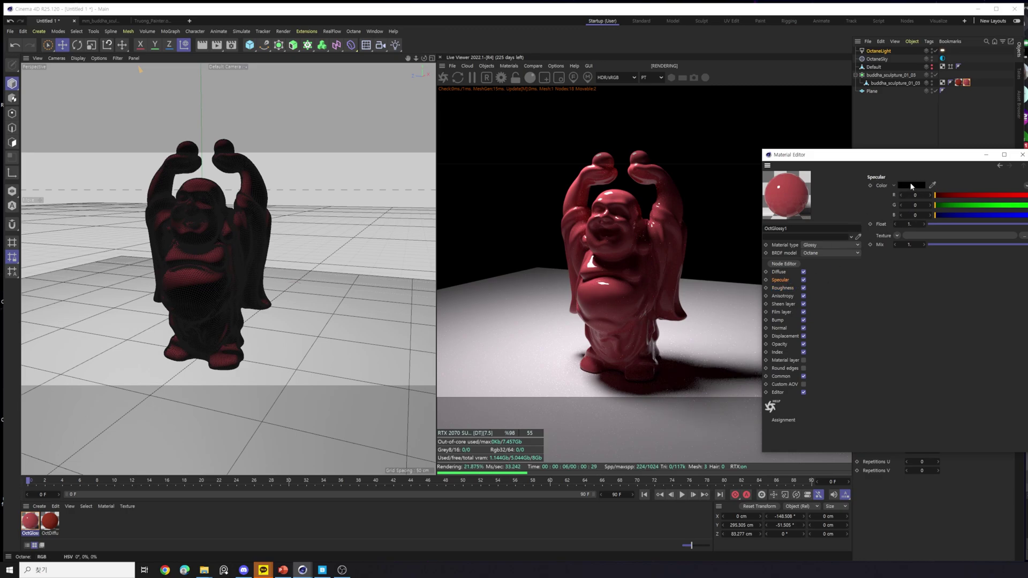
drag(938, 225, 875, 234)
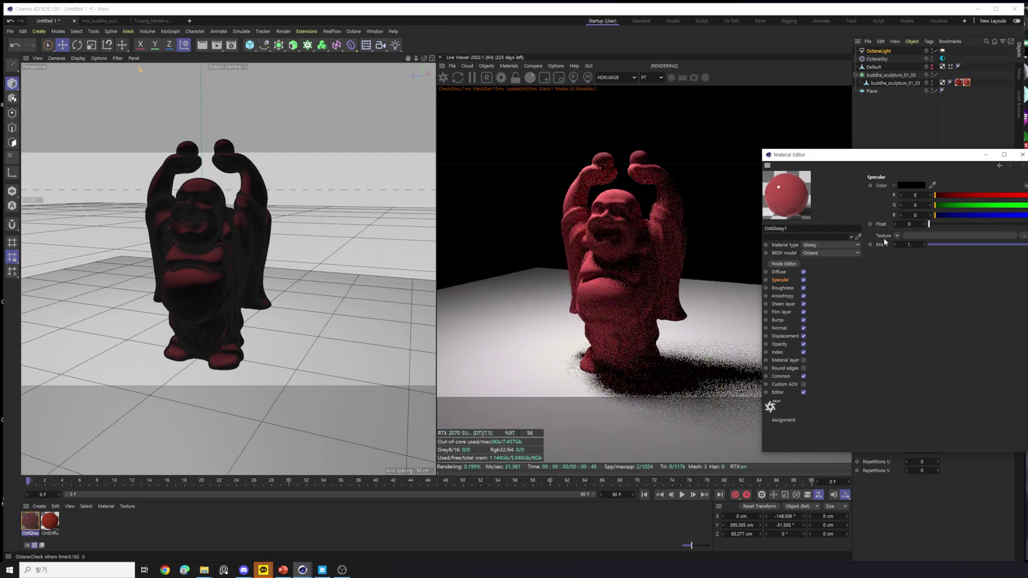
drag(963, 225, 1014, 230)
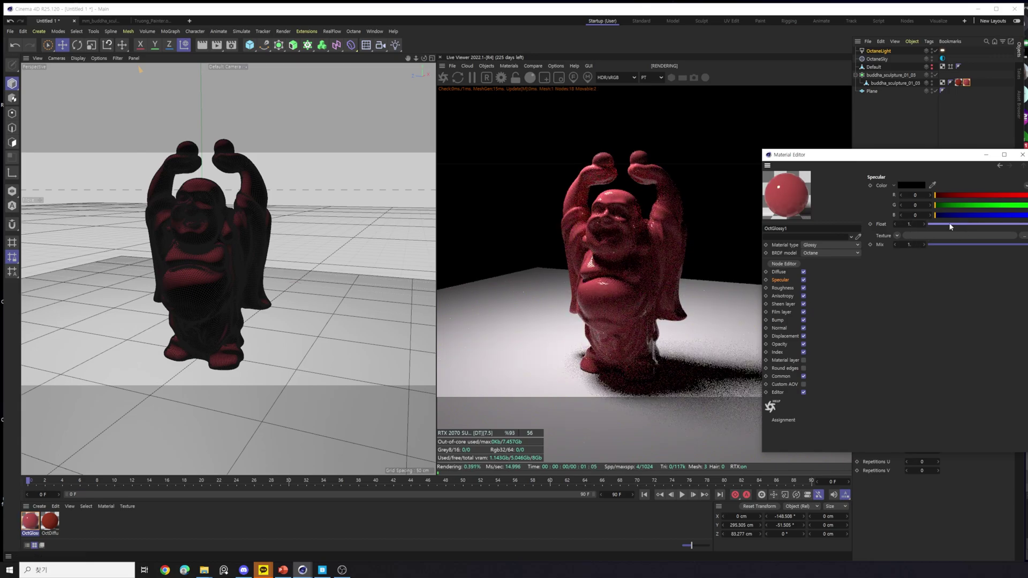
click(1006, 229)
drag(1007, 229, 900, 220)
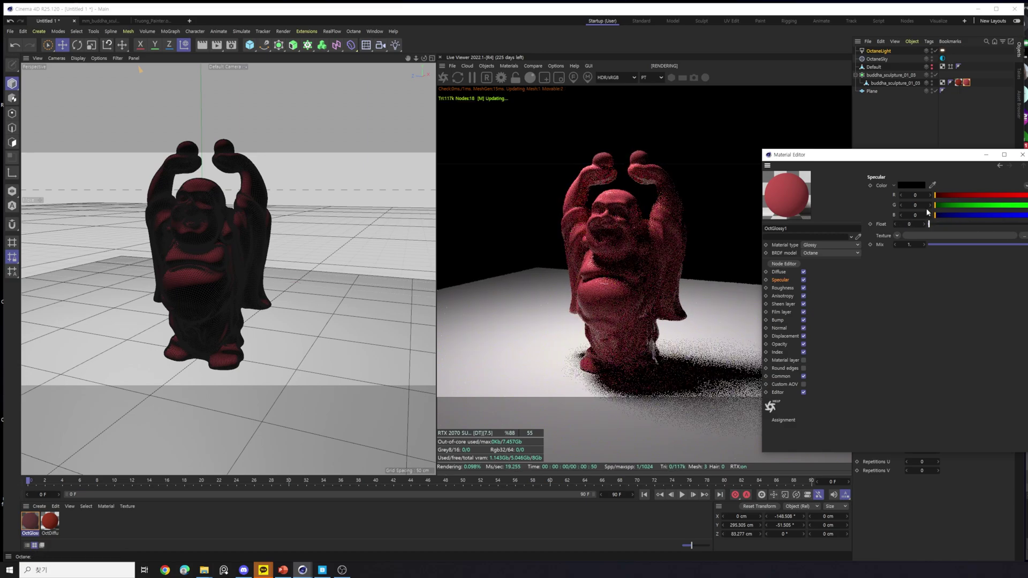
Try a bright green Specular color with hue 158°, saturation 74% and value 85%.
click(911, 185)
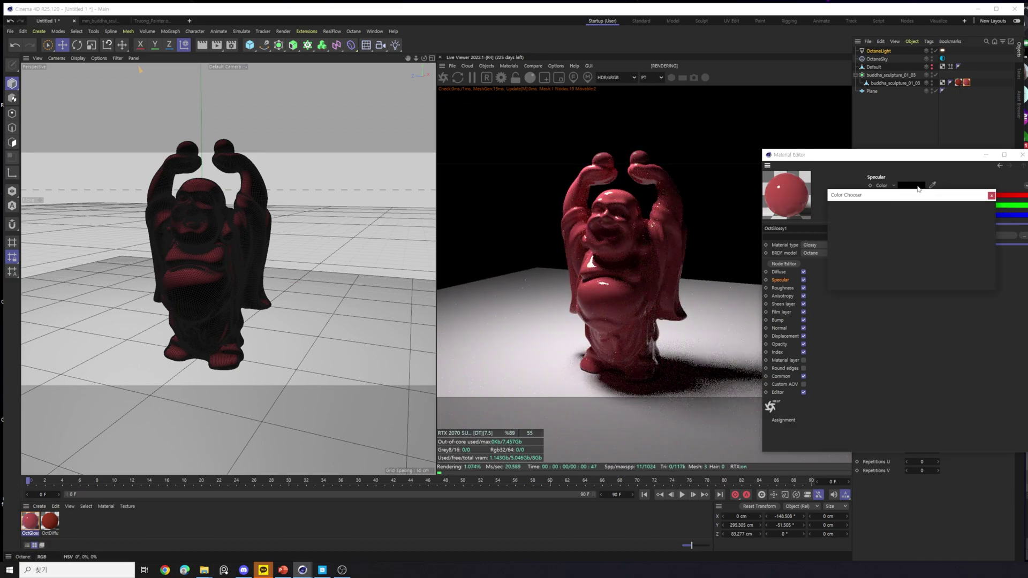
click(867, 257)
click(960, 263)
click(978, 272)
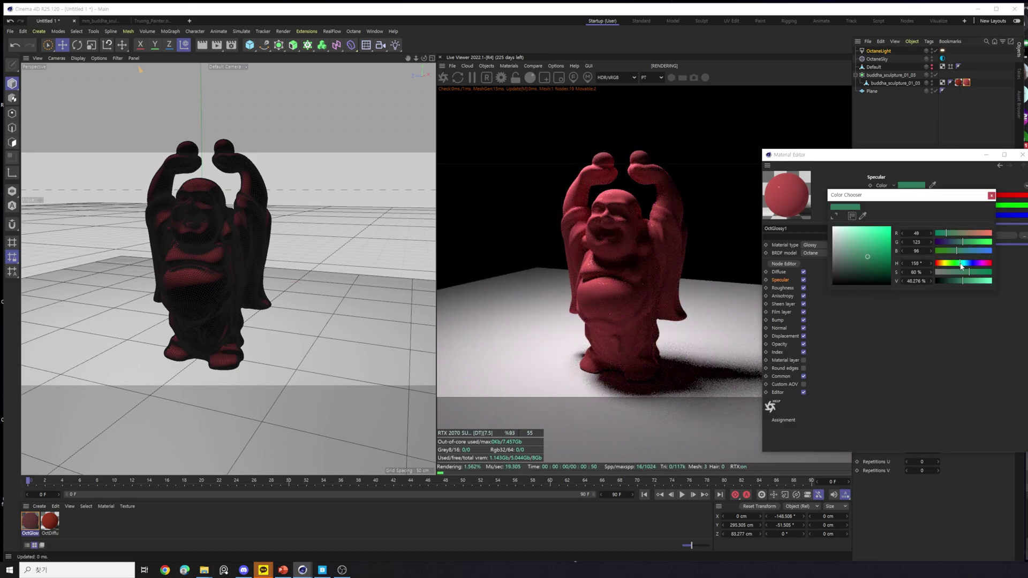
click(983, 280)
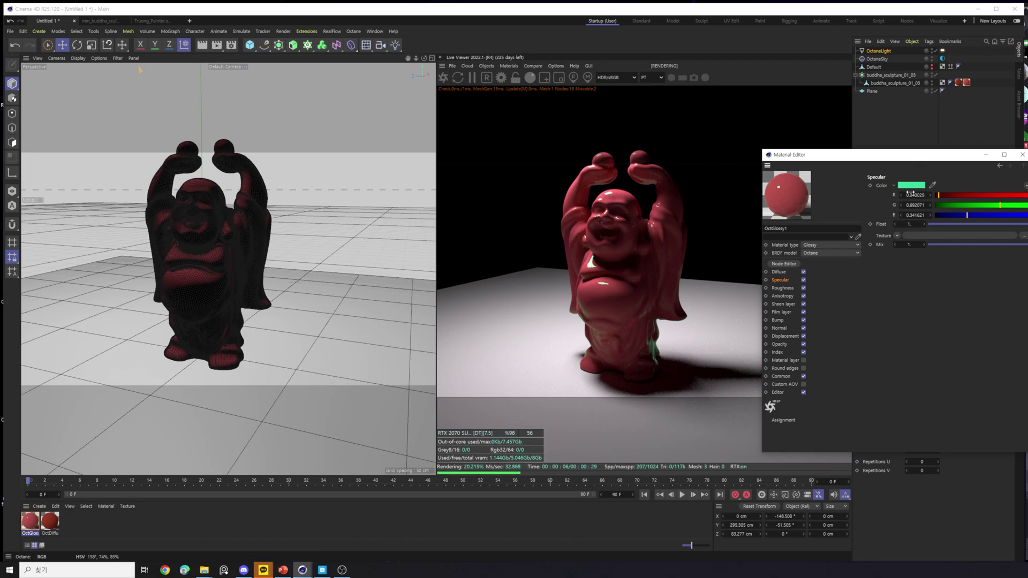
Try a pure white Specular color with Float at 0, and undo back to the black color with Float at 1.
click(893, 185)
click(893, 186)
drag(945, 196, 1027, 196)
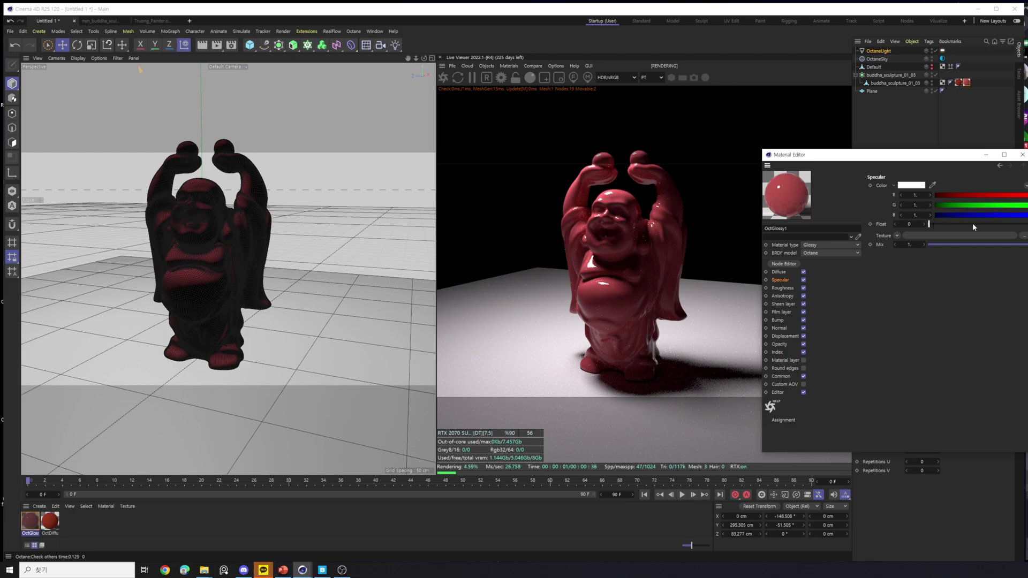
key(ctrl+z)
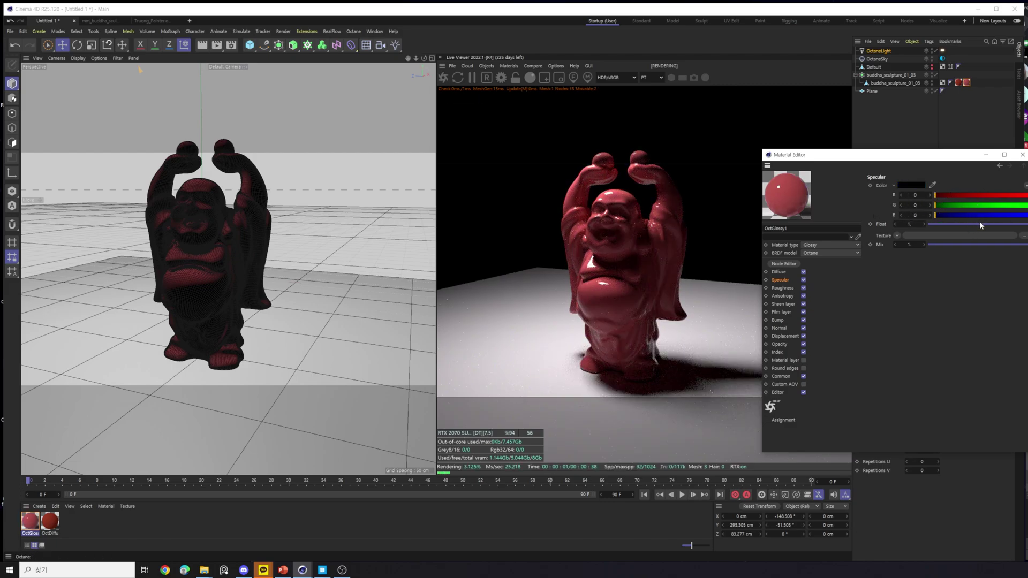
Try the Roughness channel's Float value at 0.56 and at 0 on the sculpture.
click(785, 289)
drag(949, 226, 983, 232)
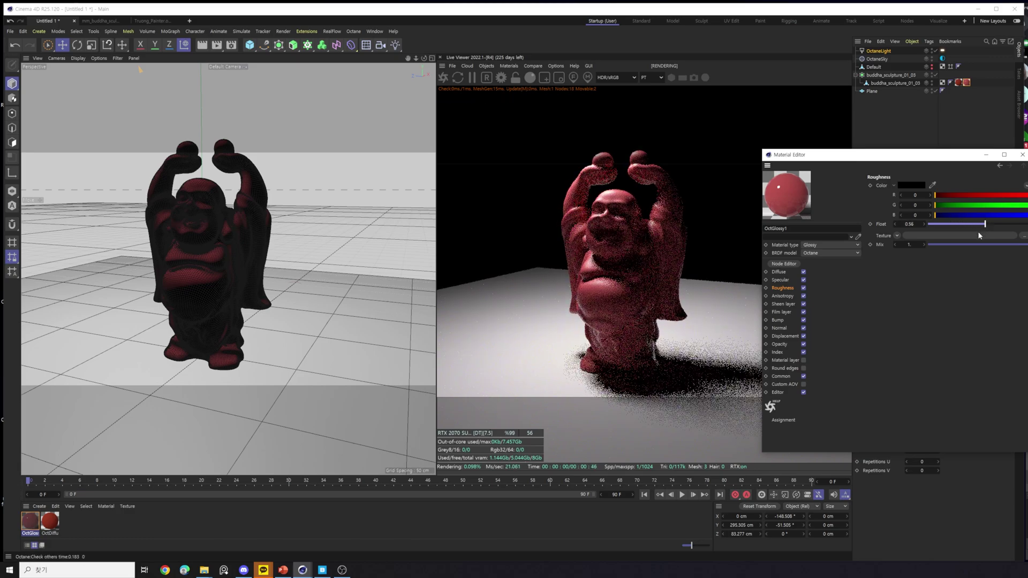
alt+drag(197, 210, 184, 193)
drag(963, 228, 908, 231)
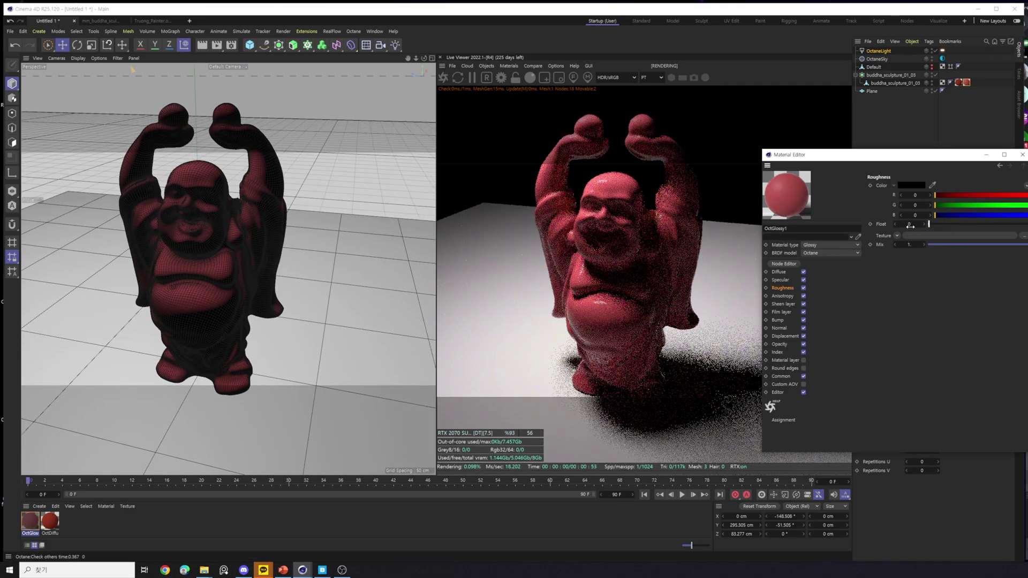
Compare the highlights on the sculpture's face with Roughness Float at 1, and settle on 0.332.
scroll(204, 204, up, 3)
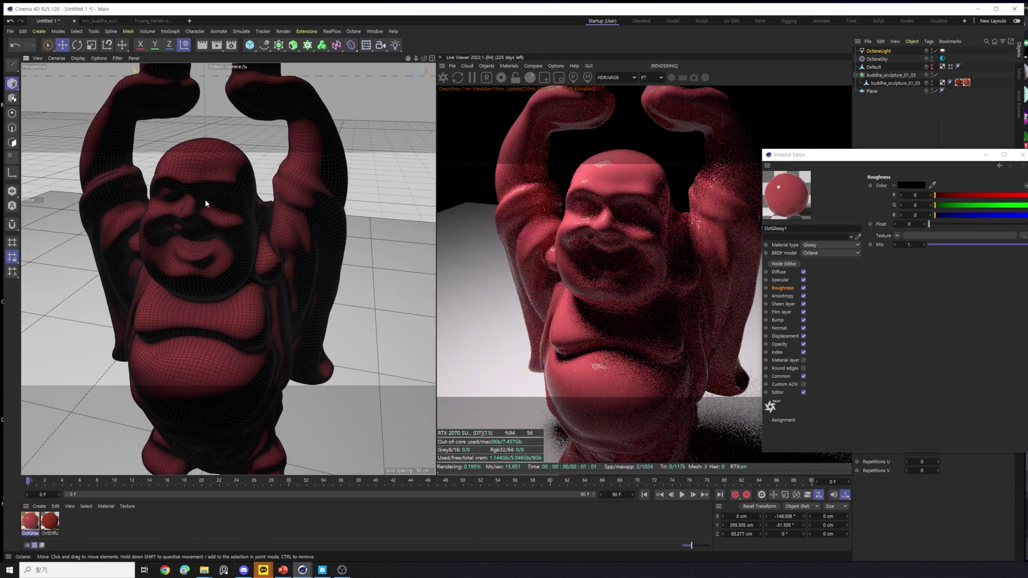
scroll(204, 204, up, 3)
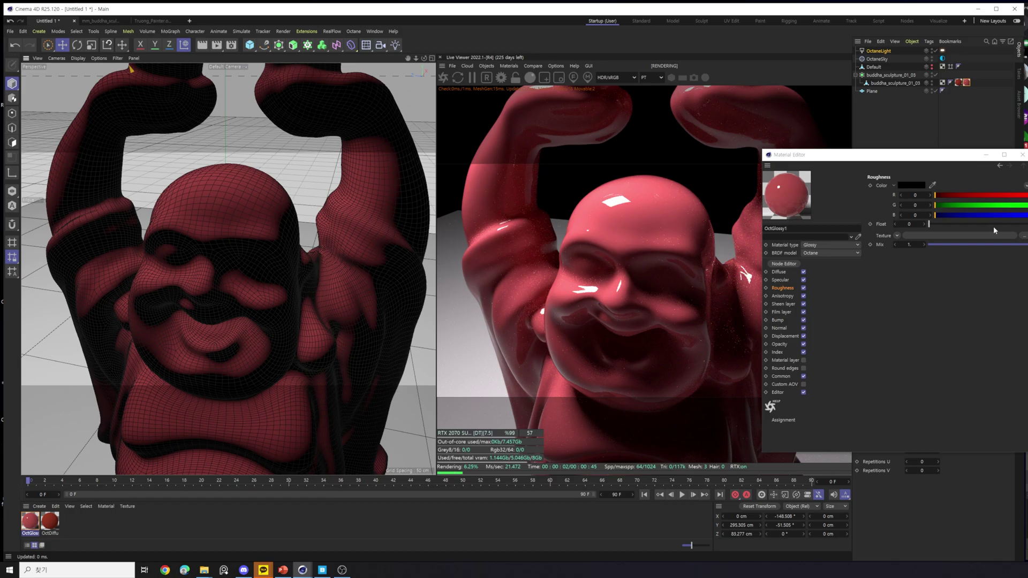
drag(935, 226, 948, 225)
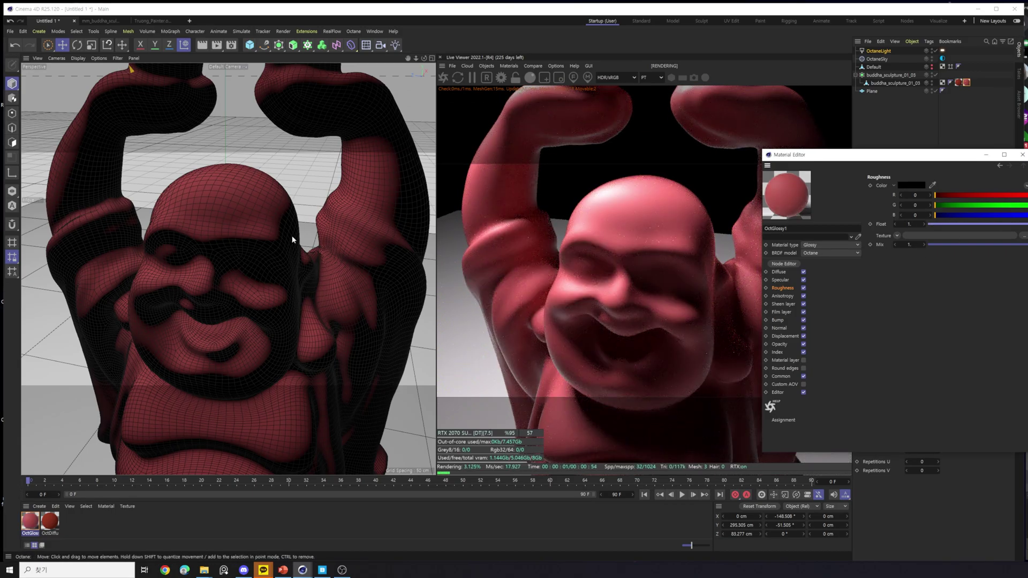
mouse_move(934, 225)
mouse_down()
mouse_move(946, 228)
mouse_move(925, 227)
mouse_move(946, 224)
mouse_up()
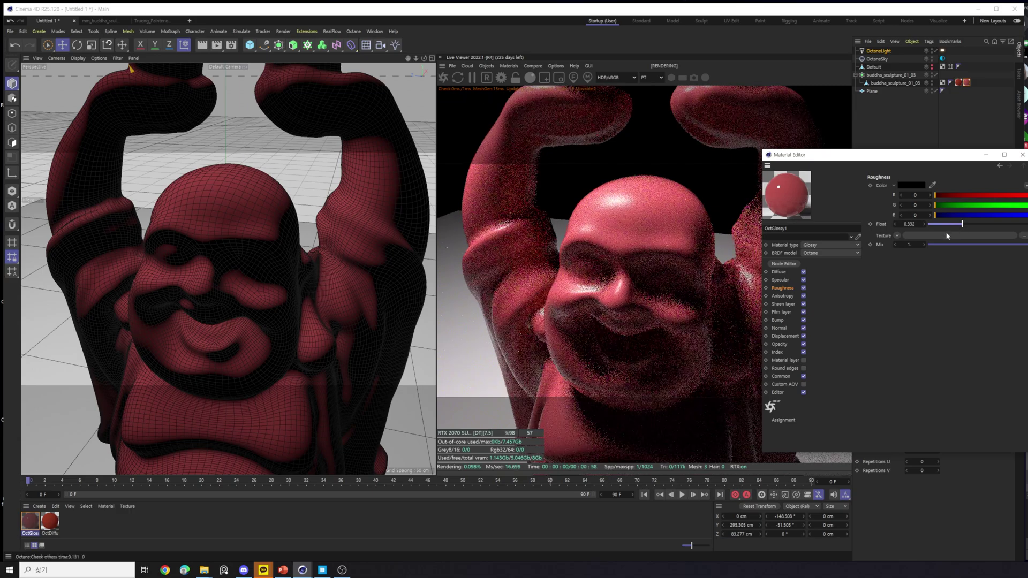
scroll(215, 364, down, 10)
alt+drag(209, 373, 222, 345)
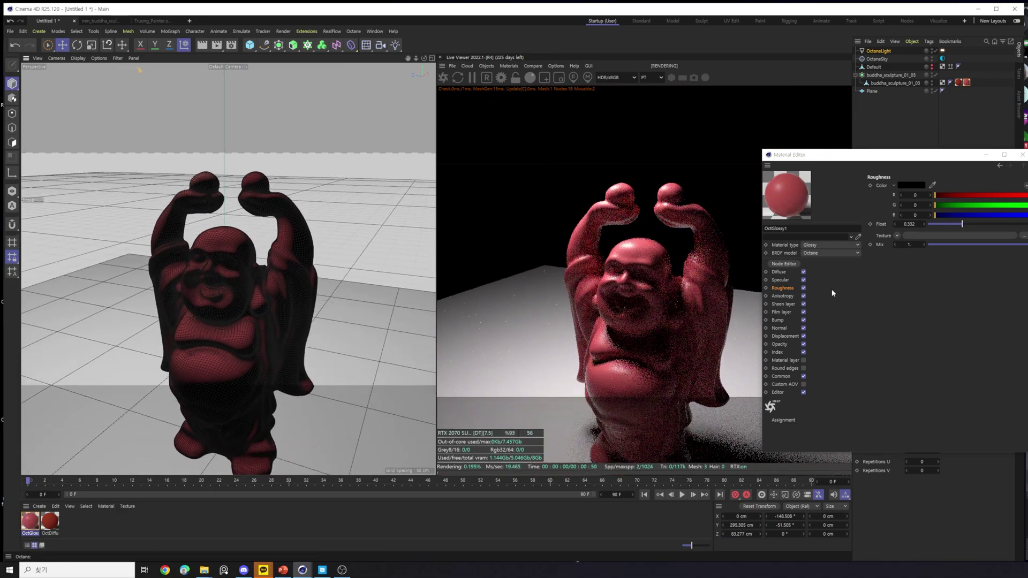
Look through the Glossy material's channels from Anisotropy, Sheen layer and Film layer to Opacity and Index.
click(783, 296)
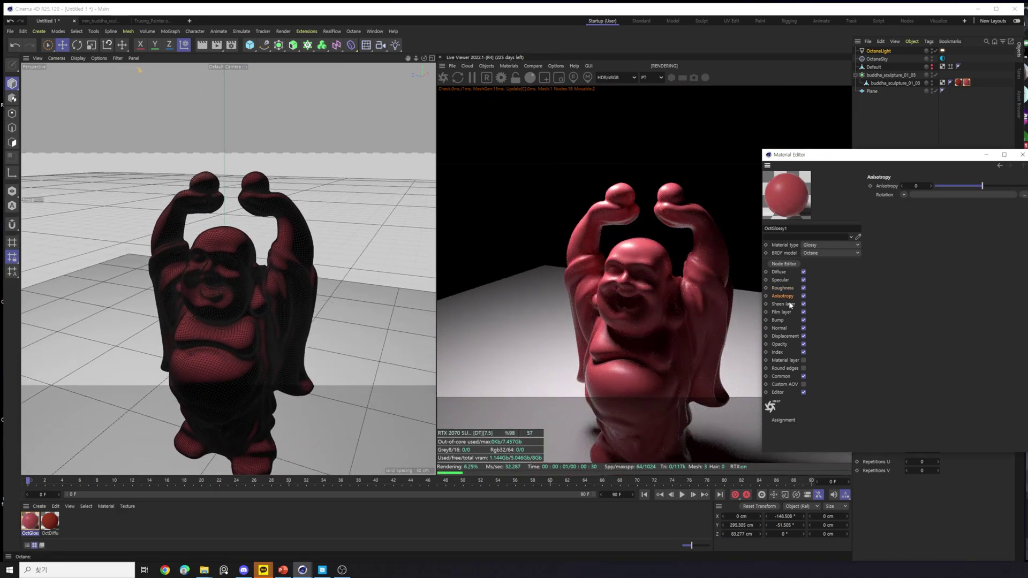
mouse_move(903, 159)
mouse_down()
mouse_move(877, 157)
mouse_move(901, 149)
mouse_up()
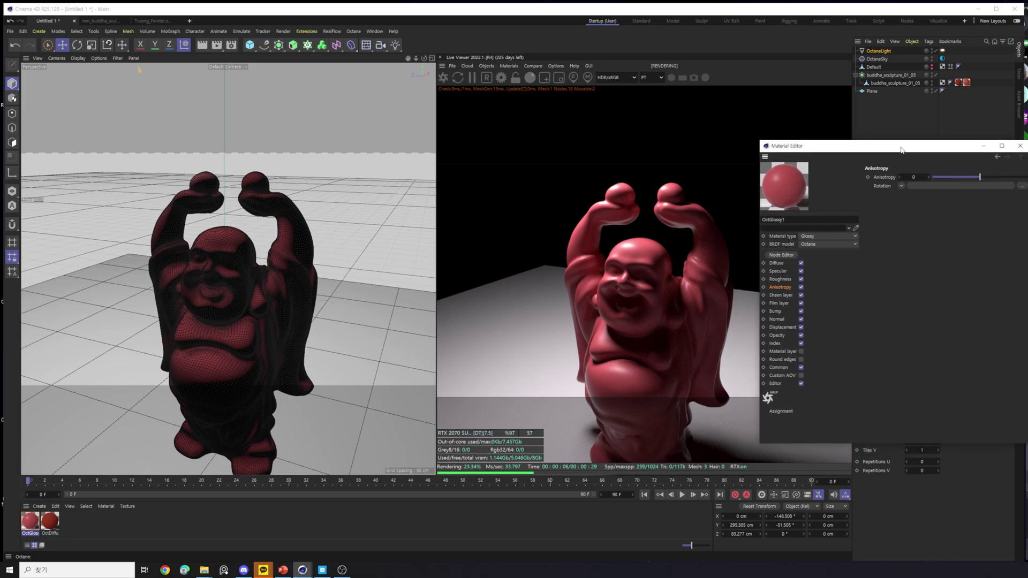
click(785, 298)
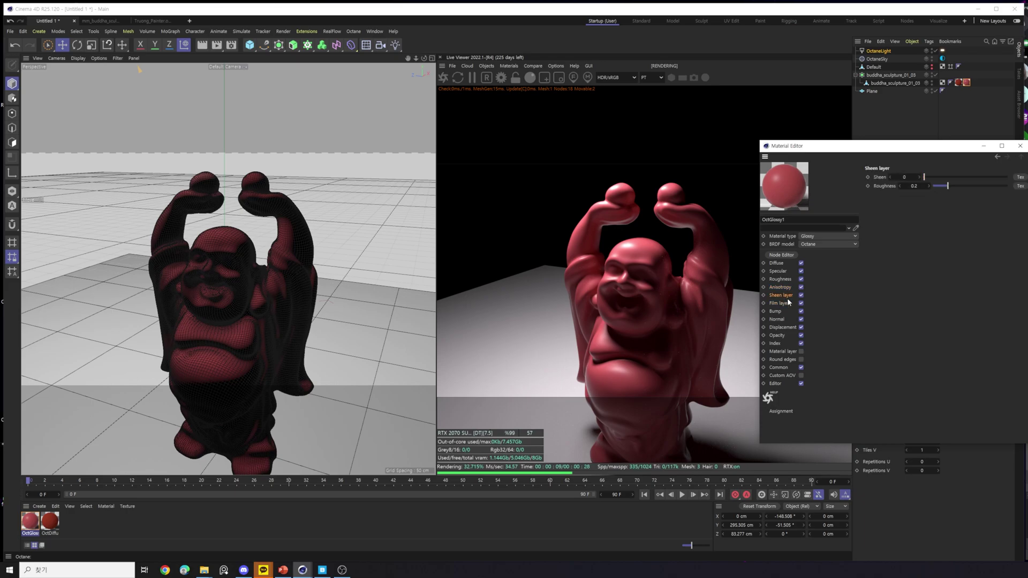
click(785, 304)
click(787, 297)
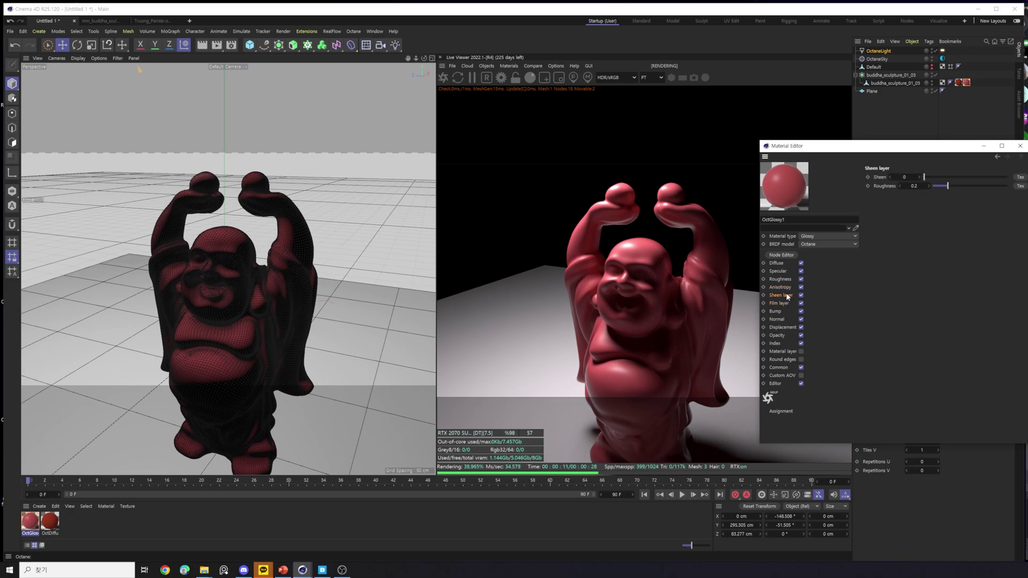
click(786, 304)
click(780, 311)
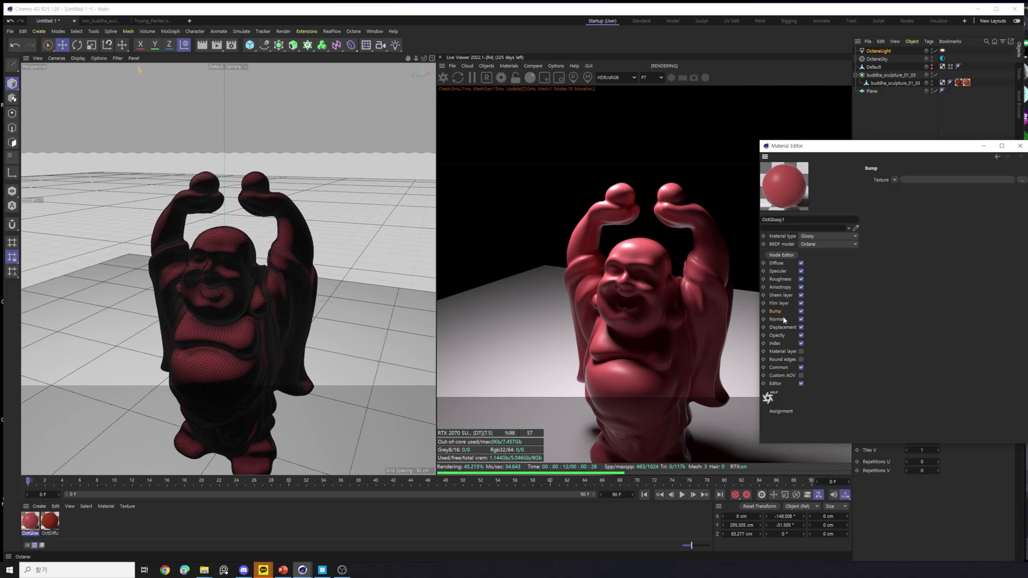
click(782, 319)
click(783, 327)
click(777, 335)
click(775, 343)
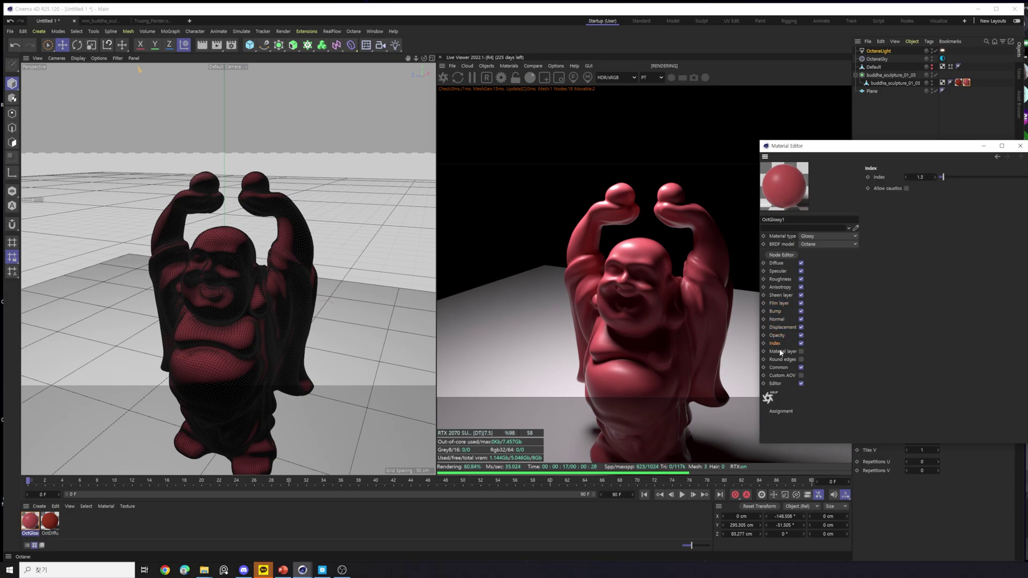
Try raising the Glossy material's Index to about 5.45 and 4.42, and return it to 1.3.
drag(917, 152, 933, 181)
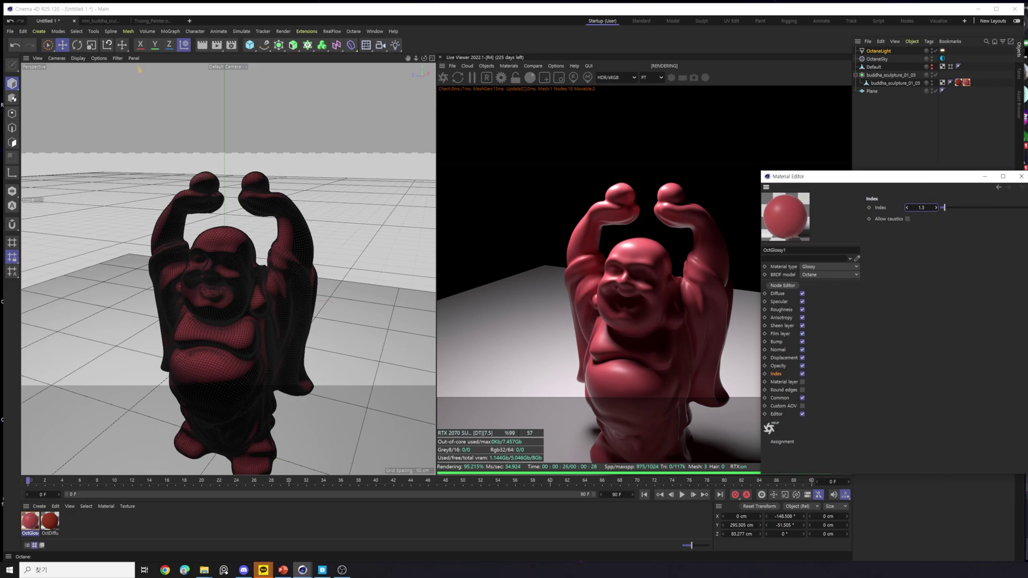
drag(943, 207, 984, 208)
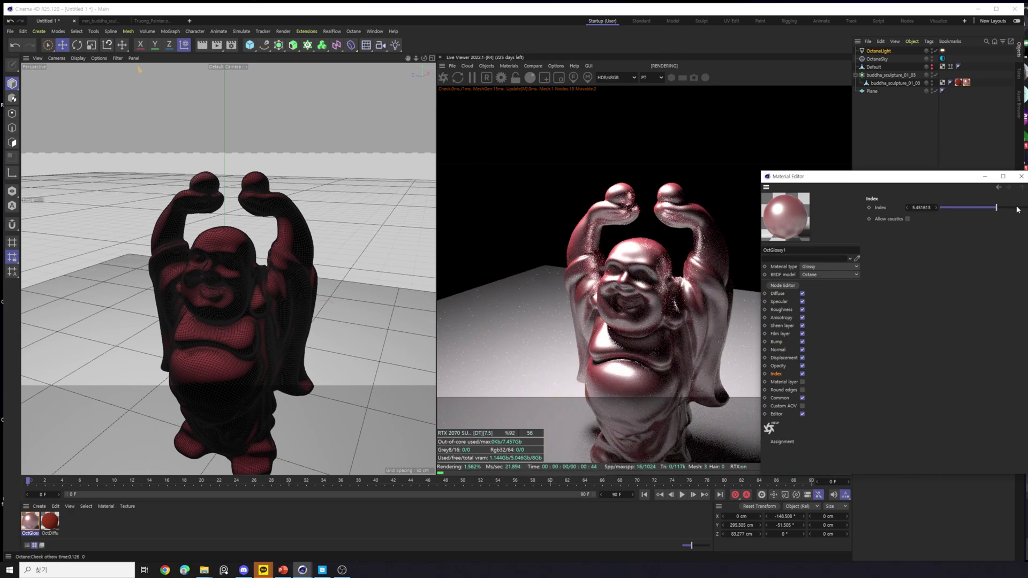
double_click(931, 207)
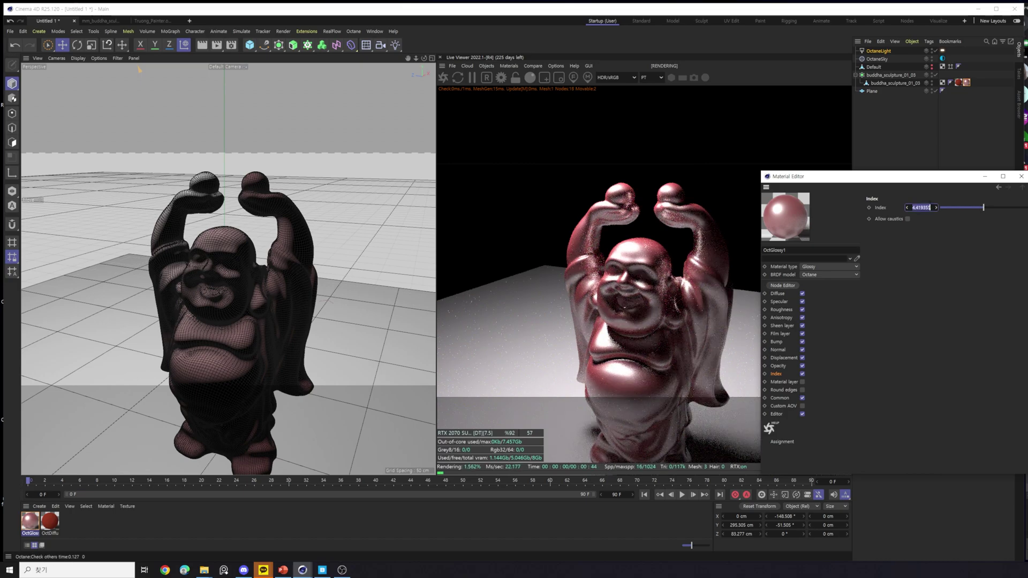
text(1.5)
key(BackSpace)
text(3)
key(Return)
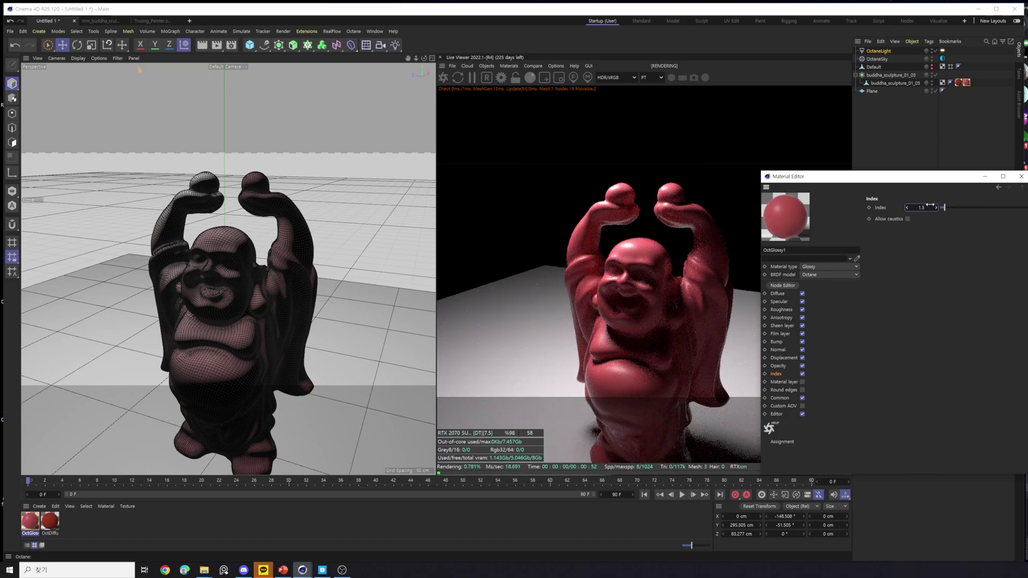
Close the material editor, select the Glossy material, and switch to the PowerPoint presentation's title slide.
click(1022, 177)
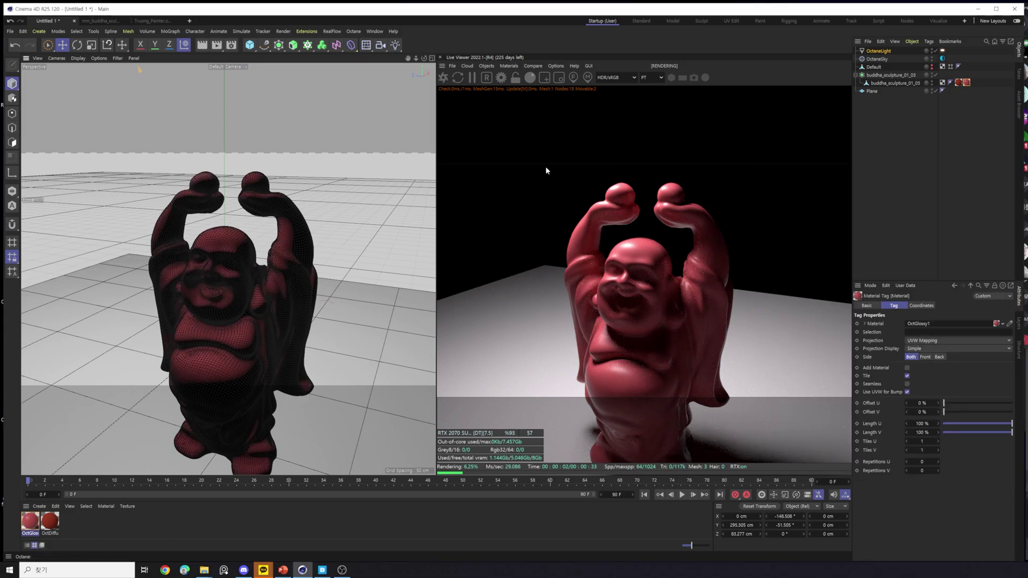
click(30, 521)
click(283, 570)
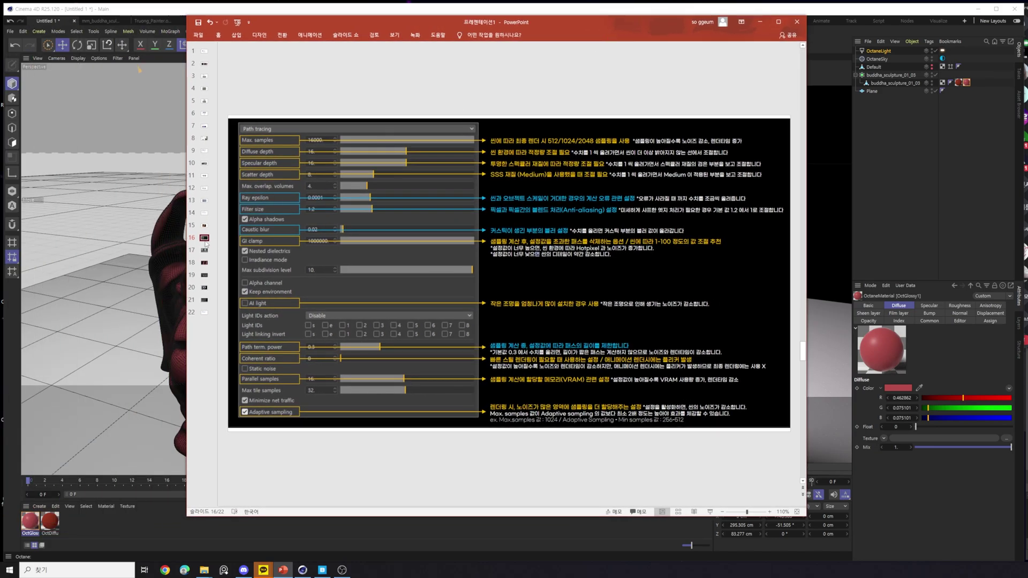
click(204, 64)
click(205, 52)
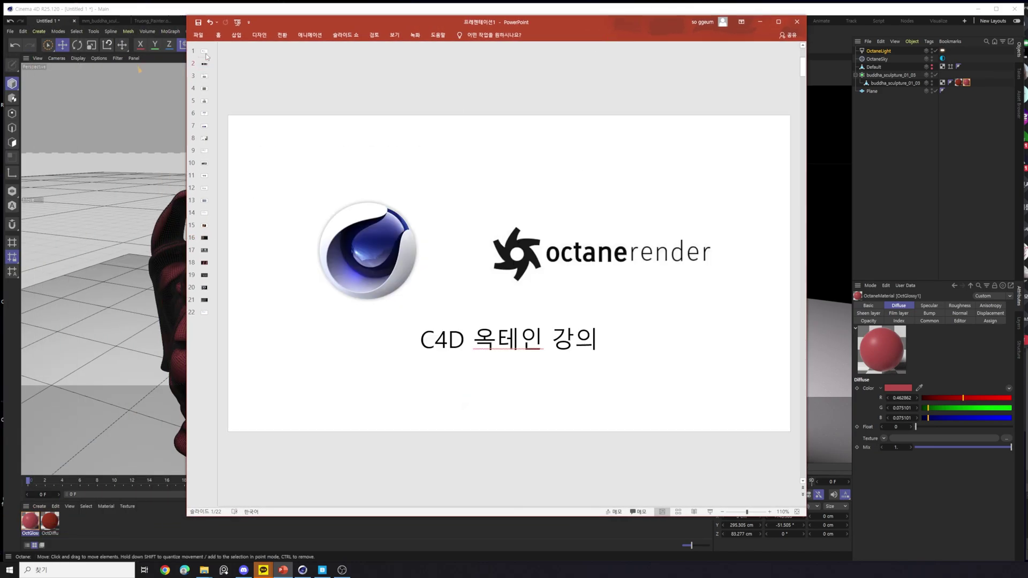
Show the Albedo slide of the presentation and enlarge and reposition its window to cover most of the screen.
click(205, 64)
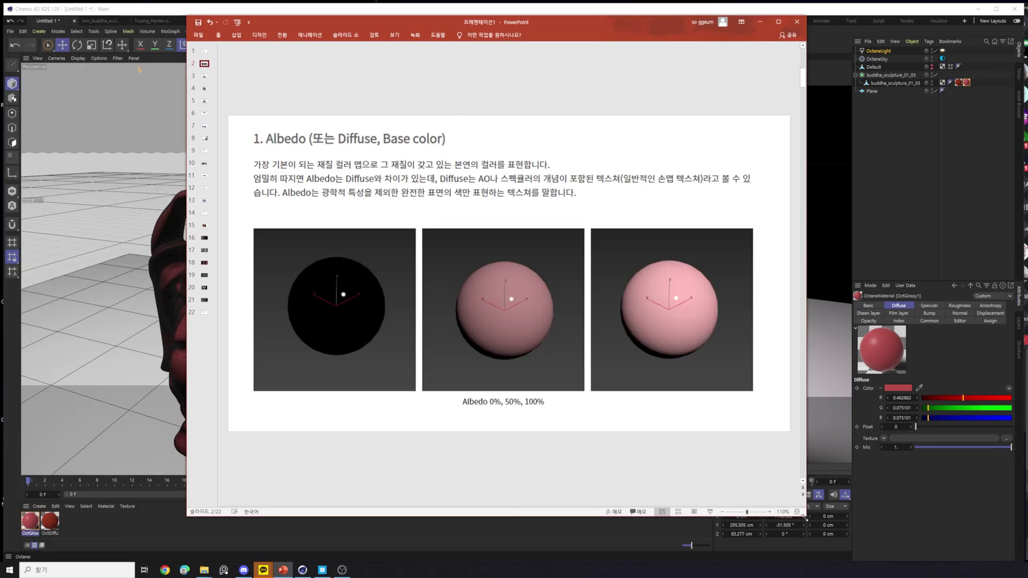
drag(804, 518, 990, 544)
drag(649, 25, 455, 14)
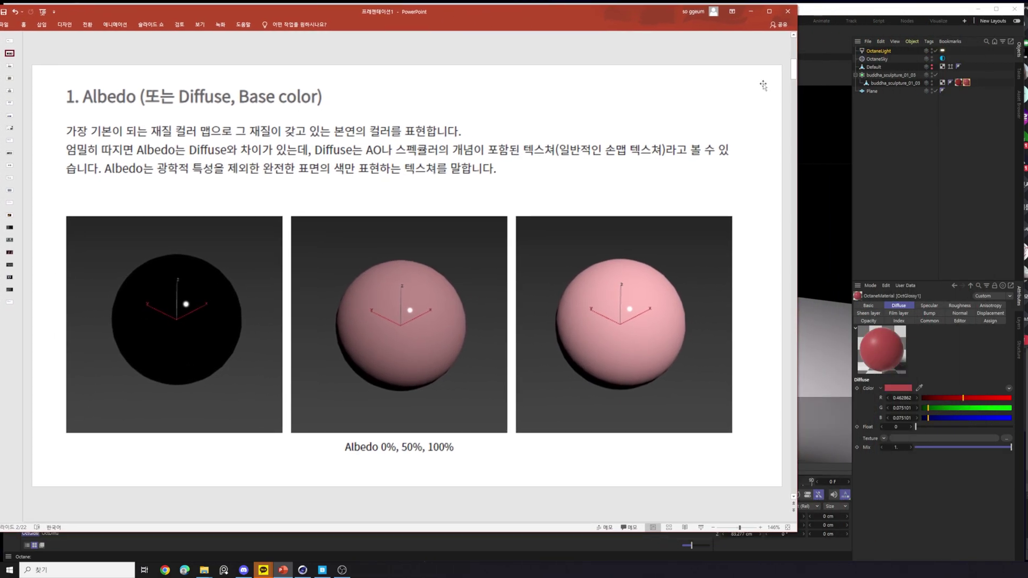
drag(799, 165, 951, 165)
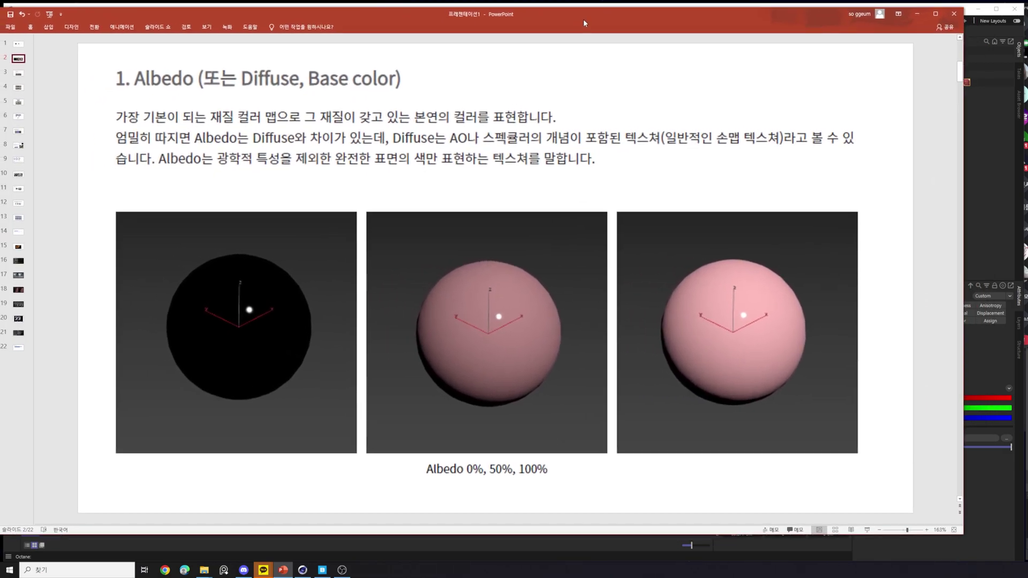
drag(573, 18, 593, 23)
drag(694, 32, 737, 21)
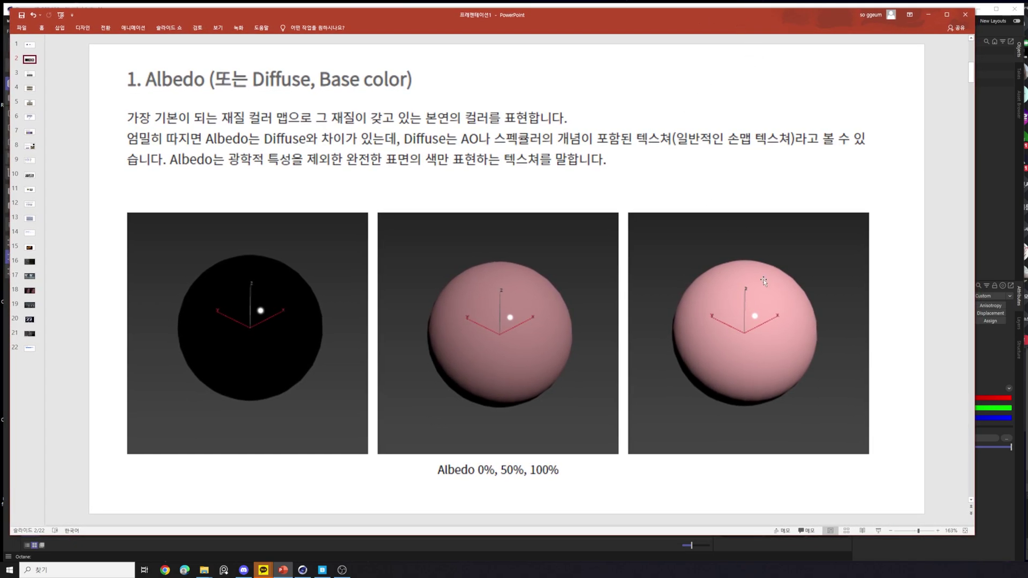
drag(974, 537, 1001, 553)
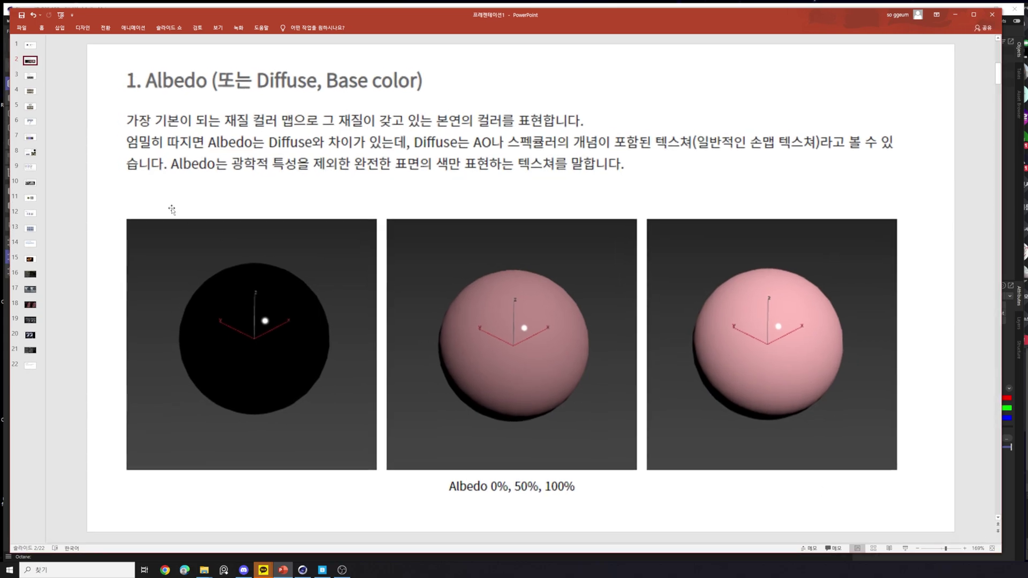
Read through the title and Albedo slides, and continue to the Normal, Bump, Displacement slide.
click(34, 77)
click(30, 45)
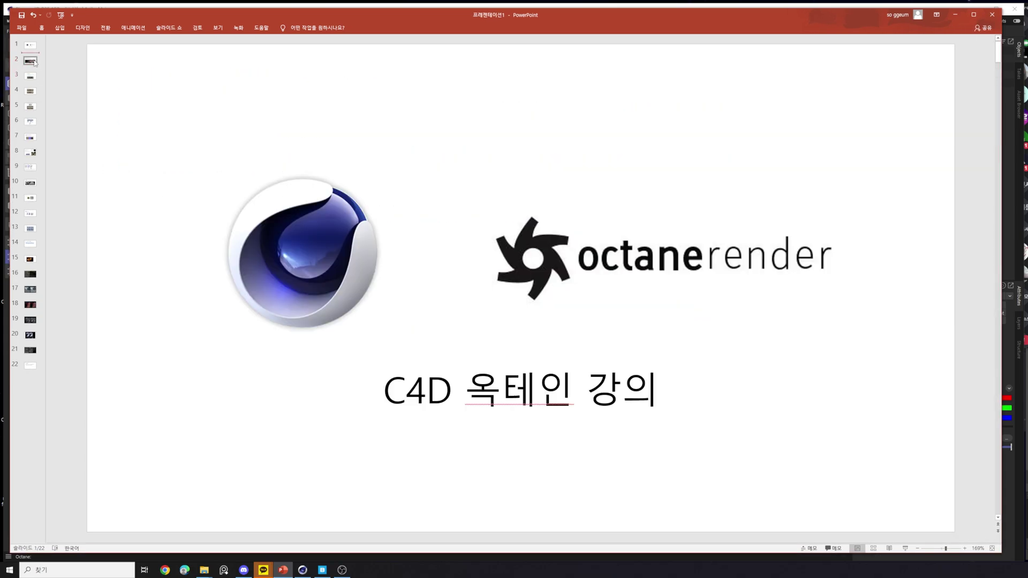
click(30, 60)
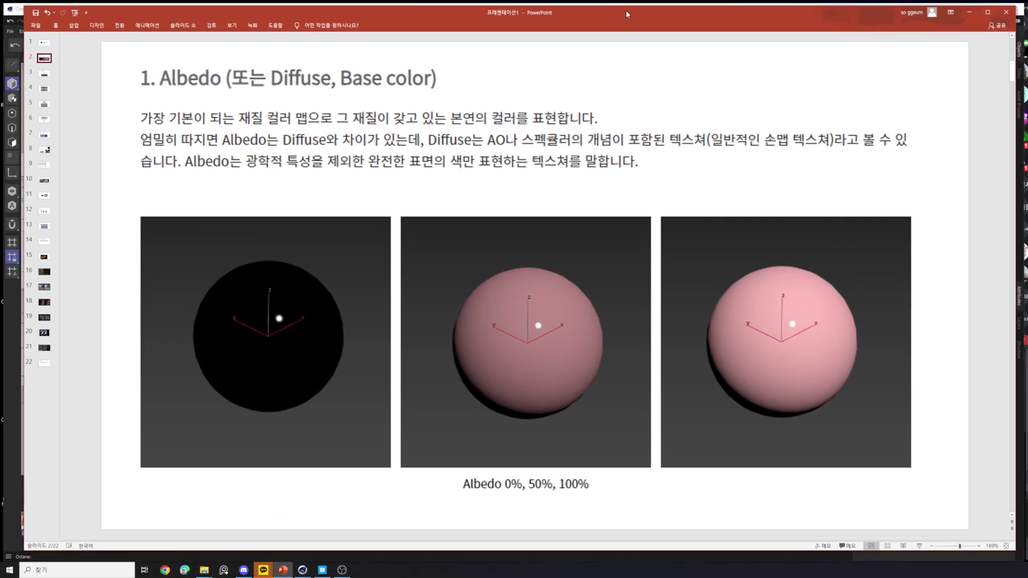
drag(625, 10, 624, 12)
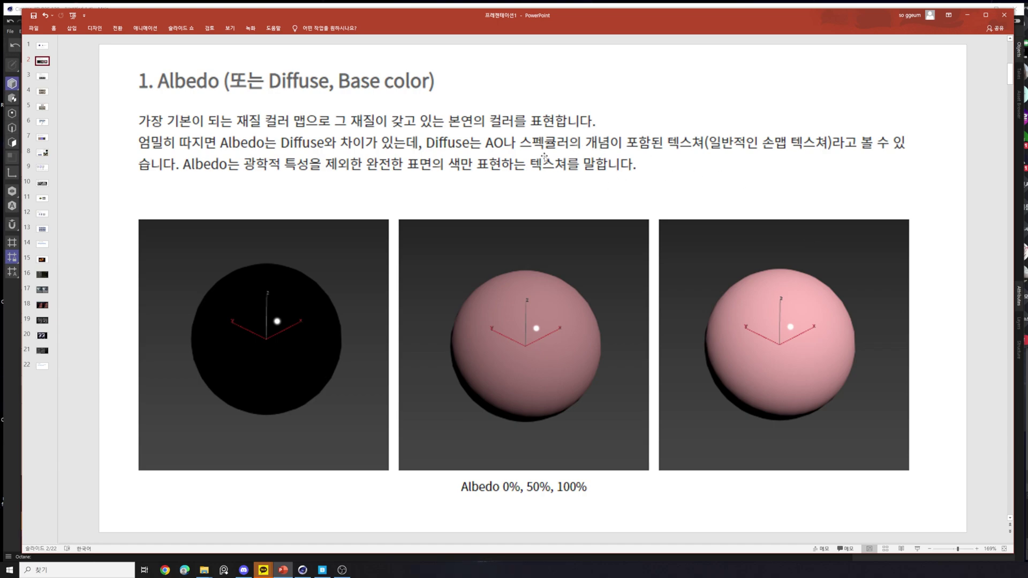
click(42, 76)
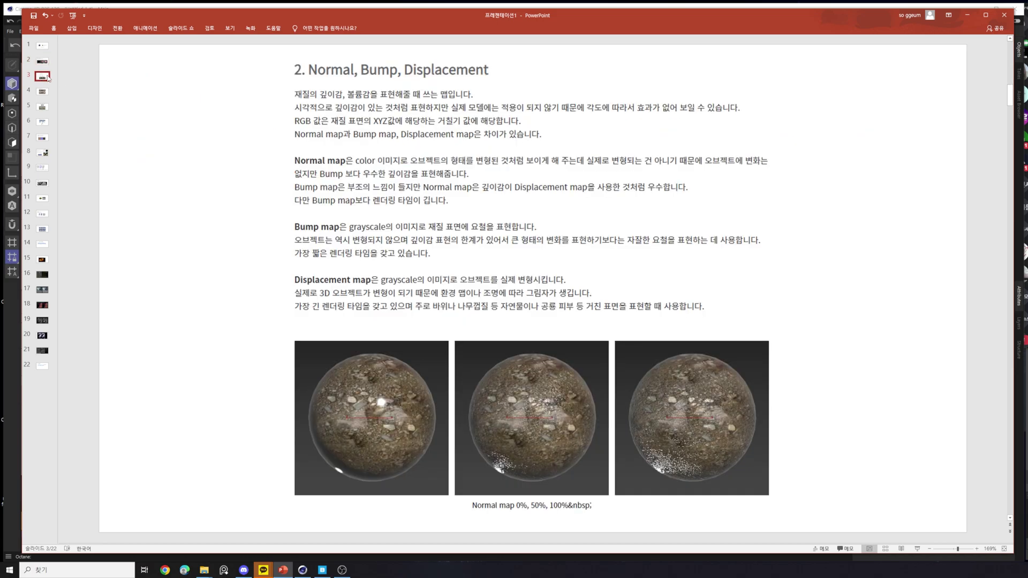
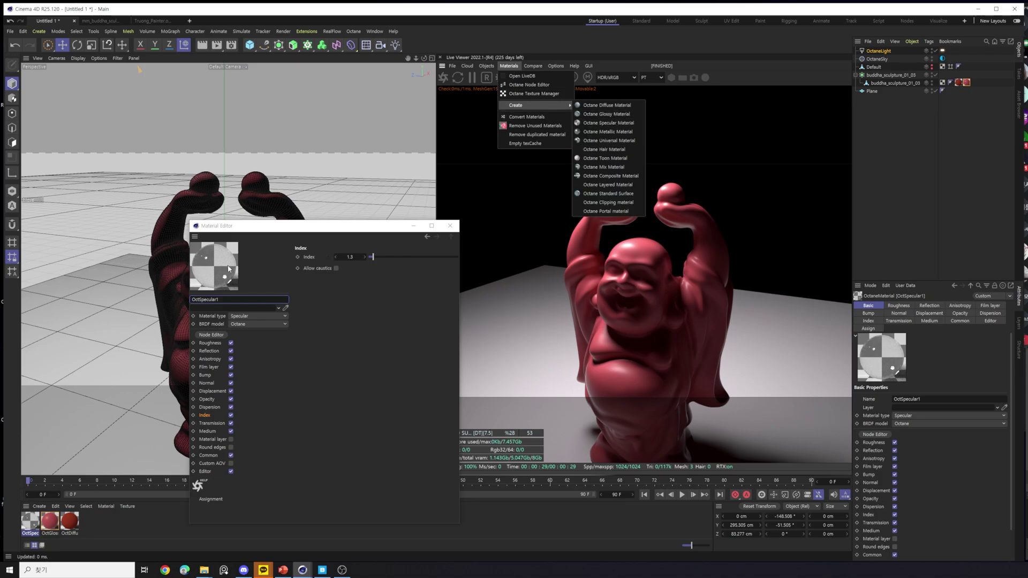
Close the material editor and assign the new Octane Specular material to the buddha sculpture.
click(108, 469)
click(450, 225)
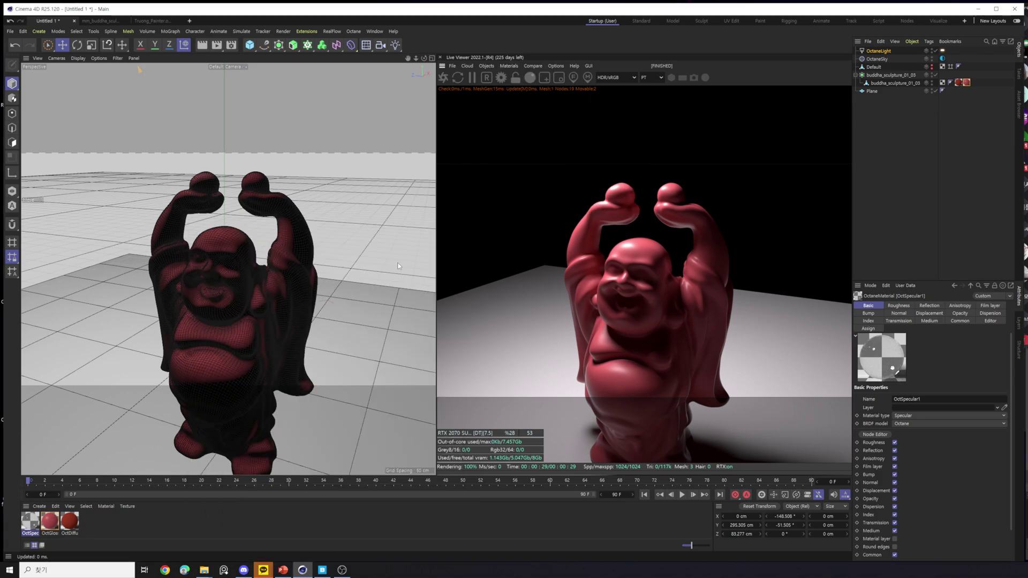
drag(30, 523, 240, 365)
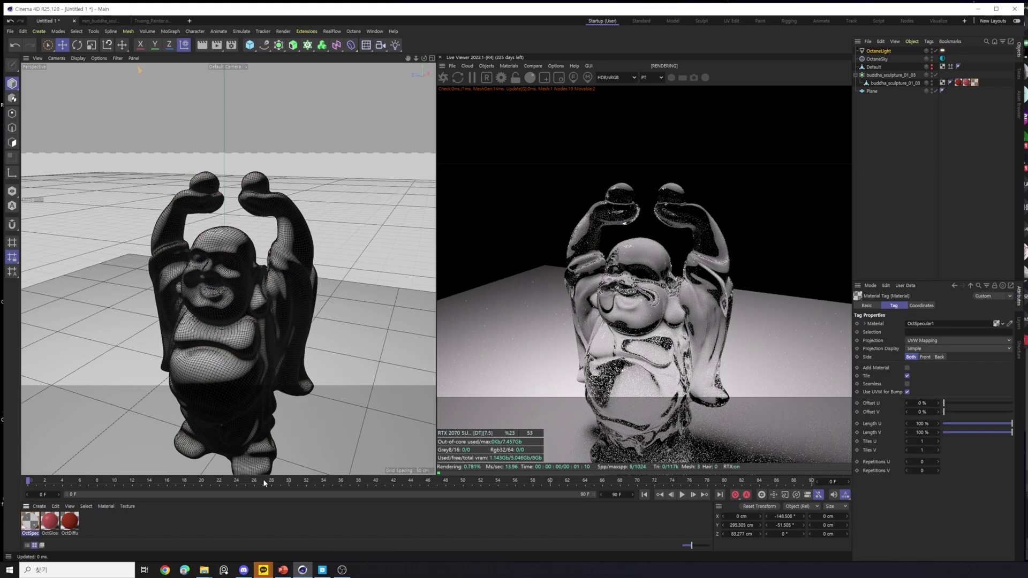
Edit the Specular material in the material editor, trying its Index at about 2.65 and about 1.23.
double_click(29, 519)
drag(225, 273, 951, 150)
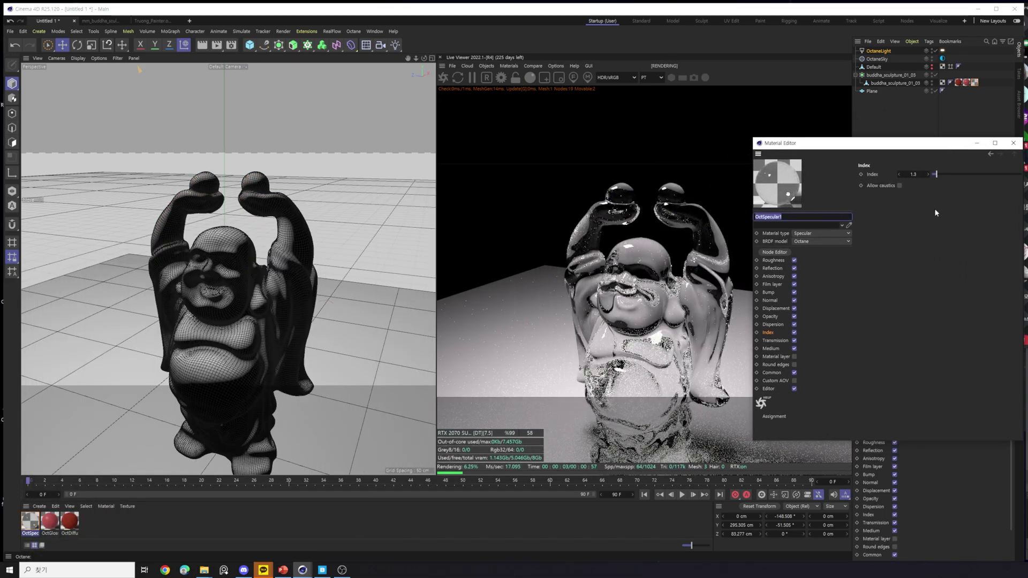
click(873, 168)
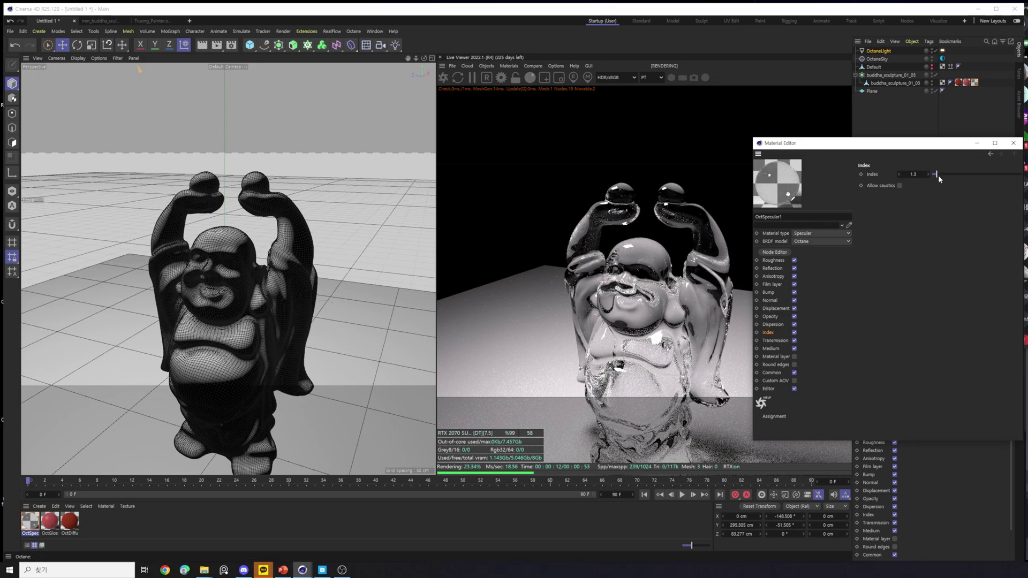
drag(937, 174, 953, 174)
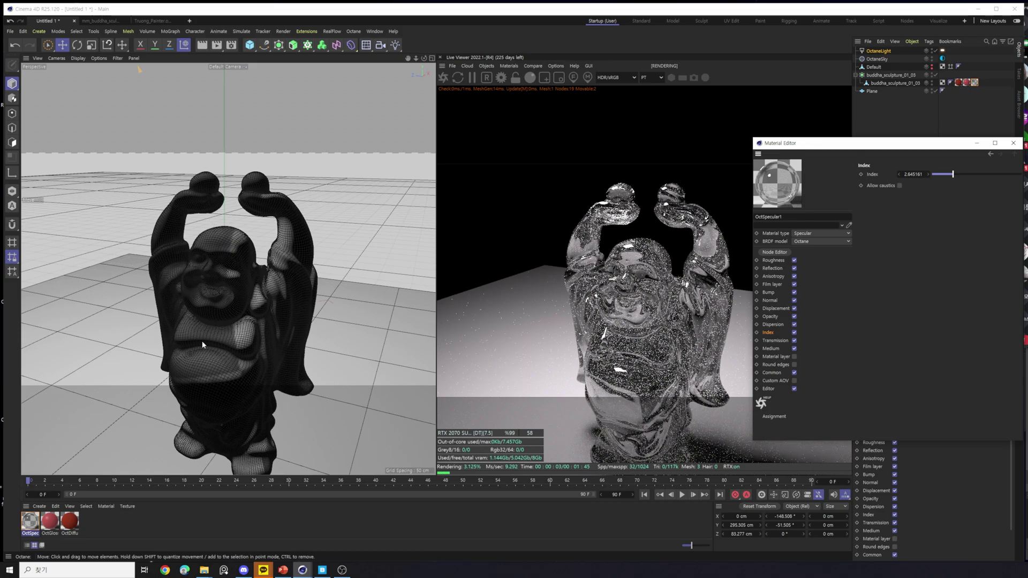
drag(945, 176, 934, 175)
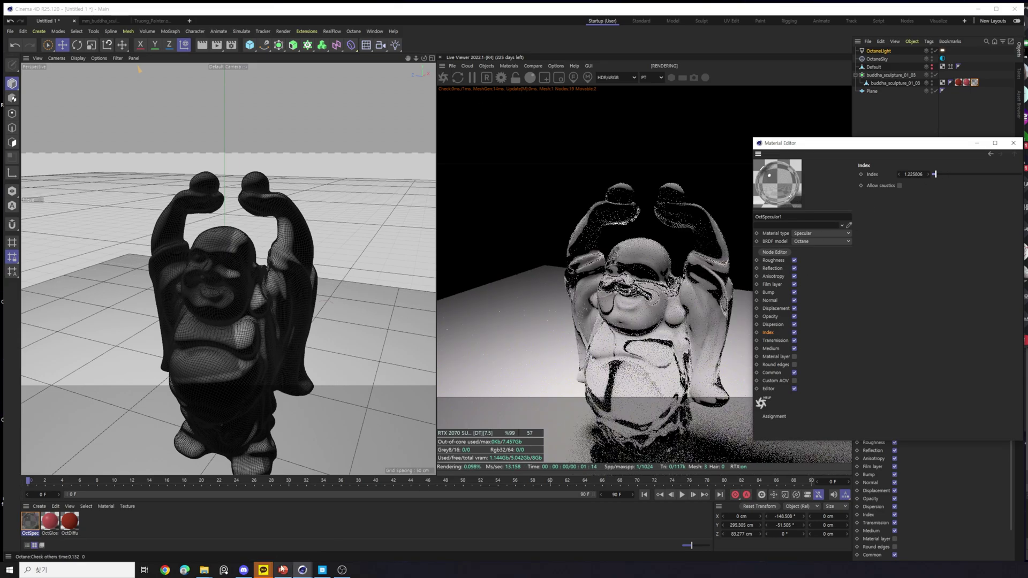
Switch to the PowerPoint presentation and read the Refraction slide in full view.
click(283, 570)
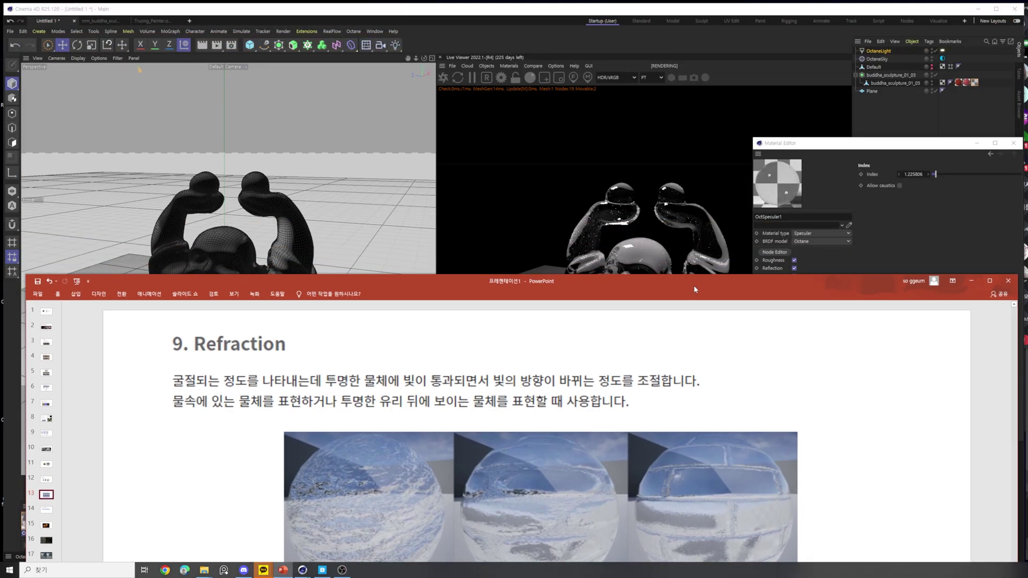
drag(695, 289, 691, 29)
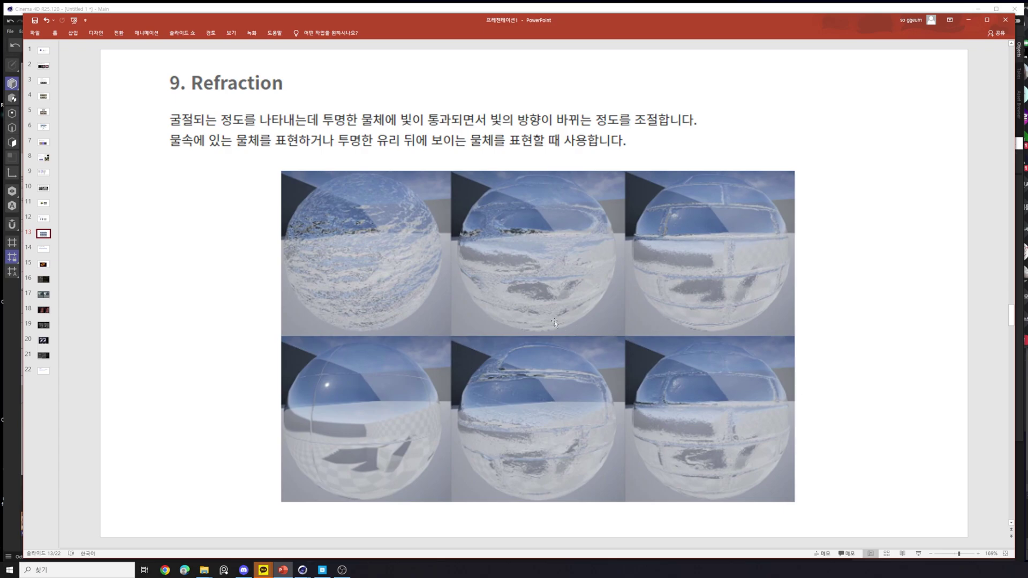
click(537, 249)
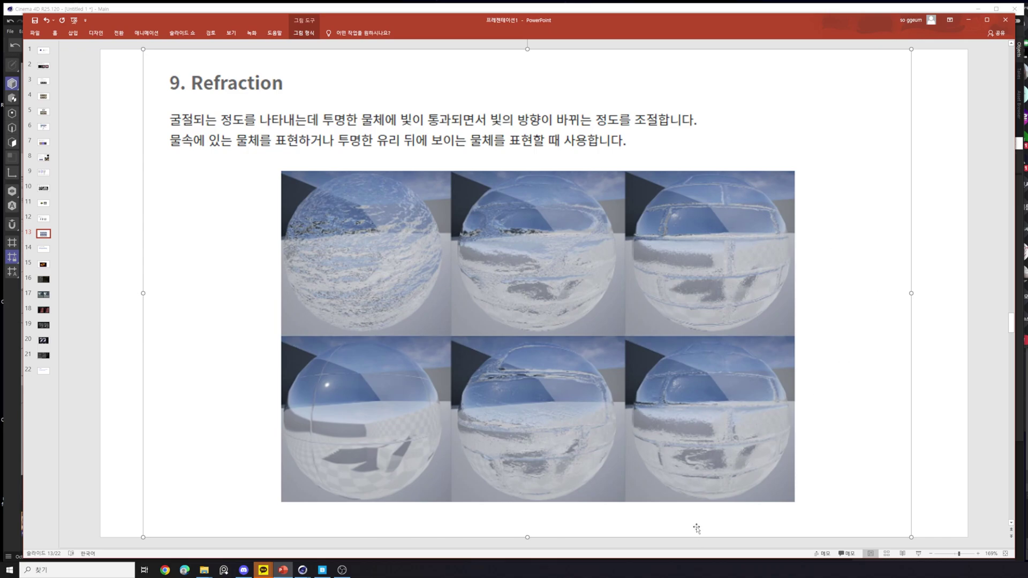
Look through the IOR: index of refraction slide and the following slides, ending on the Self_Illumination slide.
click(44, 249)
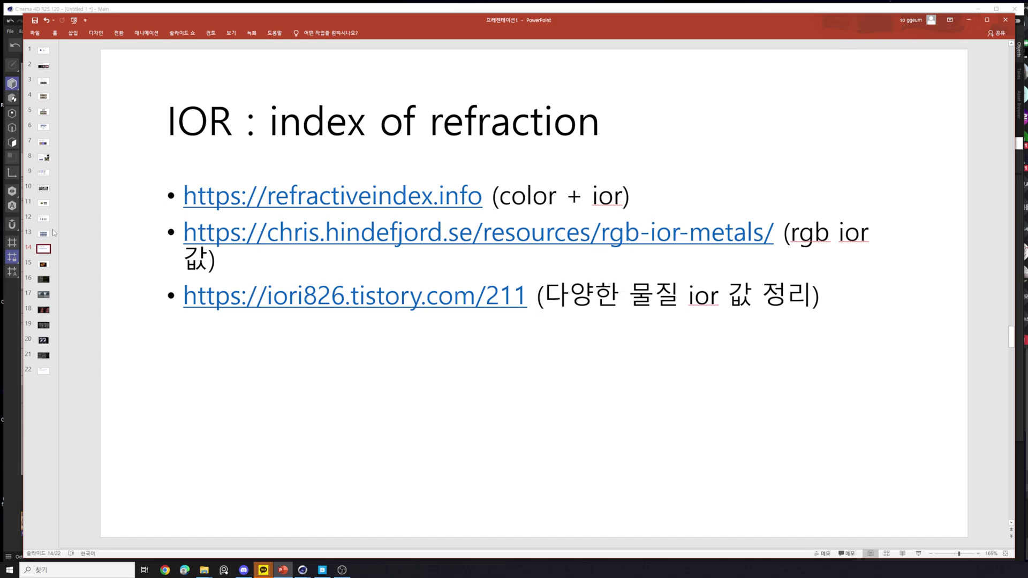
click(48, 266)
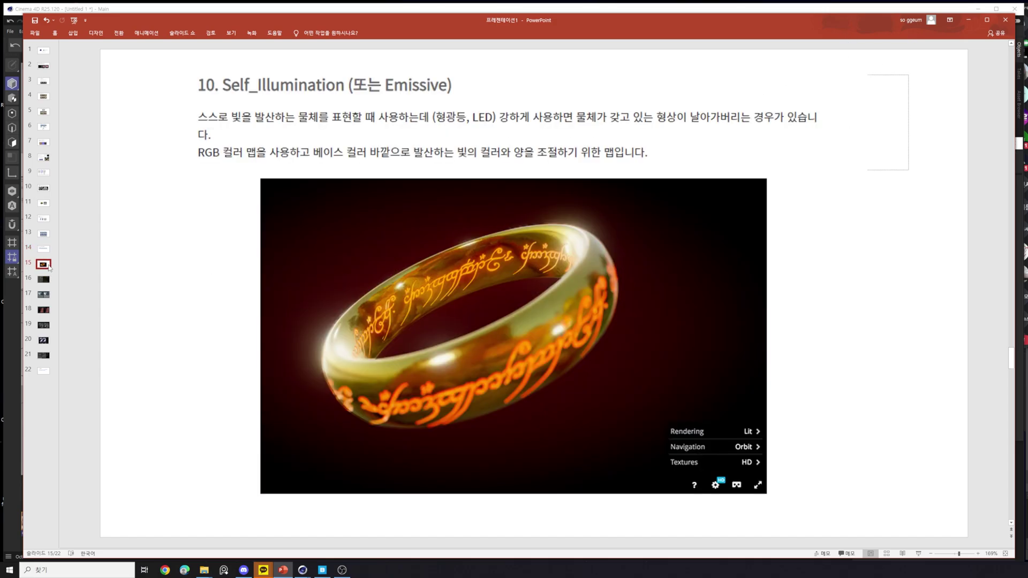
click(45, 250)
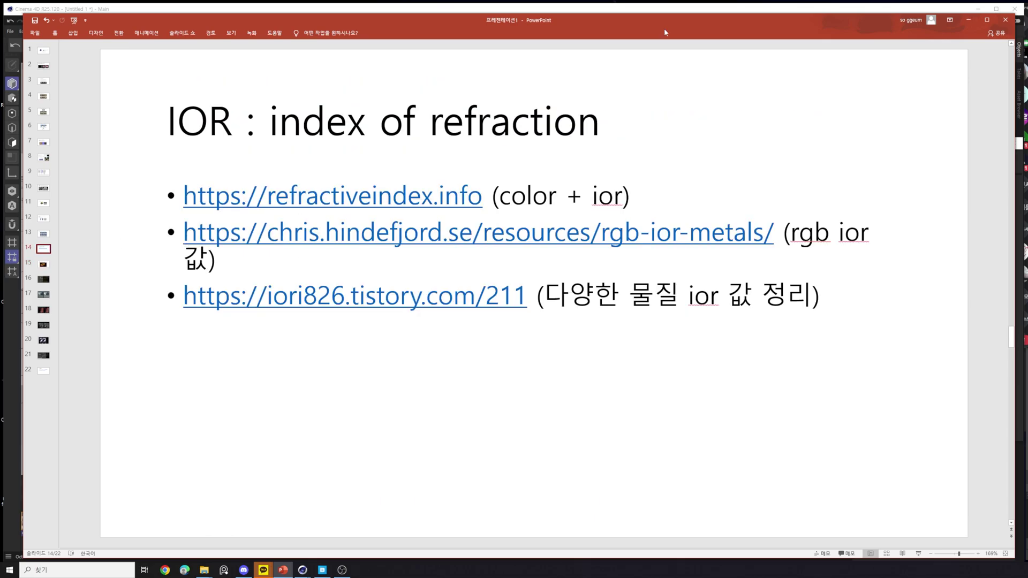
click(45, 265)
click(46, 280)
click(47, 295)
click(45, 265)
click(45, 250)
click(45, 268)
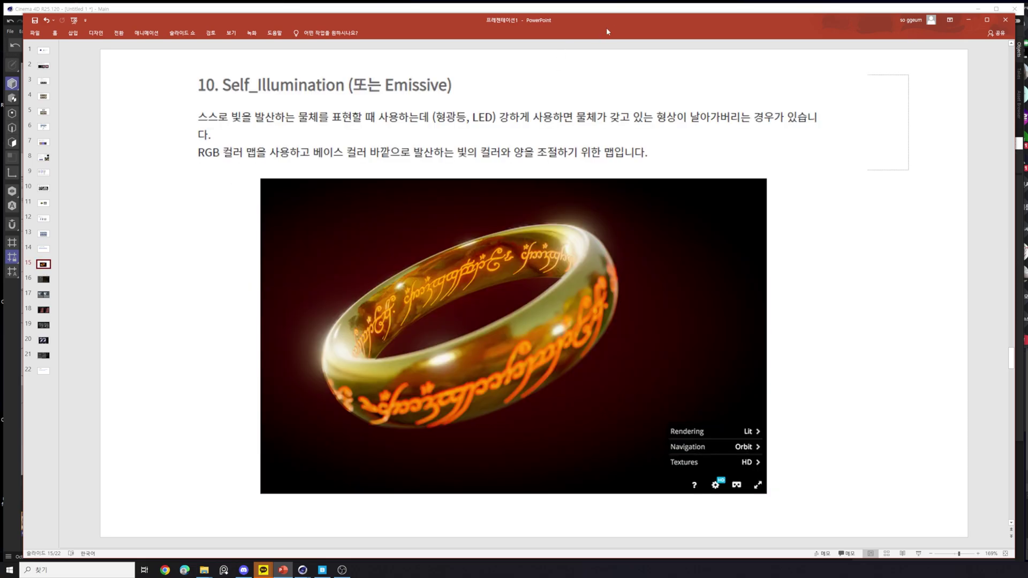
Return to Cinema 4D, change the Specular material's type to Diffuse, and show its Emission channel.
drag(648, 23, 606, 287)
click(812, 236)
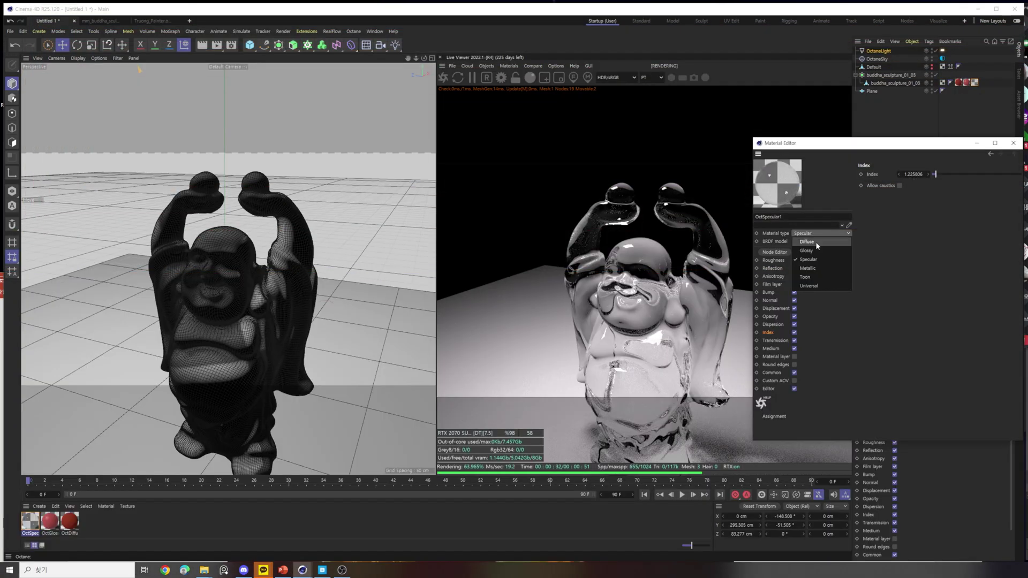
click(815, 242)
click(778, 316)
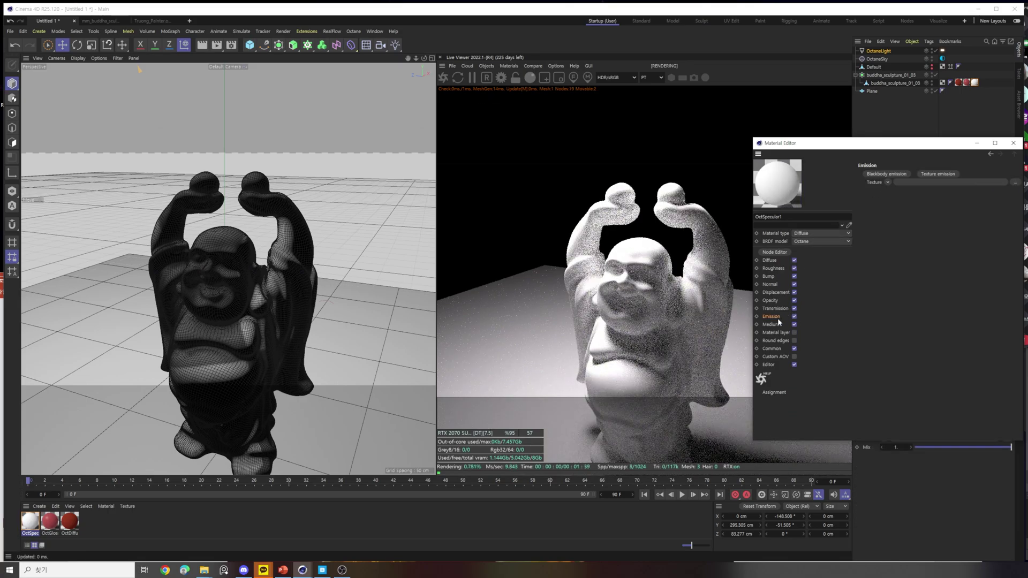
Switch back to PowerPoint's Self_Illumination slide, and shrink and reposition the presentation window.
click(284, 571)
drag(587, 283, 637, 25)
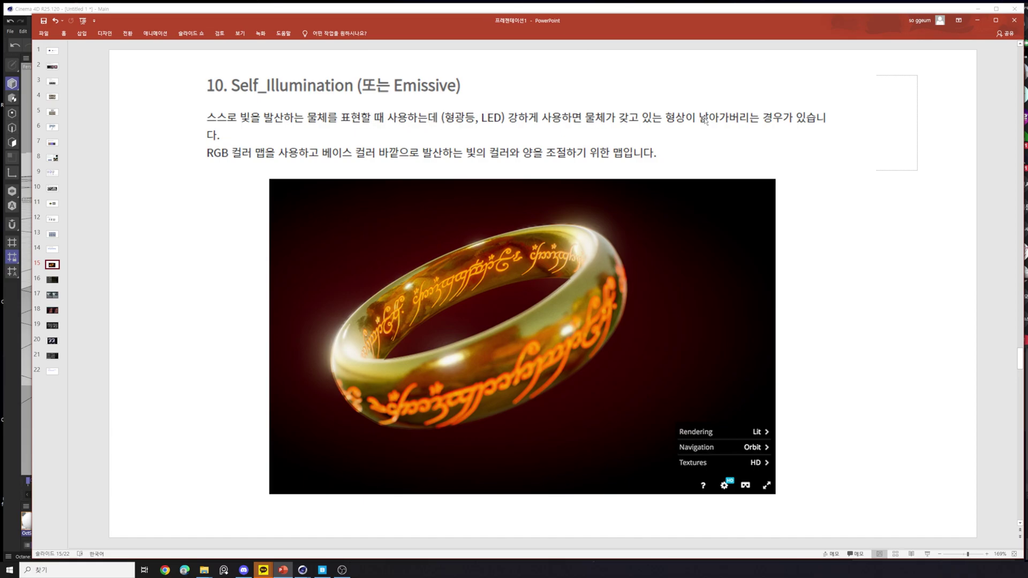
drag(637, 20, 645, 17)
drag(35, 11, 214, 9)
drag(674, 21, 632, 18)
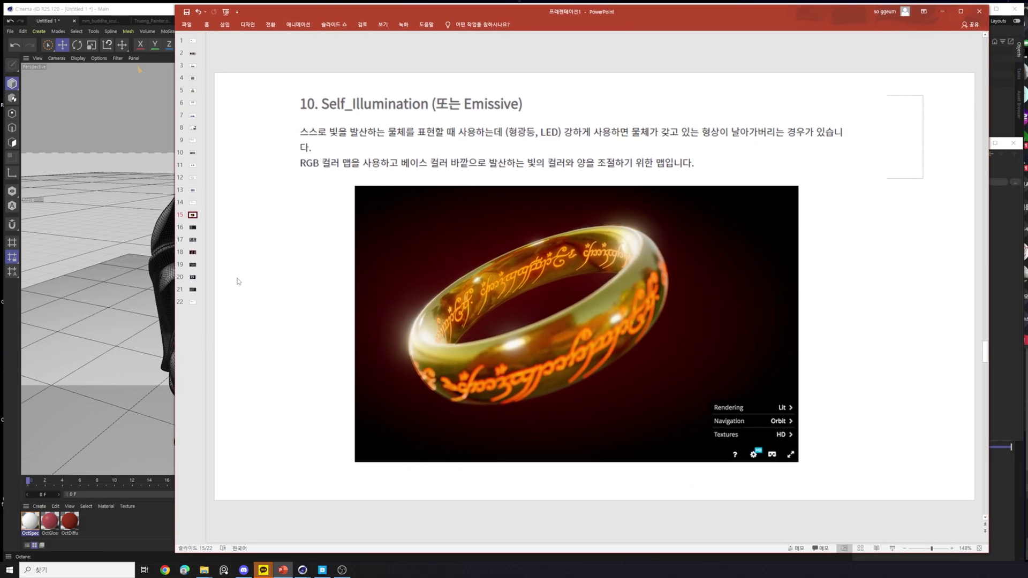
Check the IOR slide again, go back to the Self_Illumination slide, and minimize the presentation.
click(193, 203)
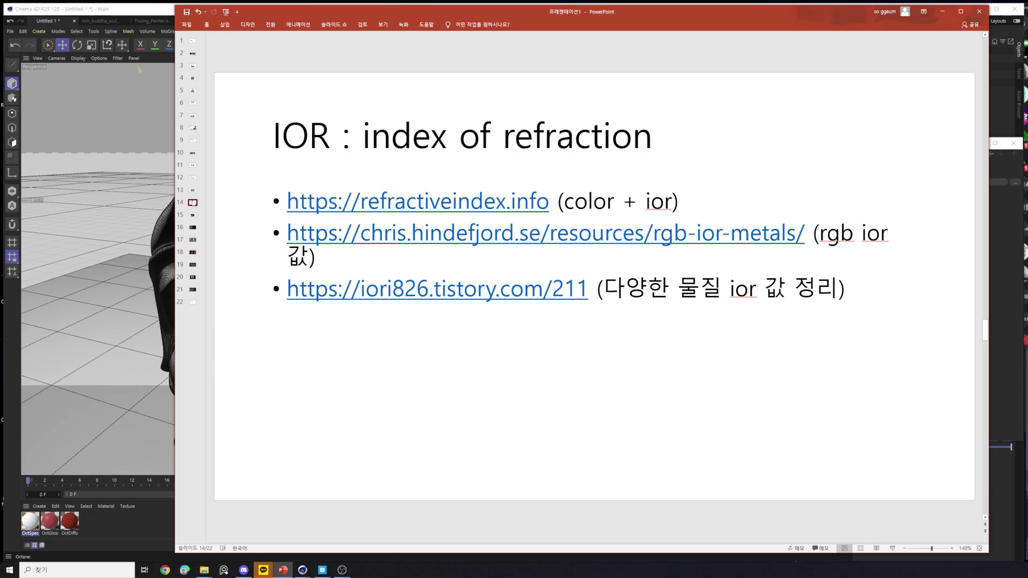
click(193, 216)
click(943, 11)
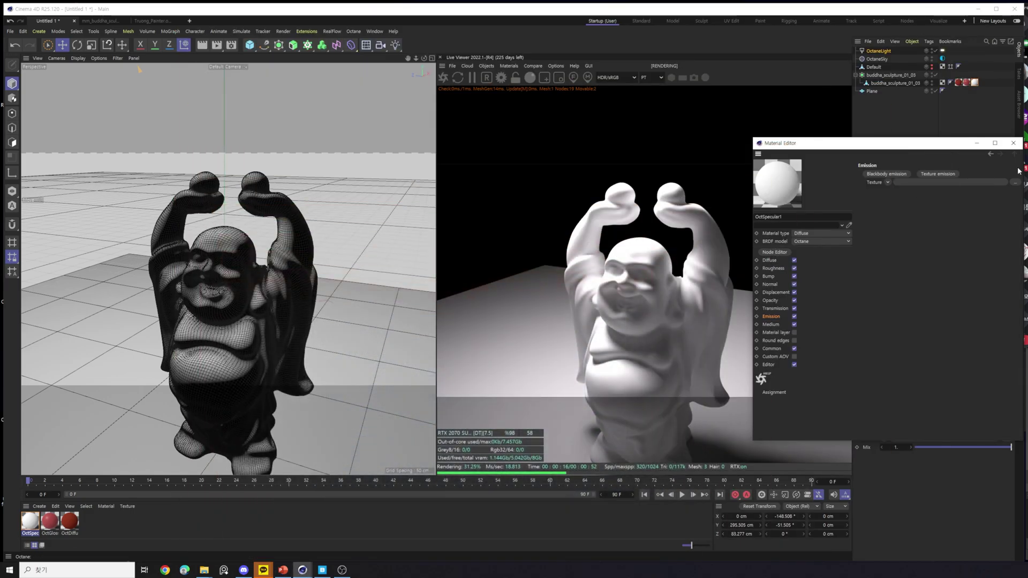
Close the material editor and delete all three Octane materials from the scene.
click(1013, 143)
drag(93, 515, 19, 529)
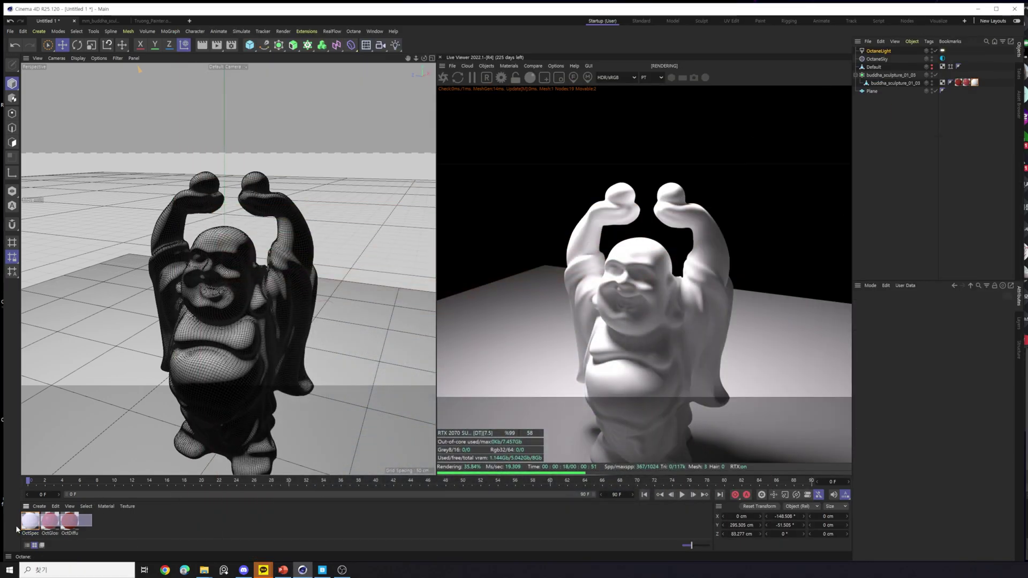
key(Delete)
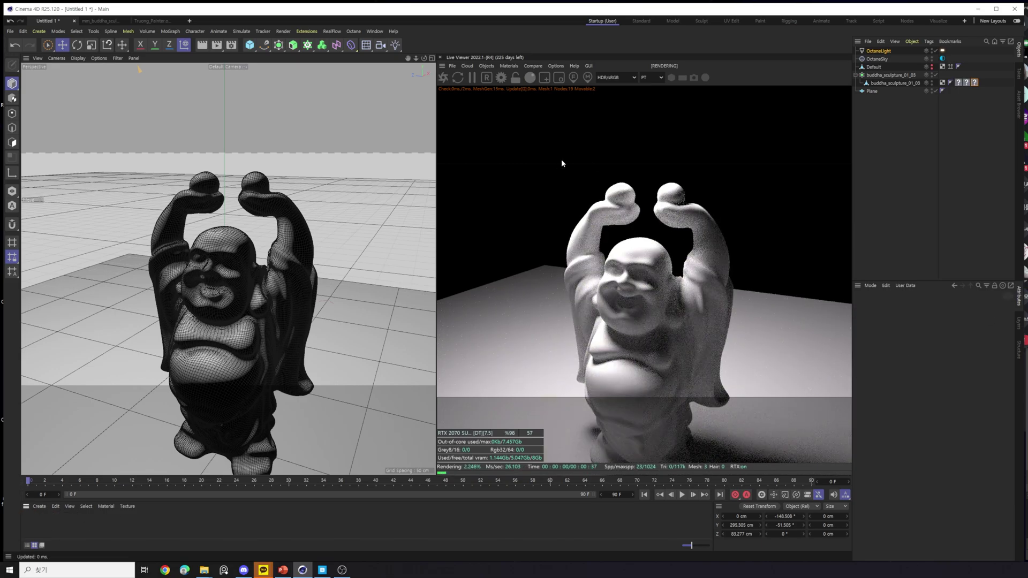
click(486, 65)
mouse_move(535, 105)
click(603, 114)
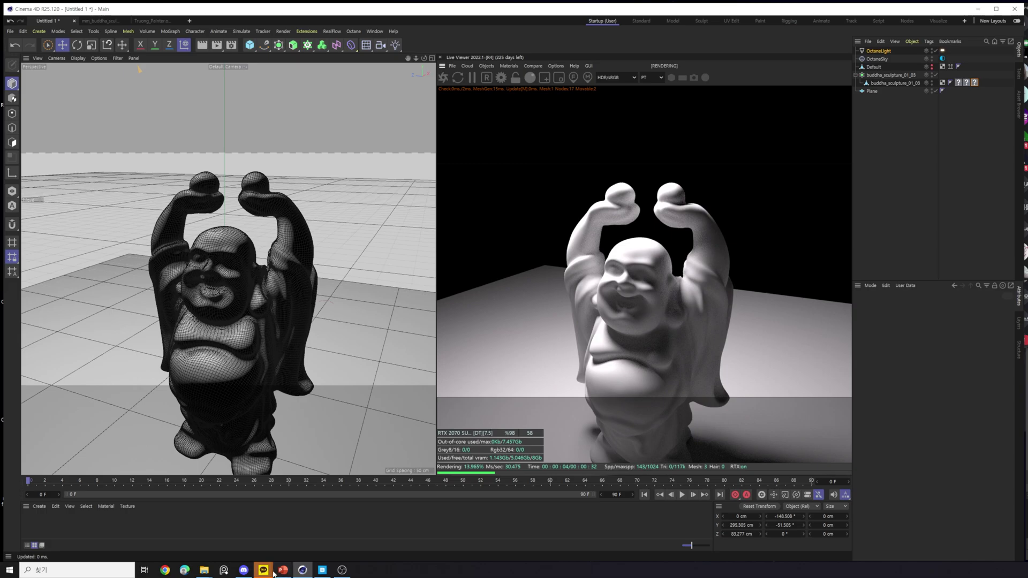
click(273, 536)
click(448, 413)
Switch to File Explorer, bring up the Desktop folder, and move its window clear of the sculpture's render.
mouse_move(204, 569)
click(210, 552)
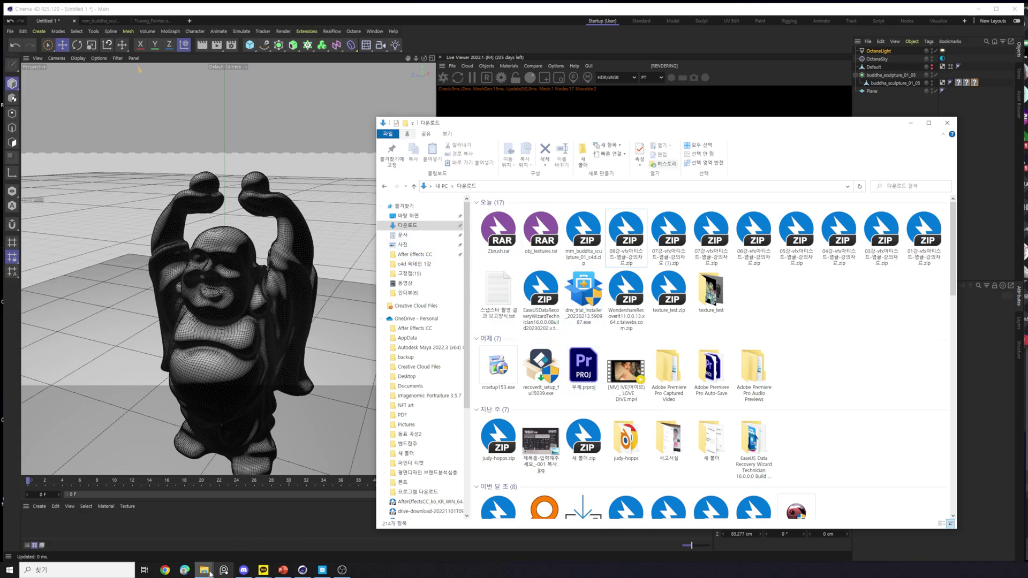
mouse_move(204, 570)
mouse_move(163, 547)
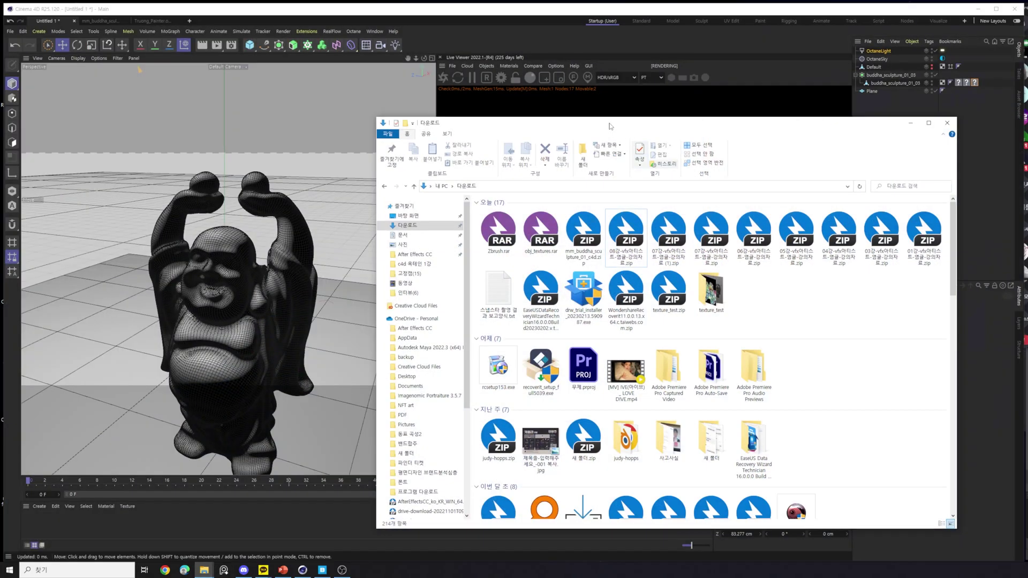
click(140, 69)
drag(1025, 209, 820, 215)
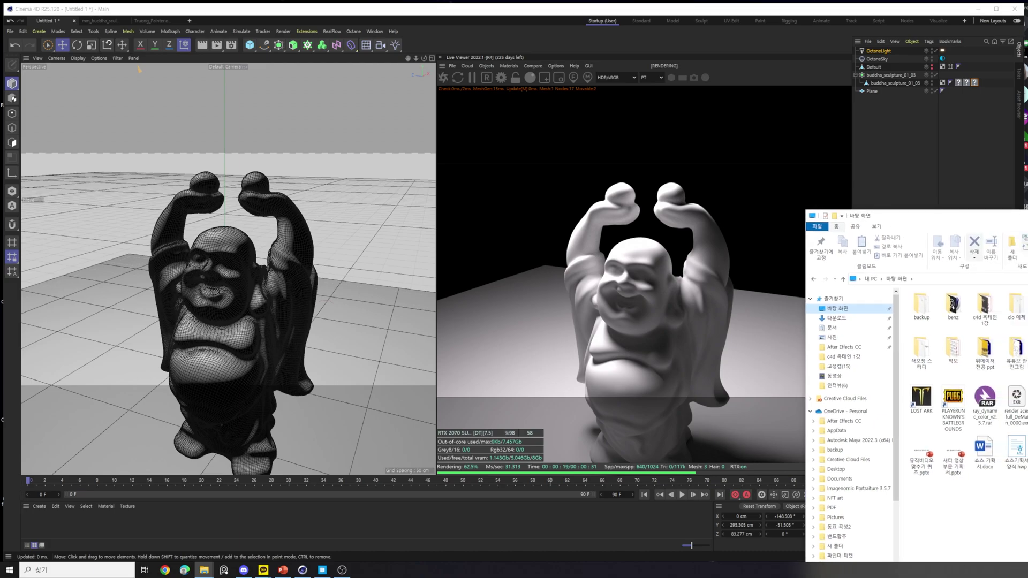
Search Windows for "texture", open the texture folder found, put the Desktop folder window away, and move the texture window aside.
click(985, 305)
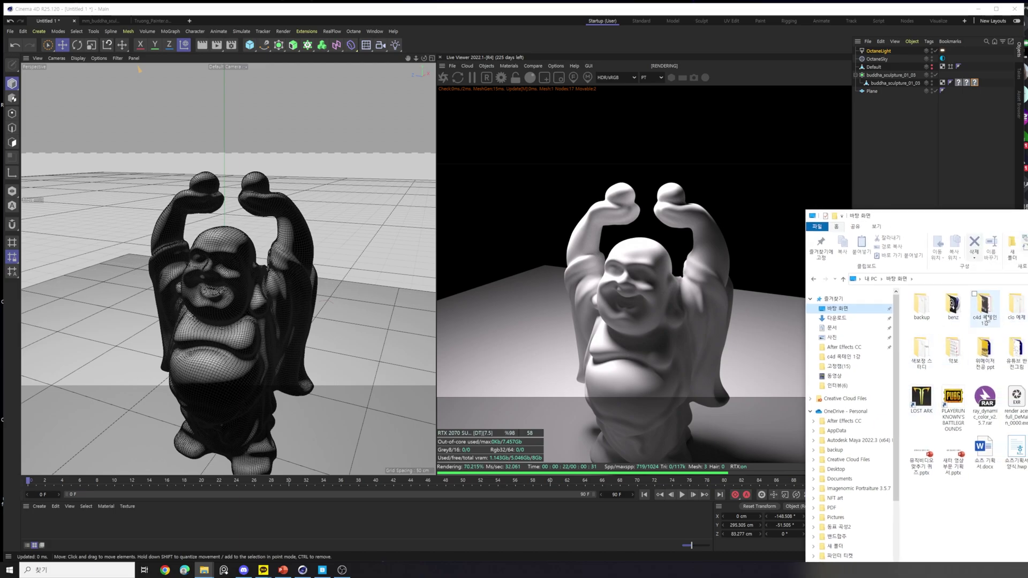
scroll(843, 322, down, 4)
scroll(843, 318, up, 2)
click(78, 570)
text(texture)
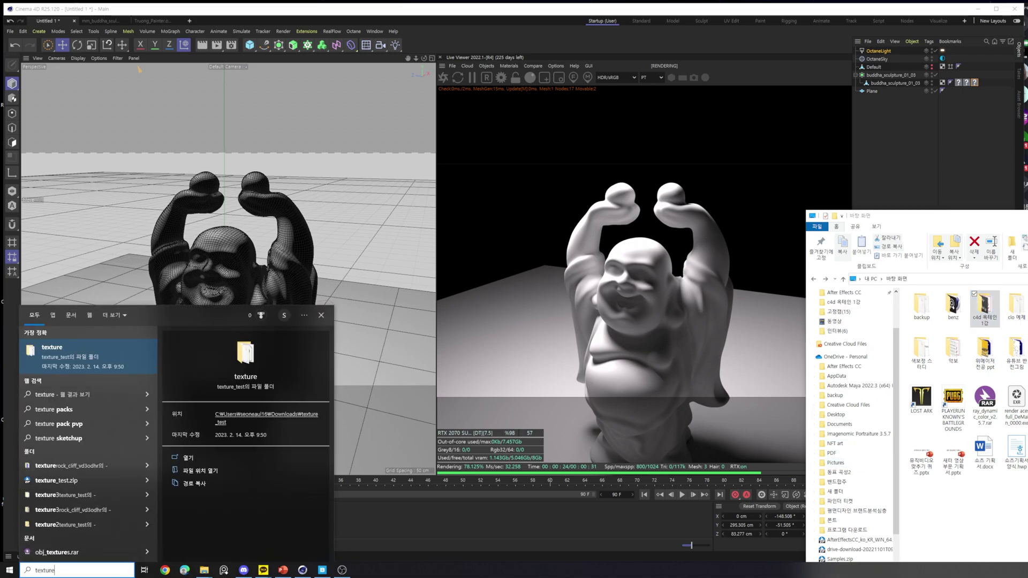
key(Return)
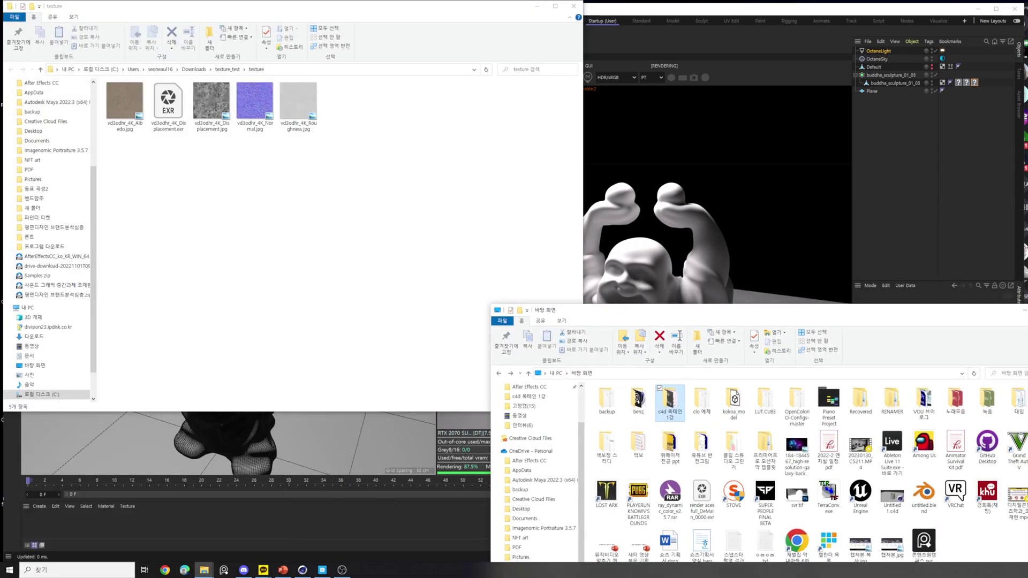
click(1024, 311)
drag(257, 6, 750, 94)
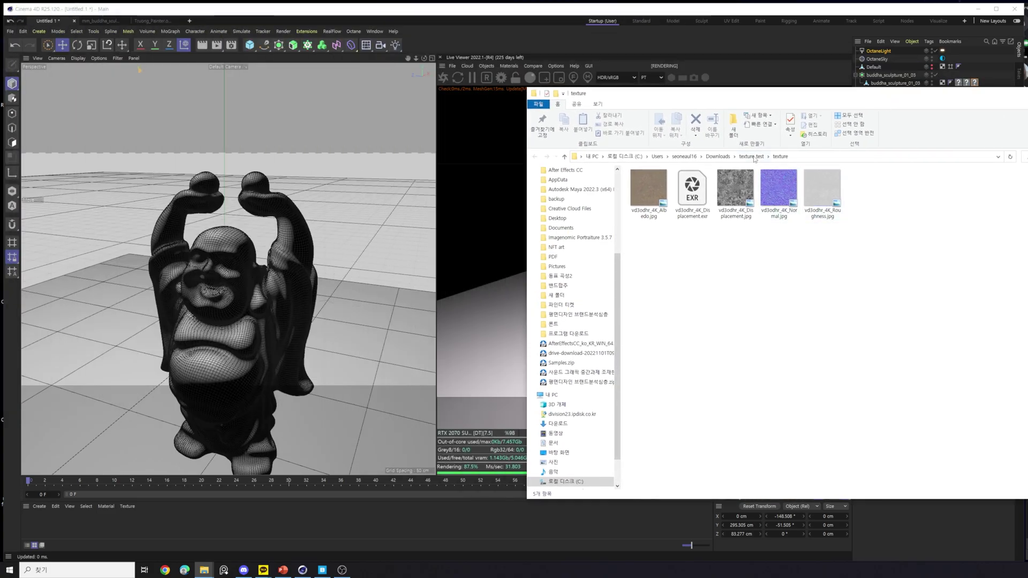
Browse the texture, texture2 and texture3 folders inside texture_test to compare their contents.
click(753, 156)
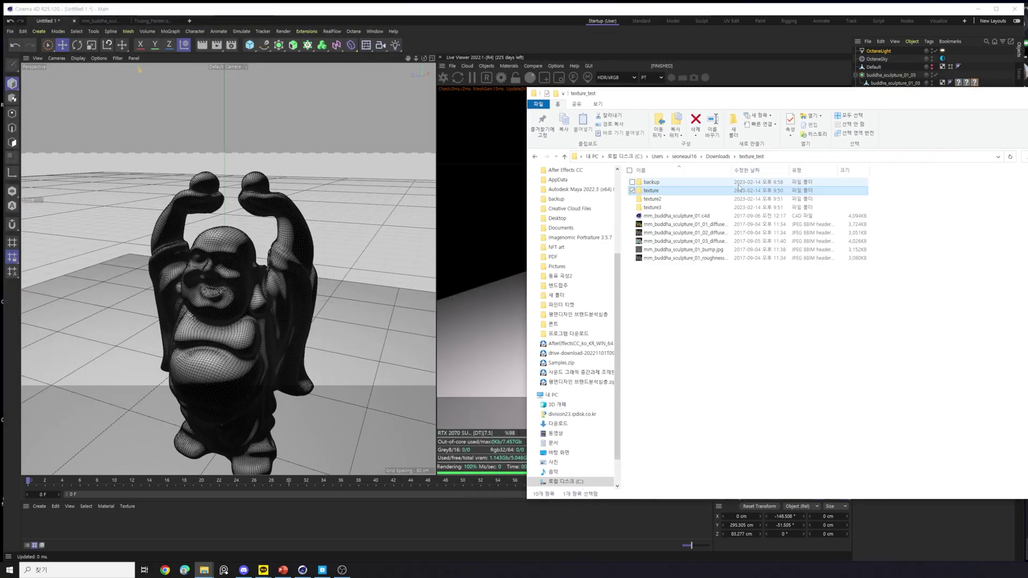
double_click(728, 201)
key(alt+Left)
click(678, 200)
double_click(677, 201)
key(alt+Left)
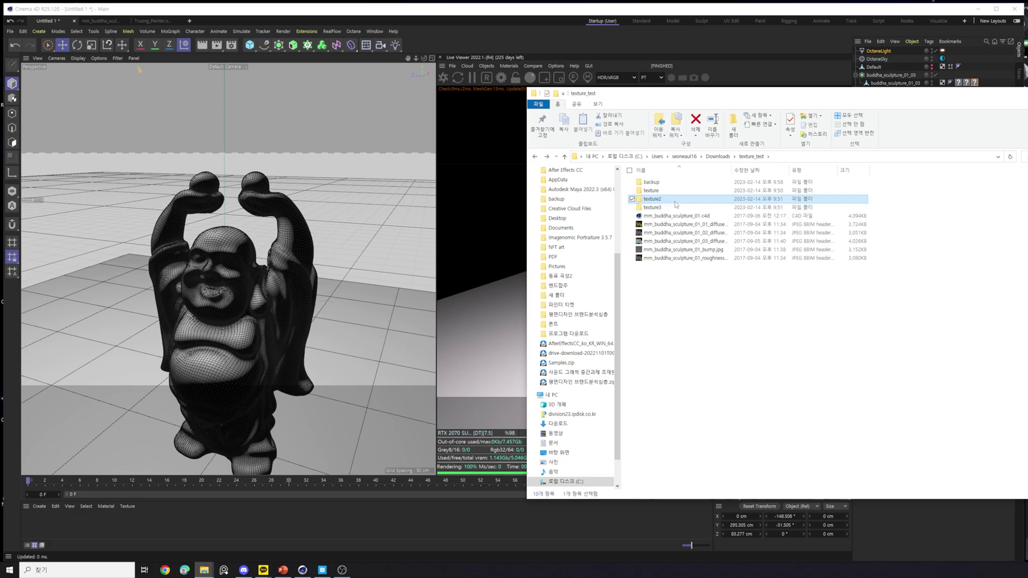
double_click(676, 201)
click(676, 204)
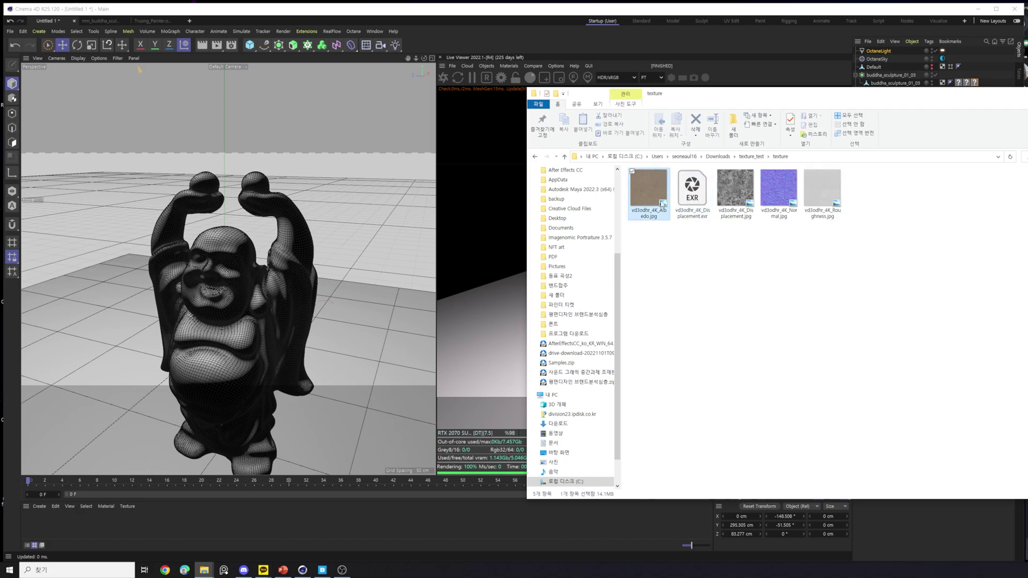
key(alt+Left)
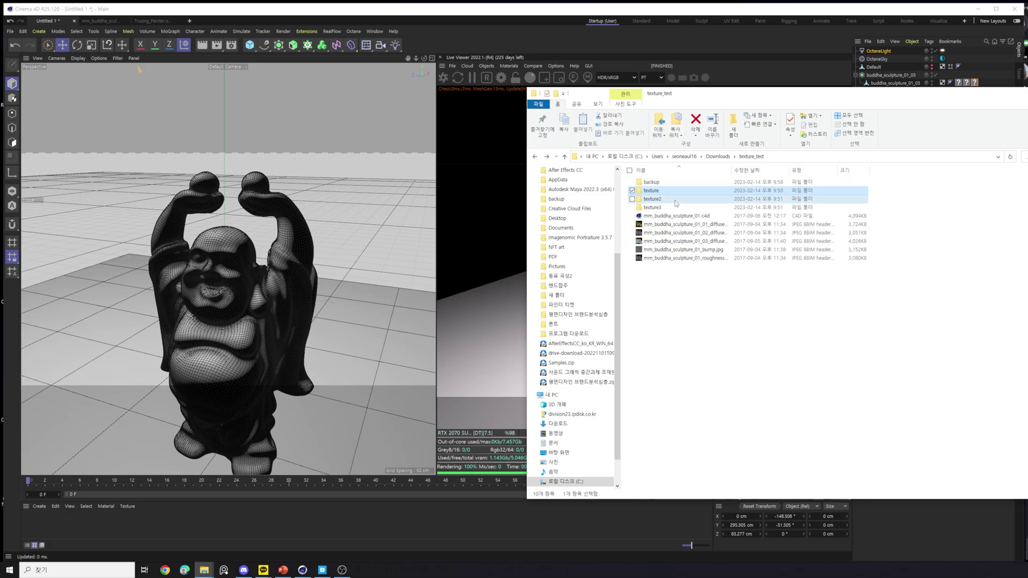
double_click(678, 201)
key(alt+Left)
double_click(694, 208)
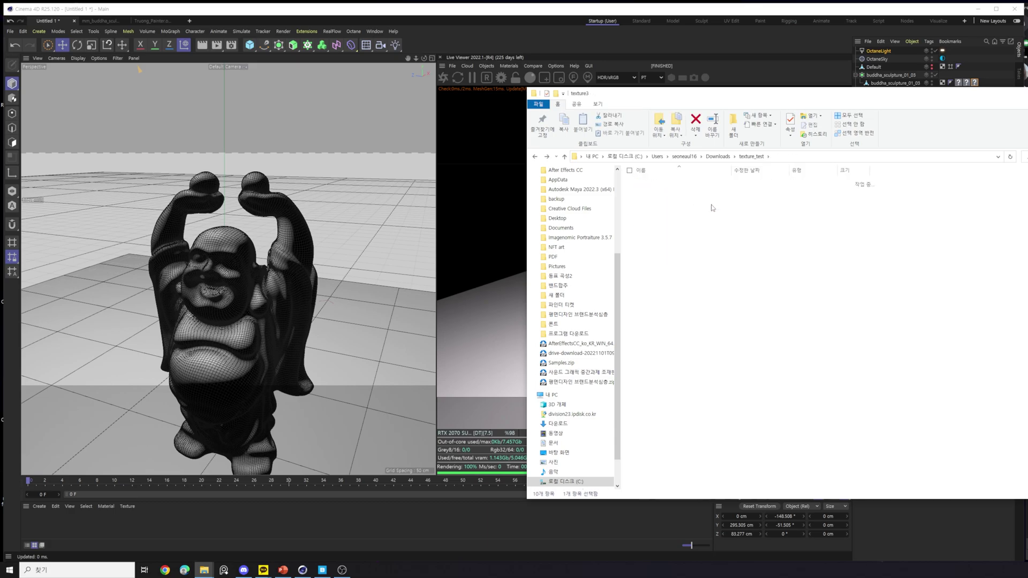
key(alt+Left)
Reopen the texture folder in texture_test and move its window clear of the sculpture's render.
click(673, 191)
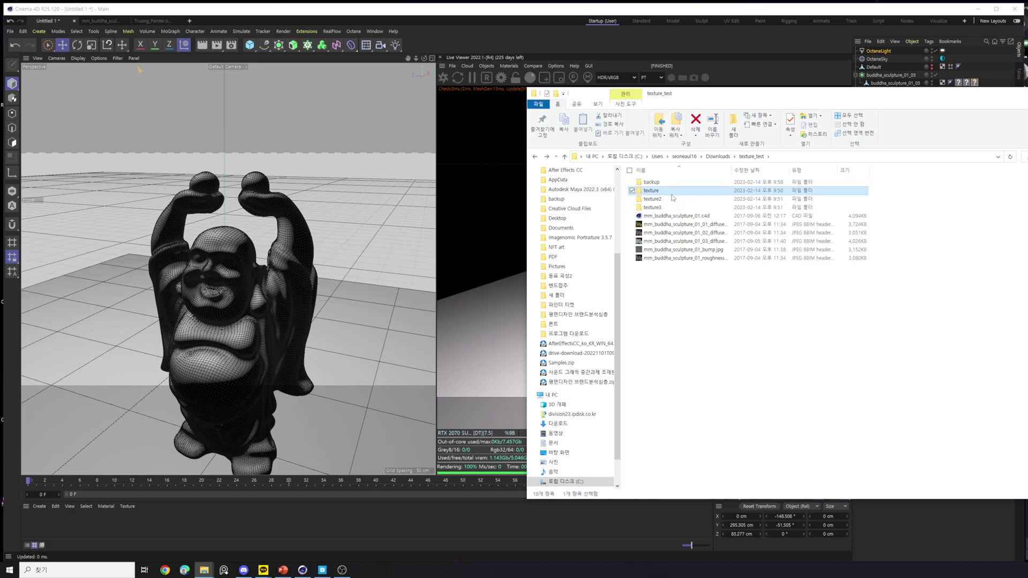
double_click(676, 192)
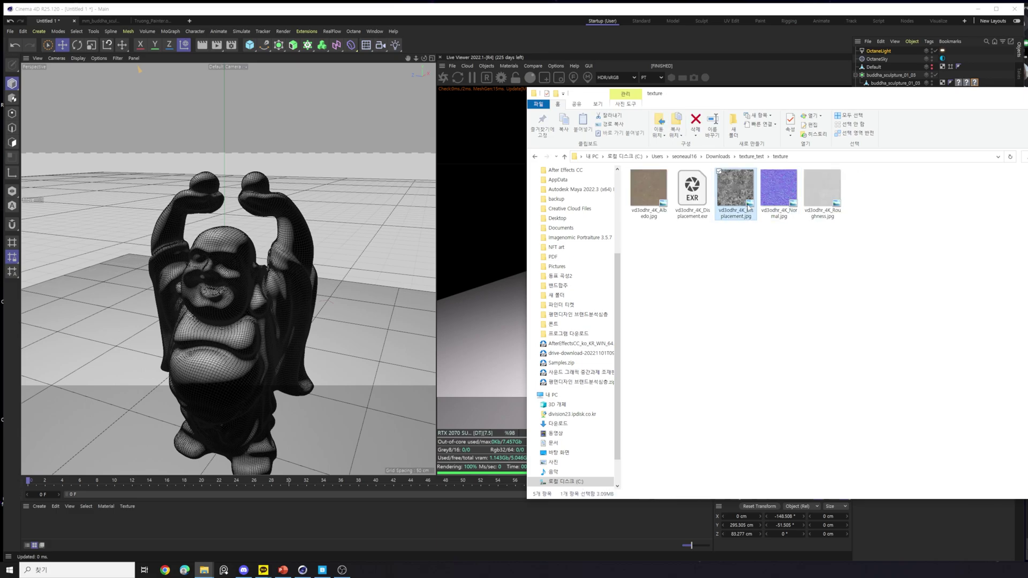
key(alt+Left)
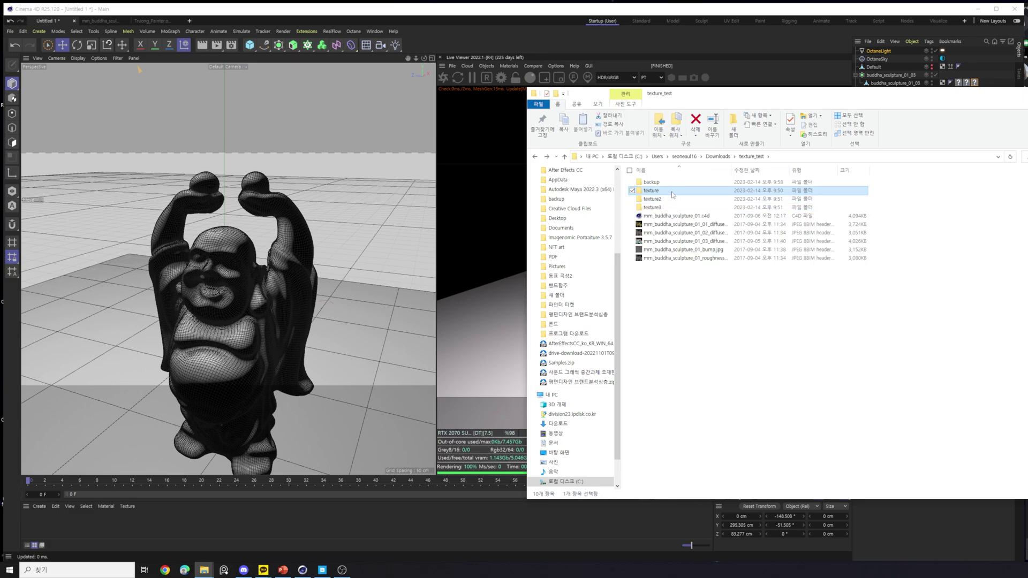
double_click(680, 190)
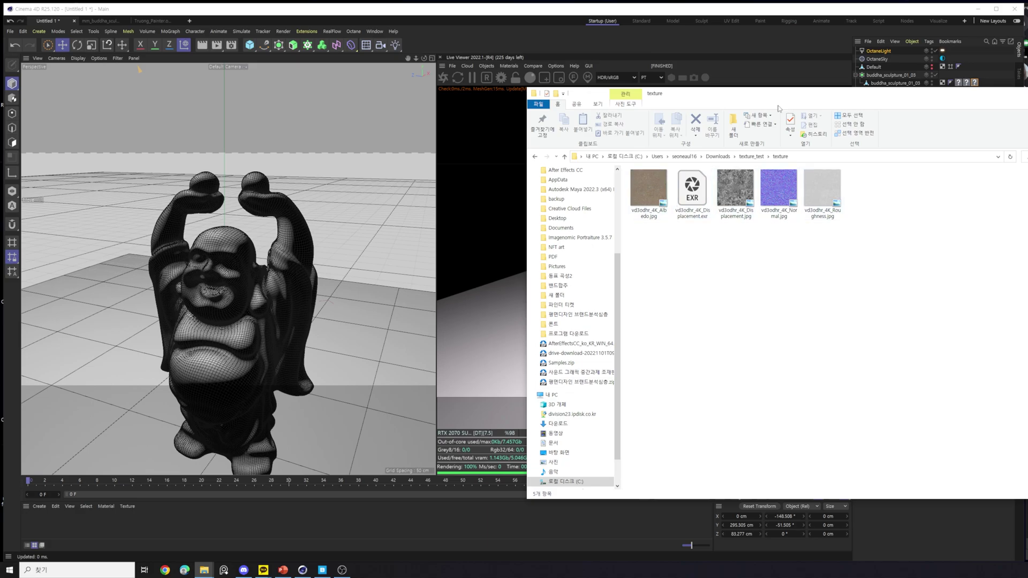
drag(795, 97, 878, 104)
drag(607, 95, 798, 163)
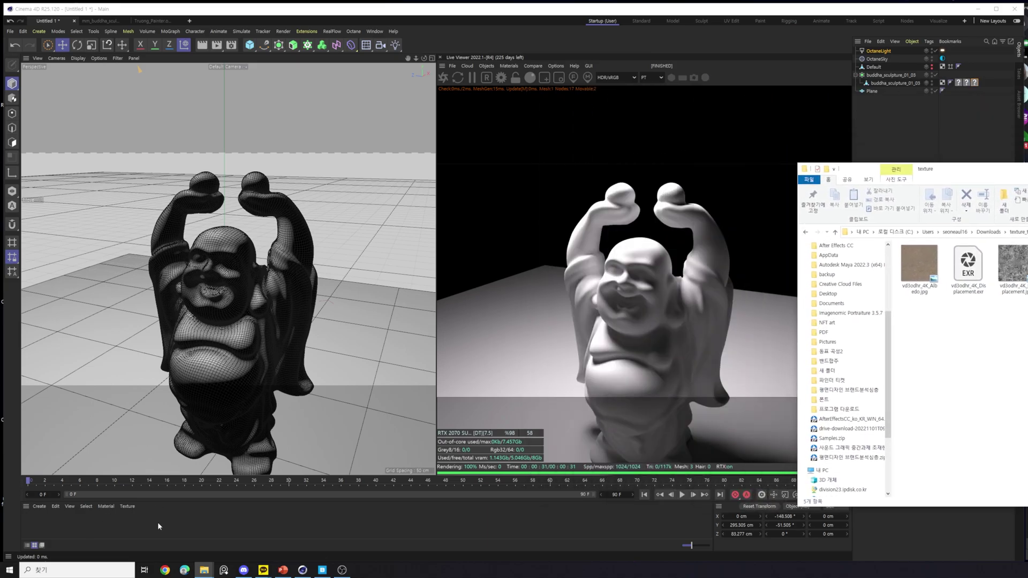
Create an Octane Glossy material, delete the surplus material beside it, and open the glossy one in the Material Editor over the render.
double_click(283, 533)
click(509, 66)
mouse_move(538, 105)
click(604, 114)
click(50, 522)
key(Delete)
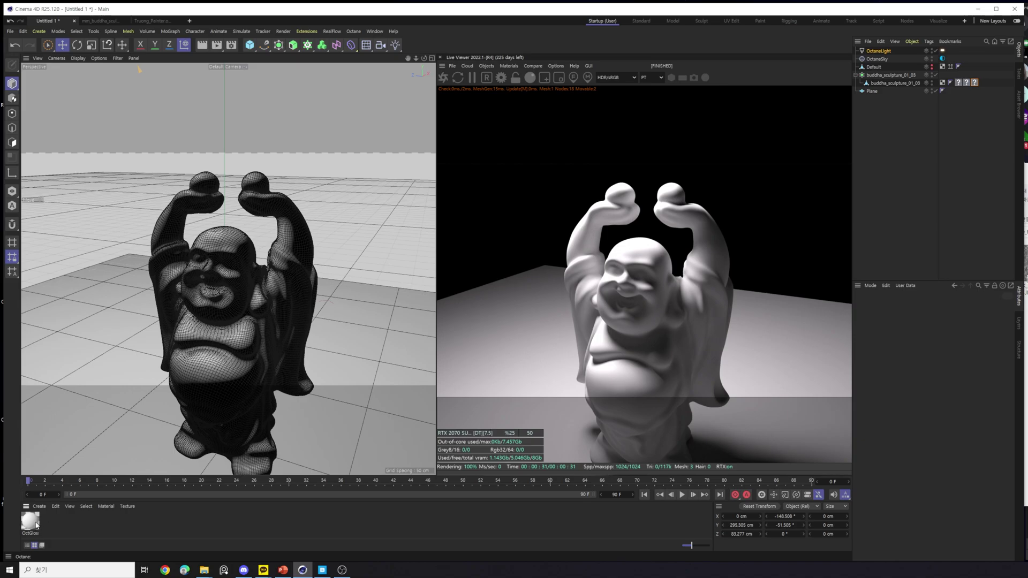
double_click(36, 526)
drag(212, 269, 673, 90)
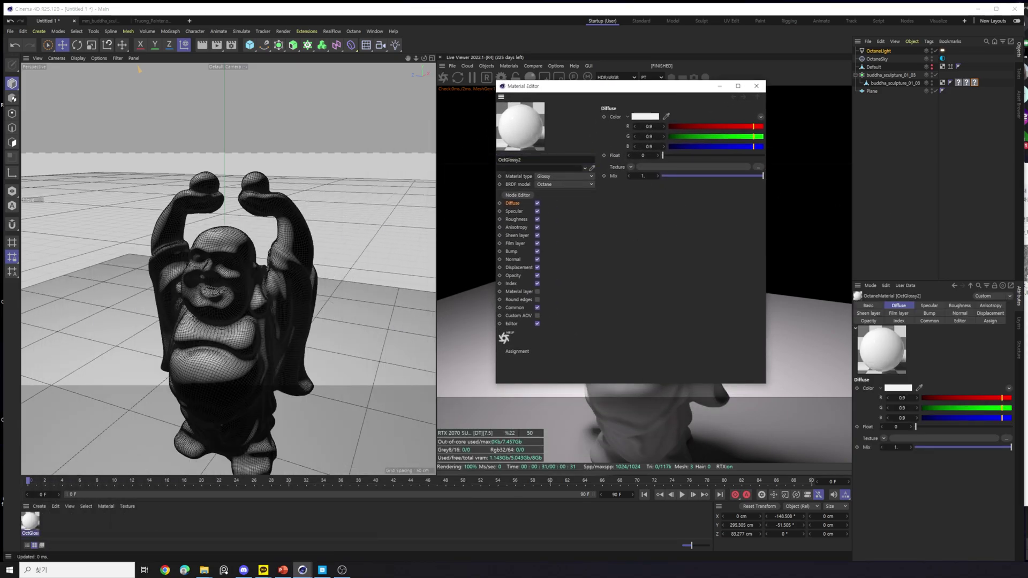
Load vd3odhr_4K_Albedo.jpg from the texture folder as the glossy material's Diffuse texture, declining the copy to the project location.
key(alt+Tab)
drag(940, 175, 906, 156)
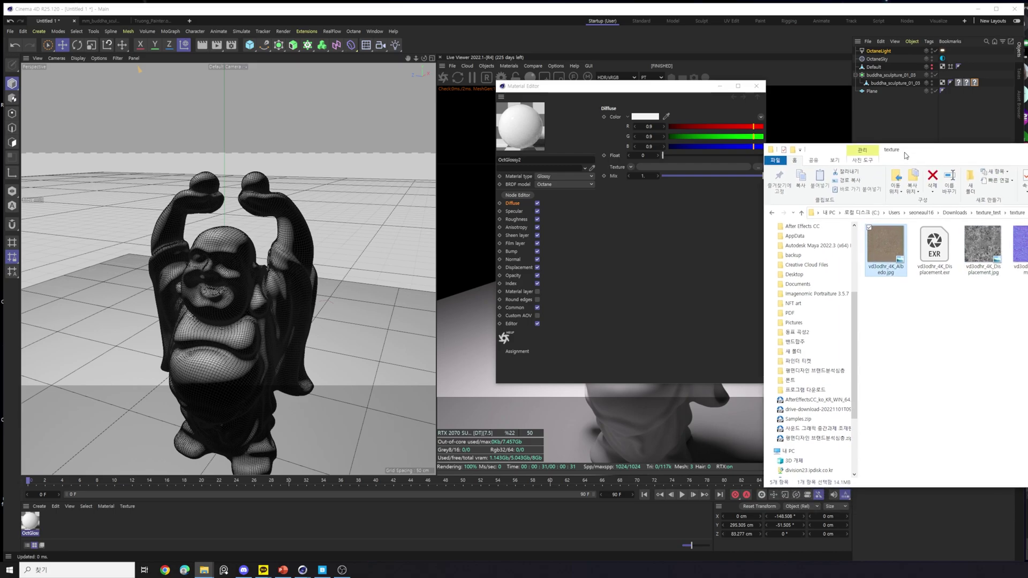
drag(897, 244, 647, 169)
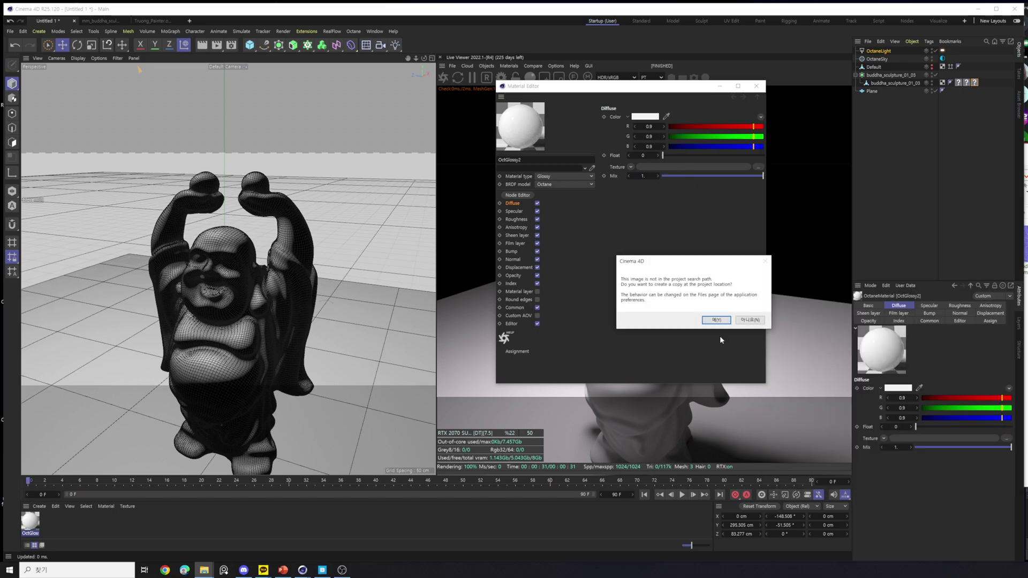
click(760, 320)
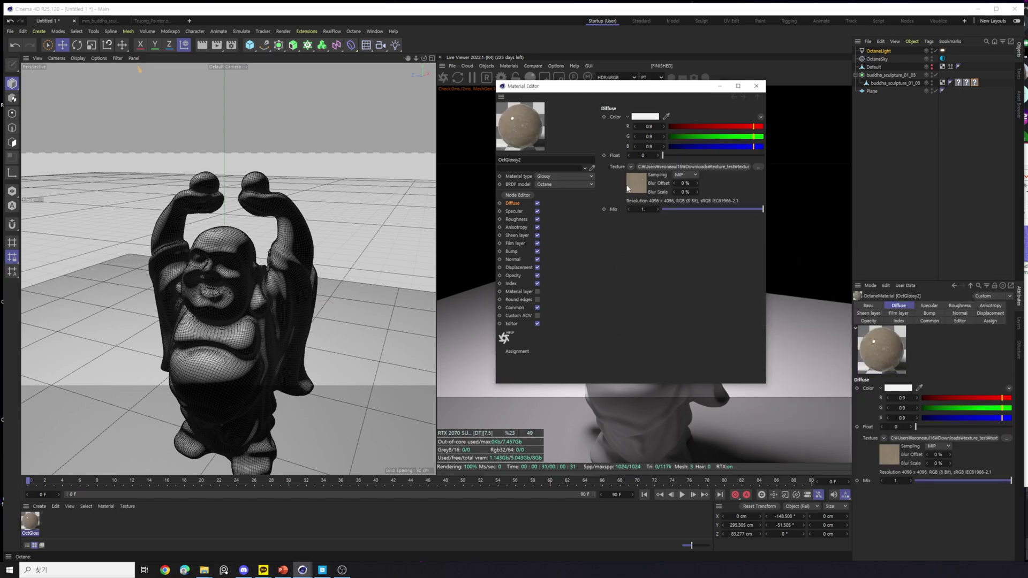
Clear the image from the glossy material's Diffuse texture.
drag(665, 87, 585, 103)
click(550, 182)
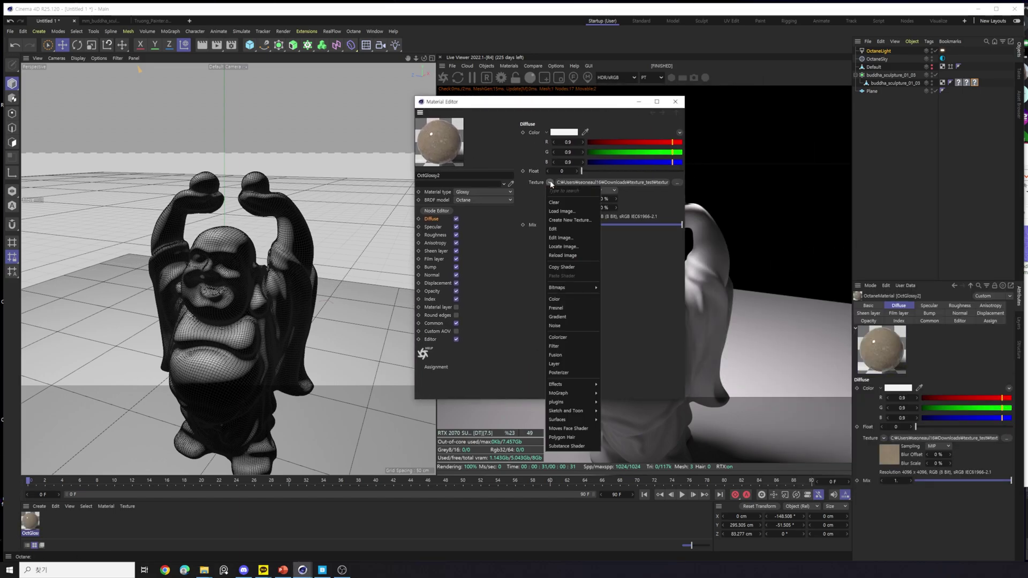
click(557, 203)
Open the glossy material in the Octane Node Editor, enlarge the editor window, and position the material node with free space beside it.
click(436, 210)
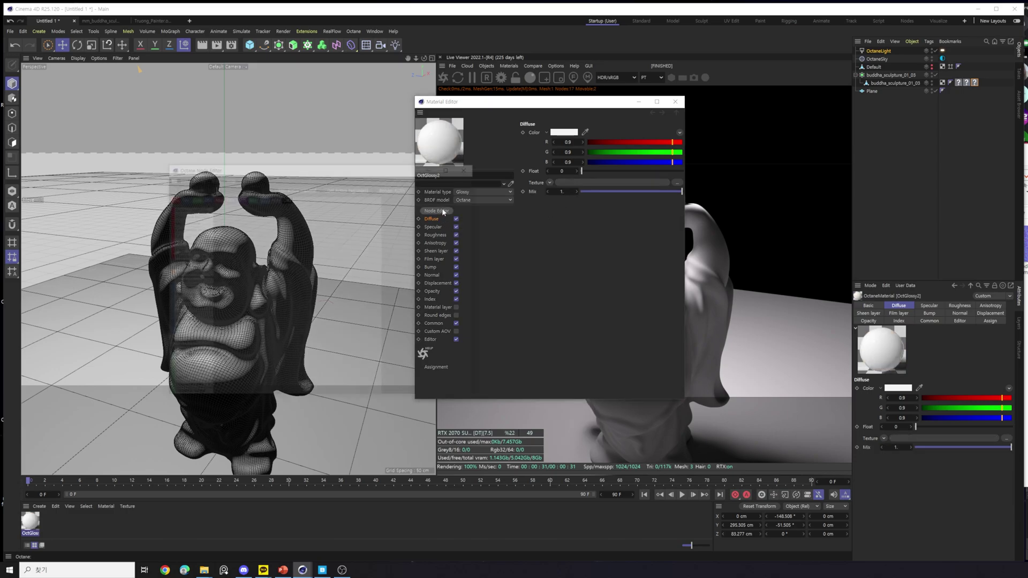
drag(300, 166, 181, 85)
drag(358, 317, 472, 431)
drag(536, 101, 667, 115)
middle_drag(97, 284, 208, 291)
scroll(248, 266, down, 2)
drag(383, 99, 492, 76)
drag(582, 413, 803, 461)
drag(387, 249, 561, 247)
Bring vd3odhr_4K_Albedo.jpg from the texture folder into the node editor as an image texture node above and beside the material node.
key(alt+Tab)
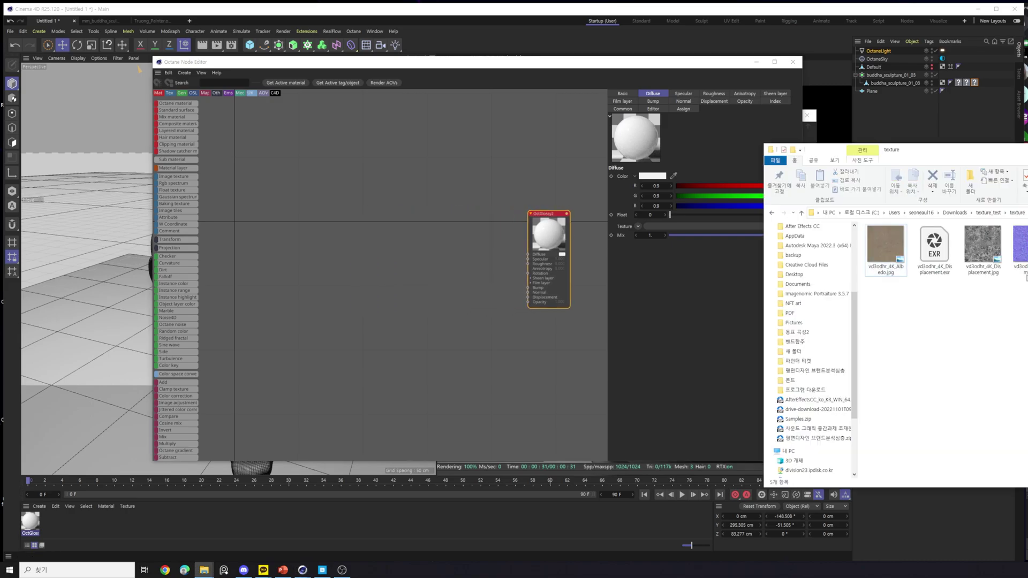
drag(952, 154, 1027, 160)
drag(985, 252, 513, 317)
scroll(503, 252, up, 3)
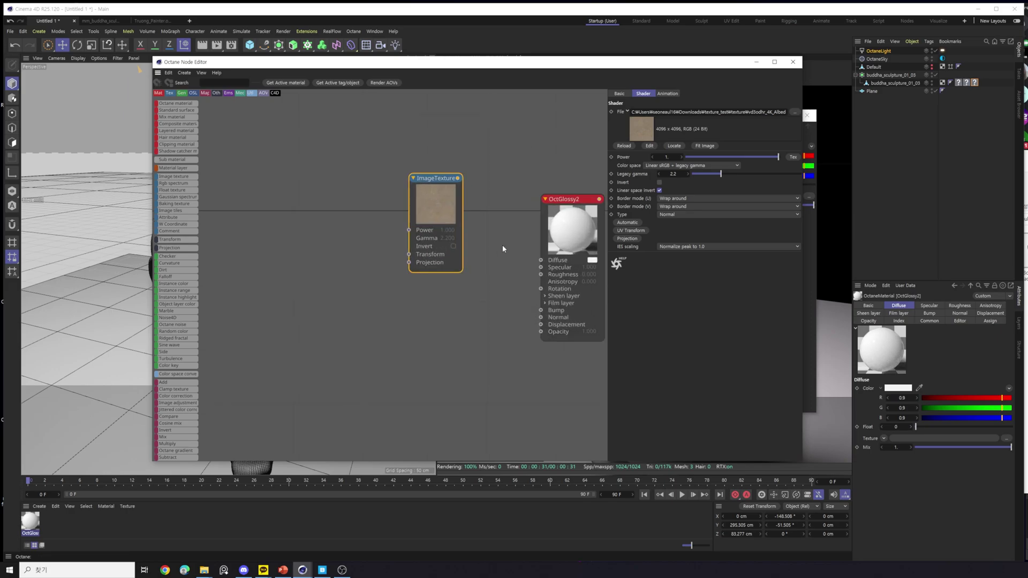
middle_drag(491, 232, 339, 230)
drag(354, 205, 341, 157)
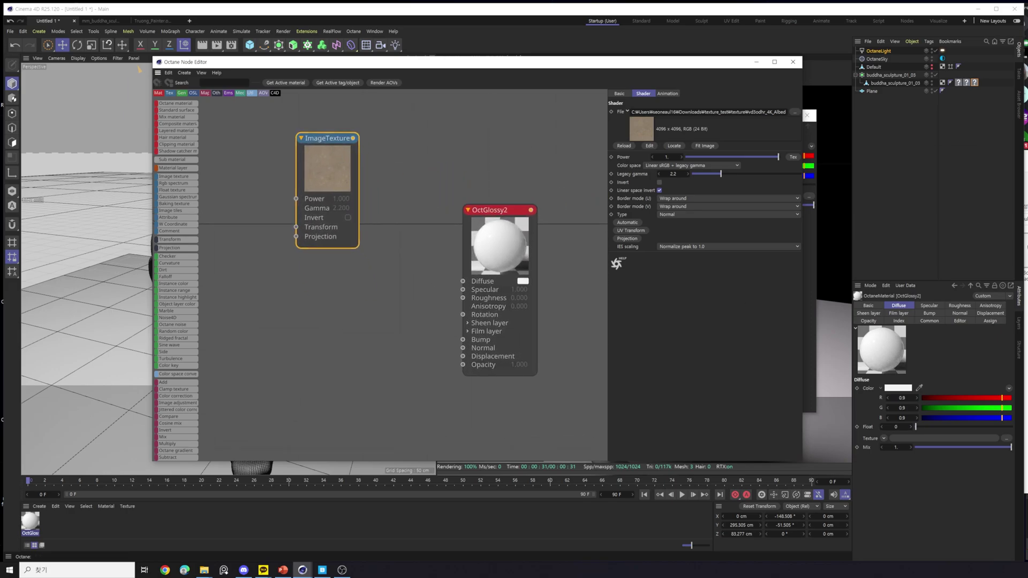
Add the Displacement, Normal and Roughness JPG maps from the texture folder to the node editor as image texture nodes.
key(alt+Tab)
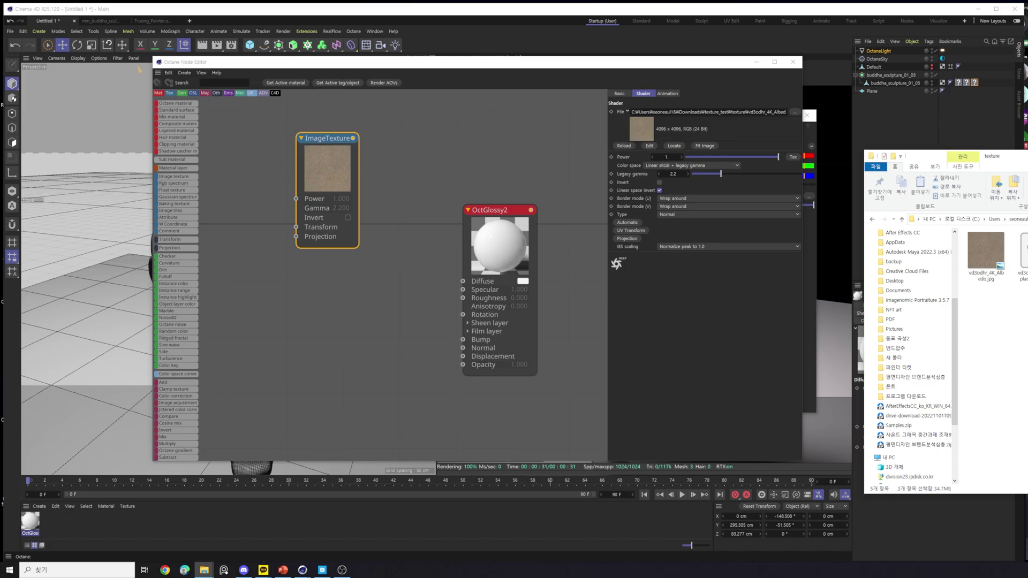
click(1022, 251)
drag(931, 156, 500, 154)
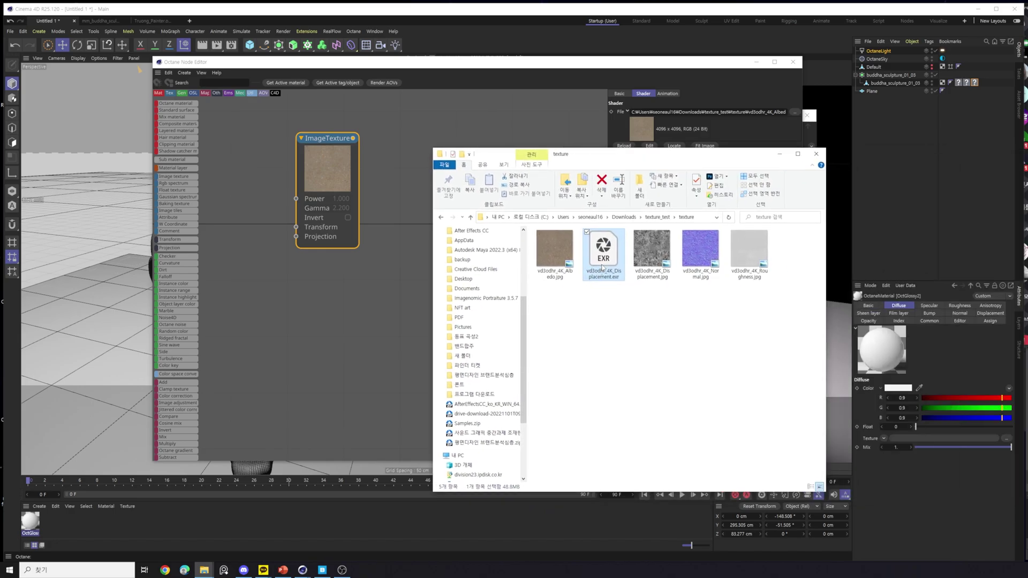
drag(653, 305, 773, 230)
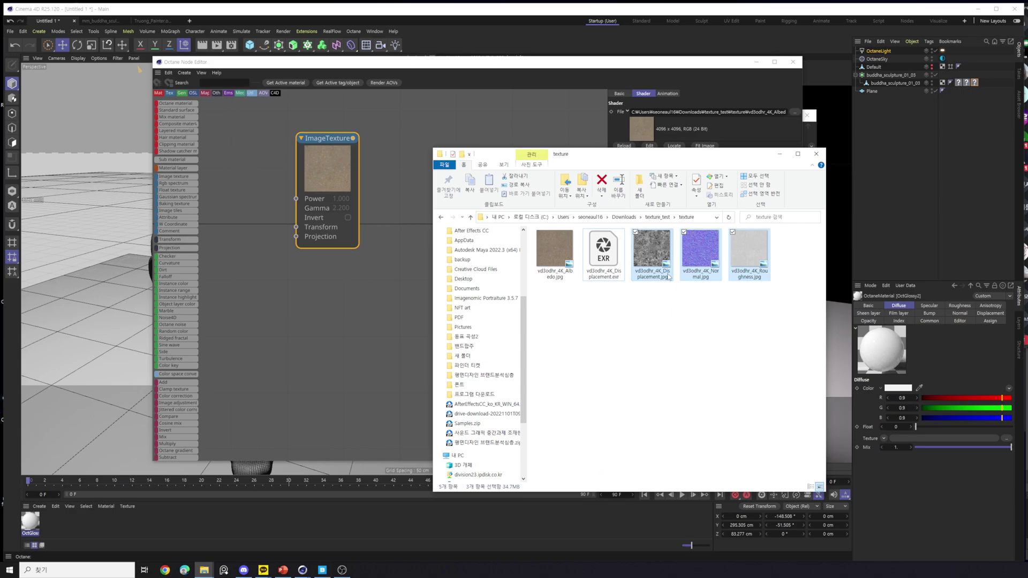
drag(672, 170, 910, 198)
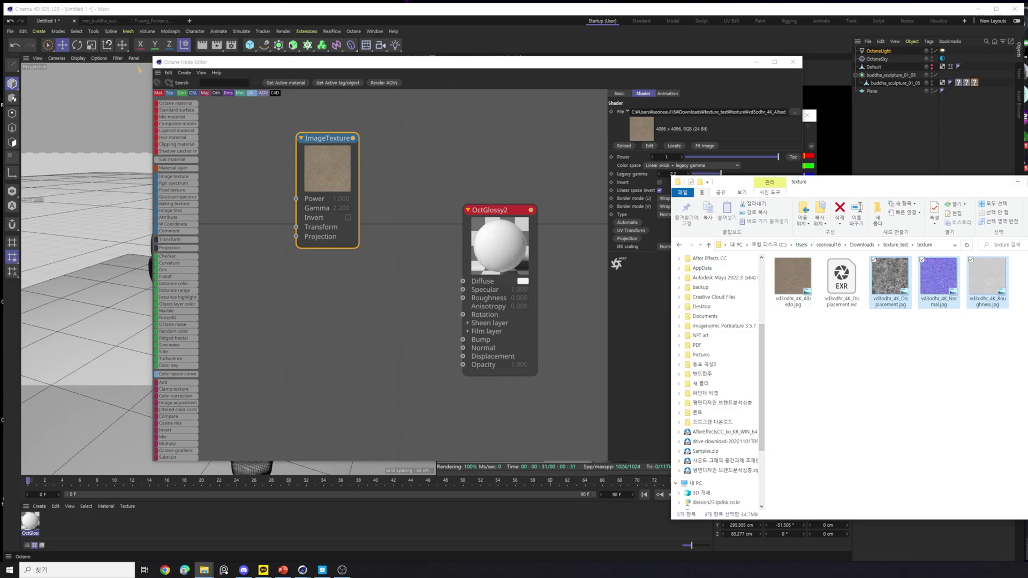
drag(939, 281, 351, 310)
scroll(351, 311, down, 1)
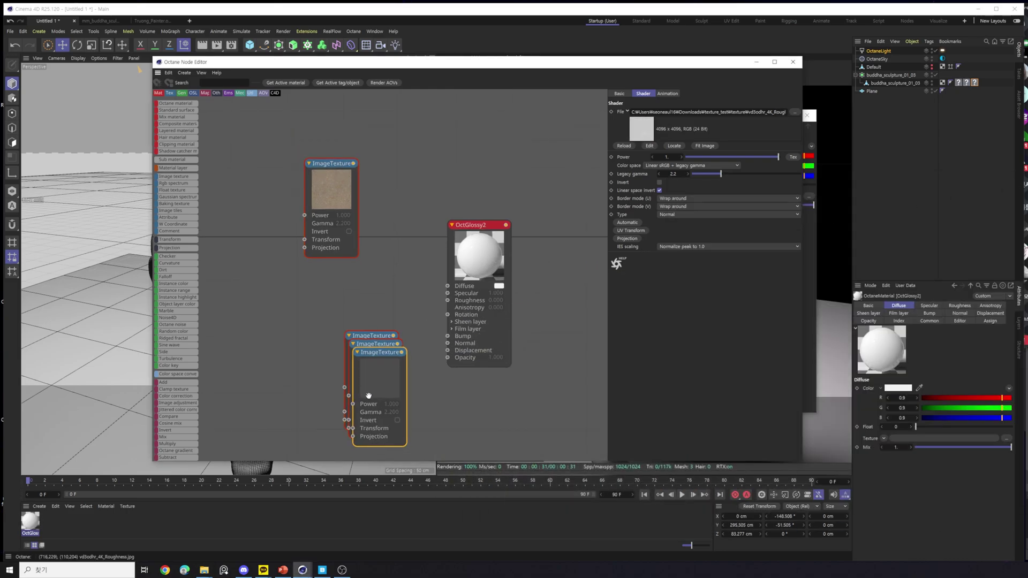
Separate the overlapping image texture nodes and arrange them beside the OctGlossy2 material node.
drag(375, 344, 405, 371)
drag(306, 291, 365, 330)
drag(236, 334, 322, 316)
drag(375, 348, 266, 379)
drag(413, 405, 337, 425)
drag(255, 397, 257, 335)
drag(467, 256, 489, 231)
Connect the albedo image texture to the material's Diffuse input and the normal map to its Normal input.
click(353, 164)
drag(353, 163, 470, 263)
drag(380, 220, 384, 221)
drag(279, 304, 470, 319)
mouse_move(399, 343)
mouse_down()
mouse_move(399, 375)
mouse_move(399, 302)
mouse_move(404, 354)
mouse_up()
Check the file name of the pale grey image texture and connect that node to the material's Roughness input.
click(341, 298)
drag(341, 298, 363, 278)
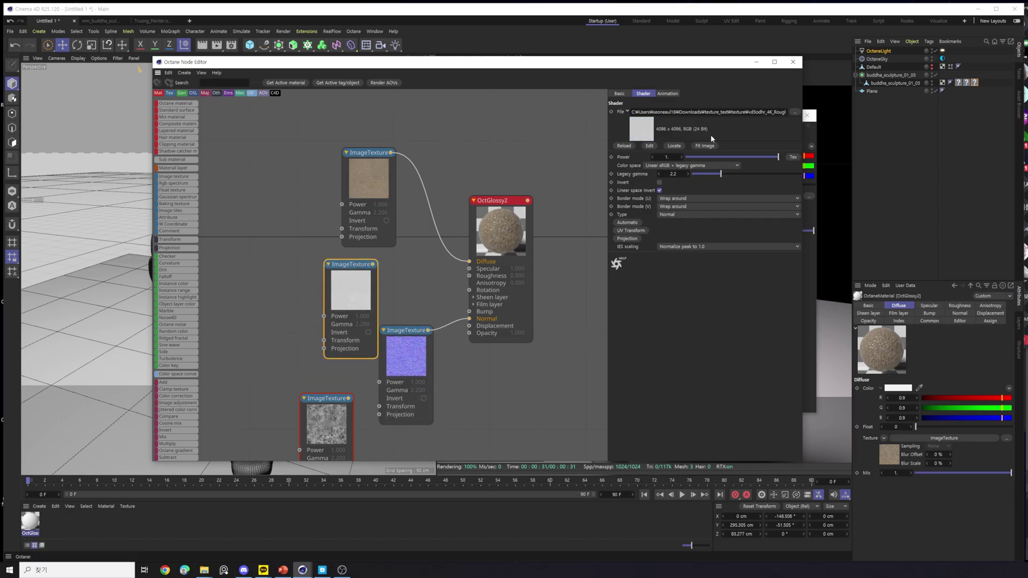
double_click(760, 112)
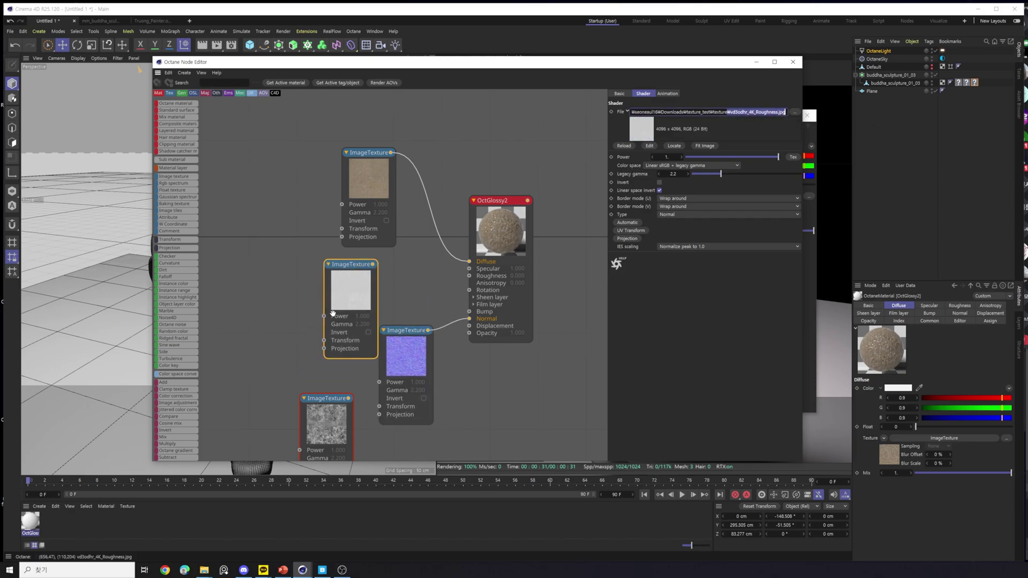
click(375, 285)
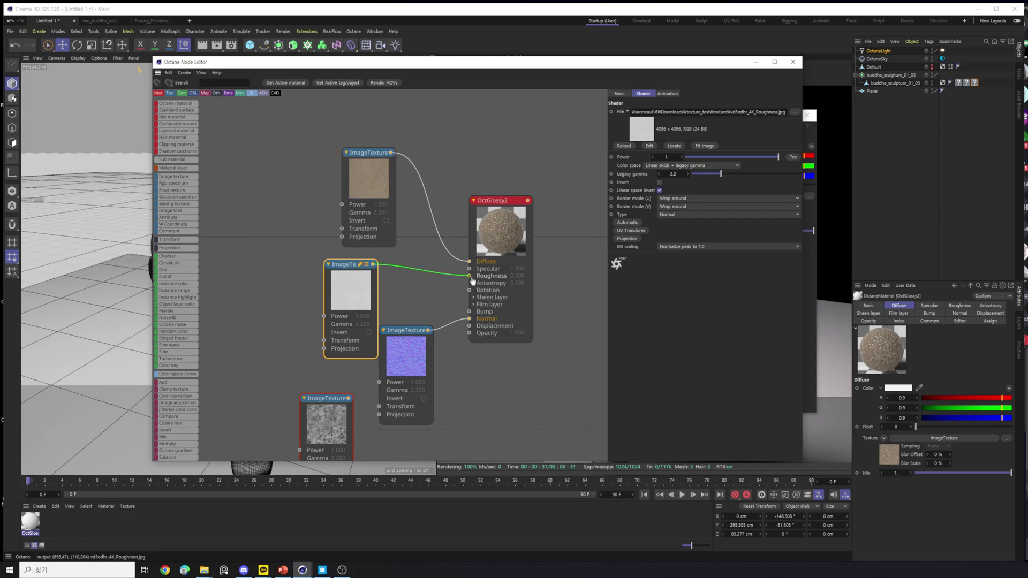
drag(375, 294, 403, 298)
Spread out the connected texture nodes, moving the normal map node well below the roughness node.
scroll(337, 333, down, 2)
middle_drag(337, 333, 370, 217)
scroll(370, 217, down, 5)
scroll(359, 235, up, 5)
scroll(432, 234, down, 2)
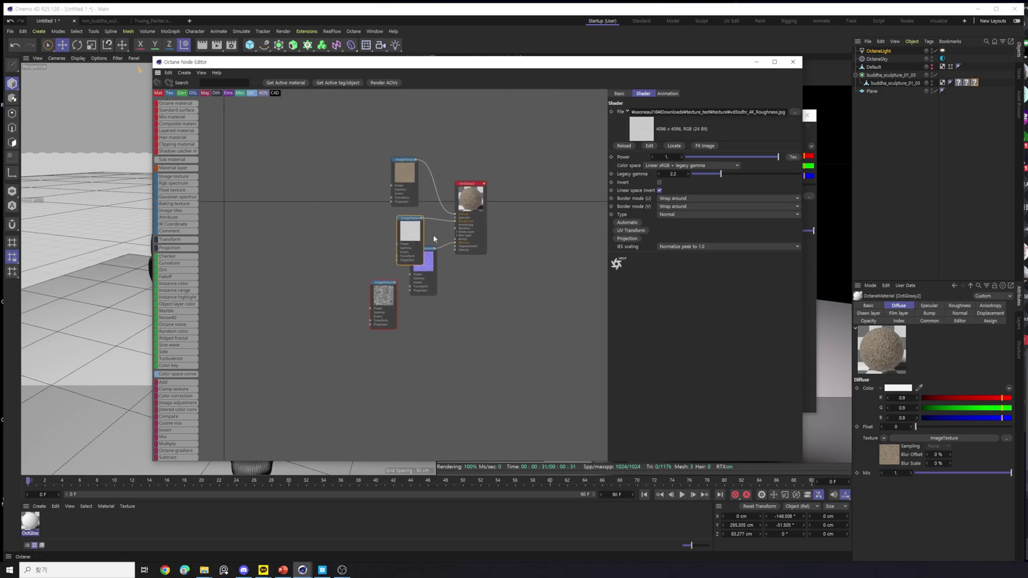
scroll(425, 248, up, 3)
drag(396, 244, 383, 243)
drag(415, 300, 431, 372)
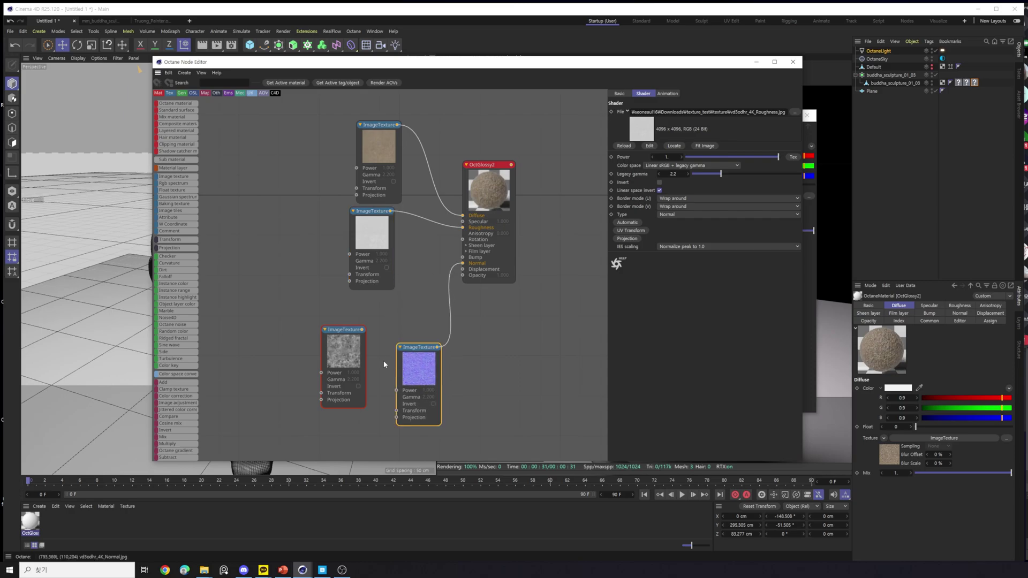
Reposition the dark grey image texture node beside the normal map node and check its file name.
drag(345, 374, 400, 346)
drag(418, 305, 376, 320)
double_click(765, 112)
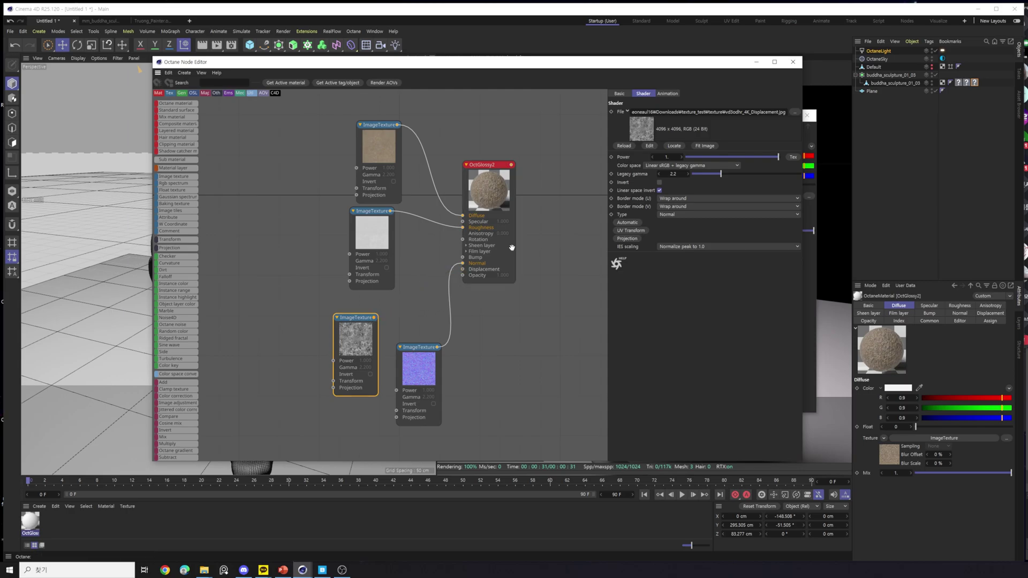
Line up the albedo, roughness and normal nodes in a column, set the displacement map node aside, and close the editor windows.
drag(423, 362, 422, 305)
drag(356, 338, 282, 342)
drag(422, 305, 375, 310)
drag(375, 230, 380, 230)
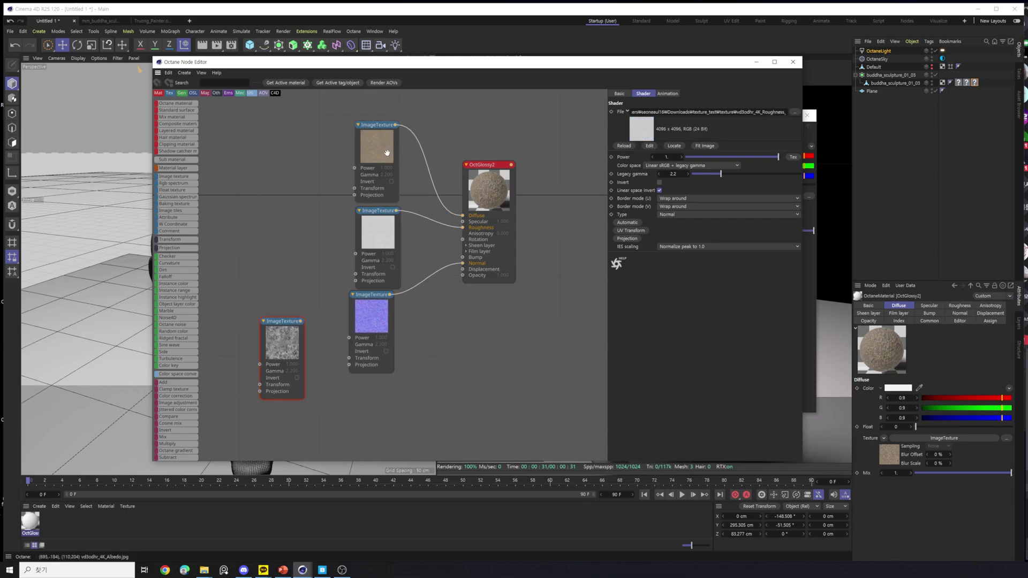
drag(390, 149, 385, 149)
drag(386, 232, 380, 233)
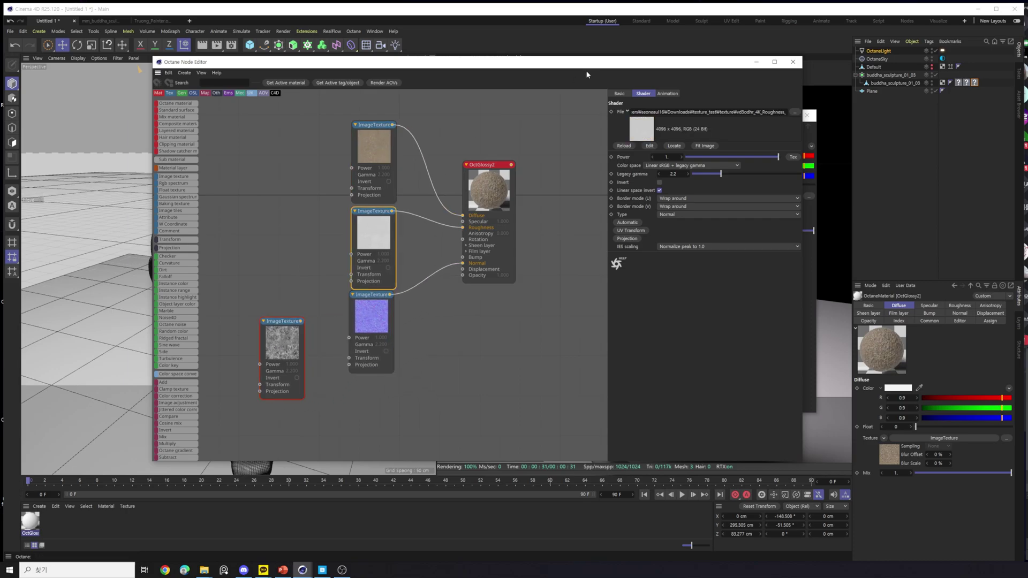
click(793, 63)
click(703, 192)
Examine the glossy material's channels and Diffuse settings in its material editor.
double_click(34, 528)
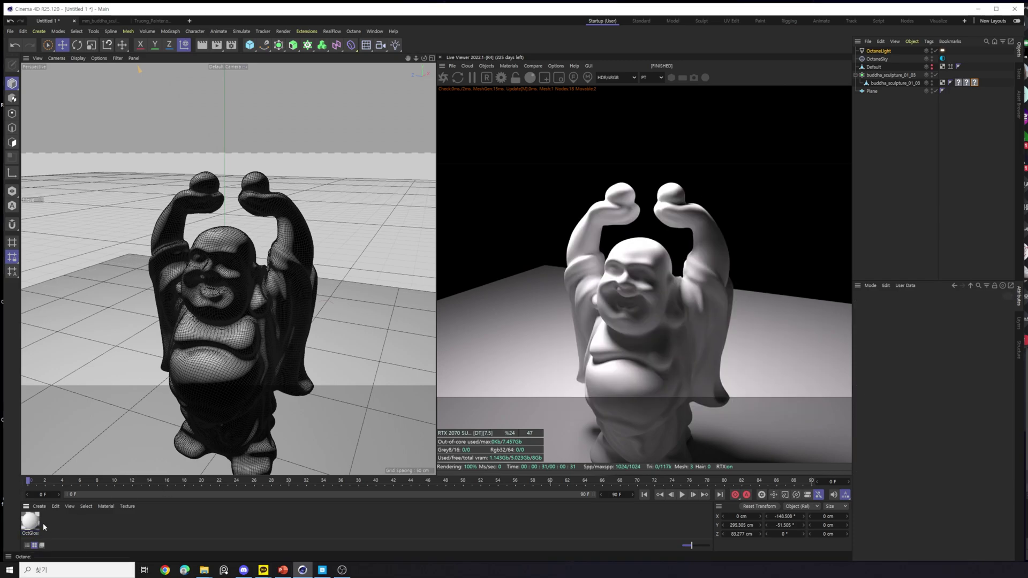
drag(387, 239, 713, 134)
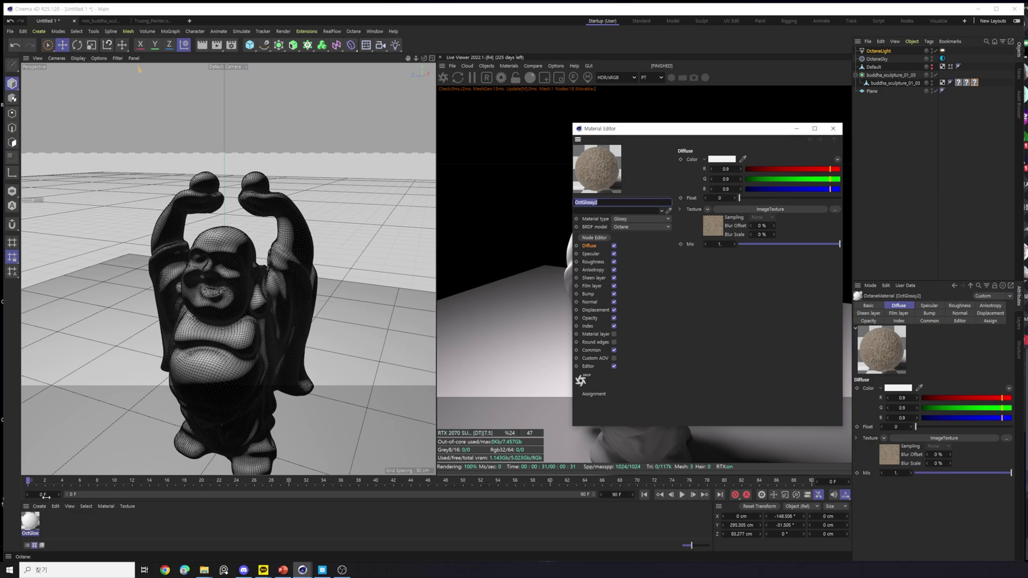
drag(646, 135, 498, 111)
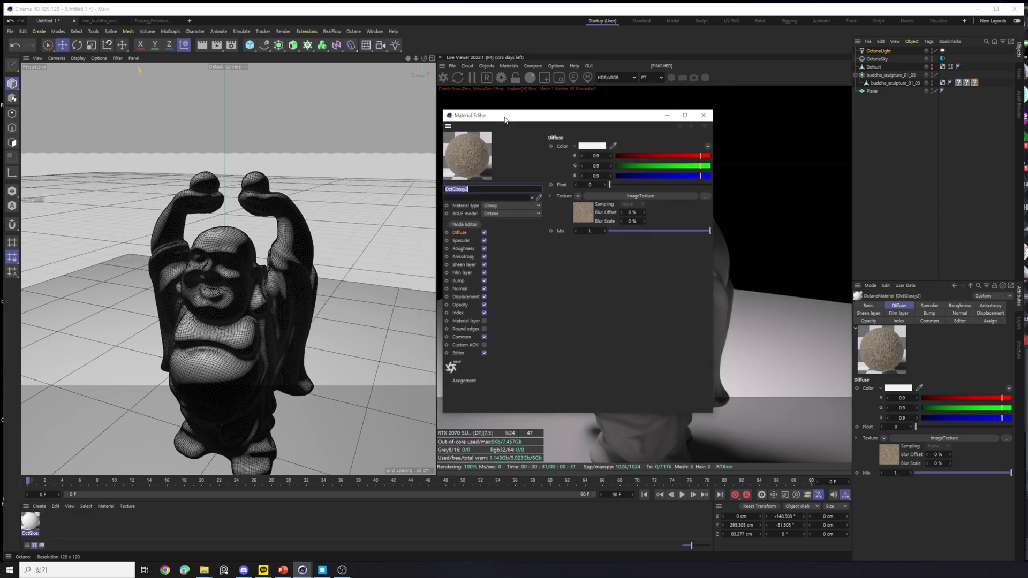
drag(711, 413, 752, 465)
mouse_move(651, 120)
mouse_down()
mouse_move(647, 99)
mouse_move(658, 116)
mouse_up()
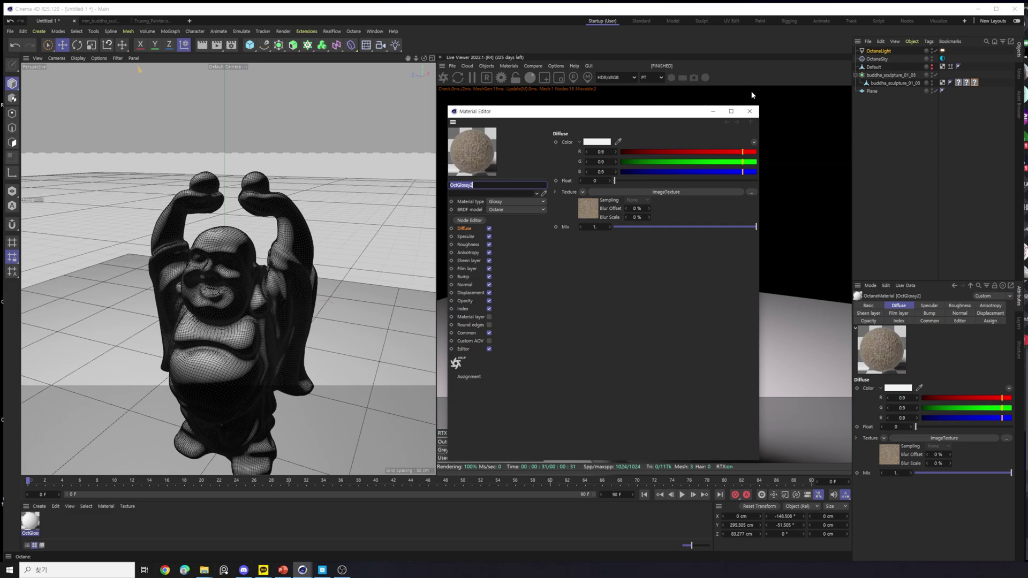
click(520, 166)
click(749, 111)
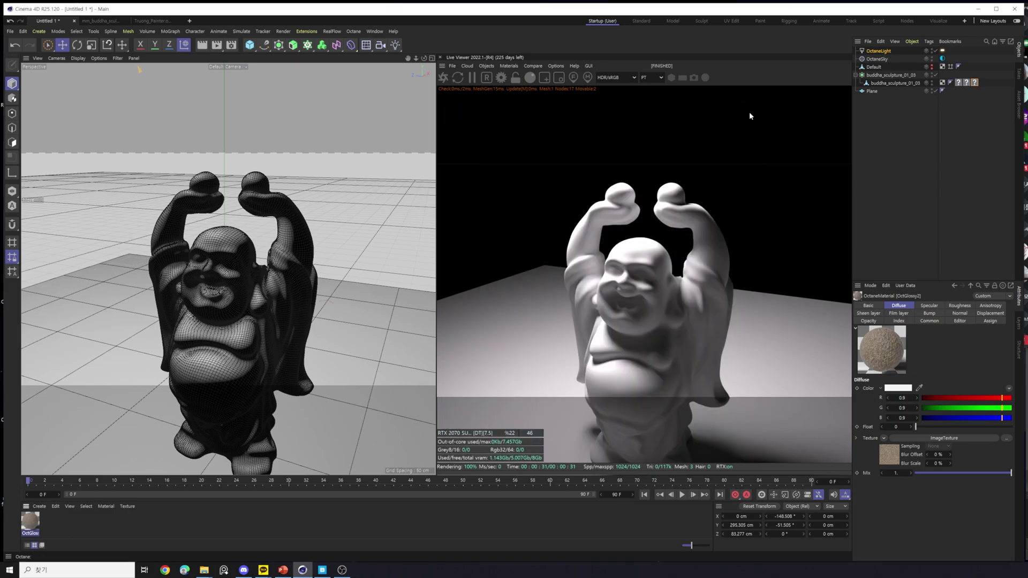
double_click(30, 521)
drag(182, 216, 681, 139)
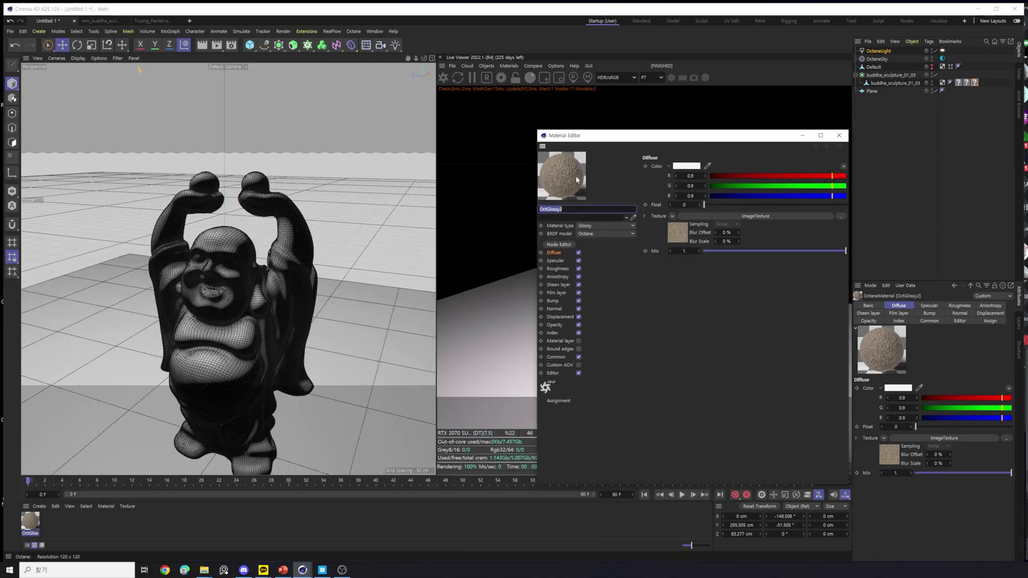
drag(587, 132, 756, 151)
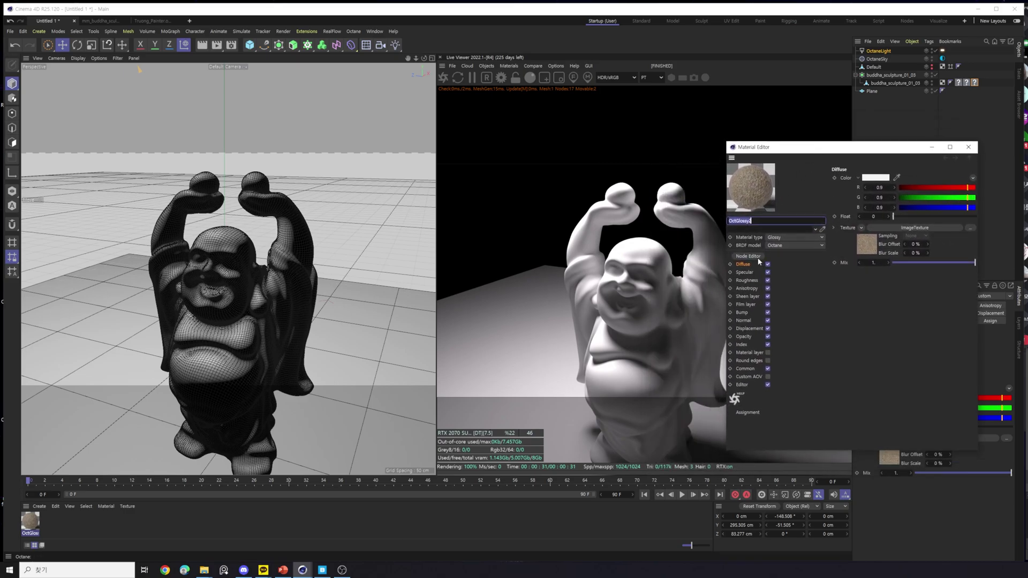
click(969, 146)
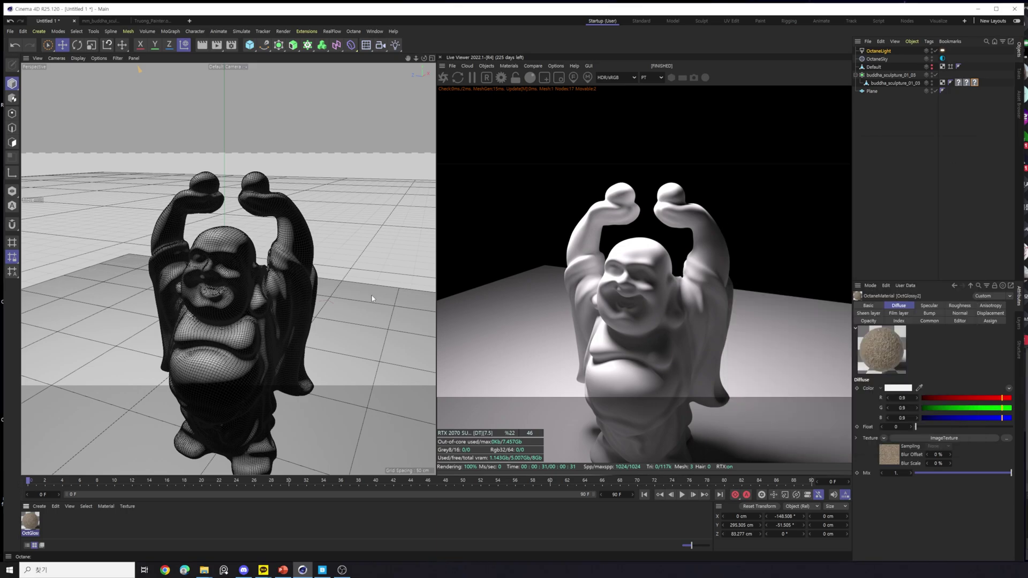
Apply the stone-textured glossy material to the ground plane.
scroll(201, 385, down, 5)
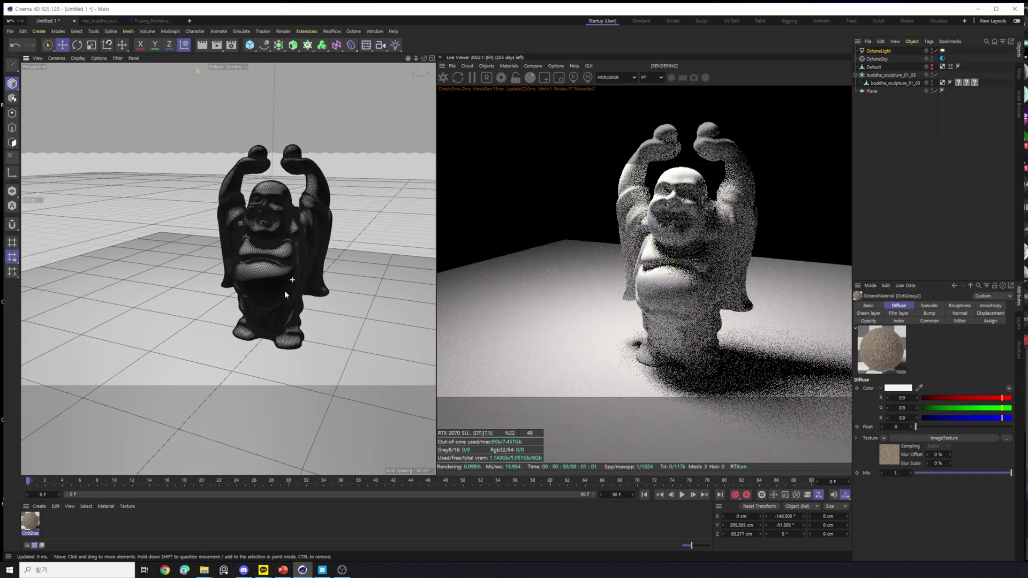
click(145, 340)
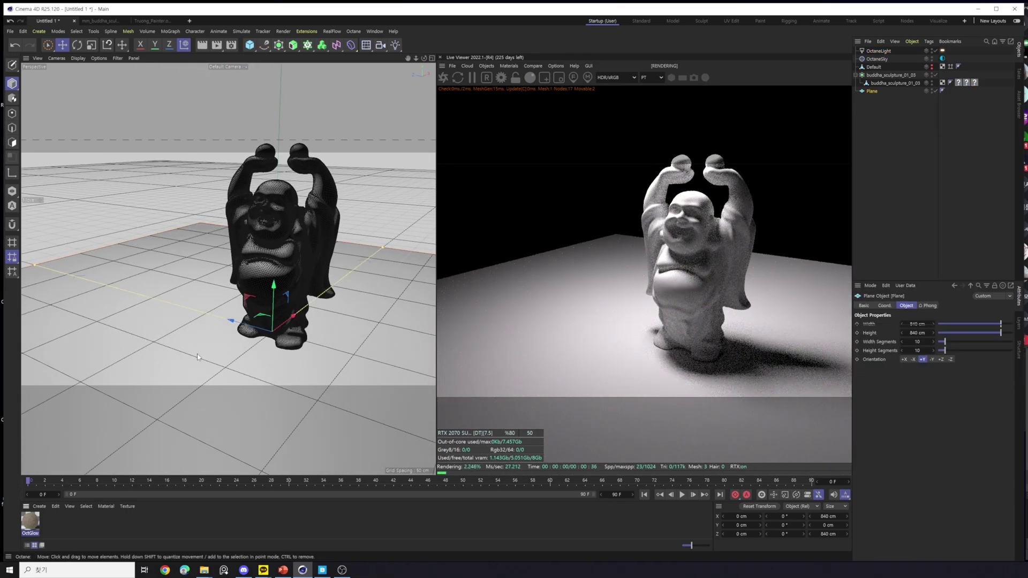
drag(172, 347, 173, 346)
Examine the textured ground plane around the sculpture from a distance, from above and close up at a low angle.
mouse_move(251, 326)
alt+mouse_down()
mouse_move(250, 297)
mouse_move(252, 340)
alt+mouse_up()
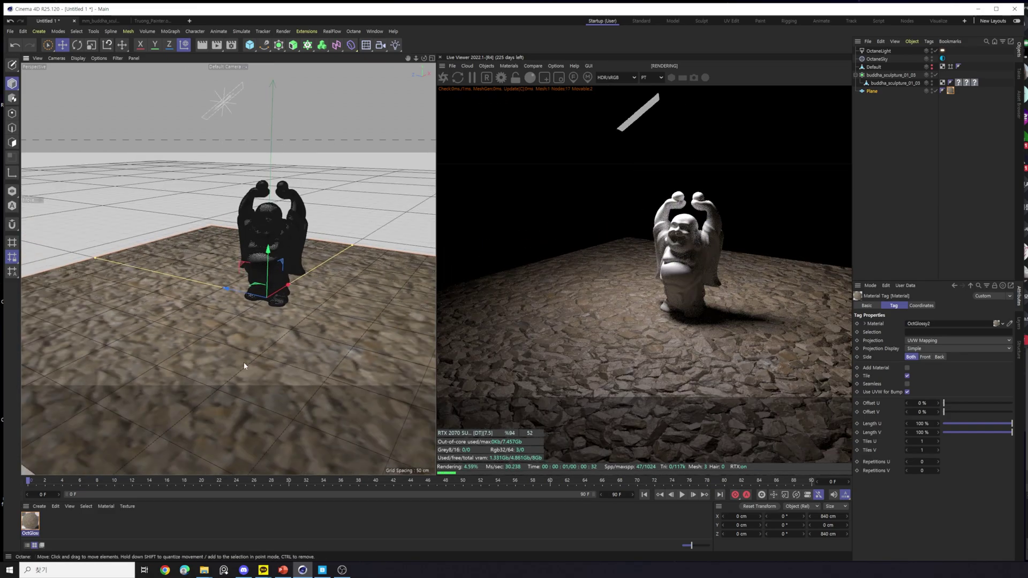
mouse_move(230, 314)
alt+mouse_down()
mouse_move(225, 368)
mouse_move(237, 368)
mouse_move(217, 374)
mouse_move(230, 296)
mouse_move(224, 313)
alt+mouse_up()
scroll(226, 316, up, 3)
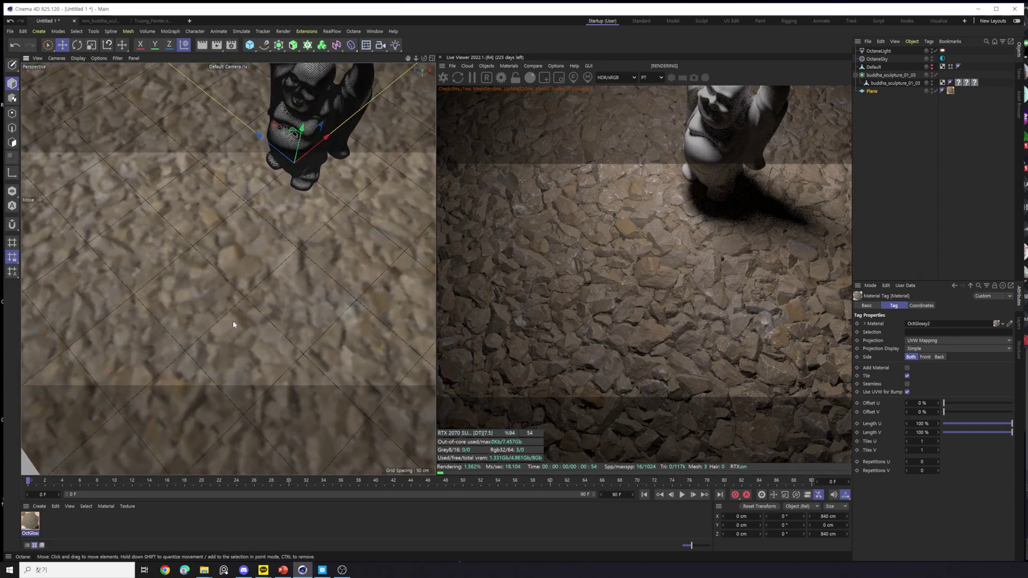
scroll(233, 321, down, 5)
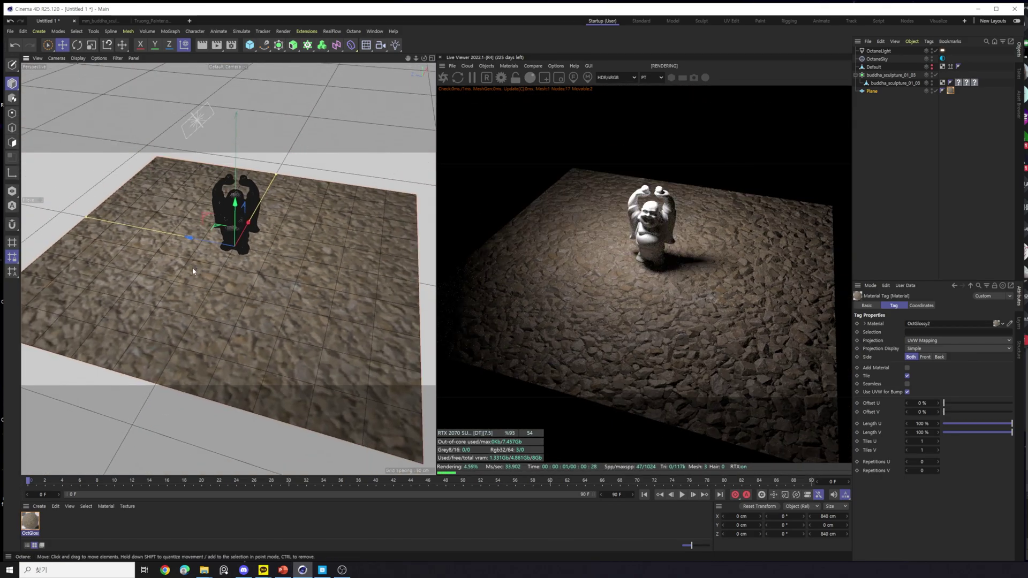
alt+drag(227, 294, 279, 324)
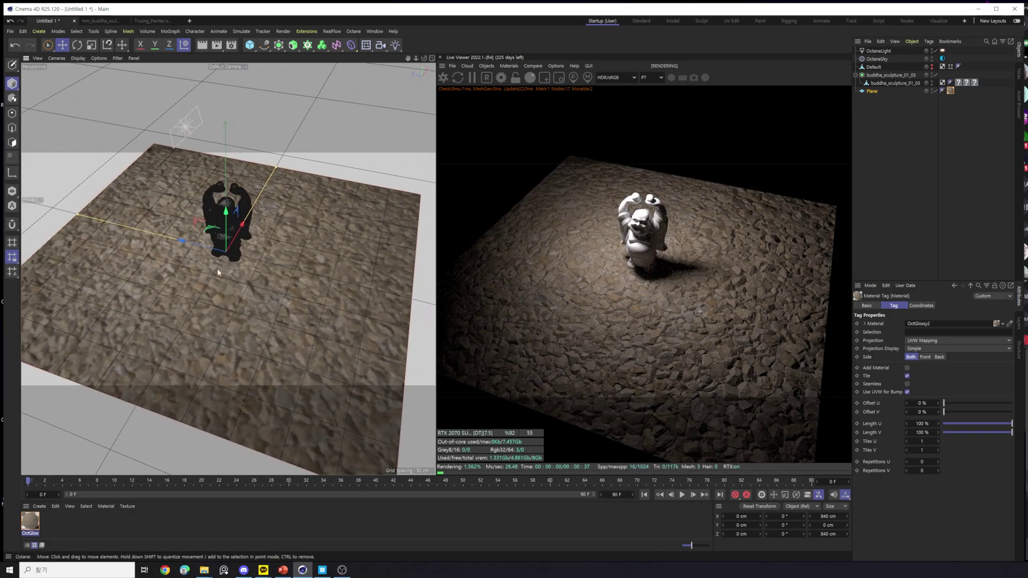
scroll(223, 275, up, 10)
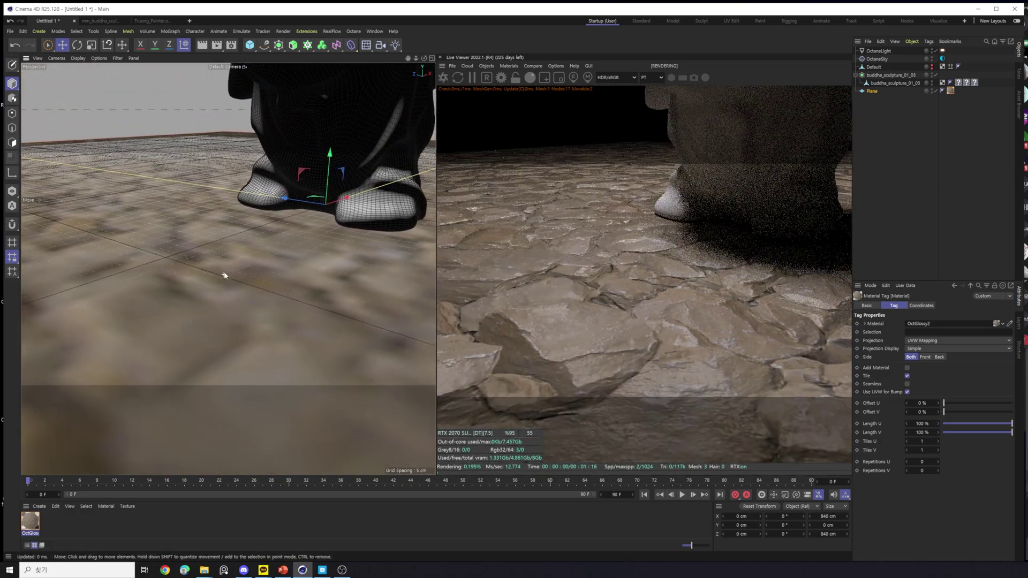
alt+drag(224, 275, 262, 236)
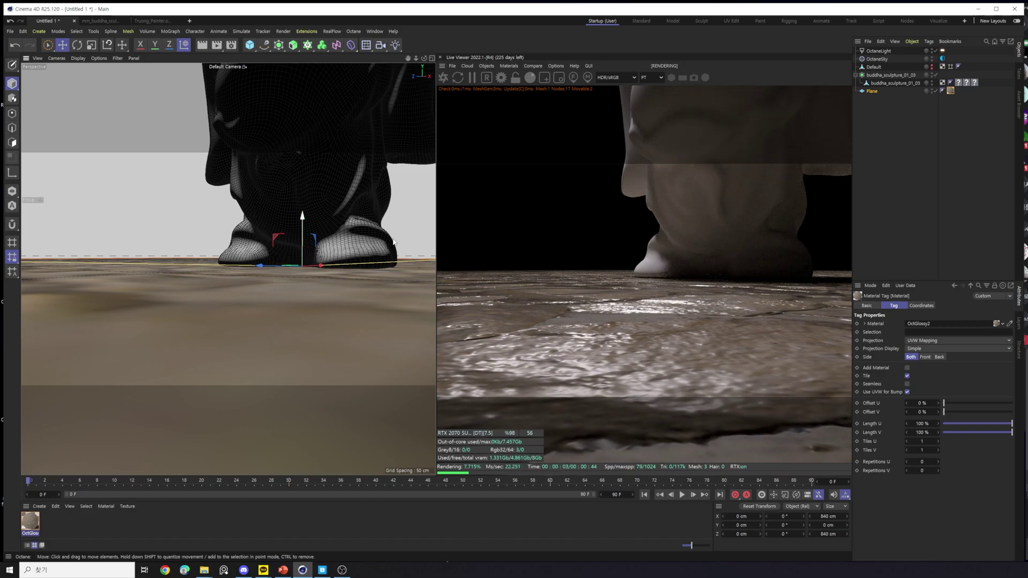
mouse_move(276, 290)
alt+mouse_down()
mouse_move(336, 289)
mouse_move(262, 286)
mouse_move(289, 294)
alt+mouse_up()
scroll(289, 293, down, 5)
Disconnect the normal map from the material's Normal input in the node editor and view the ground plane without it.
double_click(30, 521)
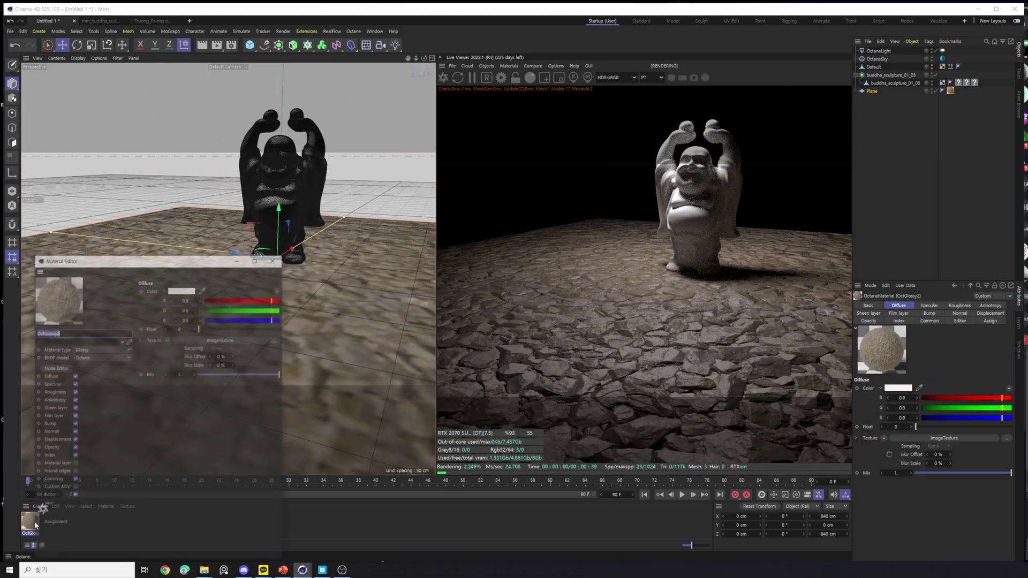
drag(156, 261, 696, 194)
click(597, 303)
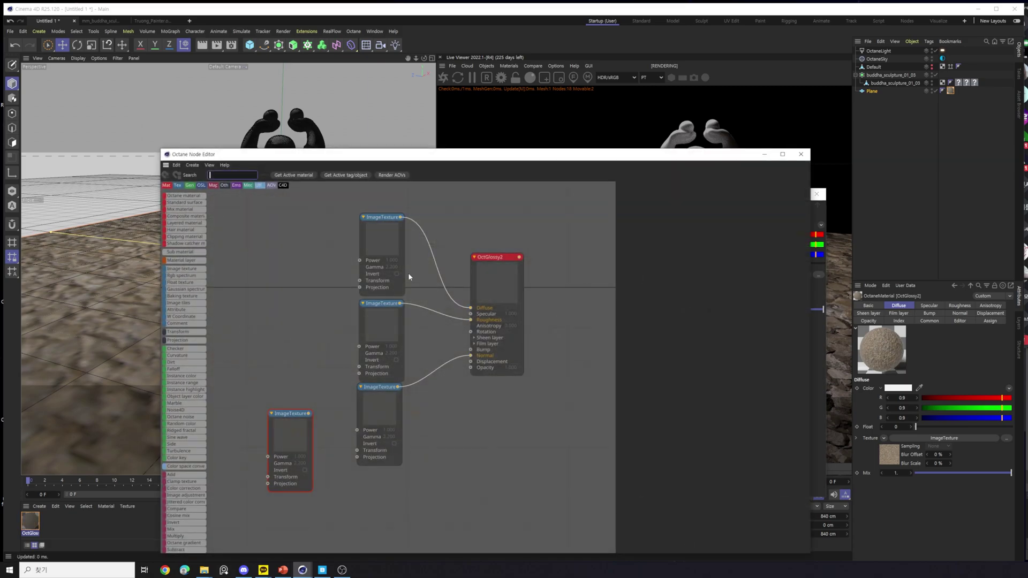
drag(792, 153, 610, 79)
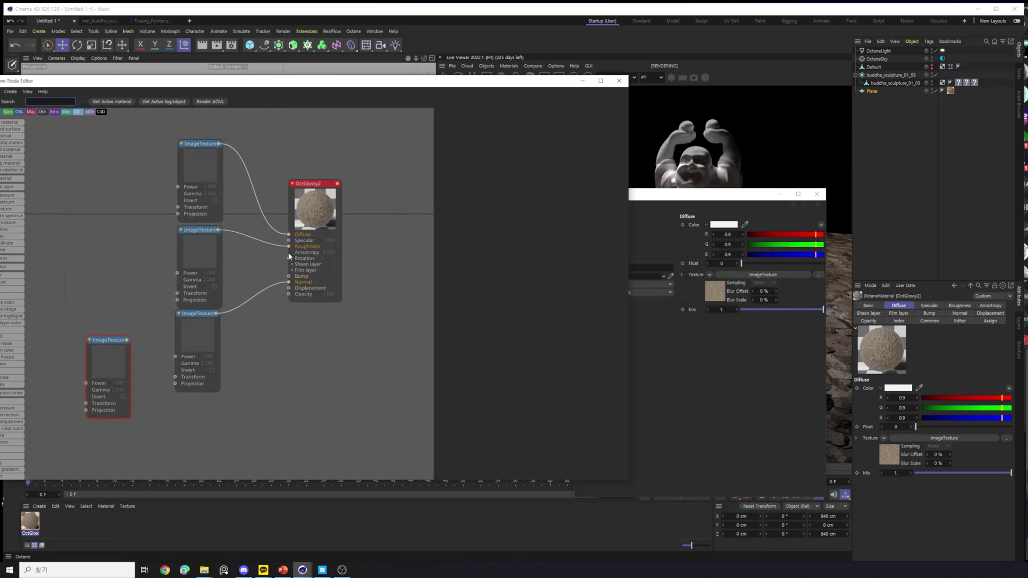
drag(198, 335, 299, 372)
click(200, 252)
click(212, 347)
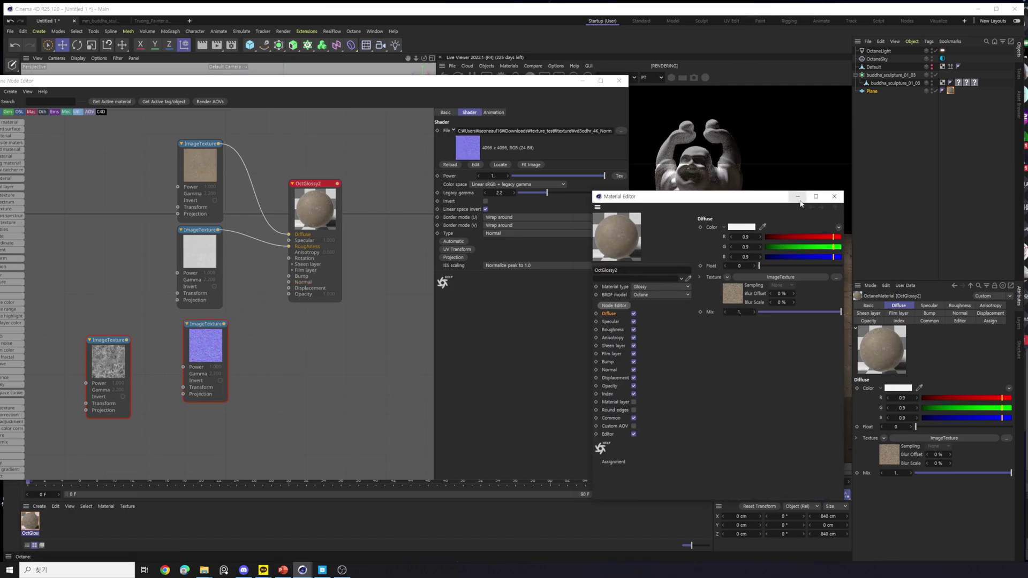
click(817, 194)
click(619, 81)
alt+drag(278, 338, 158, 327)
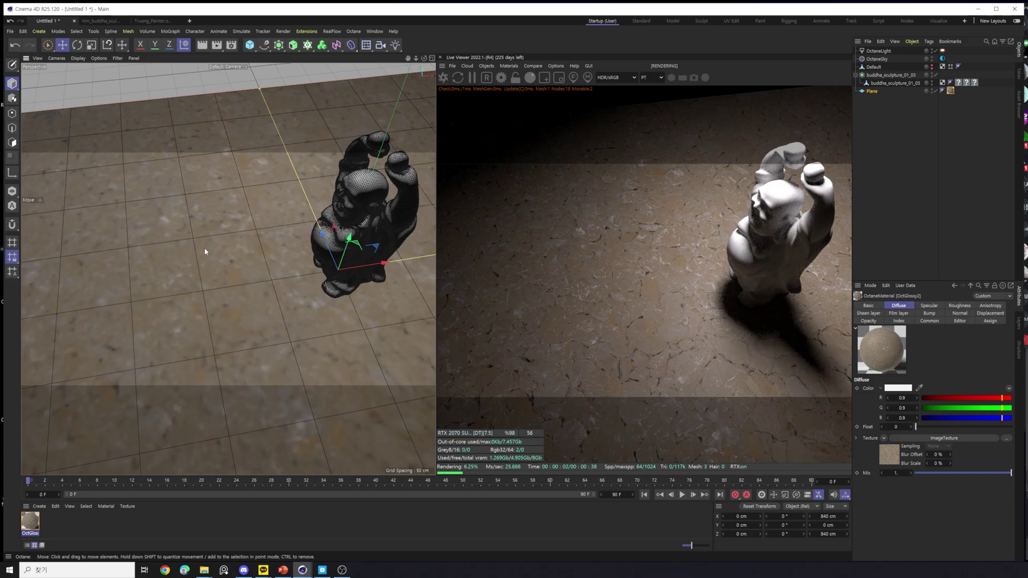
alt+drag(262, 352, 284, 328)
scroll(284, 328, down, 5)
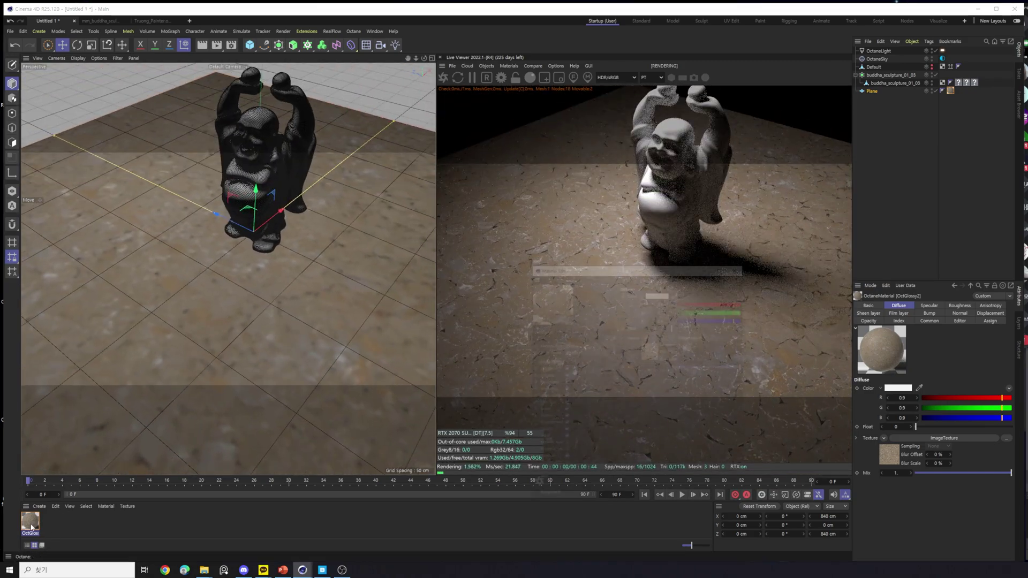
Reopen the material's node editor and reconnect the normal map to the Normal input.
double_click(30, 525)
click(602, 443)
drag(224, 324, 289, 283)
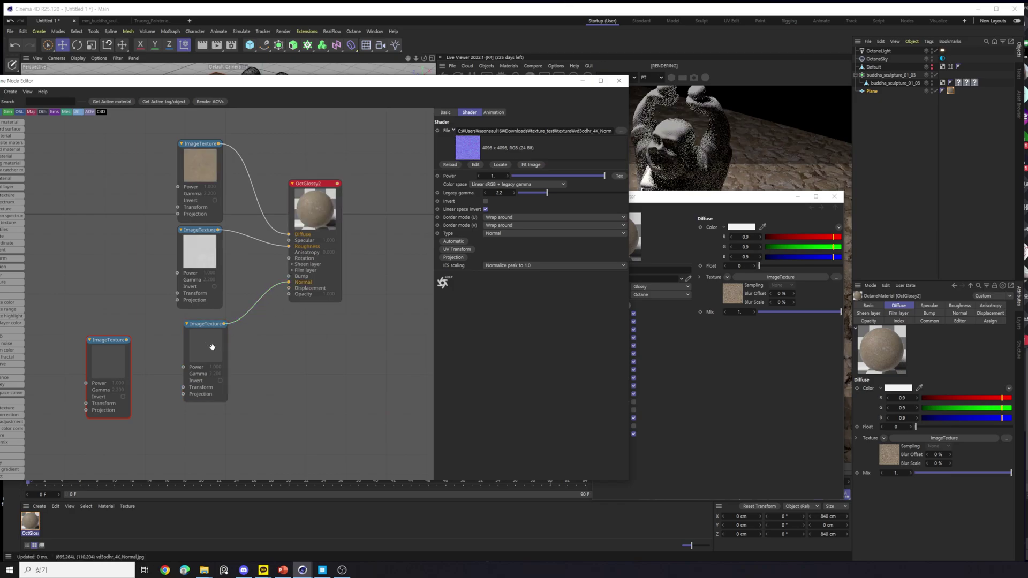
Rearrange the image texture nodes, placing the displacement map below the roughness node and the normal map lower beside it.
drag(214, 344, 275, 378)
drag(216, 284, 209, 292)
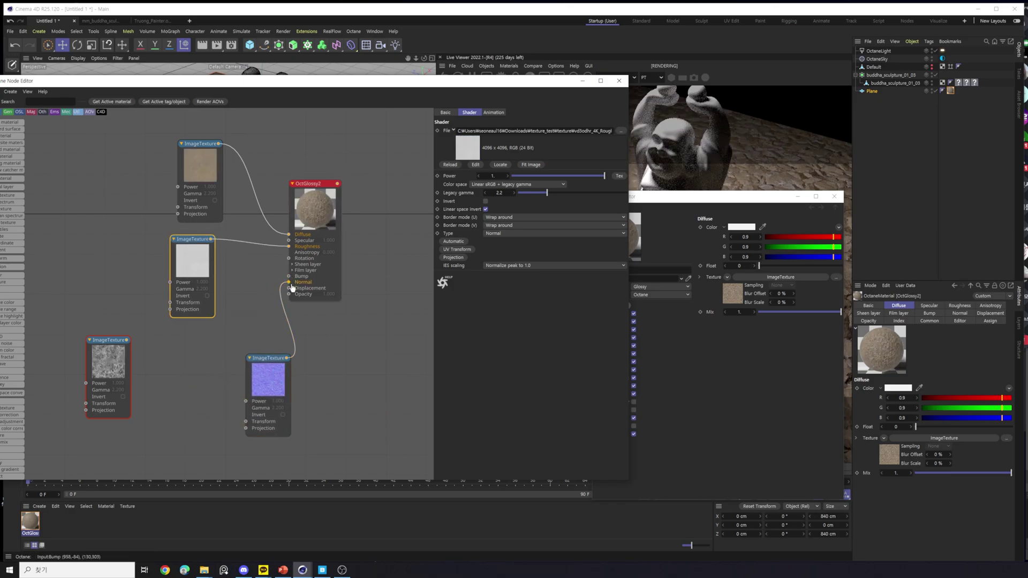
drag(278, 380, 292, 365)
drag(193, 263, 197, 253)
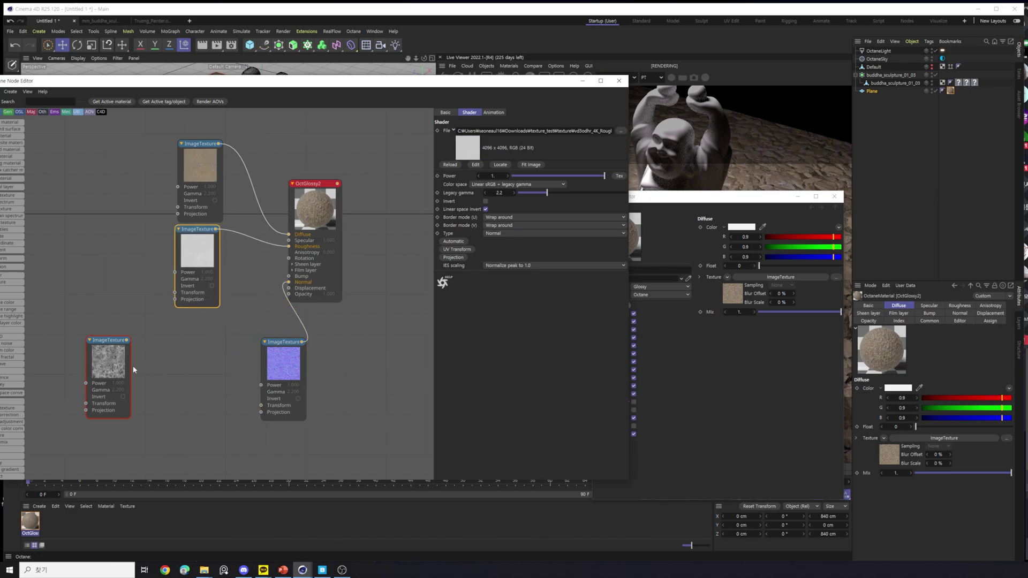
drag(95, 356, 191, 335)
drag(283, 342, 261, 387)
drag(206, 343, 190, 341)
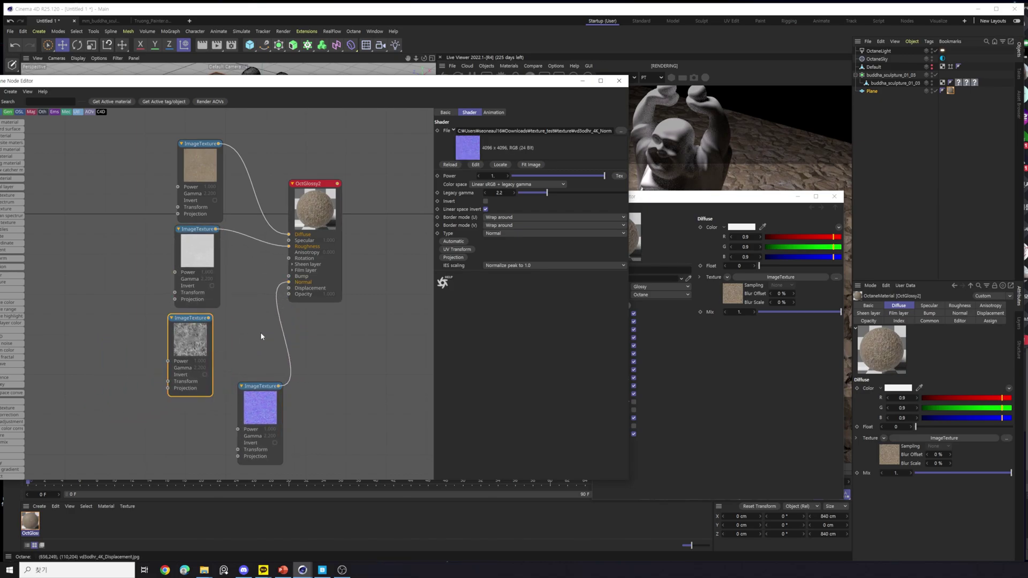
mouse_move(198, 252)
mouse_down()
mouse_move(230, 273)
mouse_move(206, 241)
mouse_up()
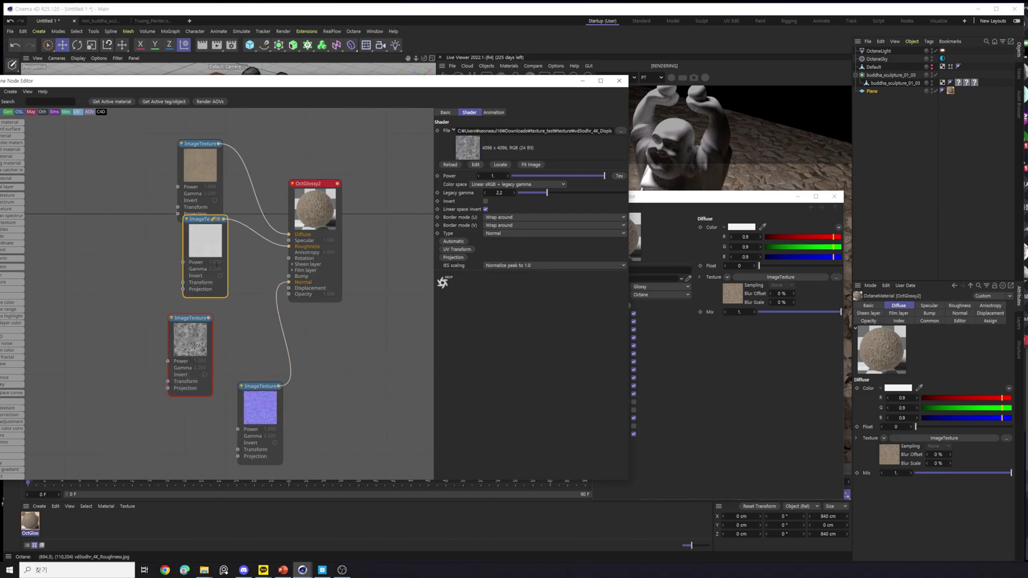
drag(266, 408, 274, 386)
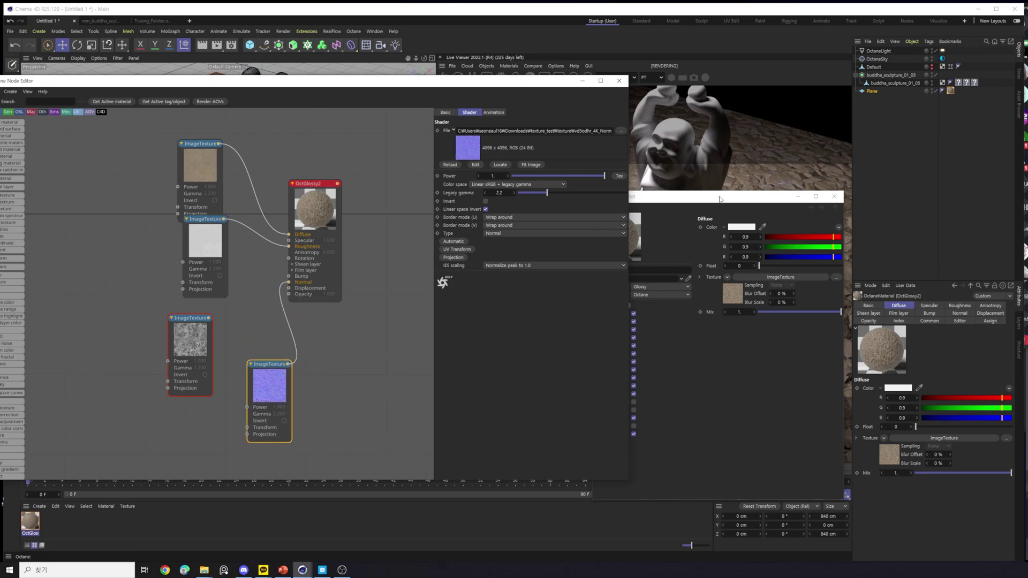
Move the editor windows apart, connect the displacement map texture to the material's Bump input, and dismiss the node editor.
drag(720, 199, 893, 245)
drag(509, 81, 534, 53)
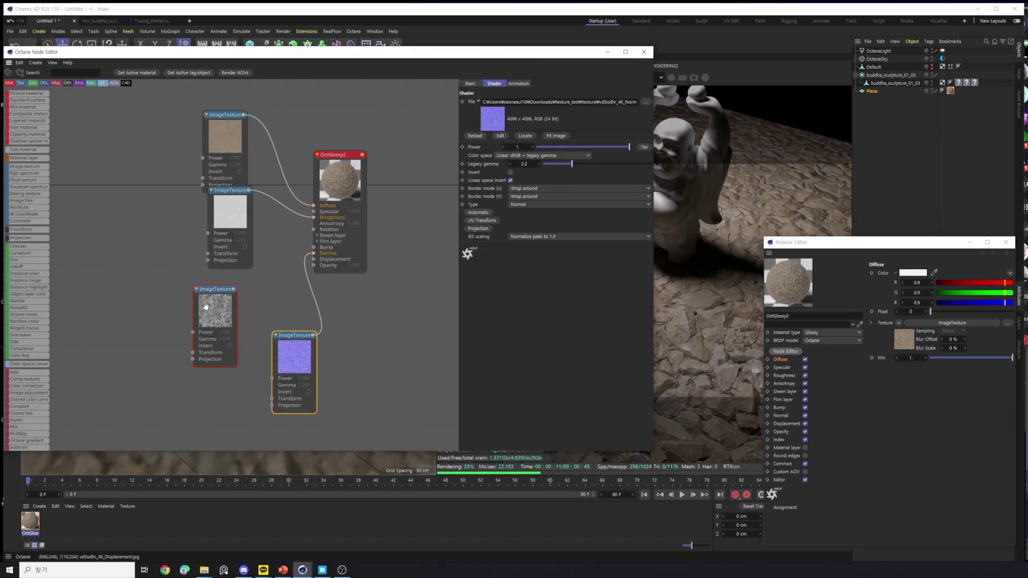
drag(237, 293, 256, 291)
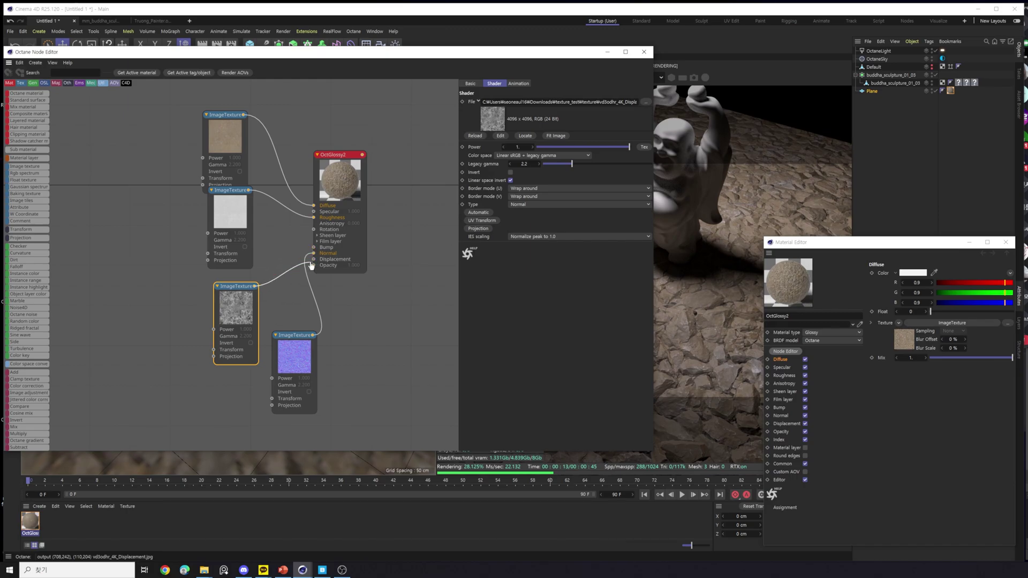
drag(280, 296, 300, 259)
click(268, 272)
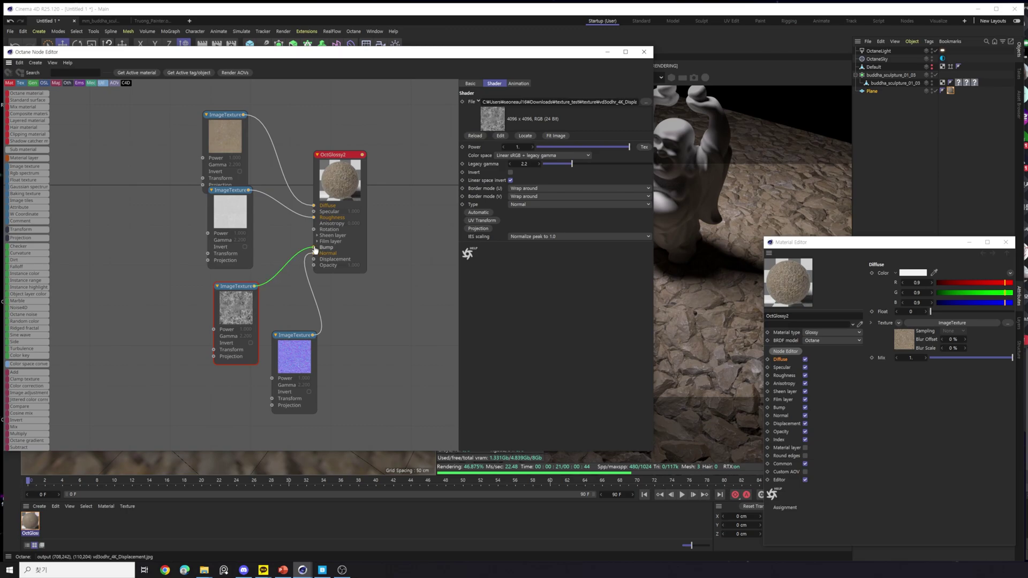
drag(313, 250, 314, 248)
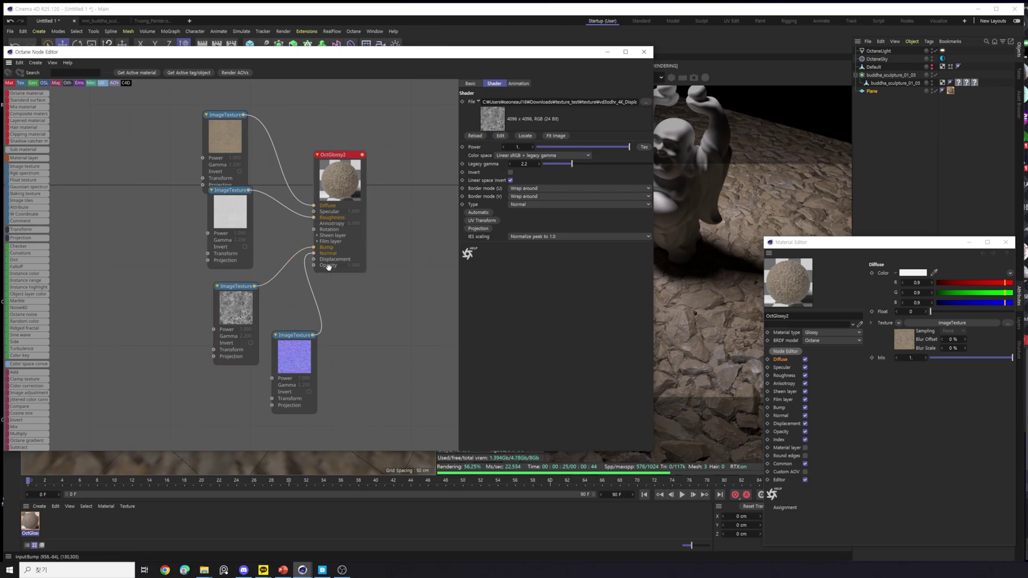
drag(236, 287, 243, 281)
click(608, 52)
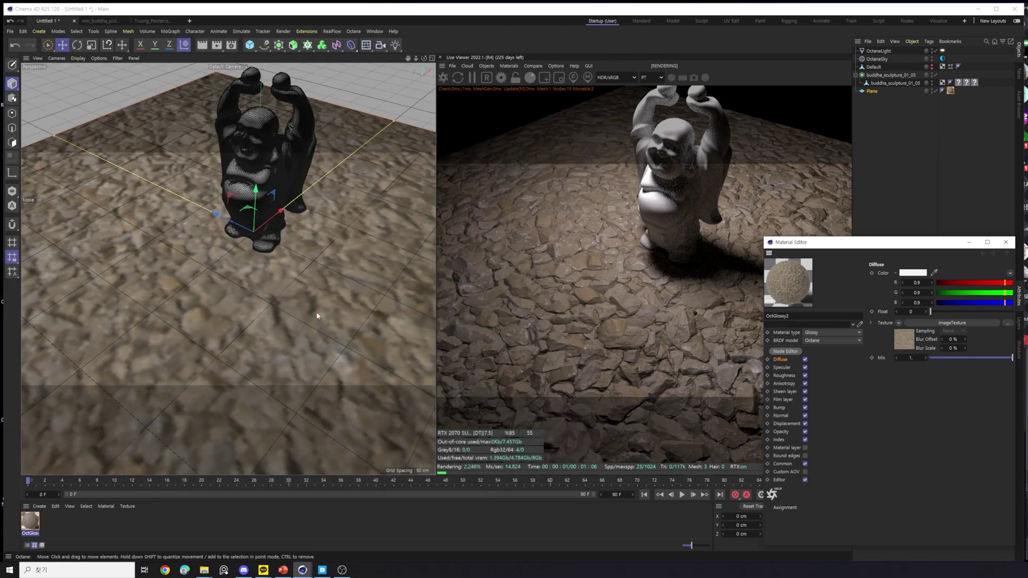
Disconnect the displacement map from the material's Bump input in the node editor and move the normal map node closer to the roughness node.
scroll(316, 326, down, 5)
mouse_move(308, 313)
alt+mouse_down()
mouse_move(302, 326)
mouse_move(291, 311)
mouse_move(277, 320)
mouse_move(257, 305)
mouse_move(280, 317)
mouse_move(276, 326)
mouse_move(304, 275)
mouse_move(279, 297)
mouse_move(290, 310)
mouse_move(275, 345)
mouse_move(248, 349)
mouse_move(298, 355)
mouse_move(295, 319)
mouse_move(271, 275)
mouse_move(288, 332)
mouse_move(303, 297)
mouse_move(294, 315)
alt+mouse_up()
scroll(275, 328, up, 10)
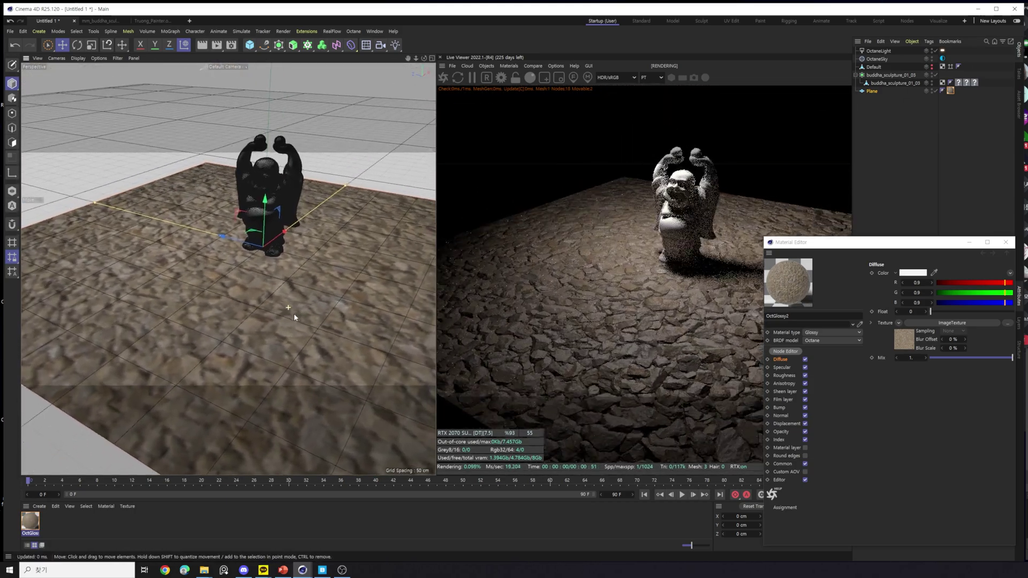
click(784, 352)
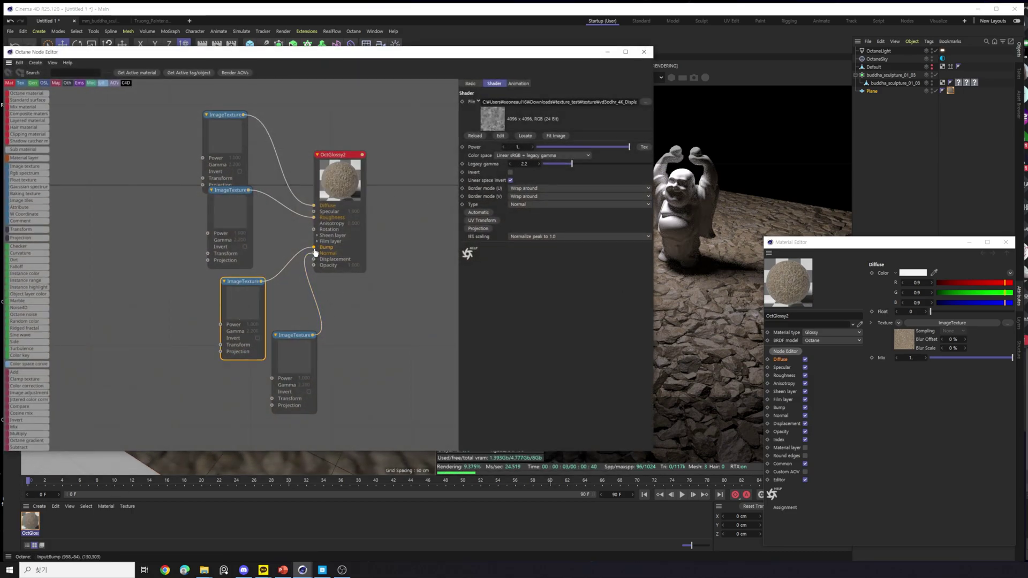
drag(313, 247, 156, 302)
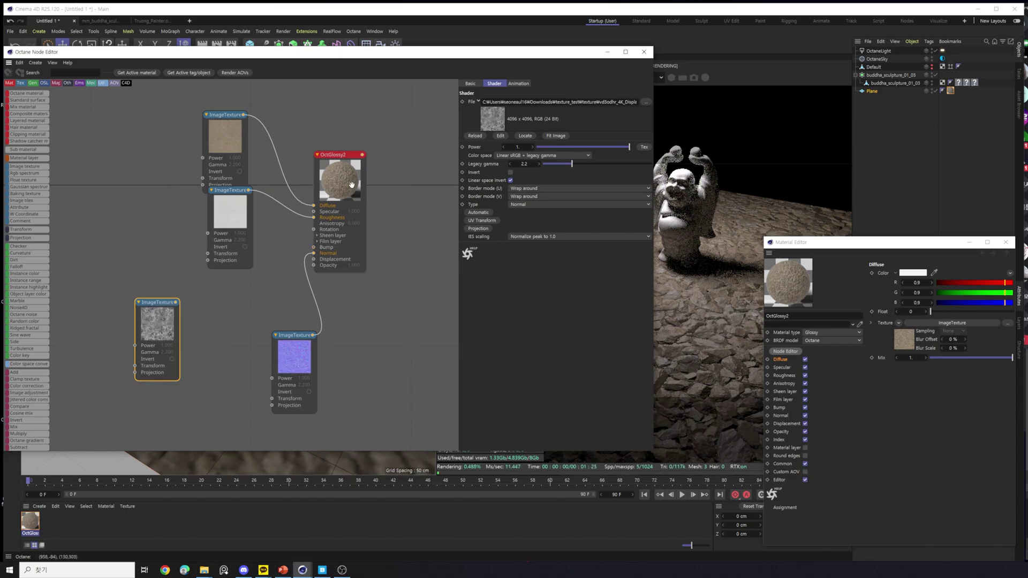
drag(295, 336, 252, 281)
Add a texture displacement node to the material's Displacement input and connect the displacement map image to its Texture input.
click(337, 191)
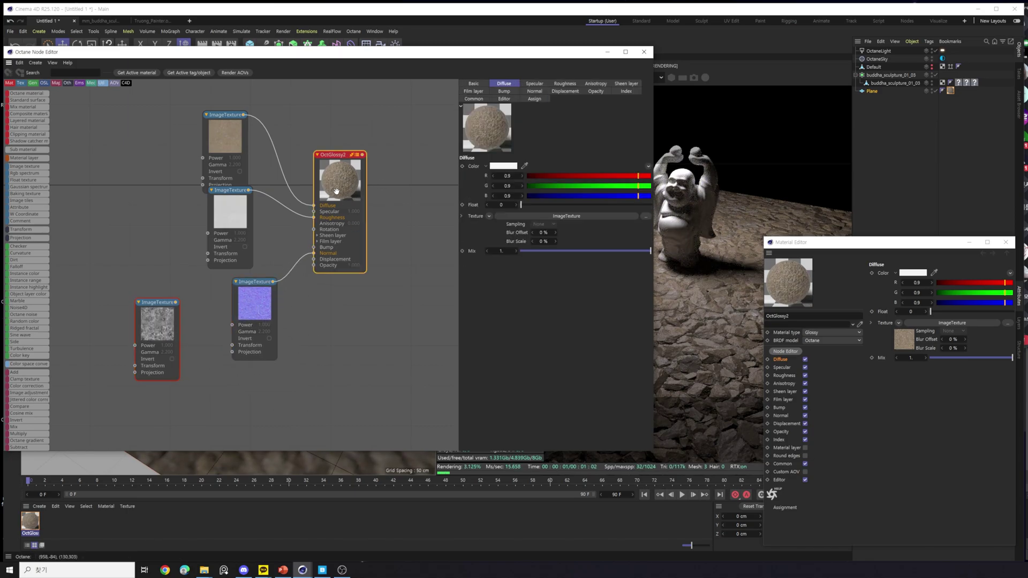
click(565, 92)
click(486, 166)
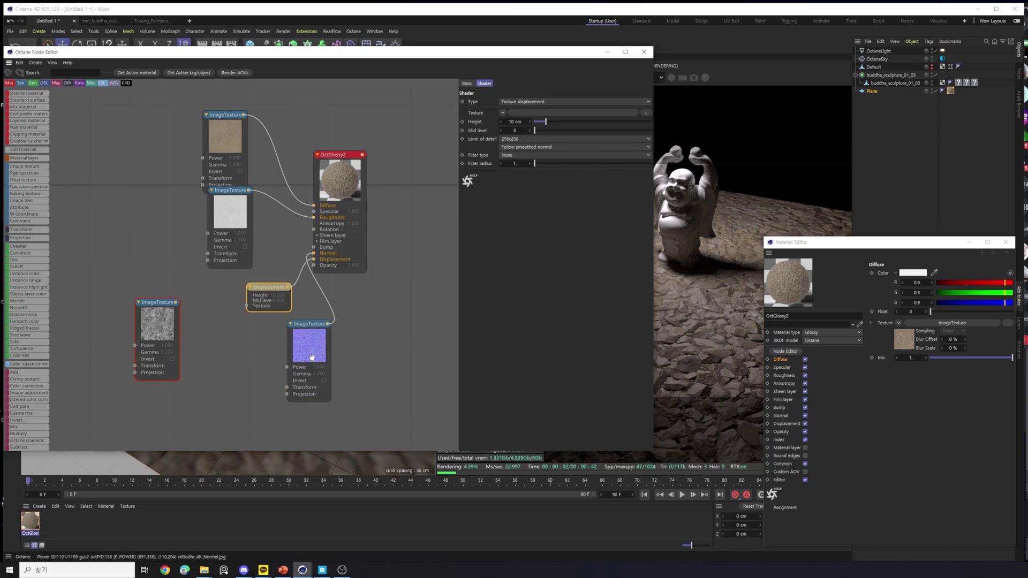
drag(160, 327, 174, 345)
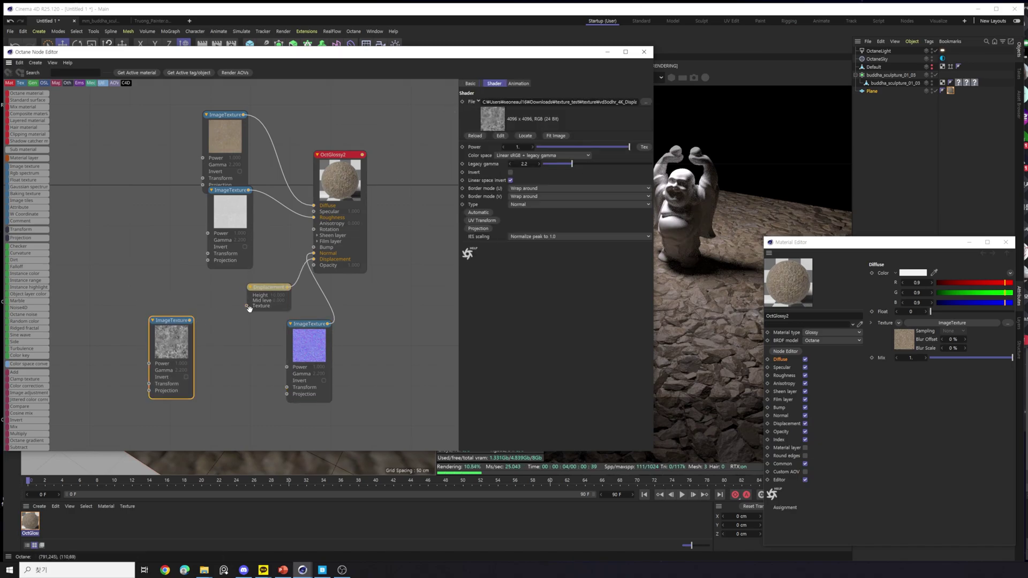
mouse_move(248, 308)
mouse_down()
mouse_move(261, 289)
mouse_move(232, 298)
mouse_up()
drag(178, 337, 161, 336)
drag(239, 308, 242, 302)
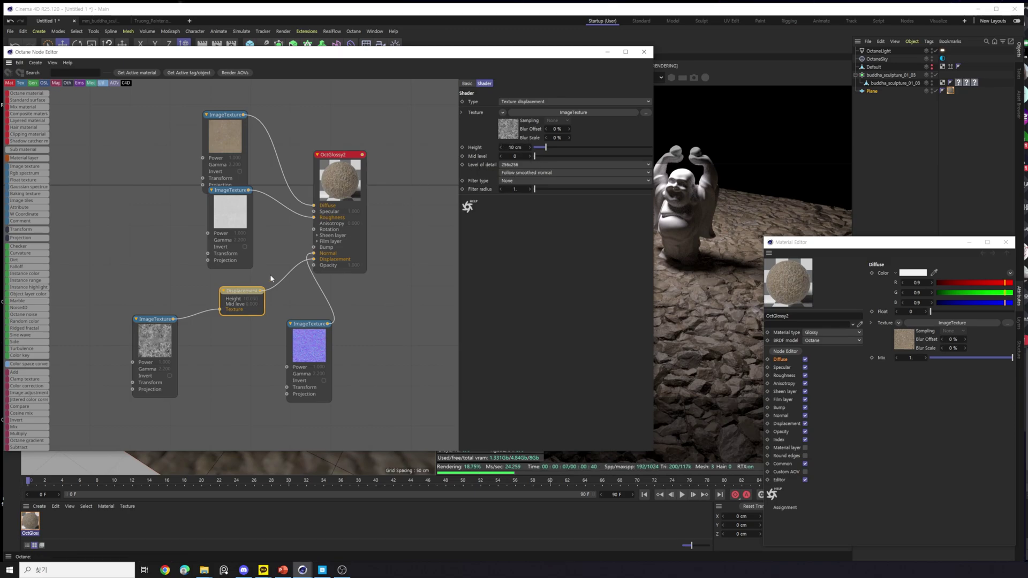
Check the displacement image's resolution and set the displacement node's level of detail to 4096x4096.
click(526, 166)
click(534, 167)
click(177, 359)
drag(606, 102, 638, 102)
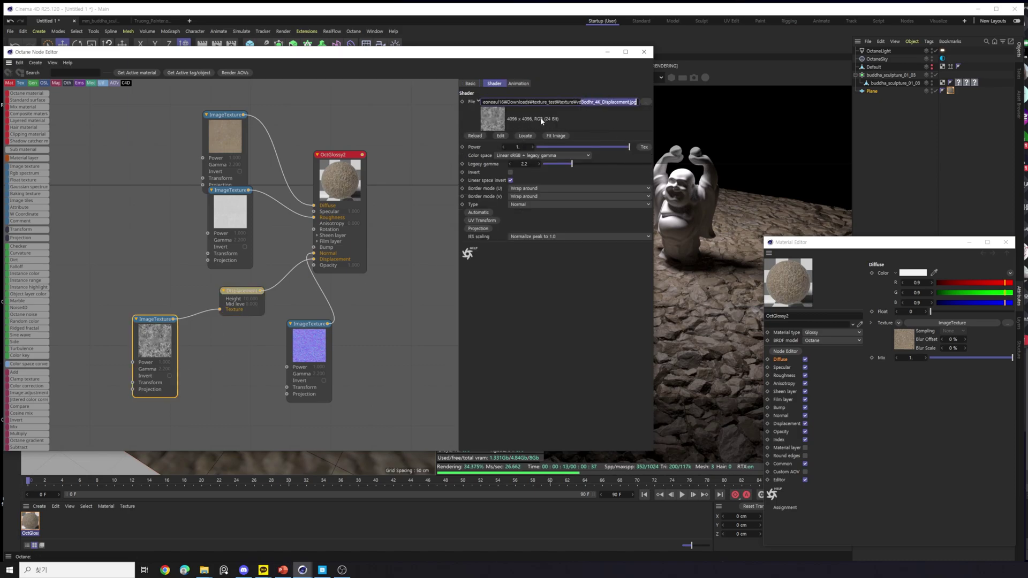
click(241, 302)
click(534, 165)
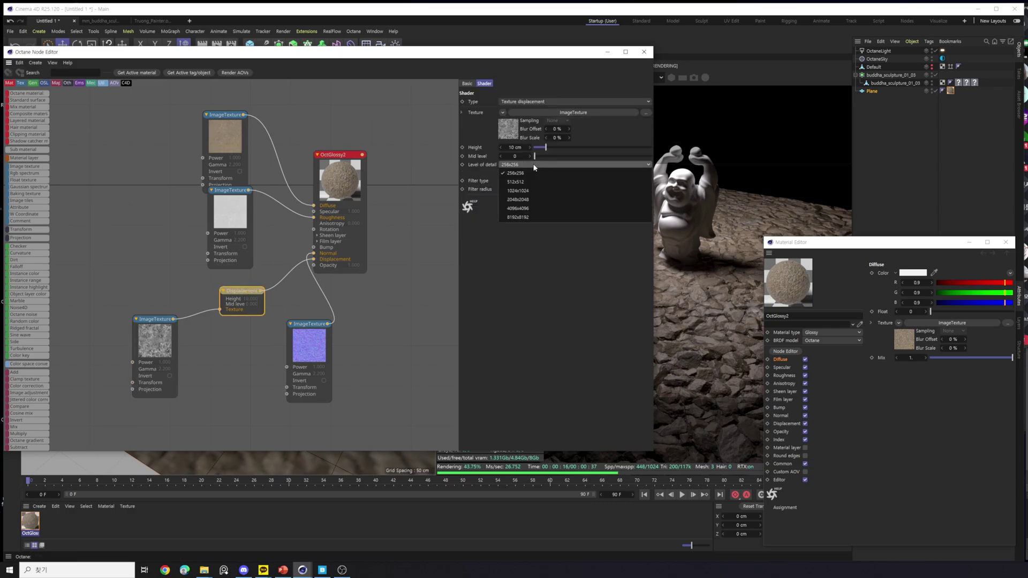
click(134, 350)
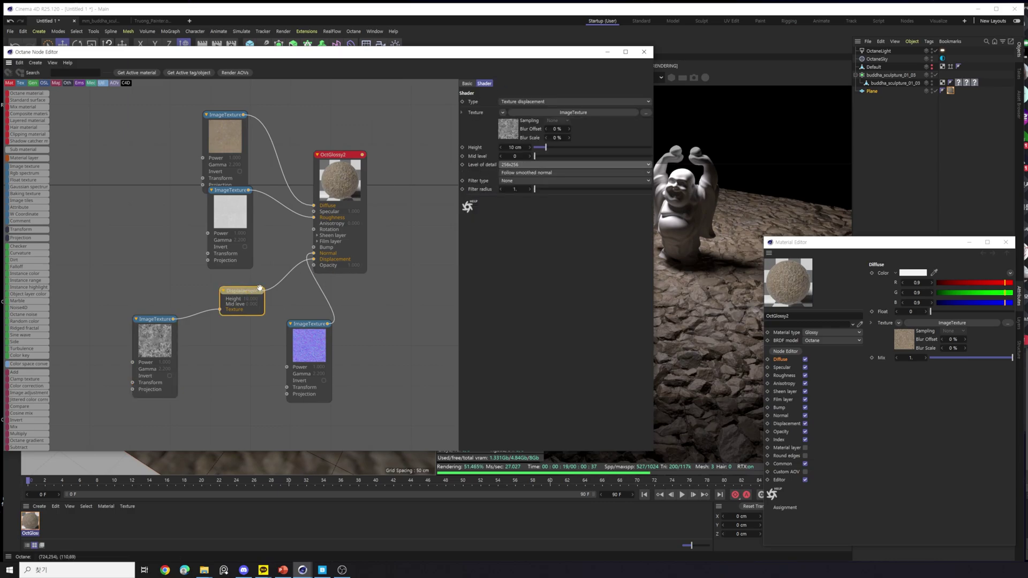
click(547, 165)
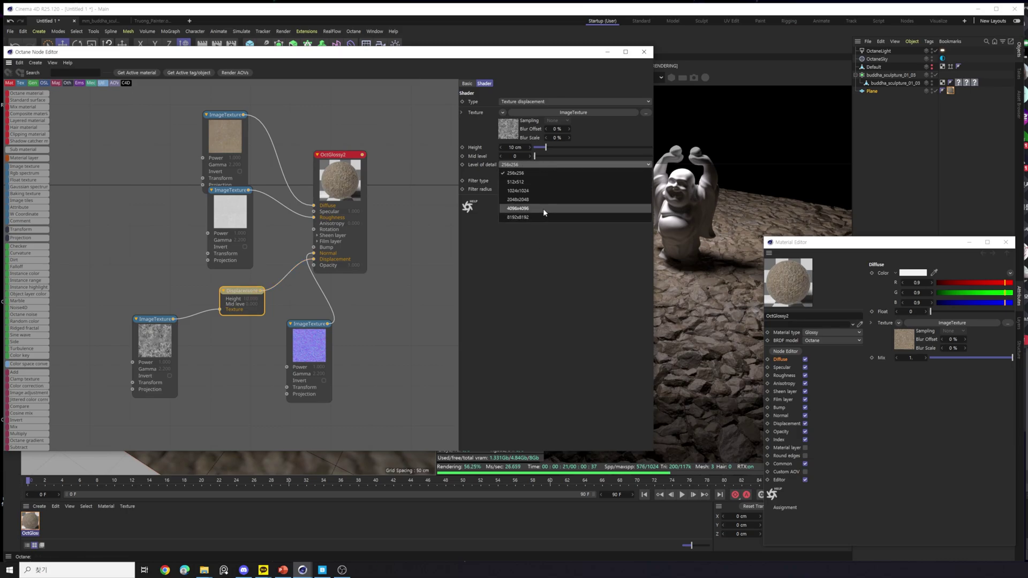
click(543, 208)
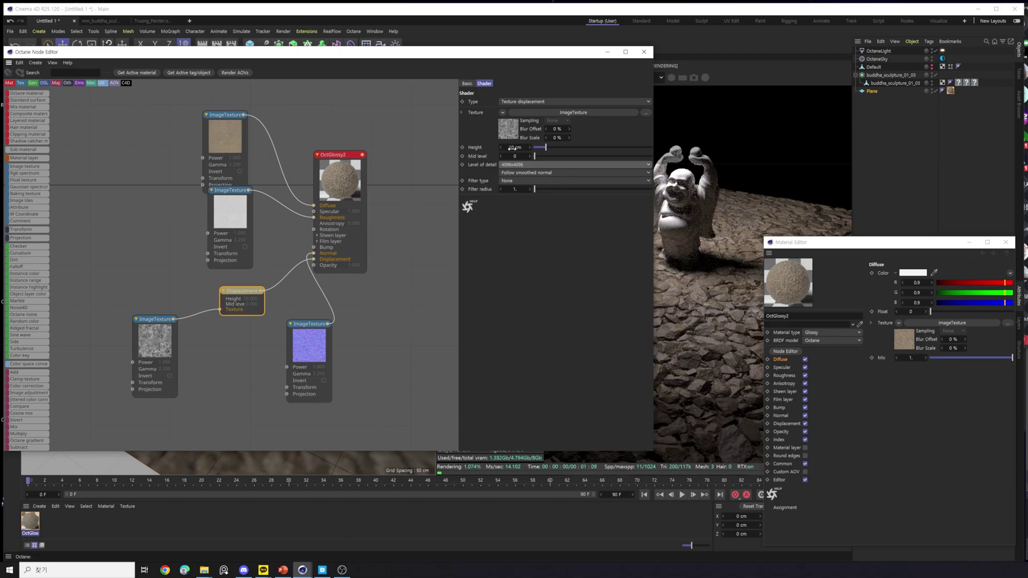
Shrink and reposition the node editor window so the live render of the ground stays in view.
drag(556, 52, 670, 150)
drag(768, 143, 548, 316)
drag(443, 323, 890, 51)
drag(996, 276, 900, 306)
drag(696, 49, 244, 89)
middle_drag(232, 225, 178, 204)
drag(241, 89, 220, 89)
Set the displacement height to 30 cm while viewing the ground plane from a low angle.
alt+drag(329, 367, 291, 367)
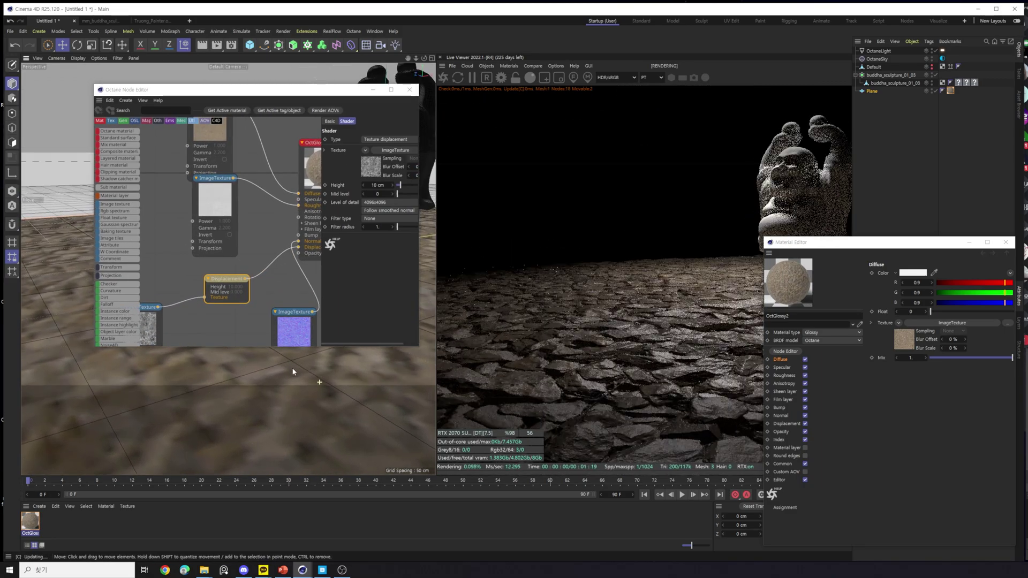
drag(285, 96, 220, 68)
alt+drag(393, 292, 413, 389)
text(30)
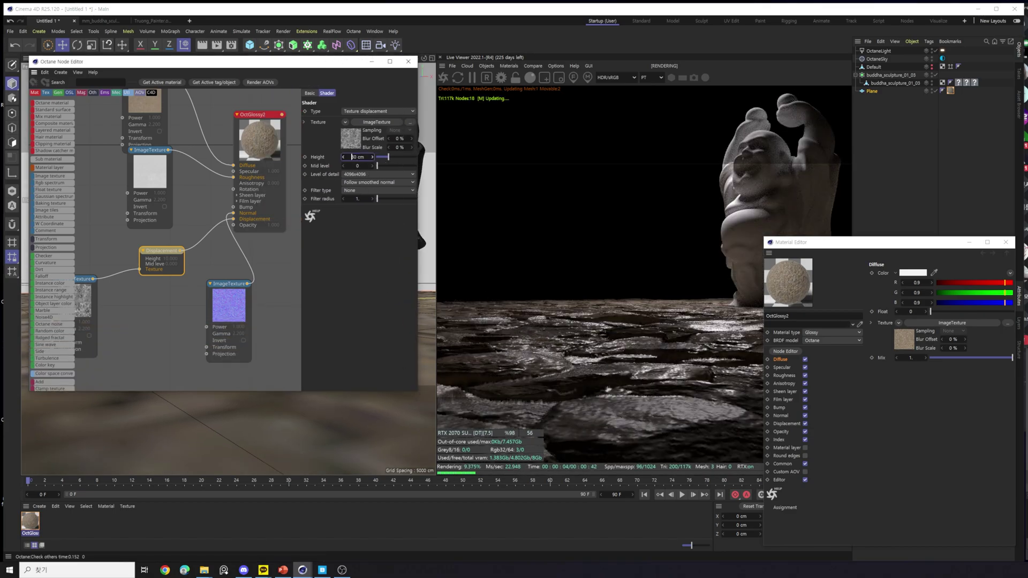
key(Return)
Dismiss the node and material editors and examine the displaced stones around the statue's base from several angles.
alt+drag(287, 443, 249, 467)
click(370, 63)
alt+drag(259, 336, 381, 310)
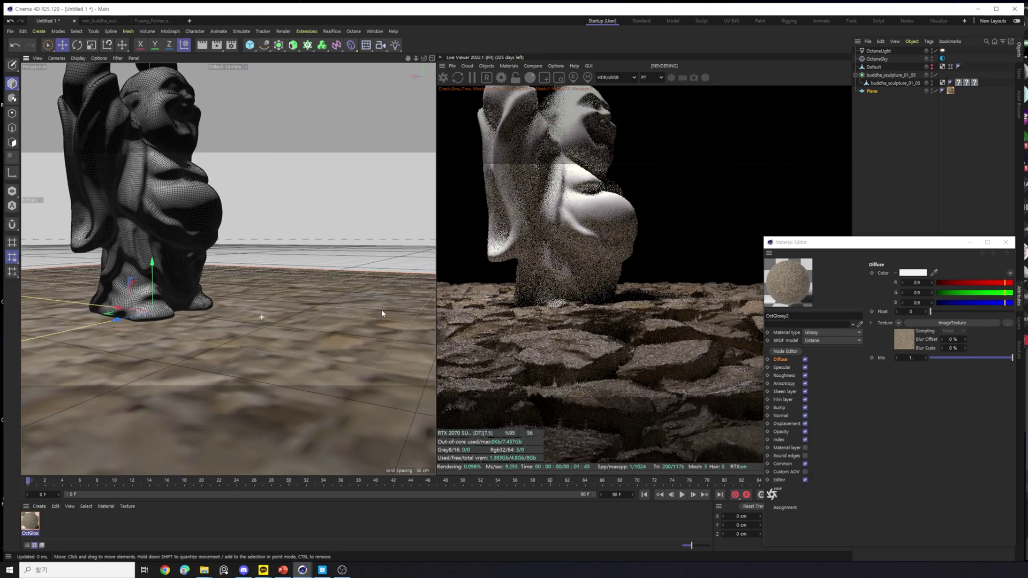
alt+drag(286, 319, 210, 341)
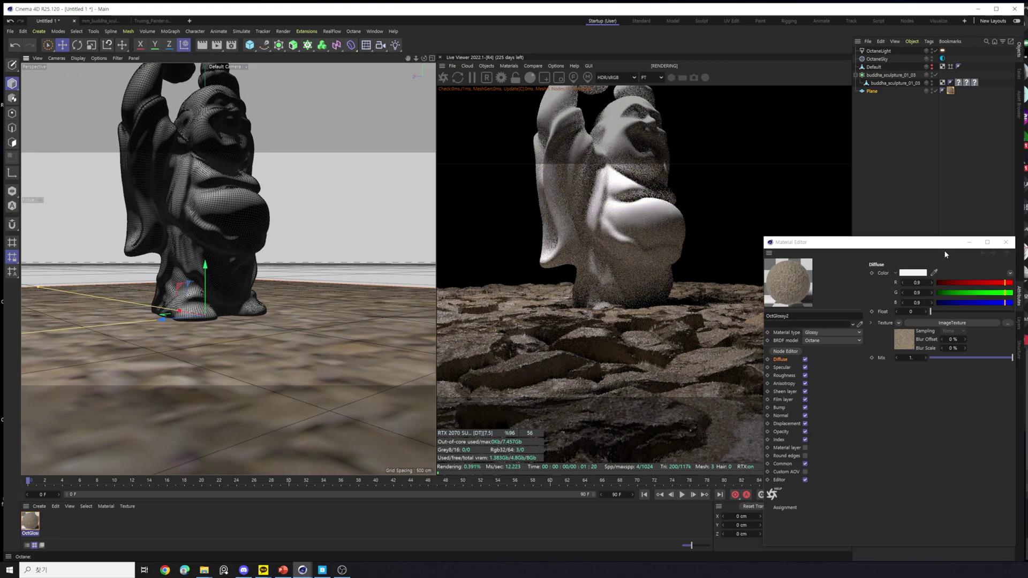
click(1006, 242)
alt+drag(265, 323, 251, 342)
Reopen the stone material, set its displacement height to 90 cm, and examine the exaggerated stones around the statue.
double_click(30, 521)
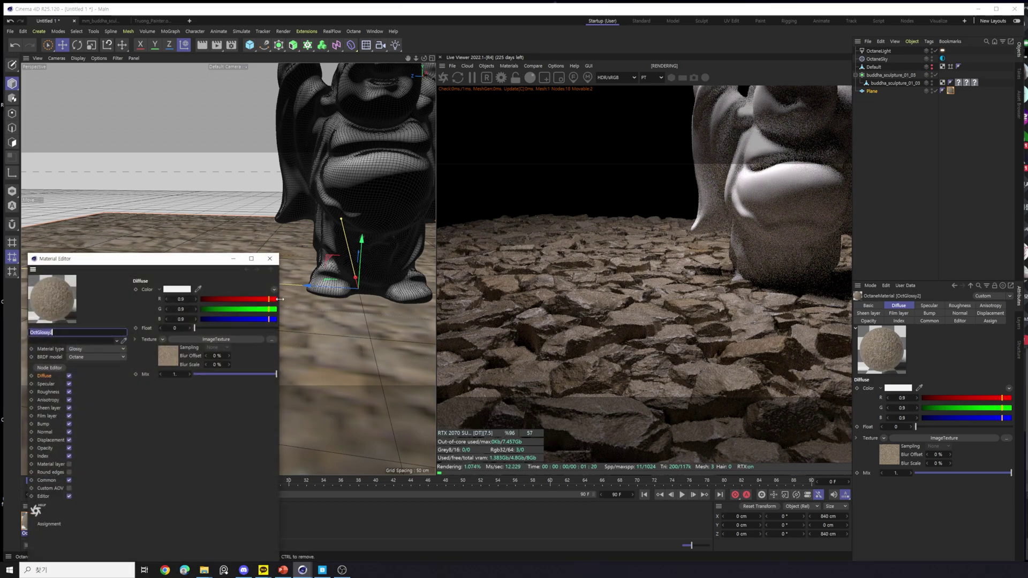
click(43, 456)
click(45, 448)
click(50, 440)
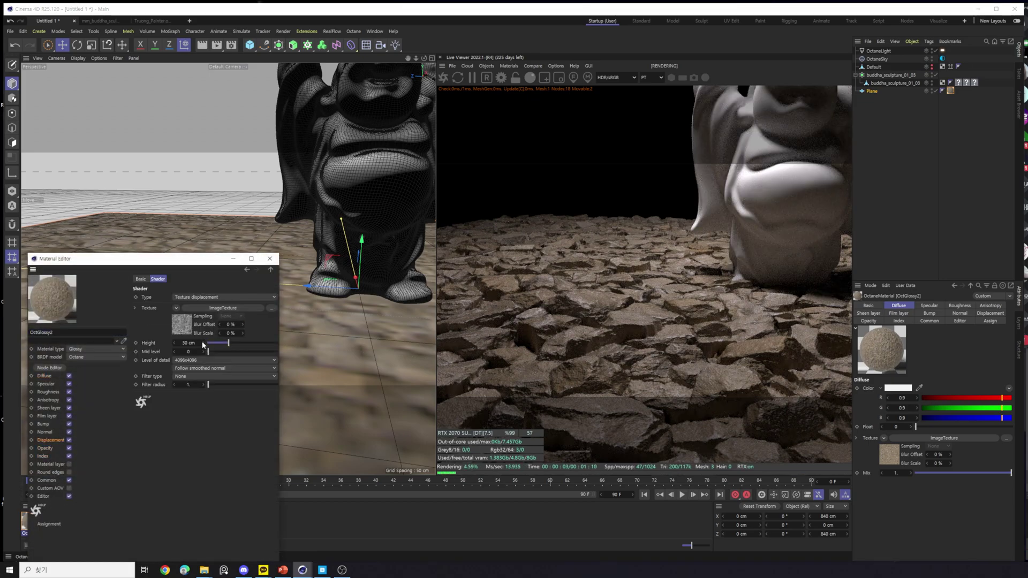
text(90)
key(Return)
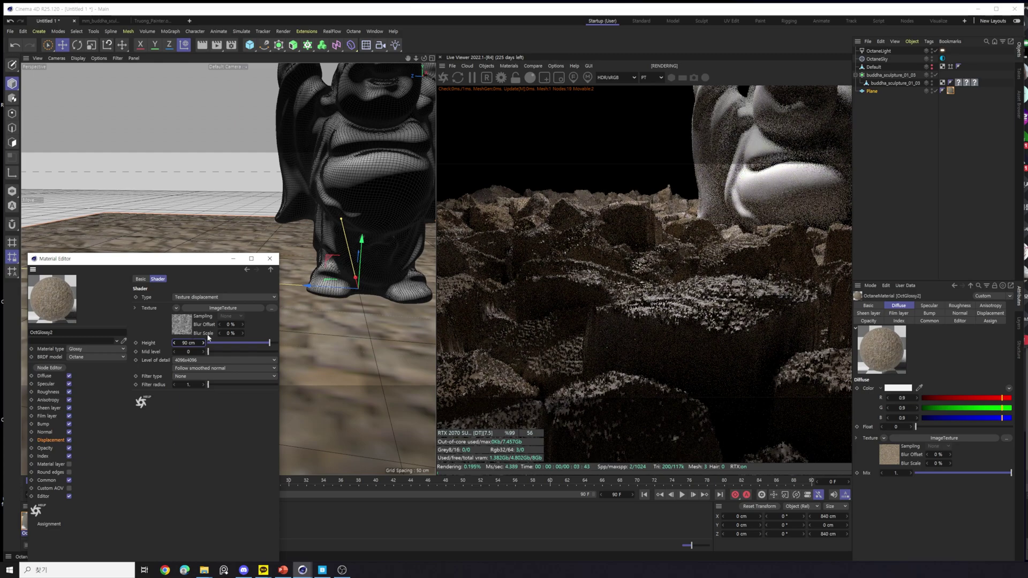
alt+right_drag(336, 336, 290, 380)
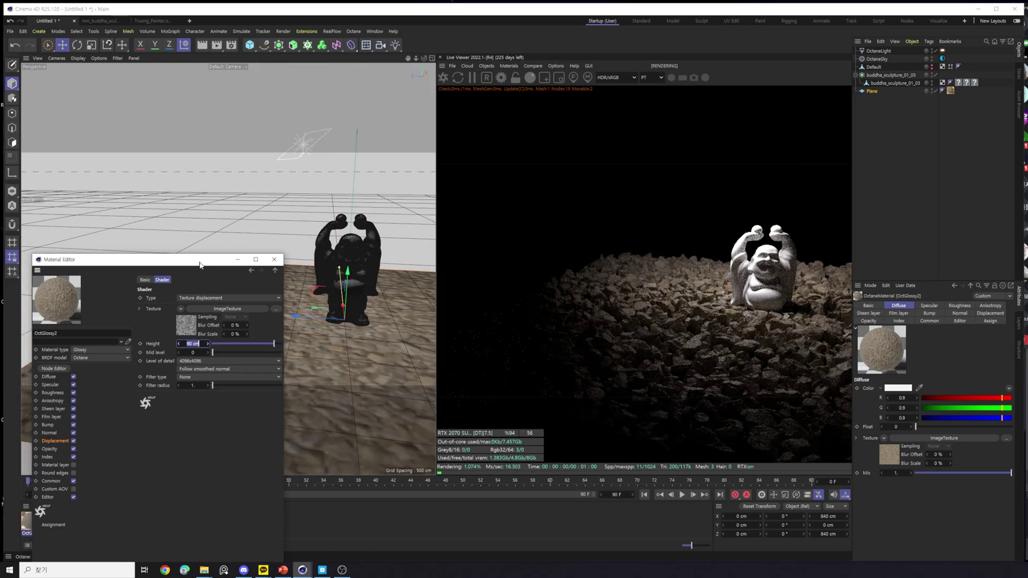
drag(214, 258, 498, 368)
alt+right_drag(303, 327, 179, 330)
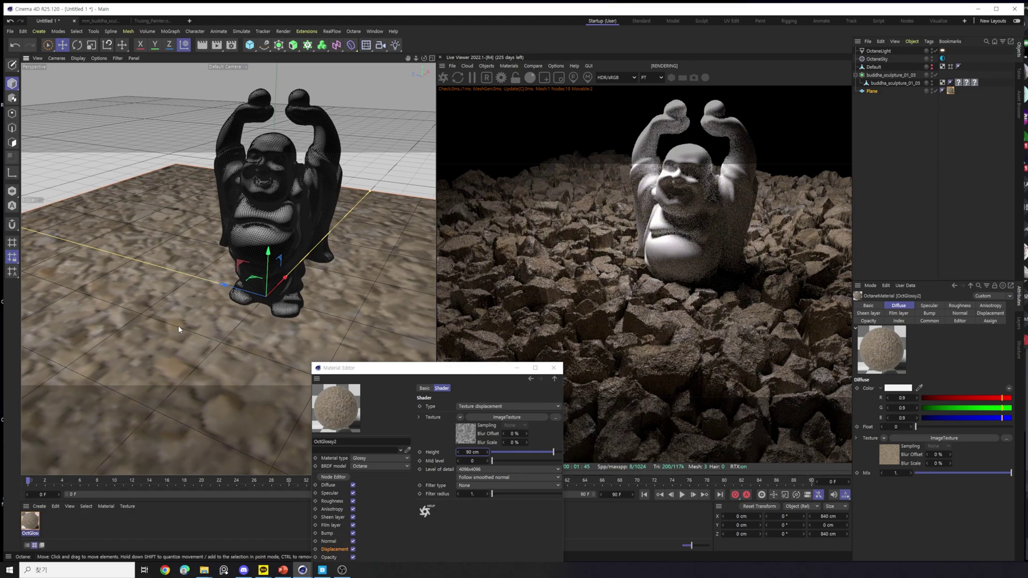
alt+drag(294, 310, 371, 238)
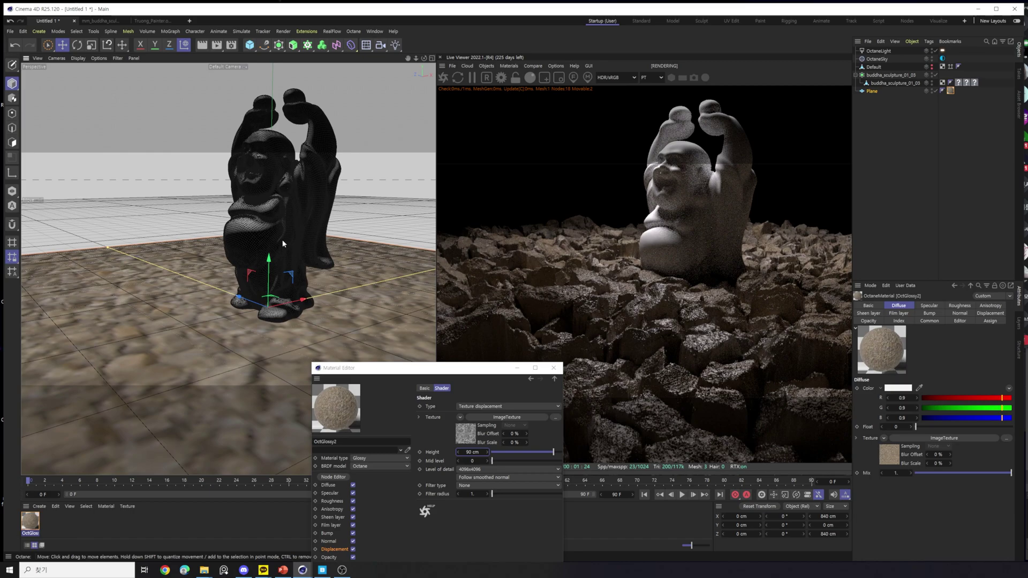
Set the material's displacement height to 20 cm and move the material editor aside.
click(472, 451)
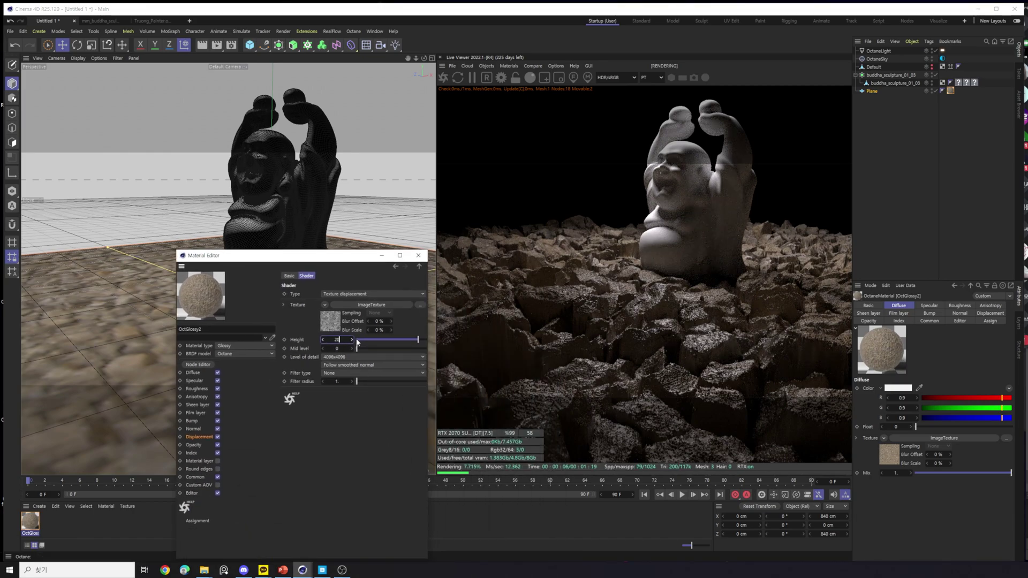
key(Return)
drag(331, 255, 699, 149)
Enlarge the node editor, arrange the displacement and normal map nodes below the roughness node, and dismiss the editor windows.
click(566, 258)
drag(416, 390, 576, 436)
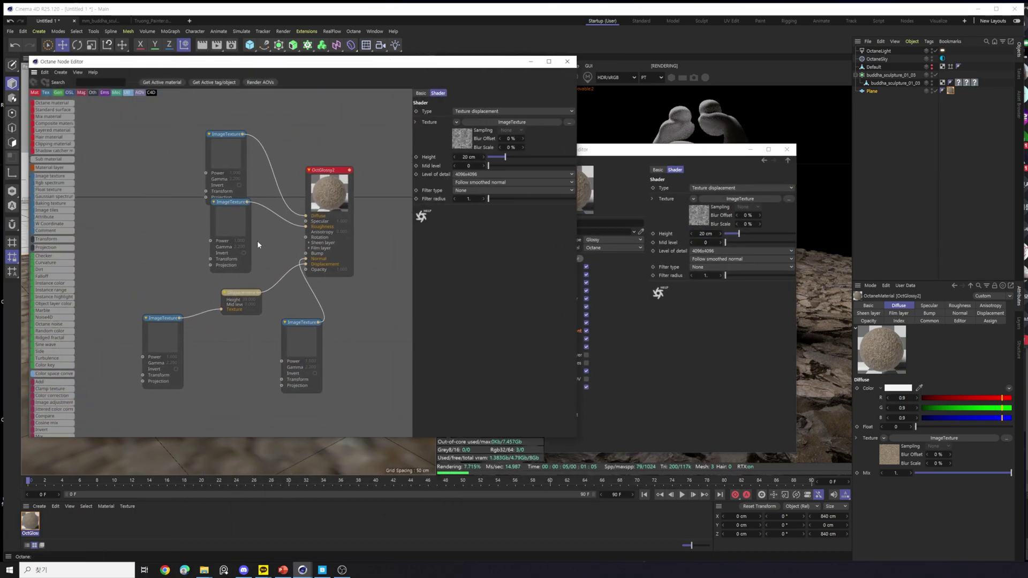
drag(158, 323, 174, 302)
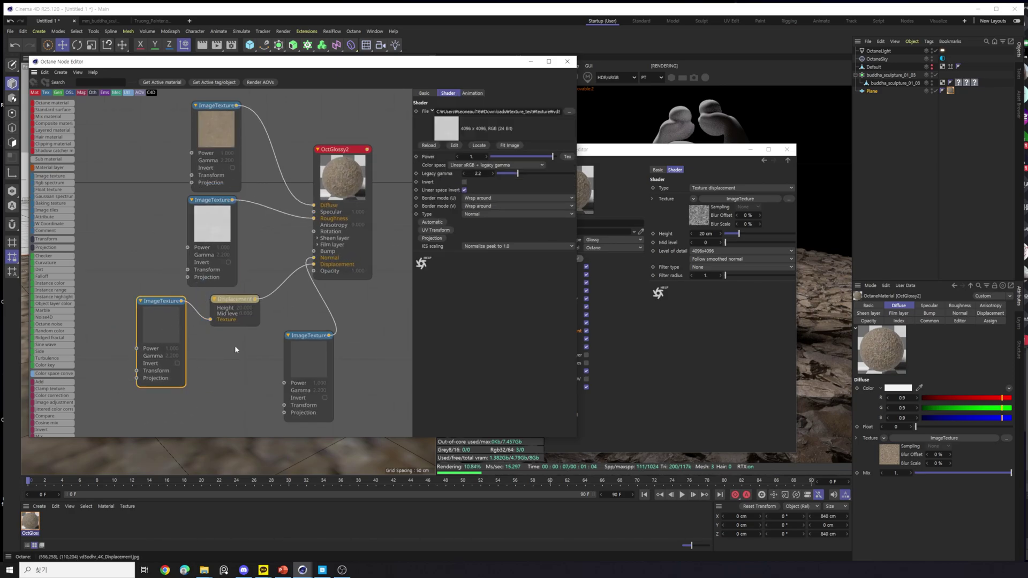
drag(309, 335, 227, 338)
click(567, 61)
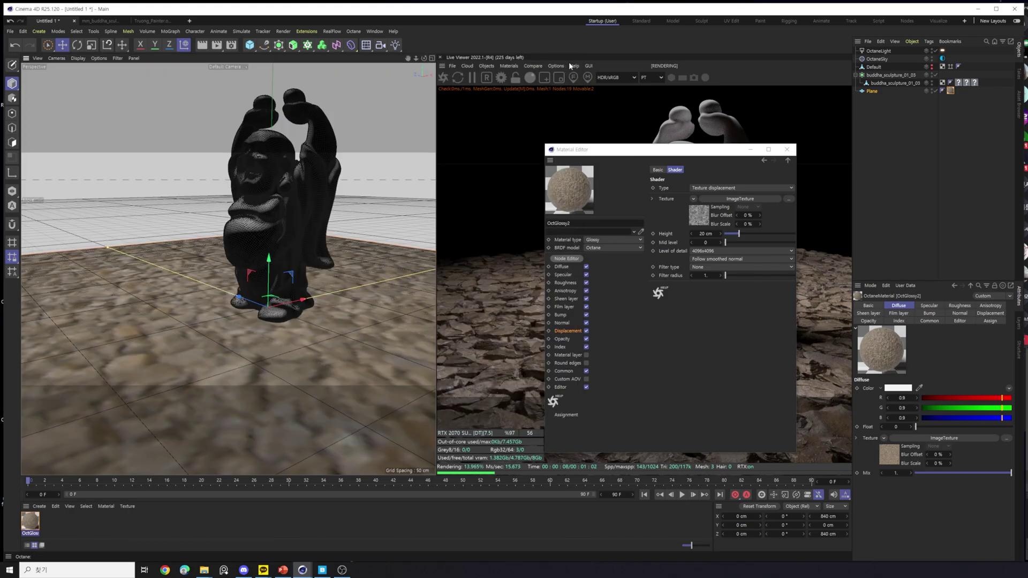
click(754, 151)
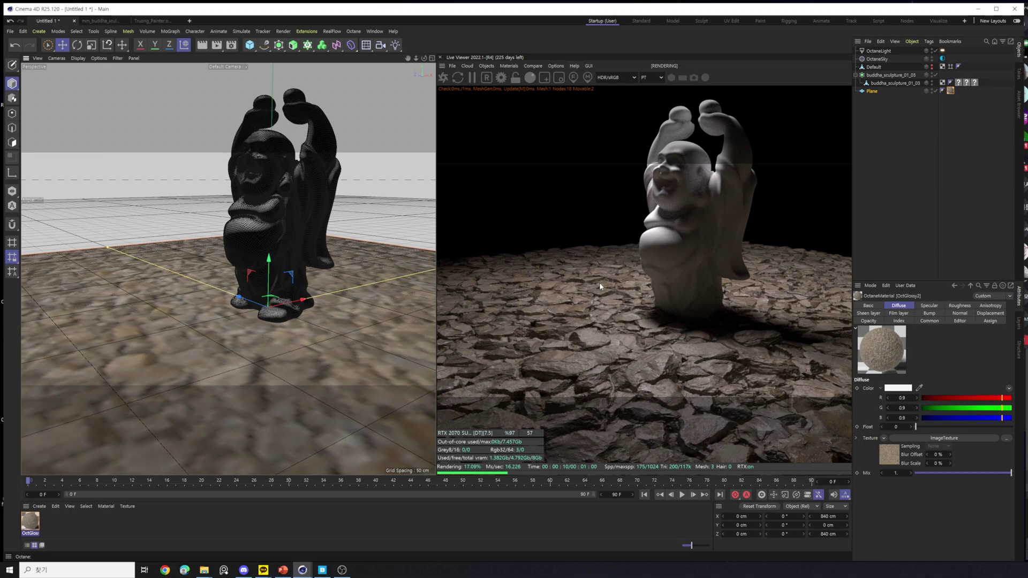
Open the image texture settings of the OctaneSky object's environment tag.
click(878, 59)
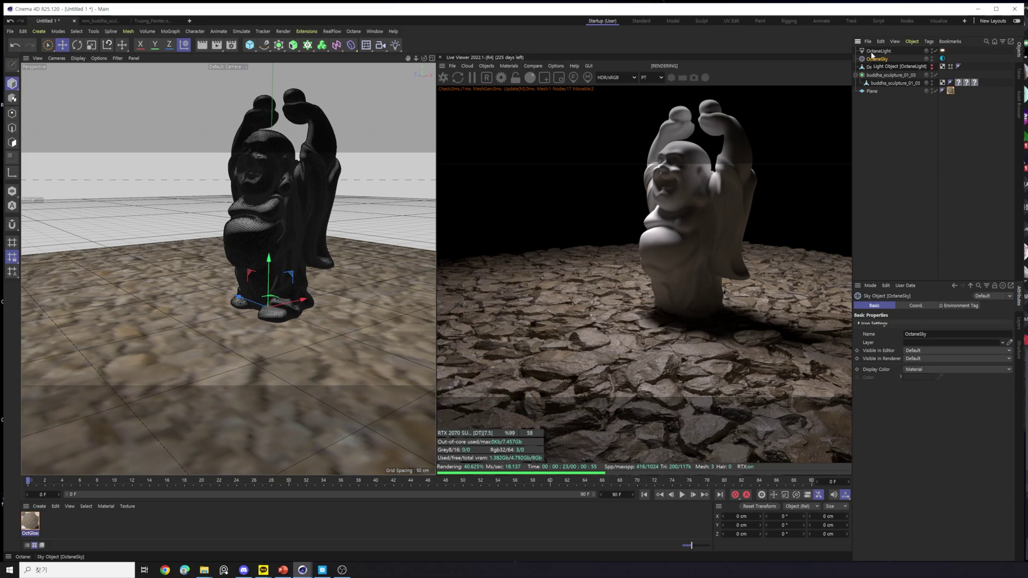
click(942, 59)
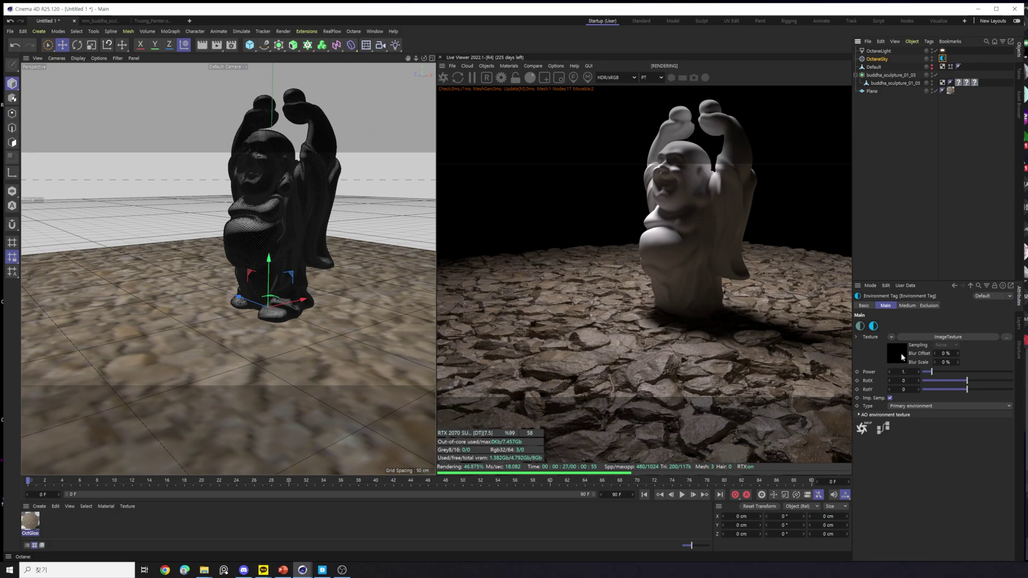
click(900, 352)
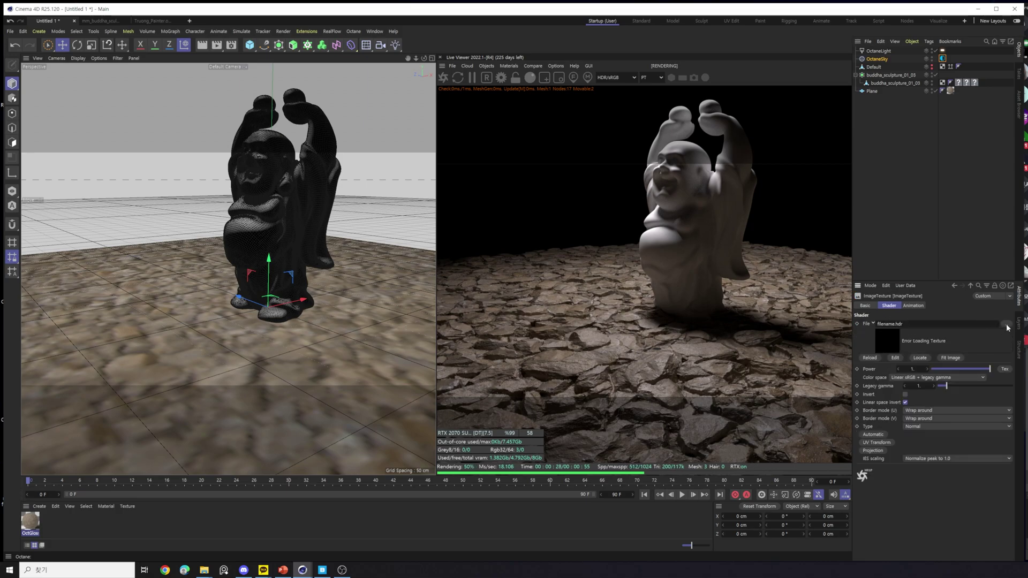
Switch to File Explorer and locate the 32bit environment image in the texture2 folder's 8비트&32비트 subfolder.
mouse_move(204, 570)
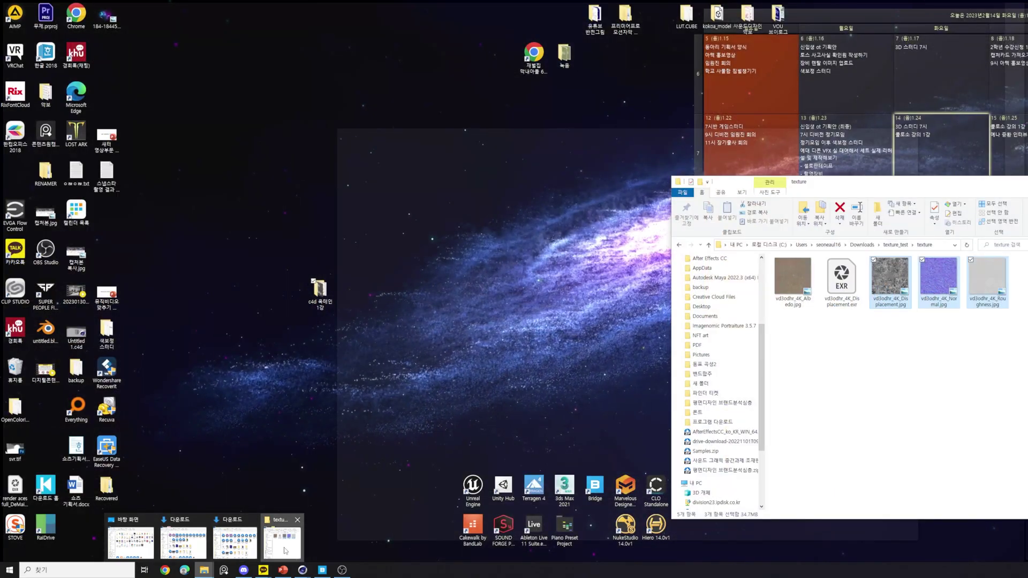
click(150, 541)
key(BackSpace)
double_click(823, 291)
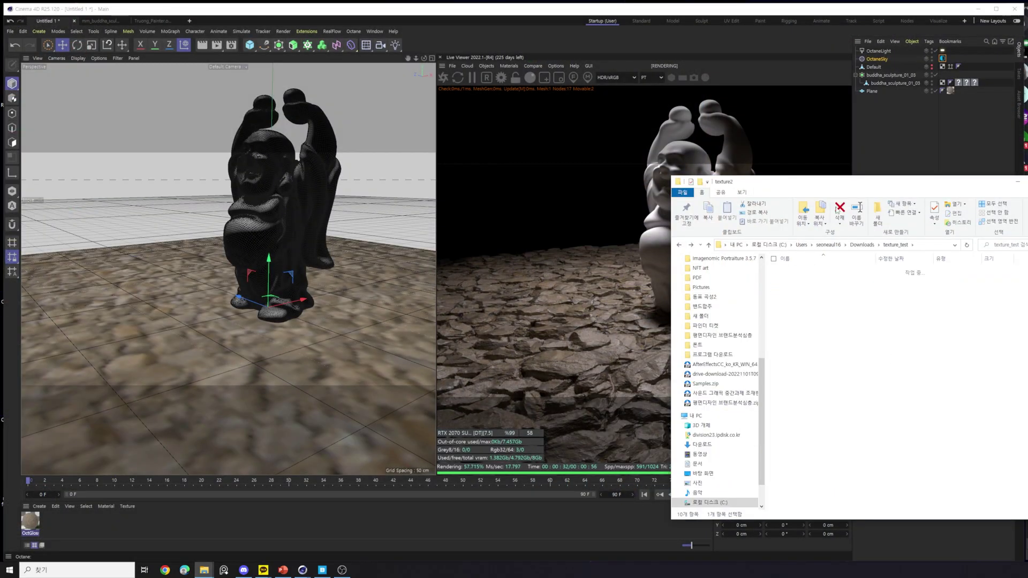
double_click(803, 270)
drag(877, 188, 608, 144)
click(574, 239)
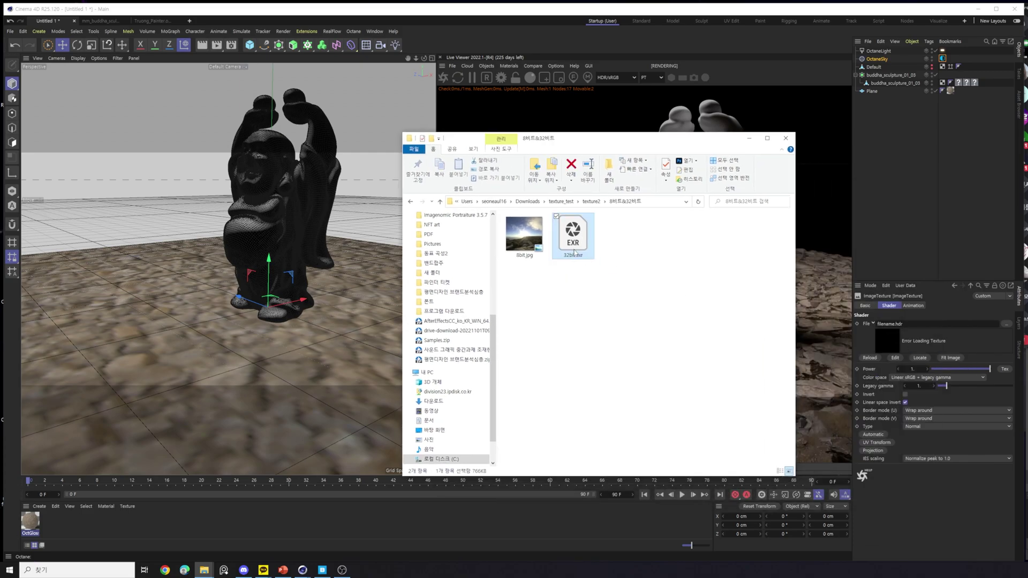
Return to Cinema 4D, review the OctaneSky's environment tag, and delete the OctaneSky object.
click(965, 317)
click(878, 60)
click(943, 59)
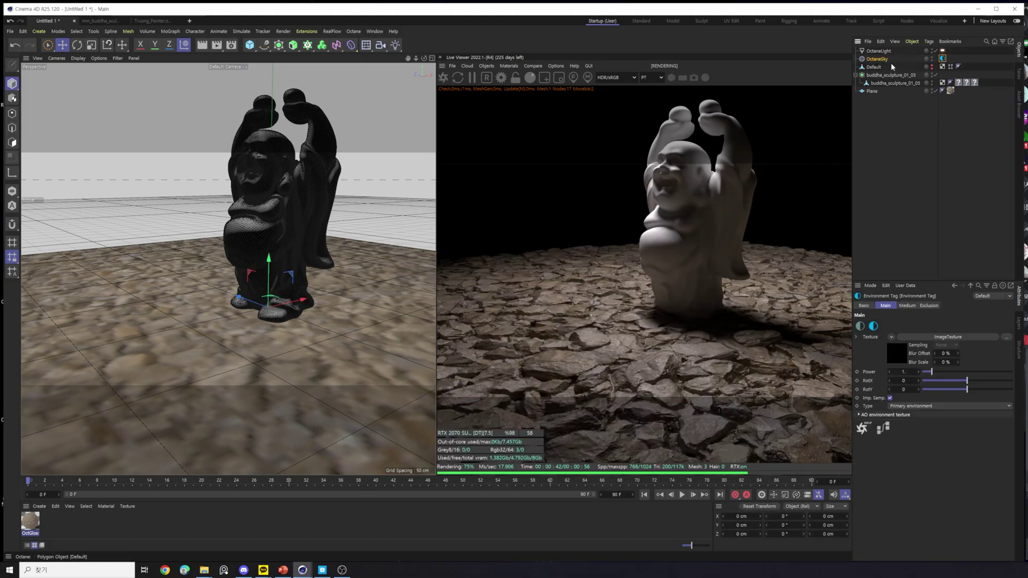
click(877, 59)
key(Delete)
Add an Octane HDRI environment to the scene and open the image texture settings of its environment tag.
click(486, 66)
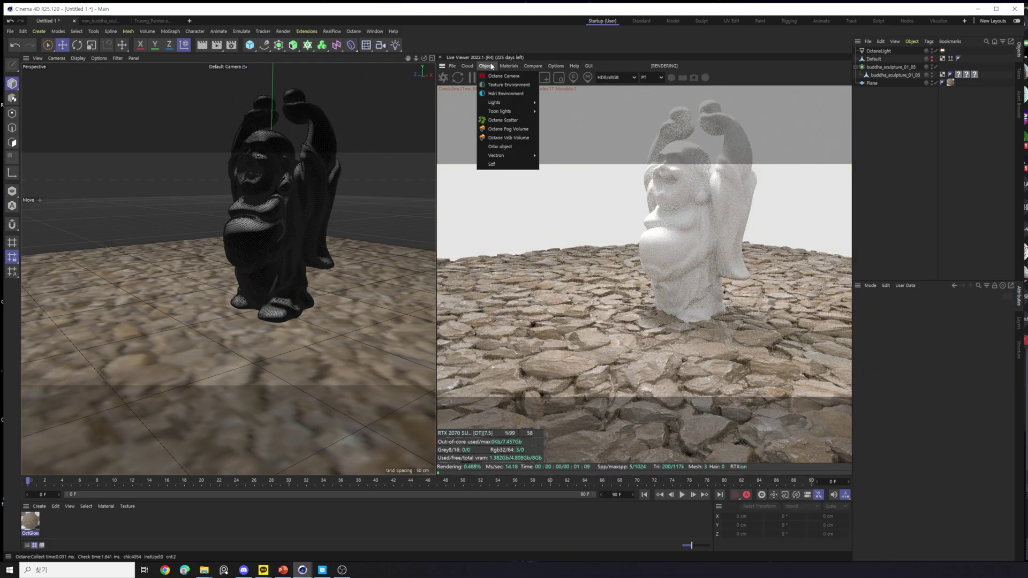
click(522, 94)
click(943, 50)
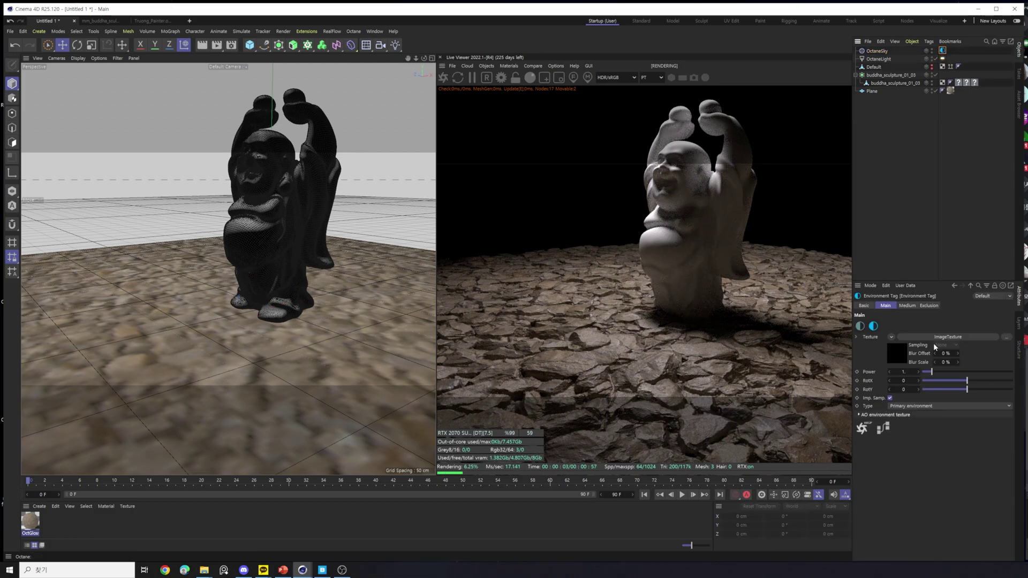
click(900, 352)
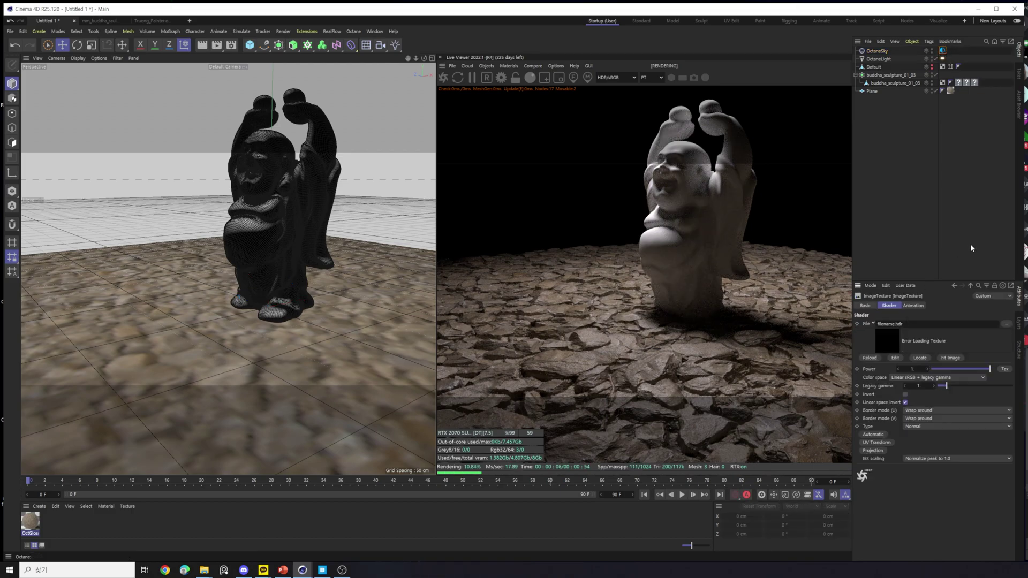
click(1006, 324)
drag(378, 25, 701, 113)
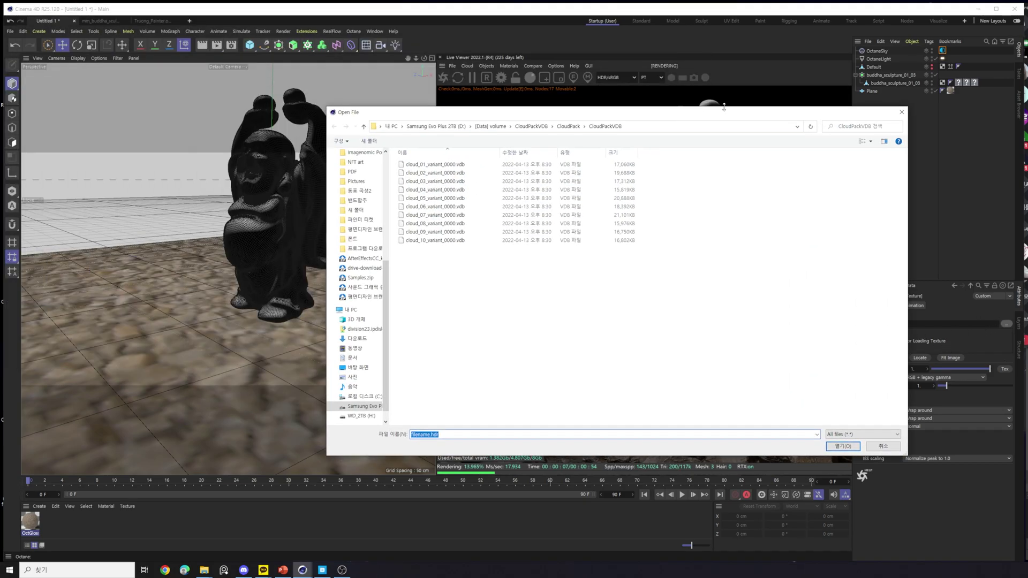
click(902, 113)
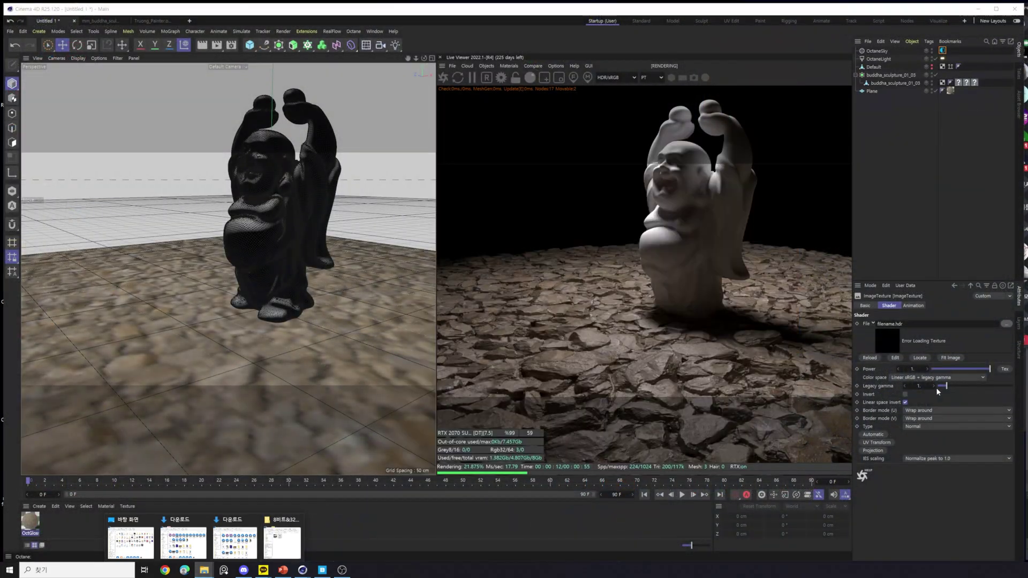
click(1006, 324)
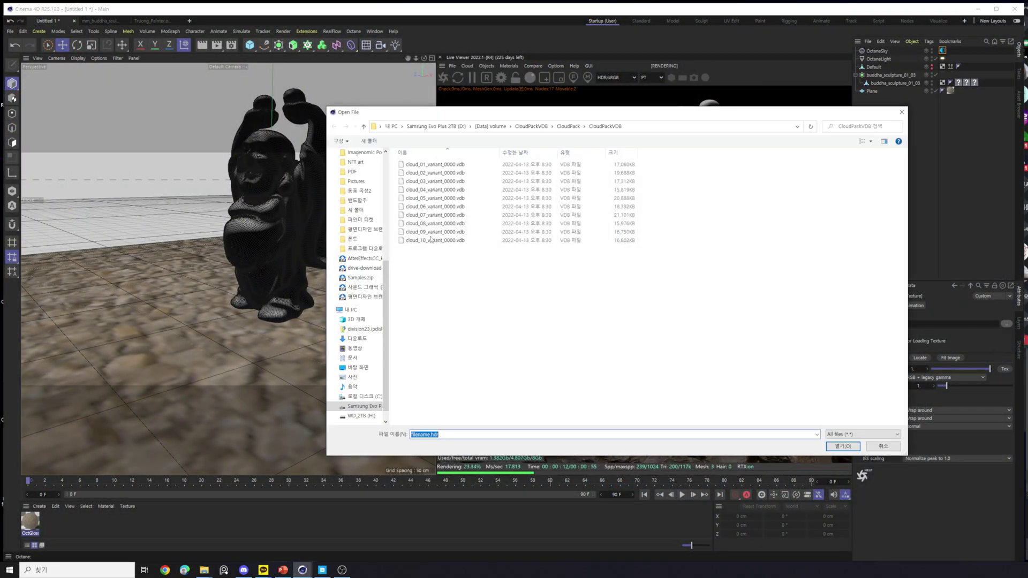
click(901, 113)
Load 32bit.exr from the 8비트&32비트 folder in File Explorer into the OctaneSky's environment image texture.
mouse_move(204, 569)
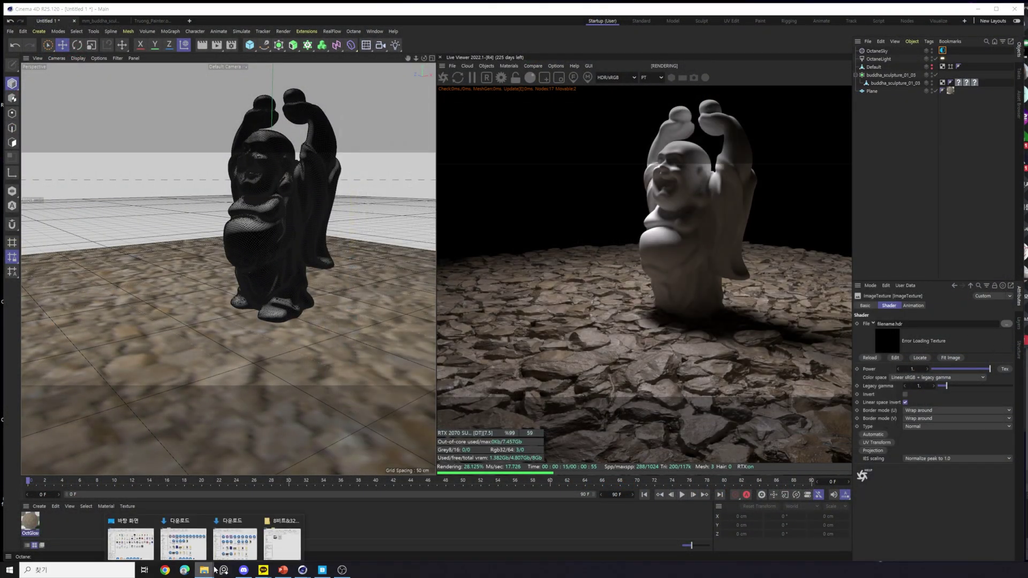
click(278, 544)
drag(860, 333, 940, 344)
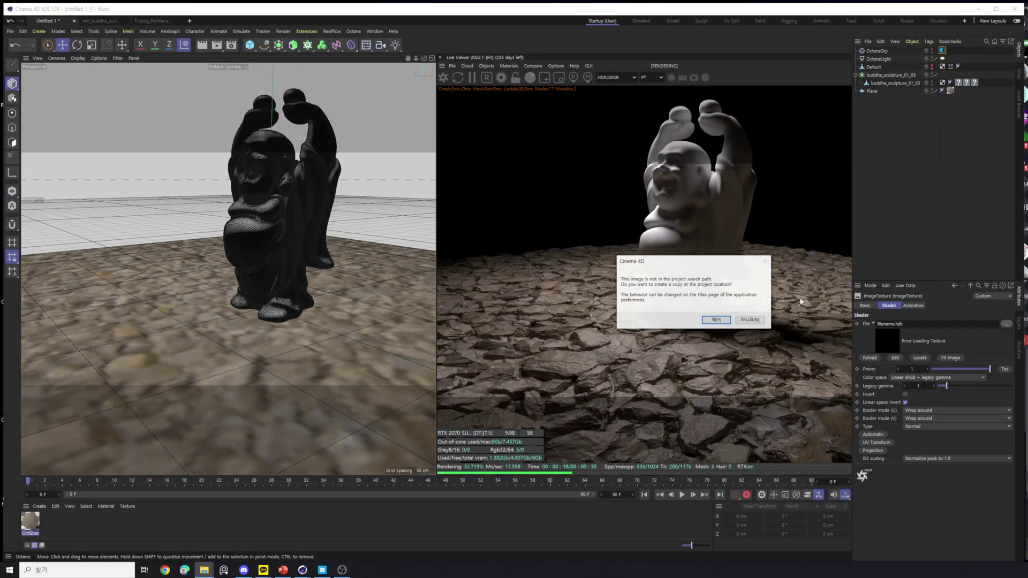
key(Return)
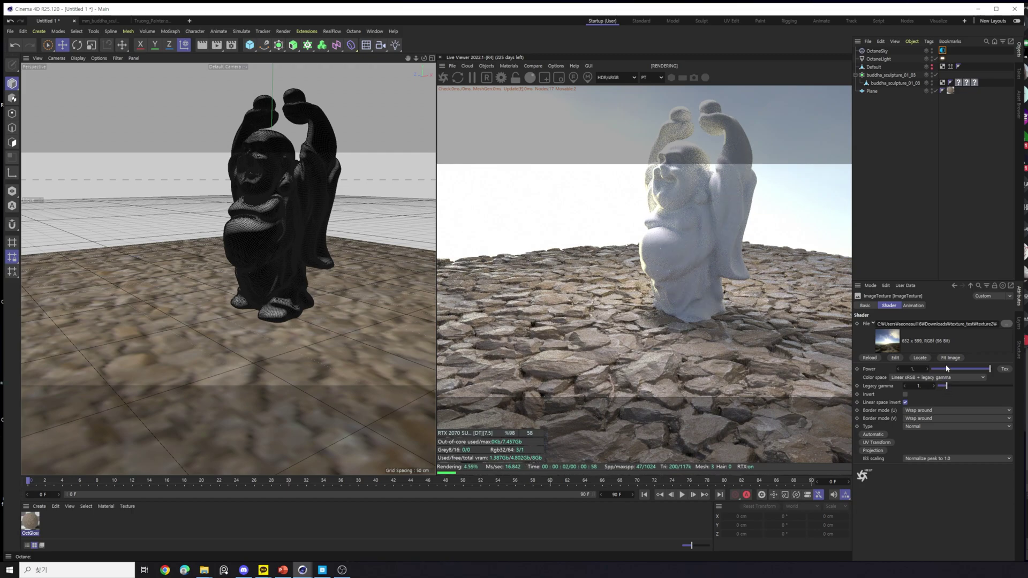
Check the properties of 32bit.exr in File Explorer, and inspect the lit buddha sculpture back in Cinema 4D.
click(944, 50)
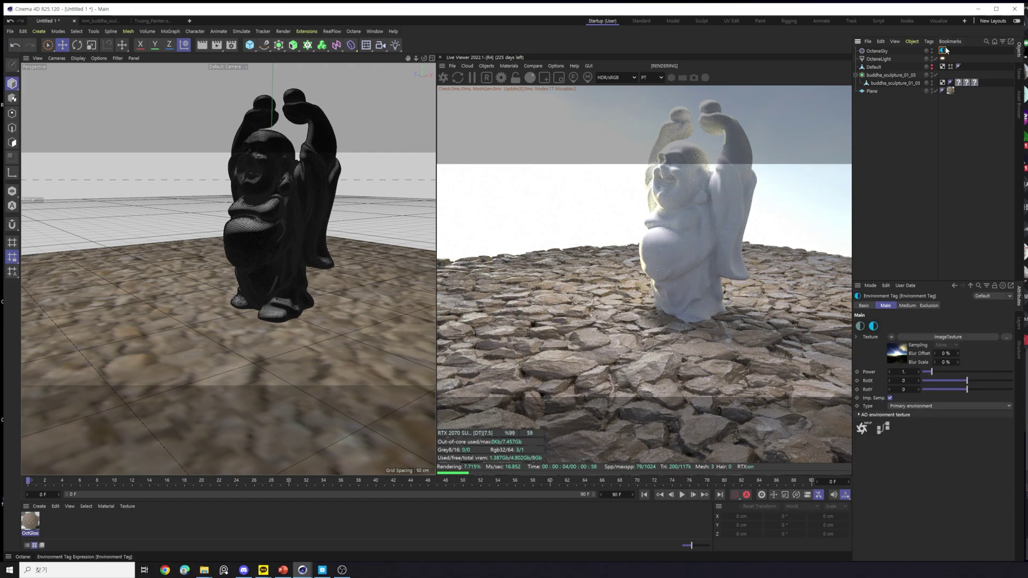
click(893, 358)
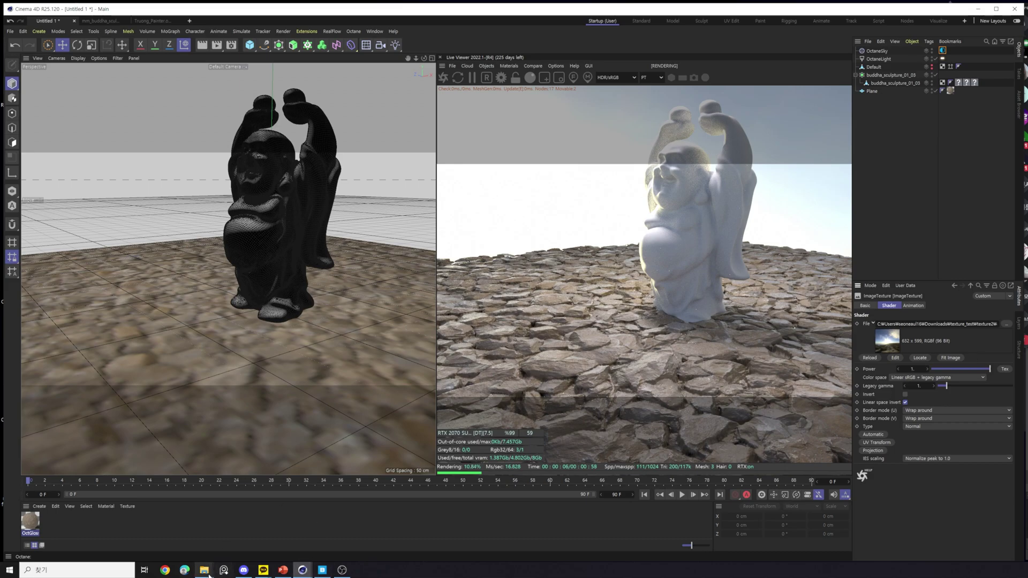
click(231, 527)
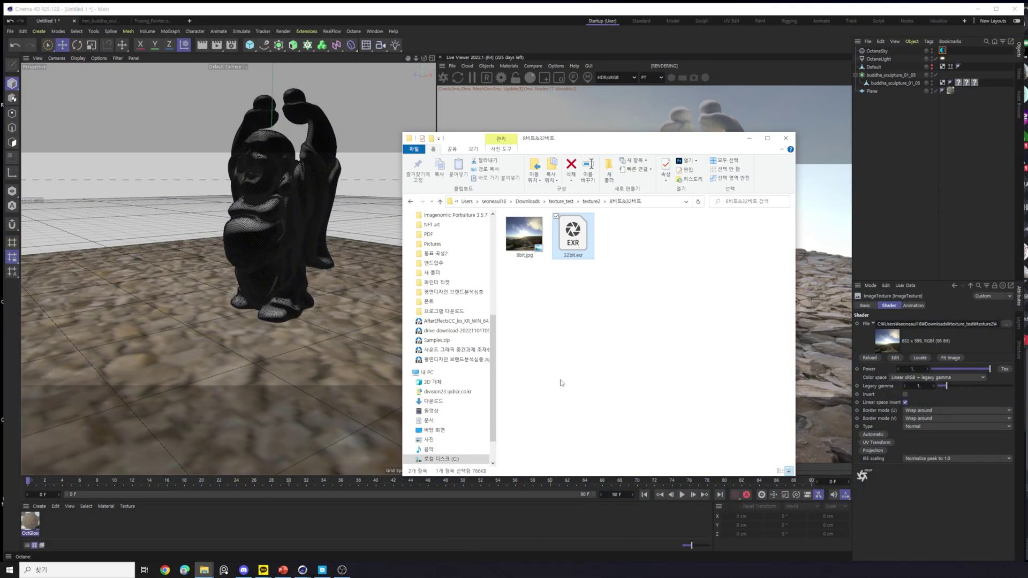
right_click(578, 242)
click(482, 451)
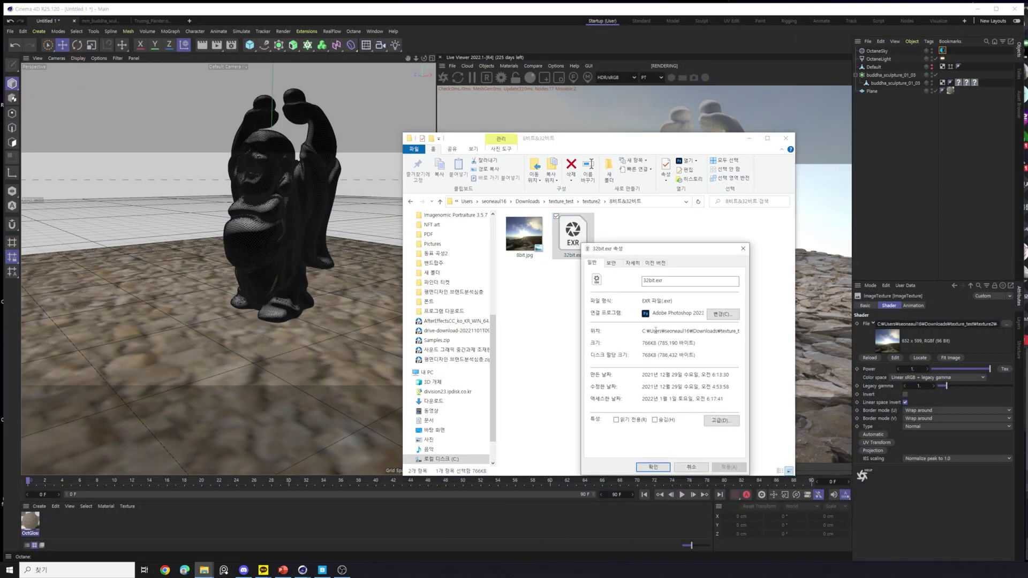
click(612, 263)
click(742, 249)
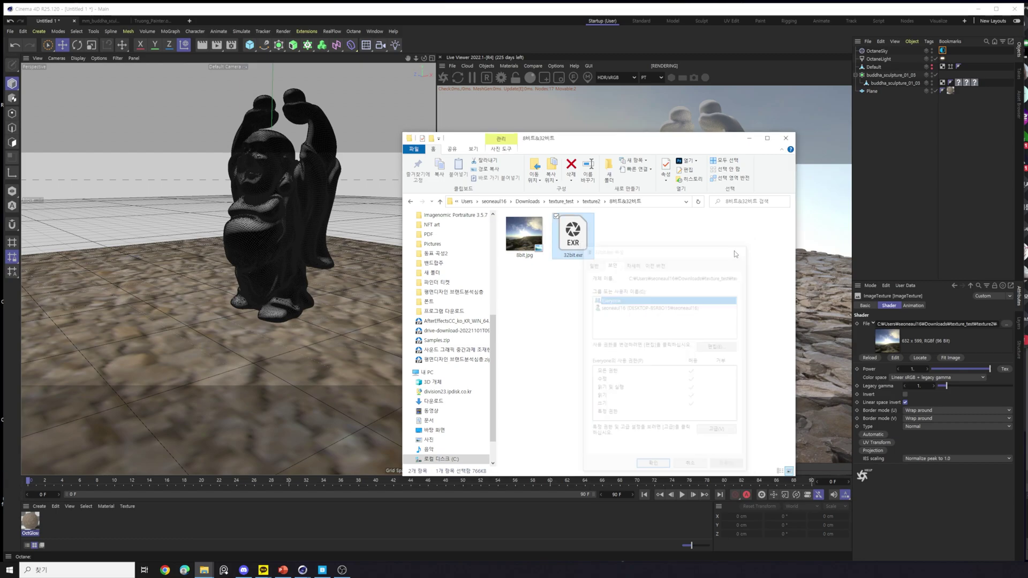
click(749, 138)
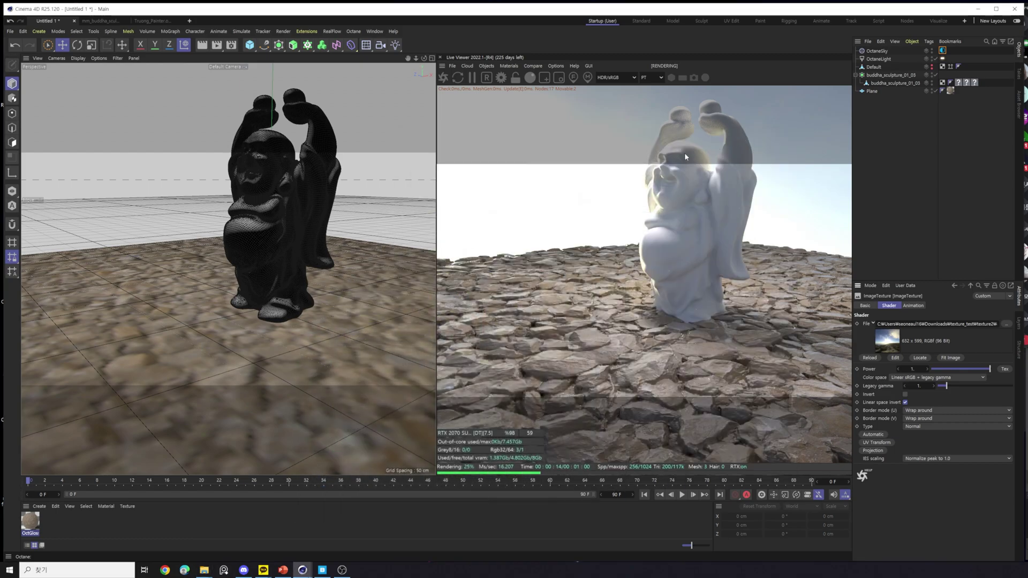
scroll(285, 307, down, 6)
alt+drag(283, 307, 413, 264)
alt+drag(246, 257, 279, 466)
Switch to a guest Chrome window, search Google for "hdri heaven", and open Poly Haven's HDRIs page.
click(165, 570)
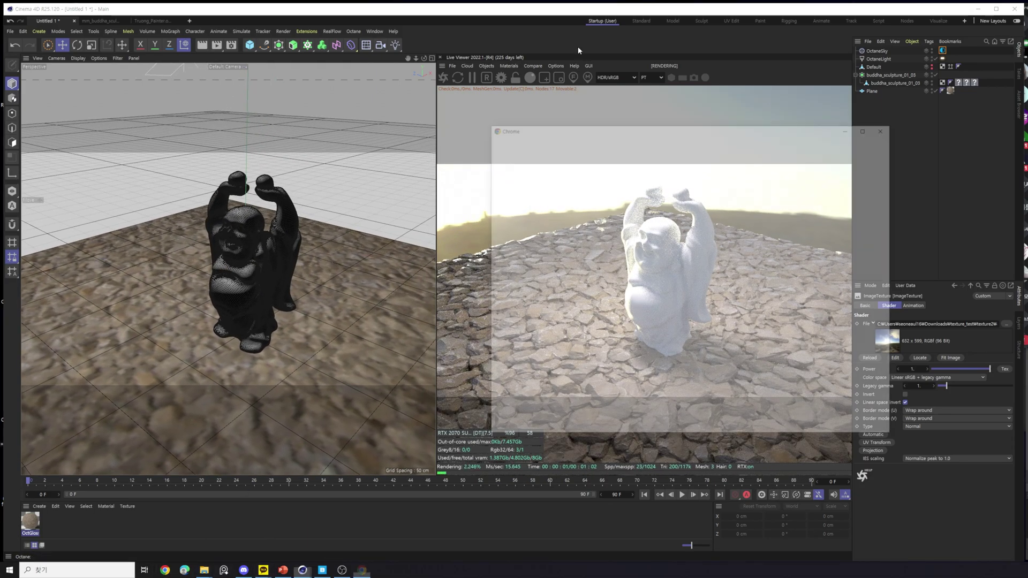
click(464, 400)
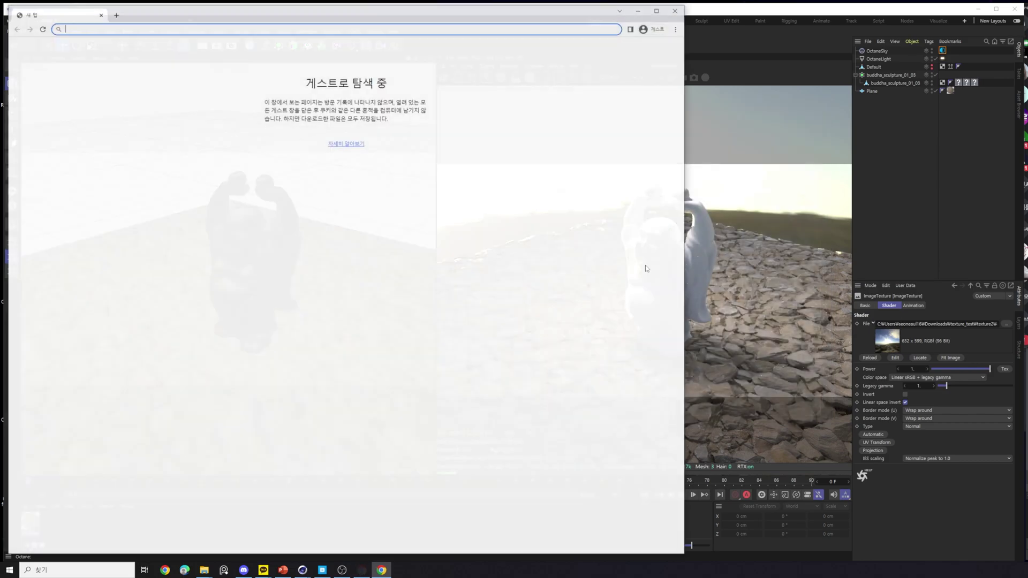
drag(598, 15, 683, 63)
text(hdri heaven)
key(Return)
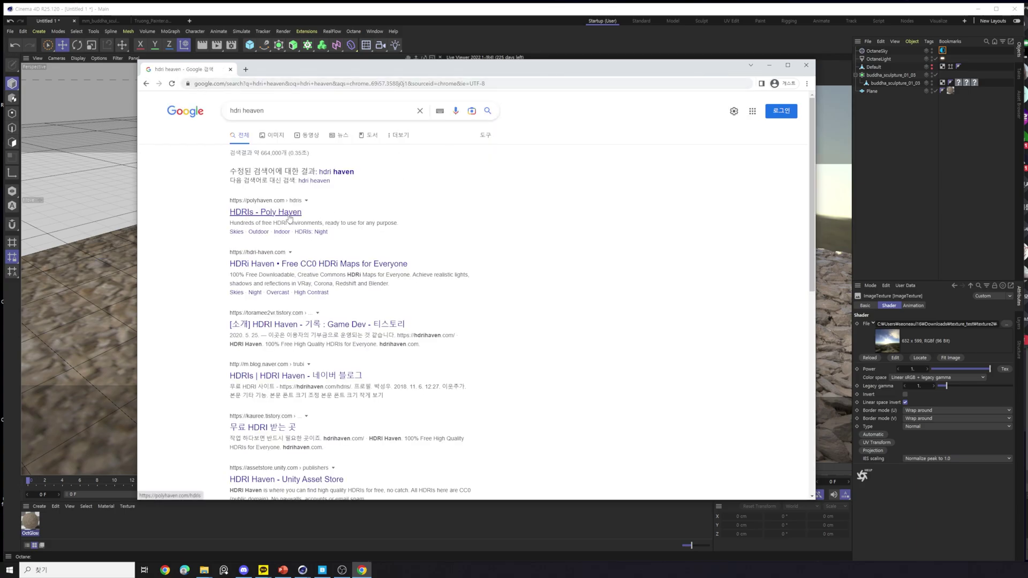
click(289, 214)
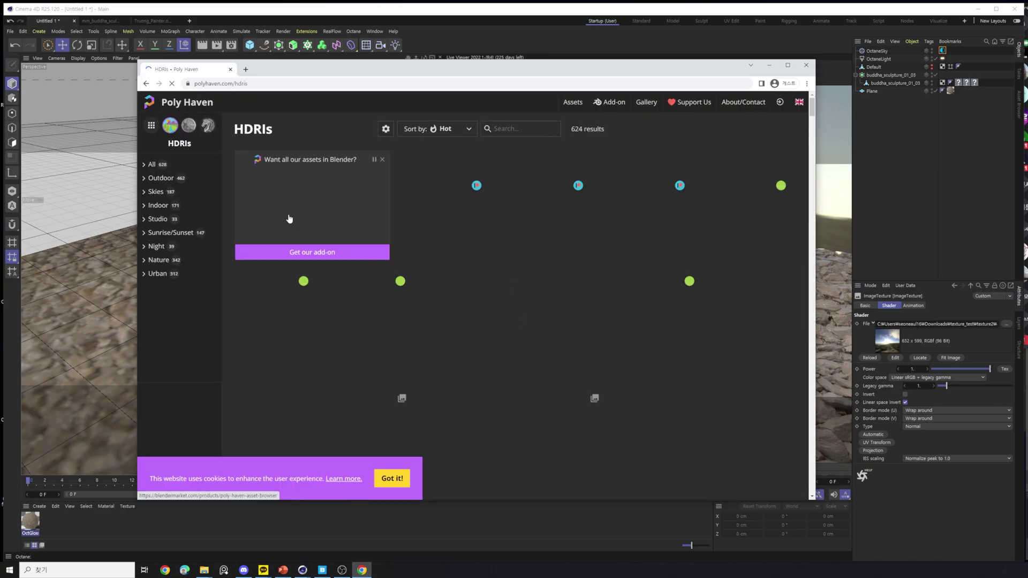
Browse the HDRI gallery on Poly Haven to examine the available environment images.
drag(569, 80, 587, 57)
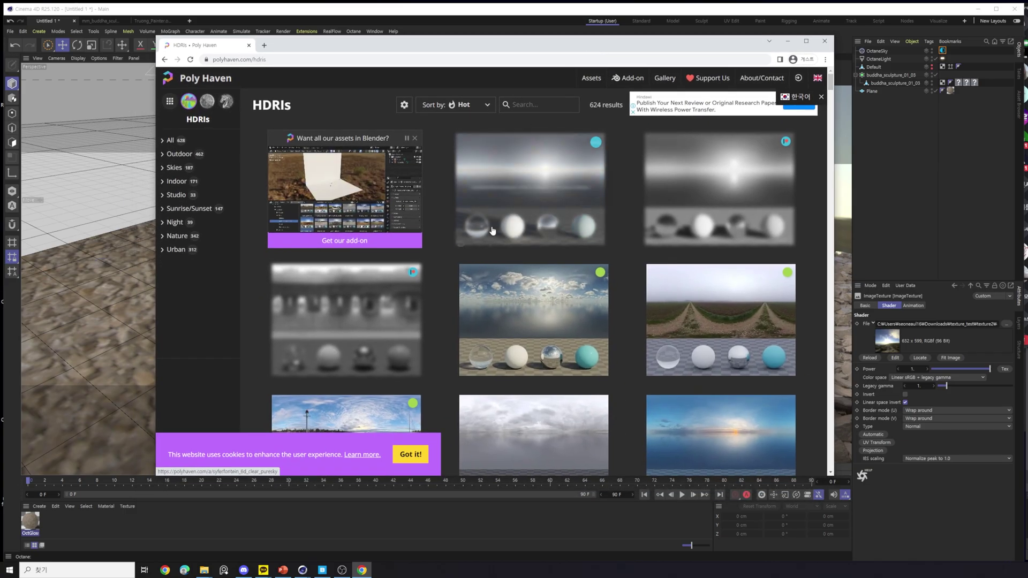
scroll(589, 294, down, 3)
scroll(641, 324, down, 6)
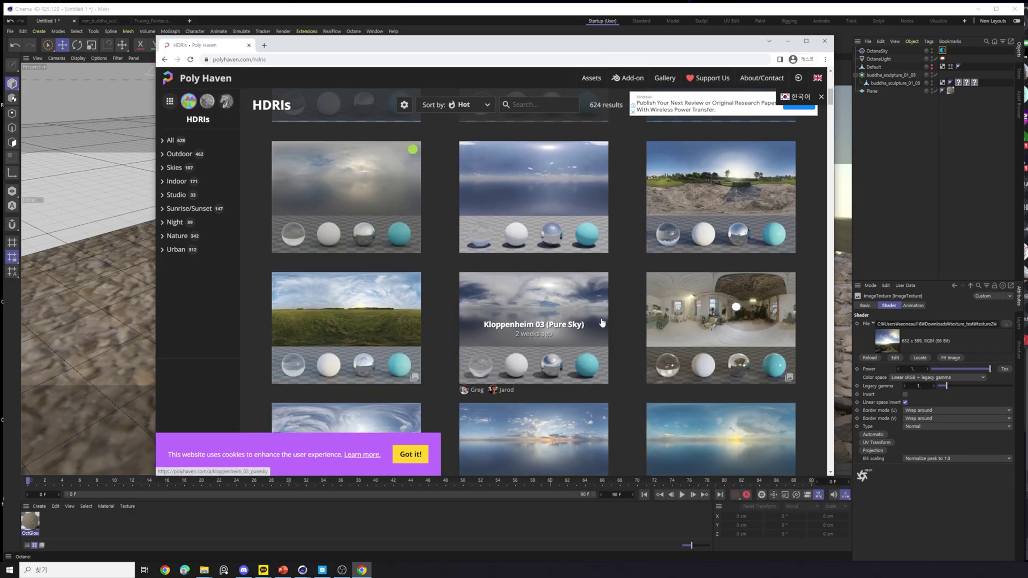
scroll(749, 225, up, 9)
scroll(753, 169, down, 2)
scroll(739, 214, up, 3)
scroll(697, 314, down, 5)
scroll(697, 305, up, 3)
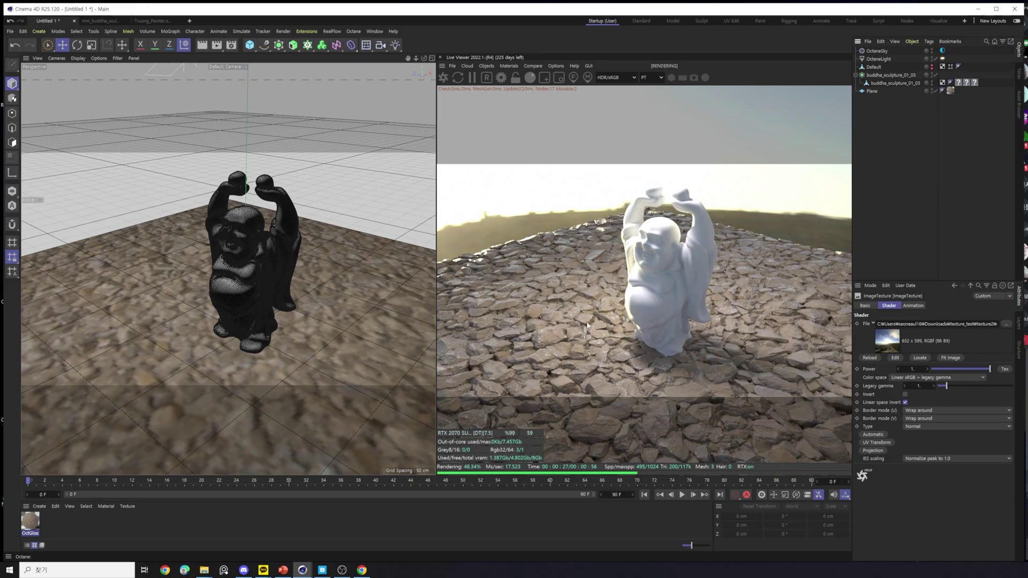
Return to Cinema 4D, inspect the environment lighting around the sculpture, and disable the OctaneLight object.
alt+drag(262, 302, 152, 220)
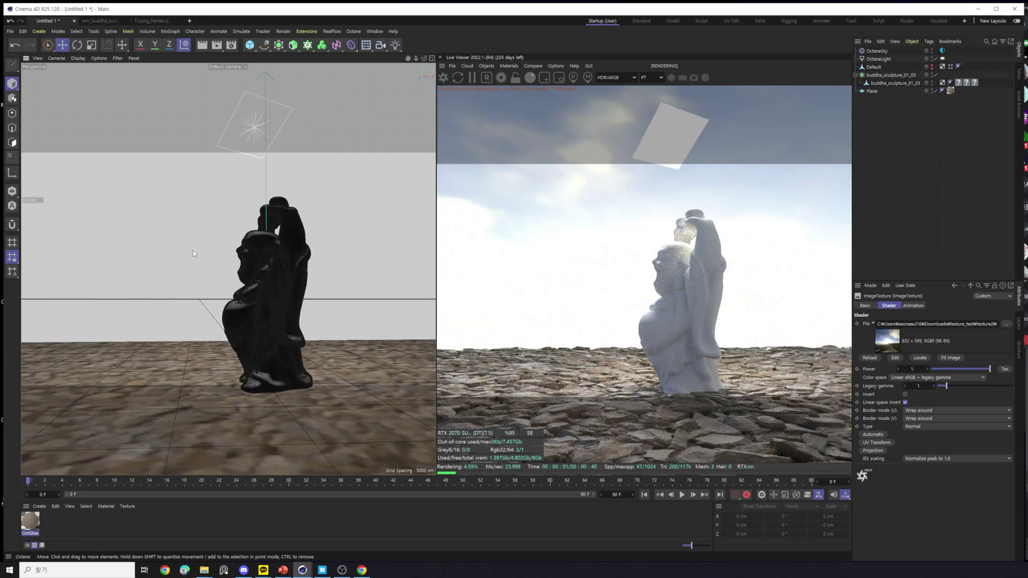
alt+drag(290, 309, 243, 345)
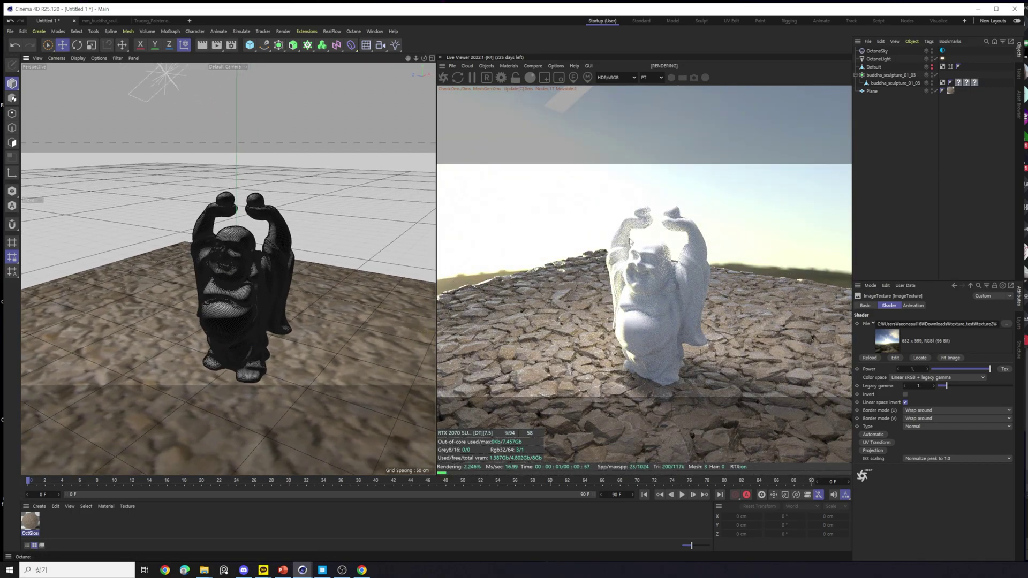
click(936, 58)
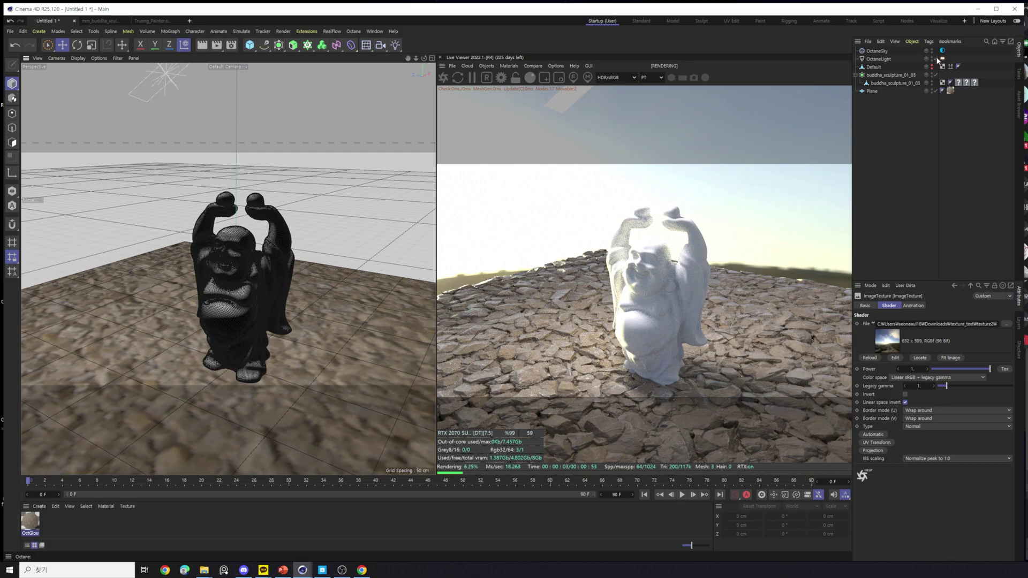
alt+drag(266, 286, 284, 289)
Lower the OctaneSky environment's power to about 0.32 and set its RotX to about 0.023.
click(942, 50)
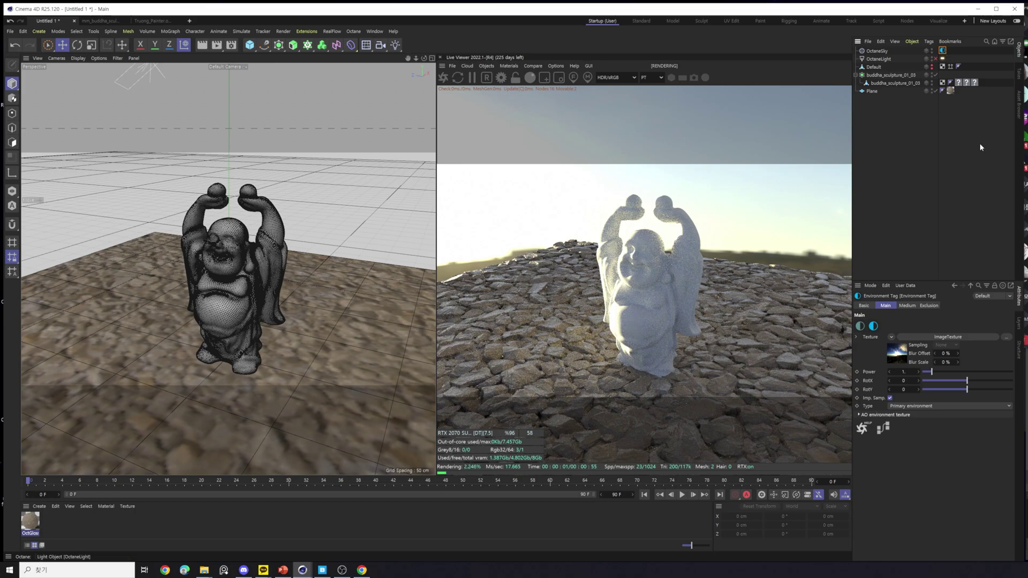
click(894, 350)
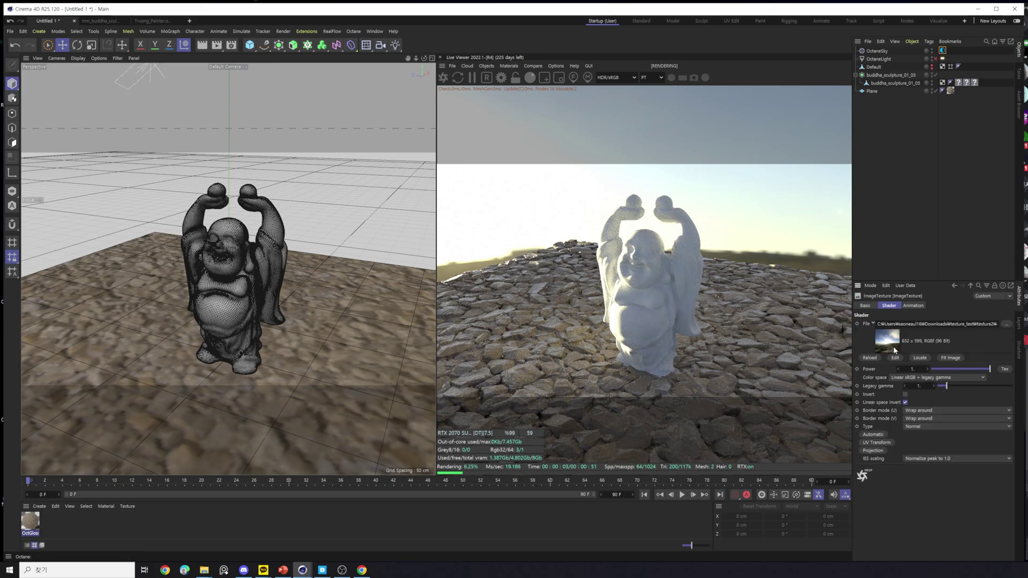
click(954, 286)
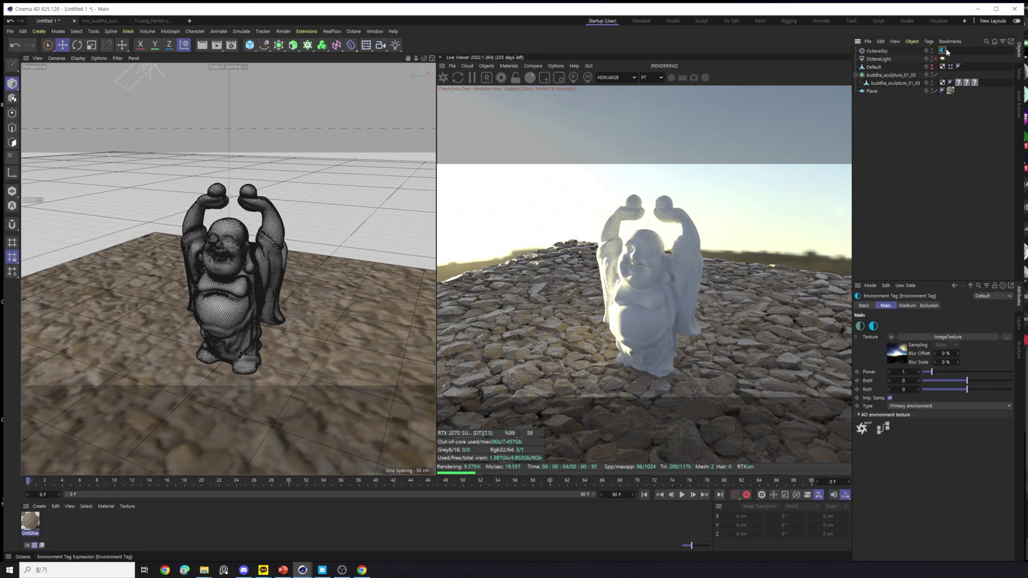
drag(936, 371, 967, 389)
alt+drag(278, 320, 728, 362)
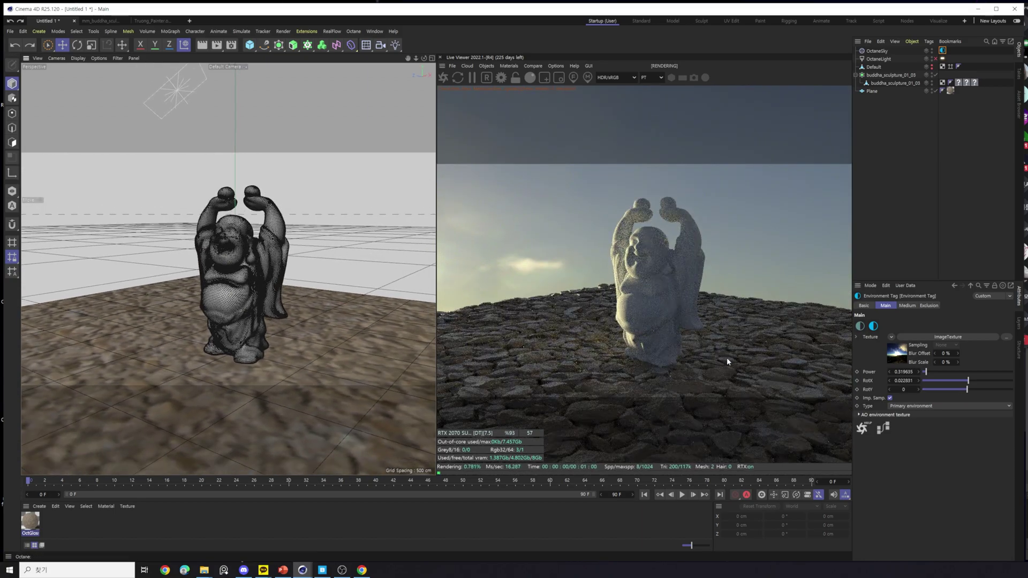
Clear the image texture from the OctaneSky's environment tag.
click(891, 338)
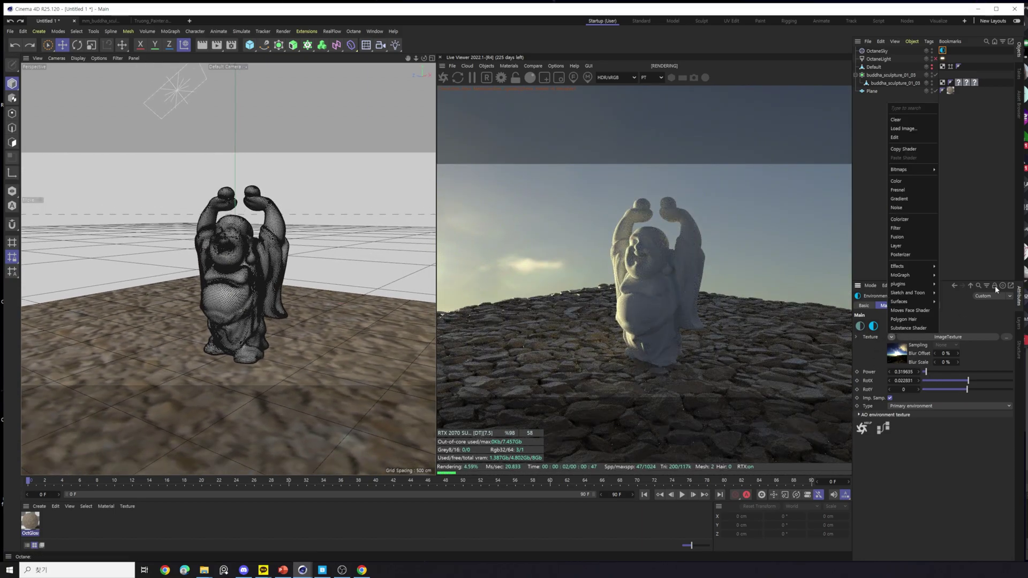
click(928, 120)
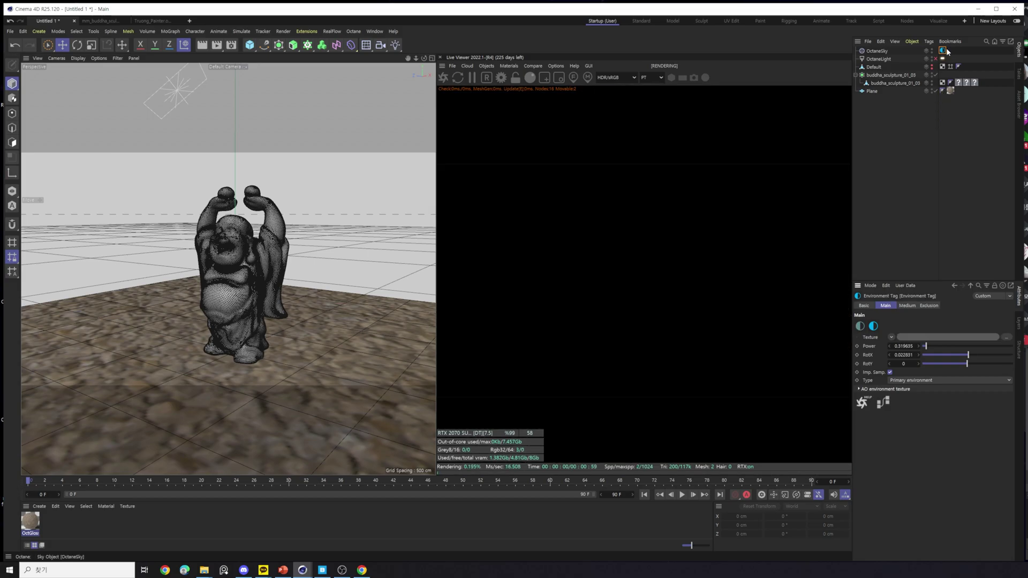
Load rural_landscape_8k.hdr from the [Data] HDRI folder as the Octane sky's environment texture.
click(874, 326)
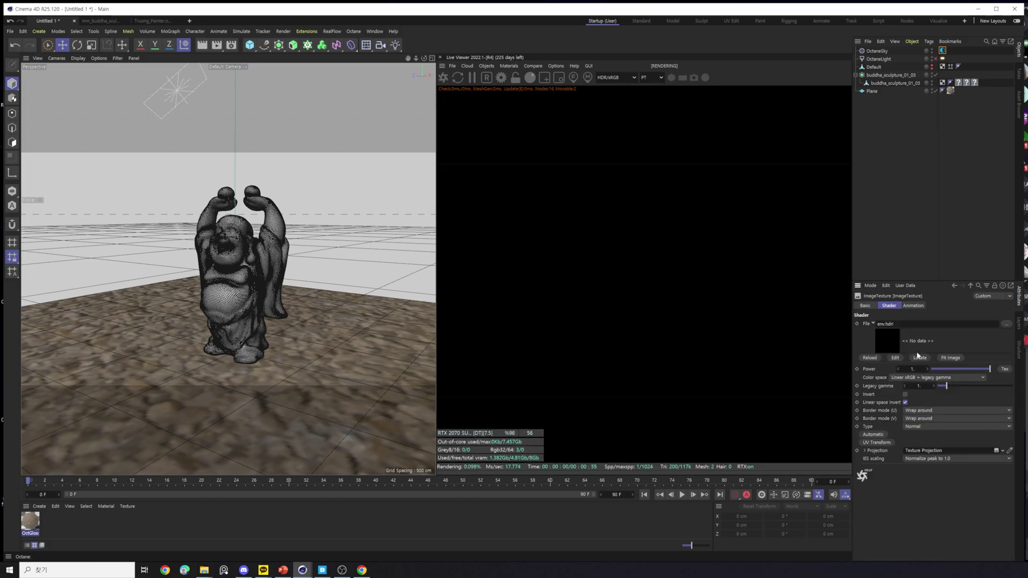
click(1006, 325)
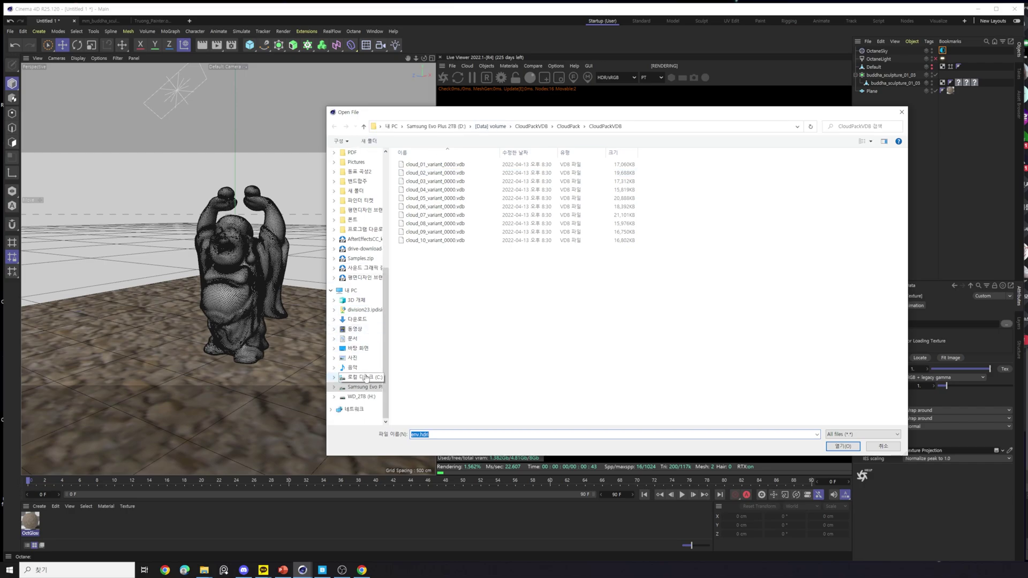
click(375, 385)
click(447, 287)
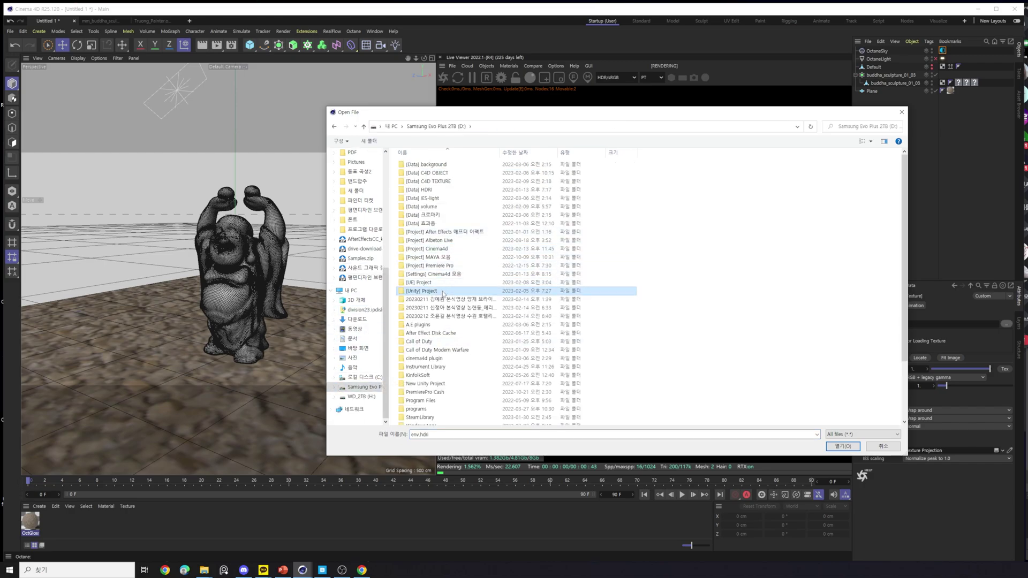
double_click(423, 190)
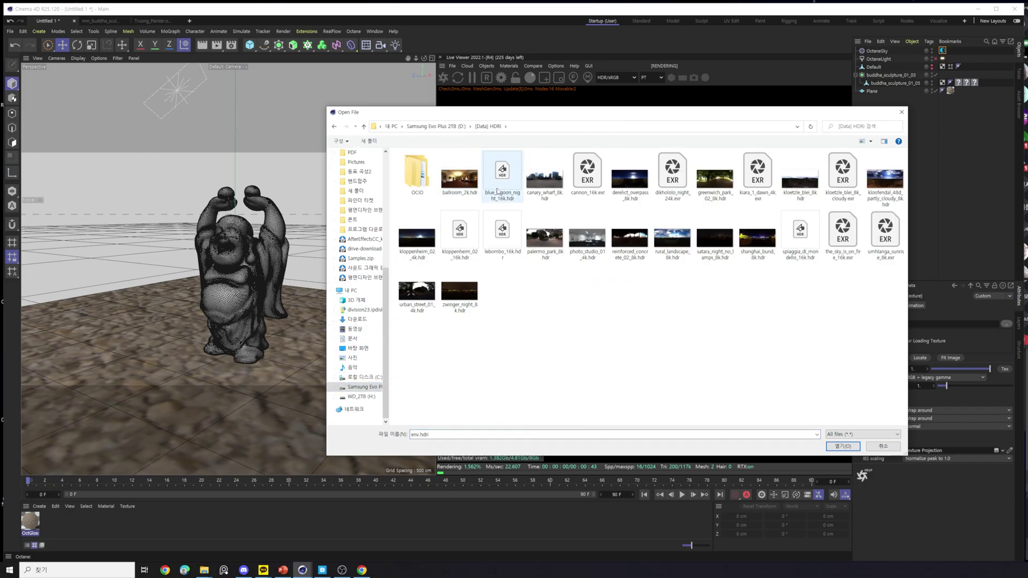
click(672, 240)
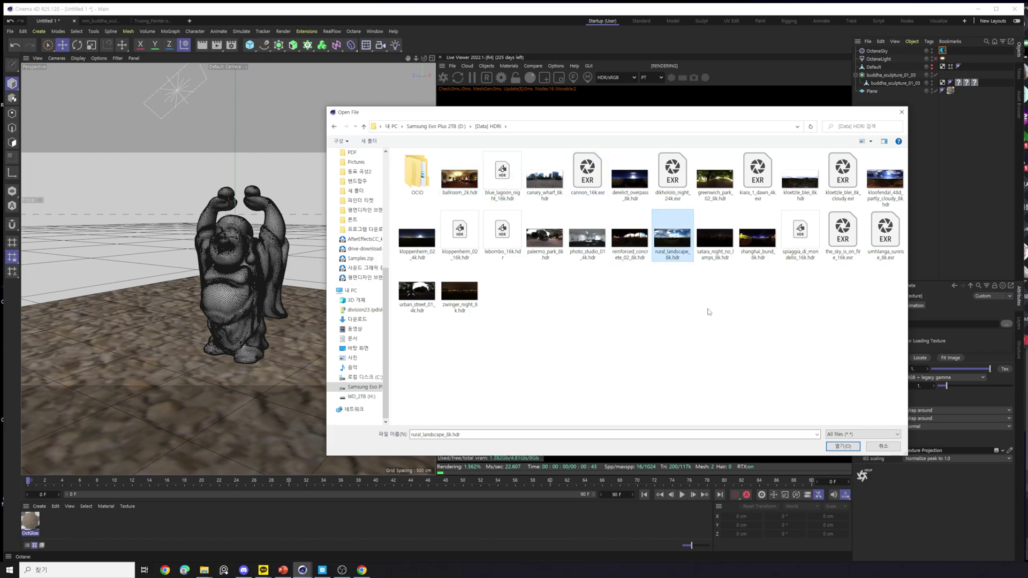
click(844, 447)
click(750, 319)
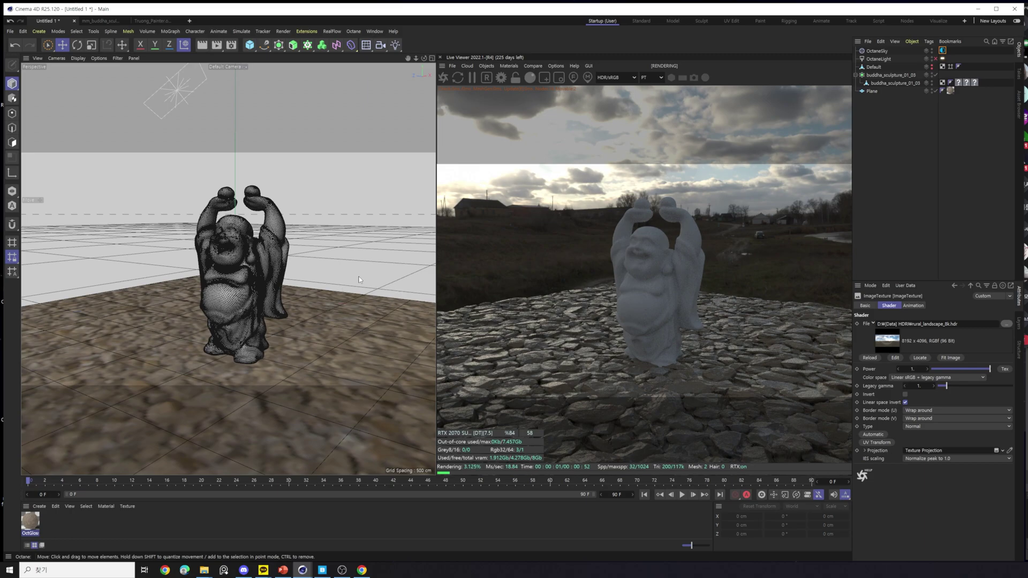
Create an Octane Specular material from the Live Viewer.
alt+drag(373, 259, 257, 345)
scroll(257, 345, up, 2)
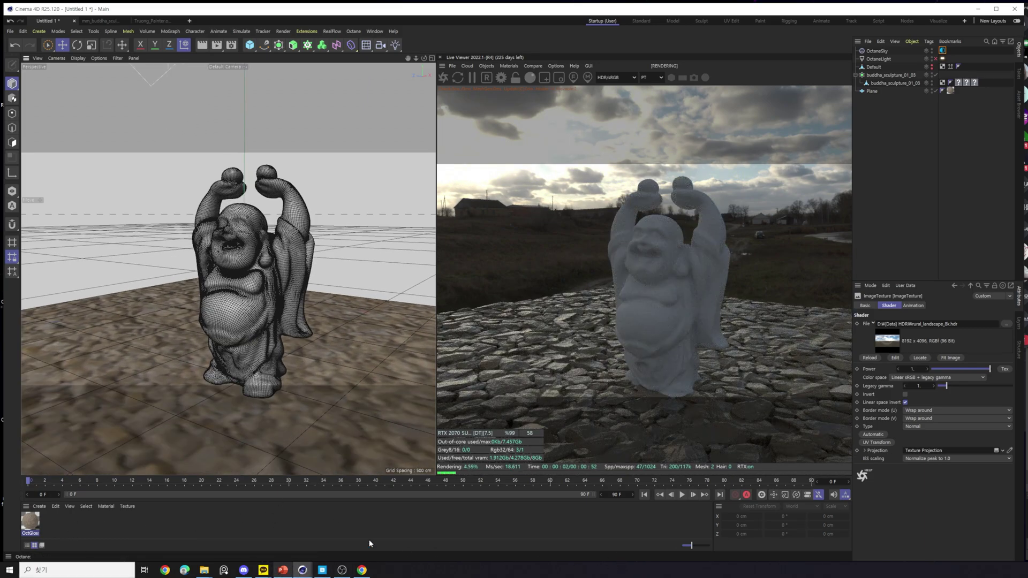
alt+drag(245, 296, 321, 225)
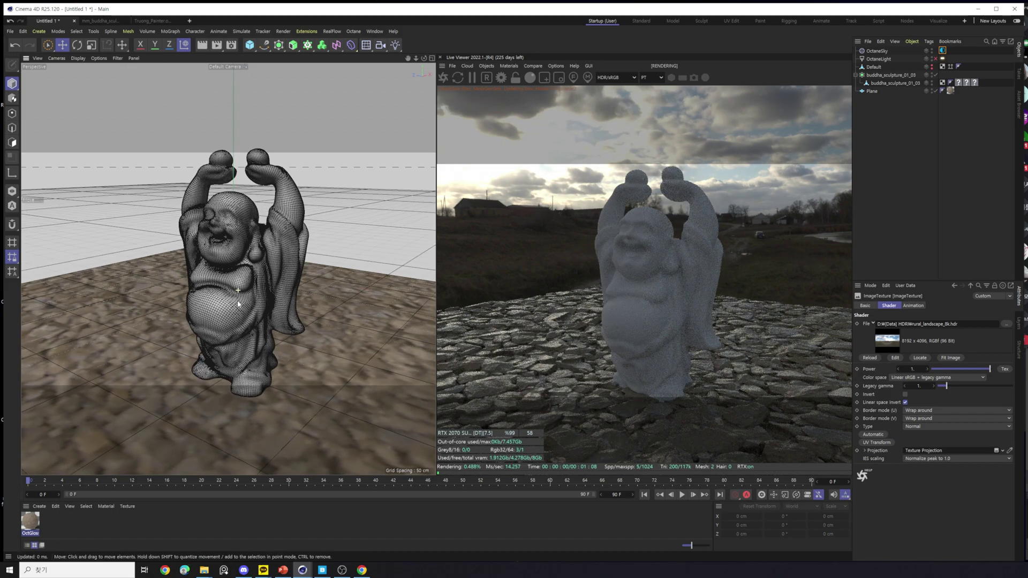
click(486, 66)
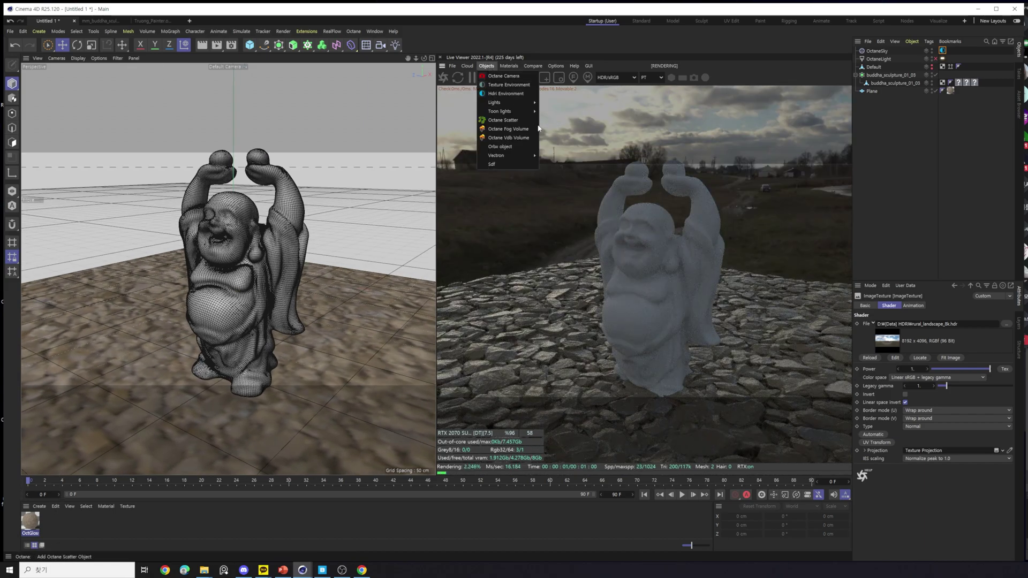
mouse_move(494, 102)
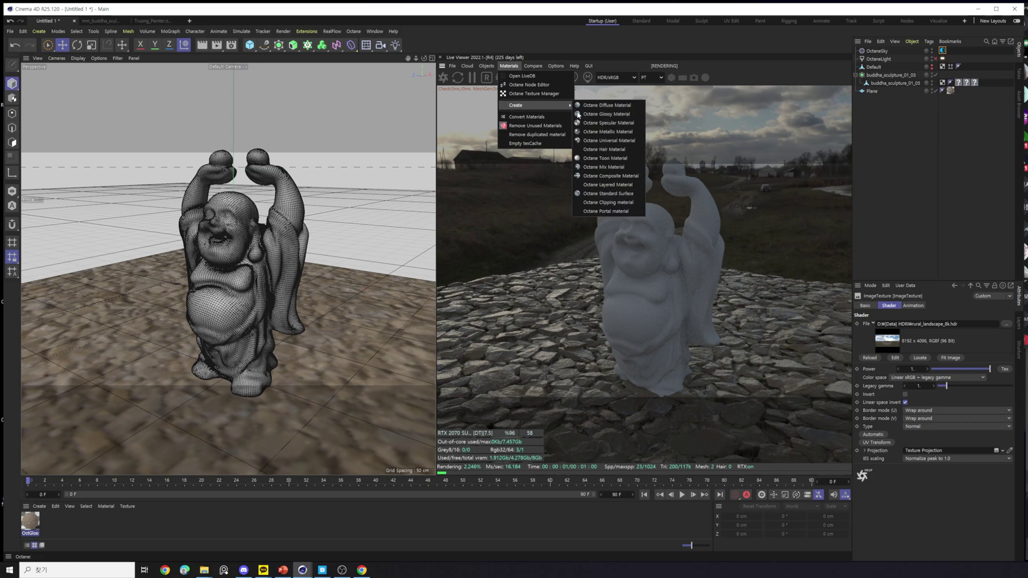
key(Escape)
Open the new specular material's settings and apply the material to the Buddha sculpture.
double_click(43, 527)
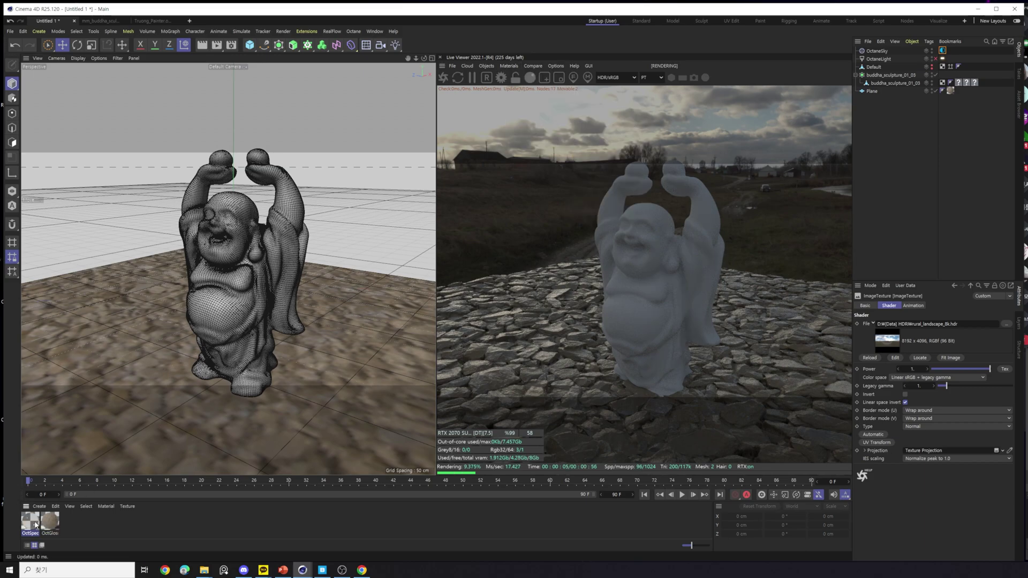
double_click(36, 525)
drag(667, 153, 800, 137)
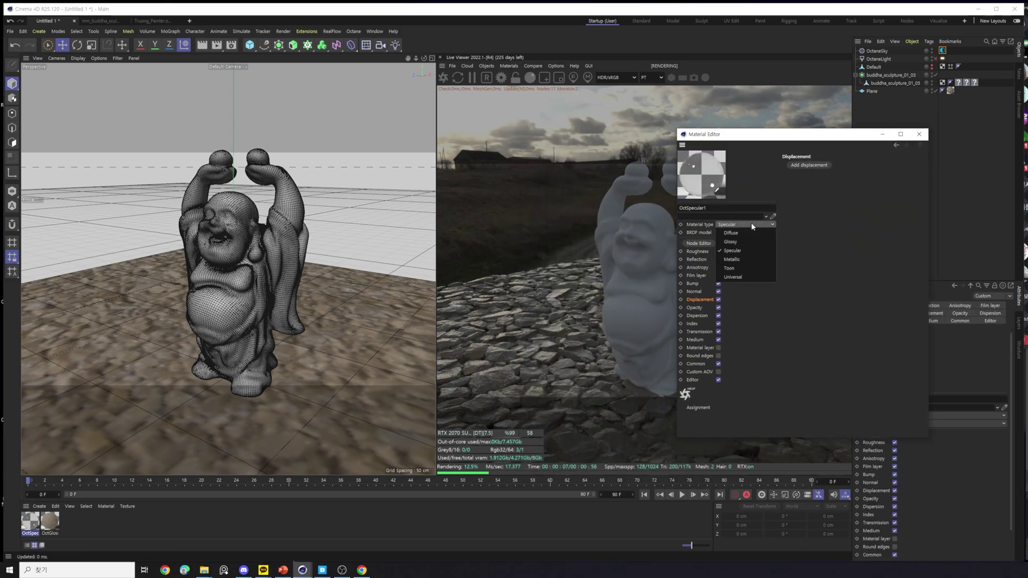
click(705, 251)
drag(39, 518, 243, 273)
click(882, 135)
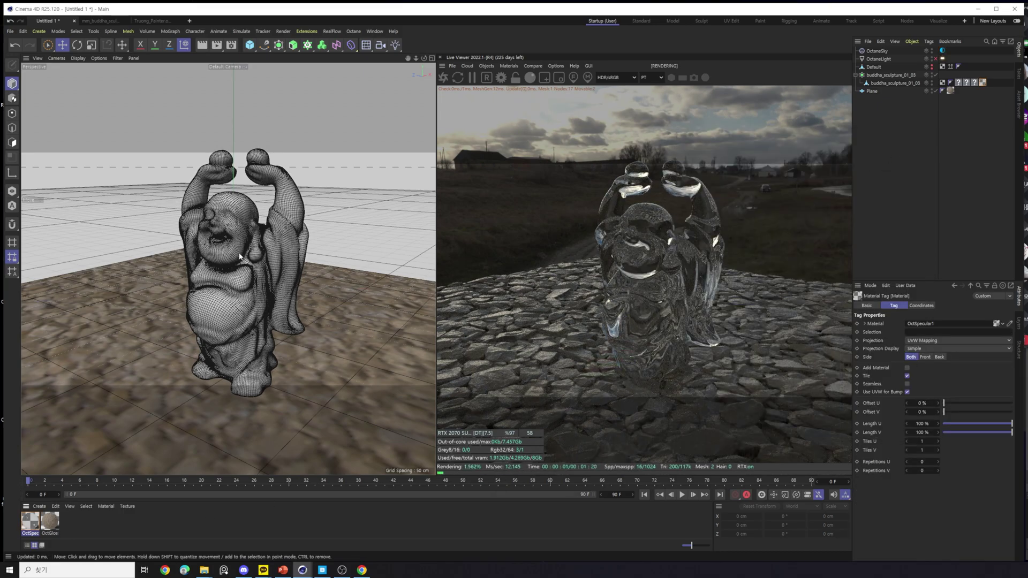
Give the Buddha's specular material a slight roughness through the Roughness float value.
scroll(203, 318, up, 2)
scroll(203, 318, up, 2)
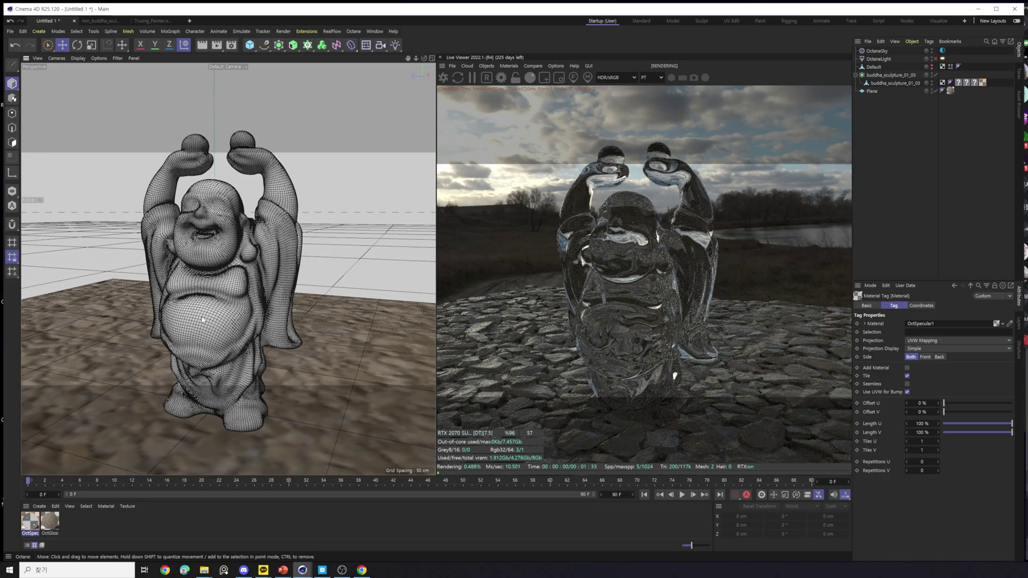
alt+drag(204, 317, 211, 316)
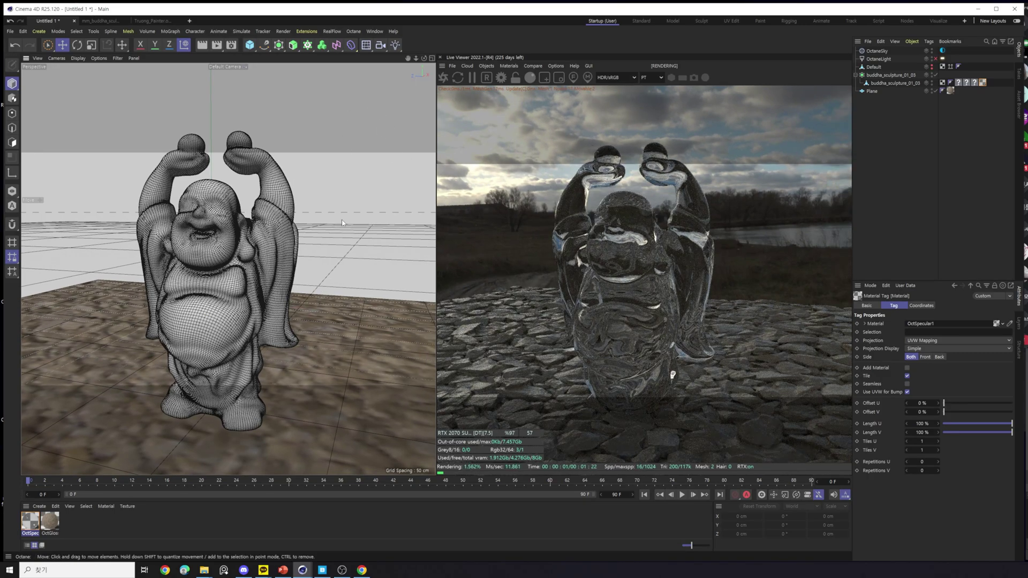
alt+drag(225, 279, 171, 231)
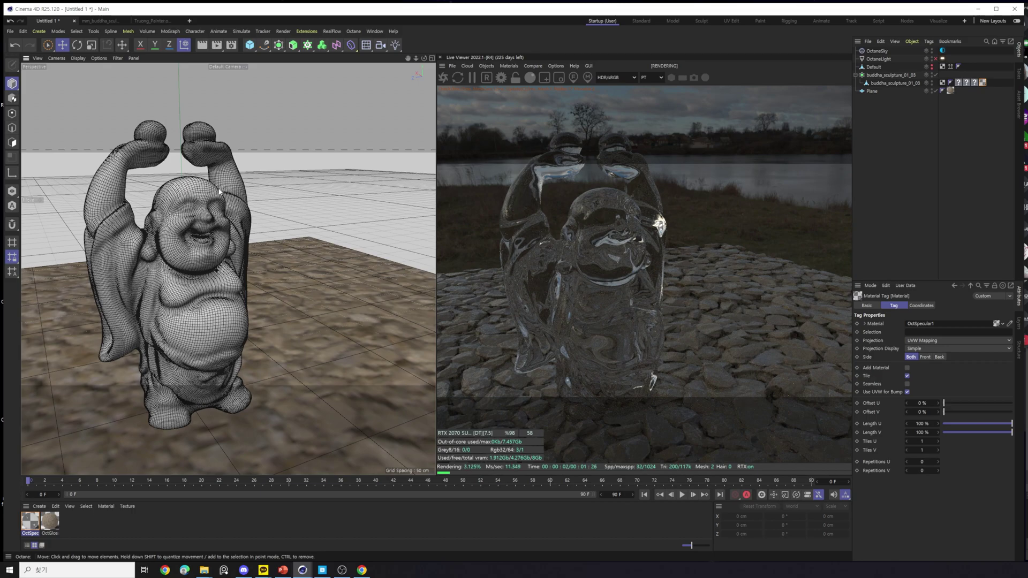
alt+drag(229, 286, 191, 308)
double_click(30, 520)
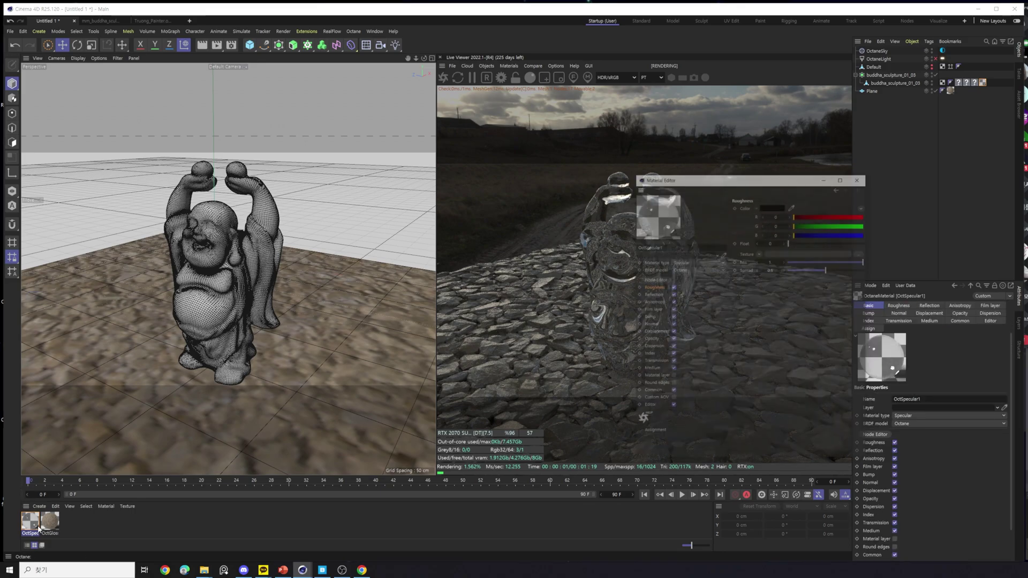
drag(760, 134, 838, 95)
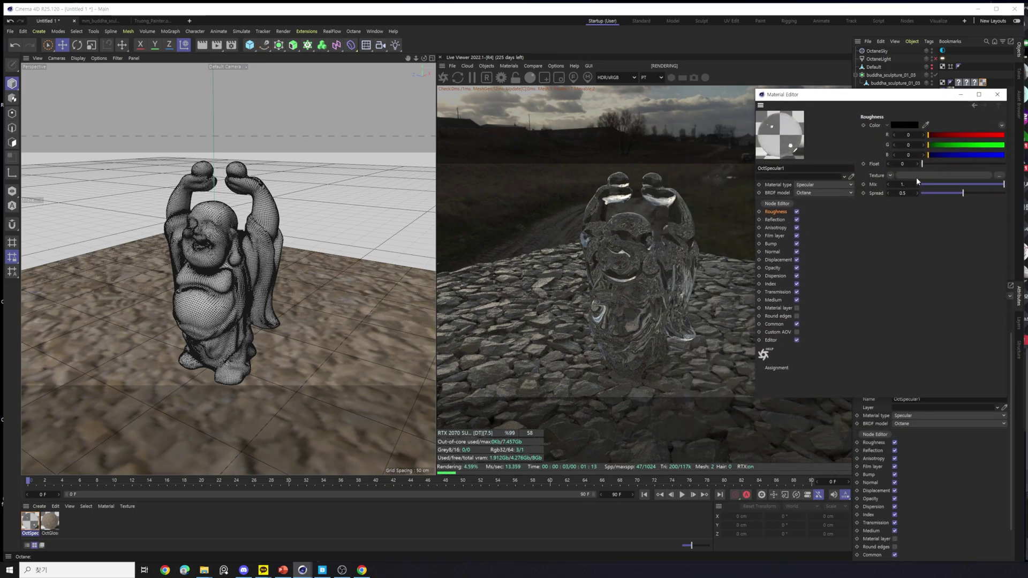
drag(925, 163, 936, 164)
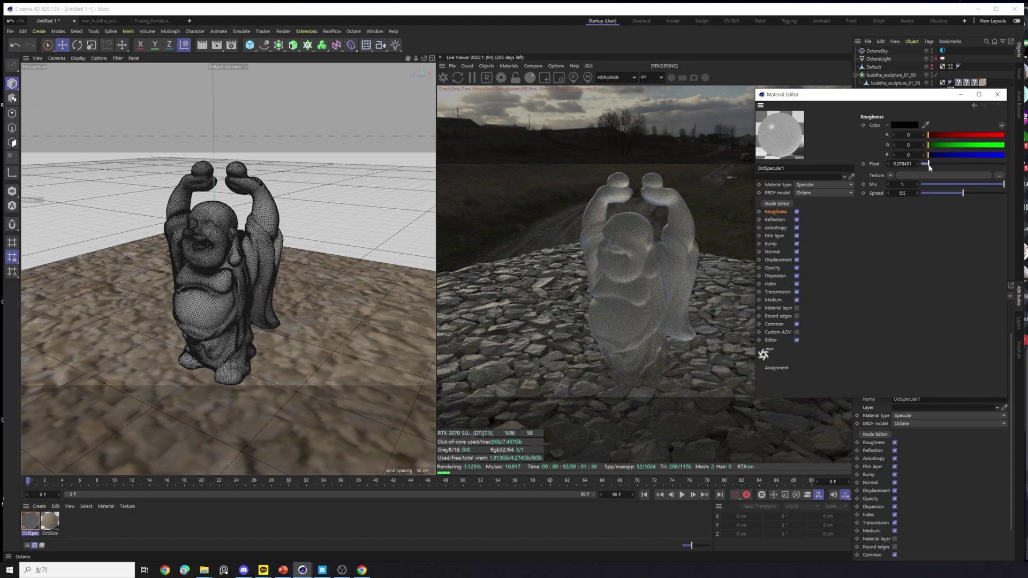
drag(930, 168, 925, 164)
Go through the material's channels up to Dispersion and try a small dispersion coefficient on the glass.
click(780, 227)
click(779, 235)
click(779, 249)
click(780, 260)
click(780, 268)
click(783, 277)
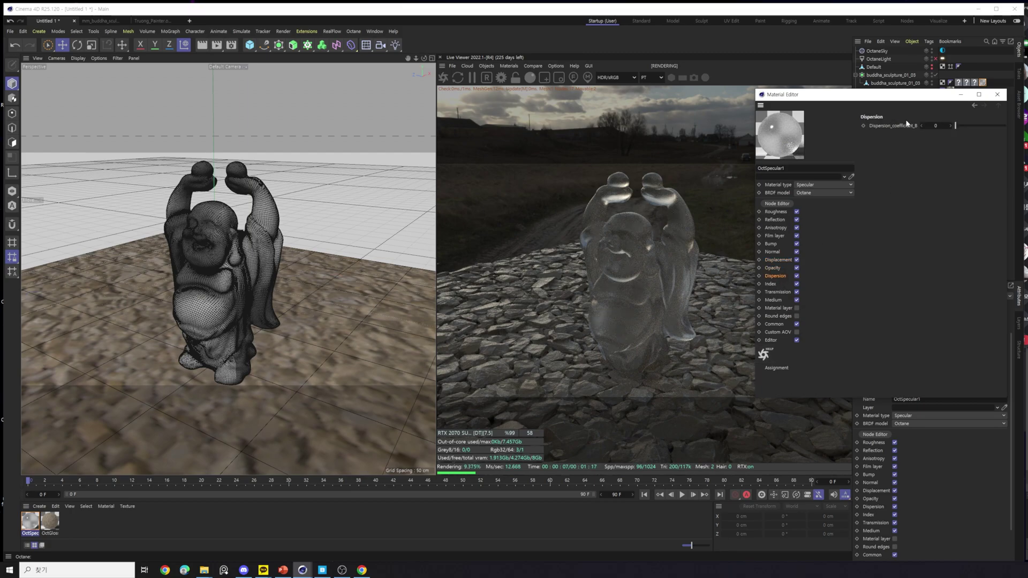
drag(914, 100, 873, 150)
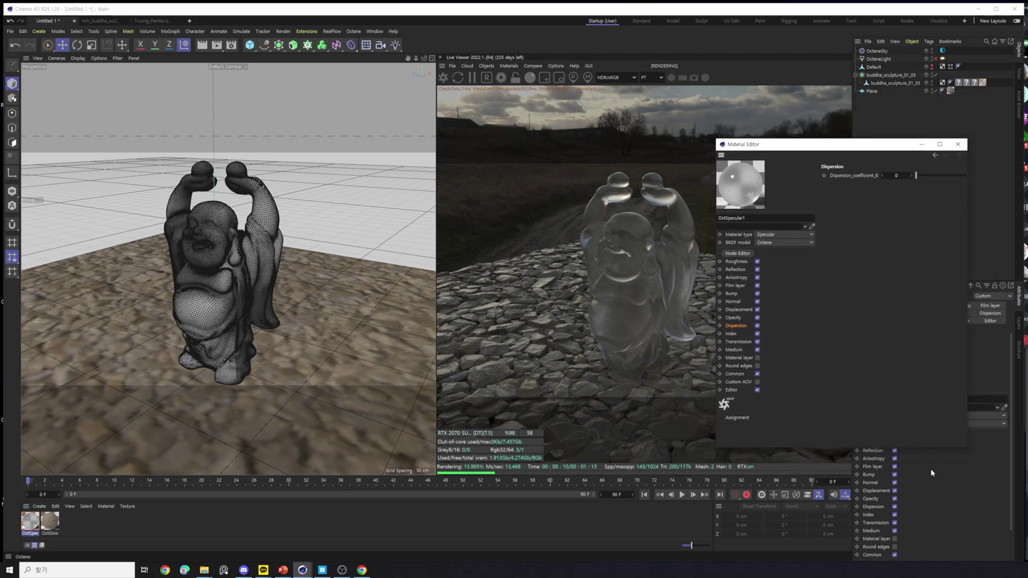
drag(964, 450, 1003, 433)
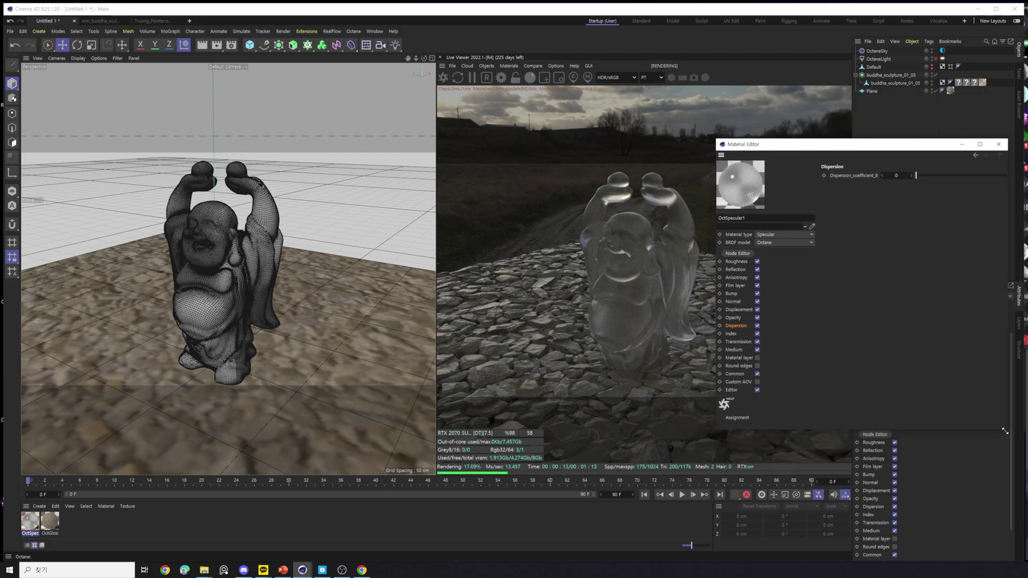
drag(887, 147, 901, 152)
mouse_move(929, 184)
mouse_down()
mouse_move(944, 180)
mouse_move(934, 180)
mouse_up()
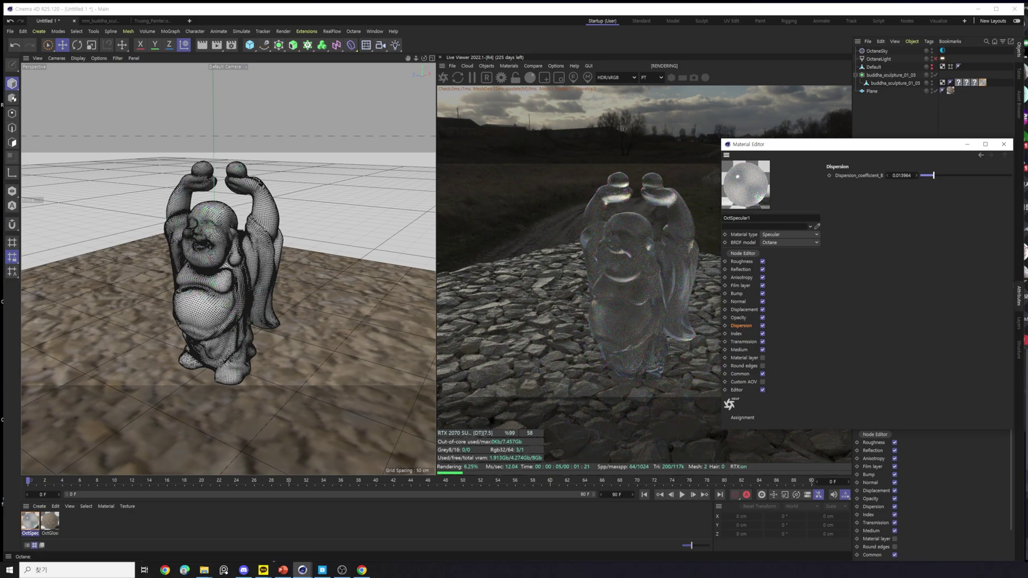
Reset the specular material's dispersion coefficient to 0.
click(892, 174)
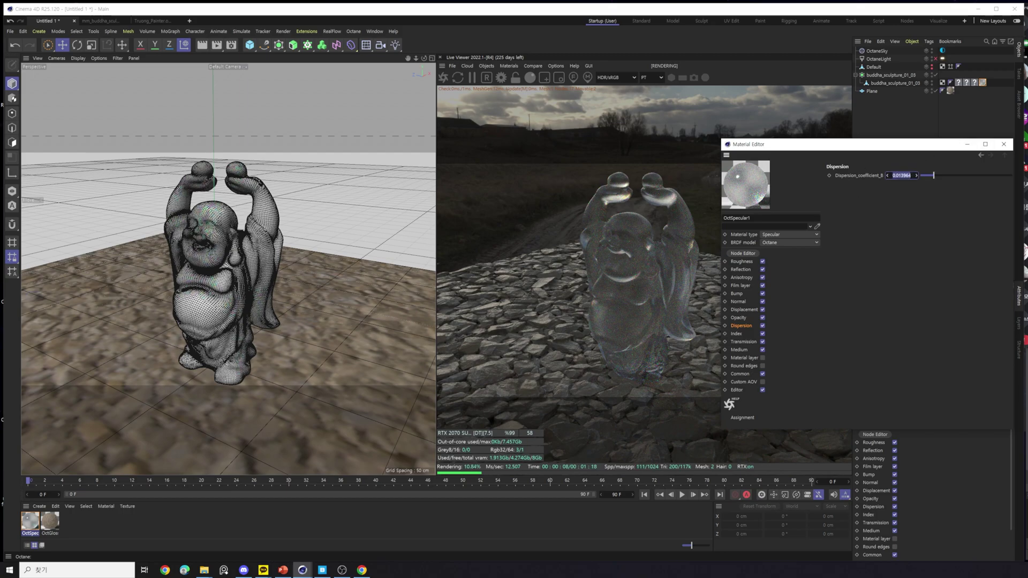
text(0)
key(Return)
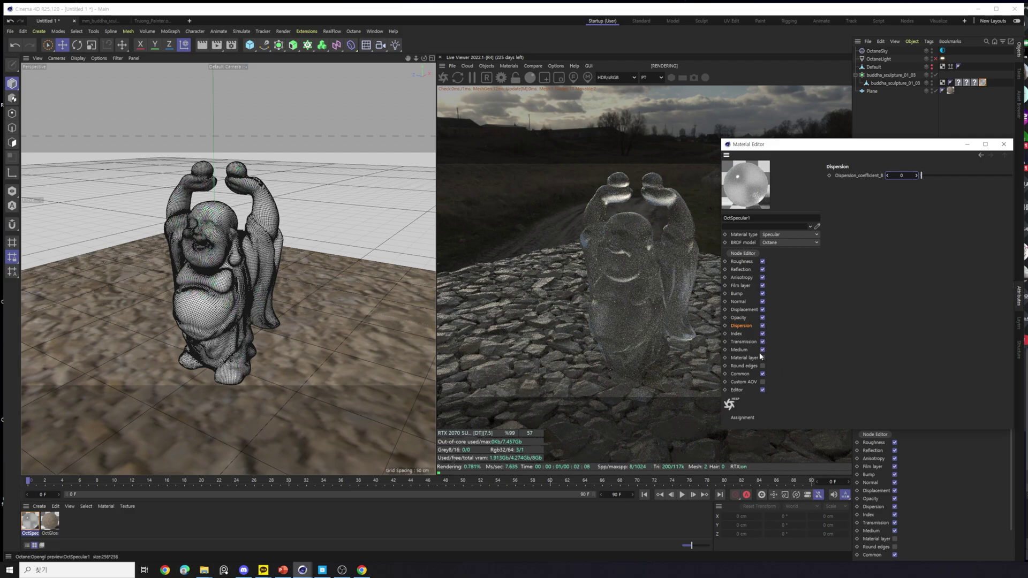
Allow caustics in the specular material's Index channel.
click(743, 341)
click(737, 334)
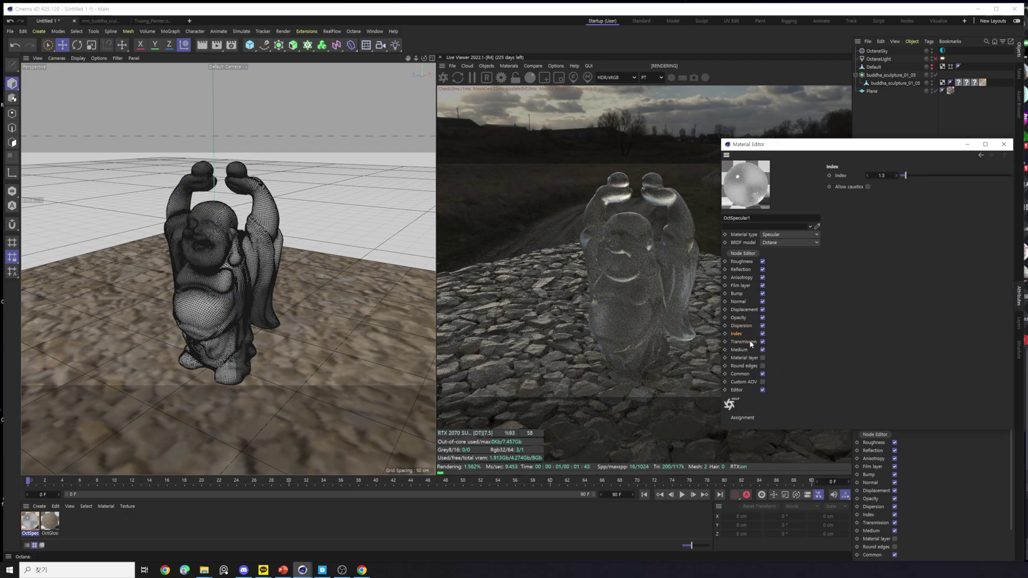
click(868, 187)
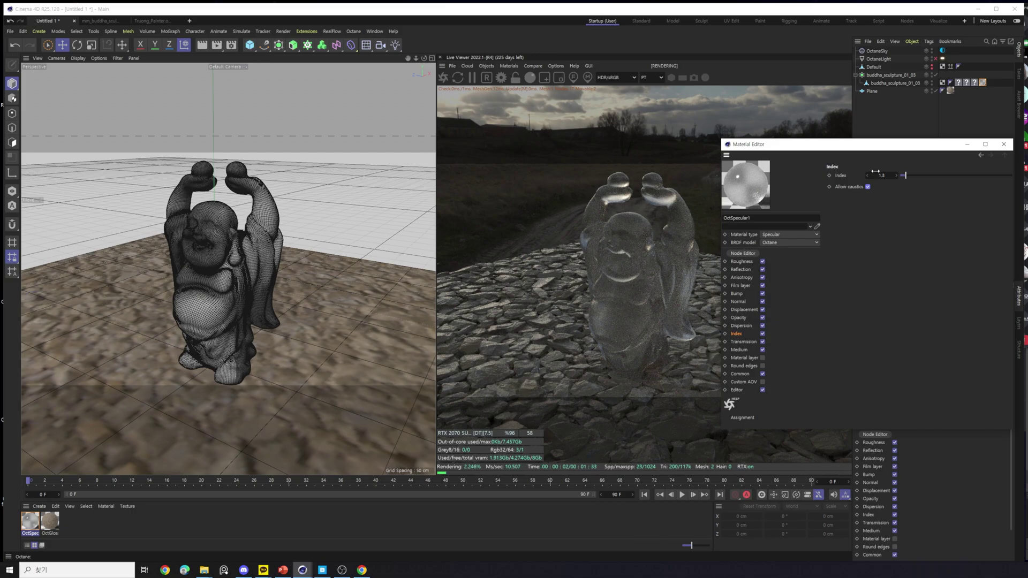
drag(857, 144, 851, 154)
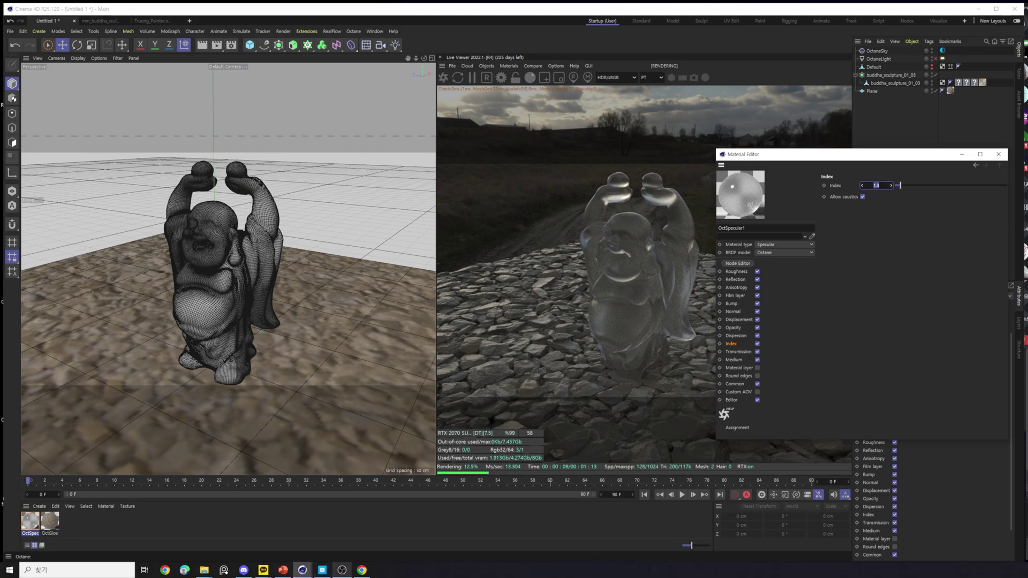
Switch to the PowerPoint presentation and open the iori826.tistory.com/211 link from the "IOR : index of refraction" slide.
click(282, 570)
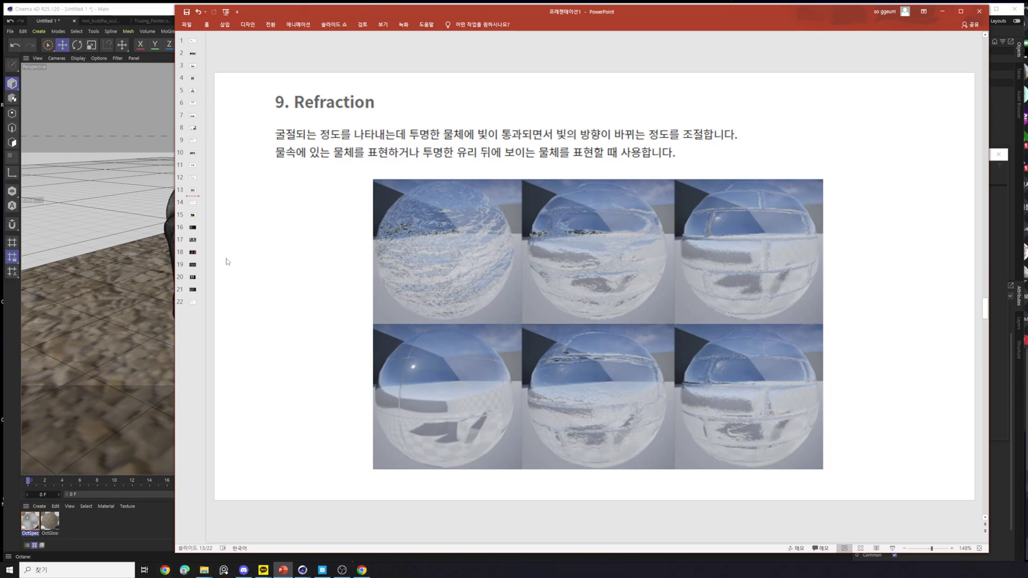
click(193, 178)
click(193, 166)
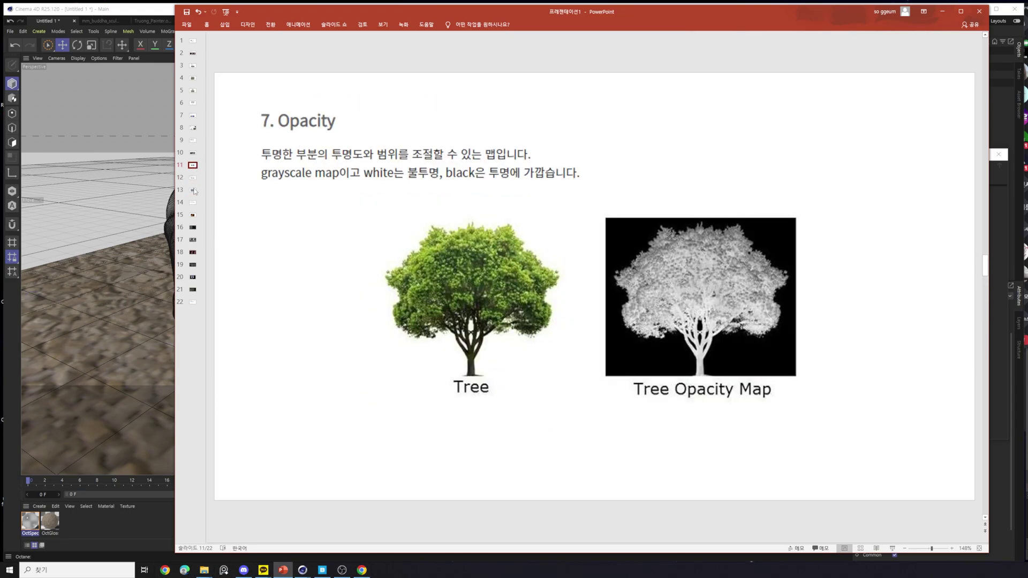
click(193, 204)
click(633, 252)
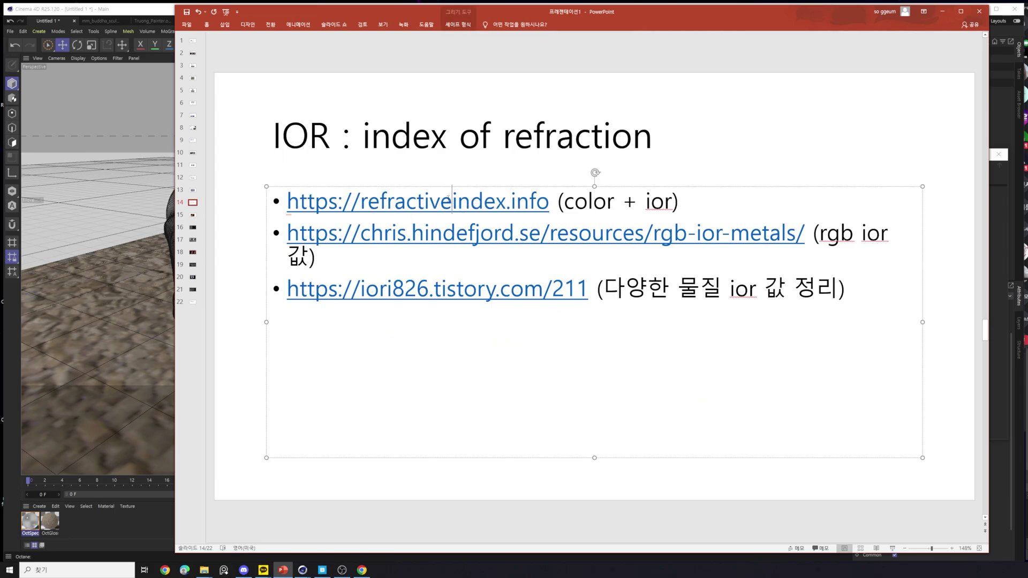
double_click(339, 292)
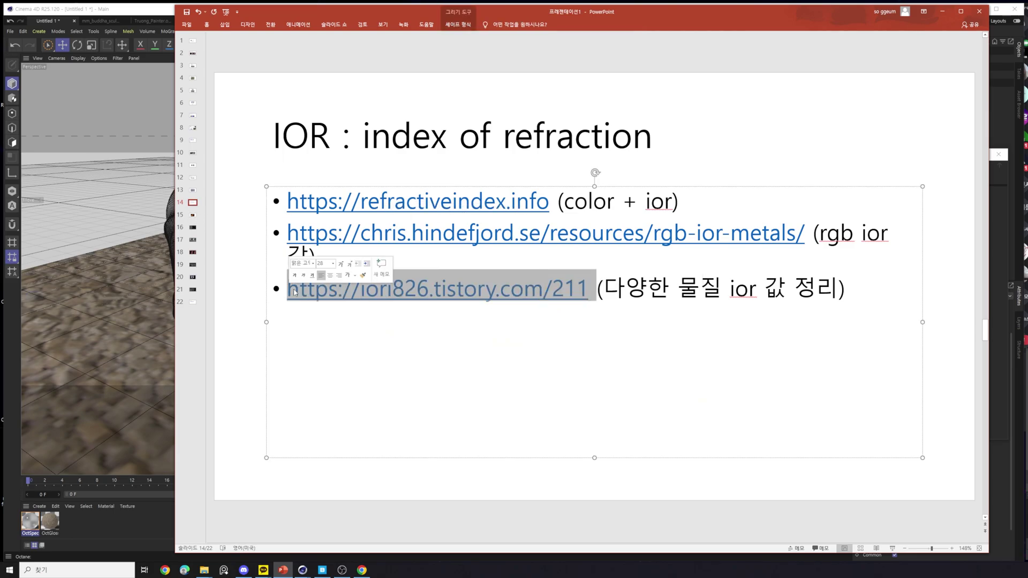
ctrl+click(339, 300)
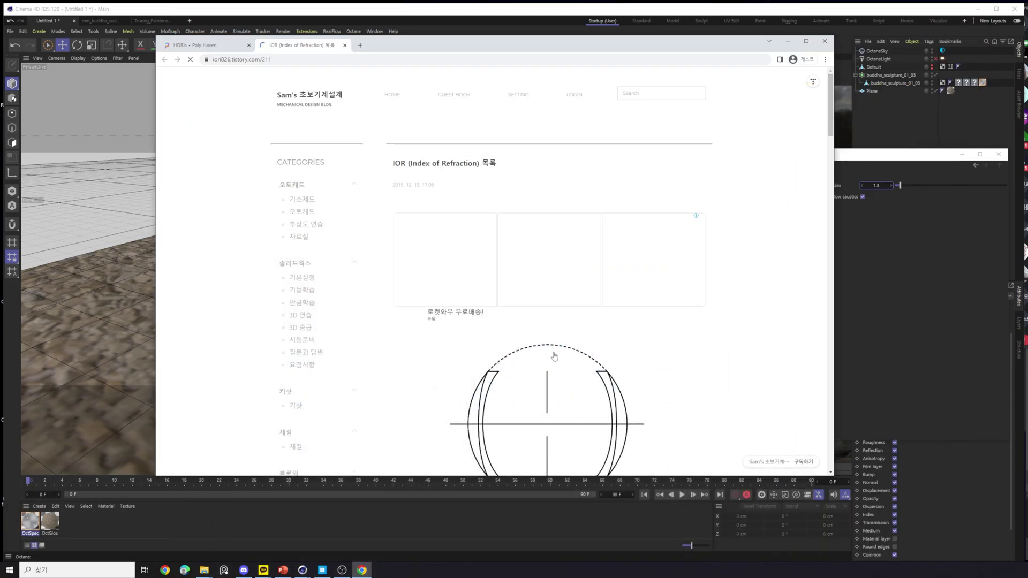
Look through the web page's IOR list for liquids, transparent materials, metals and gemstones.
scroll(556, 341, down, 10)
scroll(556, 341, down, 3)
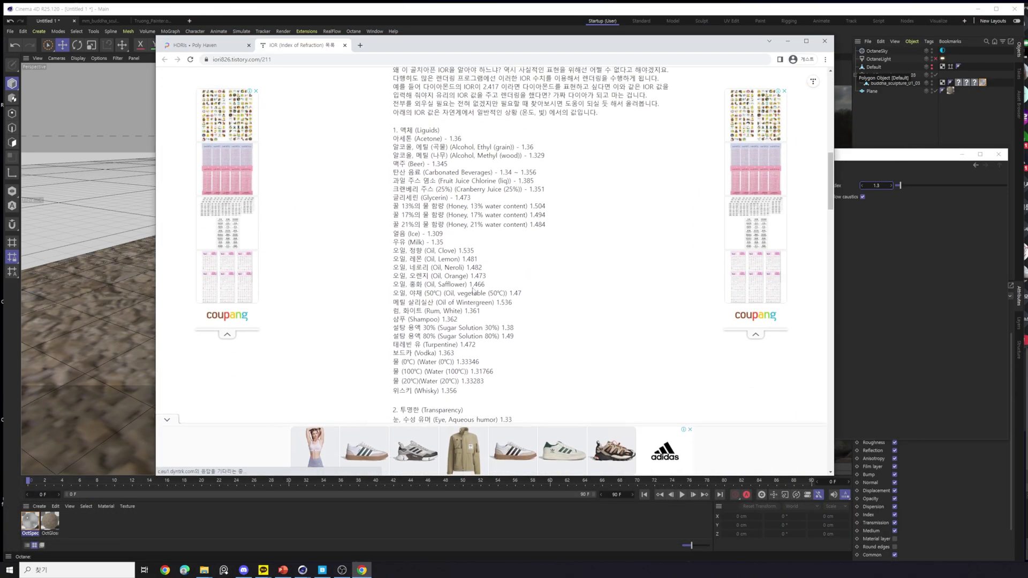
scroll(446, 250, down, 3)
scroll(402, 252, down, 6)
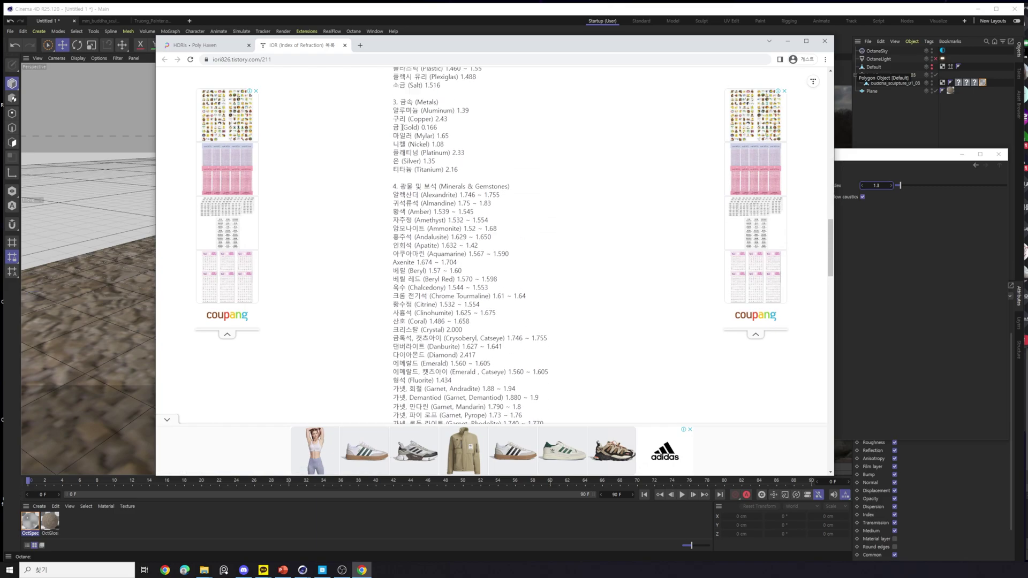
Look through the gemstone IOR values, search the page for "유리" and go to the matches in the transparent materials list.
scroll(464, 225, down, 2)
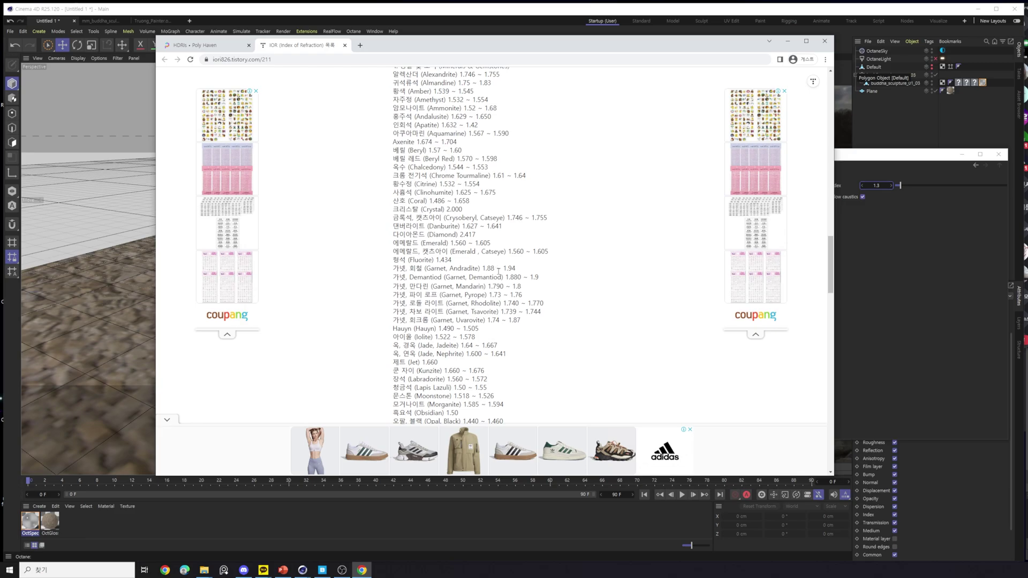
scroll(545, 261, down, 2)
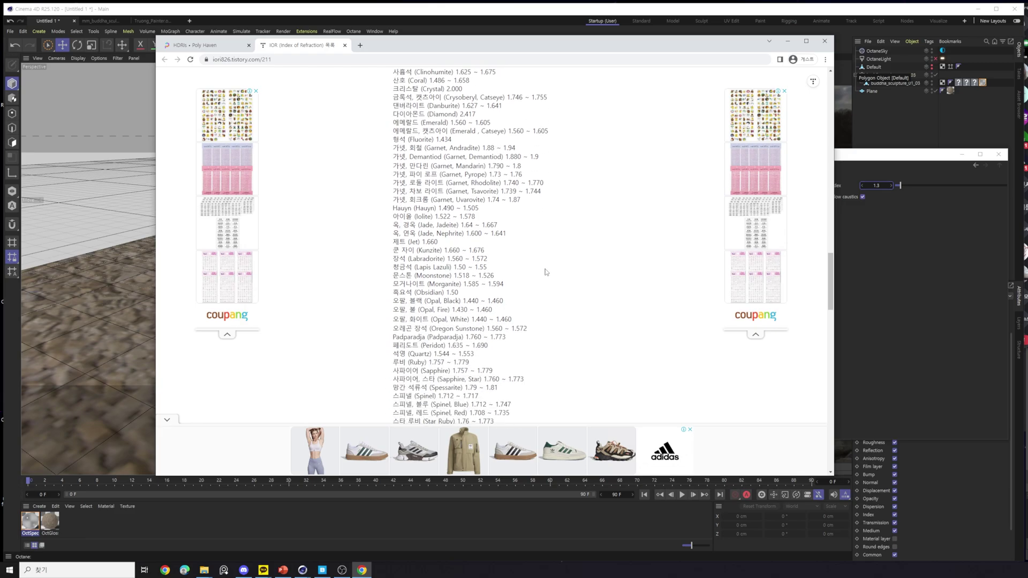
key(ctrl+f)
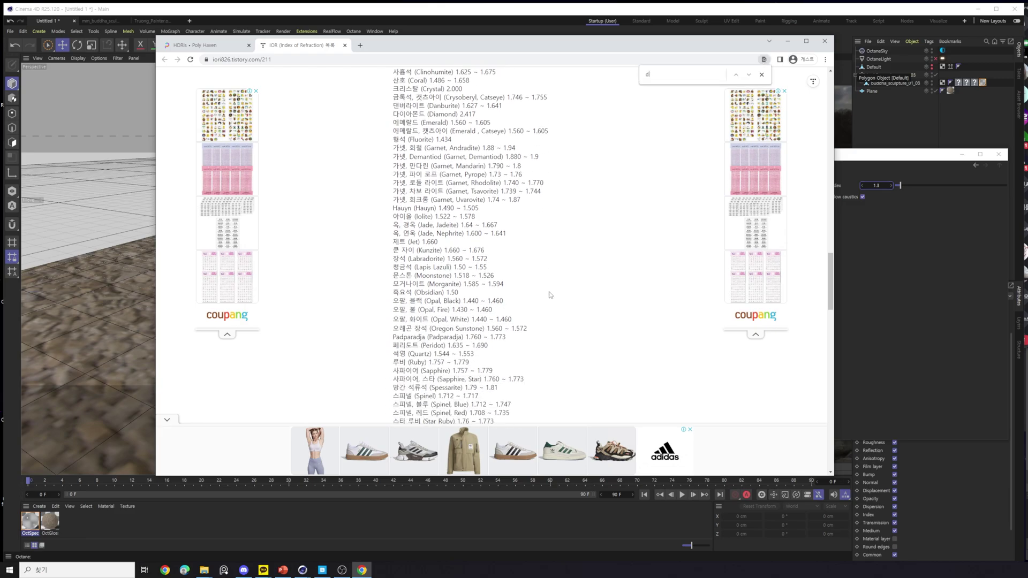
text(유리)
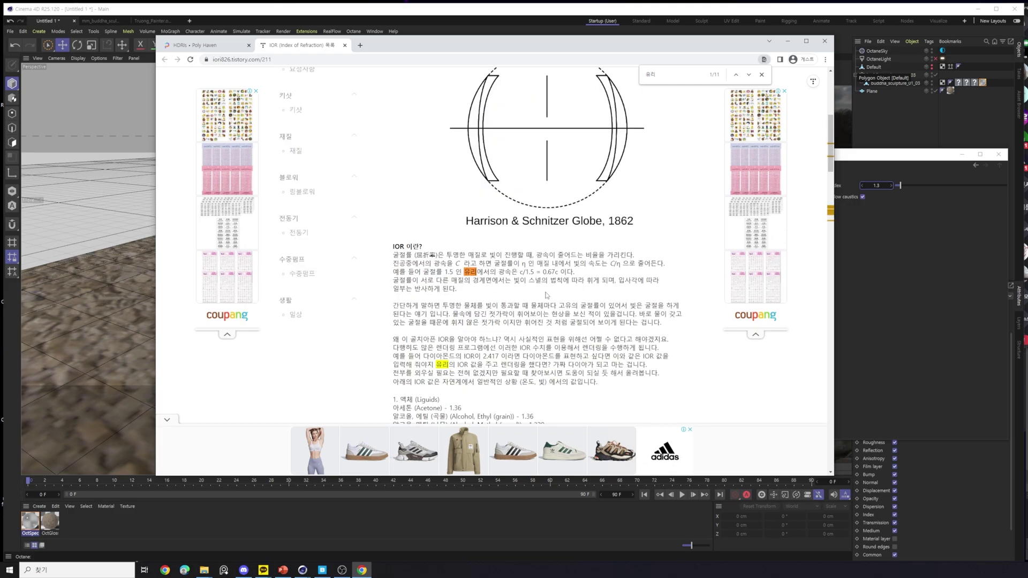
scroll(549, 294, down, 3)
scroll(530, 342, up, 1)
key(Return)
key(Return)
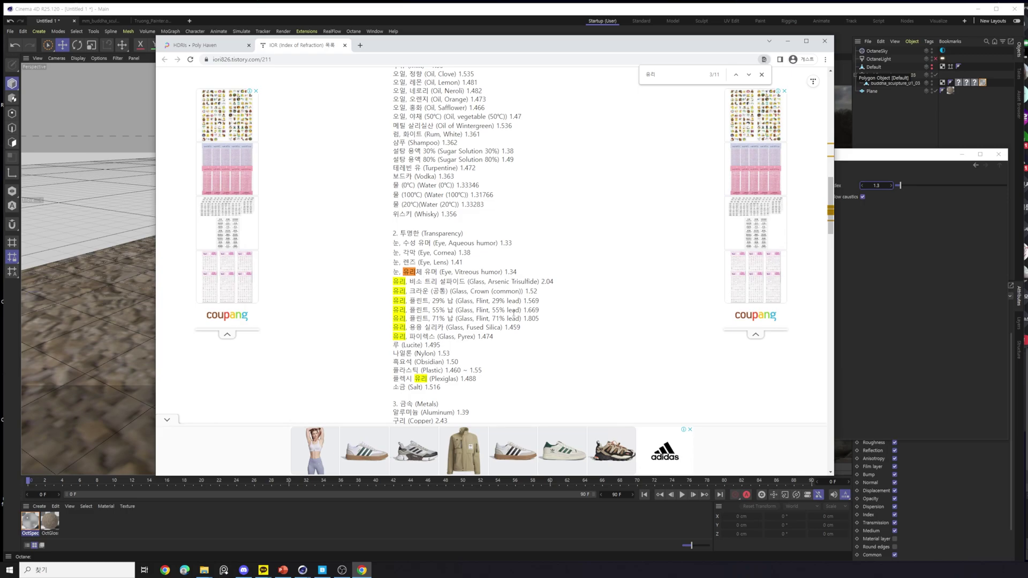
Return to Cinema 4D and set the specular material's index of refraction to 1.5.
click(788, 41)
text(1.5)
key(Return)
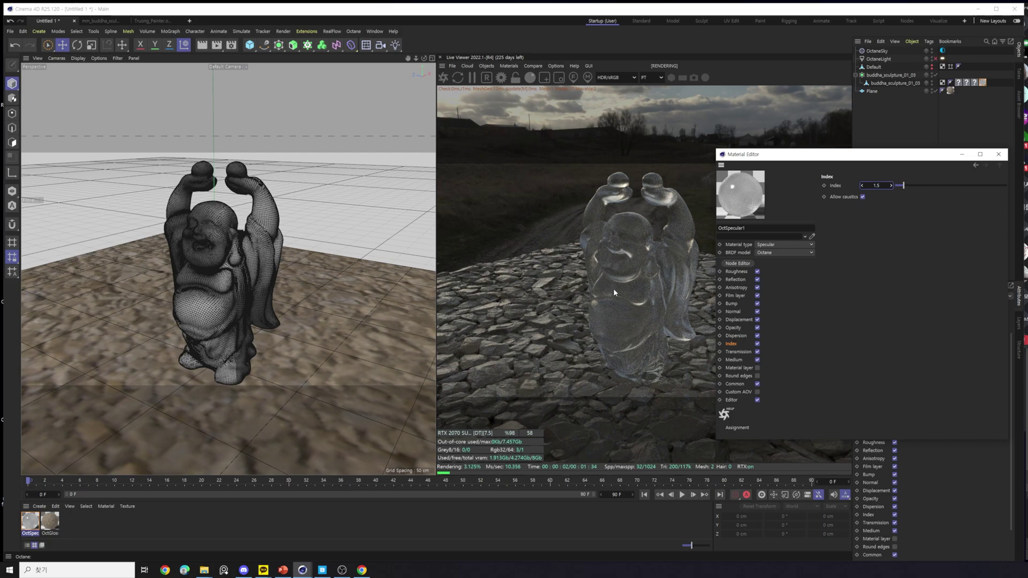
Tint the specular material's transmission colour light red with RGB values 227, 138, 138.
click(737, 272)
click(745, 352)
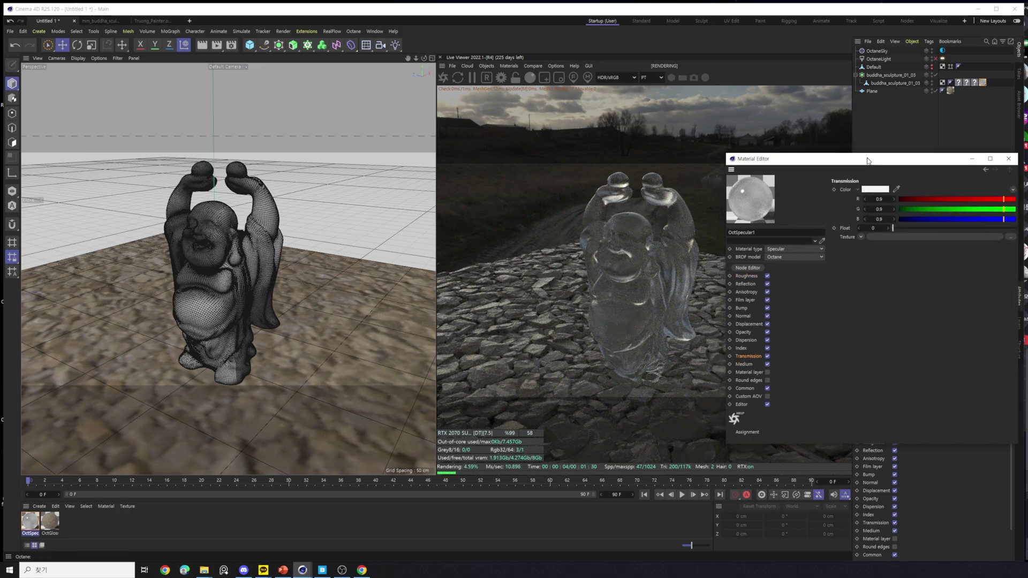
drag(865, 156, 869, 193)
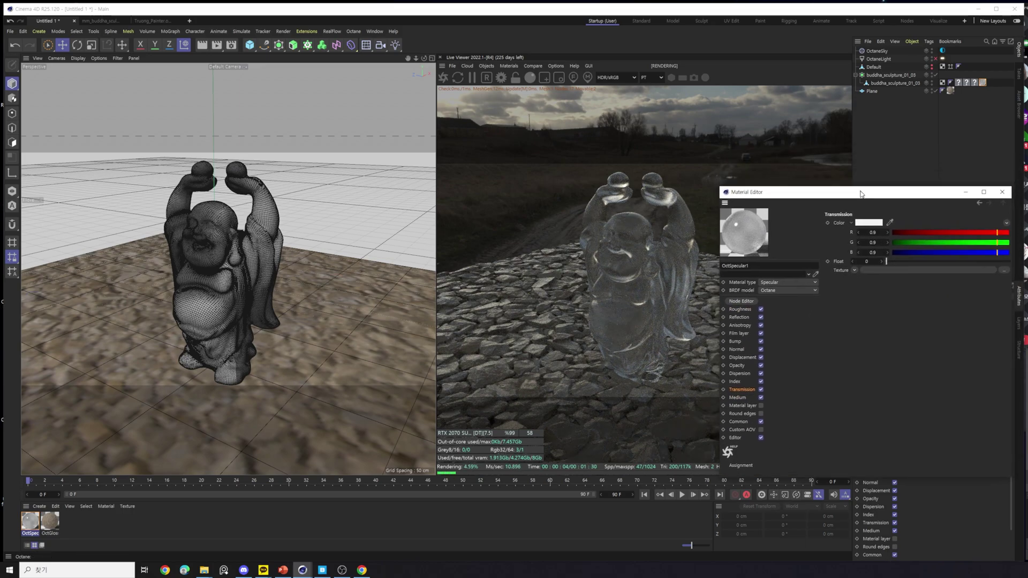
click(870, 222)
click(832, 286)
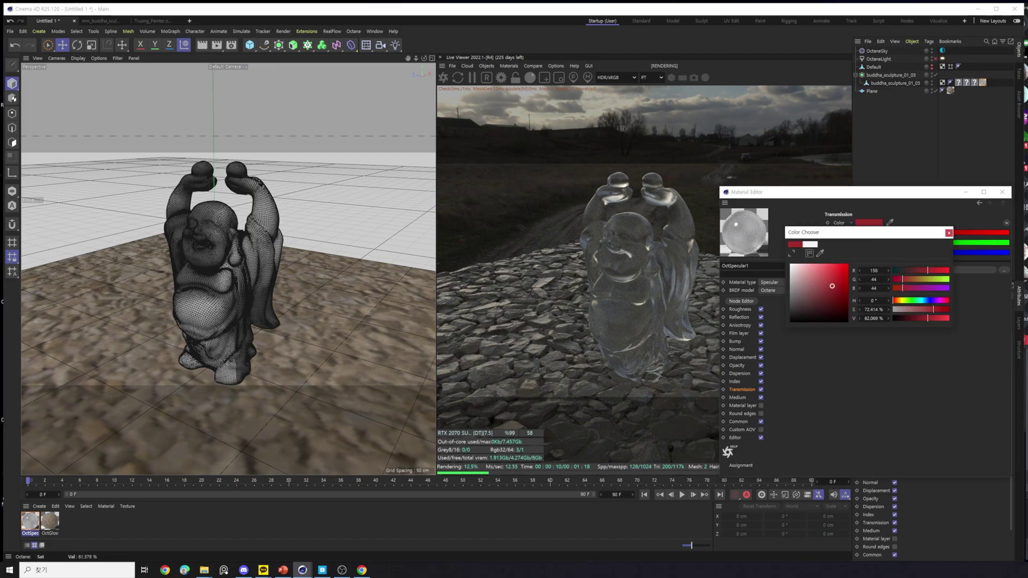
click(813, 282)
click(812, 275)
drag(917, 309, 932, 314)
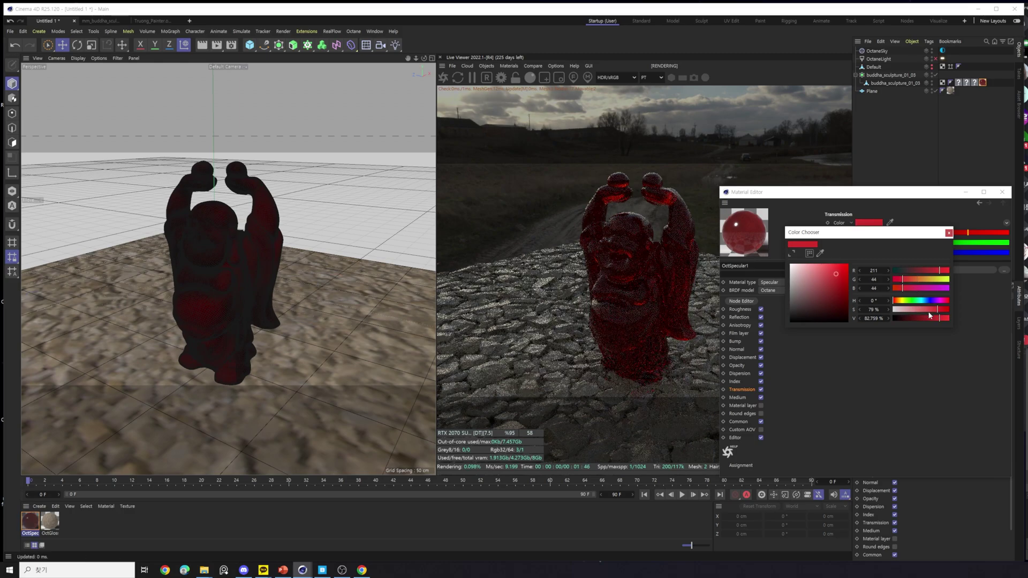
click(813, 270)
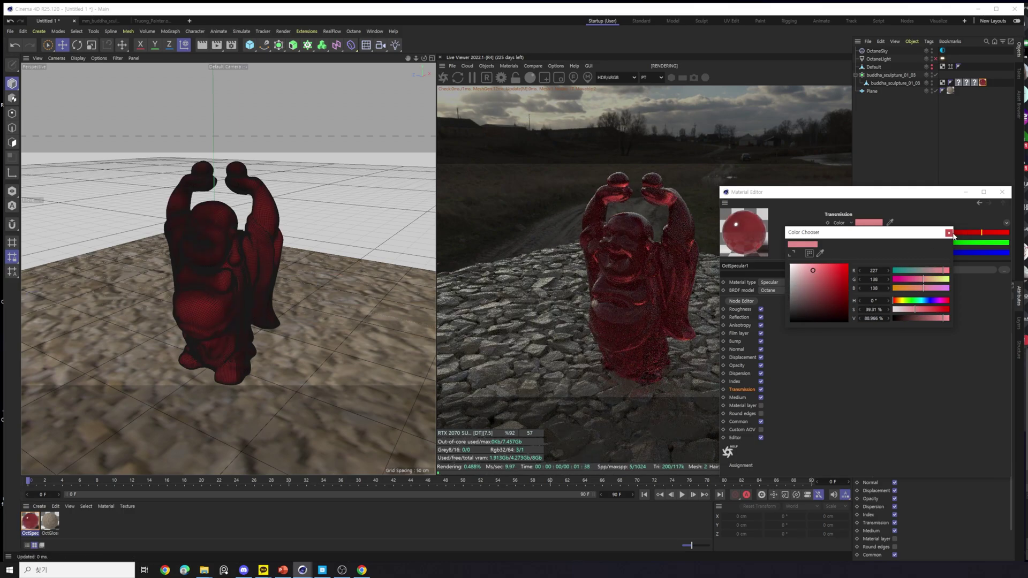
click(949, 233)
Try the specular material's opacity at about 0.11, and return its float value to 1.
click(737, 366)
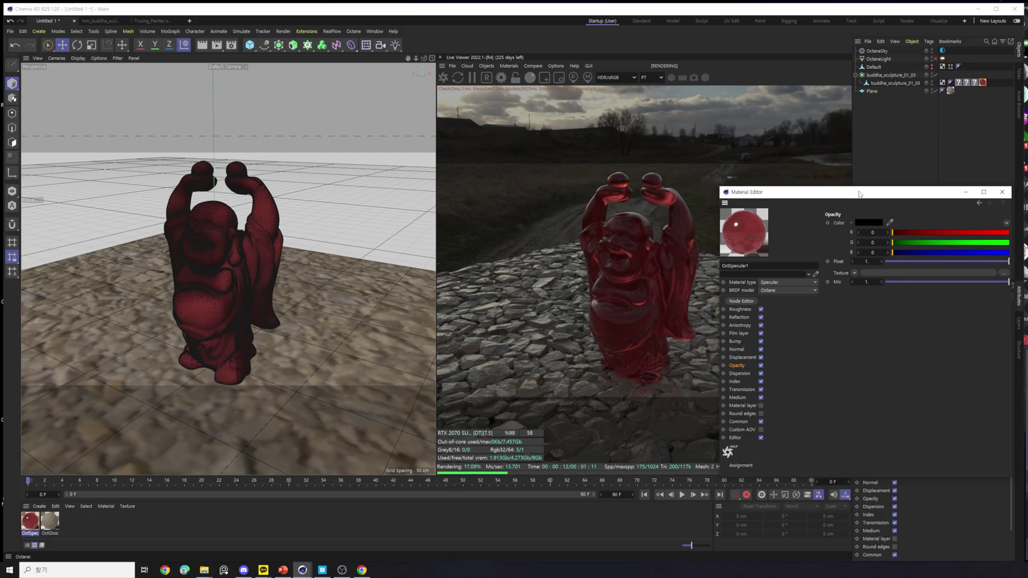
drag(859, 193, 838, 181)
click(880, 250)
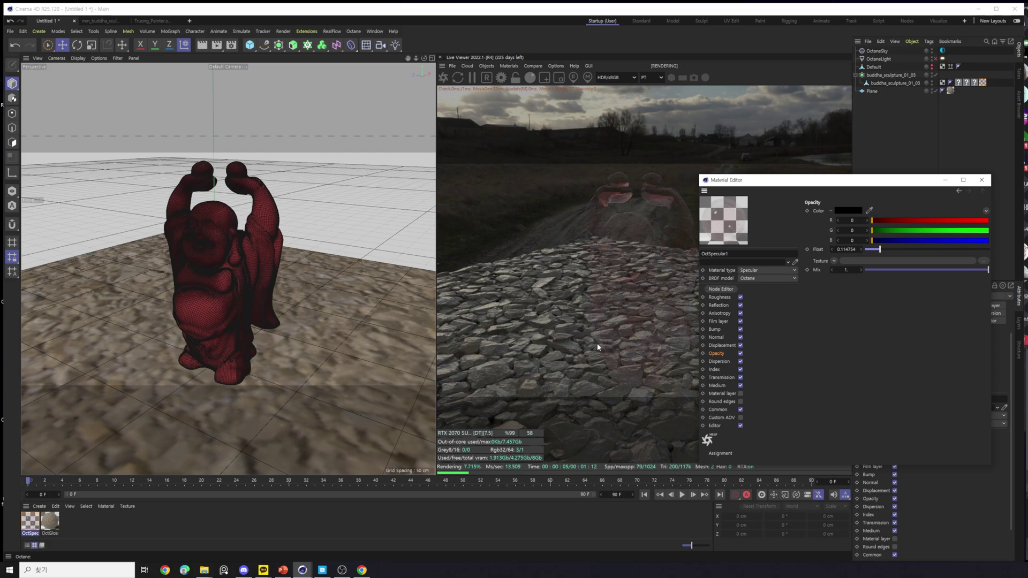
drag(921, 250, 991, 250)
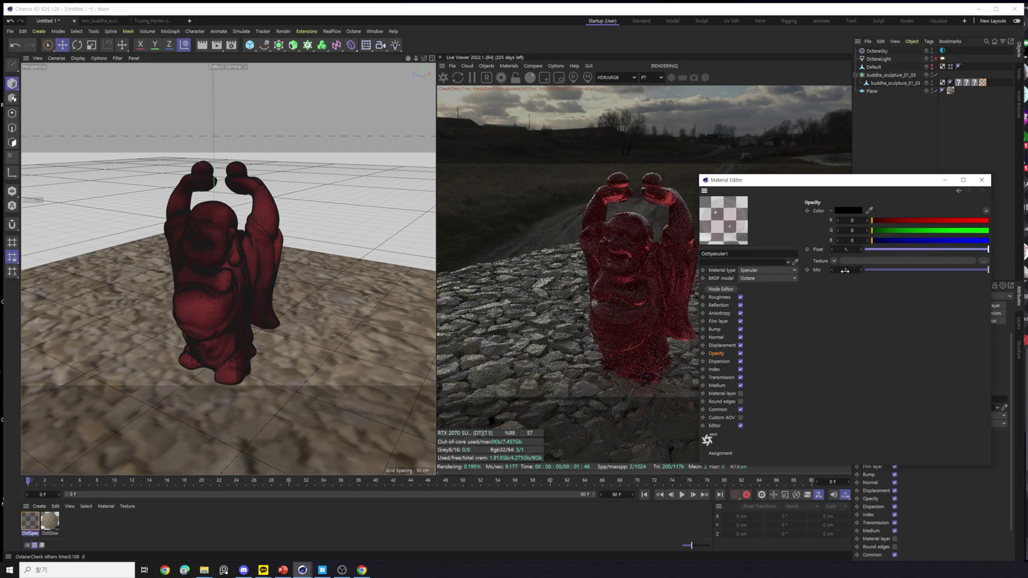
Review the specular material's Transmission, Medium, Normal, Film layer, Anisotropy and Reflection channels, and close the Material Editor.
click(720, 378)
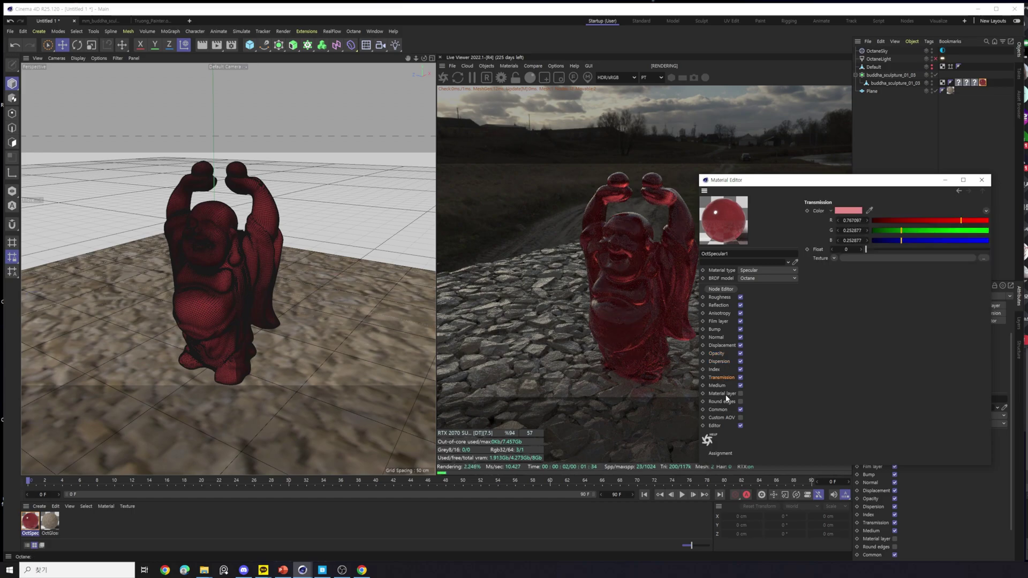
click(718, 385)
click(716, 337)
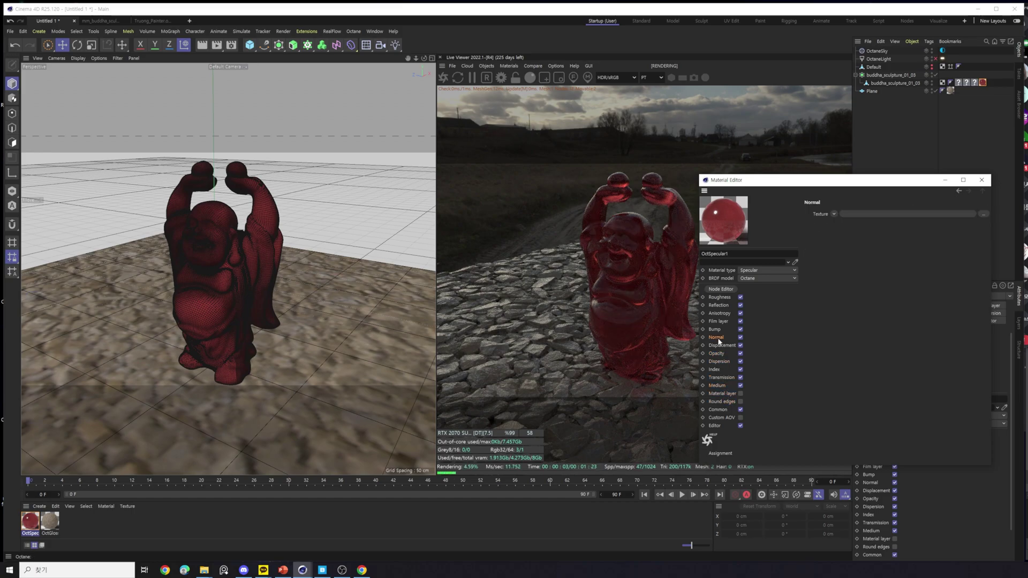
click(726, 321)
click(727, 314)
click(728, 306)
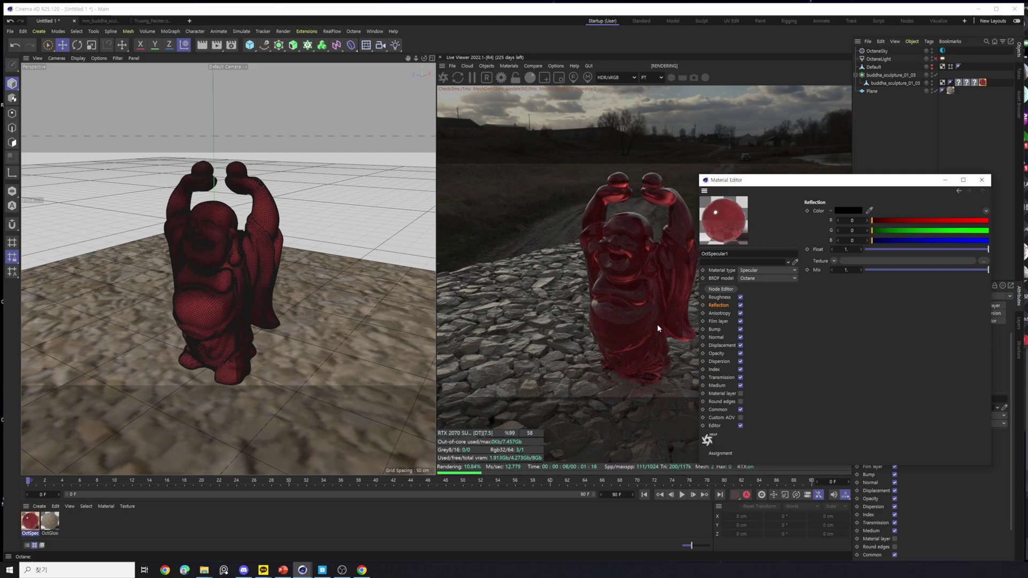
click(981, 180)
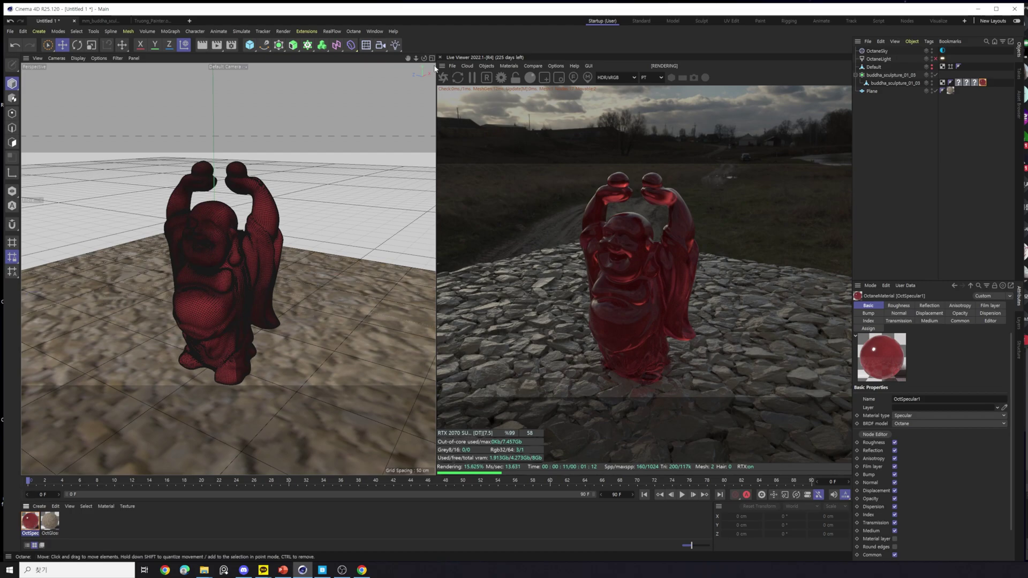
Create a new Octane Metallic Material from the Live Viewer.
click(486, 66)
mouse_move(535, 104)
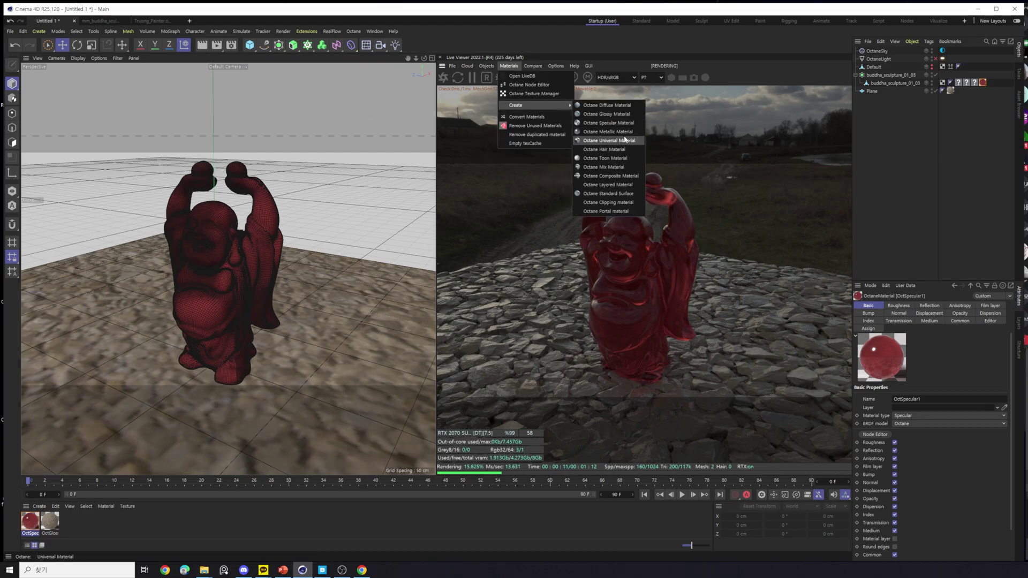
click(607, 132)
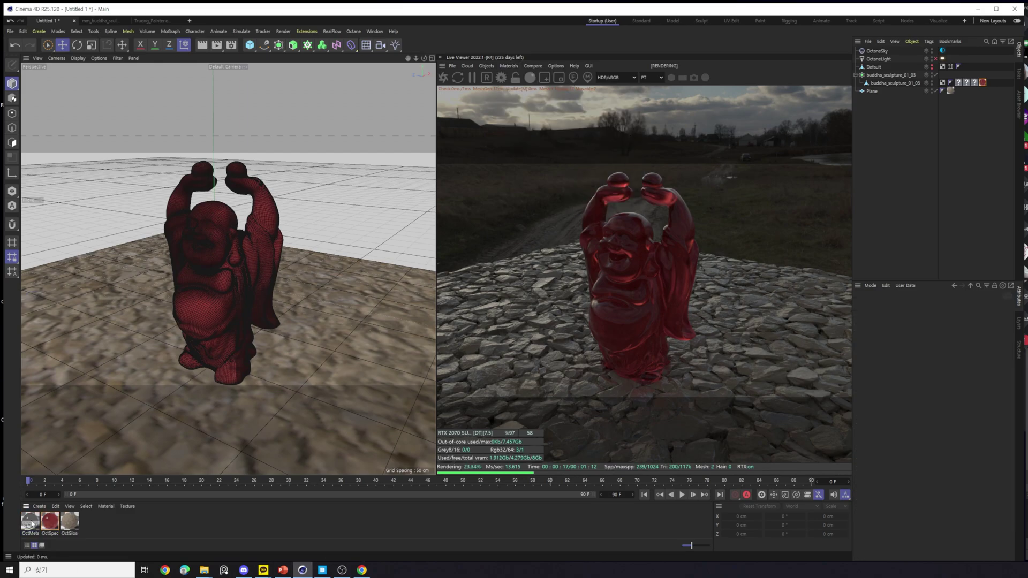
View the red specular material and the stone glossy material in the Material Editor, closing each one.
click(51, 527)
double_click(50, 522)
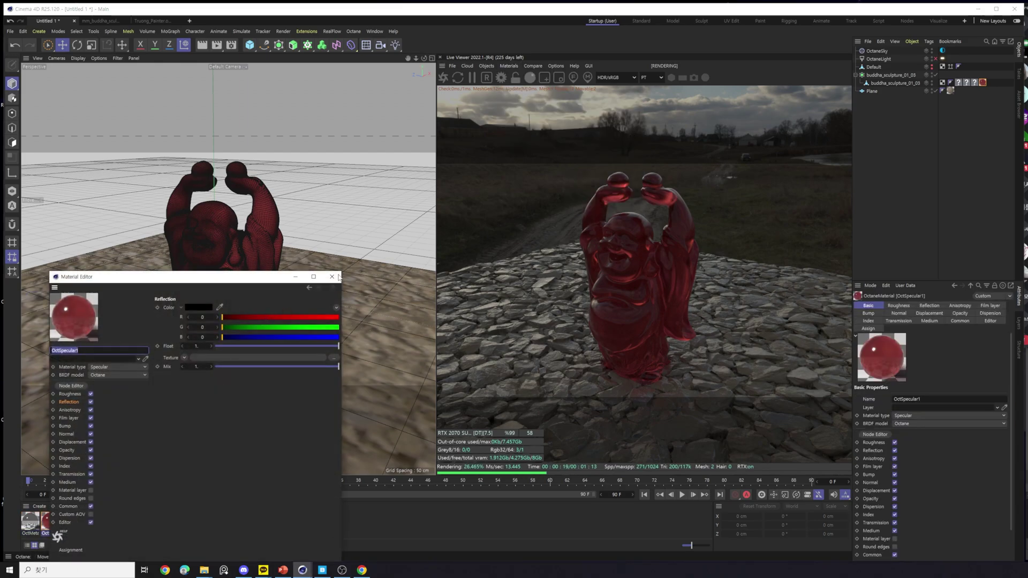
click(333, 277)
double_click(69, 520)
click(358, 277)
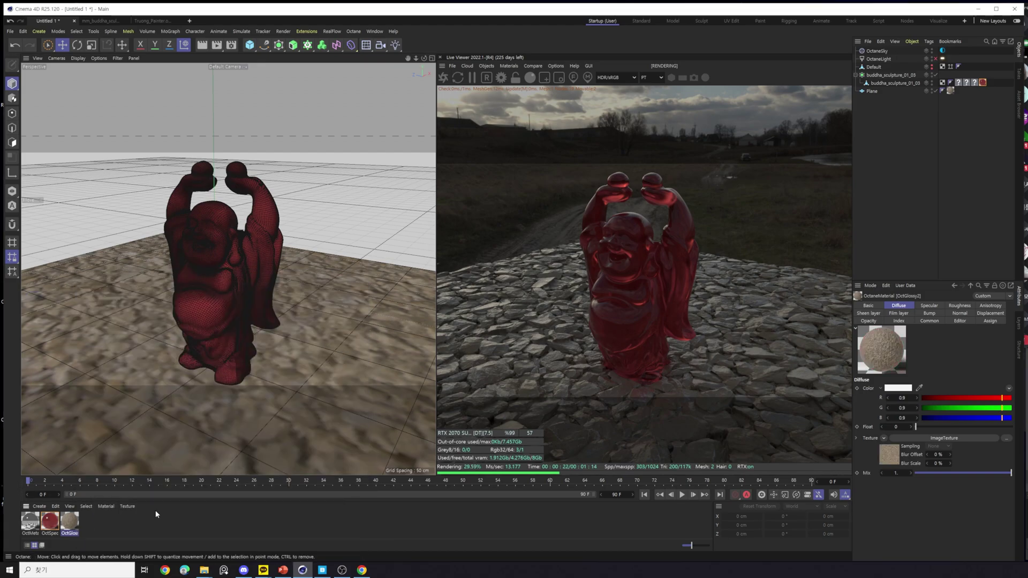
Apply the OctMetal1 material to the Buddha sculpture and delete the sculpture's older material tags.
click(222, 298)
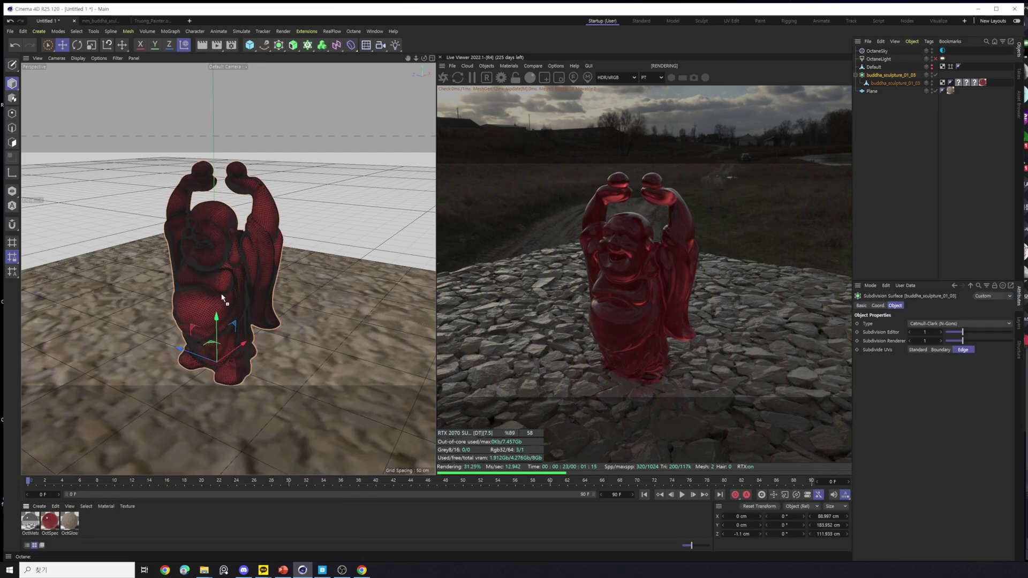
drag(222, 298, 223, 299)
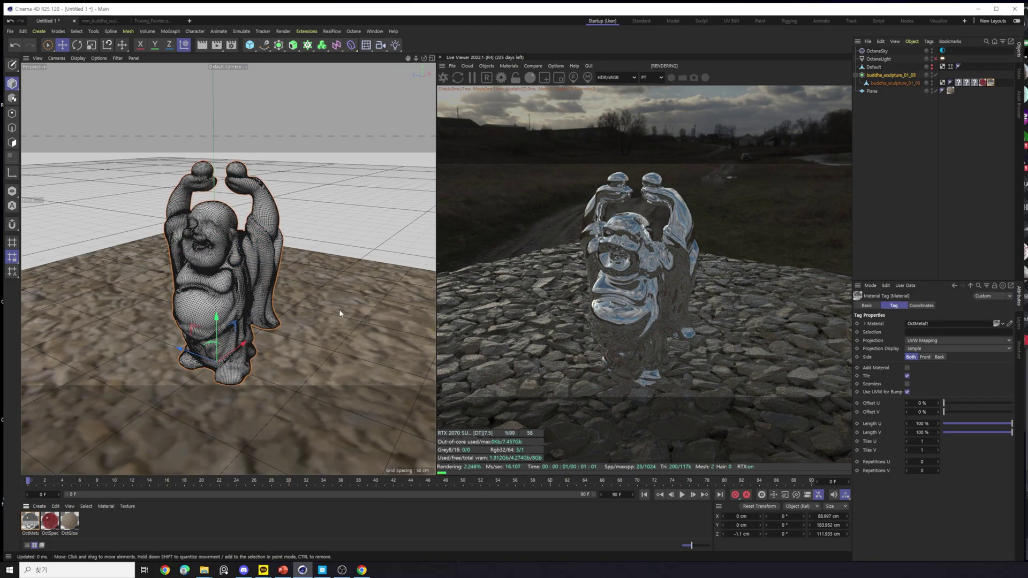
alt+drag(310, 294, 248, 306)
scroll(246, 307, up, 3)
drag(955, 89, 993, 79)
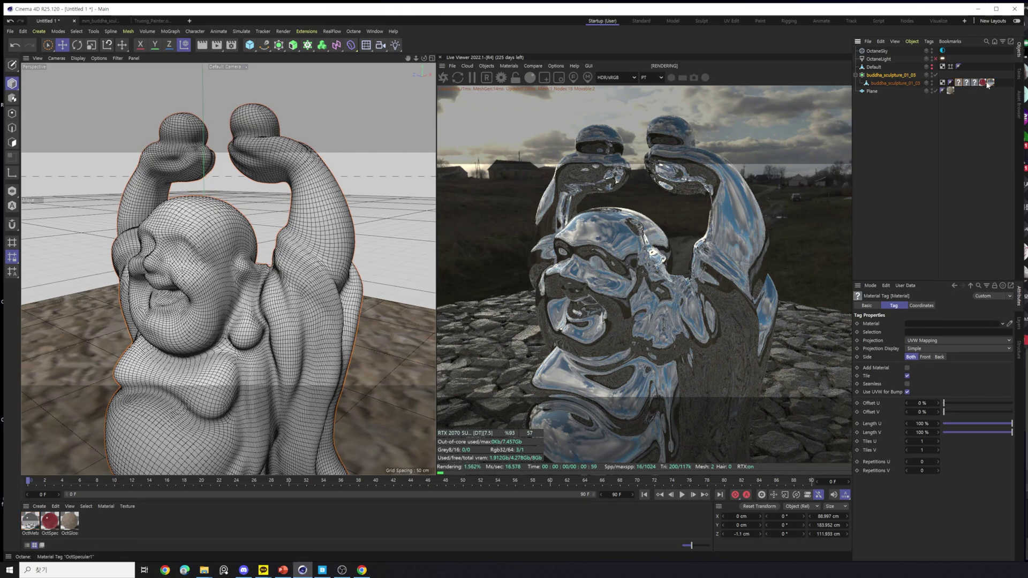
key(Delete)
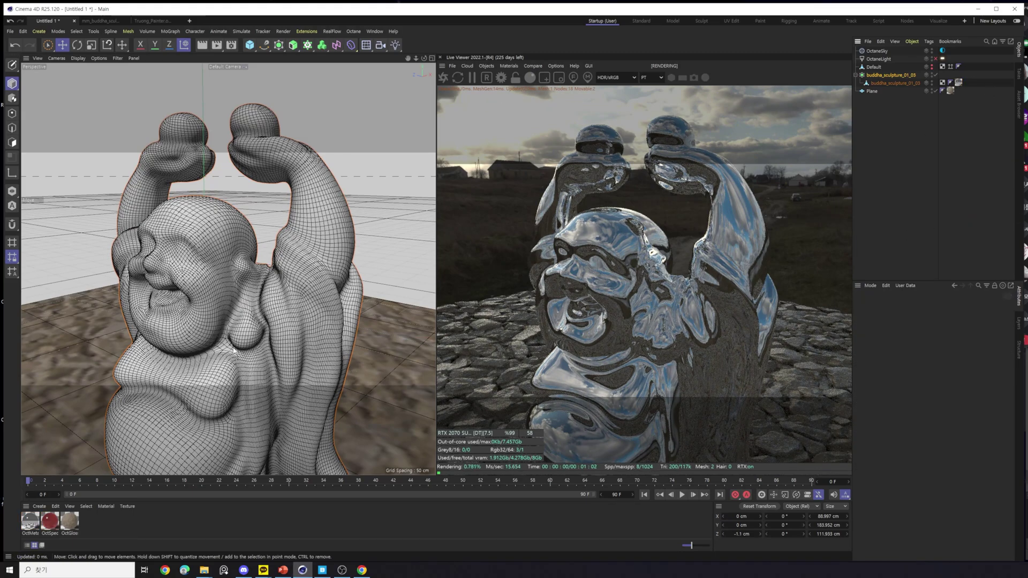
Set the OctMetal1 material's roughness float to about 0.15 and move its editor clear of the sculpture.
scroll(217, 370, down, 4)
double_click(30, 520)
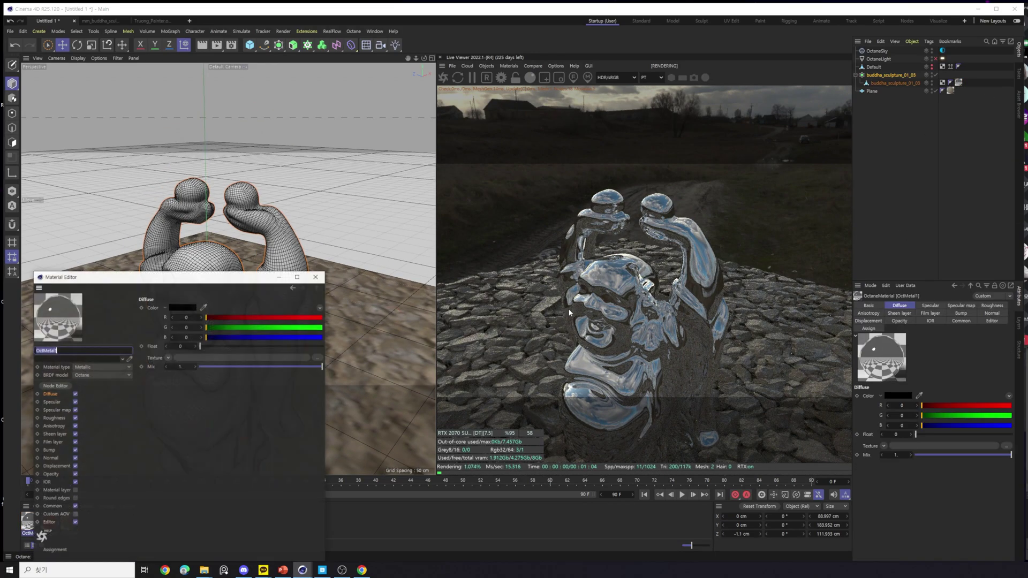
click(56, 410)
click(53, 402)
click(56, 418)
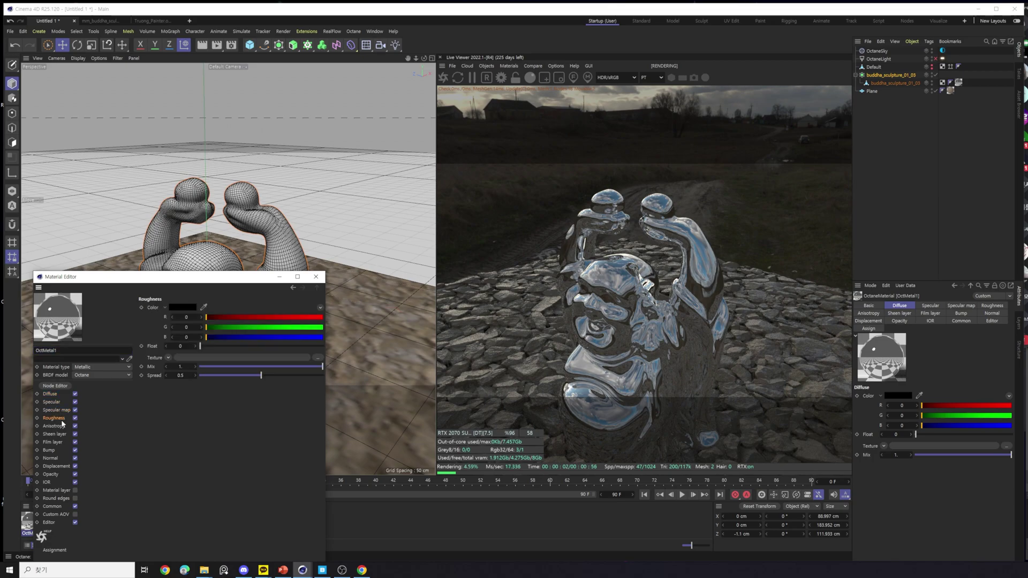
mouse_move(211, 346)
mouse_down()
mouse_move(246, 346)
mouse_move(219, 346)
mouse_up()
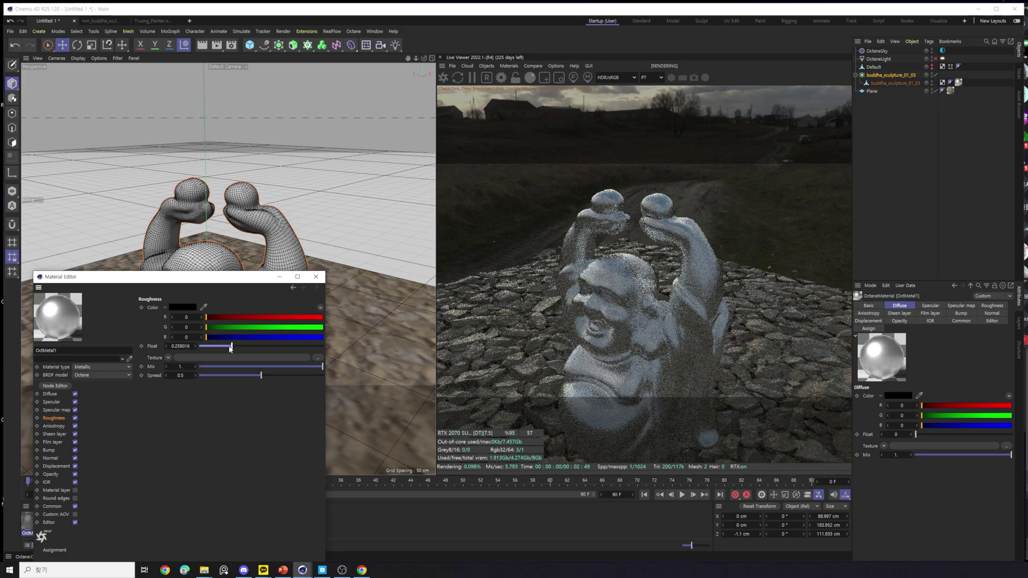
drag(180, 277, 874, 114)
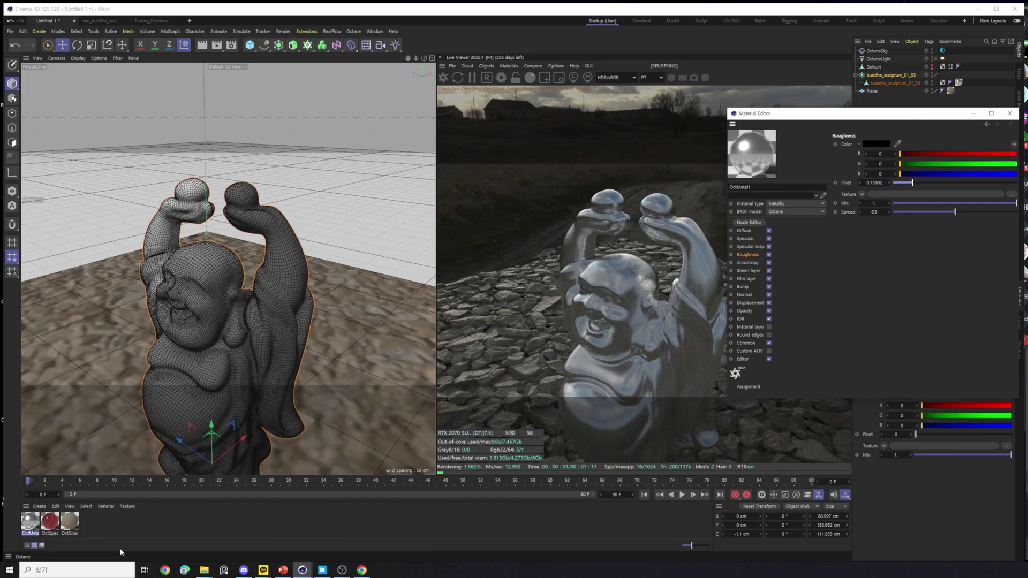
Switch to File Explorer, browse the texture_test folder and its texture2 subfolder, and minimize the window.
click(243, 541)
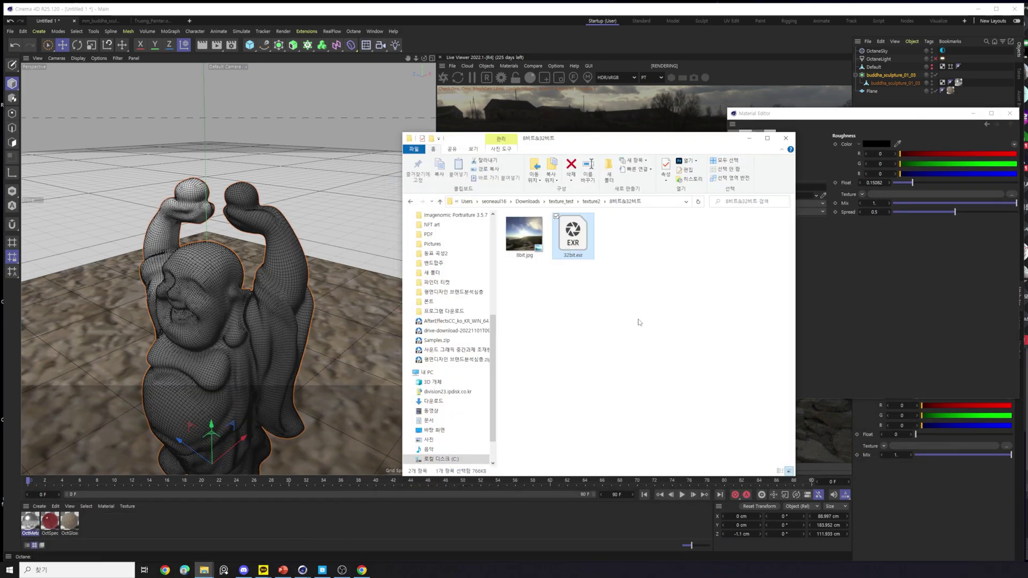
key(alt+Up)
click(603, 202)
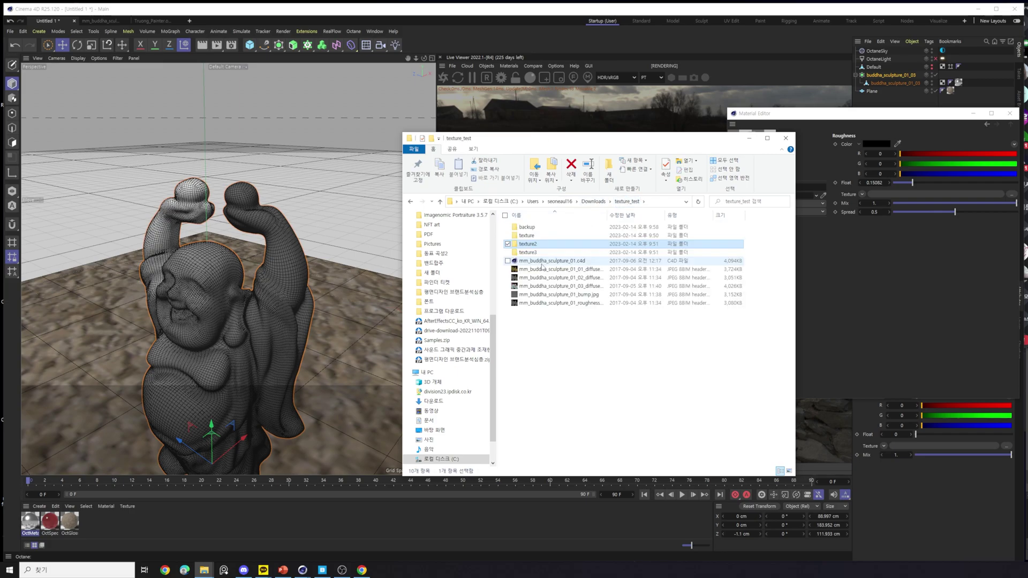
double_click(535, 246)
click(749, 138)
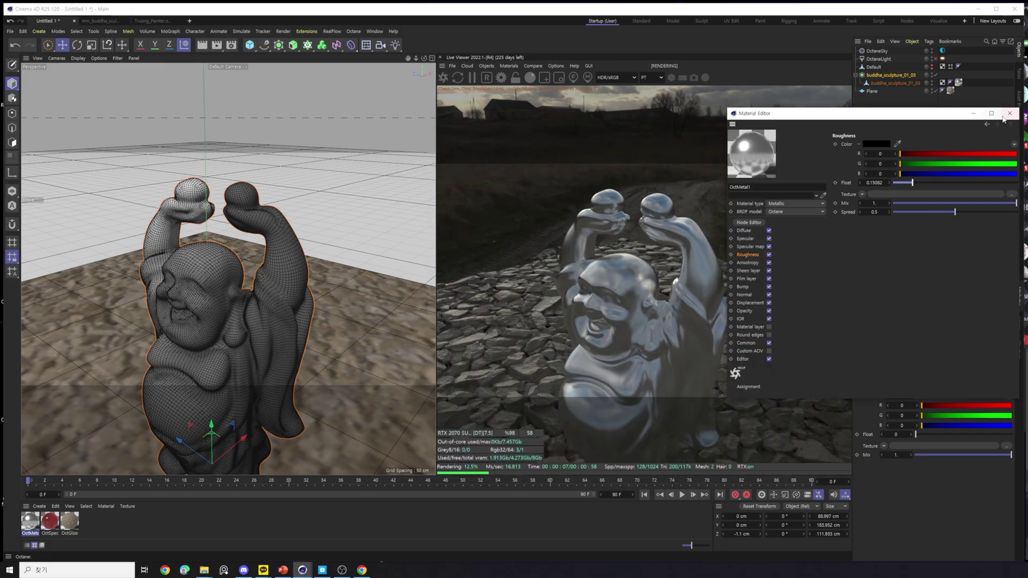
Put away the material editor, reopen OctMetal1 on its Diffuse channel and shift the editor window slightly.
click(973, 113)
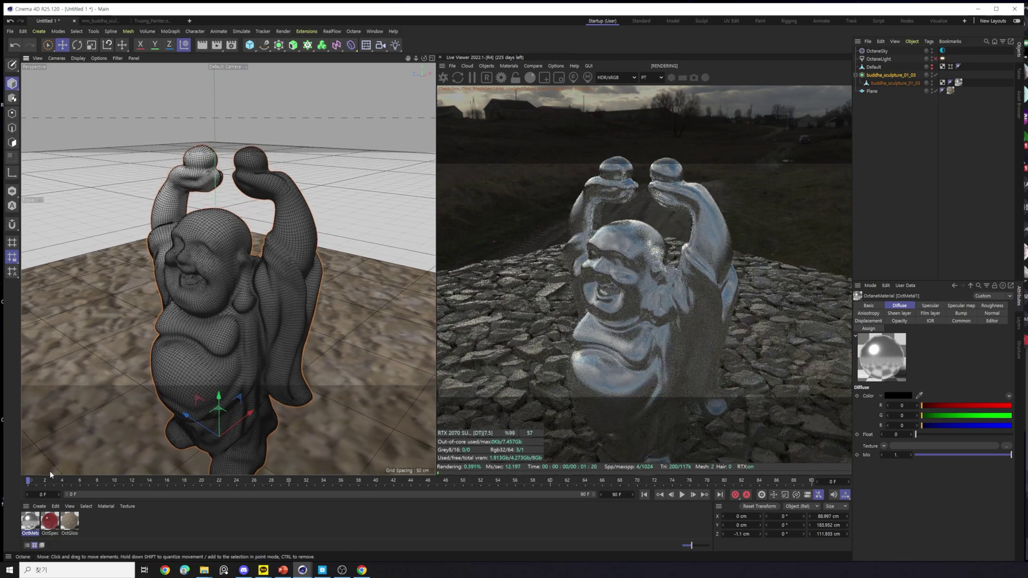
double_click(30, 519)
click(751, 234)
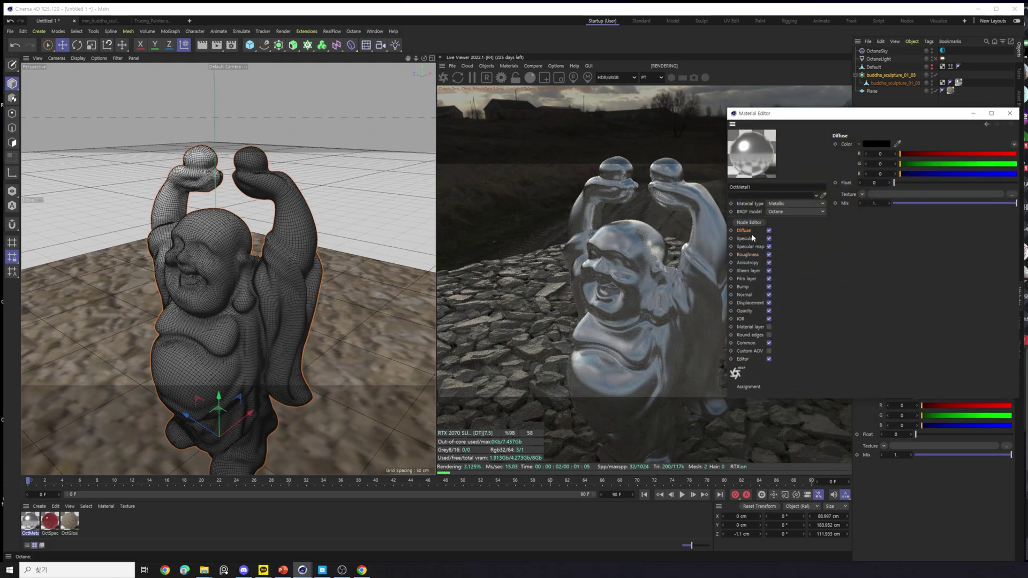
drag(818, 114, 833, 120)
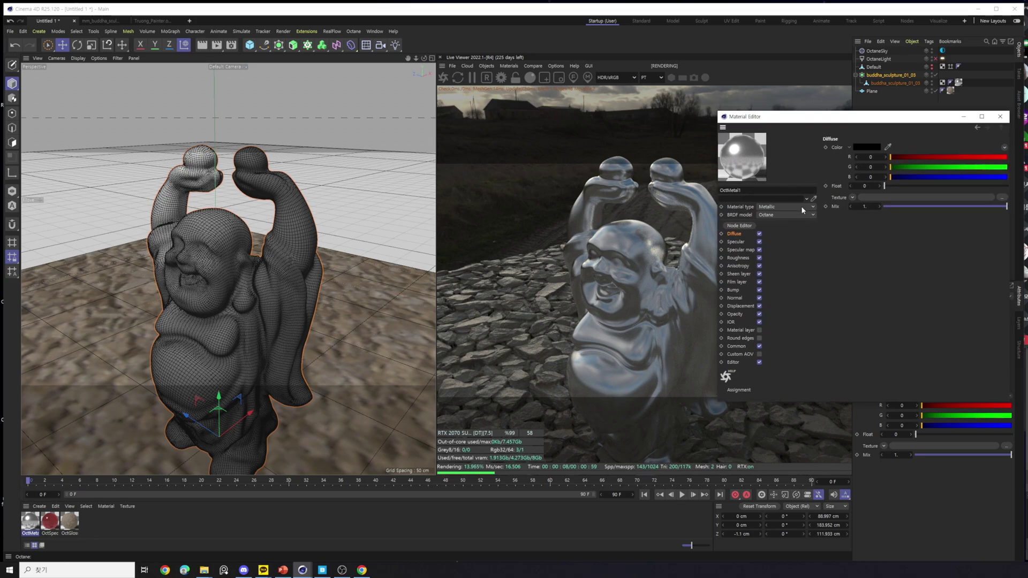
Set the OctMetal1 diffuse color to pink, RGB 208, 133, 133.
click(744, 242)
click(735, 234)
click(867, 147)
click(809, 199)
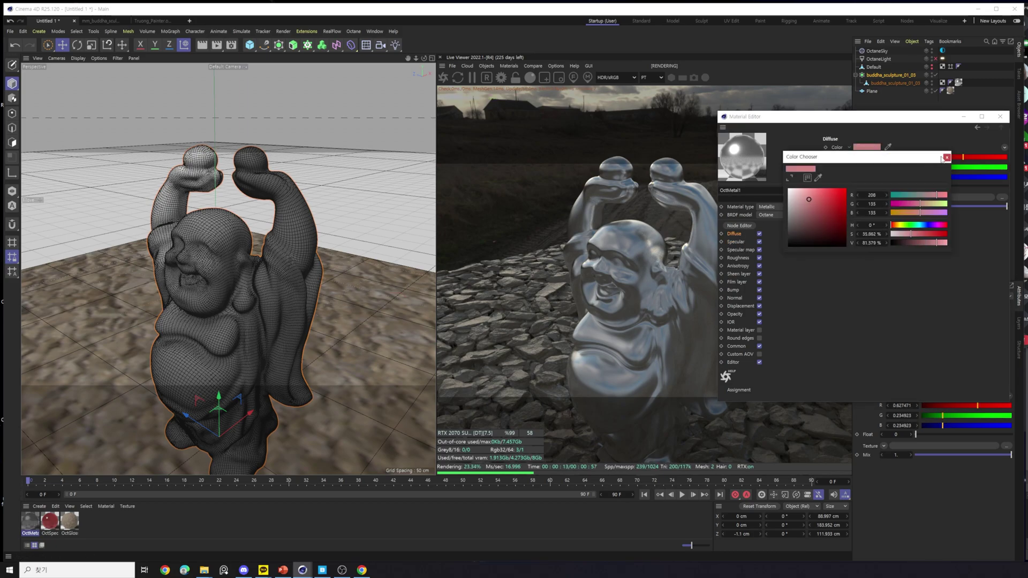
click(946, 157)
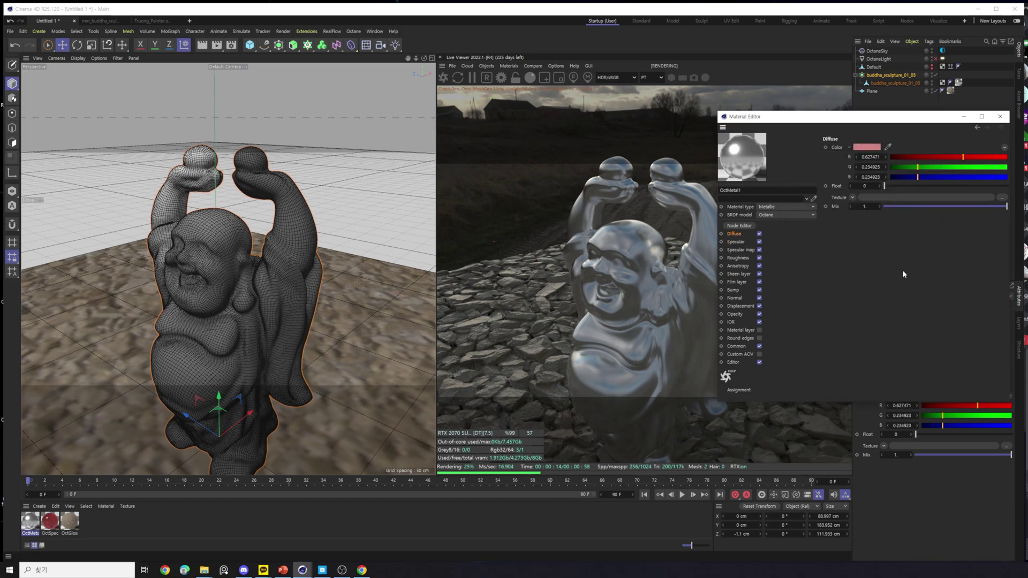
Change the OctMetal1 diffuse color to a neutral light grey, RGB 208, 208, 208.
click(867, 147)
drag(911, 234, 833, 239)
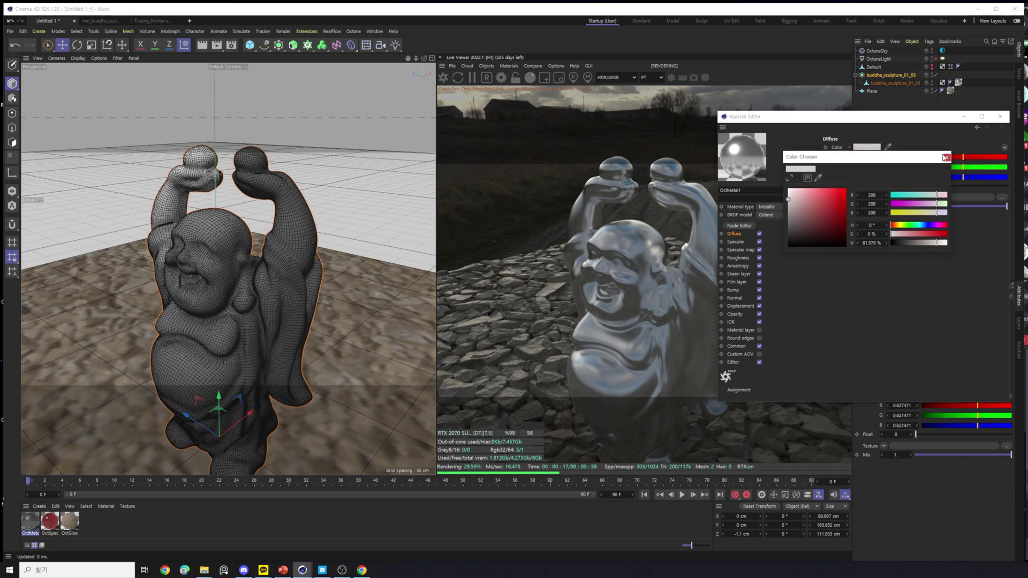
click(947, 158)
Try a dark red specular color on OctMetal1, then set it to gold with RGB 252, 213, 164.
click(739, 241)
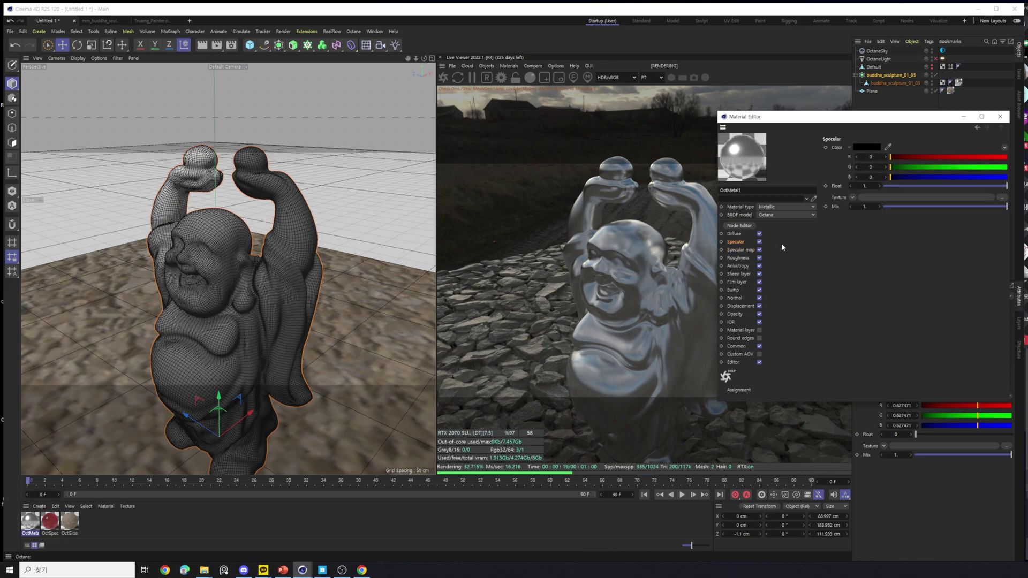
click(867, 147)
mouse_move(827, 214)
mouse_down()
mouse_move(830, 202)
mouse_move(835, 227)
mouse_up()
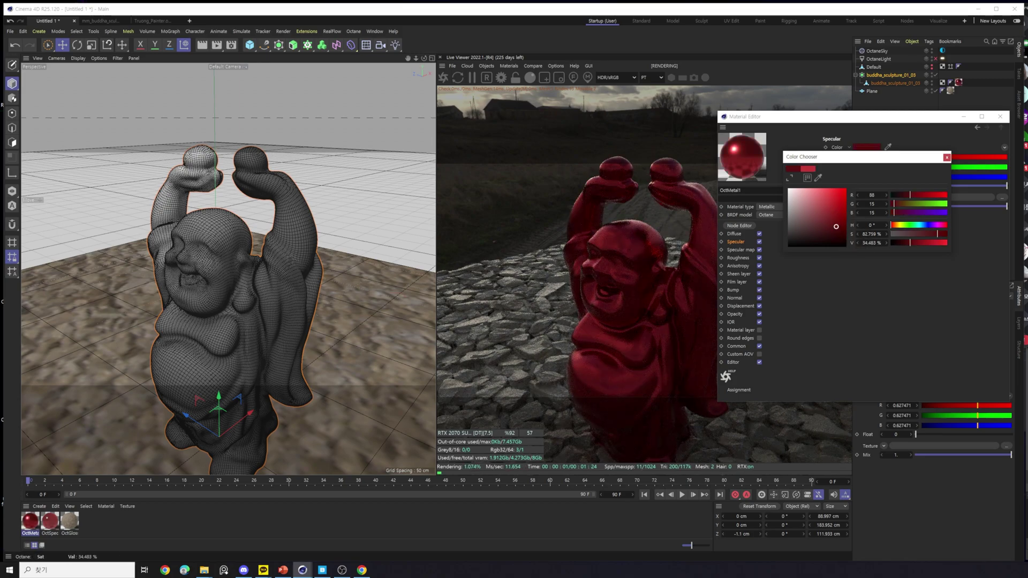
click(896, 225)
mouse_move(937, 234)
mouse_down()
mouse_move(910, 234)
mouse_move(946, 245)
mouse_up()
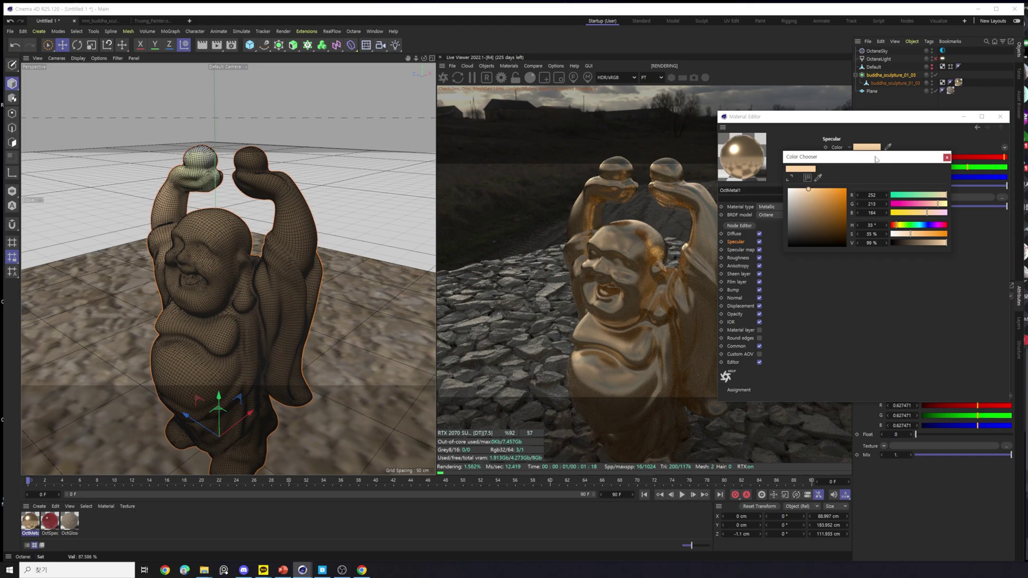
drag(931, 158, 840, 193)
click(855, 192)
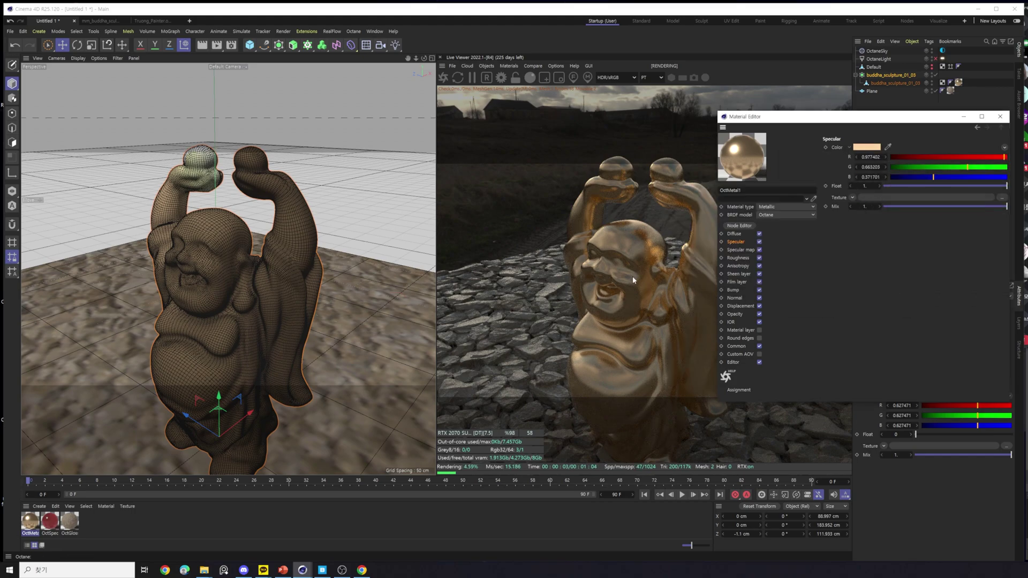
Set the OctMetal1 specular color to a copper tone with hue 13°, saturation 35% and value 91%.
alt+drag(291, 327, 277, 342)
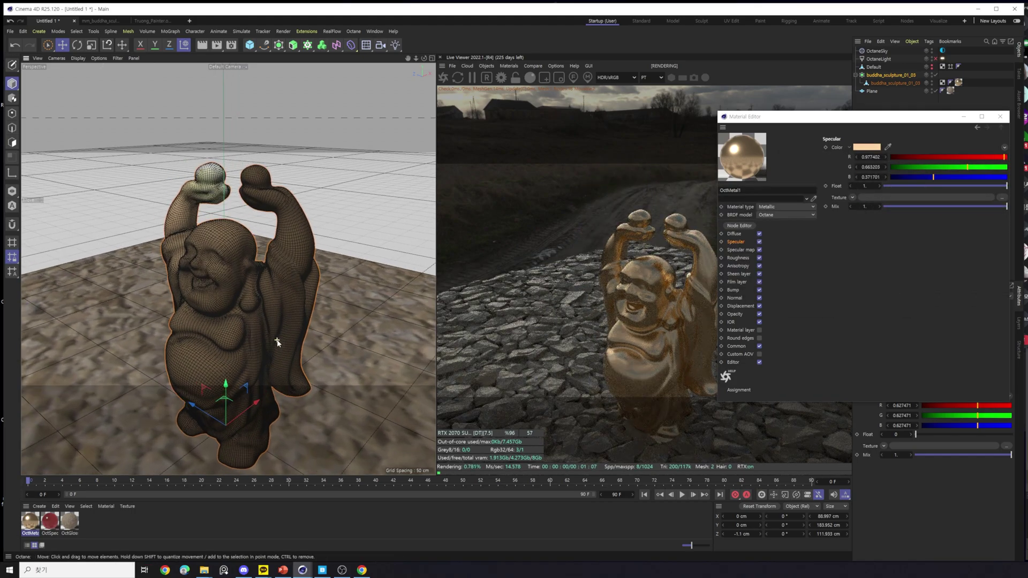
scroll(278, 341, up, 2)
click(740, 250)
click(741, 243)
click(745, 250)
click(743, 242)
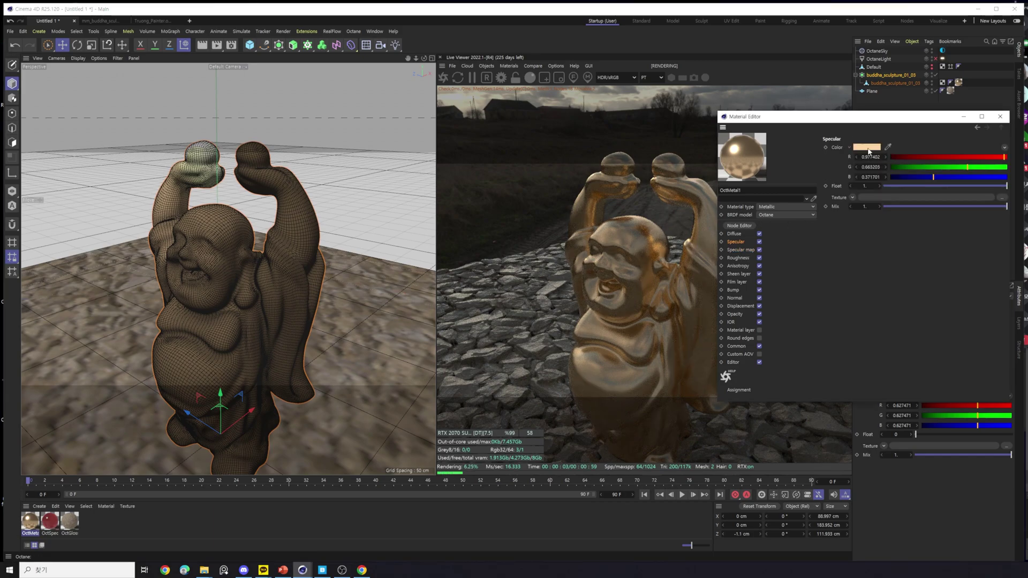
click(866, 147)
click(895, 225)
drag(931, 245, 942, 243)
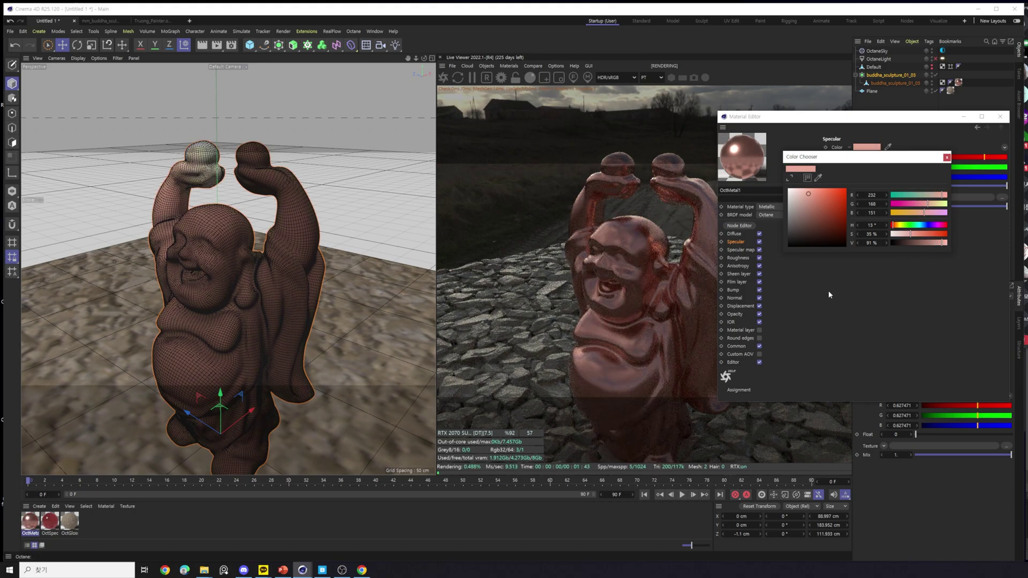
click(824, 200)
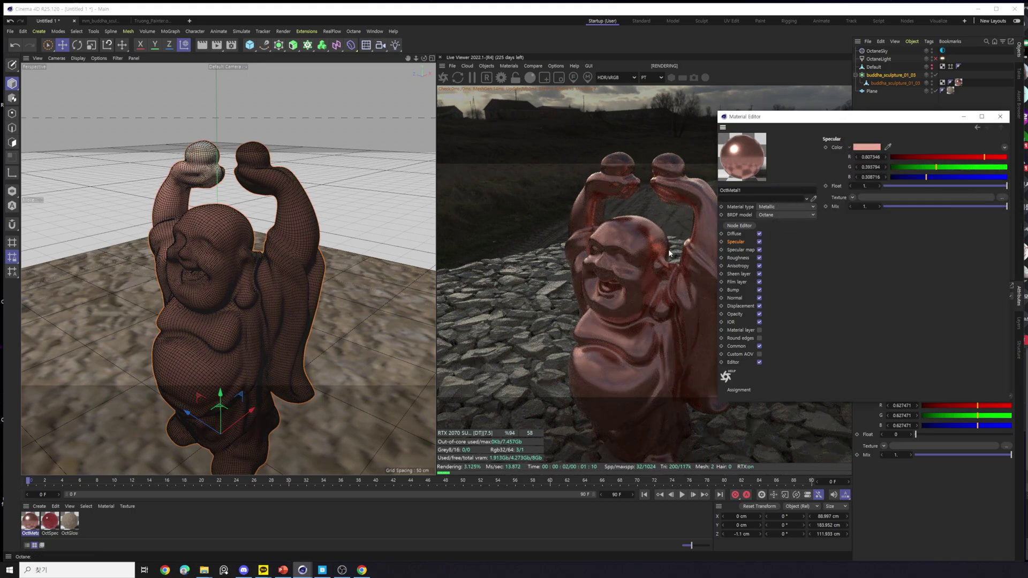
Set the OctMetal1 specular color to pure white.
click(850, 146)
click(850, 147)
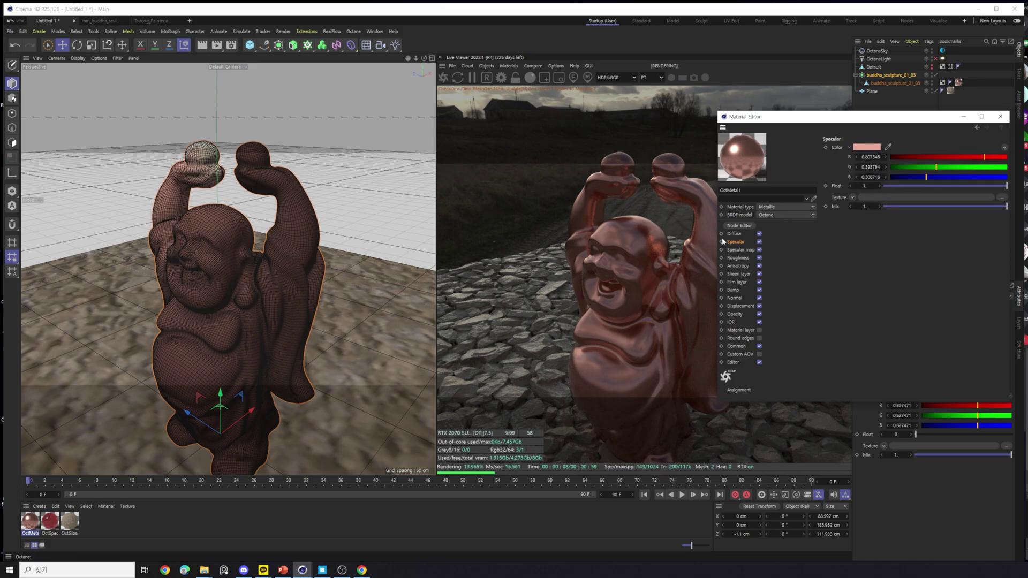
click(866, 147)
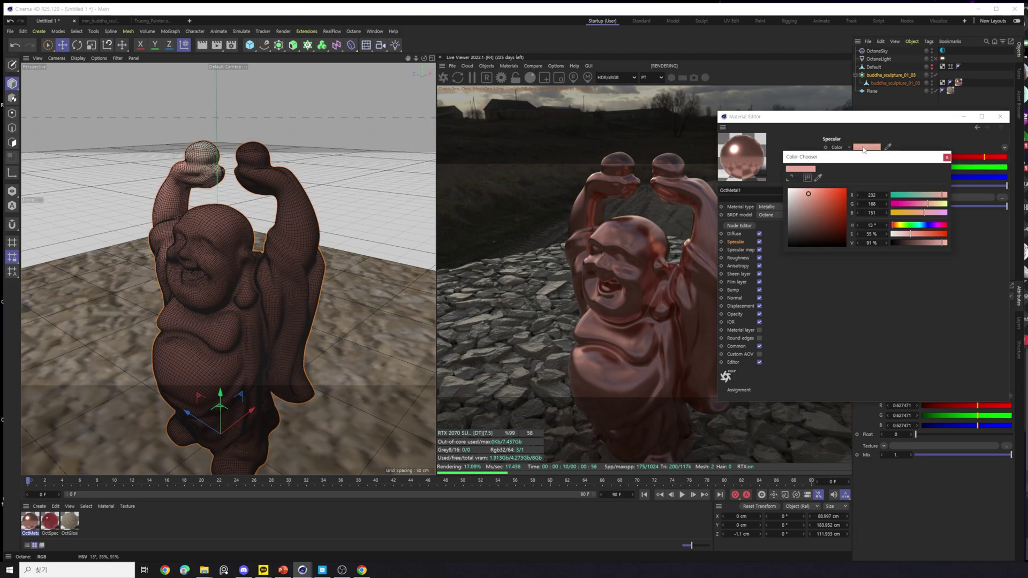
click(790, 189)
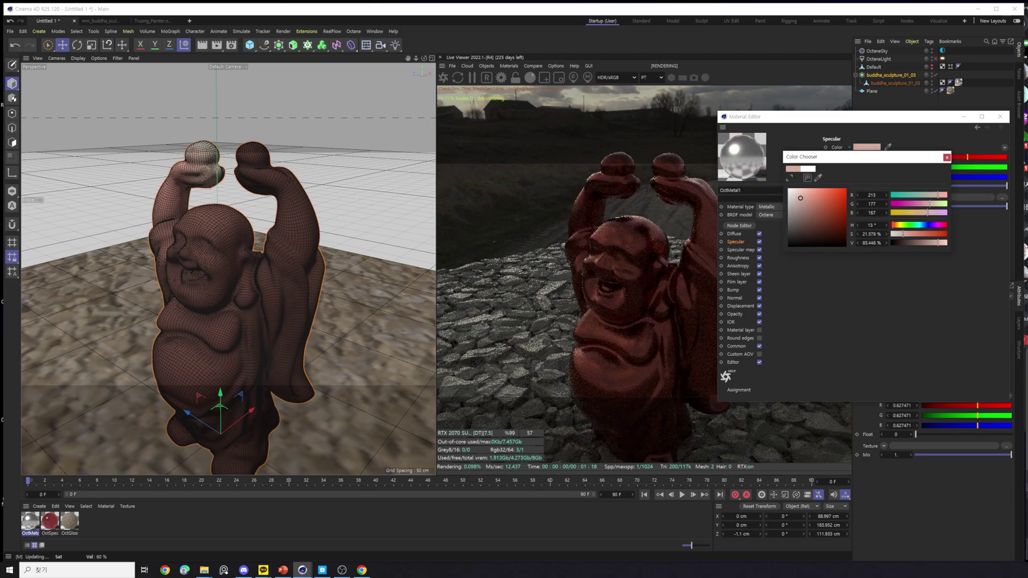
click(946, 158)
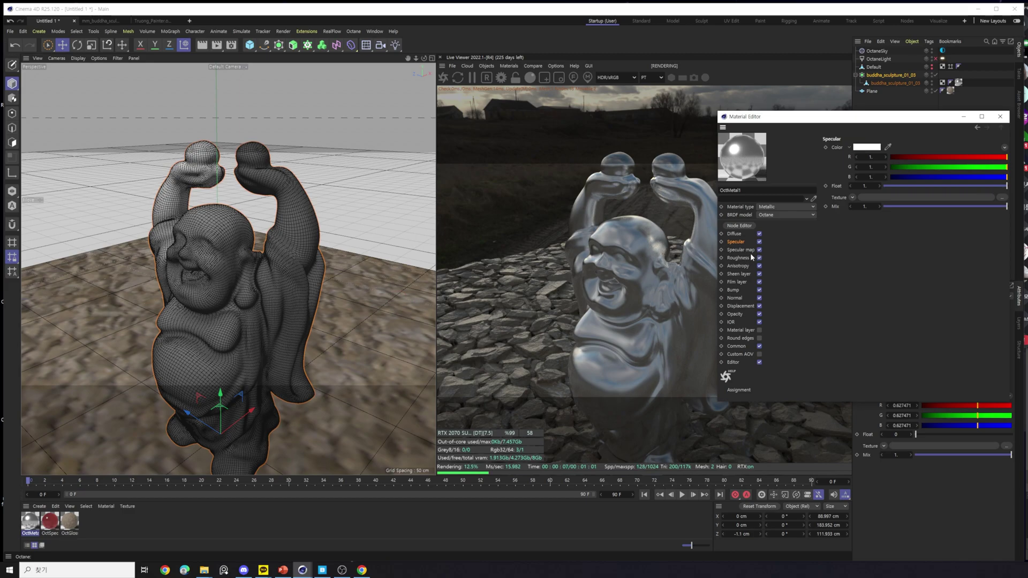
Examine the Specular map, Roughness, Film layer and Anisotropy channels of OctMetal1, with the editor clear of the sculpture.
click(746, 250)
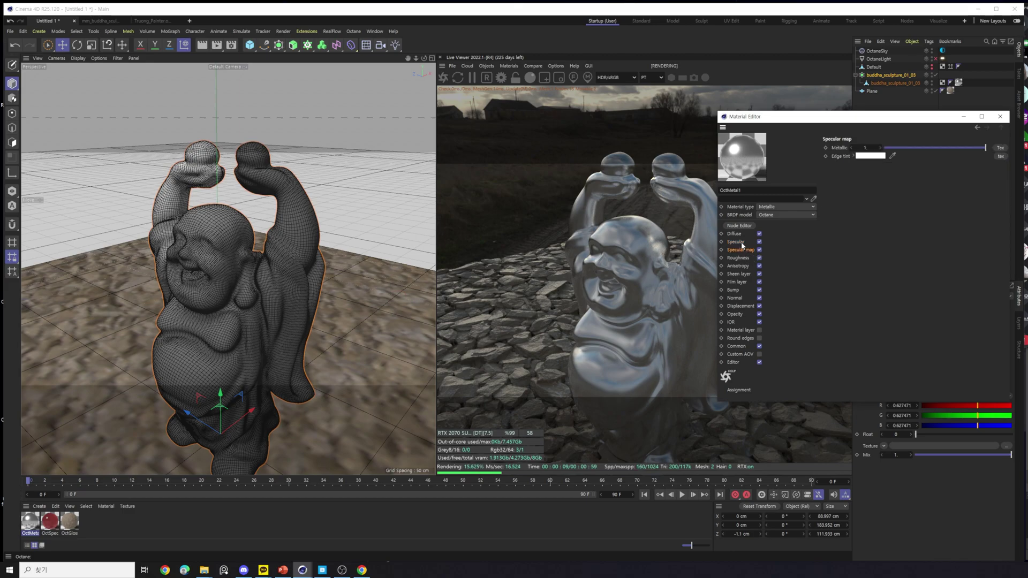
click(738, 242)
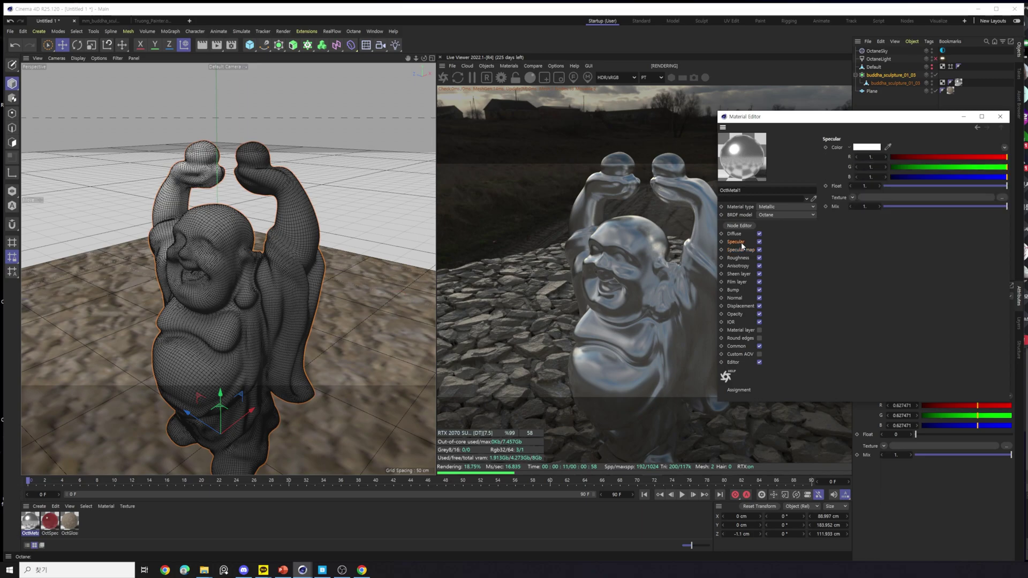
mouse_move(845, 121)
mouse_down()
mouse_move(857, 138)
mouse_move(850, 124)
mouse_up()
click(745, 253)
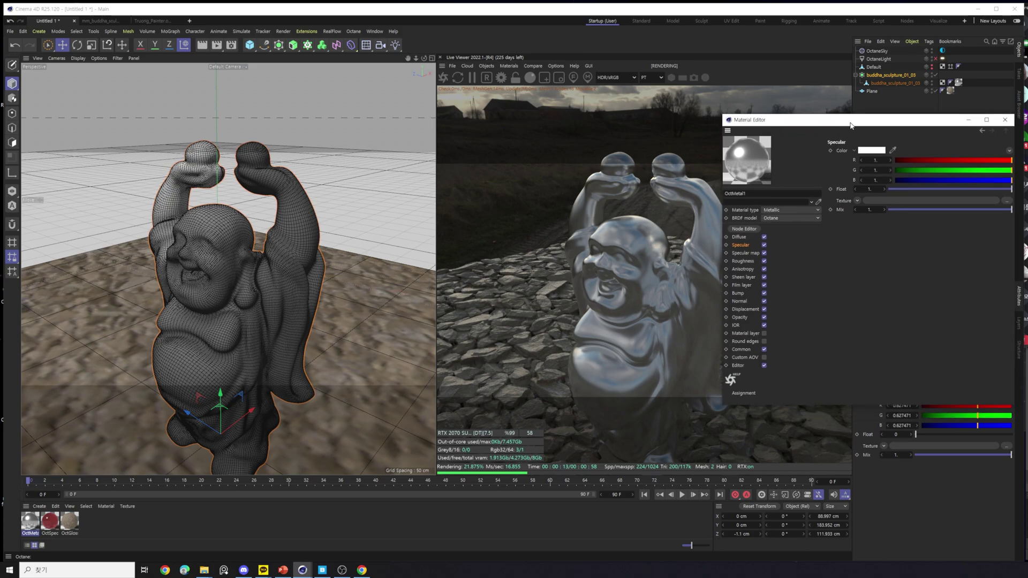
click(743, 261)
click(752, 253)
click(752, 260)
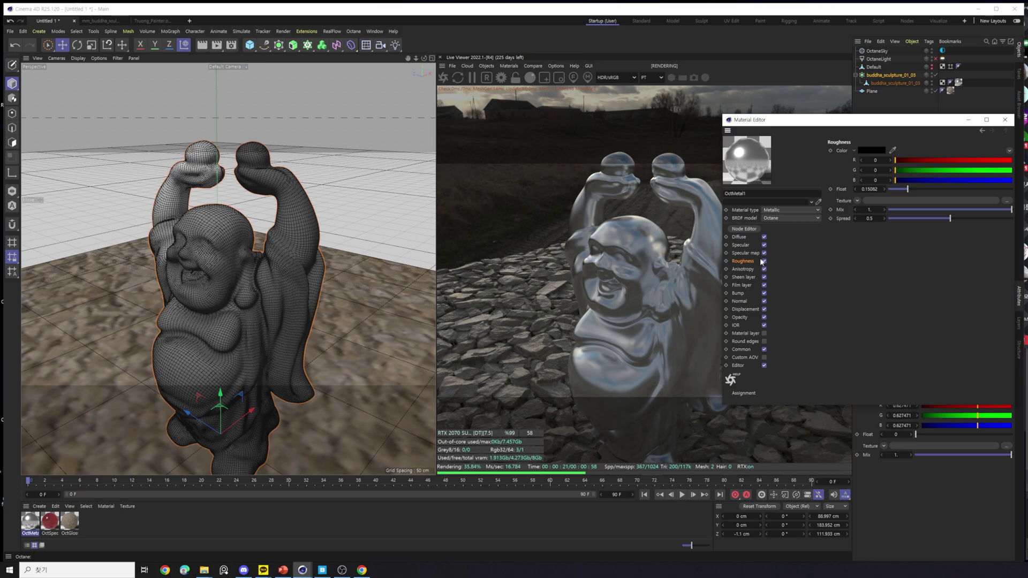
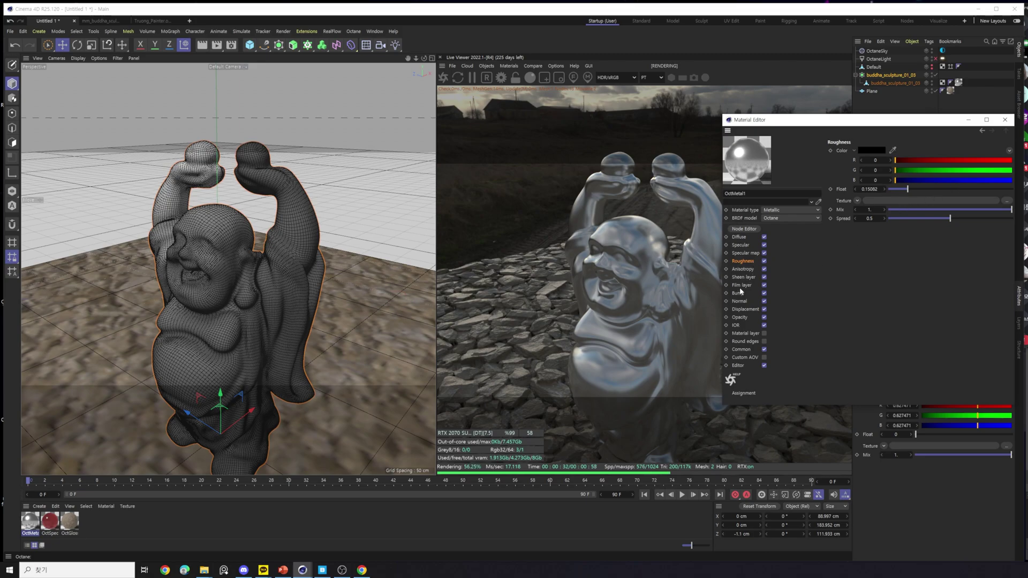
click(745, 286)
click(748, 270)
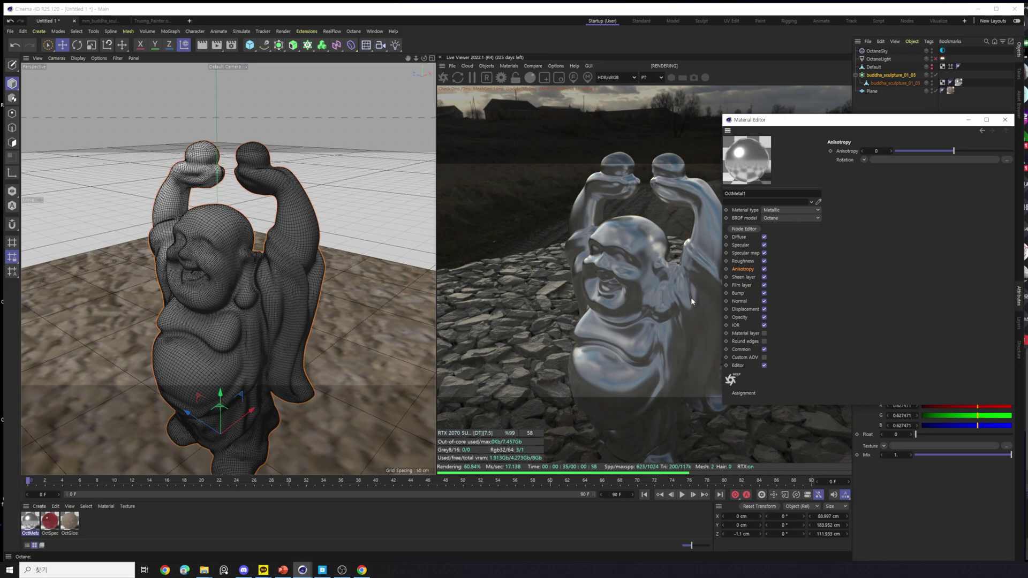
Switch to Chrome, search Google Images for anisotropy metal in a new tab and reposition the browser window.
click(362, 570)
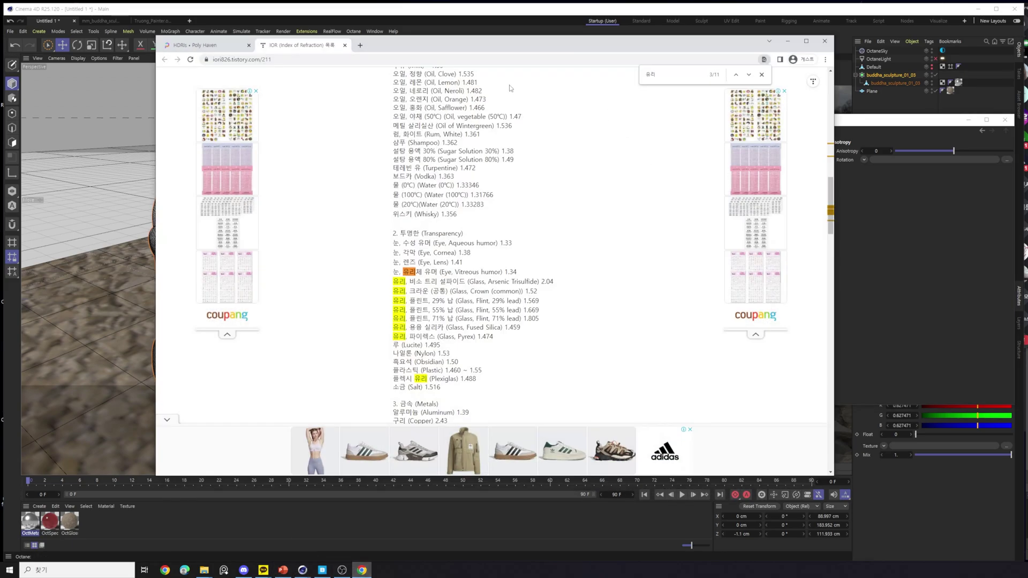
click(360, 46)
text(anist)
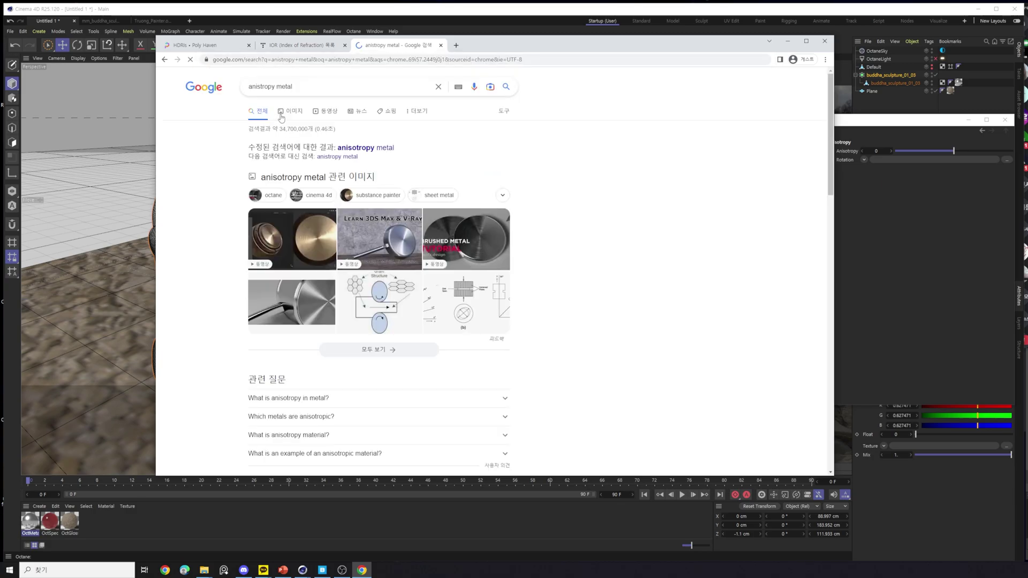
click(270, 110)
drag(587, 48, 698, 94)
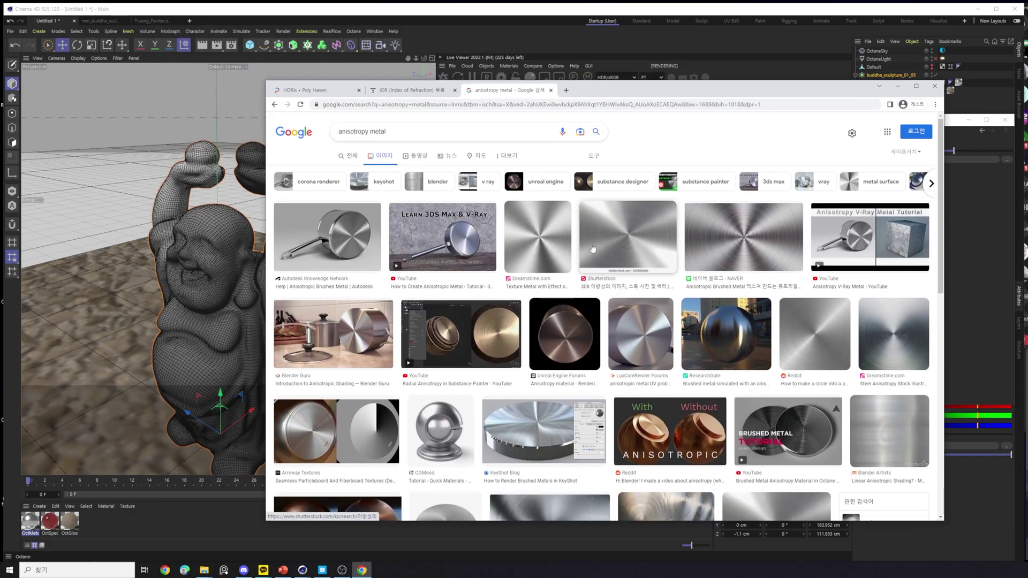
Preview the brushed-metal pan, radial metal texture and Substance Painter anisotropy images, and return to Cinema 4D.
click(327, 236)
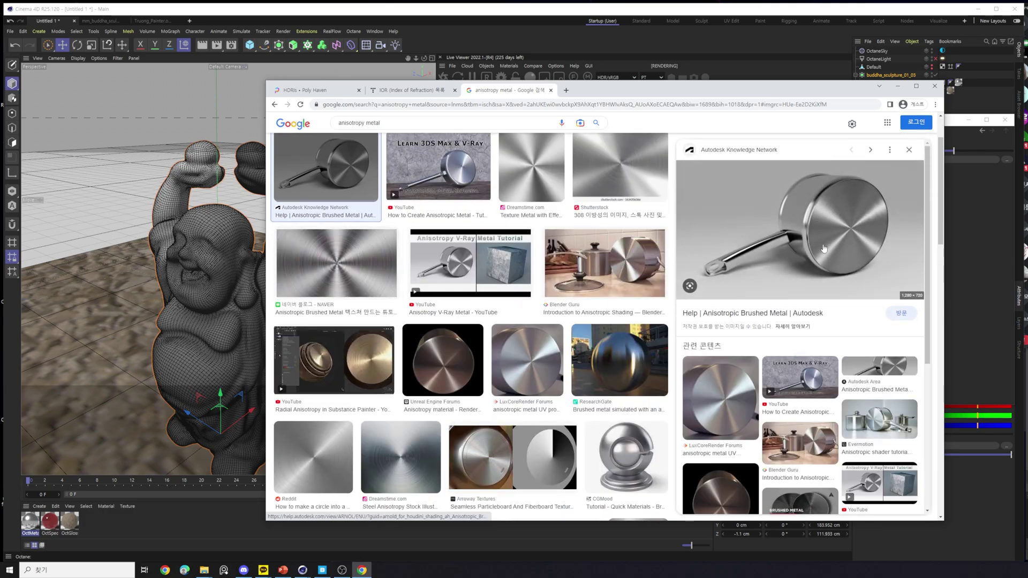
click(536, 174)
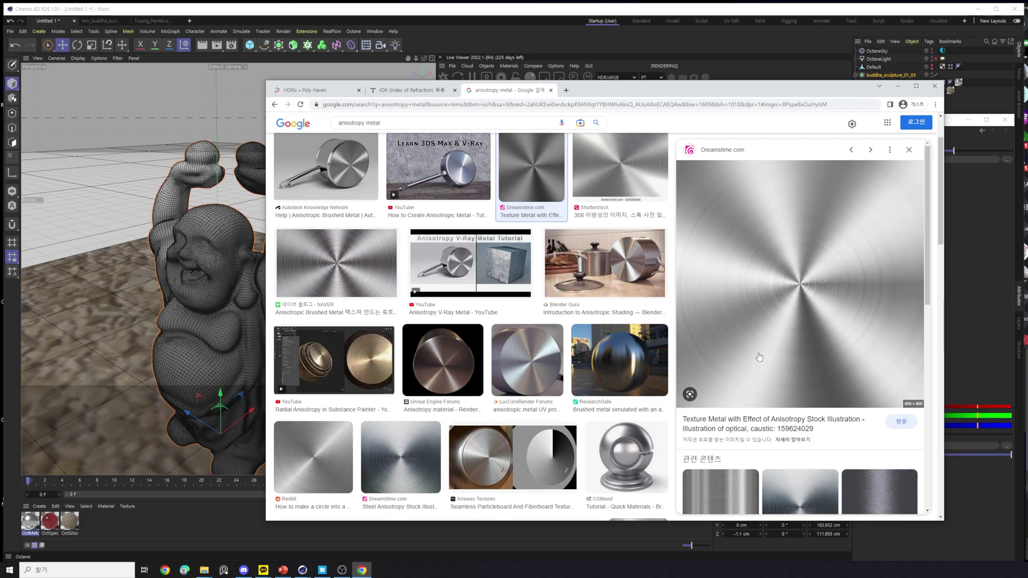
click(357, 285)
click(334, 360)
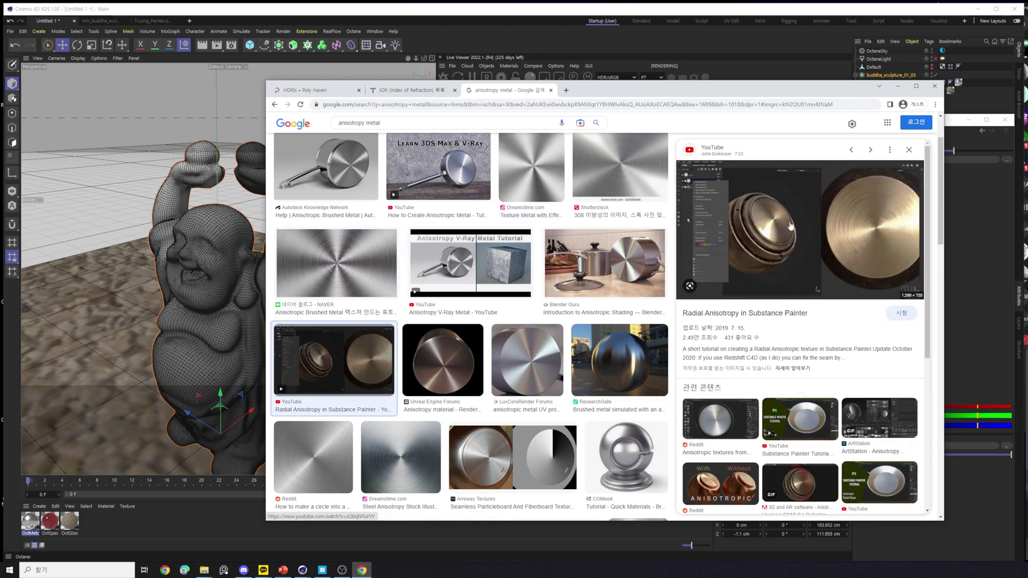
key(alt+Tab)
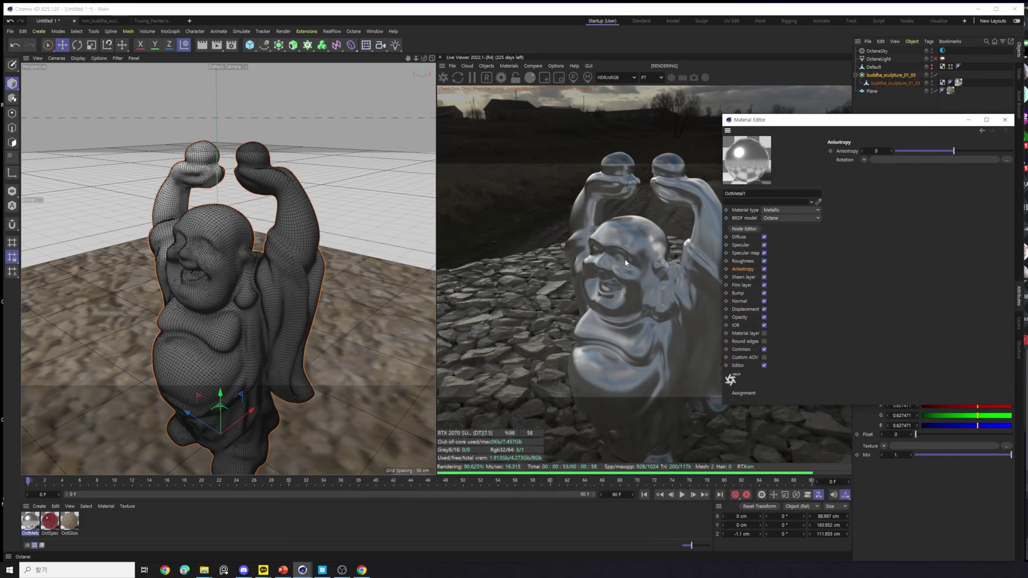
Examine the Sheen layer, Film layer, Bump, Displacement, Opacity and IOR channels of OctMetal1.
click(750, 277)
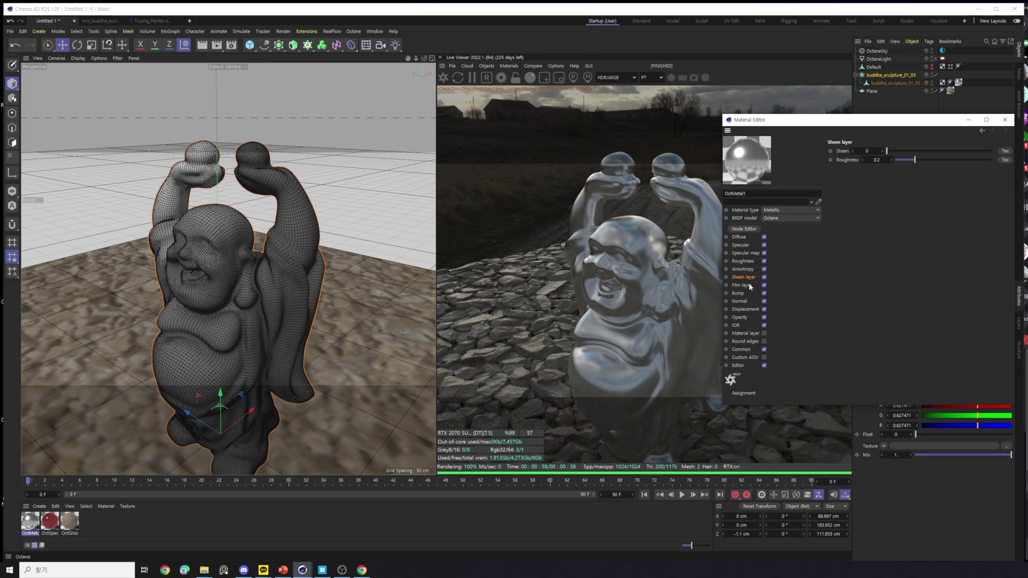
click(751, 286)
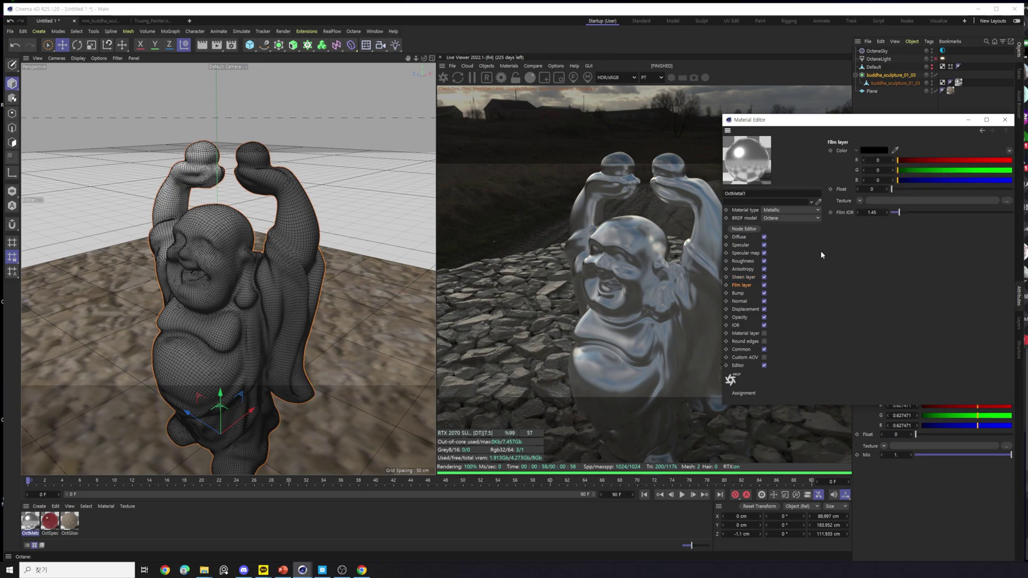
click(741, 293)
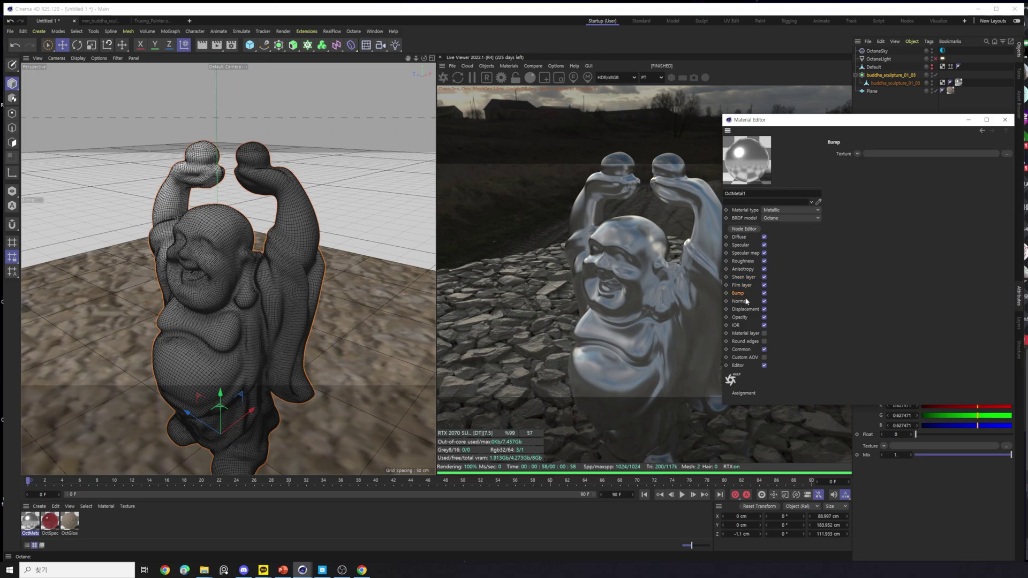
click(750, 310)
click(746, 317)
click(746, 325)
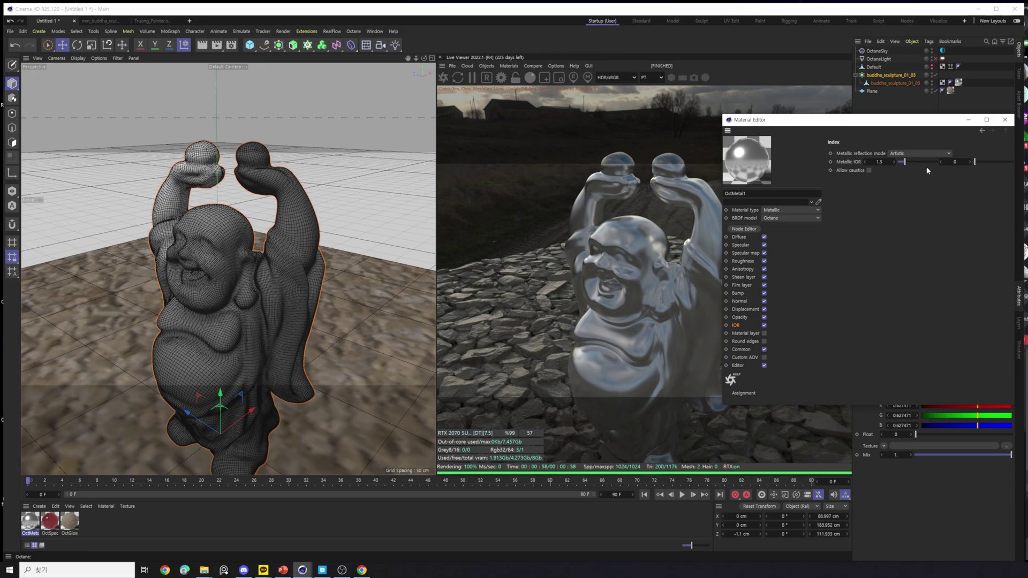
Try the IOR + color and Rgb IOR metallic reflection modes on OctMetal1, finishing with IOR + color.
click(933, 154)
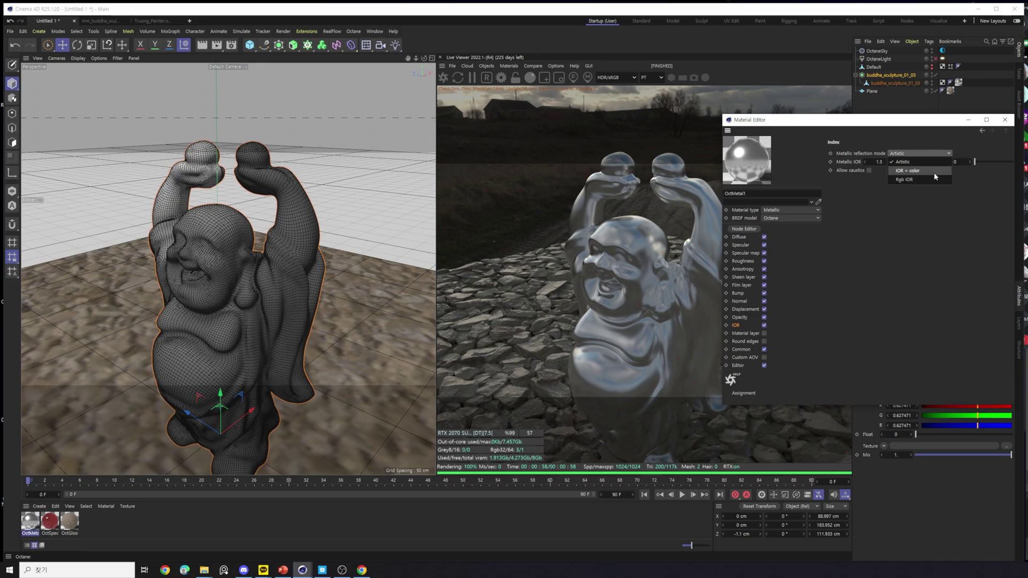
click(935, 171)
click(938, 154)
click(935, 179)
click(923, 155)
click(938, 172)
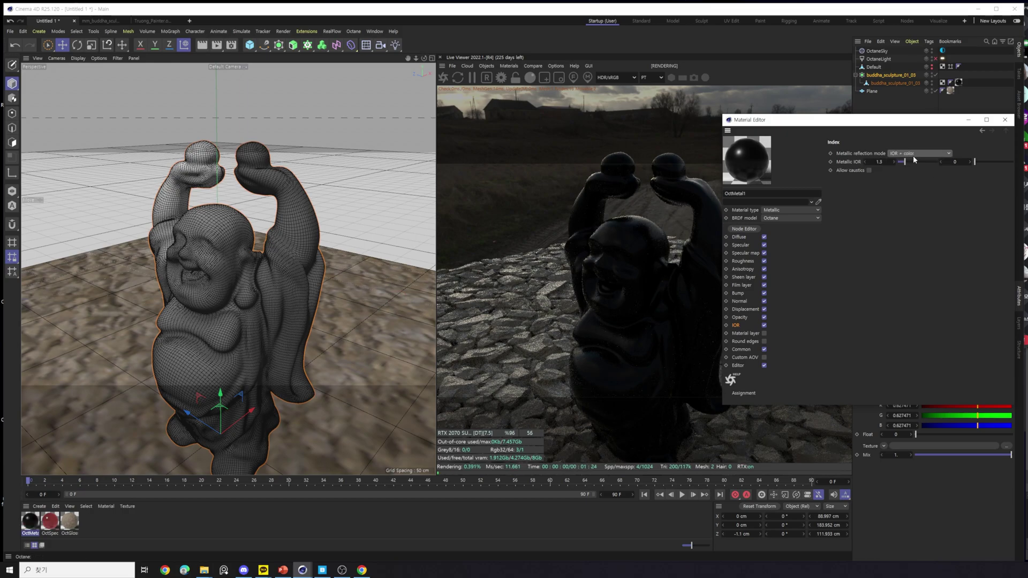
click(924, 154)
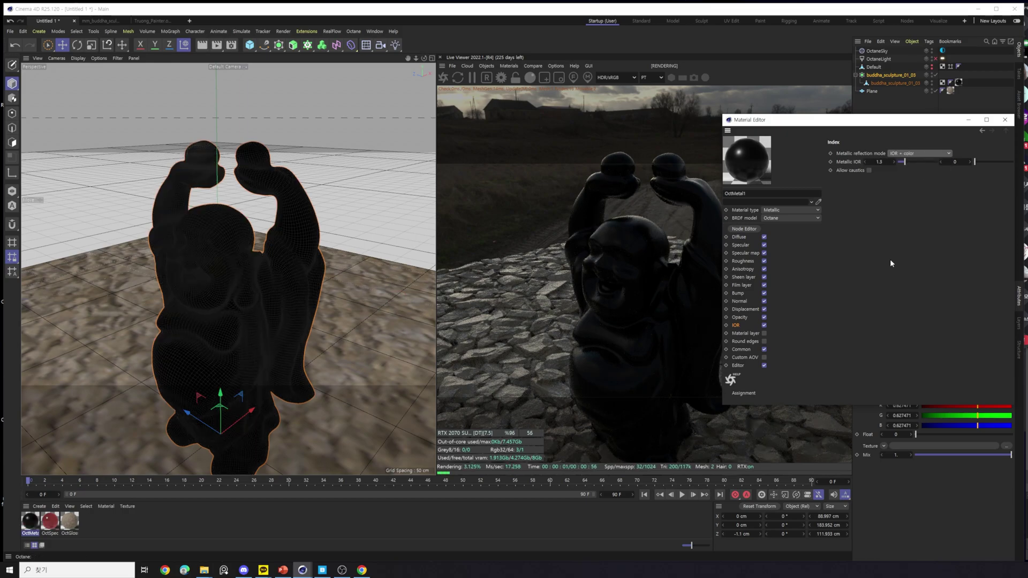
Examine the Diffuse and Specular channel colors of OctMetal1, along with its Displacement channel.
click(739, 236)
click(741, 245)
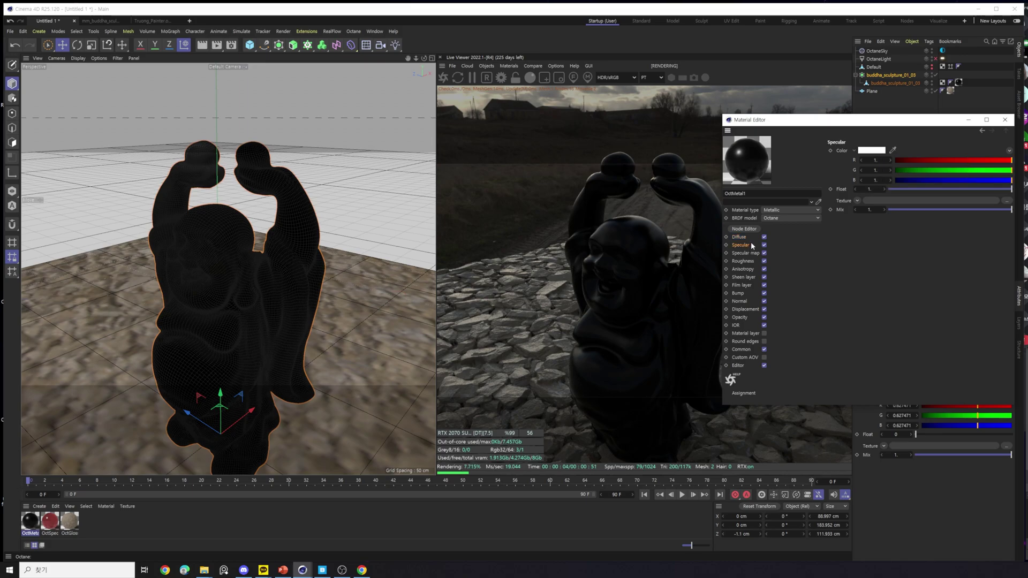
click(739, 237)
click(871, 150)
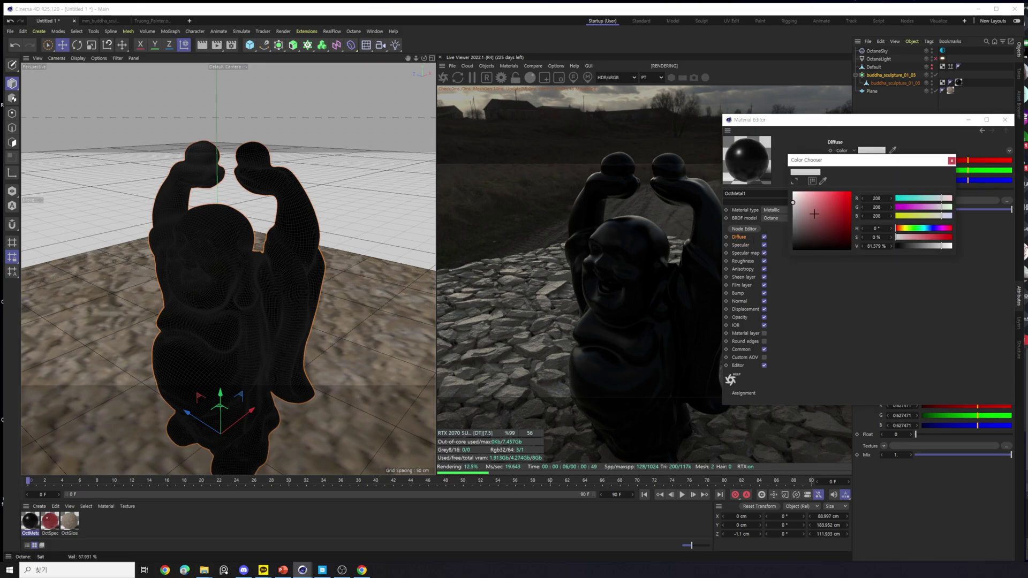
click(951, 161)
click(749, 246)
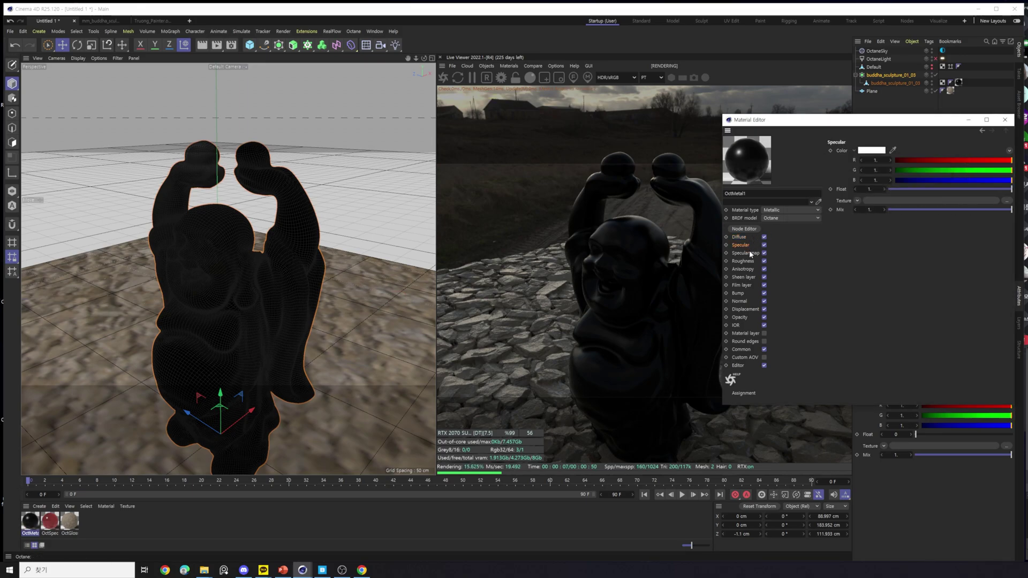
click(751, 309)
click(739, 236)
click(740, 245)
Try a black Specular color on OctMetal1, undo it and close the color chooser.
click(871, 150)
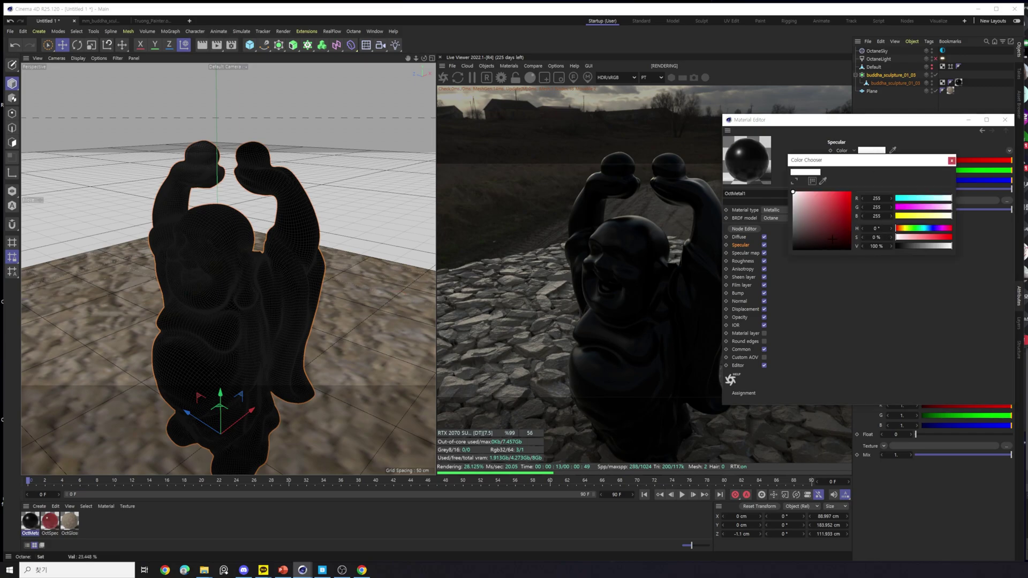
drag(834, 239, 793, 249)
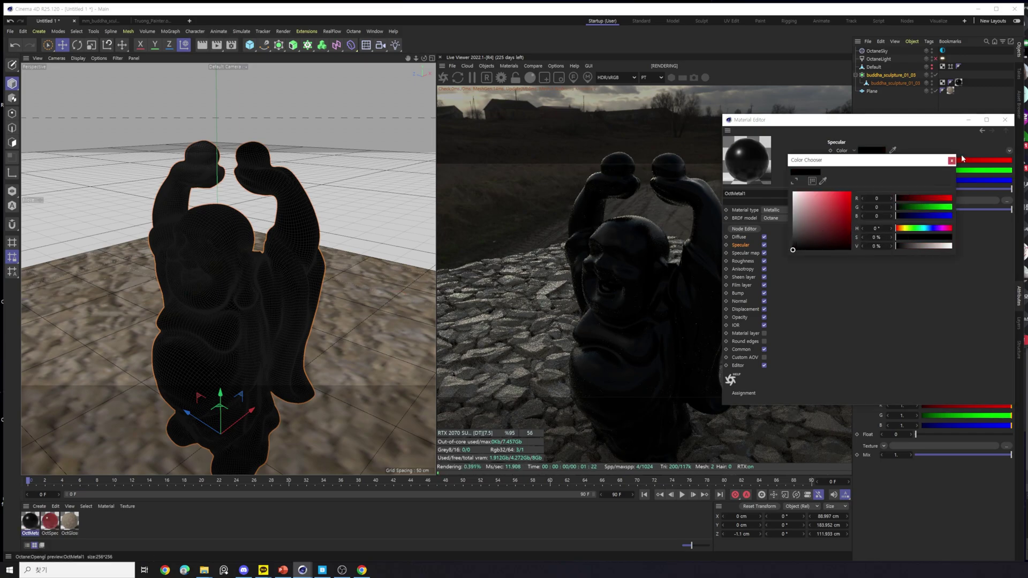
key(ctrl+z)
click(951, 161)
Try a Specular float of about 0.21, restore it to full, and check the Diffuse, Specular map and Roughness channels.
click(914, 190)
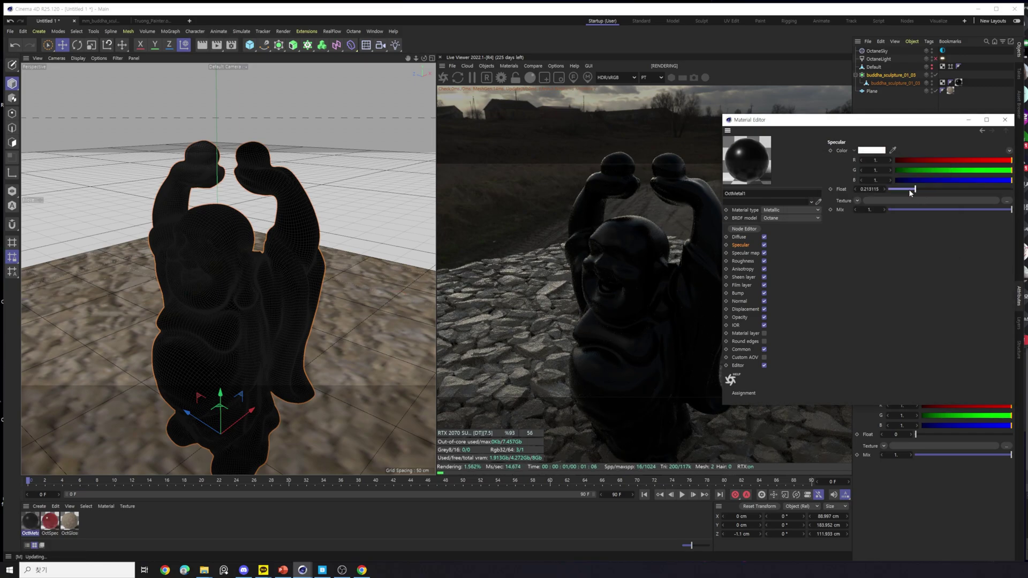
drag(914, 191, 1011, 191)
click(740, 236)
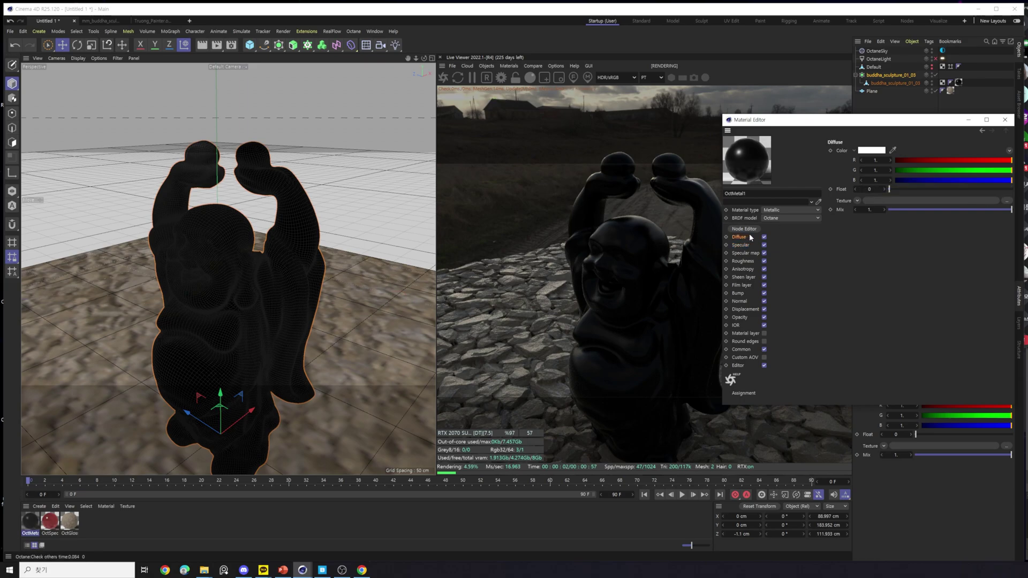
click(747, 253)
click(743, 261)
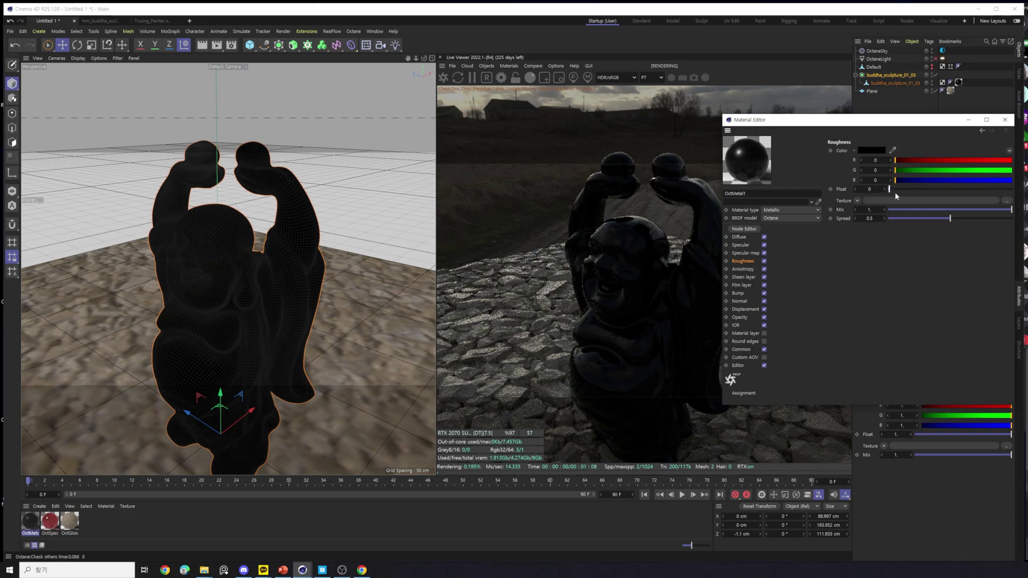
Close the material editor and delete the black OctMetal1 material while keeping the Buddha sculpture in the scene.
click(1005, 119)
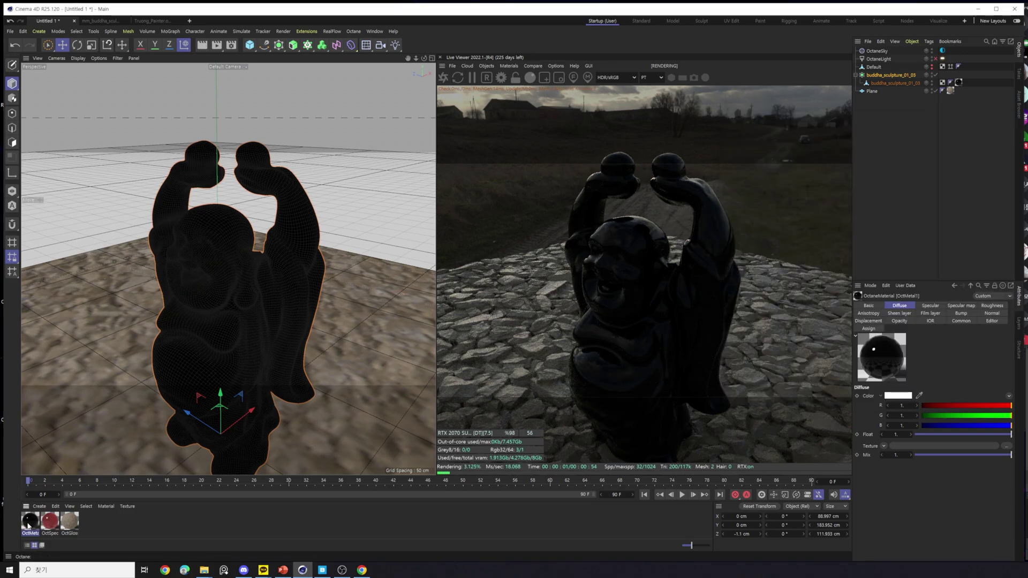
key(Delete)
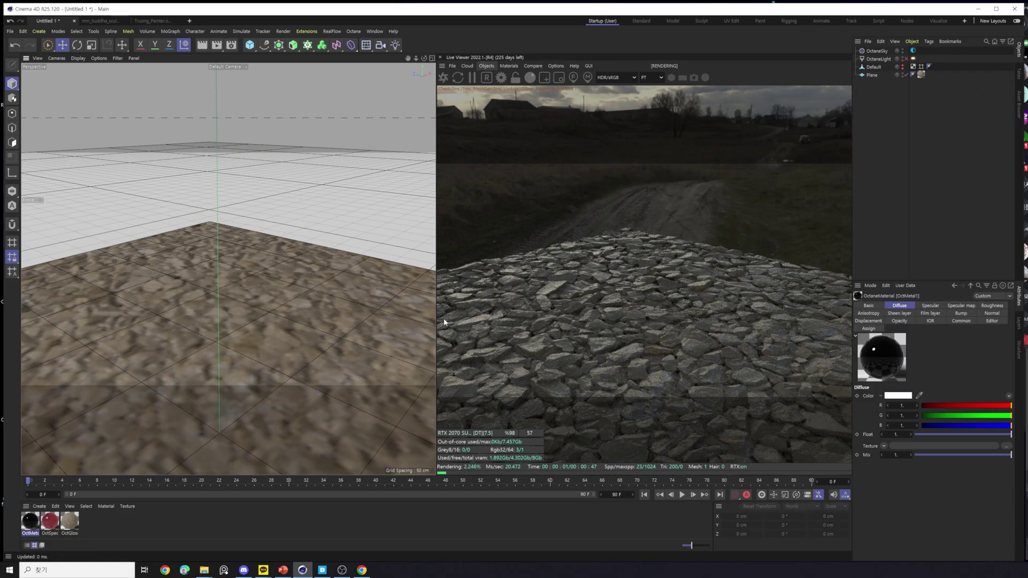
key(ctrl+z)
key(Delete)
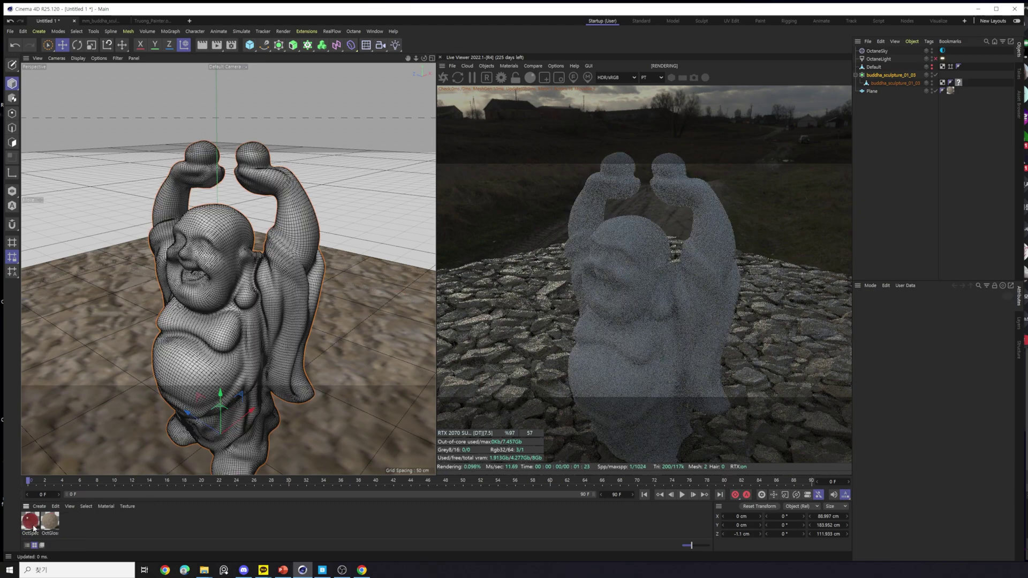
Create a new Octane Metallic material and apply it to the Buddha sculpture.
click(508, 65)
mouse_move(531, 118)
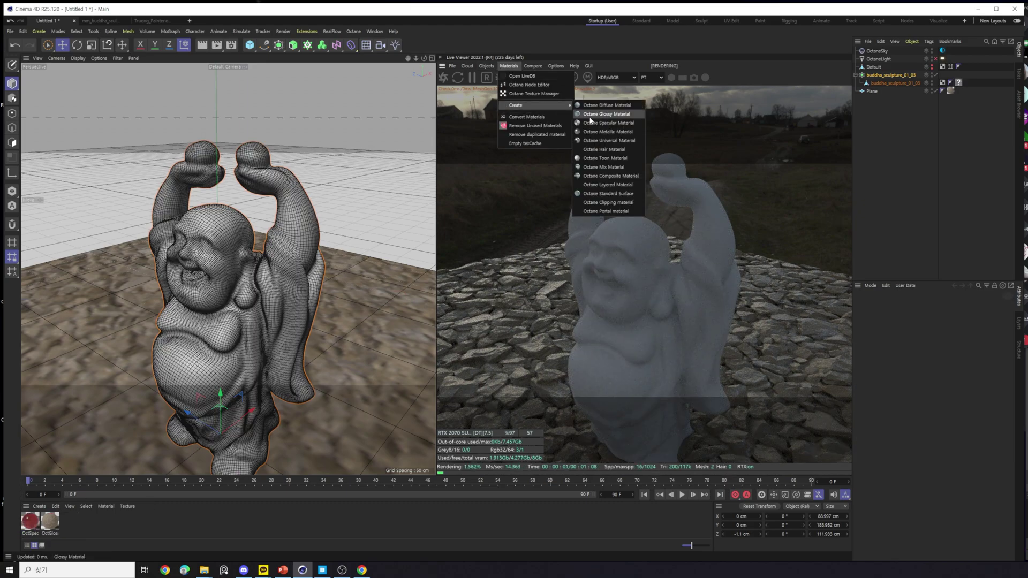
click(602, 134)
mouse_move(30, 520)
mouse_down()
mouse_move(252, 332)
mouse_move(279, 375)
mouse_up()
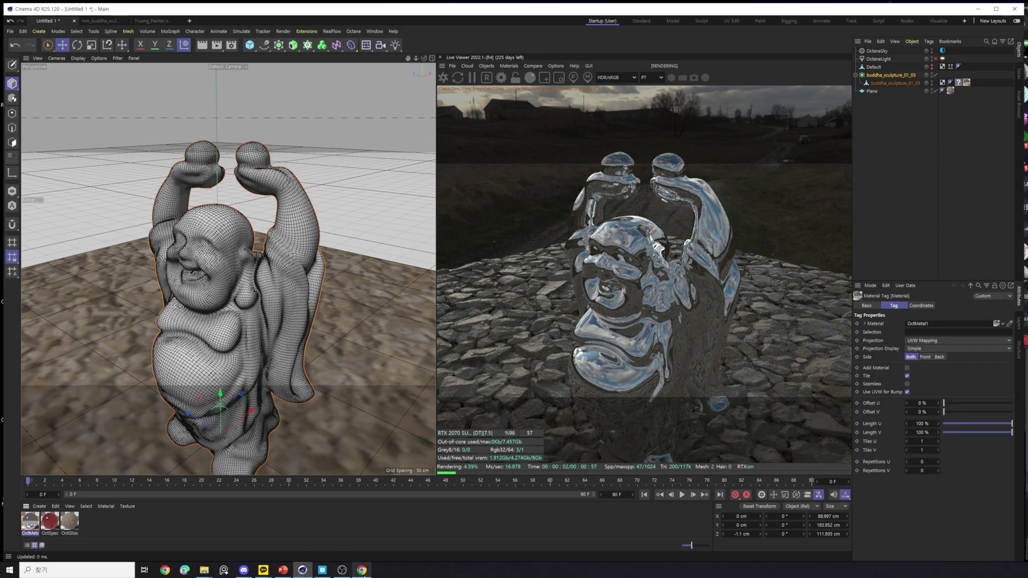
Switch to PowerPoint and copy the refractiveindex.info link from the IOR slide.
click(302, 569)
click(302, 570)
click(283, 571)
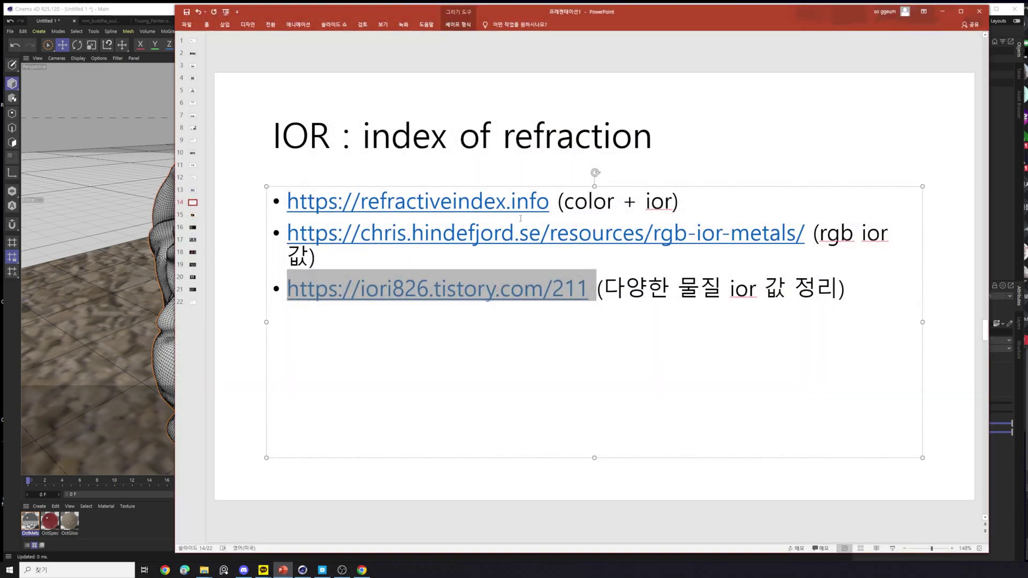
click(381, 237)
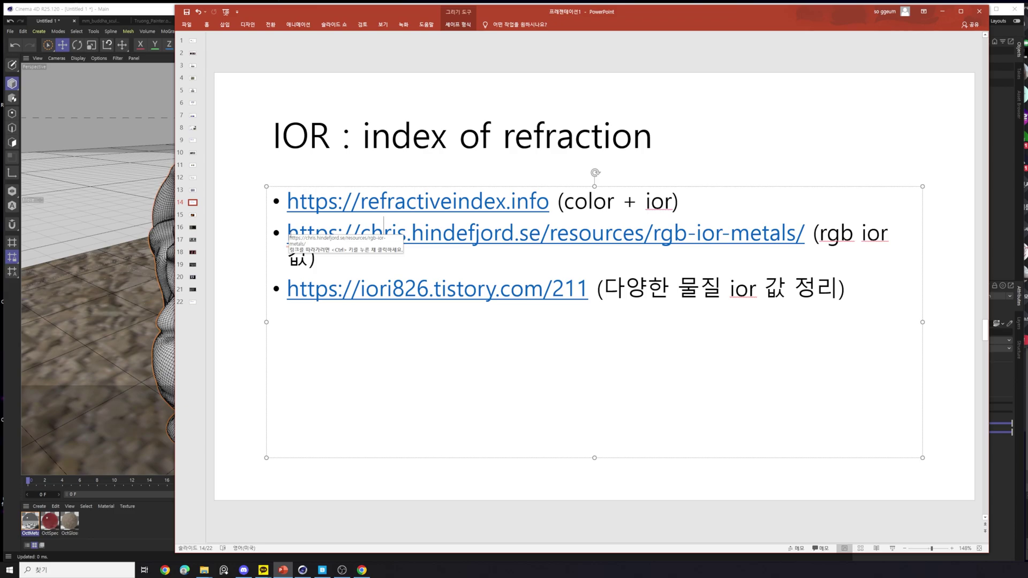
drag(287, 201, 557, 203)
key(ctrl+c)
Open the copied refractiveindex.info address in Chrome and close the IOR list page opened from the slide.
ctrl+click(563, 289)
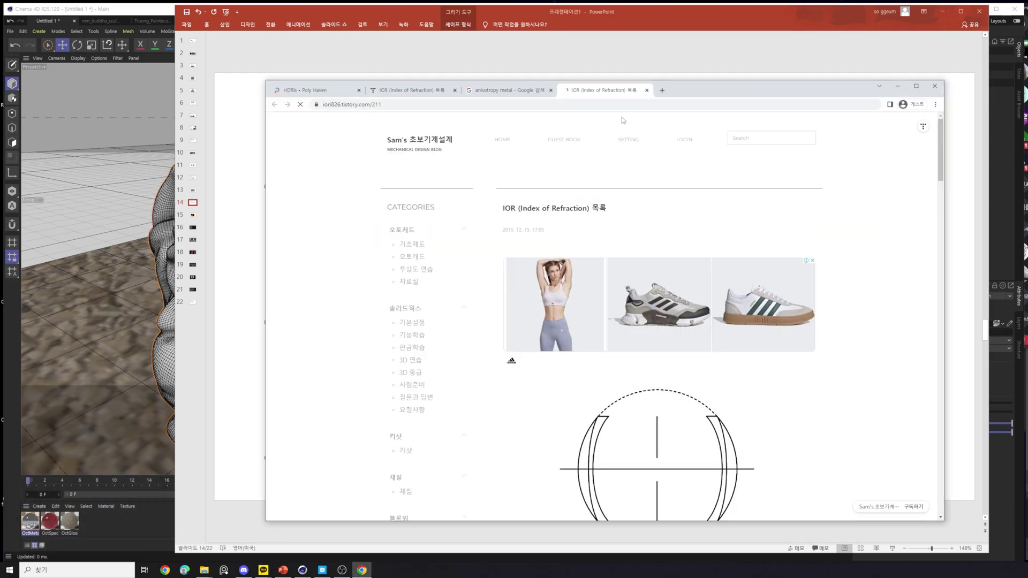
key(super+r)
key(ctrl+v)
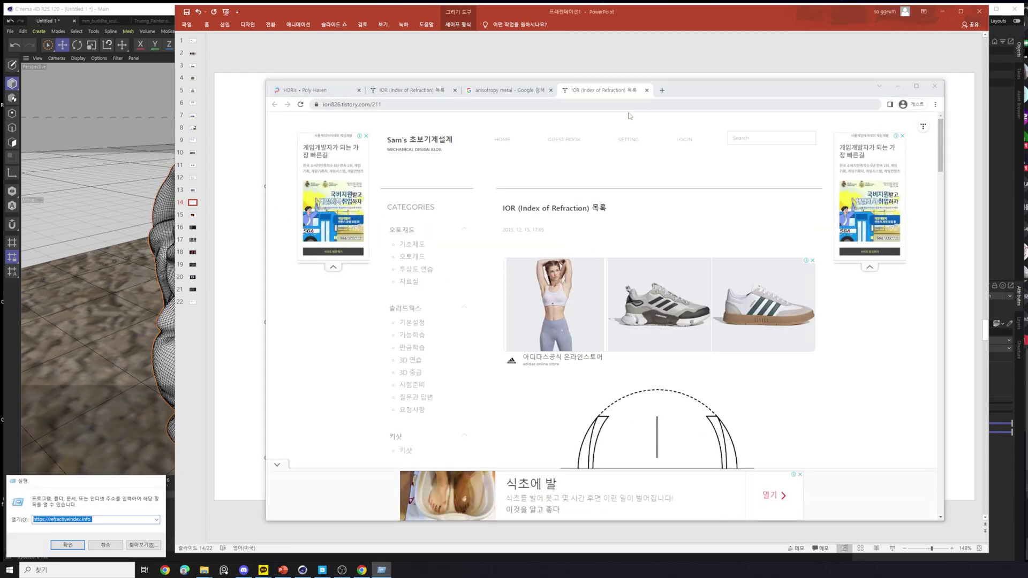
key(Return)
click(646, 90)
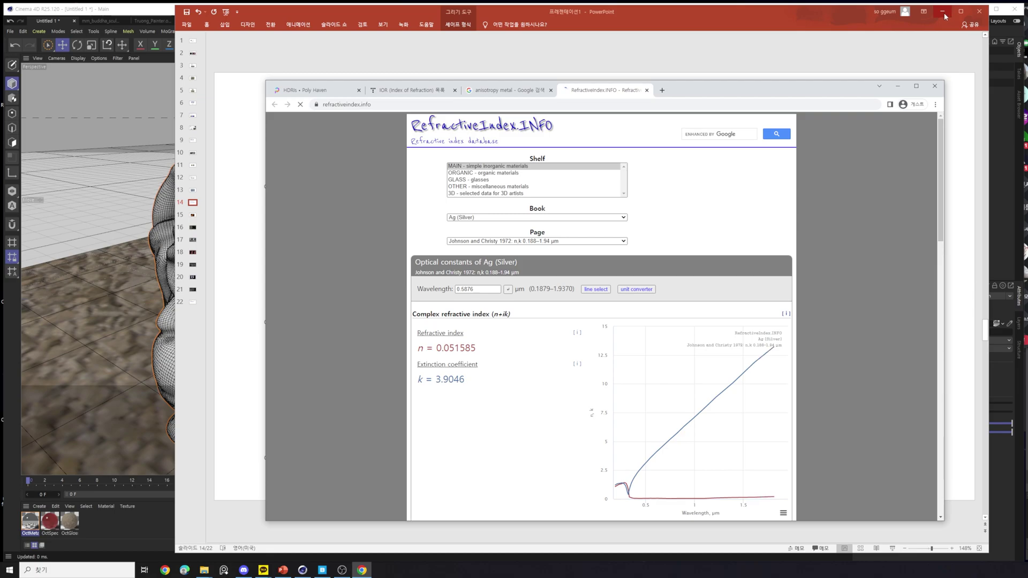
Minimize PowerPoint, view silver's optical constants, and shrink the browser window to uncover the viewport sculpture.
click(942, 11)
scroll(589, 313, down, 2)
scroll(588, 312, down, 3)
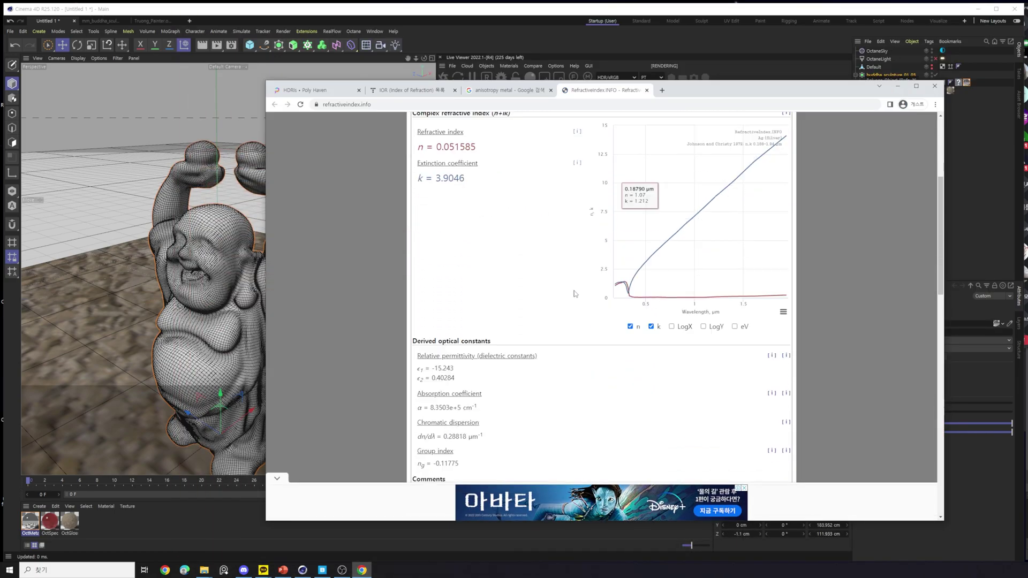
scroll(534, 271, up, 3)
drag(267, 82, 497, 138)
scroll(678, 352, up, 2)
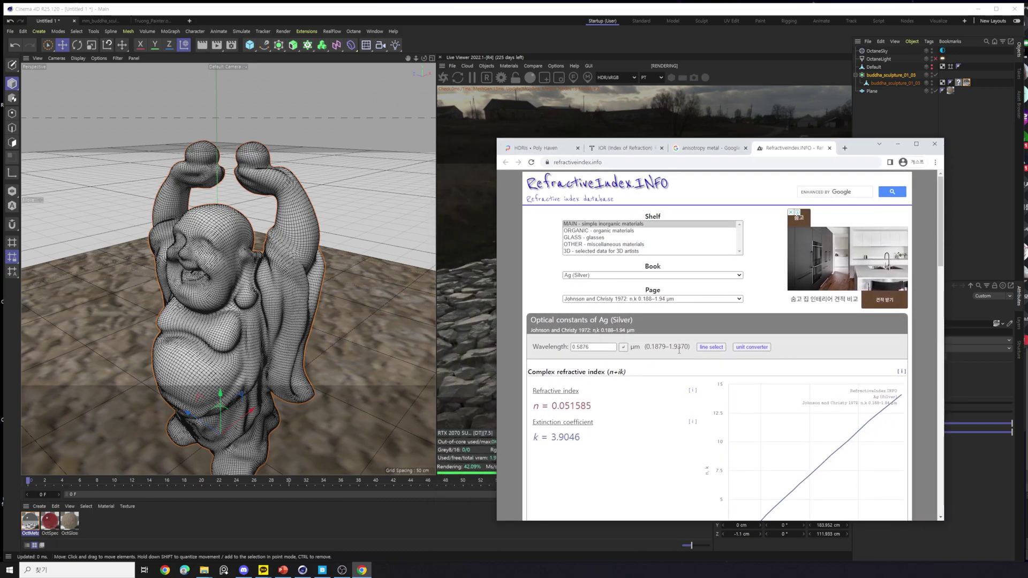
Choose Au (Gold) as the Book on refractiveindex.info and review its refractive index and extinction coefficient.
click(614, 275)
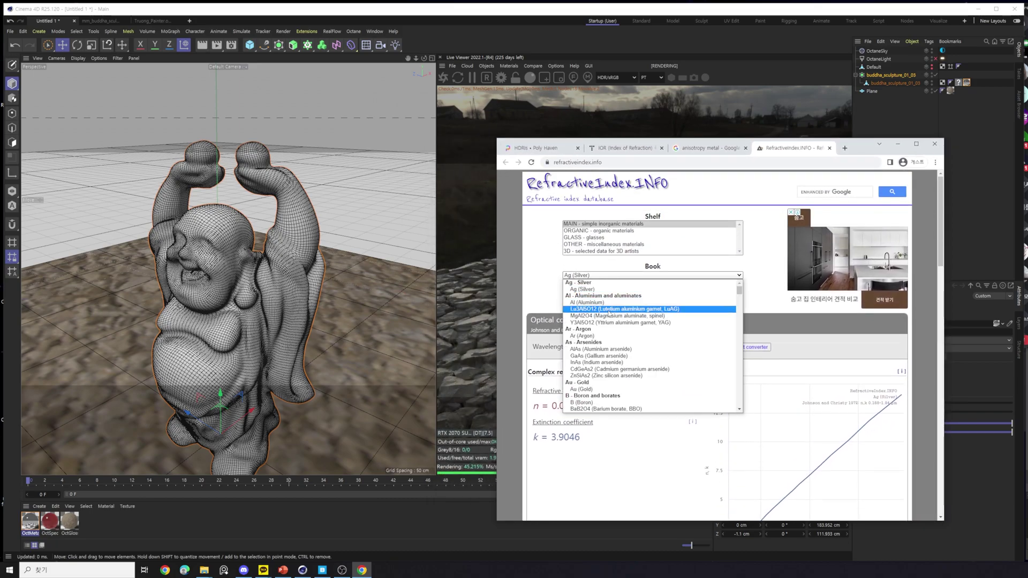
scroll(600, 342, down, 3)
click(584, 309)
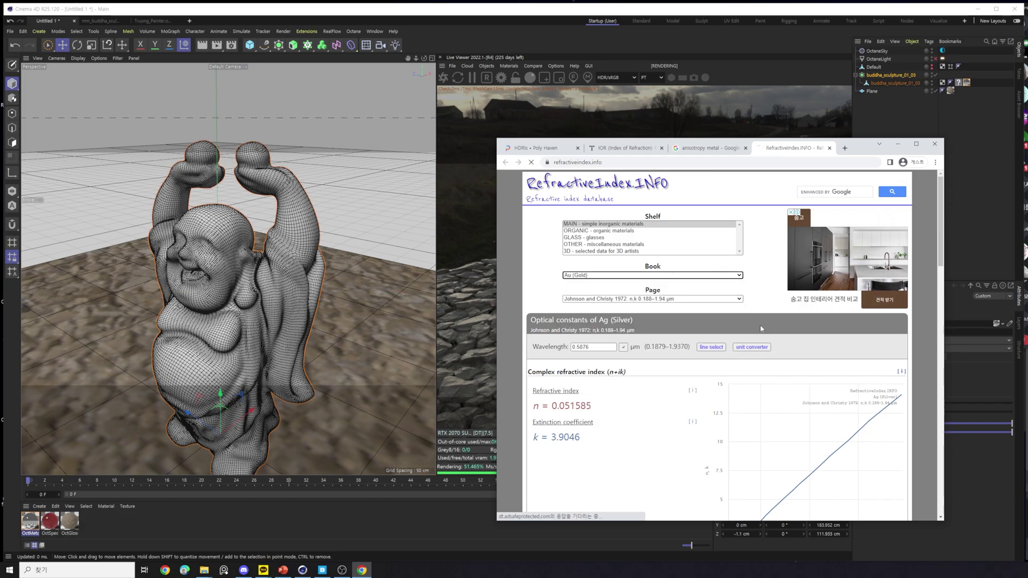
scroll(713, 331, down, 1)
scroll(713, 330, down, 4)
scroll(714, 331, up, 3)
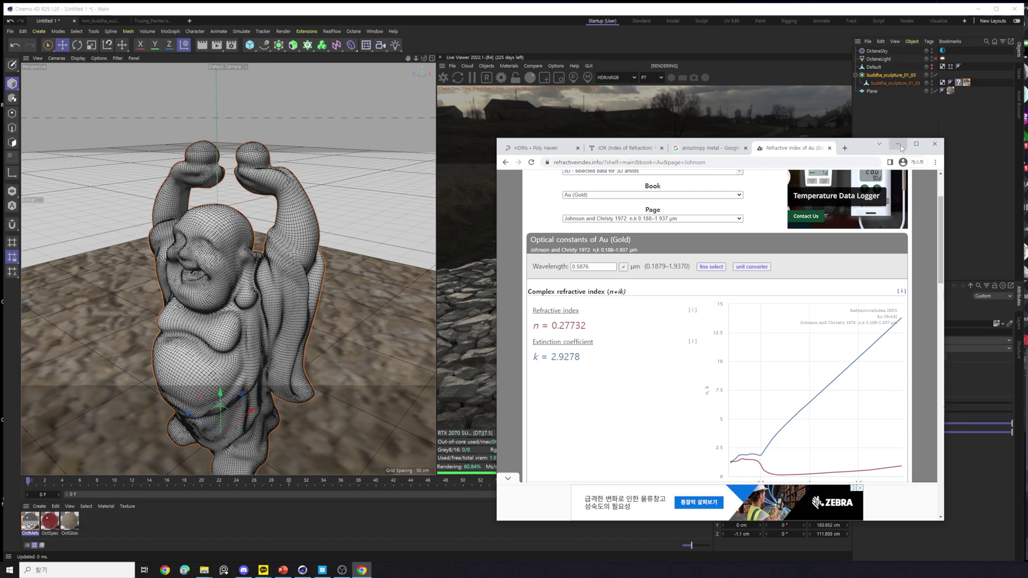
Return to Cinema 4D, show the hidden Default figure in place of the deleted Buddha sculpture, and select it.
click(900, 146)
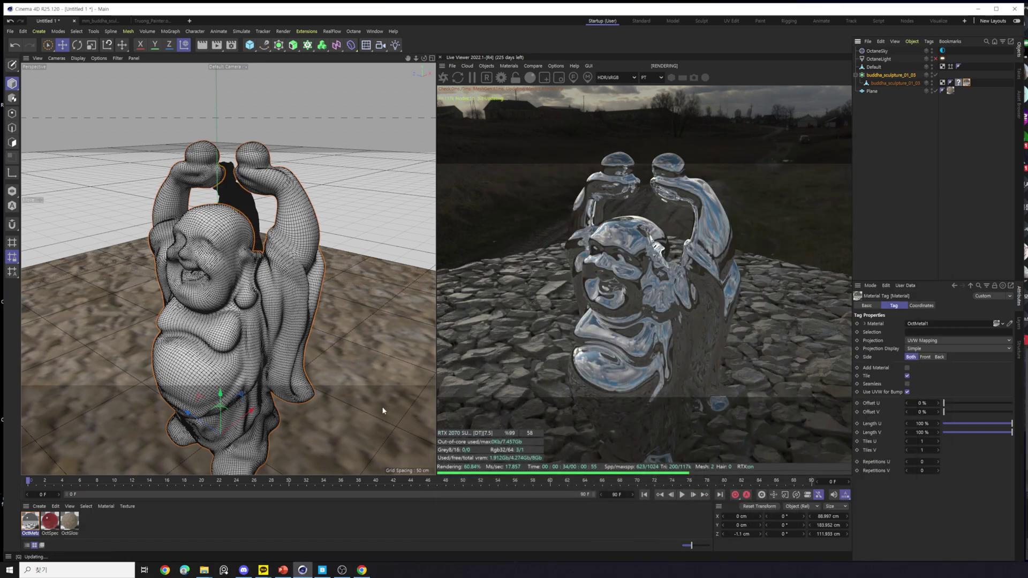
click(244, 337)
key(Delete)
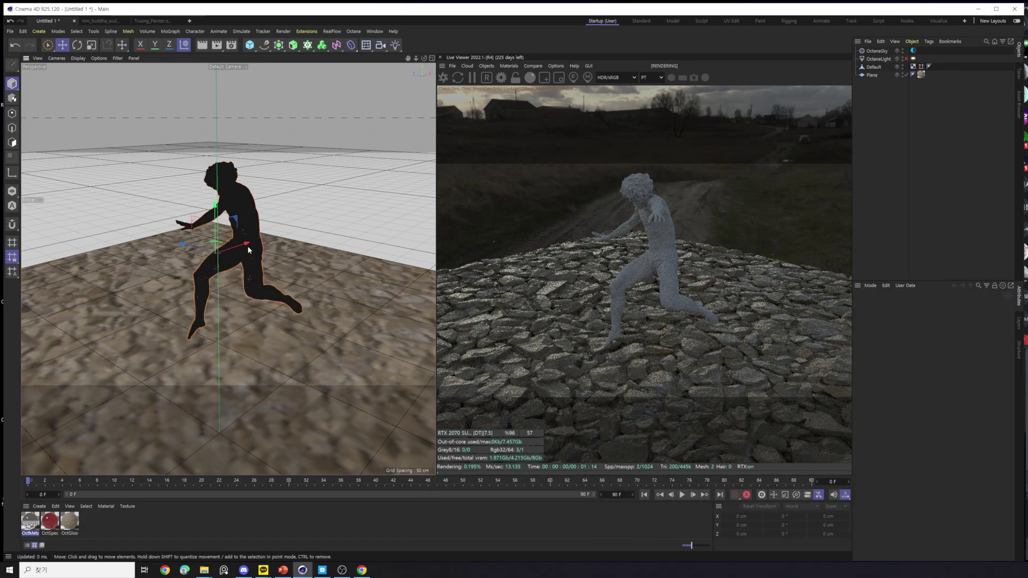
click(248, 245)
drag(248, 246, 256, 301)
drag(213, 260, 278, 257)
Toggle the Live Viewer's resolution lock on and off to compare the framing of the figure.
click(517, 80)
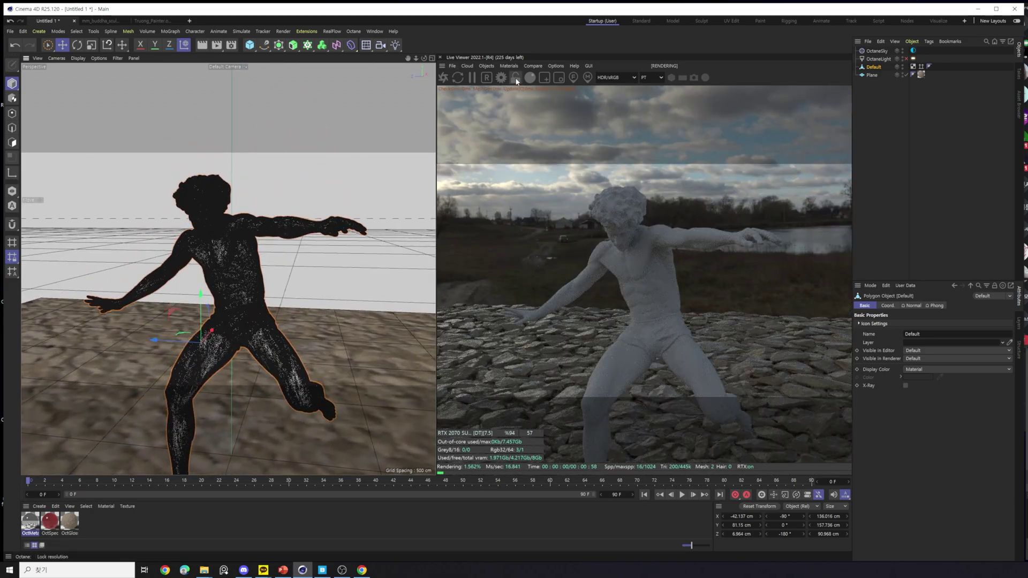
click(516, 81)
click(517, 81)
click(517, 81)
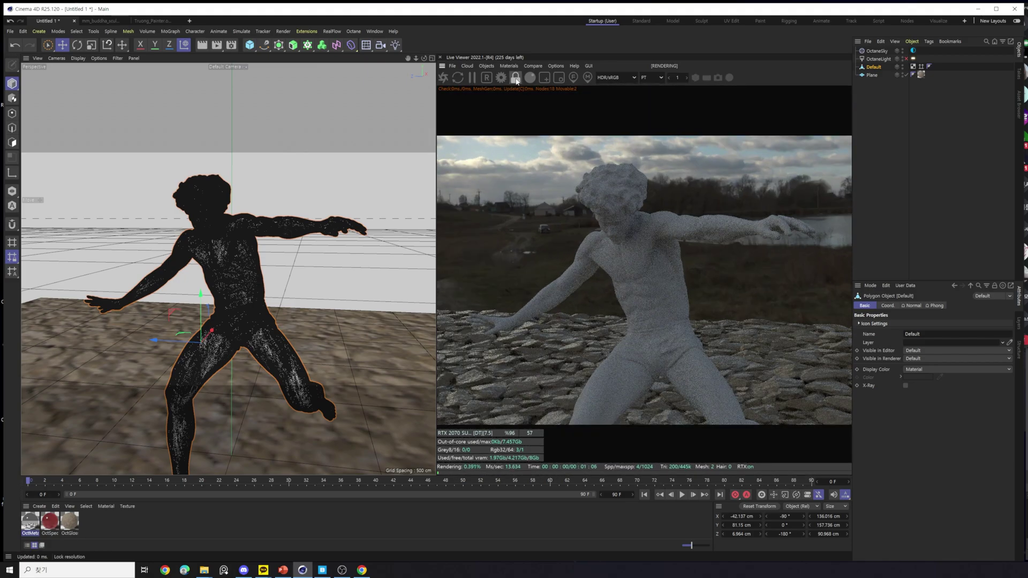
click(516, 79)
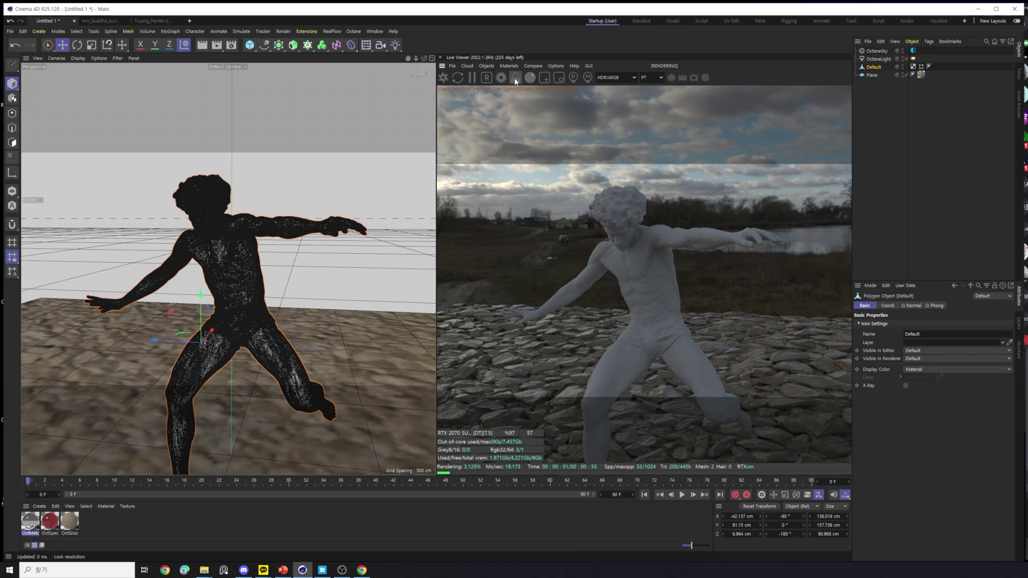
Set the render output size to 1920 × 1080 pixels and close the render settings.
key(ctrl+b)
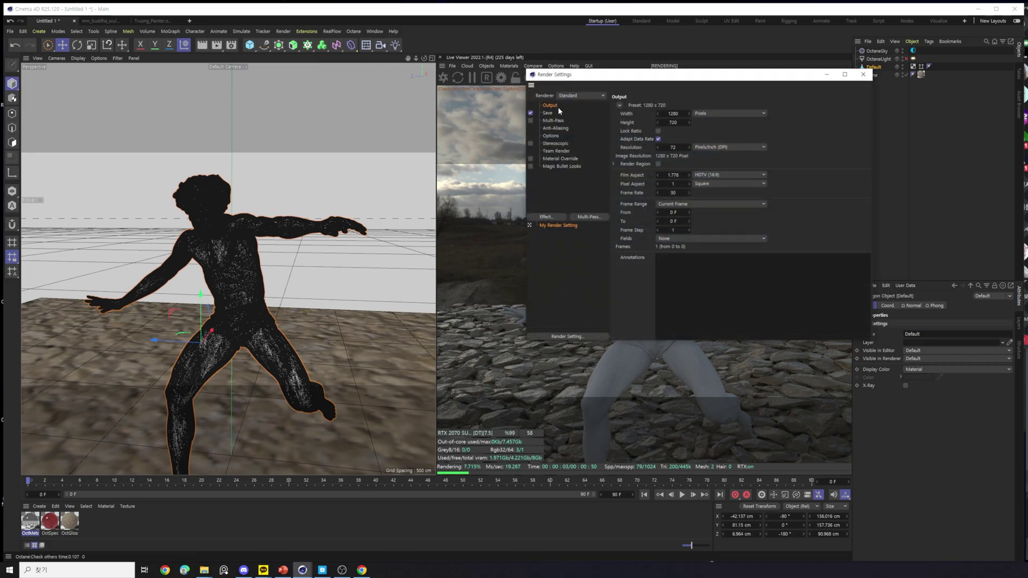
drag(707, 75, 725, 184)
double_click(690, 222)
text(1920)
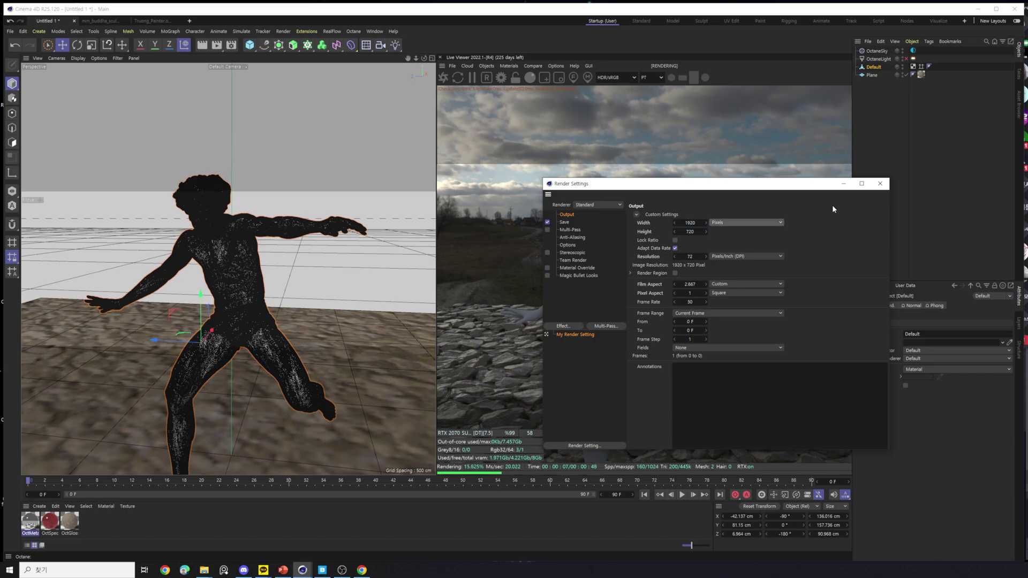
key(Tab)
text(1080)
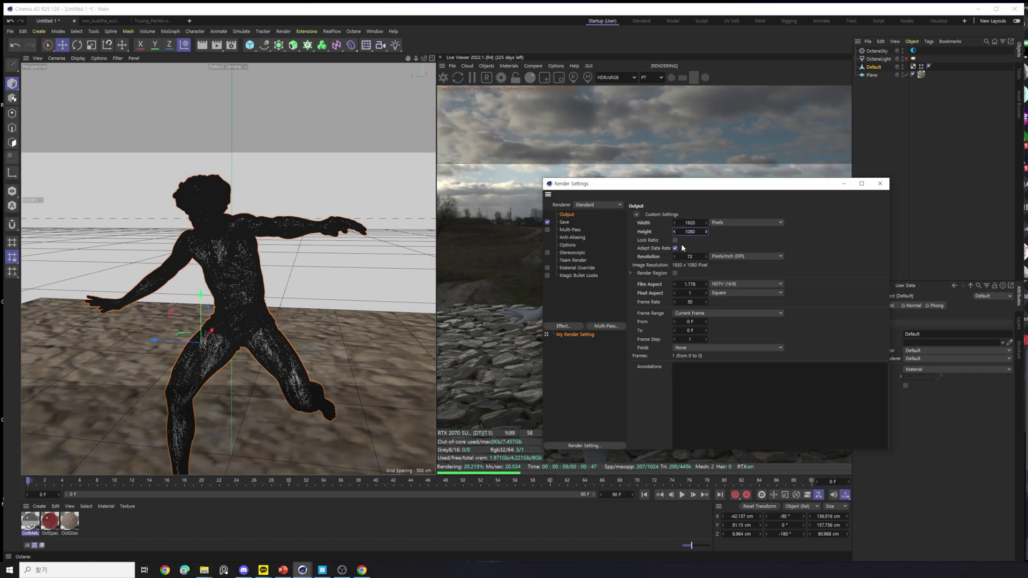
click(880, 183)
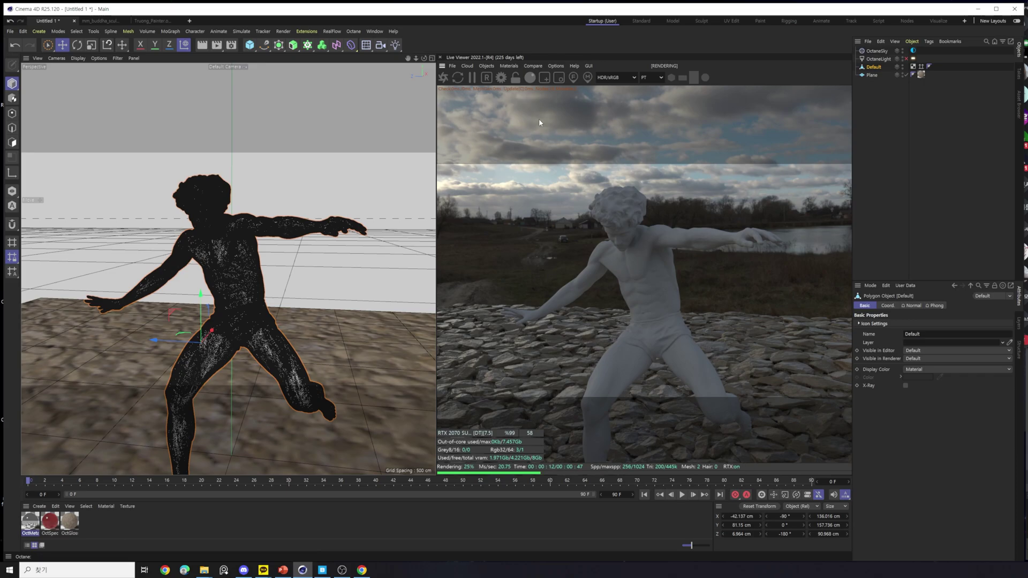
Compare the figure's framing with the Live Viewer's resolution unlocked and locked, and leave the resolution locked.
click(516, 78)
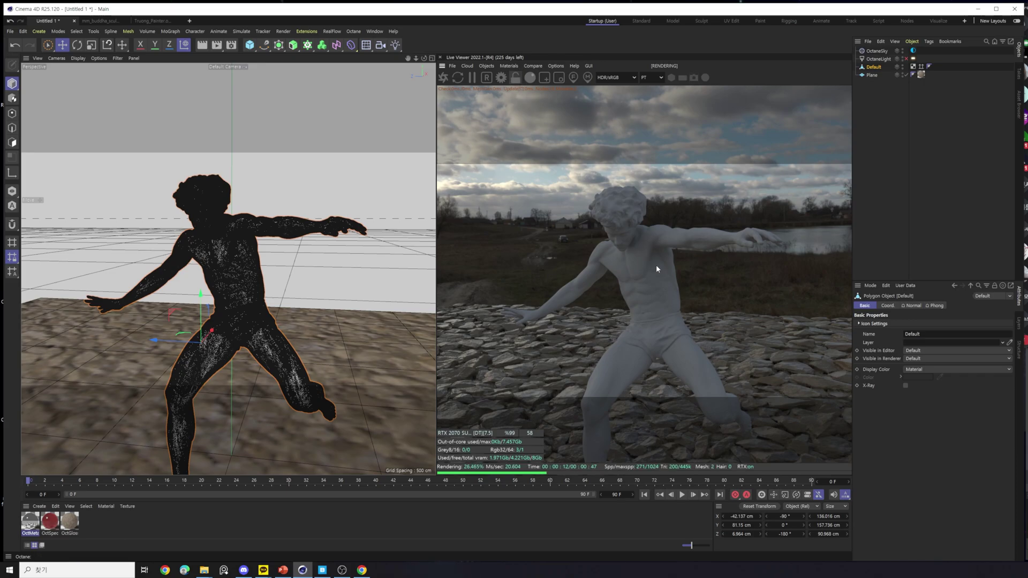
click(514, 78)
scroll(634, 293, down, 2)
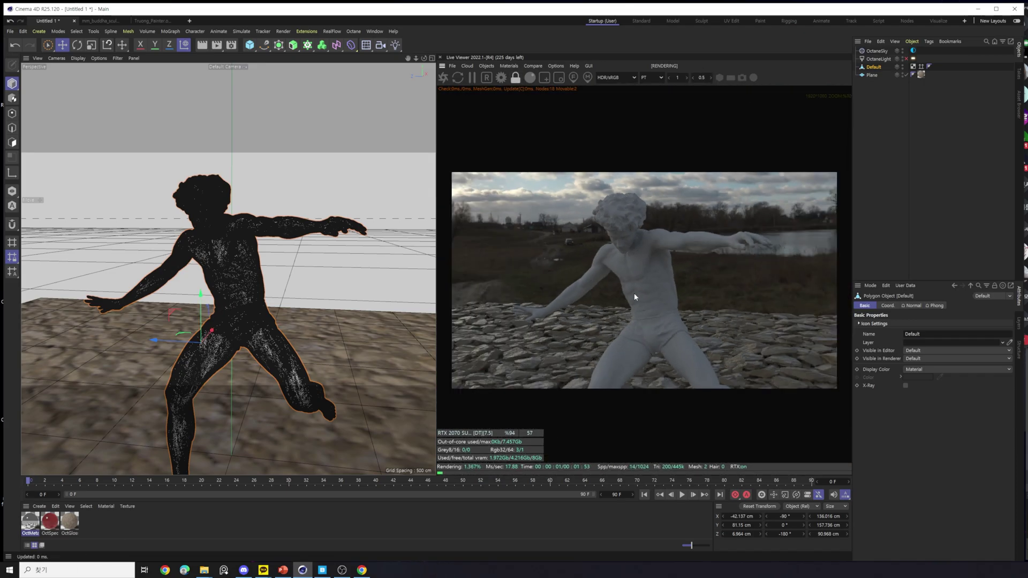
scroll(634, 291, up, 1)
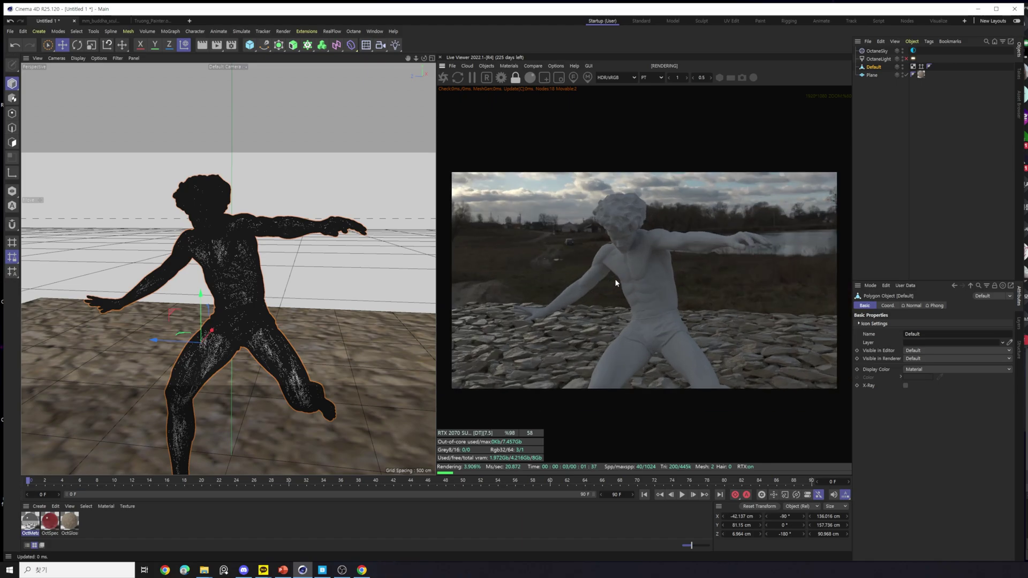
click(515, 78)
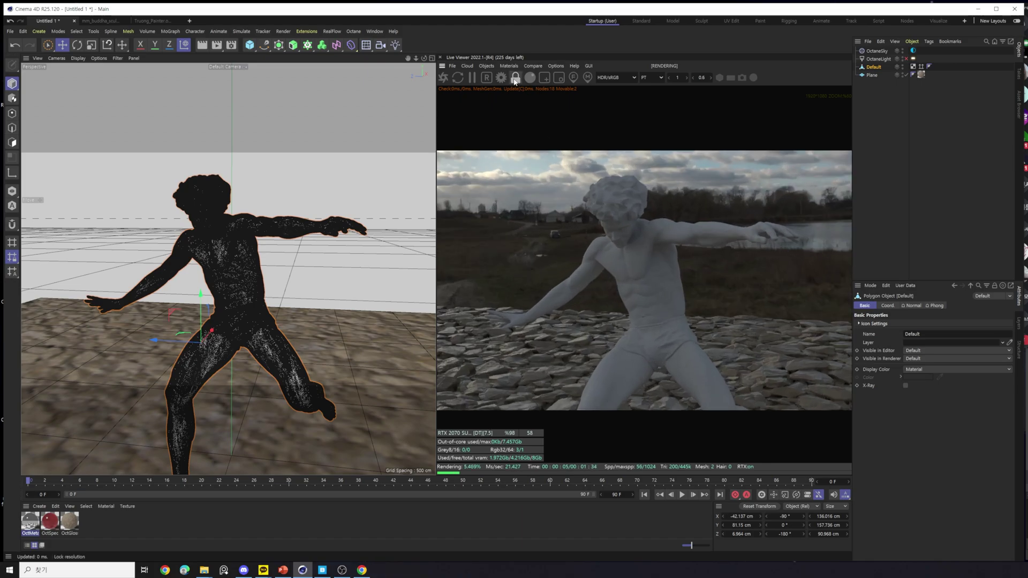
scroll(632, 306, up, 1)
scroll(632, 307, up, 1)
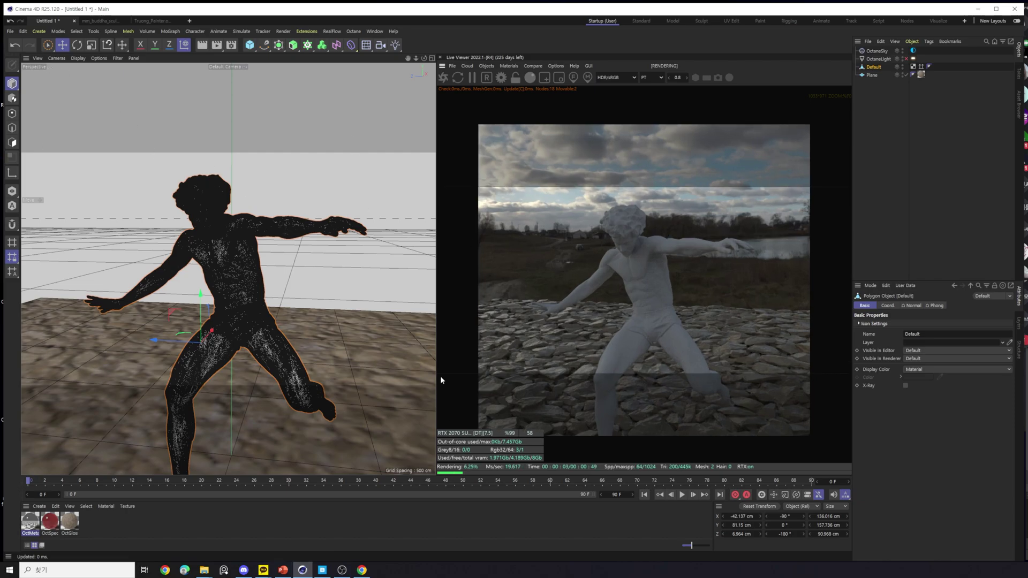
scroll(651, 331, up, 1)
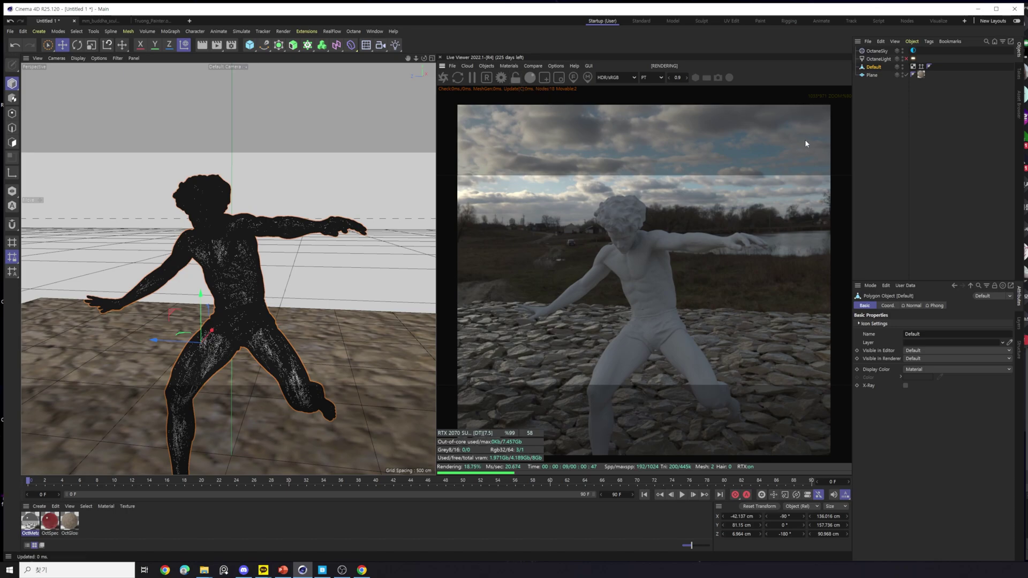
click(516, 78)
scroll(616, 269, down, 3)
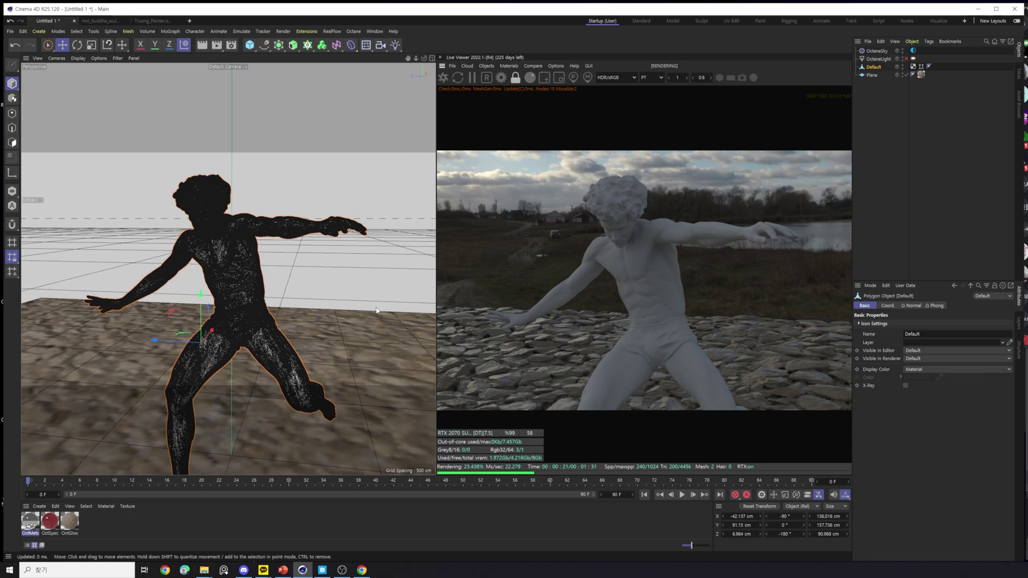
Open the OctMetal1 material for editing and copy gold's refractive index n, 0.27732, from refractiveindex.info in the browser.
double_click(33, 526)
drag(227, 285, 515, 104)
click(363, 569)
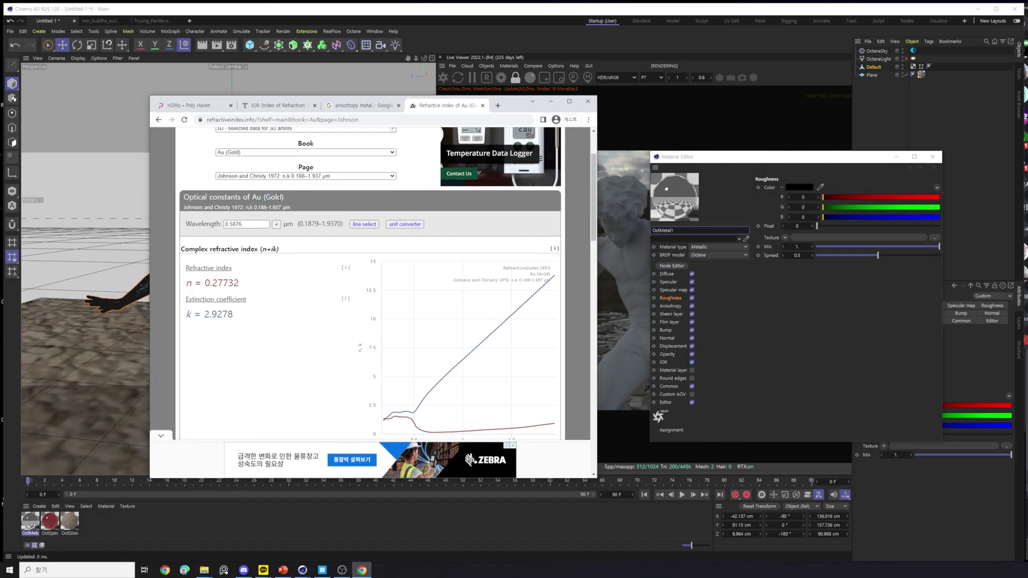
scroll(239, 321, down, 1)
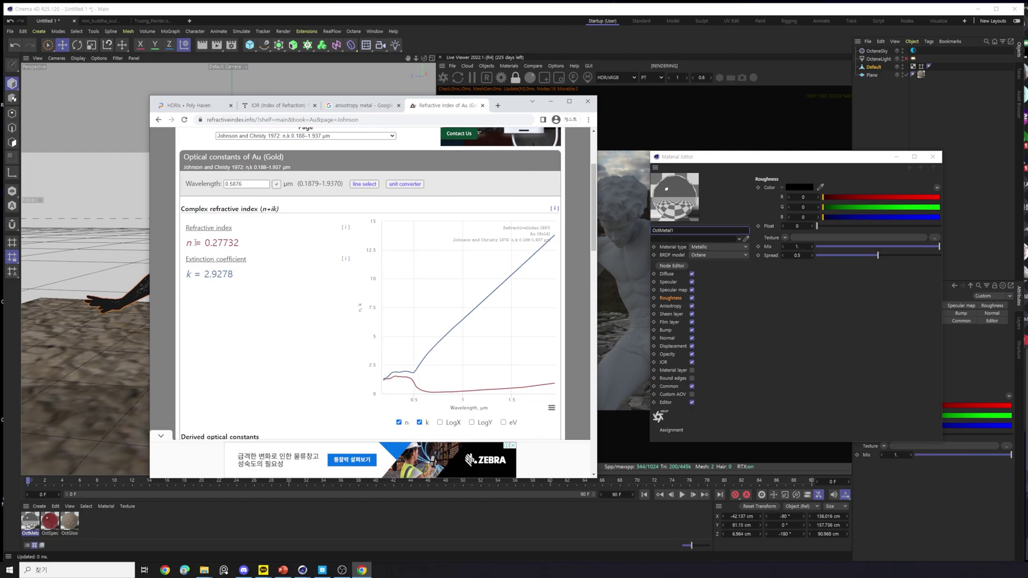
drag(206, 245, 233, 243)
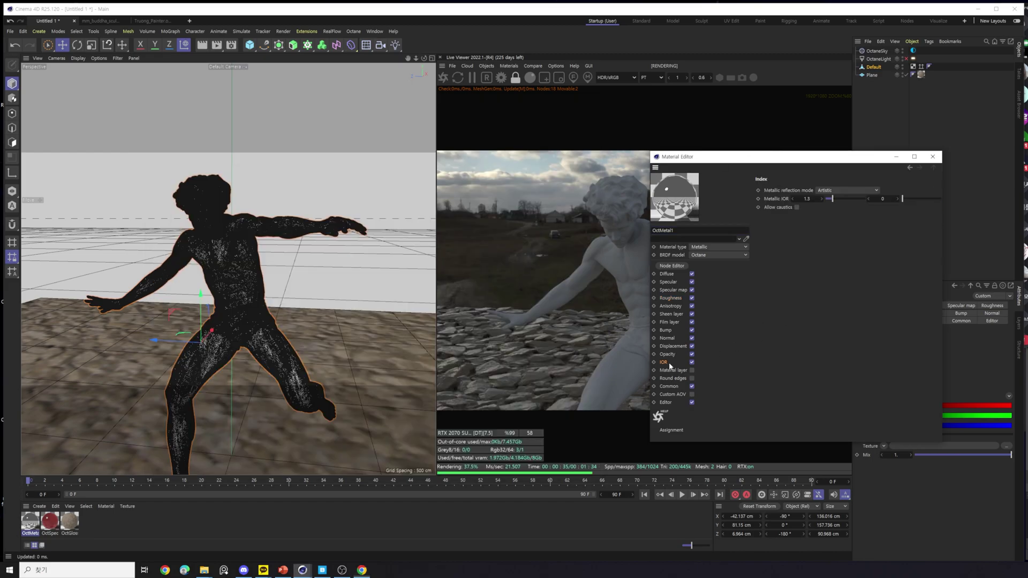
Set OctMetal1's metallic reflection mode to IOR + color, allow caustics, and set the first Metallic IOR value to 0.27732.
click(663, 362)
double_click(806, 198)
click(855, 191)
click(852, 213)
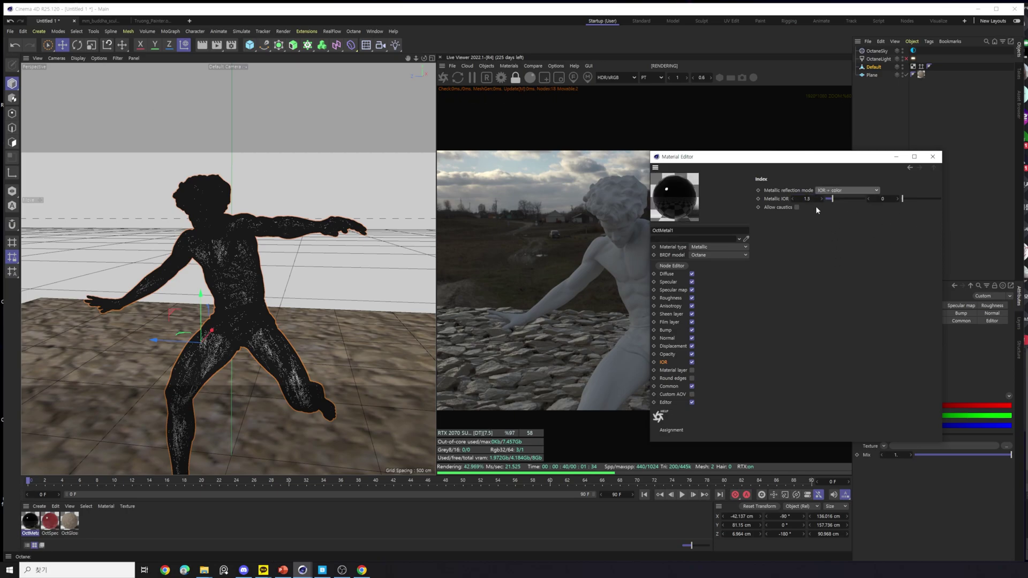
click(796, 207)
drag(833, 199, 827, 199)
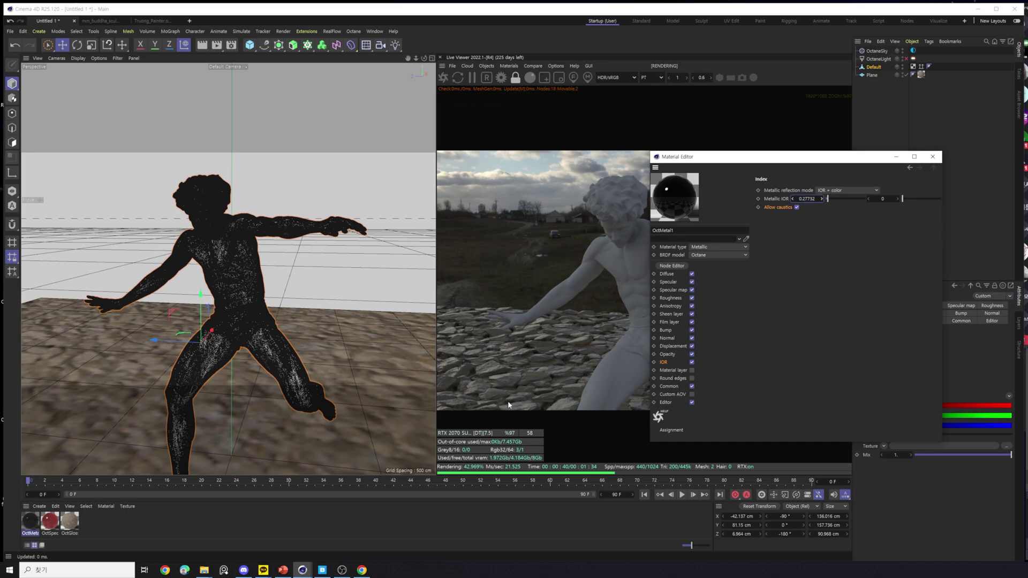
Copy gold's extinction coefficient k from the browser and set OctMetal1's second Metallic IOR value to 2.9278.
click(361, 569)
drag(236, 277, 210, 279)
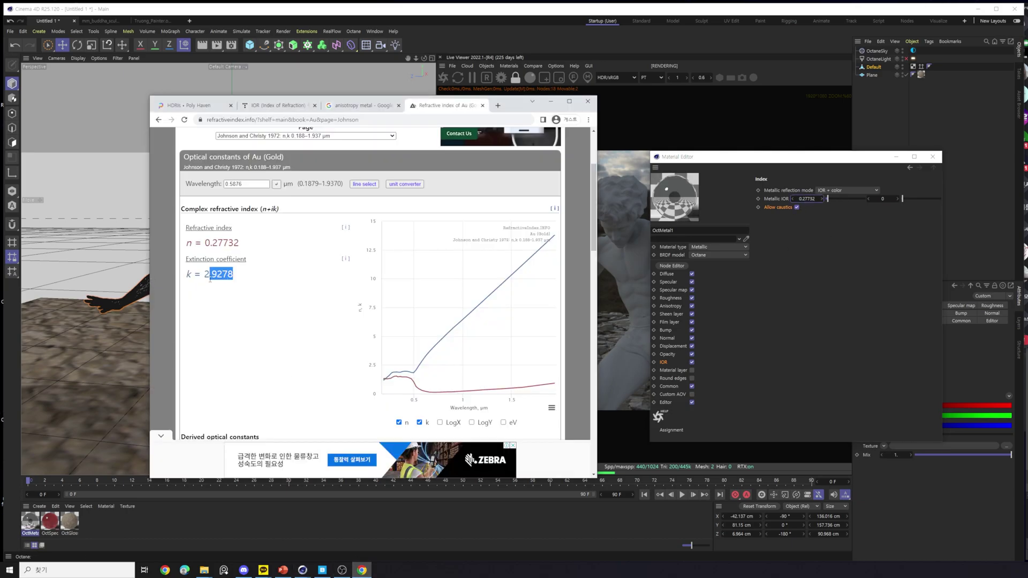
key(alt+Tab)
double_click(882, 198)
text(2.9278)
key(Return)
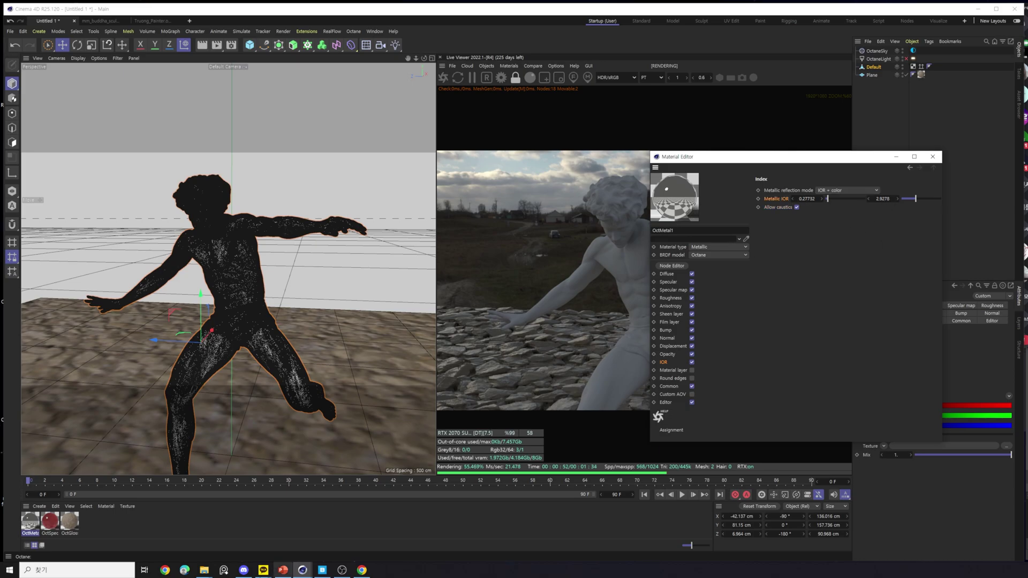
Review gold's derived optical constants in the browser, and try the Artistic metallic reflection mode before returning to IOR + color.
click(362, 570)
scroll(289, 339, down, 5)
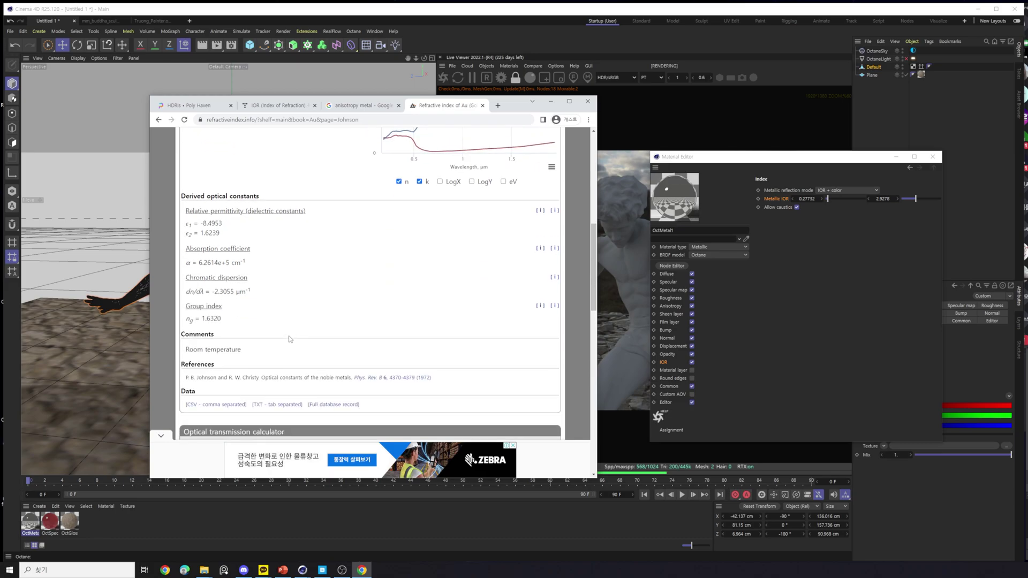
scroll(303, 362, up, 5)
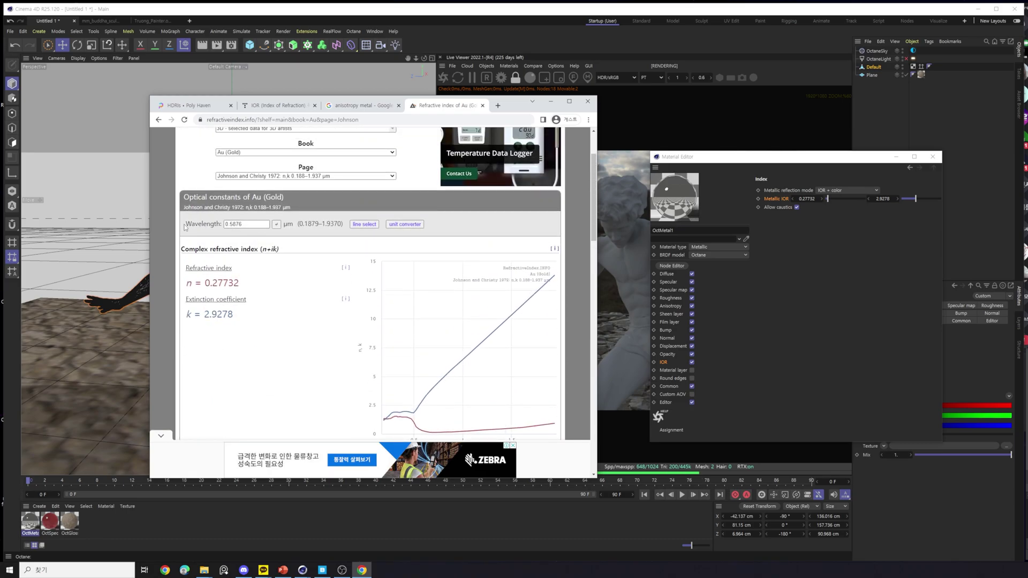
click(834, 273)
click(848, 190)
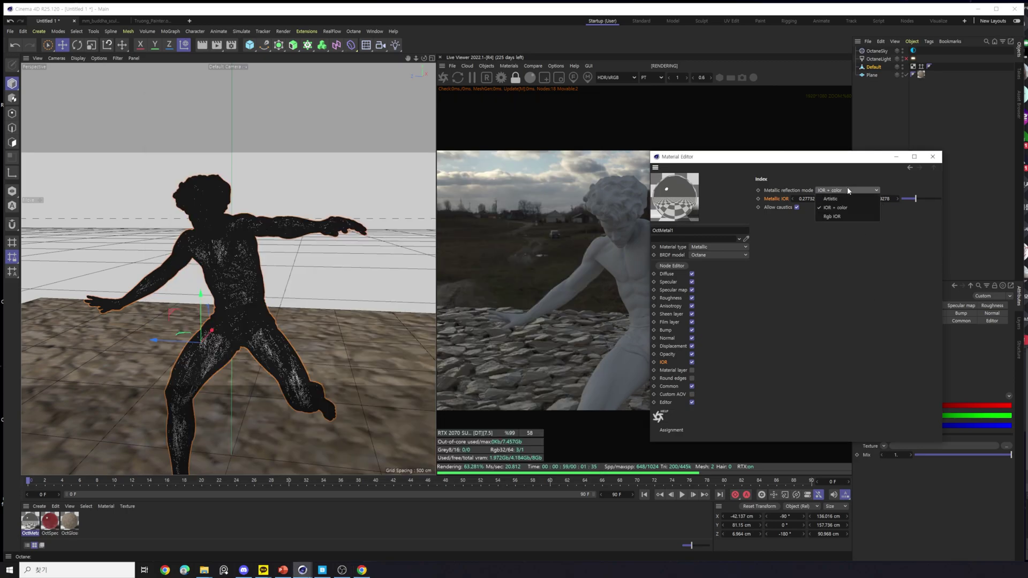
click(852, 200)
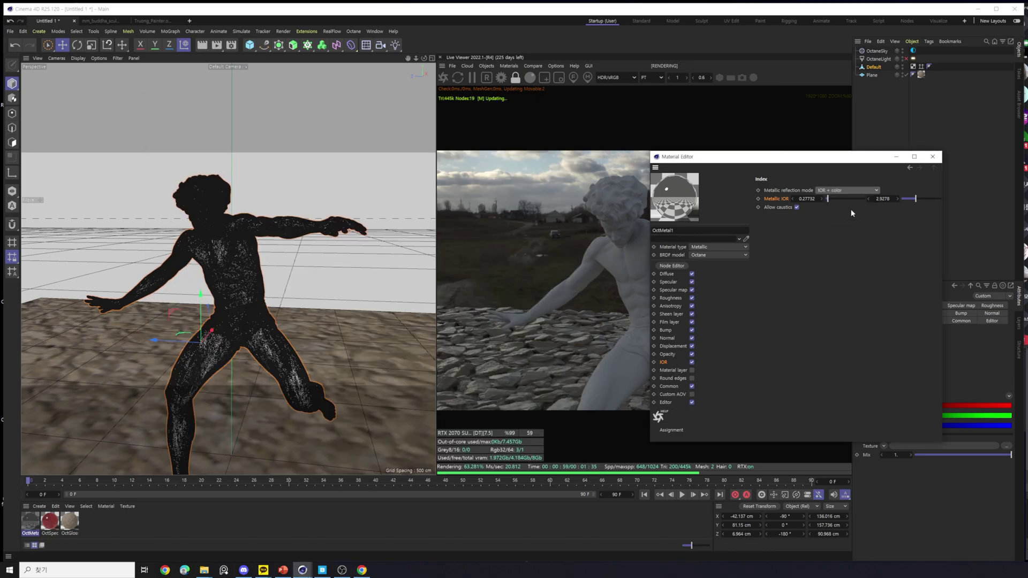
Apply the OctMetal1 material to the Default figure and check its metallic reflection mode.
click(668, 283)
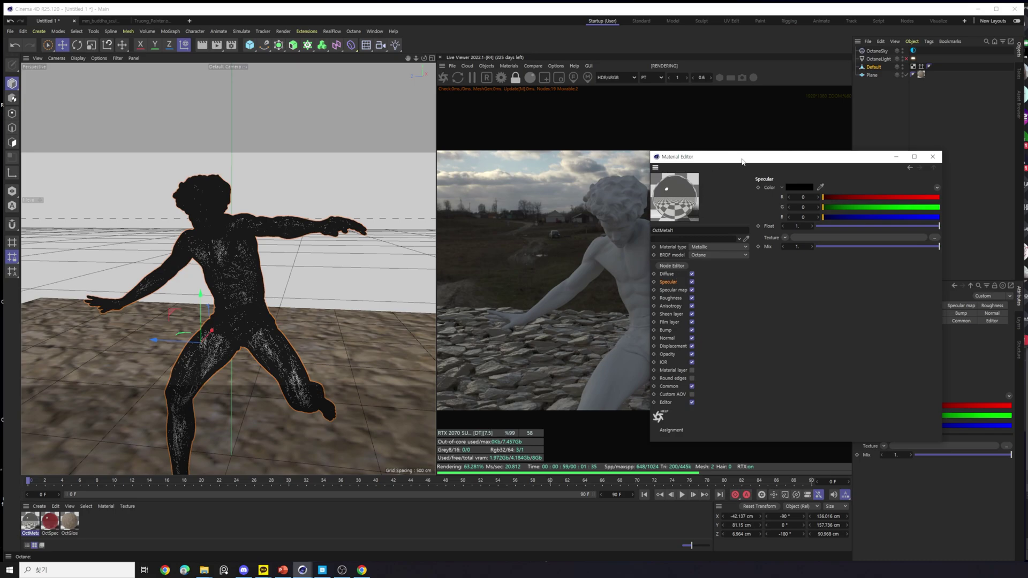
drag(31, 522, 225, 292)
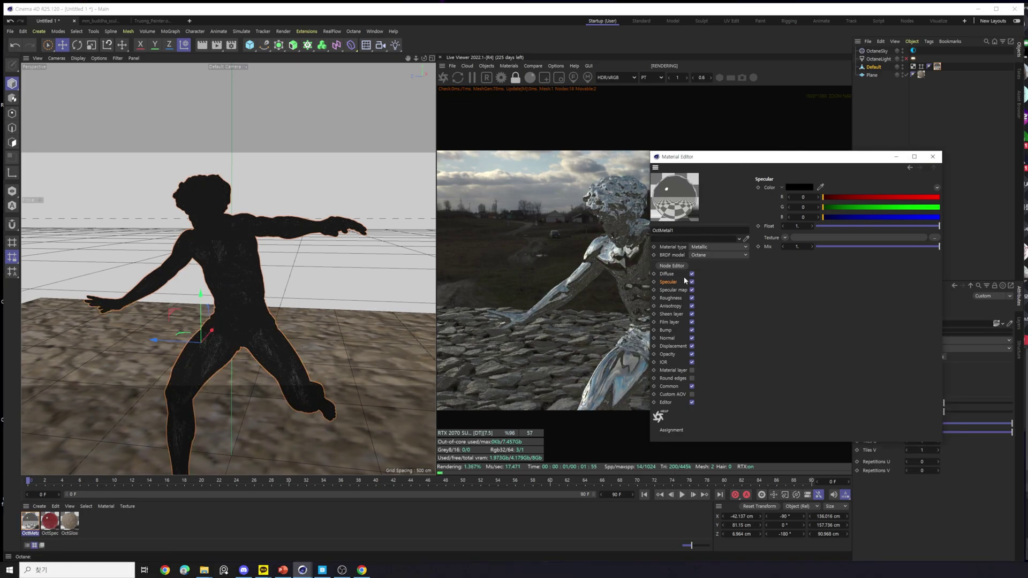
click(664, 363)
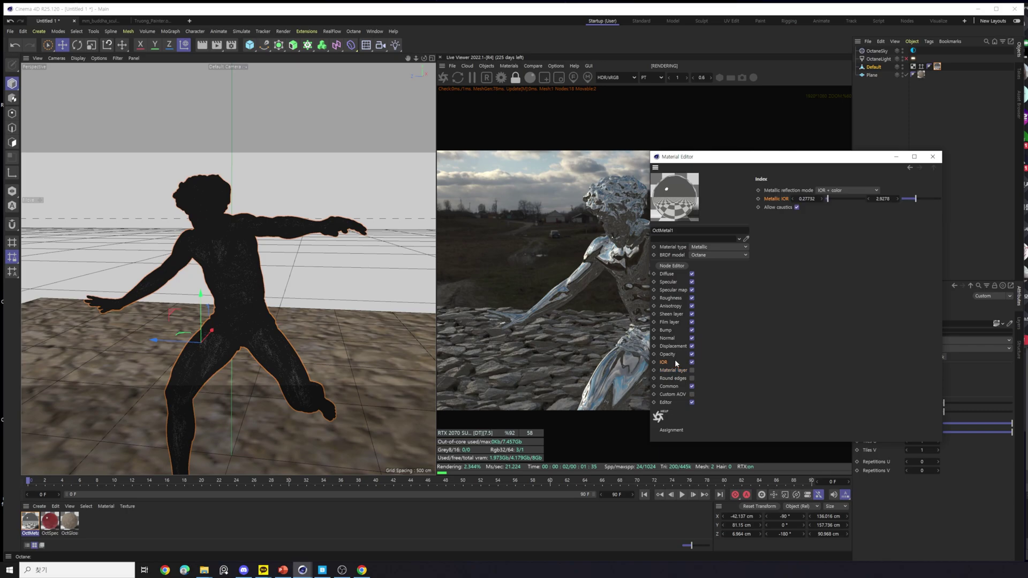
click(859, 188)
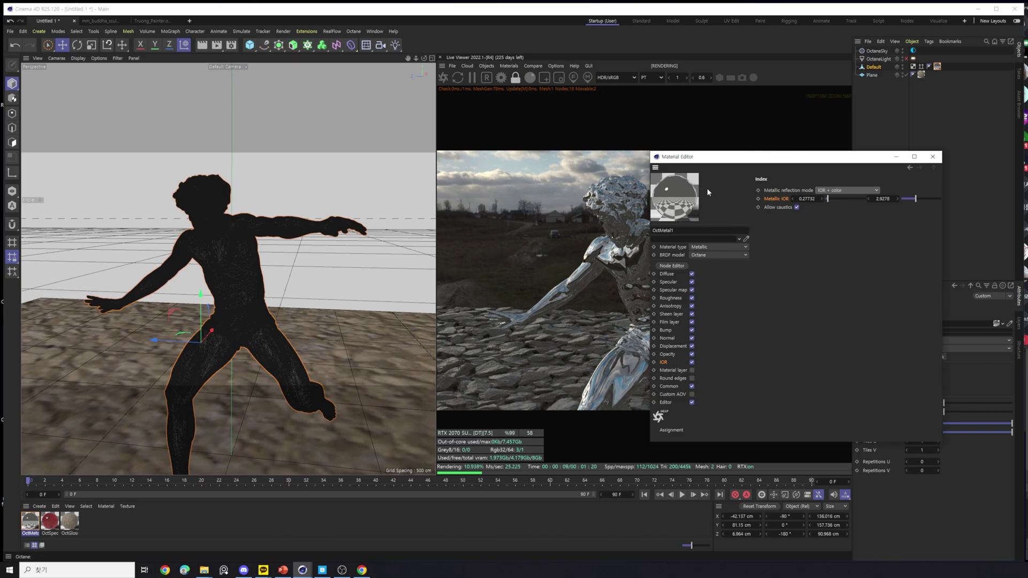
Set OctMetal1's specular color to an orange-brown of RGB 166, 113, 67 and close the material editor.
click(679, 281)
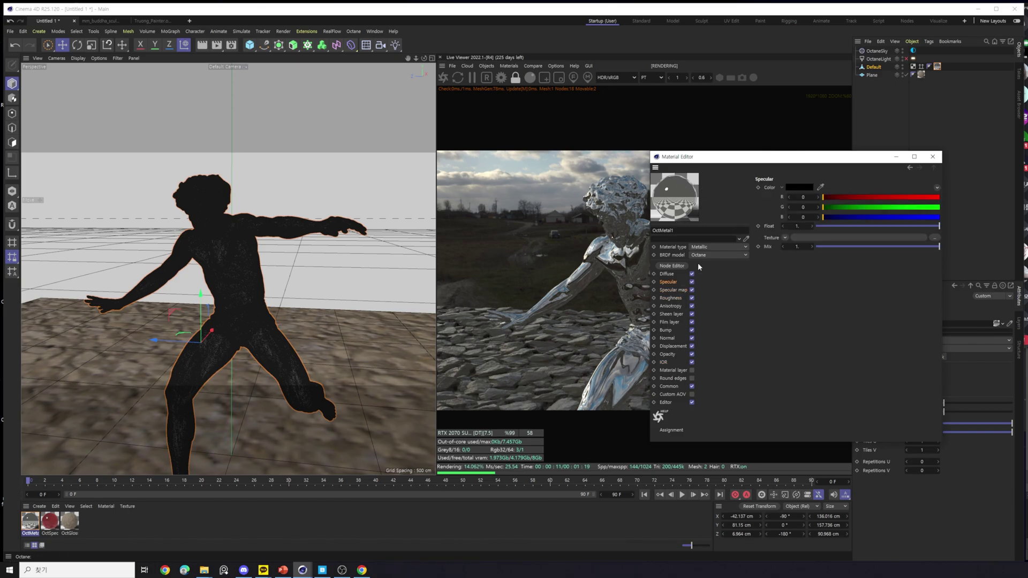
click(798, 188)
mouse_move(831, 268)
mouse_down()
mouse_move(848, 285)
mouse_move(867, 283)
mouse_move(828, 267)
mouse_up()
click(755, 257)
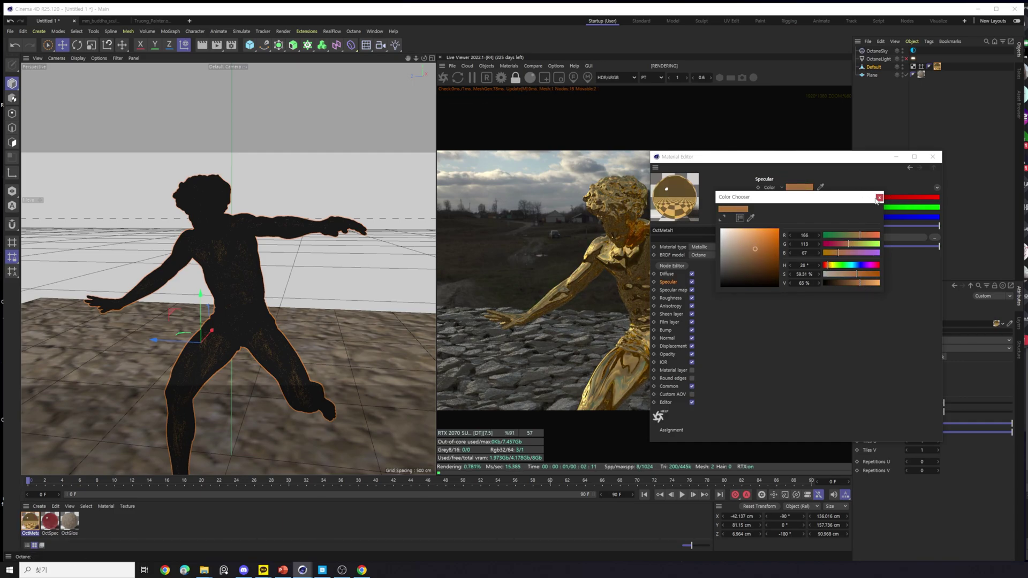
click(879, 197)
click(933, 157)
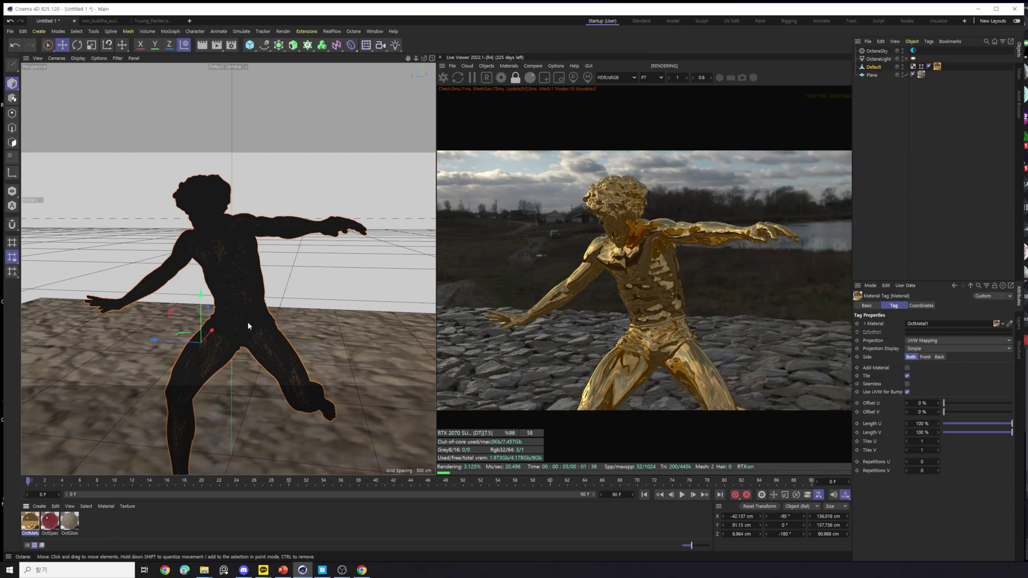
Reopen OctMetal1, check its specular color, and set its roughness float to about 0.072.
scroll(226, 292, up, 4)
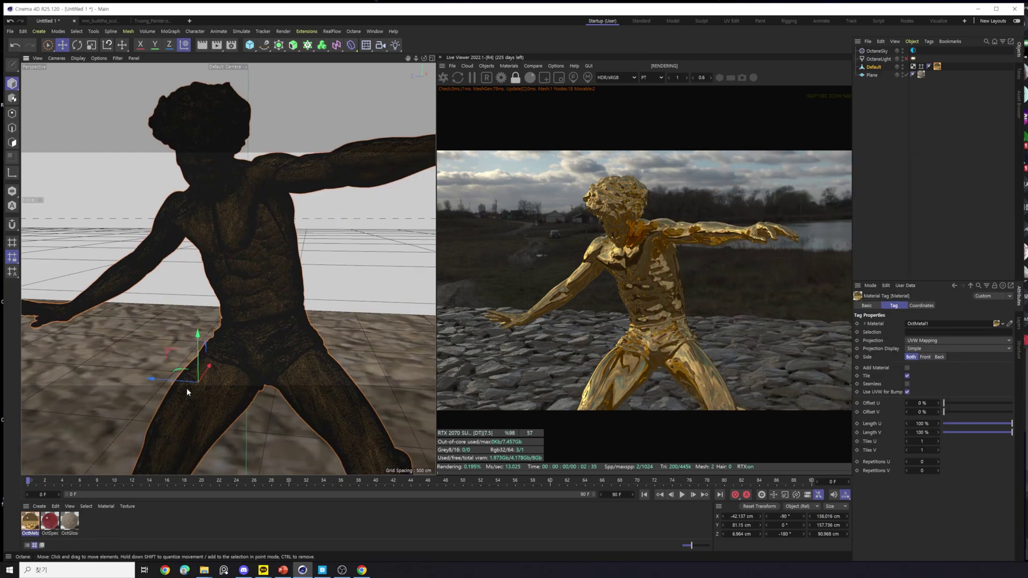
scroll(268, 296, up, 2)
double_click(30, 519)
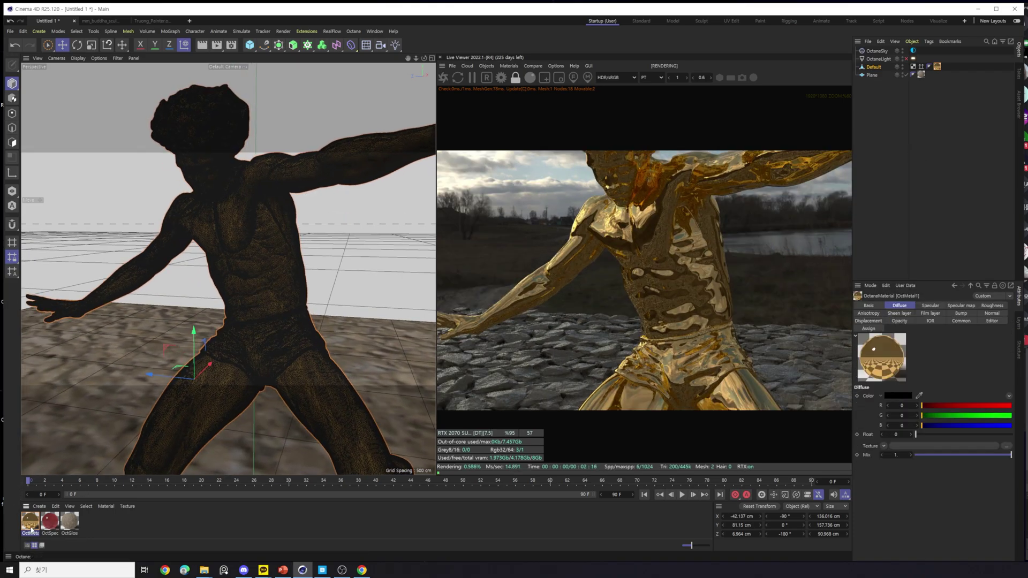
drag(241, 277, 928, 194)
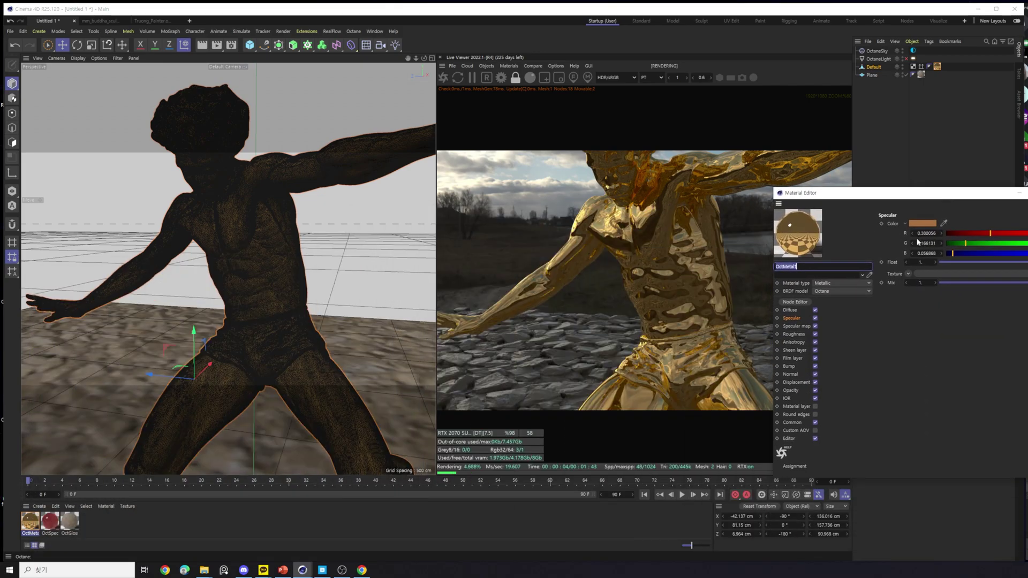
click(922, 224)
click(1002, 234)
click(798, 325)
click(795, 334)
drag(962, 260, 949, 263)
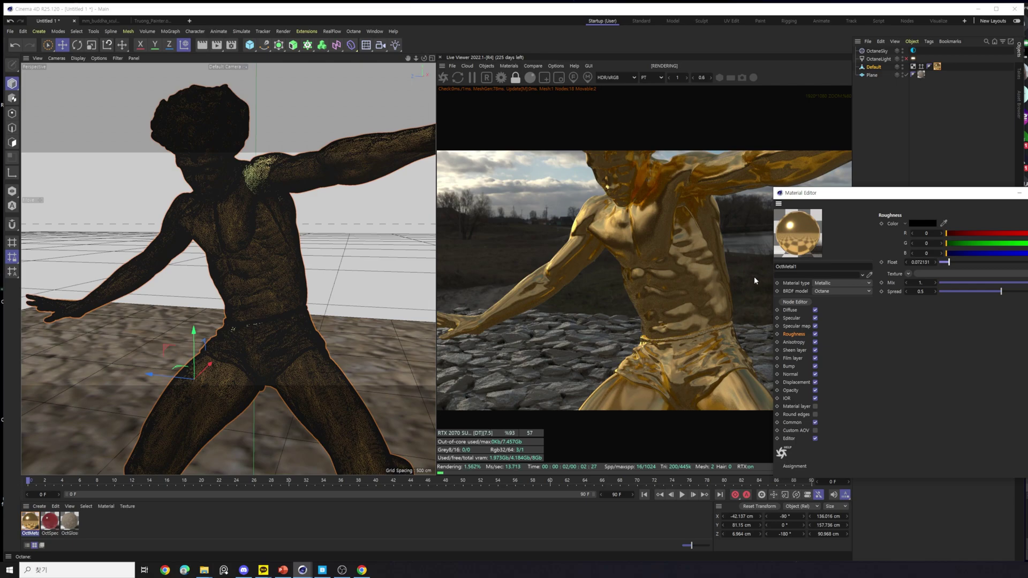
scroll(261, 297, down, 5)
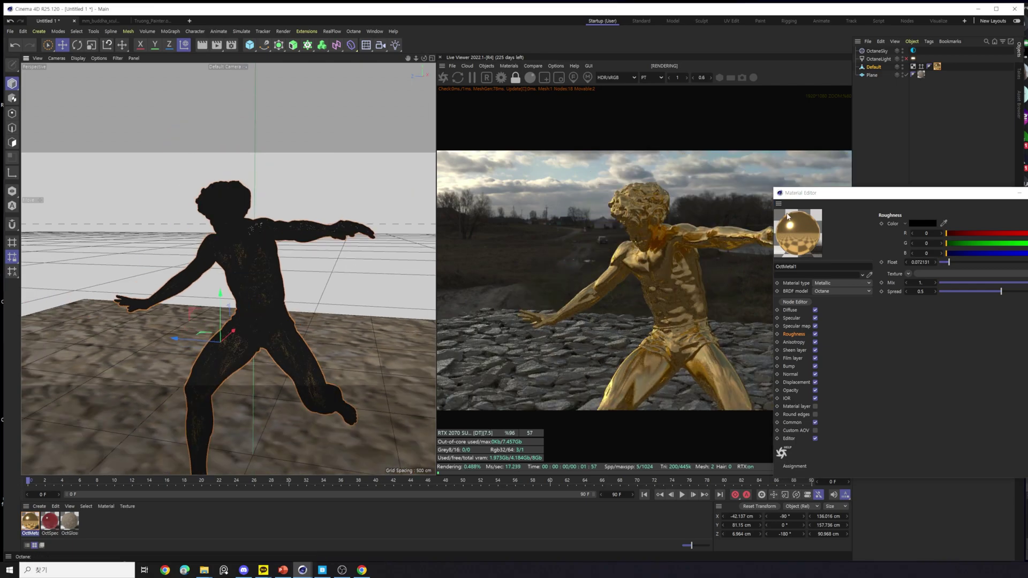
Check OctMetal1's metallic reflection modes and set its specular color to pure white, RGB 255, 255, 255.
click(796, 398)
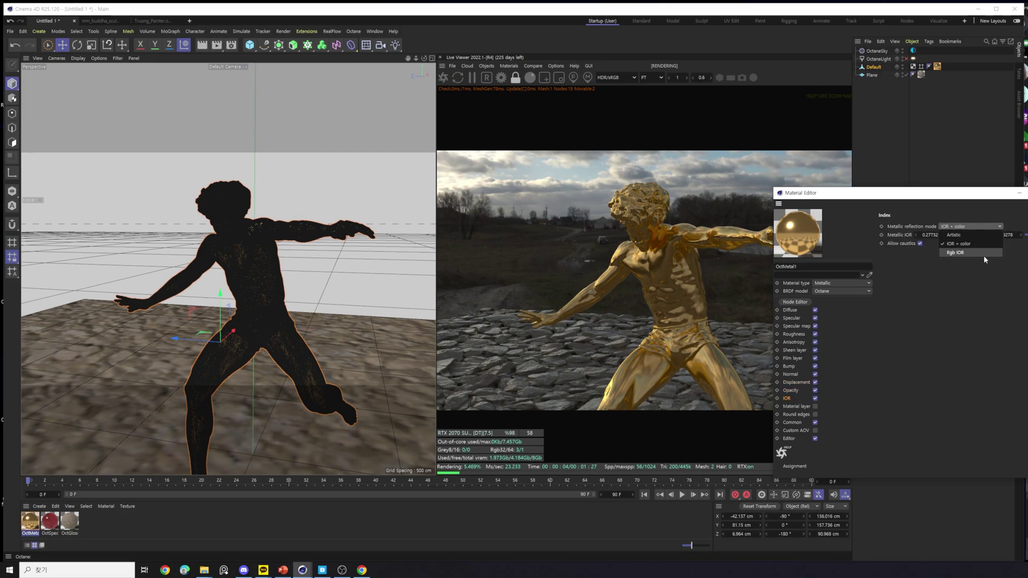
click(800, 312)
click(800, 316)
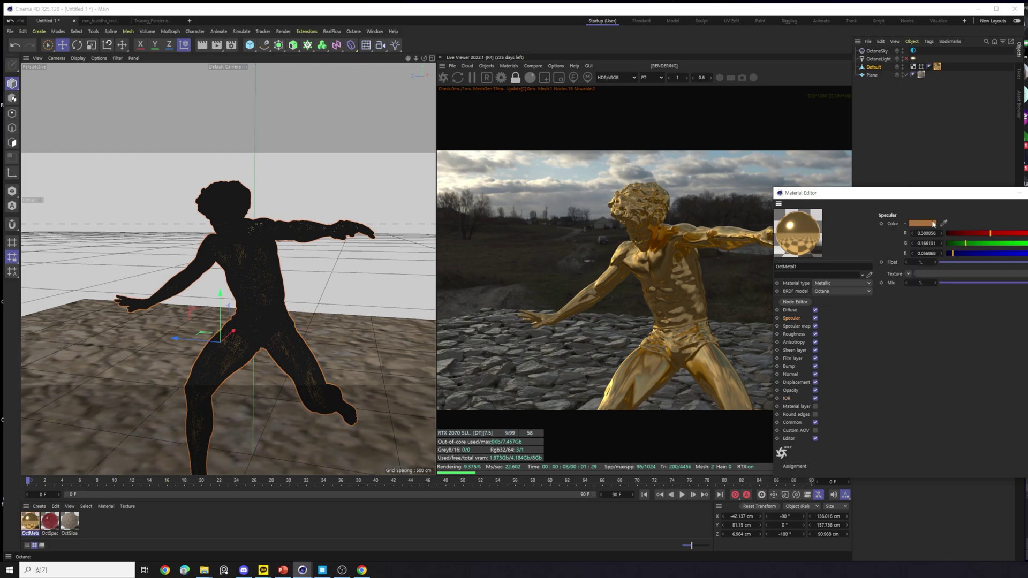
click(923, 224)
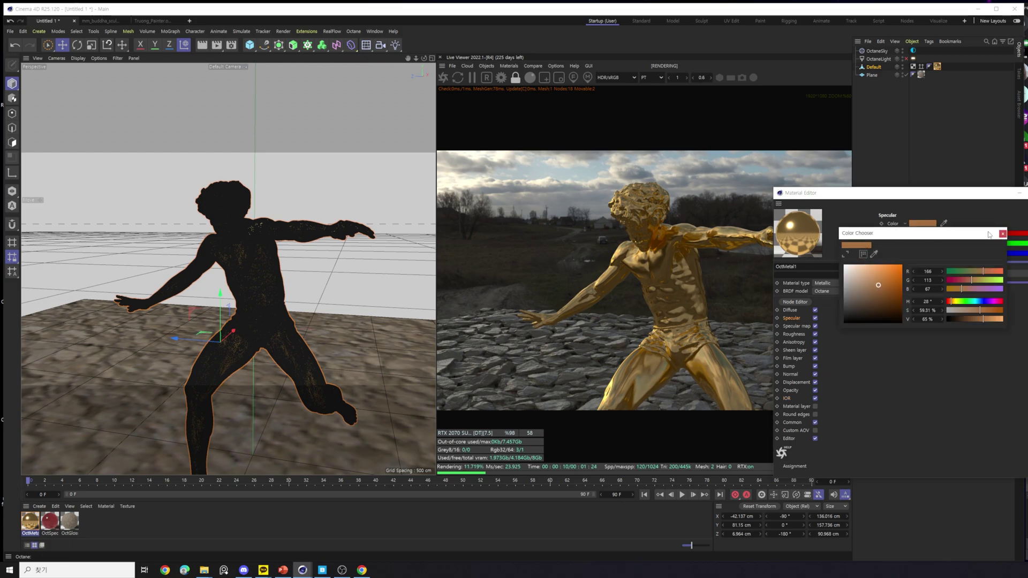
drag(878, 285, 844, 265)
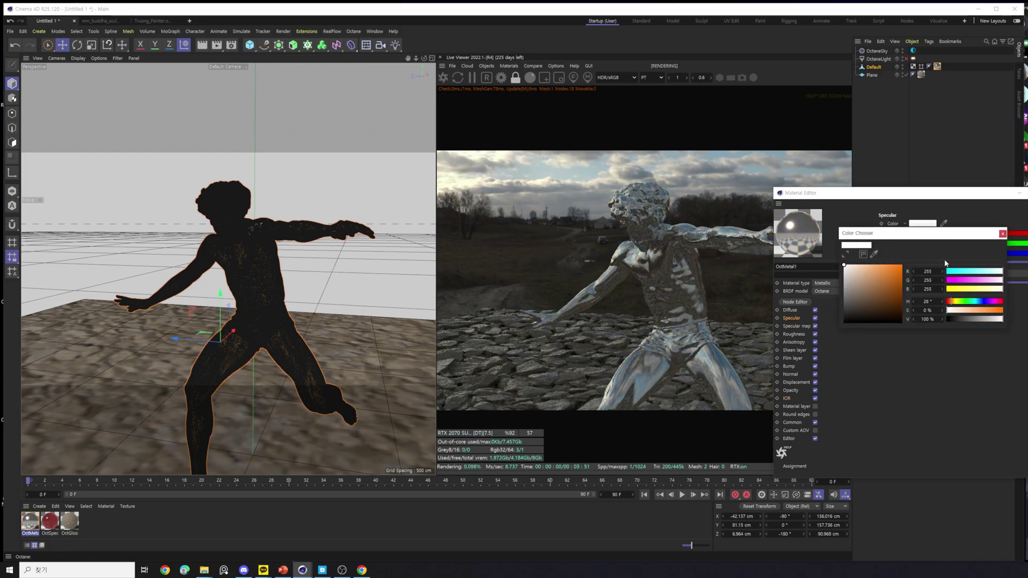
click(1002, 233)
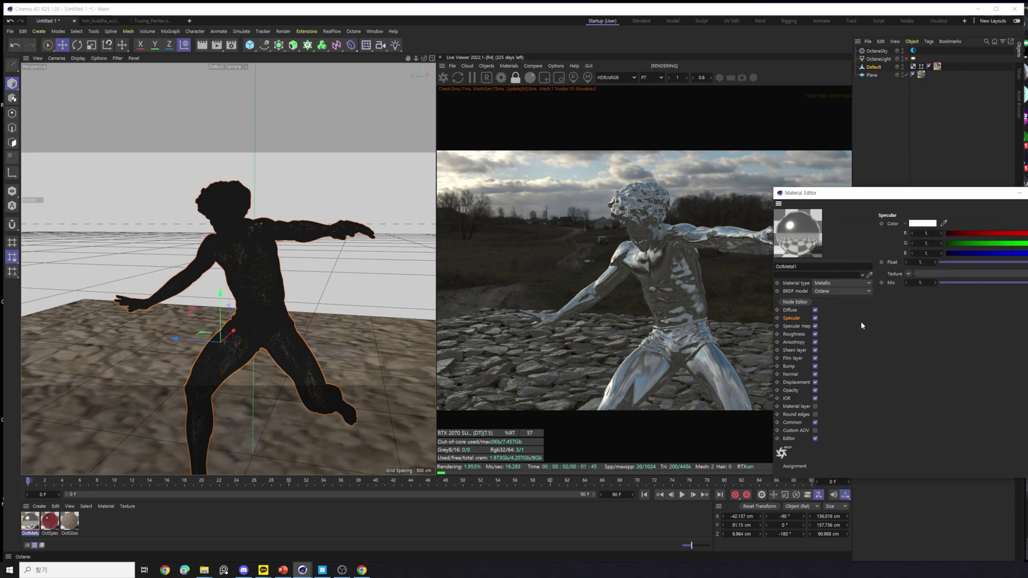
Set OctMetal1's metallic reflection mode to Rgb IOR.
click(787, 398)
click(981, 226)
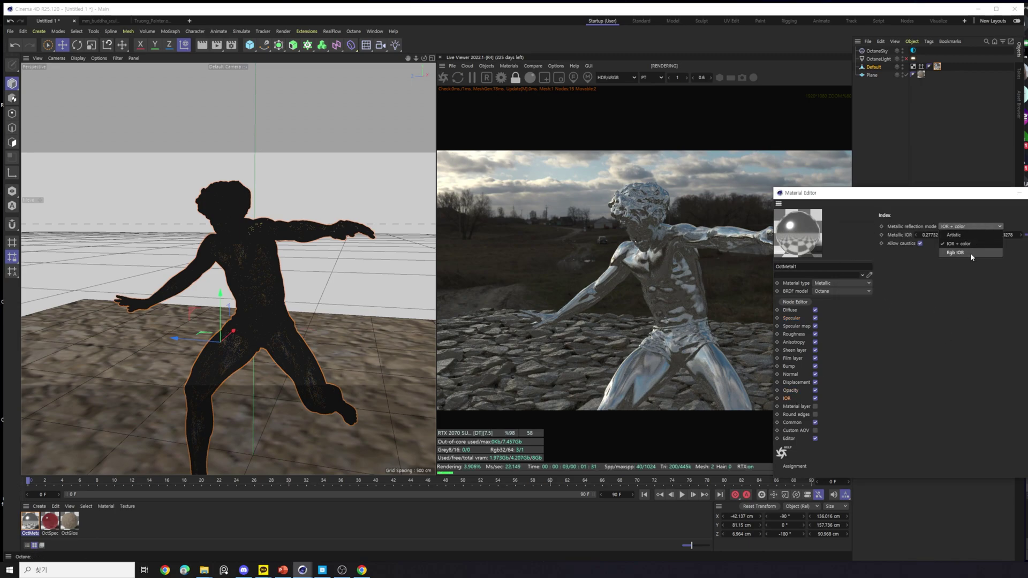
click(970, 252)
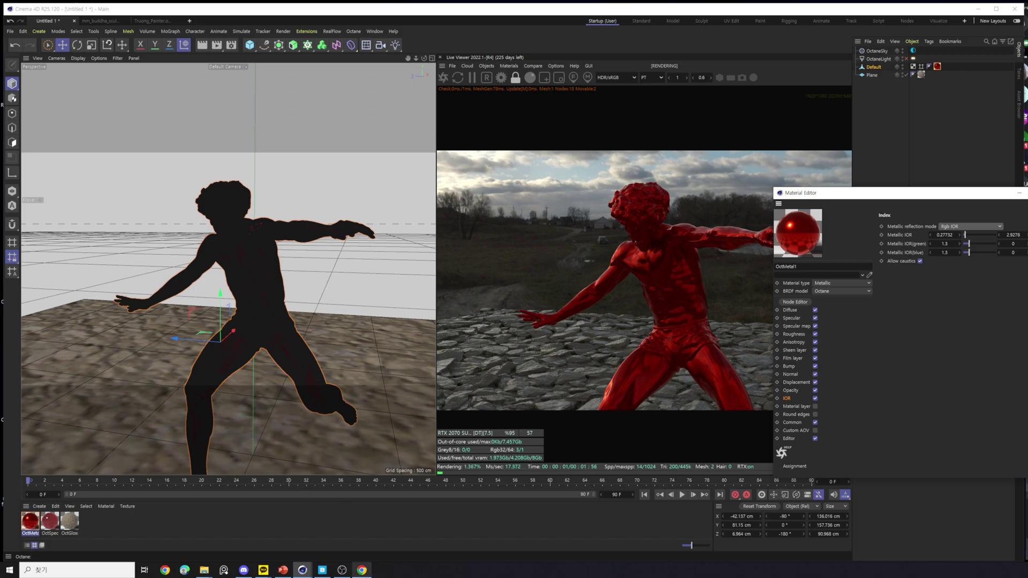
Copy the rgb-ior-metals link from the PowerPoint IOR slide and open it in Chrome at the RGB IOR values table.
click(282, 571)
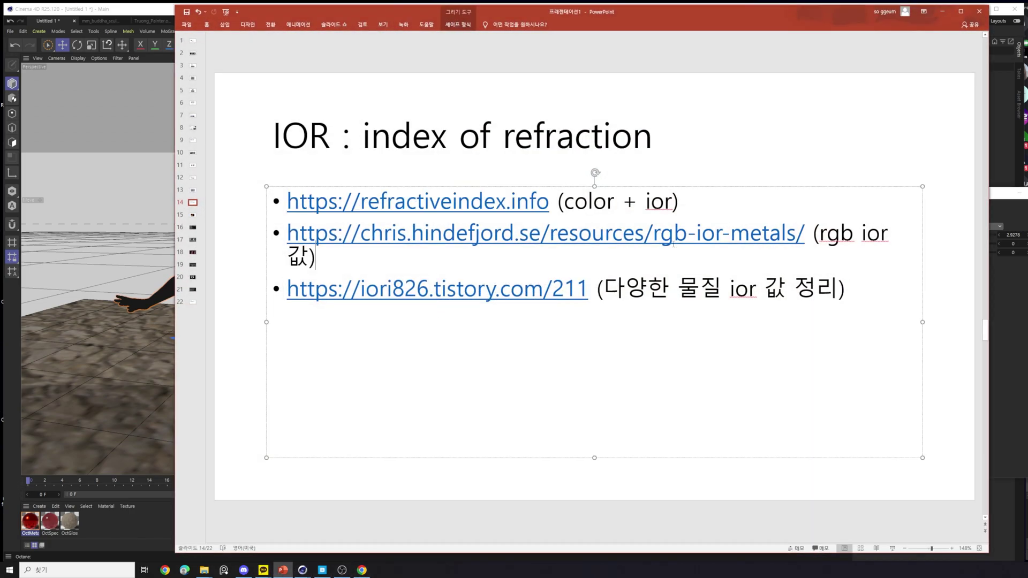
double_click(802, 232)
key(ctrl+c)
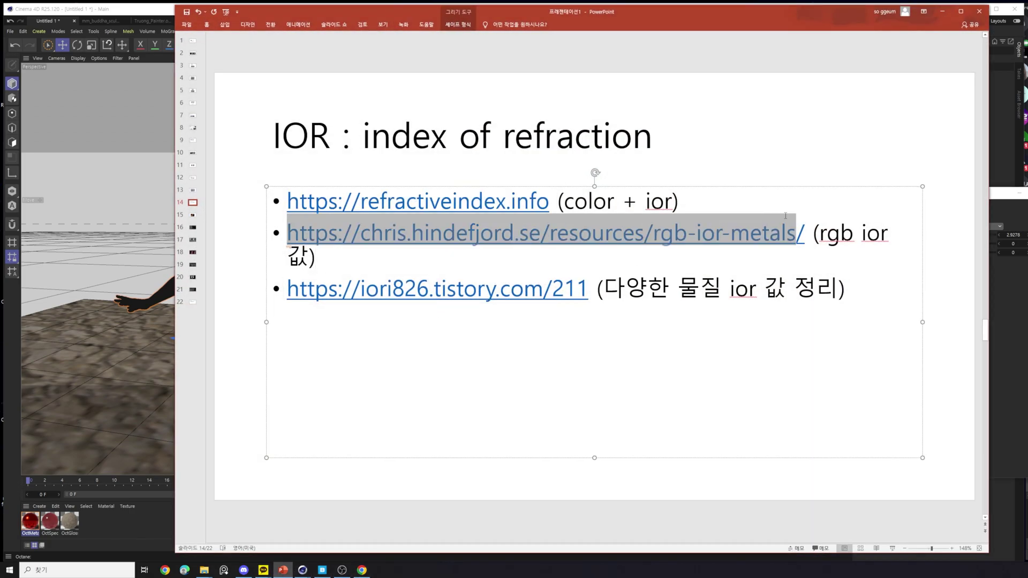
ctrl+click(418, 201)
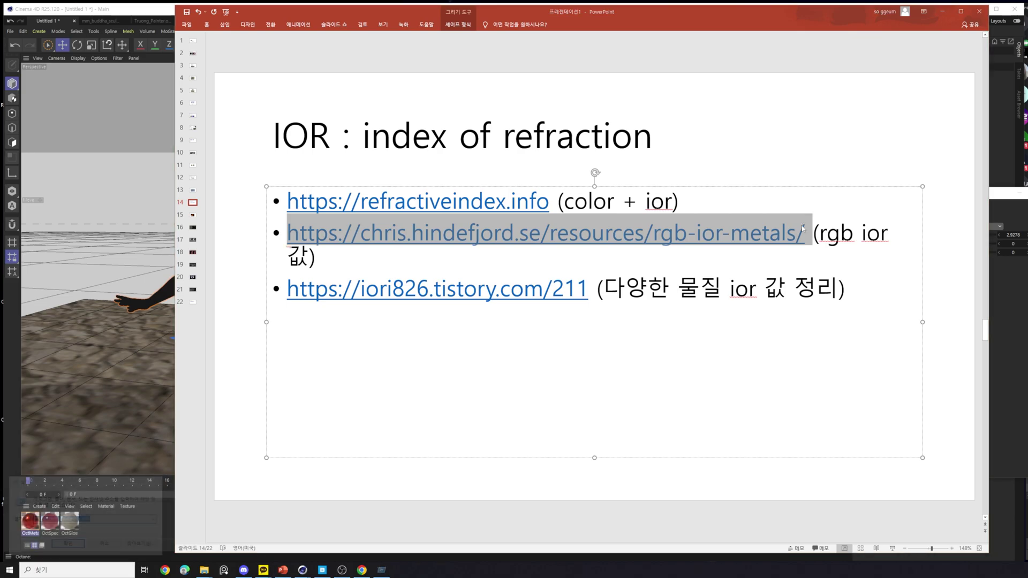
click(398, 120)
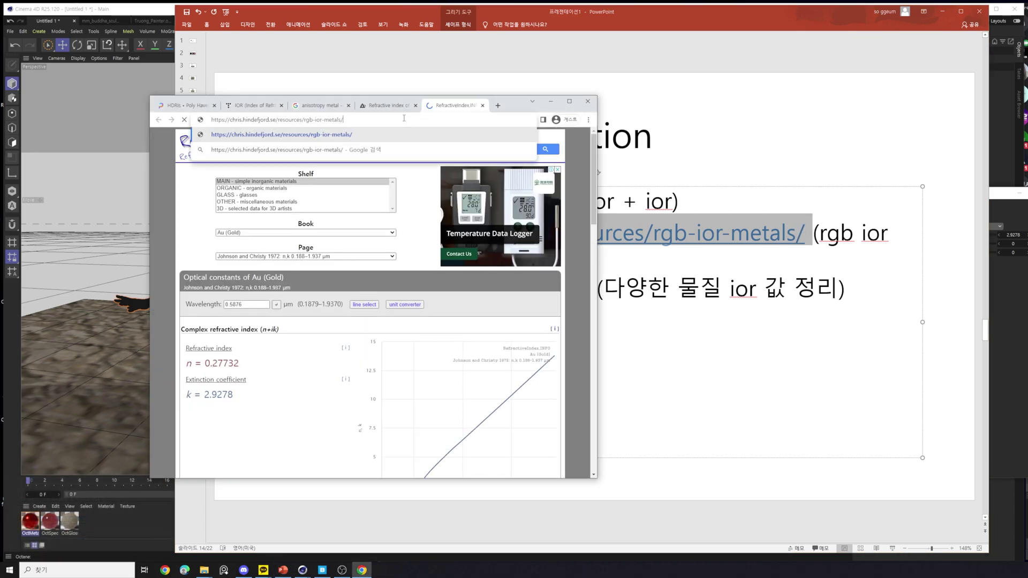
key(ctrl+v)
key(Return)
drag(508, 110, 422, 83)
scroll(307, 329, down, 5)
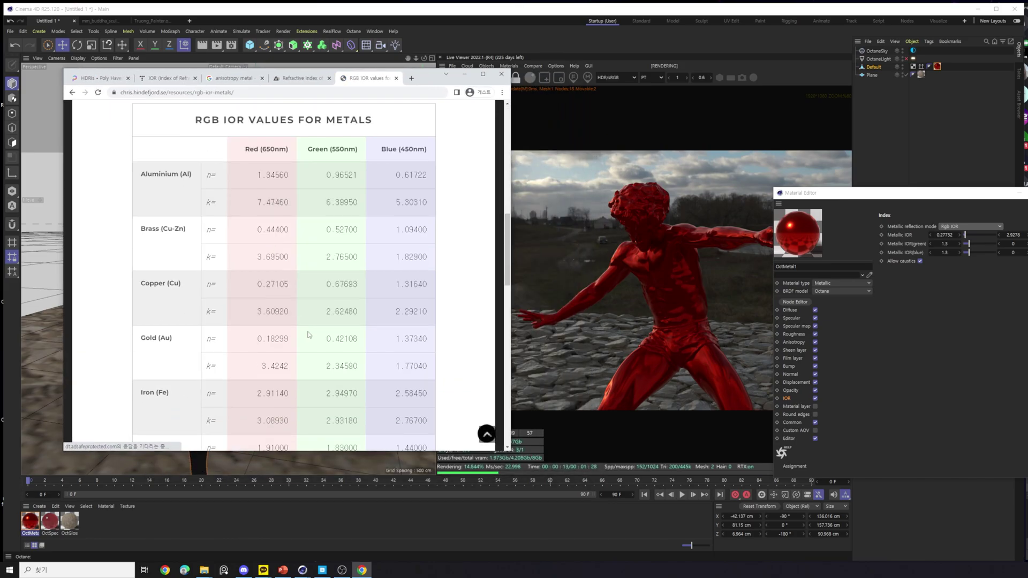
Copy copper's red n value, 0.27105, from the web table into OctMetal1's first Metallic IOR value.
scroll(308, 336, down, 2)
click(237, 211)
drag(141, 258, 207, 264)
click(241, 264)
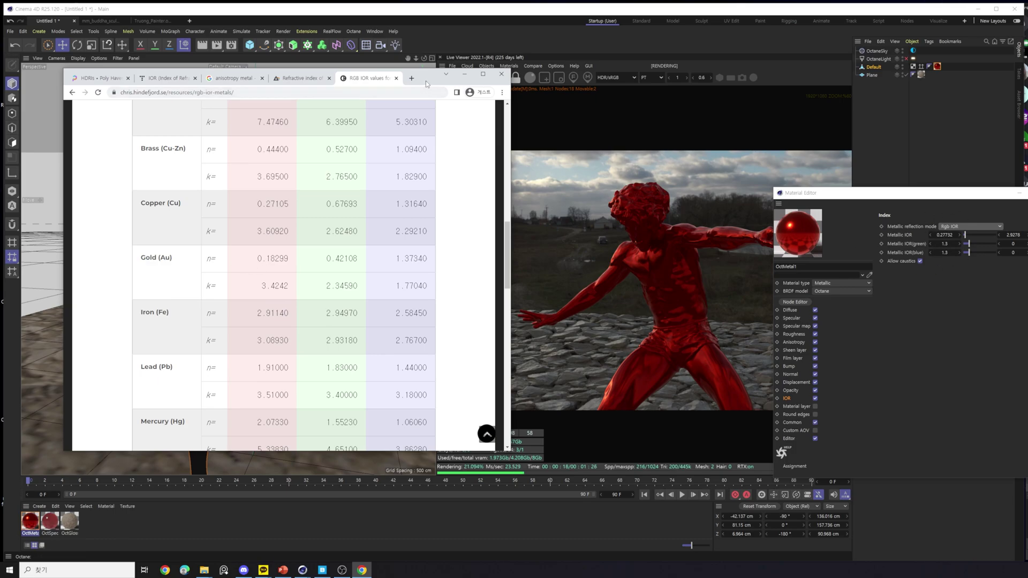
drag(427, 84, 622, 88)
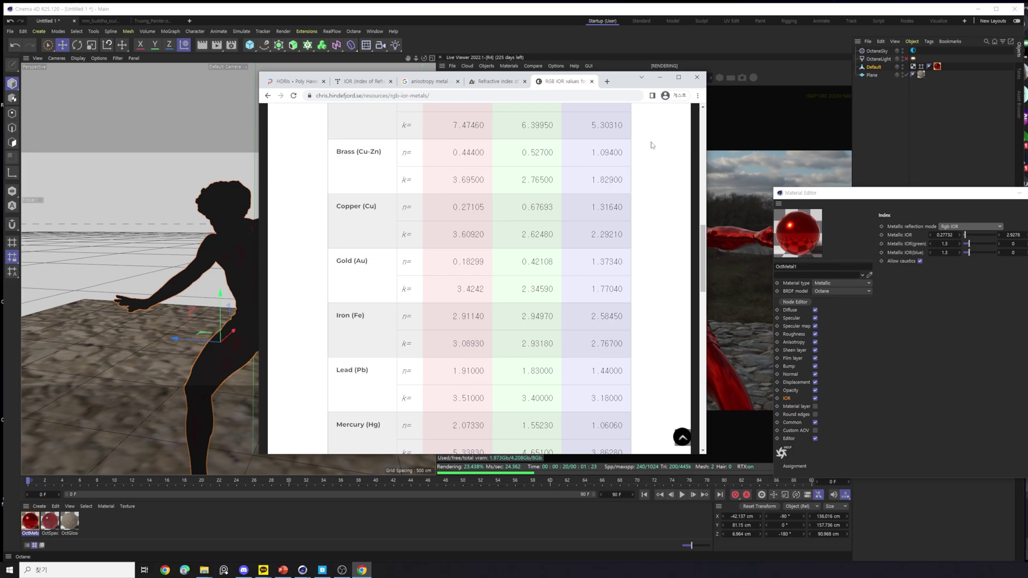
drag(450, 211, 489, 209)
key(ctrl+c)
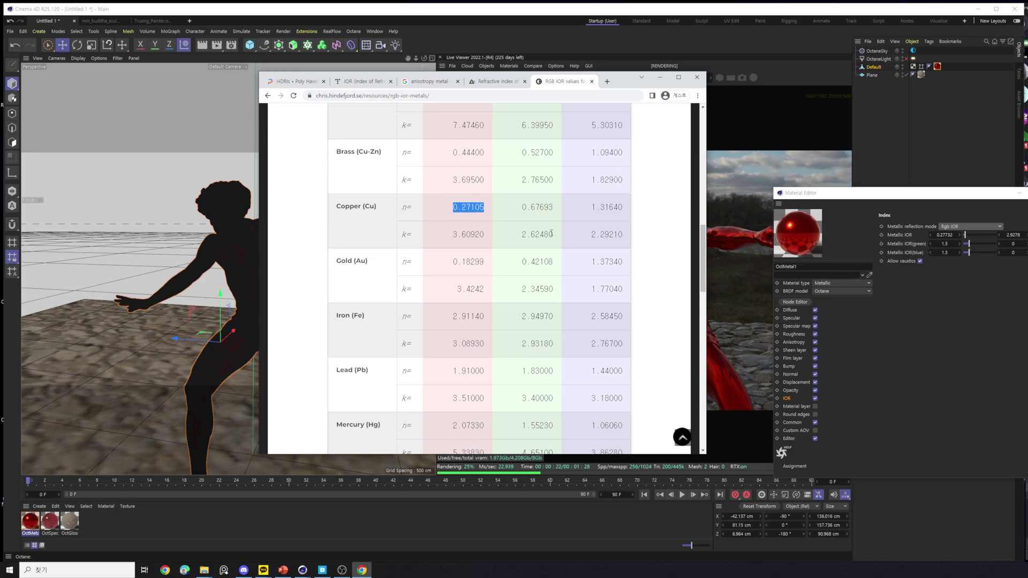
double_click(945, 234)
key(ctrl+v)
key(Return)
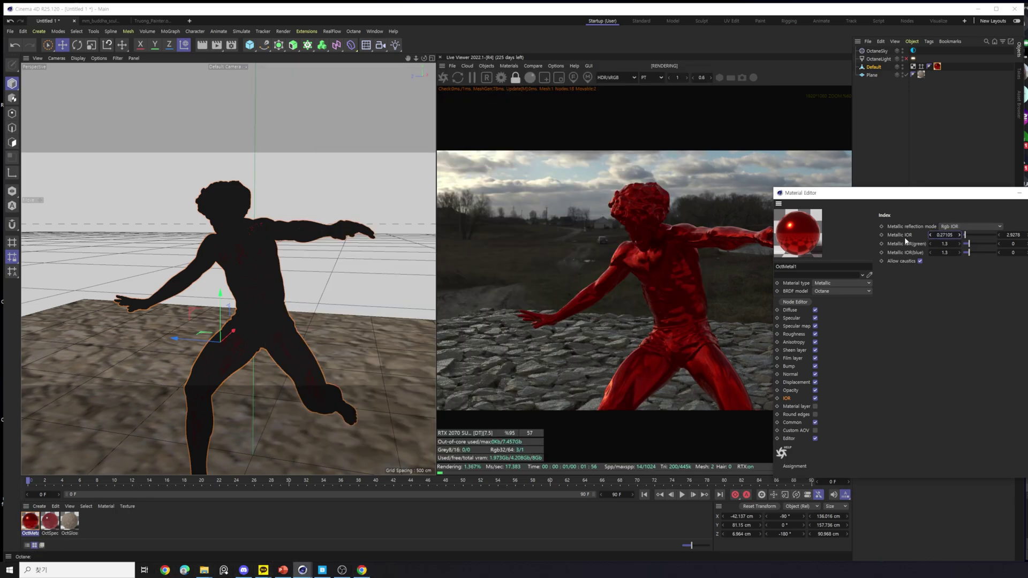
Copy copper's red k value, 3.60920, from the web table into OctMetal1's second Metallic IOR value.
click(362, 569)
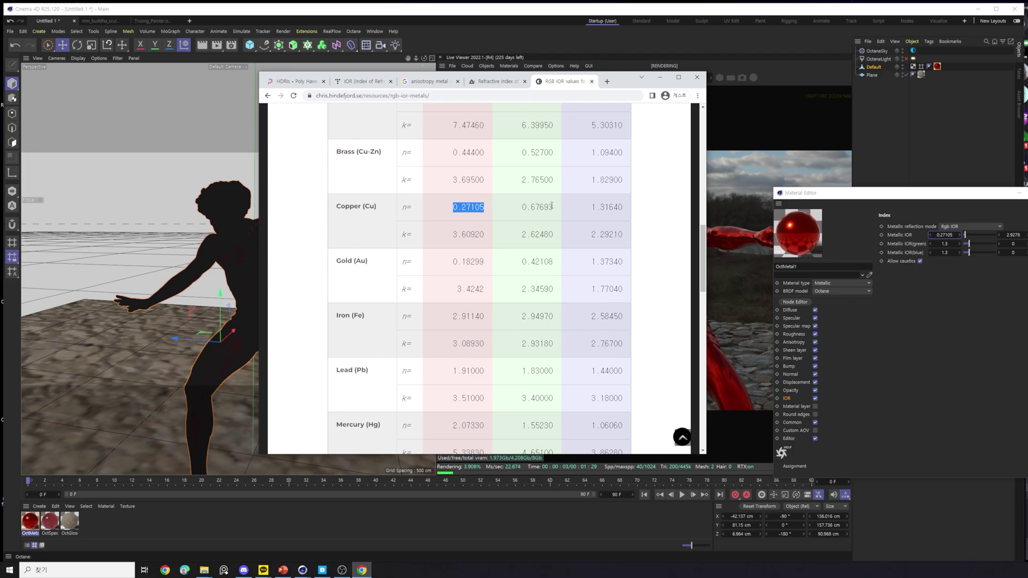
drag(453, 234, 494, 233)
key(ctrl+c)
click(1011, 234)
key(ctrl+v)
key(Return)
Set OctMetal1's Metallic IOR(green) to copper's table values, n 0.67693 and k 2.62480.
click(362, 570)
drag(519, 207, 560, 237)
key(ctrl+c)
click(945, 244)
key(ctrl+v)
key(Return)
click(362, 570)
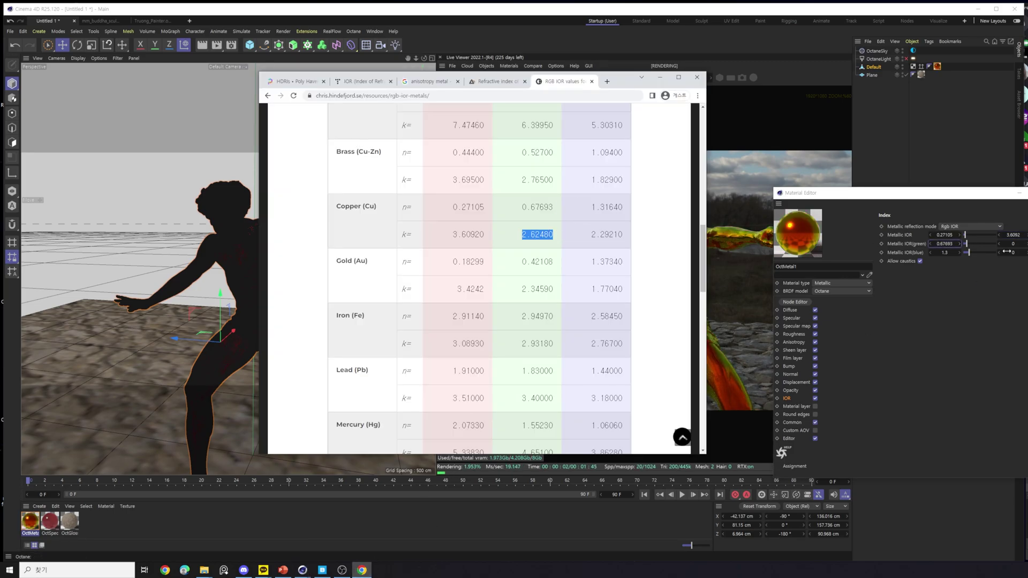
key(ctrl+c)
click(1012, 244)
key(ctrl+v)
key(Return)
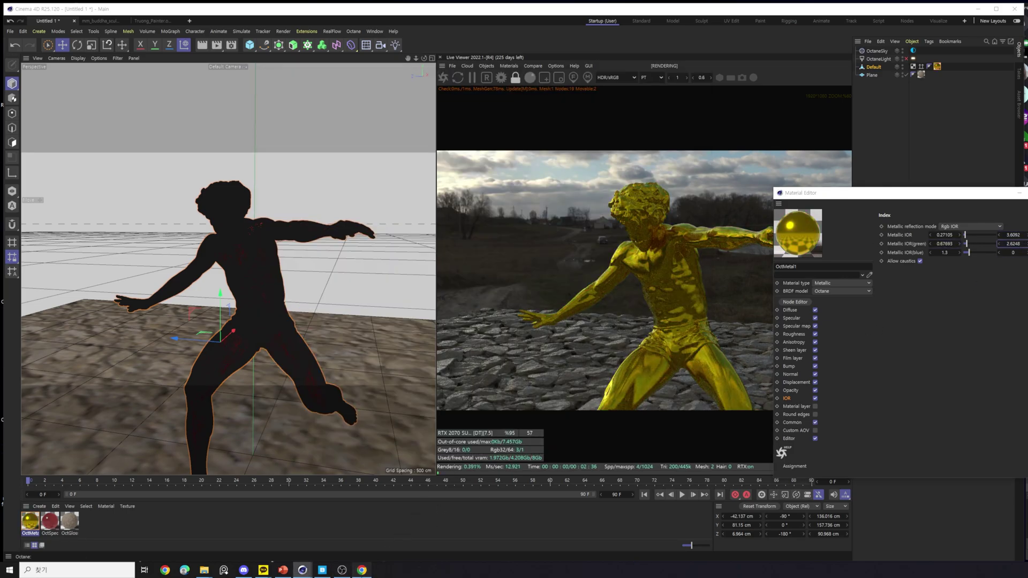
Set OctMetal1's Metallic IOR(blue) to copper's table values, n 1.31640 and k 2.29210, and close the material editor.
key(alt+Tab)
drag(591, 208, 623, 207)
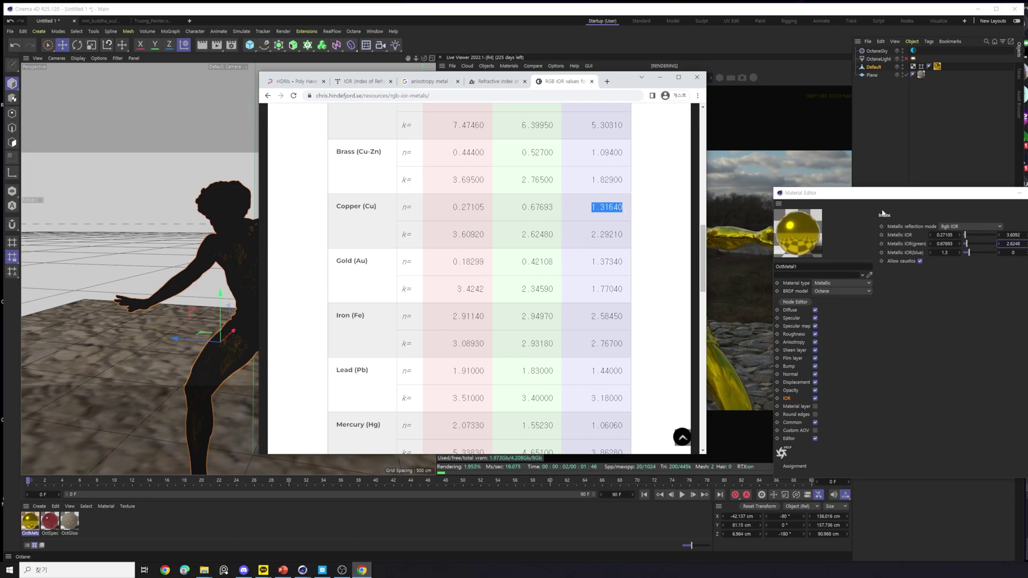
key(ctrl+c)
click(947, 253)
key(ctrl+v)
key(Return)
key(alt+Tab)
click(572, 239)
drag(572, 239, 630, 239)
key(ctrl+c)
click(1012, 252)
key(ctrl+v)
key(Return)
drag(915, 196, 748, 235)
click(888, 231)
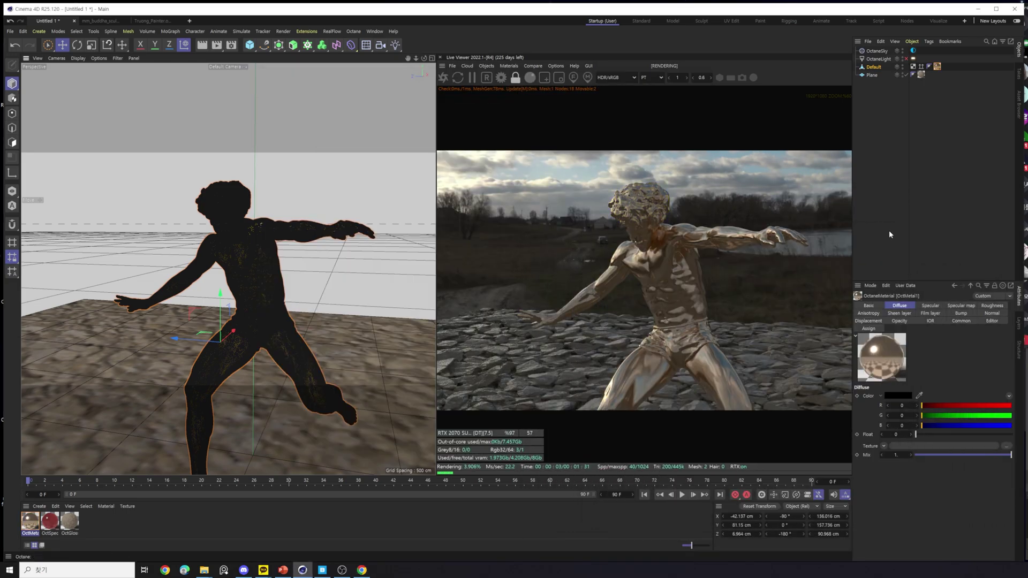
Review copper's RGB IOR values on the reference page and inspect the rendered copper figure from several angles.
scroll(277, 302, up, 5)
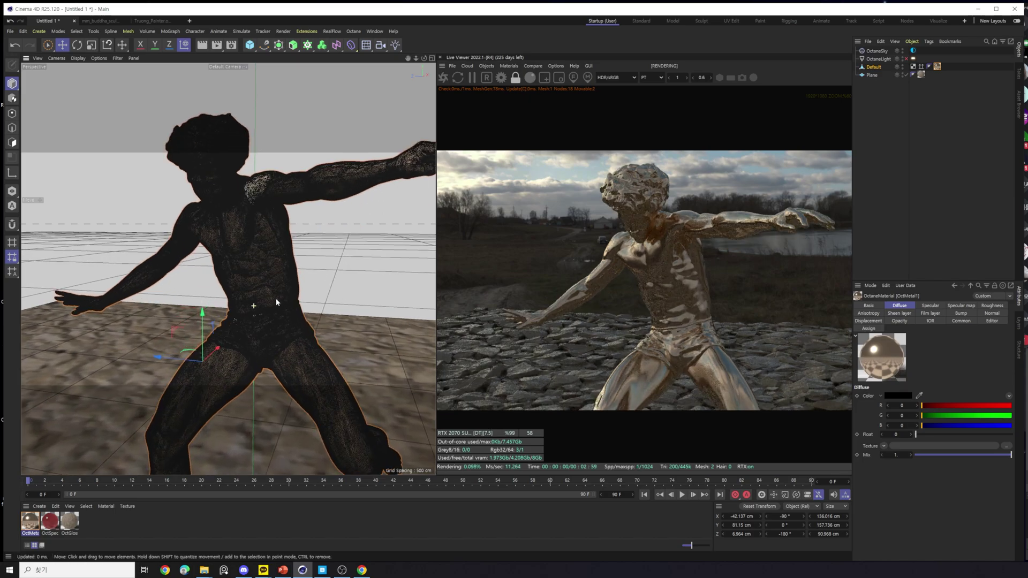
scroll(276, 302, up, 4)
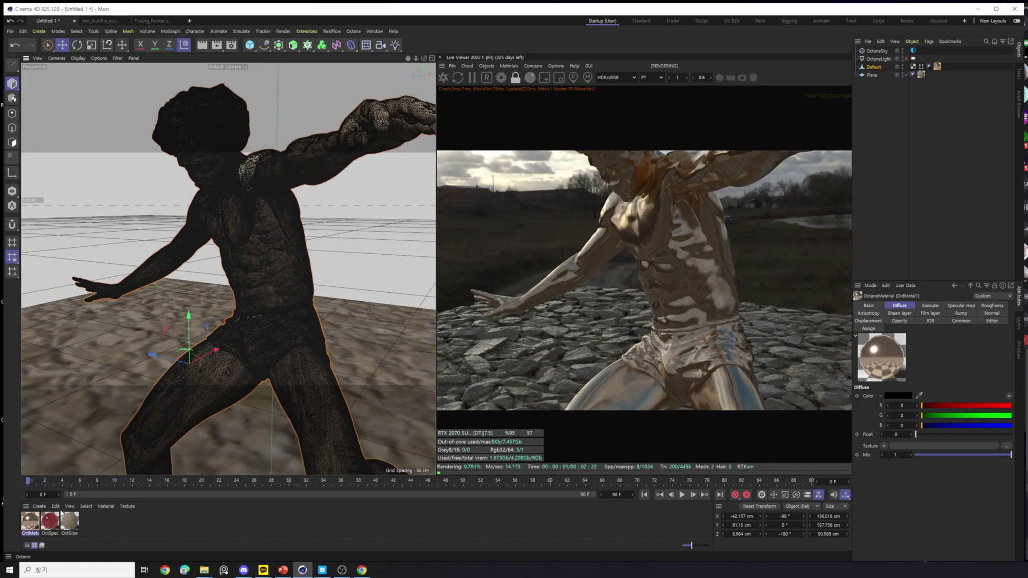
key(alt+Tab)
scroll(480, 384, up, 3)
scroll(480, 385, down, 2)
scroll(480, 385, up, 2)
scroll(536, 369, down, 1)
scroll(559, 359, up, 1)
drag(443, 324, 624, 356)
scroll(616, 337, down, 8)
scroll(615, 329, down, 4)
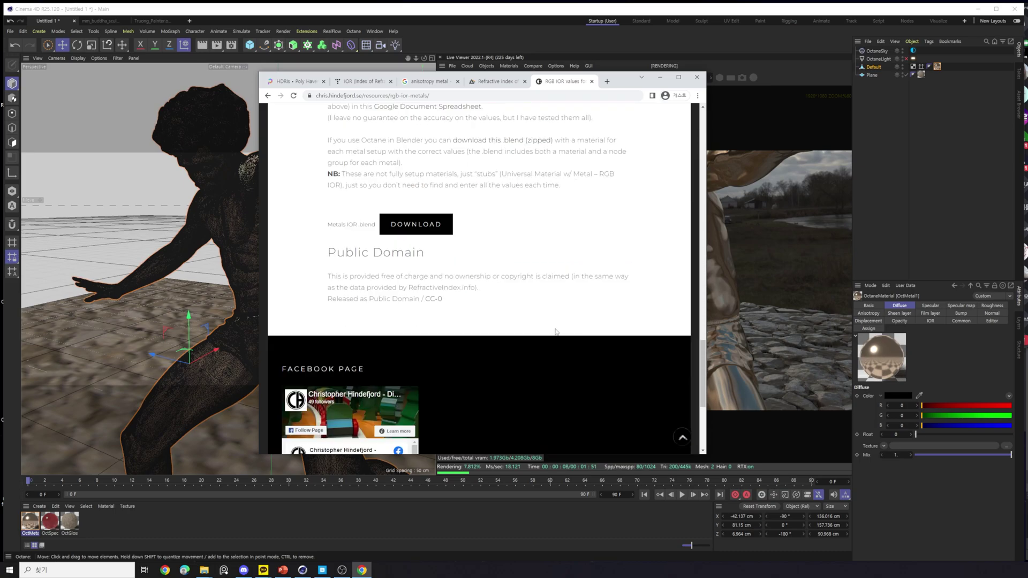
click(729, 13)
alt+drag(230, 267, 261, 276)
alt+drag(207, 303, 294, 308)
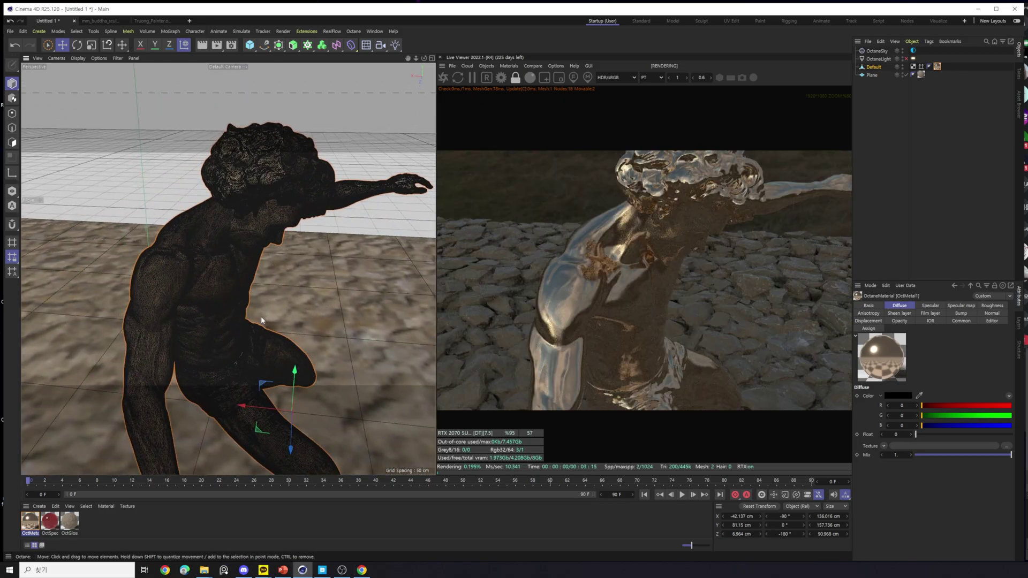
alt+right_drag(261, 315, 245, 323)
alt+middle_drag(265, 331, 237, 291)
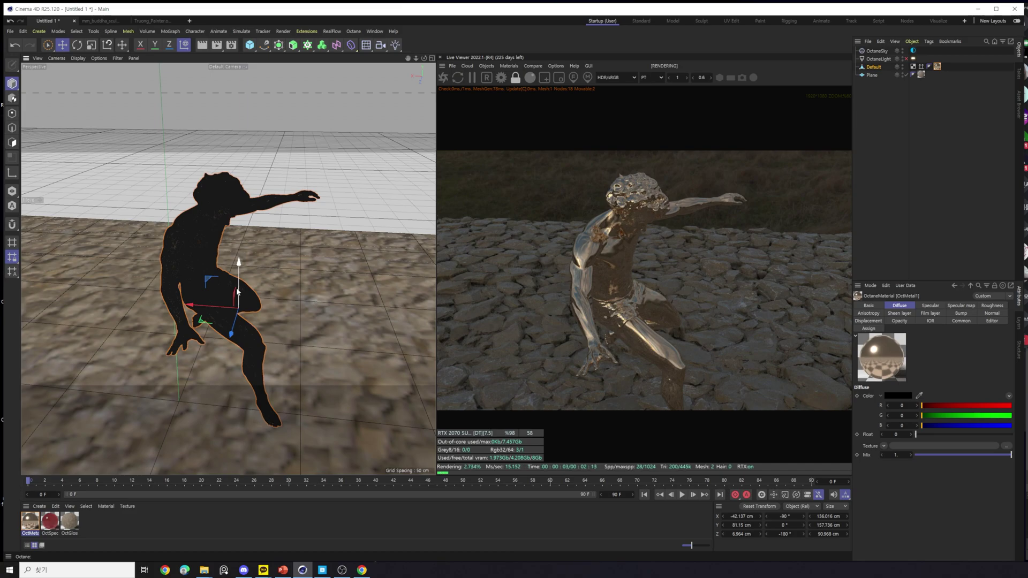
Reopen OctMetal1 and try a light pink specular color of about RGB 251, 212, 212 on the copper metal.
double_click(30, 522)
drag(211, 278, 930, 168)
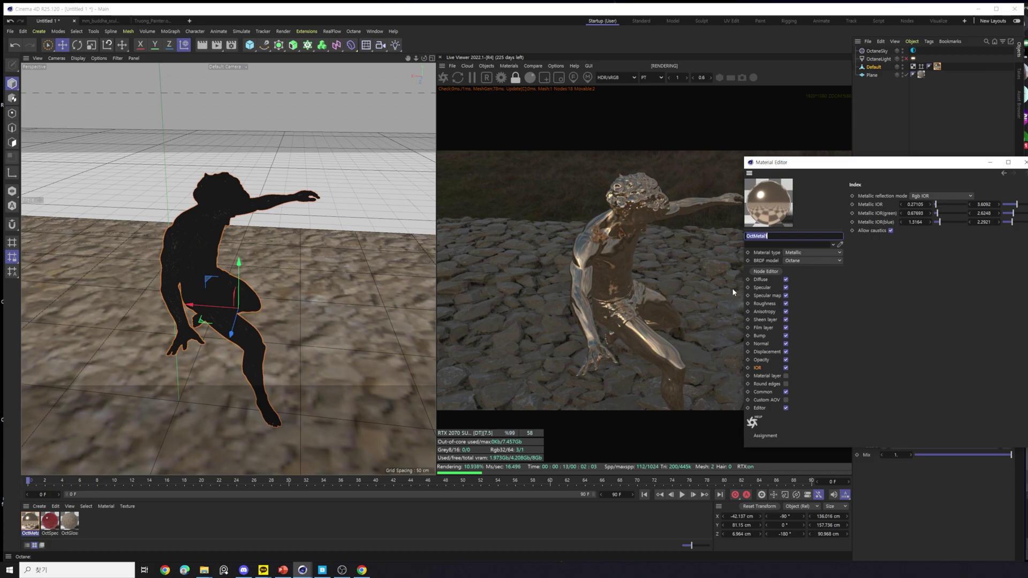
click(770, 285)
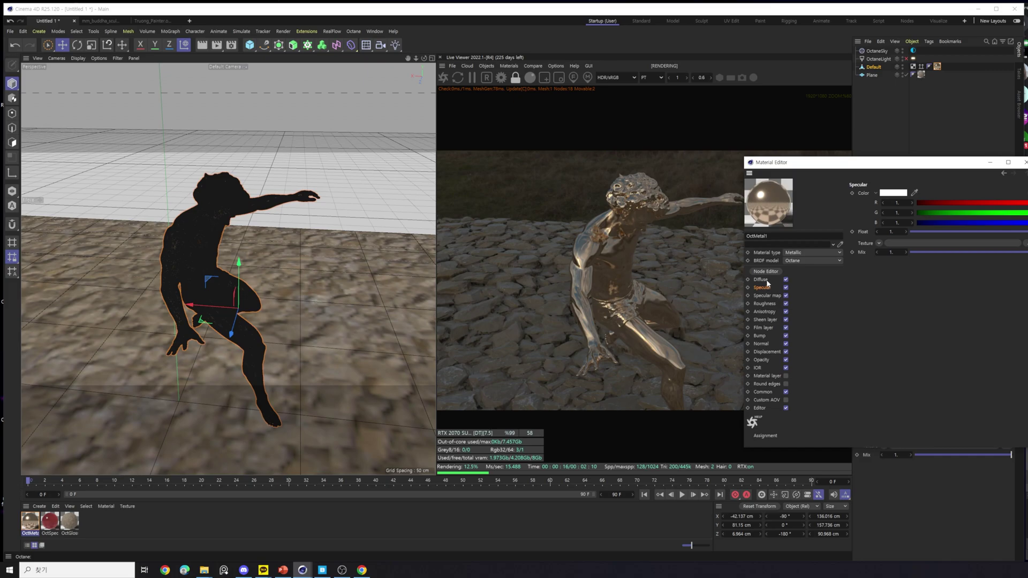
click(893, 193)
drag(859, 259, 823, 235)
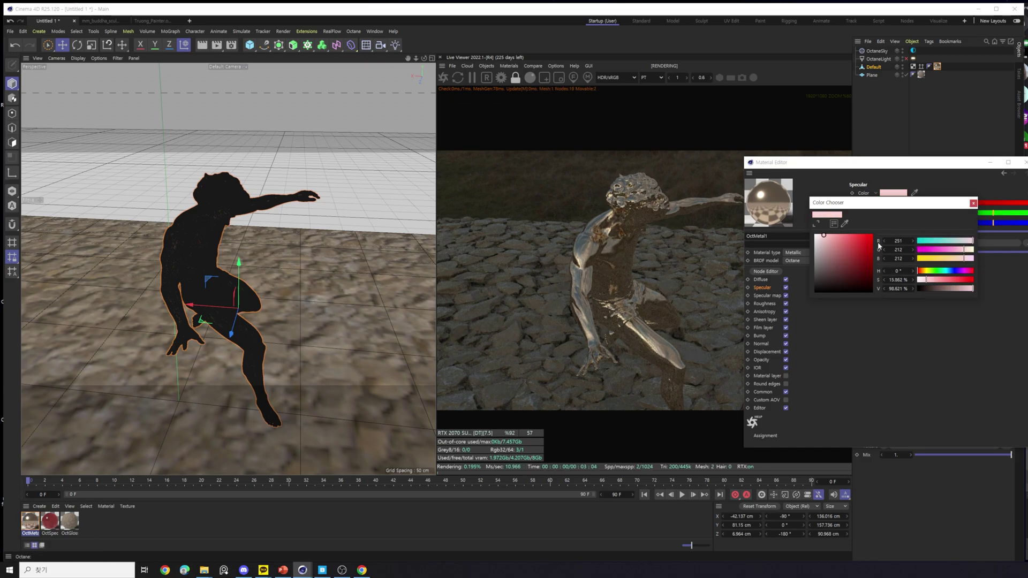
click(973, 203)
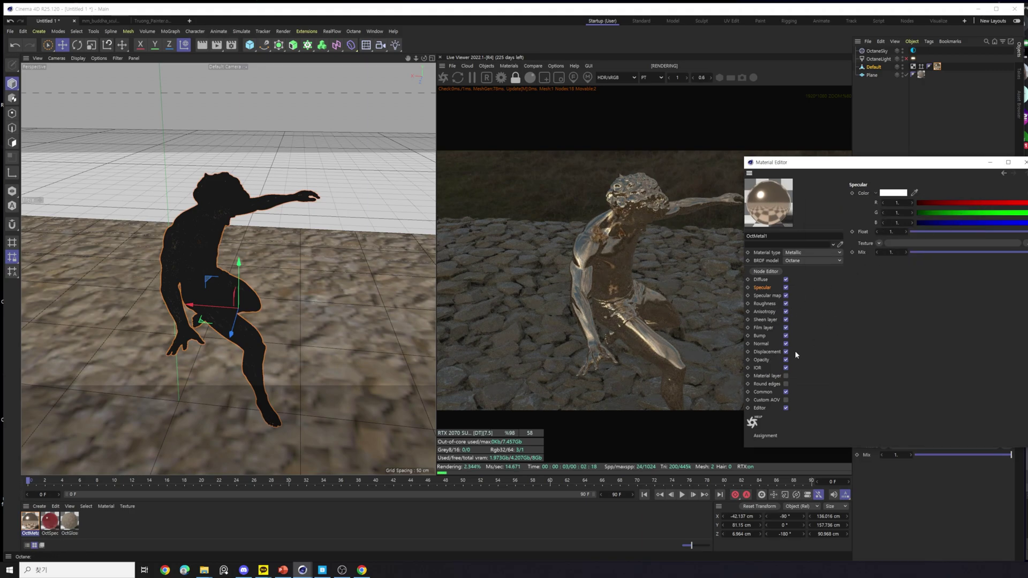
click(774, 337)
Examine the other metals in the web page's RGB IOR table, including mercury, platinum, silver and titanium.
click(362, 571)
scroll(525, 342, up, 8)
scroll(529, 341, down, 15)
scroll(481, 335, up, 10)
scroll(462, 329, down, 3)
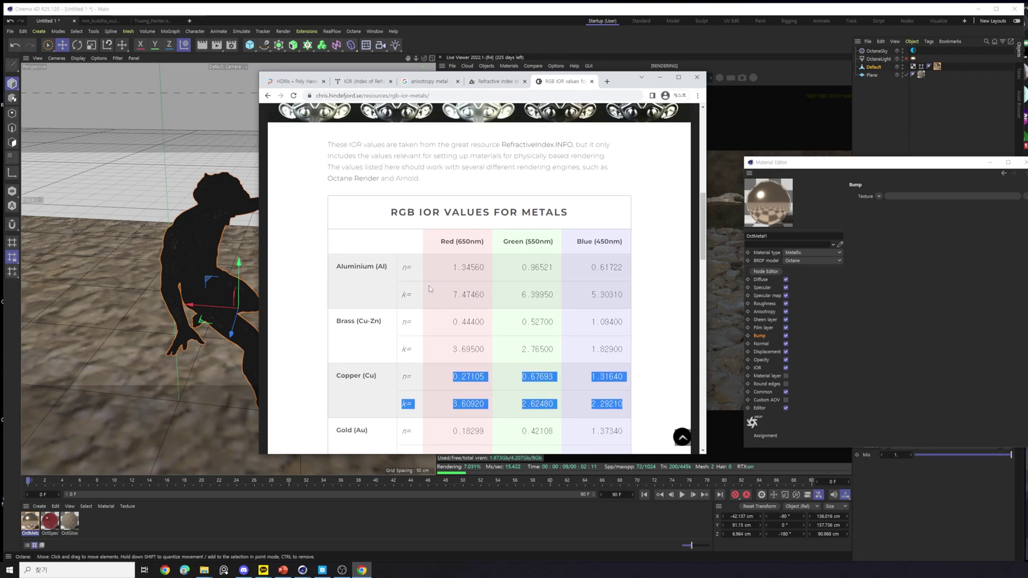
scroll(463, 329, down, 1)
click(380, 235)
scroll(435, 305, down, 2)
scroll(434, 305, down, 5)
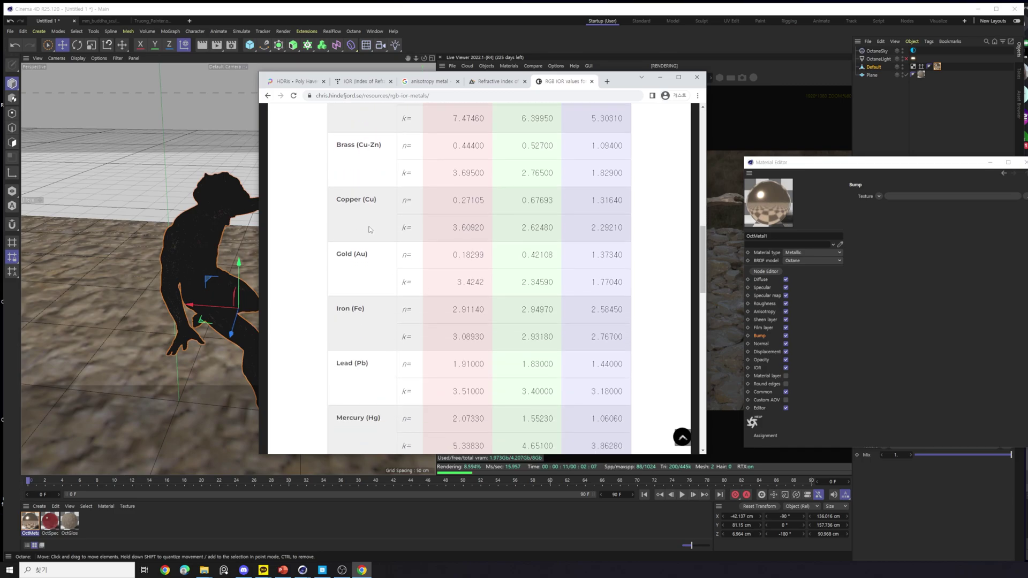
drag(349, 186, 444, 192)
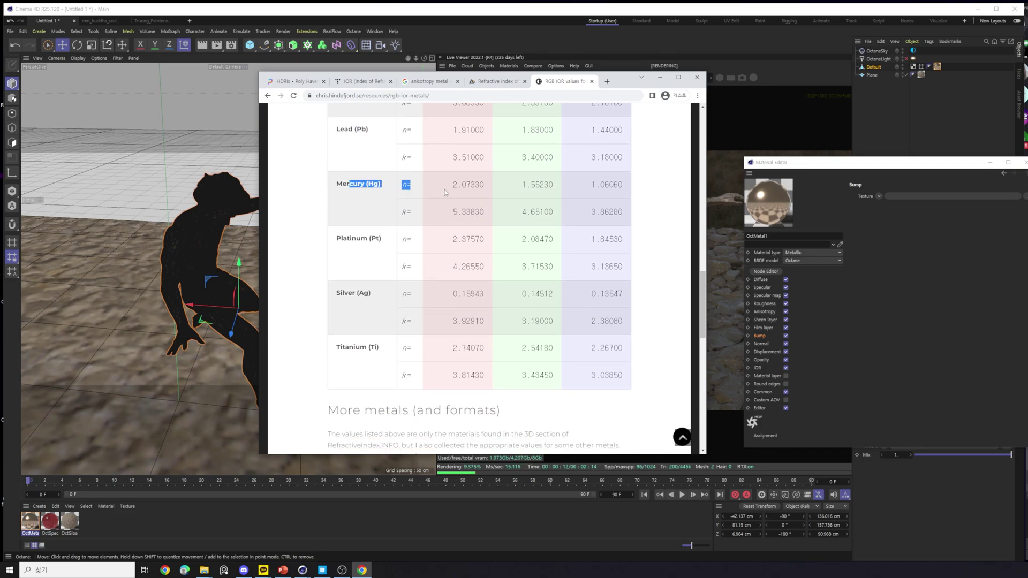
click(526, 249)
drag(337, 239, 406, 240)
click(431, 284)
drag(343, 294, 405, 298)
click(362, 374)
drag(375, 356, 594, 11)
click(594, 11)
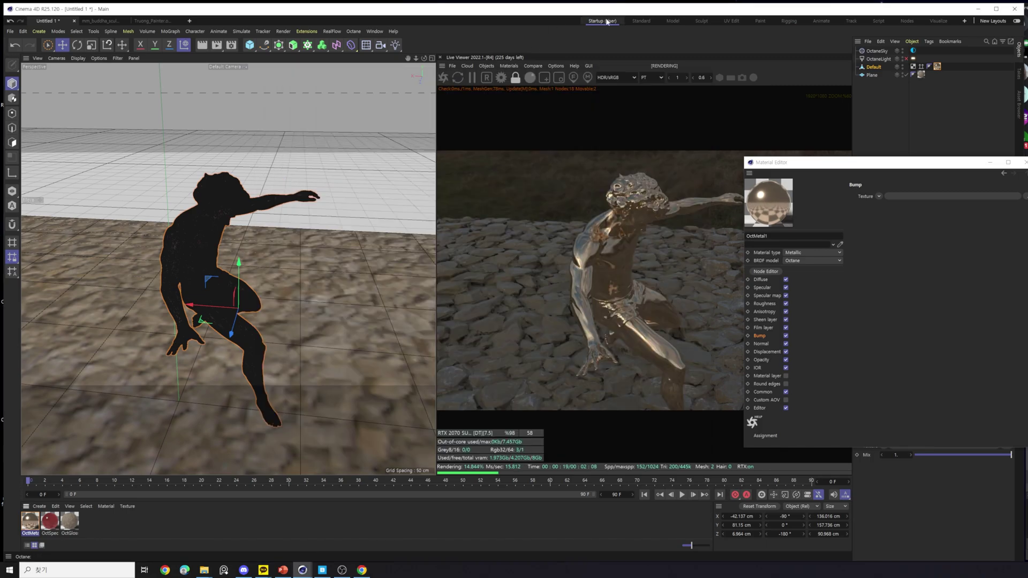
View the figure from the front and leaf through the PowerPoint slides after the IOR slide, up to Ray Epsilon Sample.
alt+drag(248, 295, 194, 294)
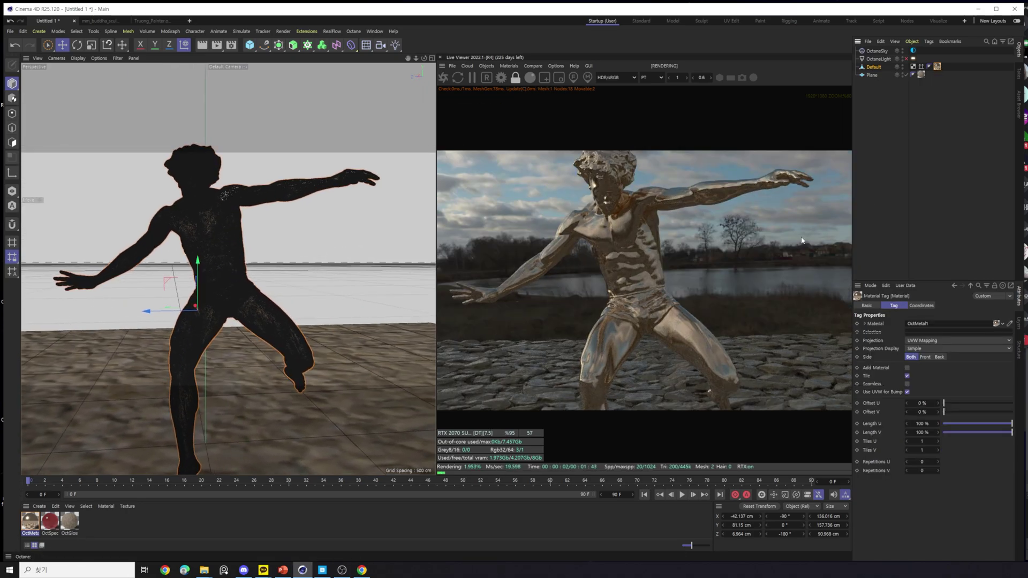
click(283, 570)
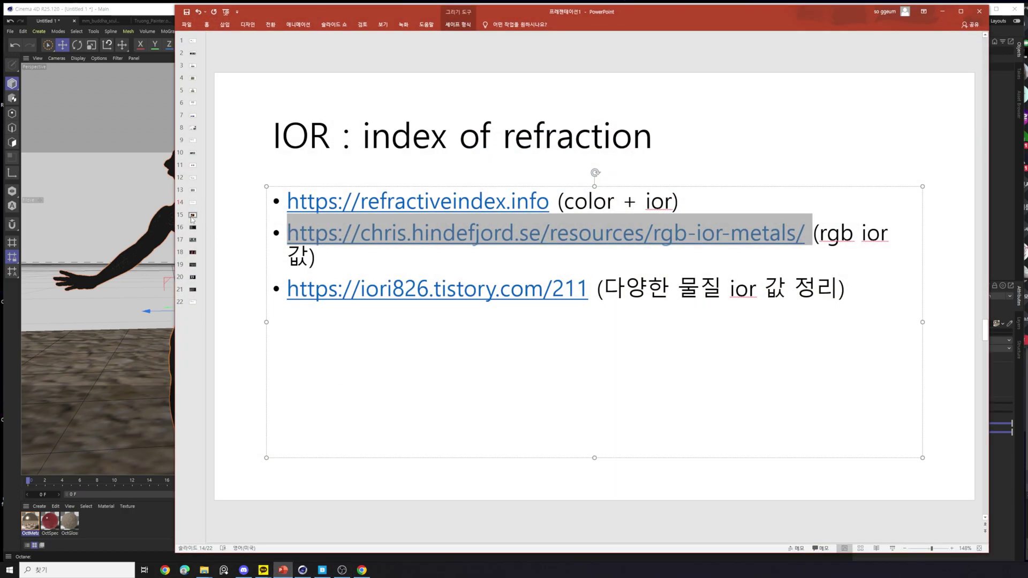
click(191, 217)
click(194, 196)
click(195, 210)
click(195, 227)
click(193, 237)
click(193, 242)
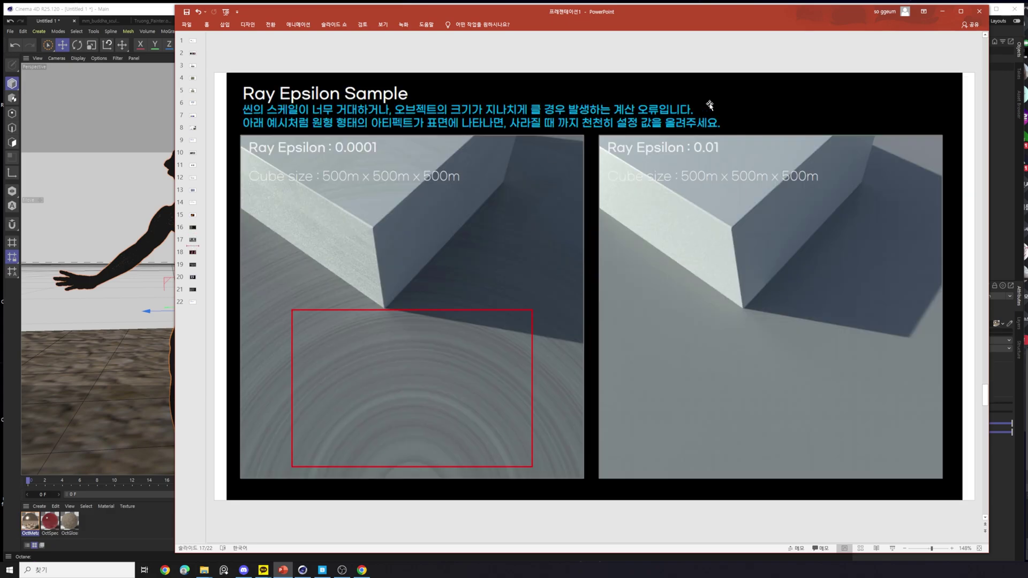
click(942, 12)
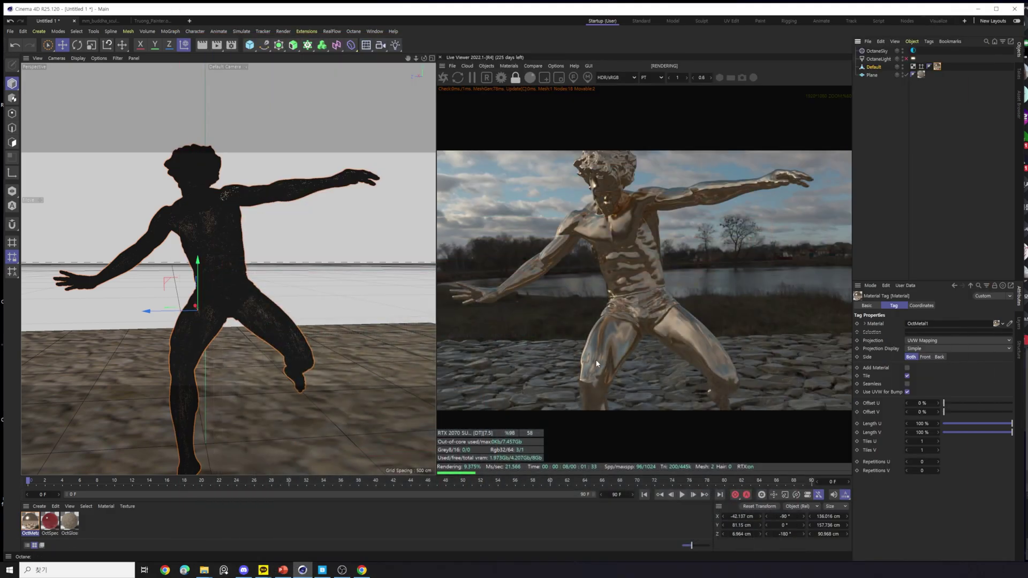
Delete the OctMetal1 material tag from the Default figure.
click(937, 66)
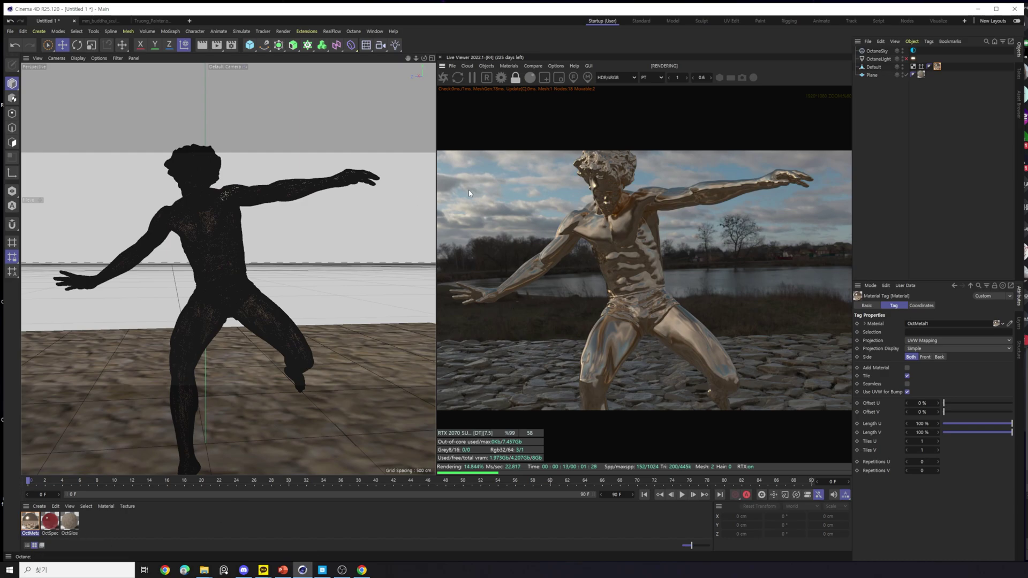
key(Delete)
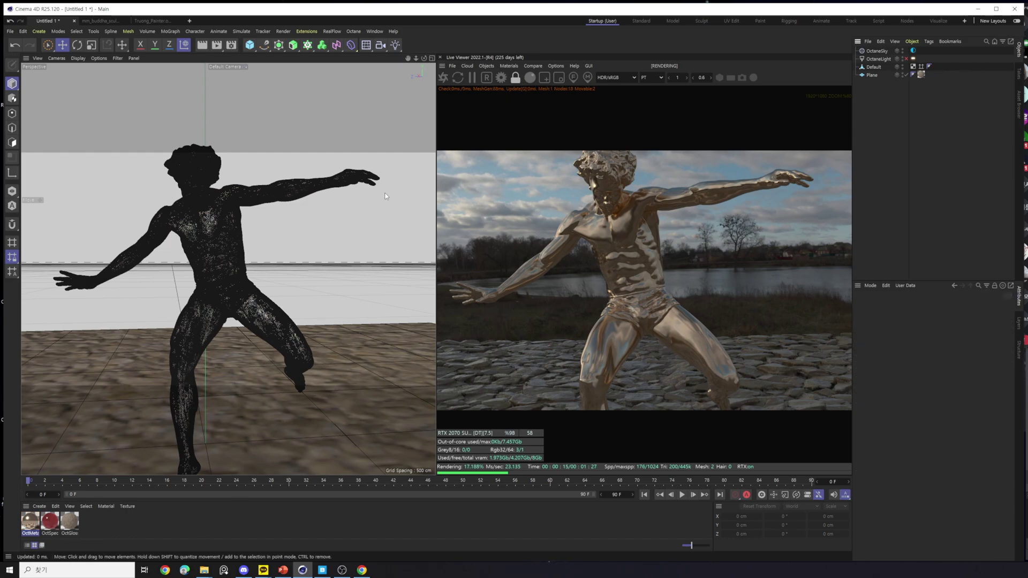
Switch the viewport display to Gouraud Shading without lines.
click(78, 58)
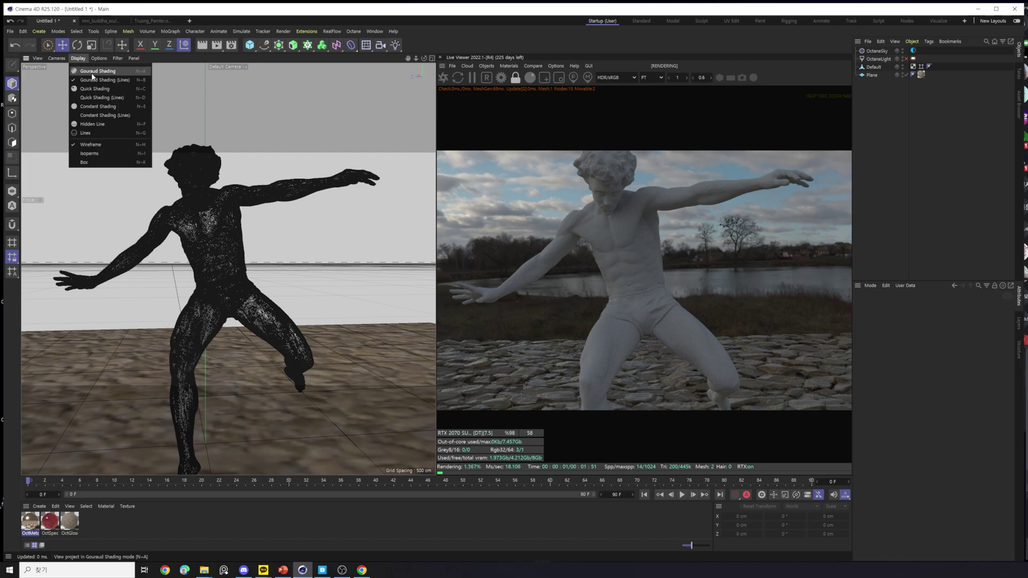
click(96, 70)
Create a new Octane Diffuse material and open it in the Material Editor, placed clear of the material list.
click(509, 65)
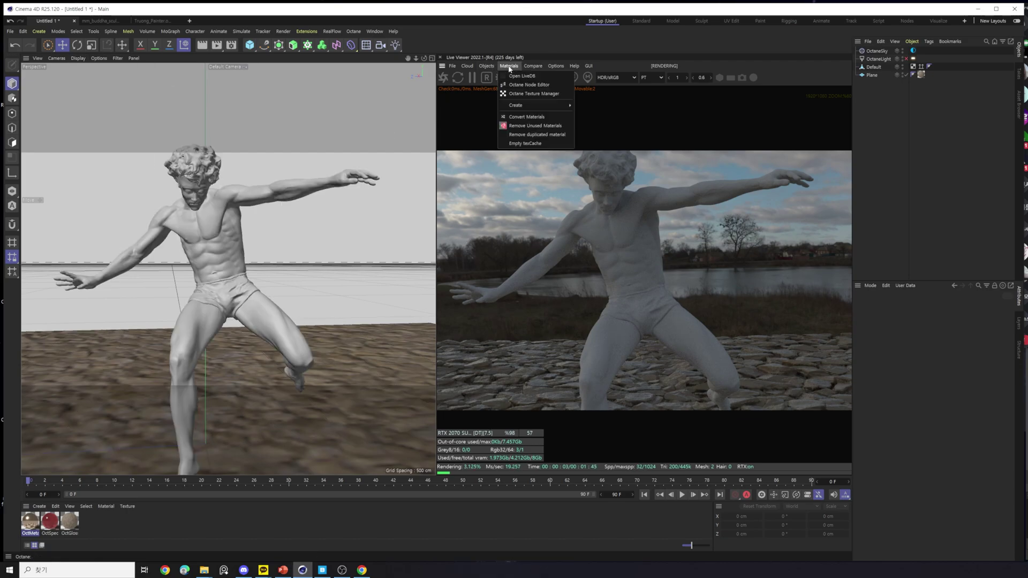
mouse_move(487, 65)
mouse_move(514, 102)
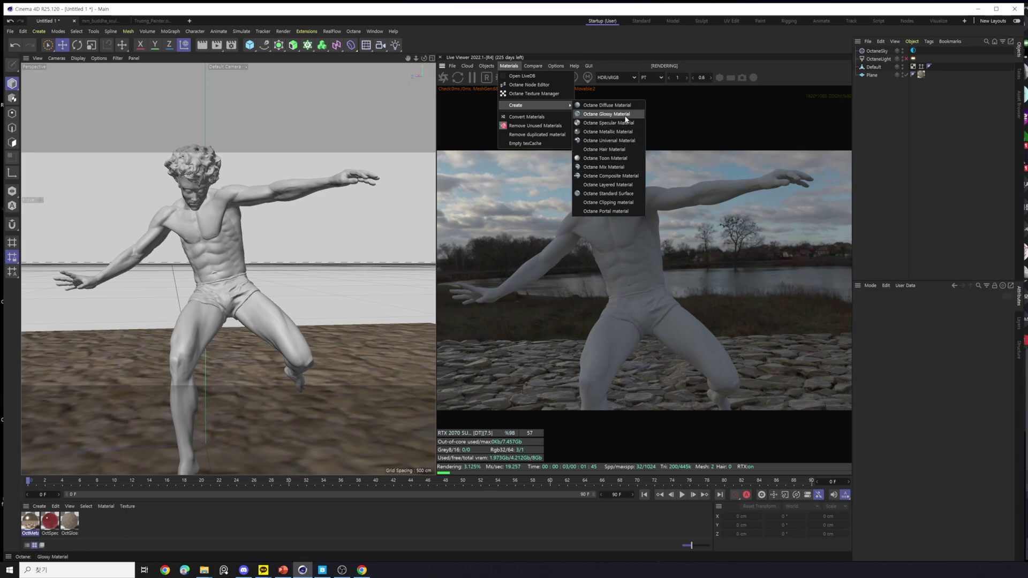
click(606, 105)
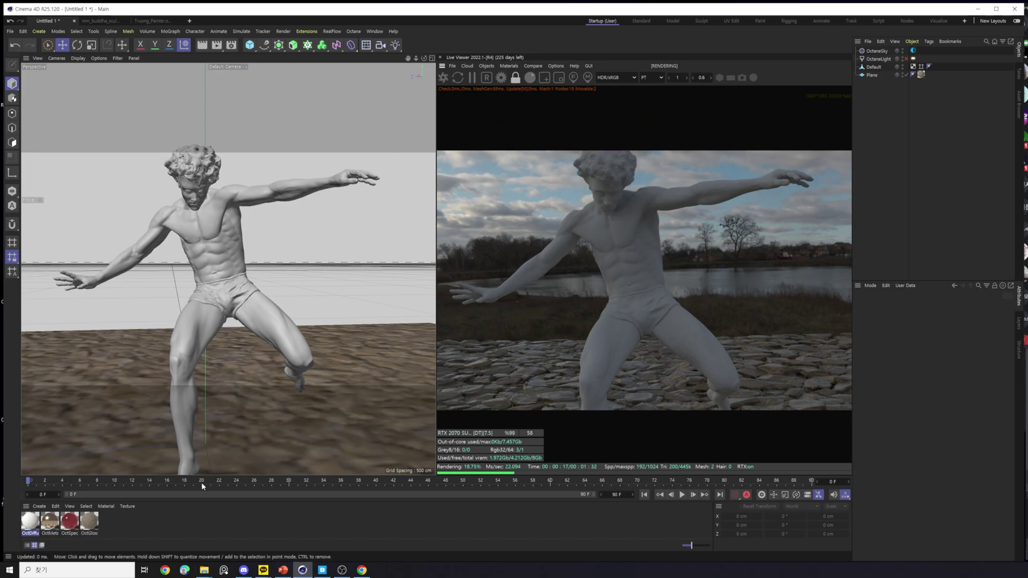
double_click(30, 520)
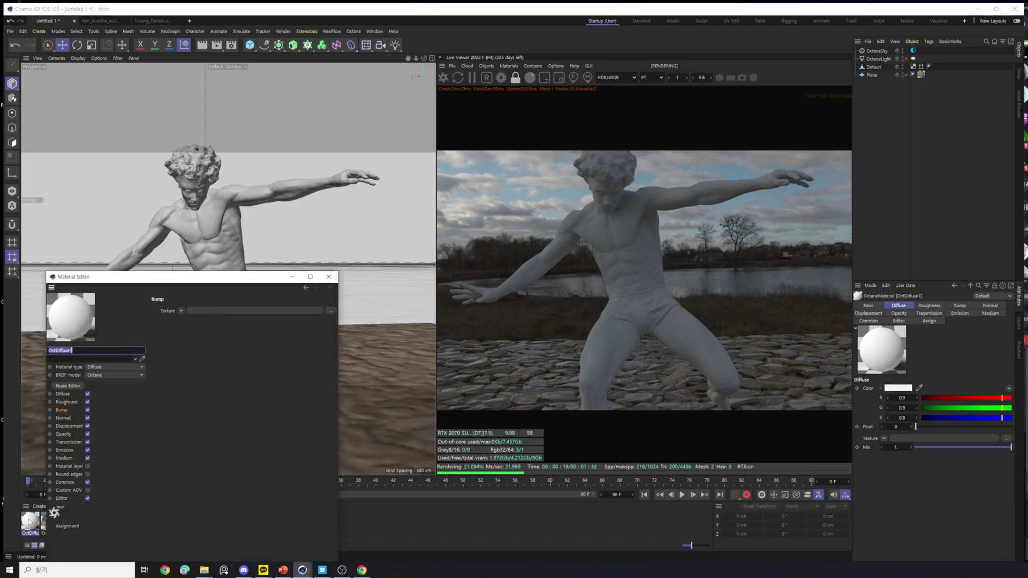
drag(222, 284, 849, 114)
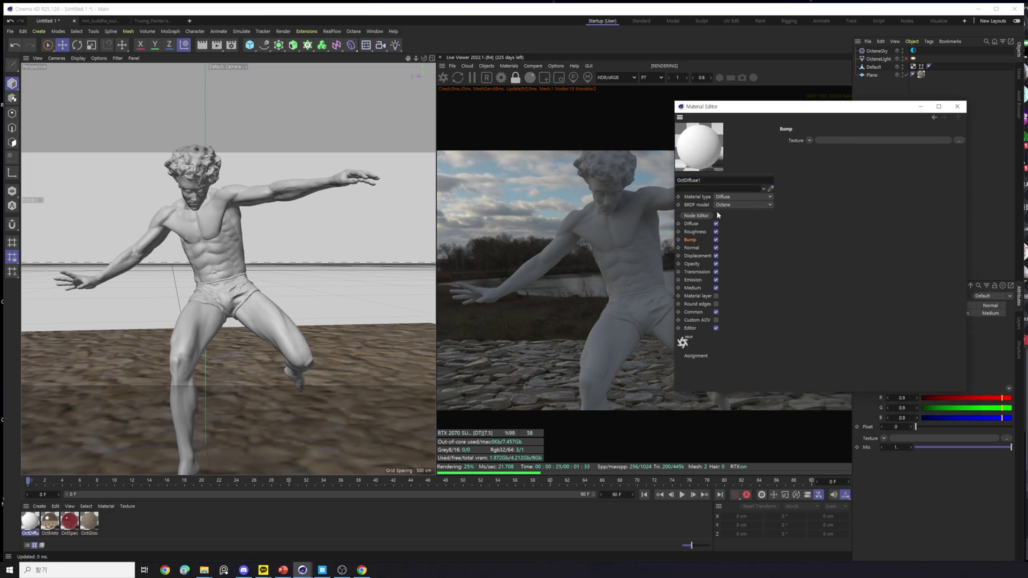
Try the Universal material type on OctDiffuse1 and return it to Diffuse.
click(744, 197)
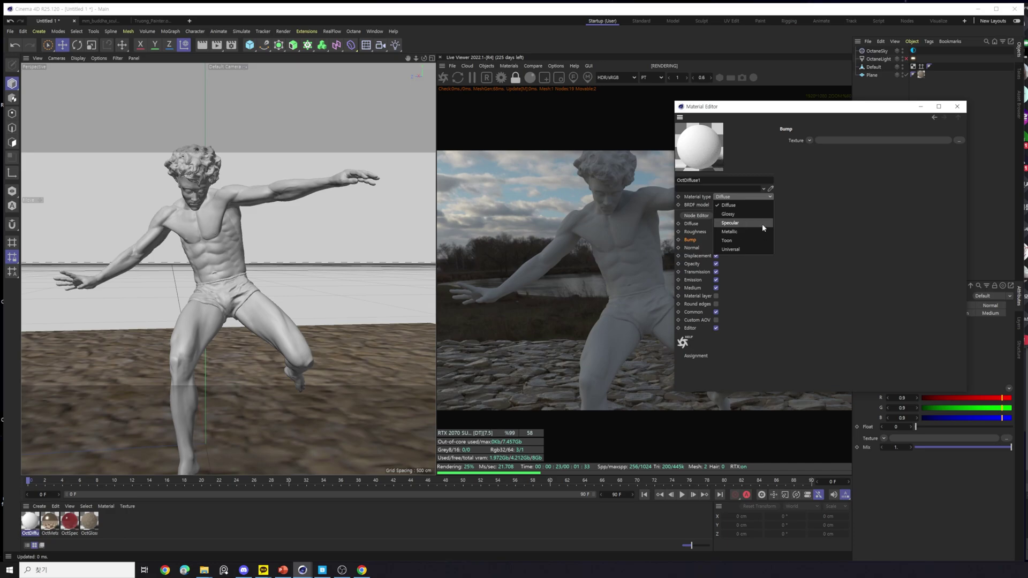
click(731, 249)
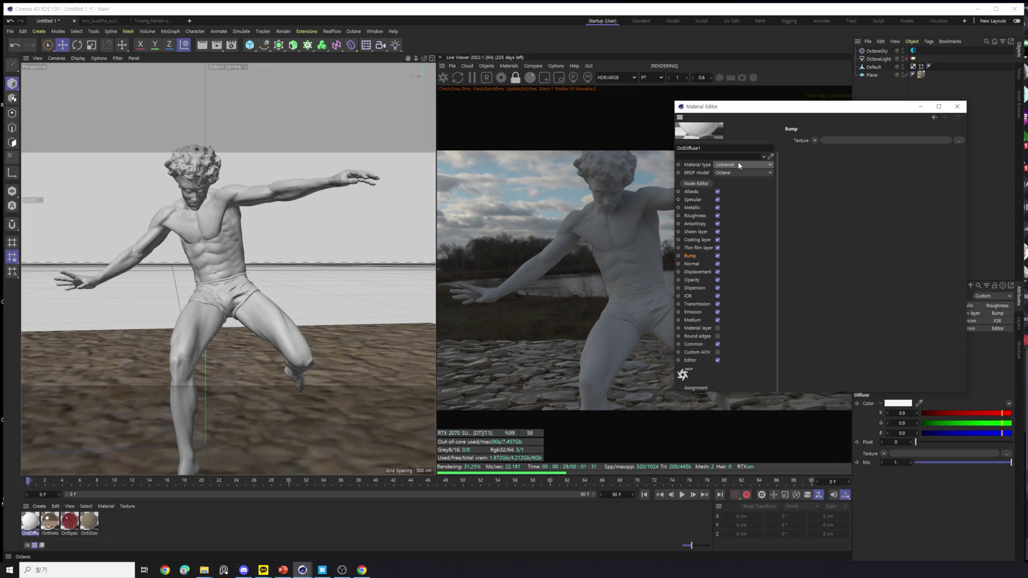
click(738, 165)
click(749, 177)
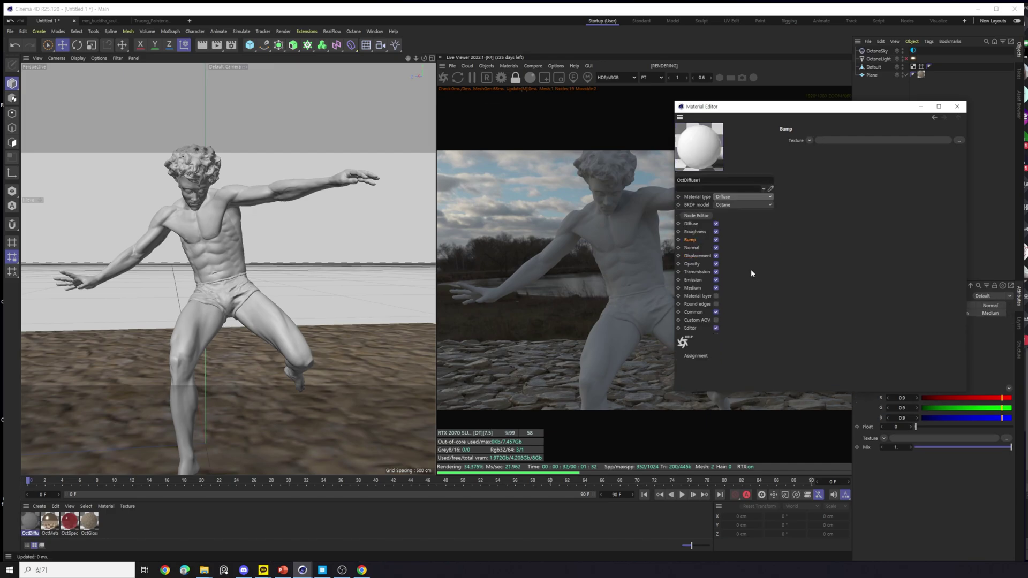
Add a Texture Emission to OctDiffuse1's Emission channel and open the emission's shader settings.
click(691, 224)
click(691, 247)
click(696, 280)
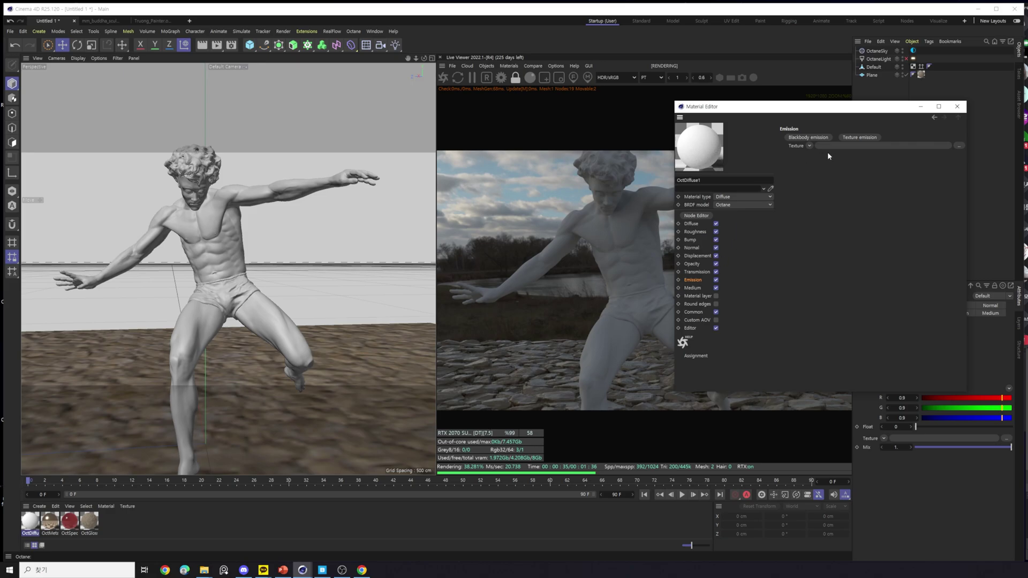
drag(809, 109, 828, 151)
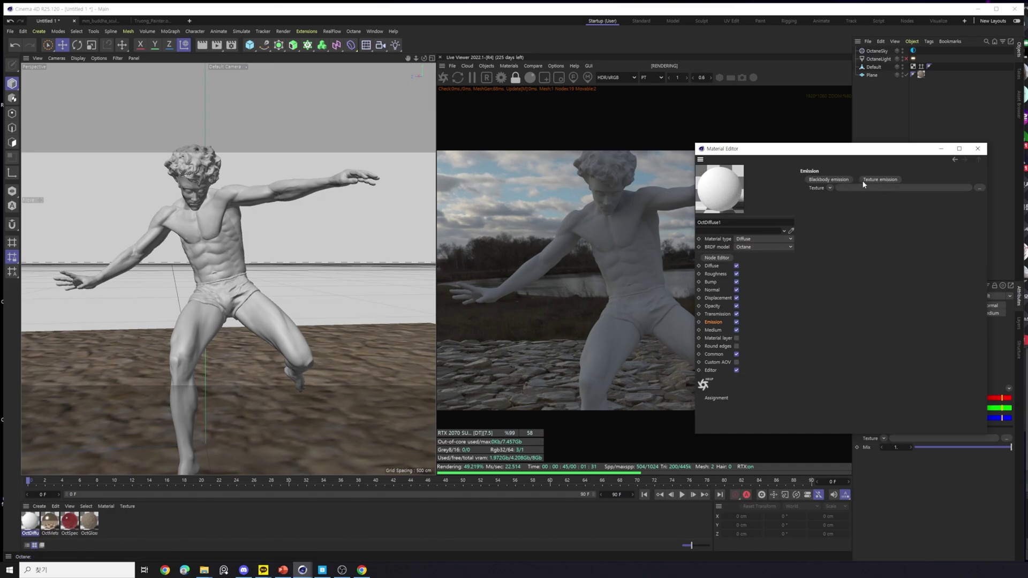
click(891, 180)
click(836, 210)
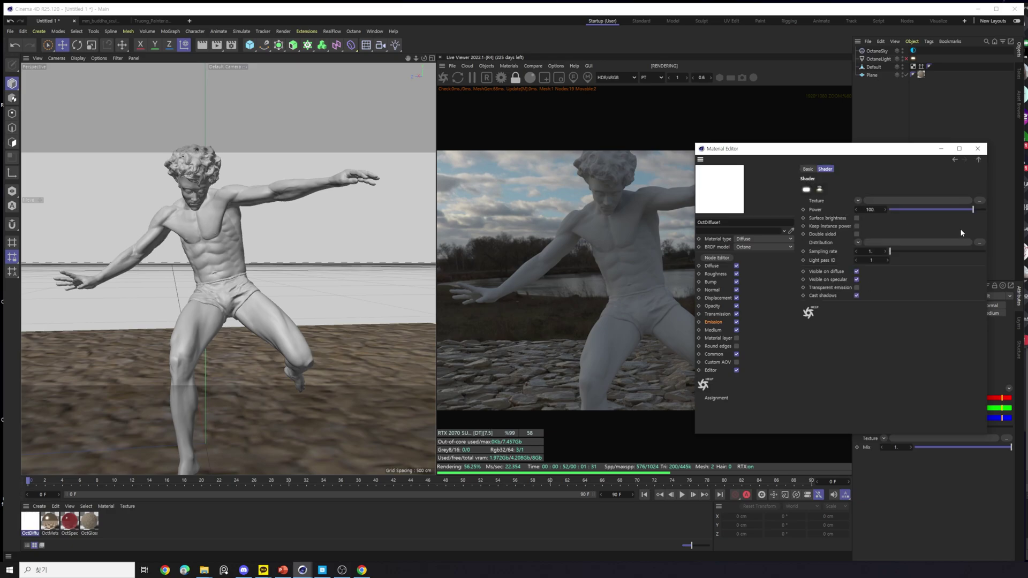
Apply the emissive OctDiffuse1 material to the figure and move the Material Editor off the render.
drag(32, 522, 188, 364)
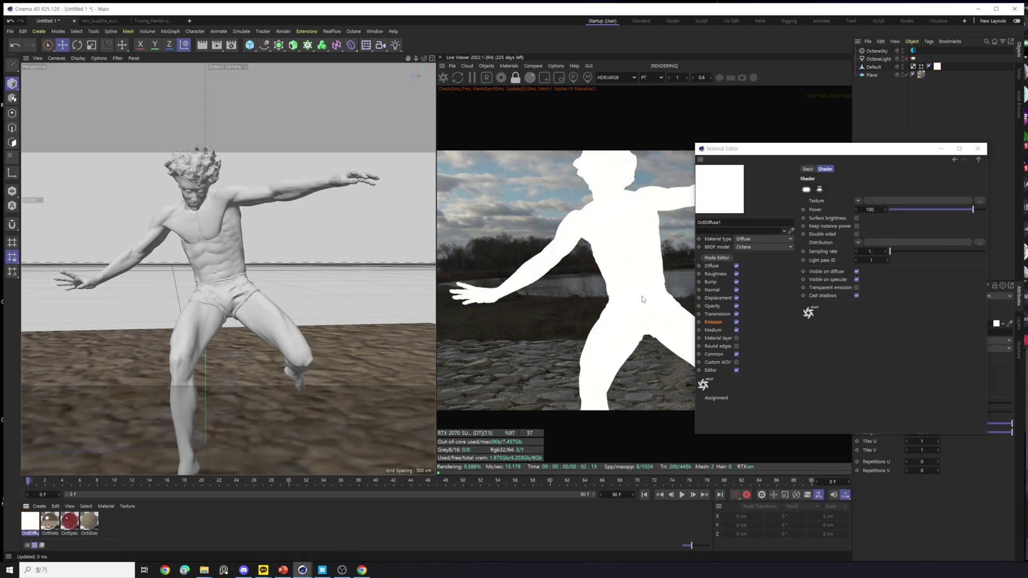
drag(822, 154, 920, 326)
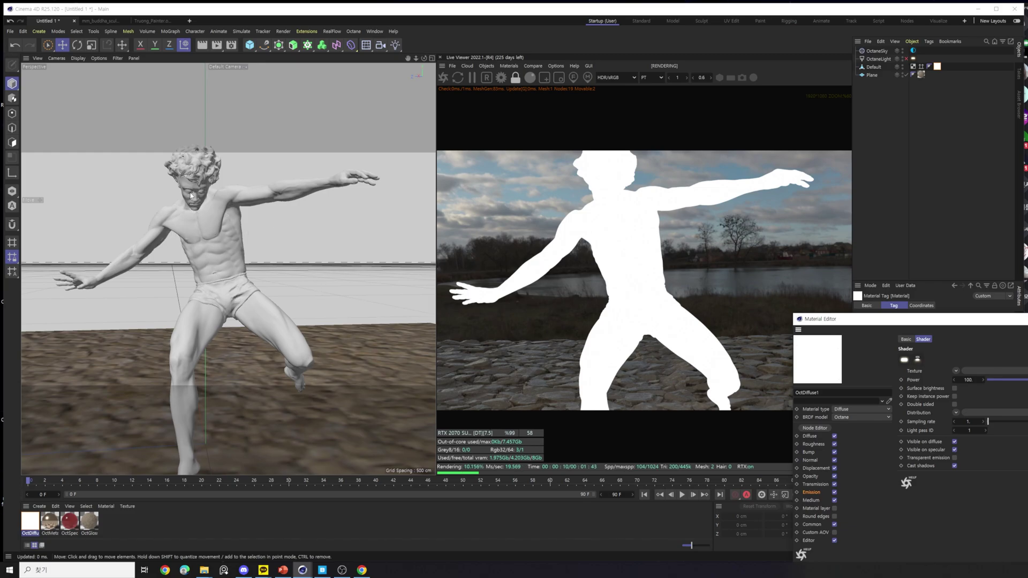
drag(875, 322, 864, 275)
Open OctDiffuse1 in the Octane Node Editor and arrange its material and Texture Emission nodes in view.
click(804, 382)
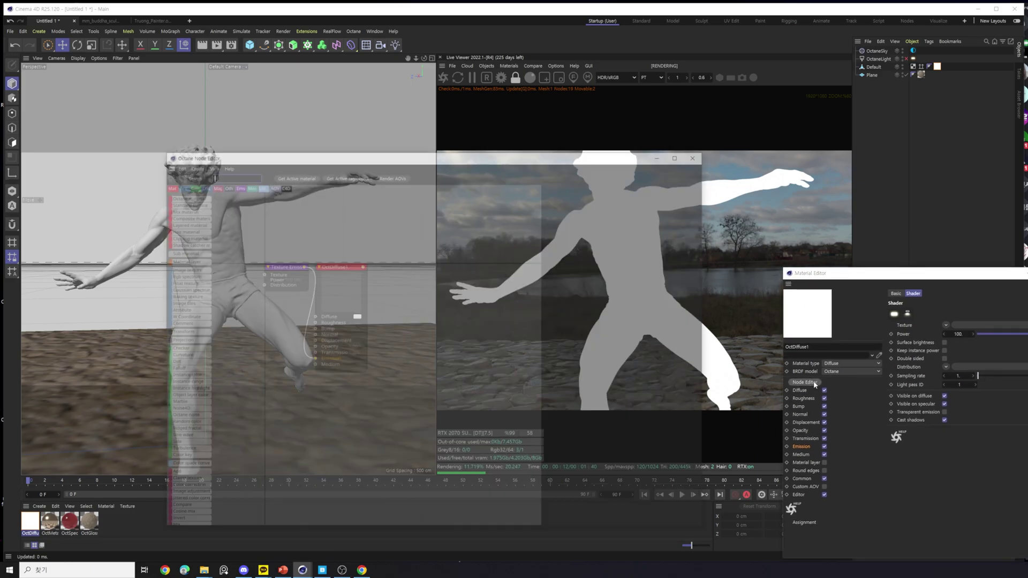
drag(473, 157, 724, 86)
drag(551, 206, 530, 277)
middle_drag(540, 281, 651, 234)
scroll(654, 249, up, 1)
click(720, 198)
drag(621, 297, 605, 306)
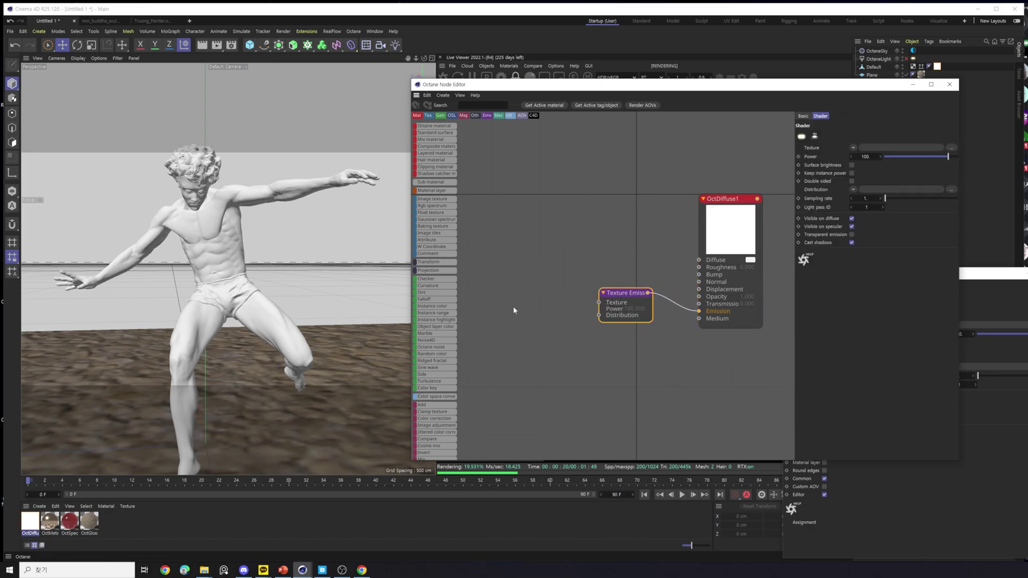
Reposition and enlarge the Octane Node Editor, and move the Texture Emission node closer to the OctDiffuse1 node.
drag(662, 86, 539, 99)
drag(750, 98, 473, 69)
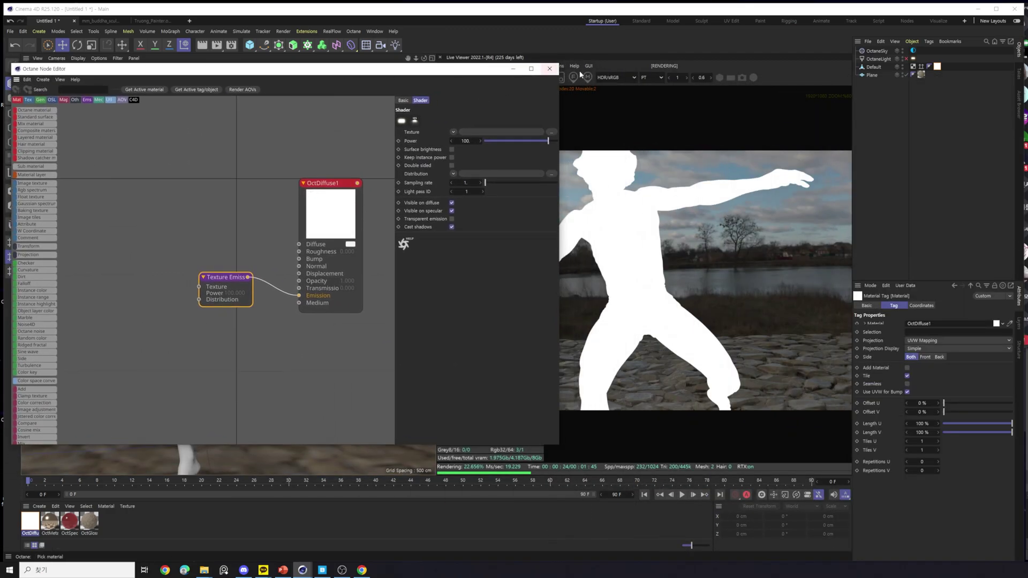
drag(563, 68, 464, 93)
drag(231, 102, 528, 61)
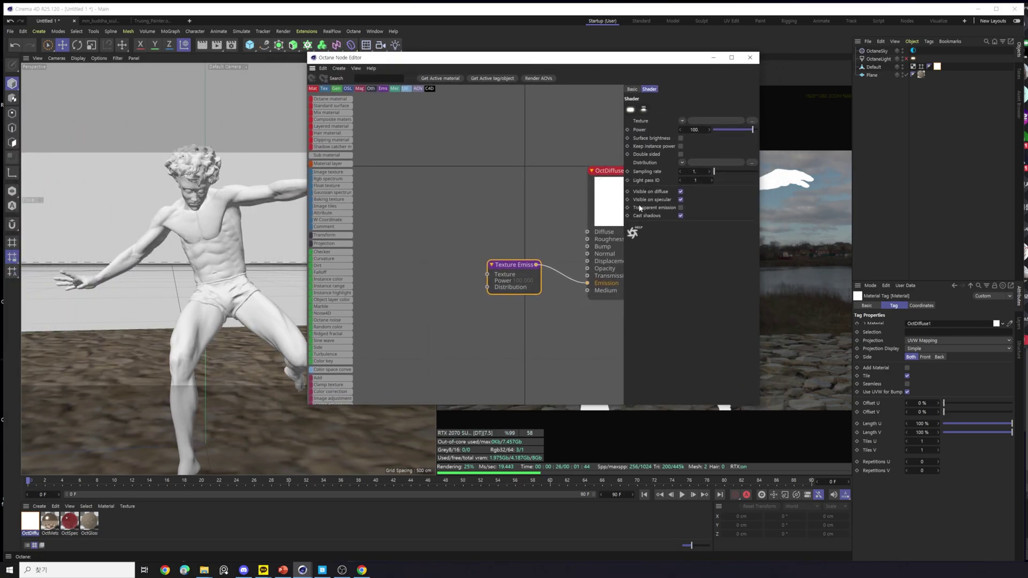
drag(761, 404, 927, 491)
drag(632, 199, 663, 199)
drag(511, 264, 565, 263)
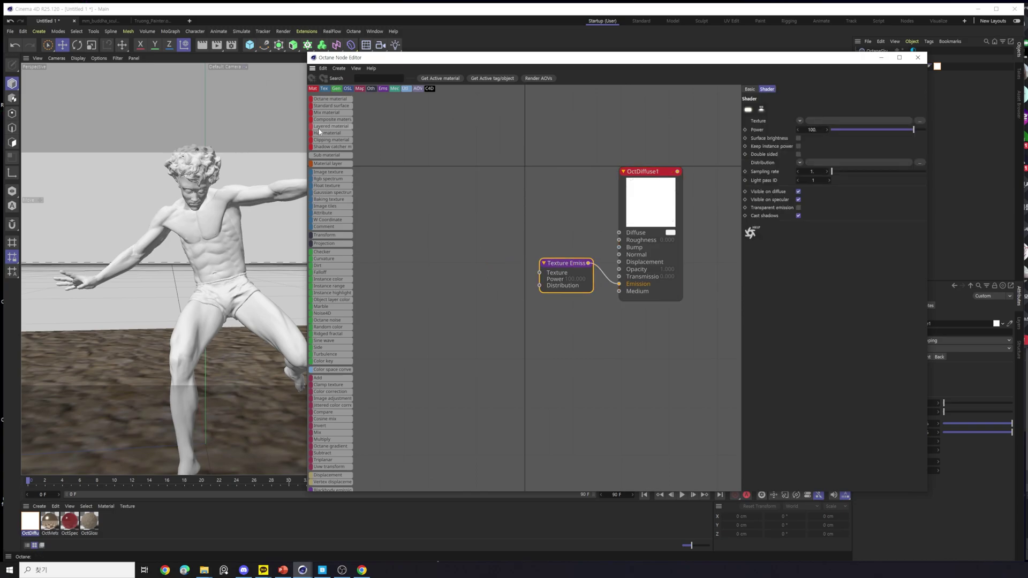
Try placing material nodes in the OctDiffuse1 graph and delete them.
drag(330, 103, 469, 247)
drag(424, 148, 425, 155)
drag(331, 105, 429, 283)
drag(494, 144, 401, 385)
key(Delete)
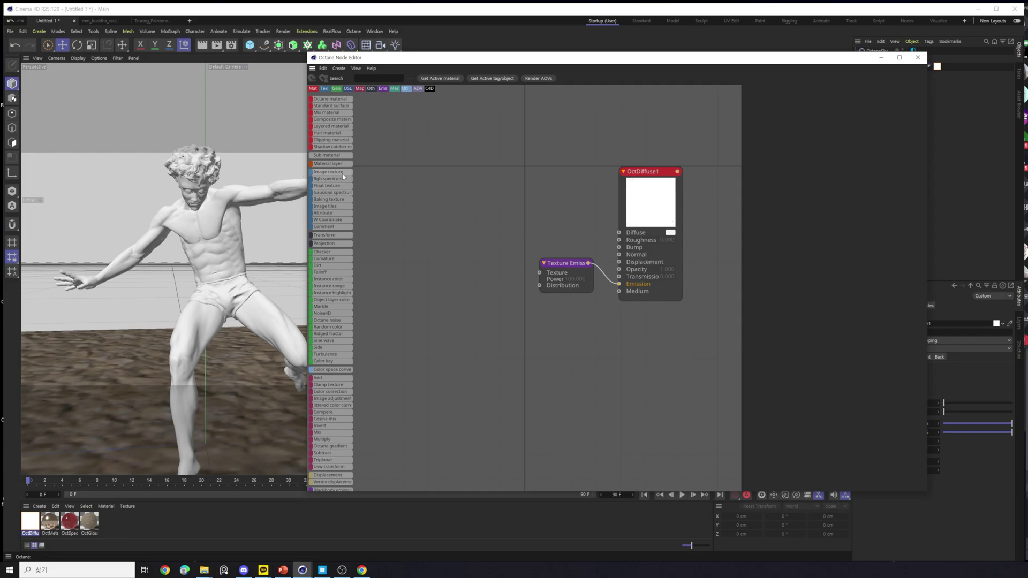
Try an Image Texture node, browse the HDRI folder without loading a file, and delete the node.
drag(342, 176, 442, 218)
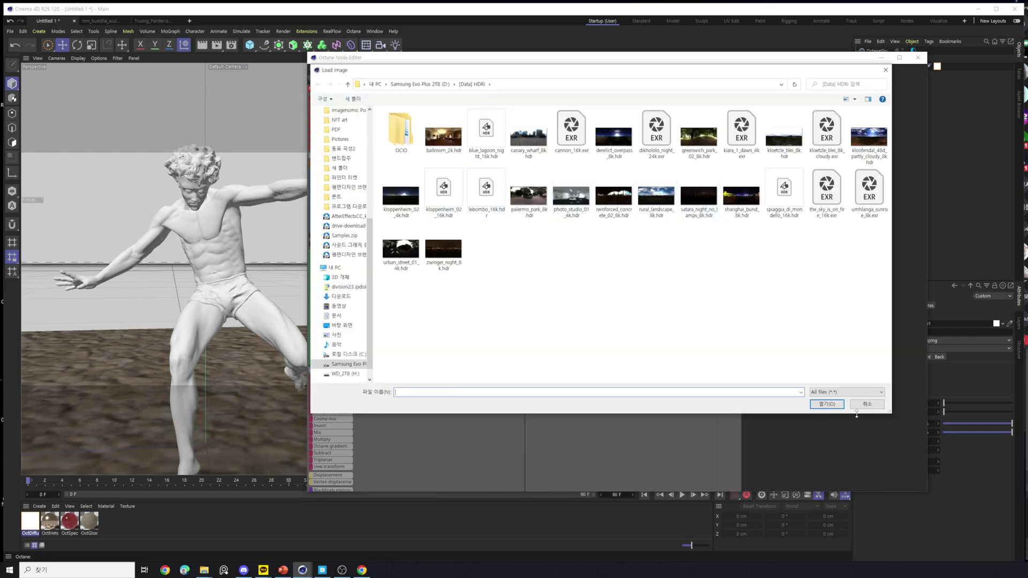
click(866, 408)
drag(477, 256, 473, 218)
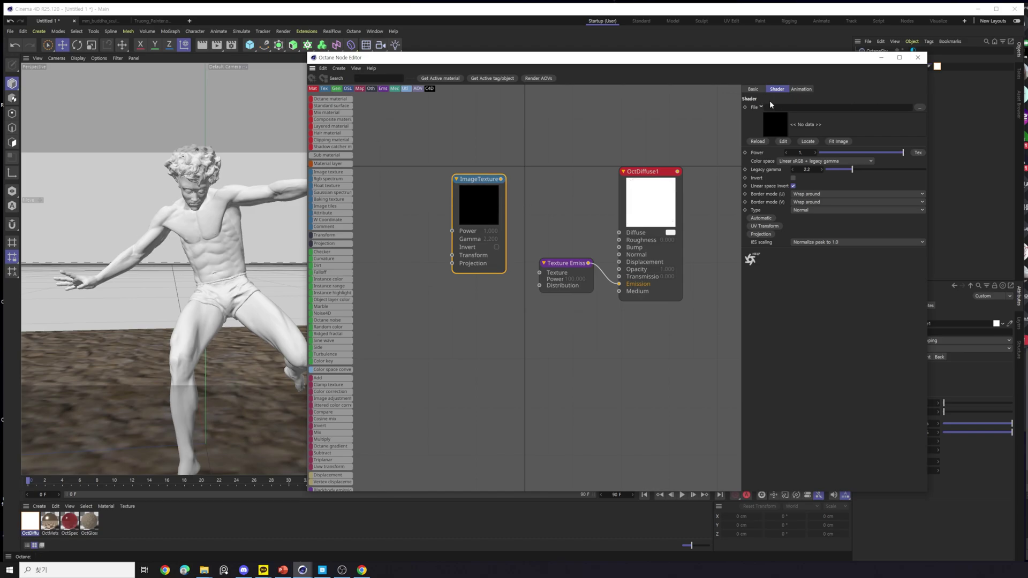
click(920, 108)
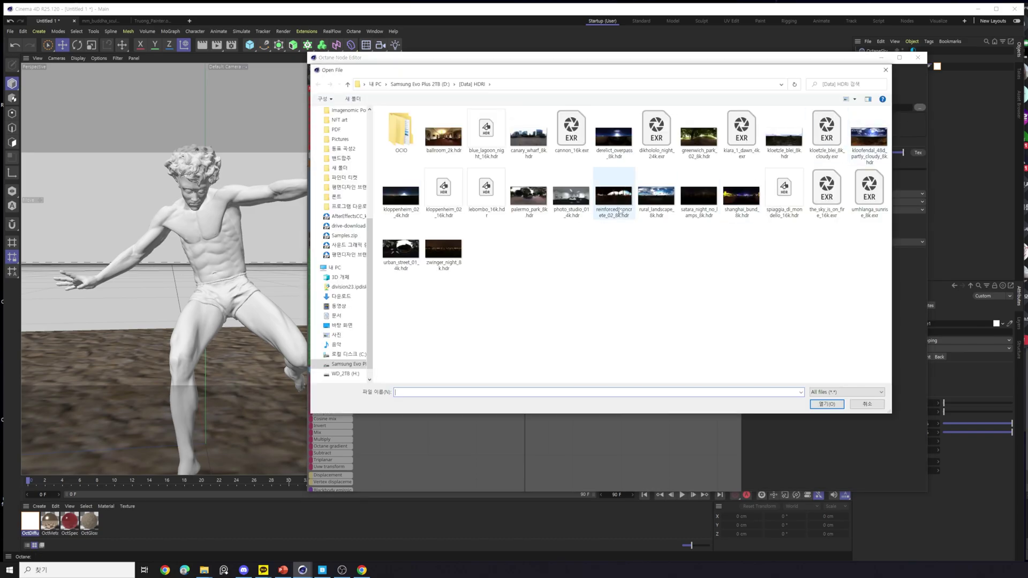
scroll(343, 241, up, 7)
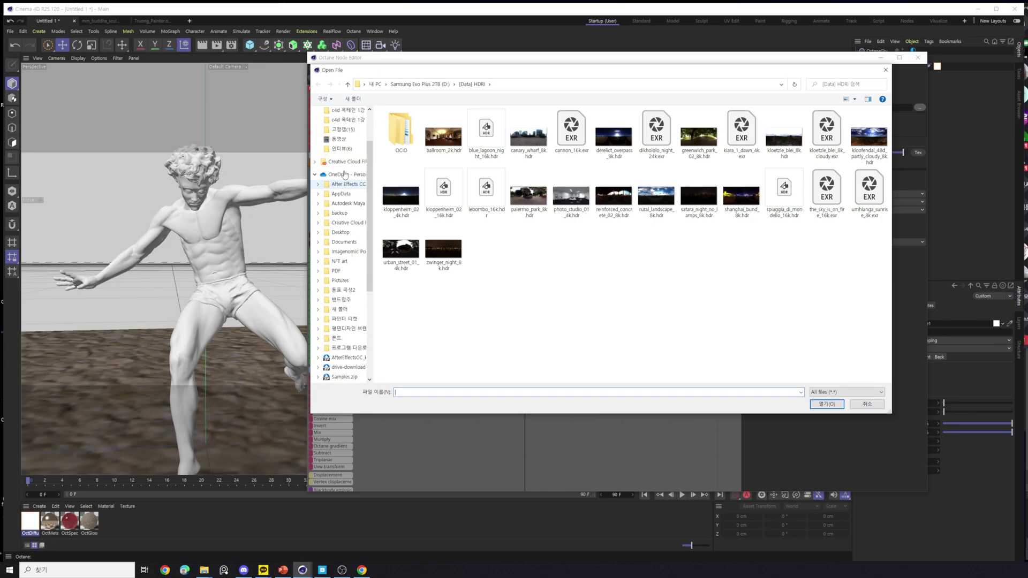
click(883, 75)
drag(532, 157, 447, 275)
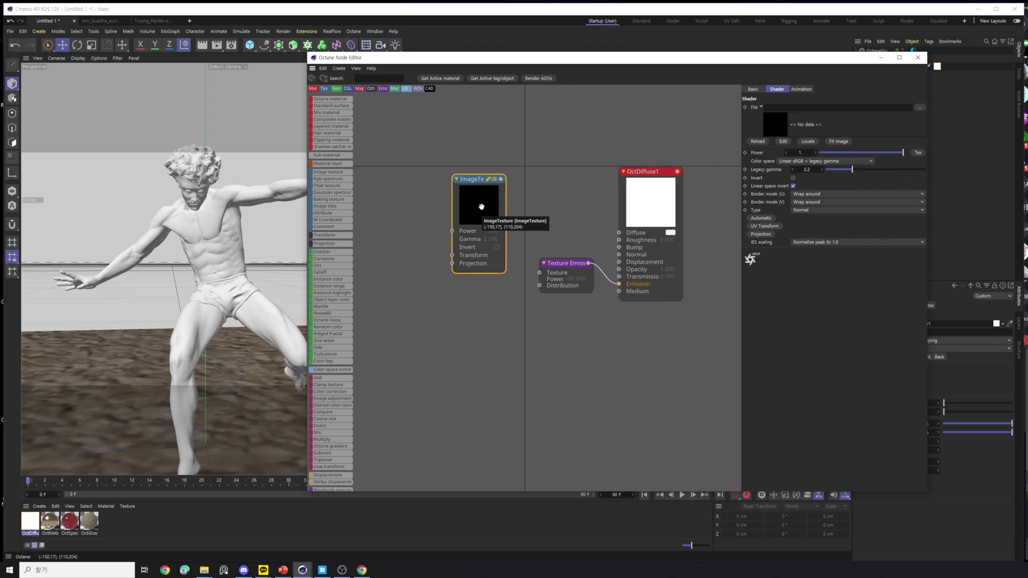
key(Delete)
Place an RGB Spectrum node in the graph, and try a Float Texture node set to 1 before deleting it.
drag(488, 236, 459, 234)
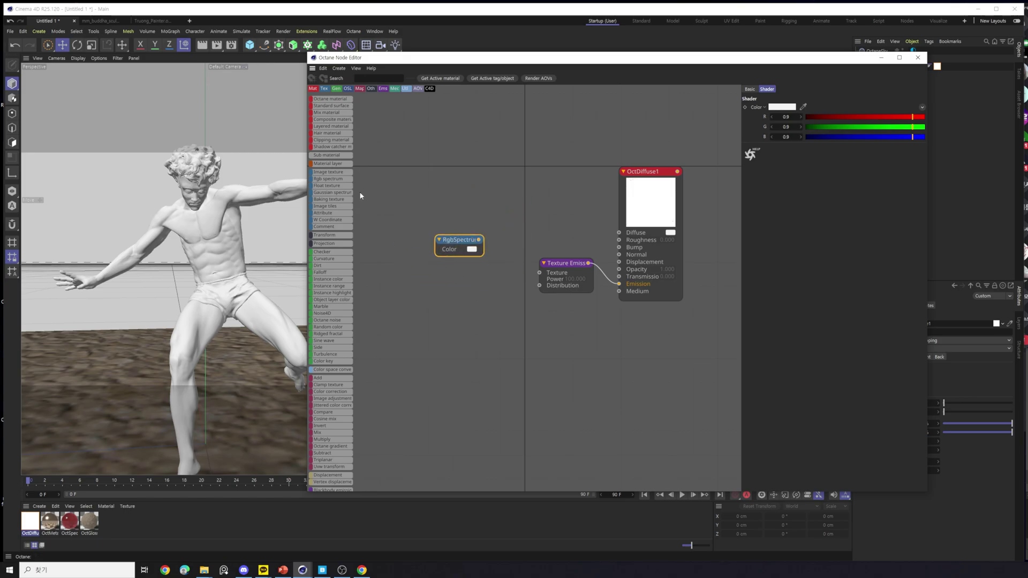
drag(344, 186, 454, 289)
drag(820, 107, 679, 131)
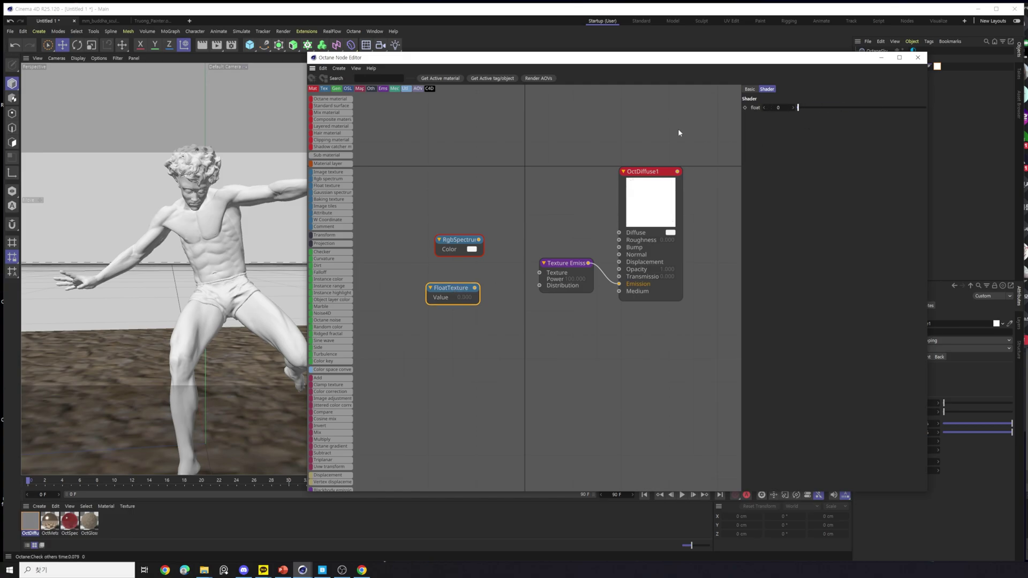
drag(821, 107, 968, 142)
double_click(777, 107)
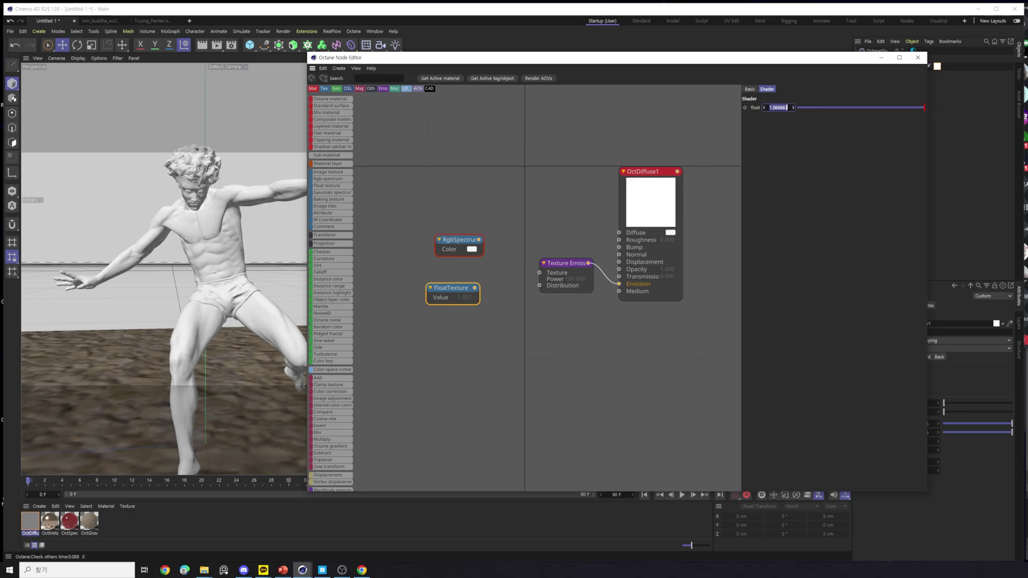
text(1)
key(Return)
key(Delete)
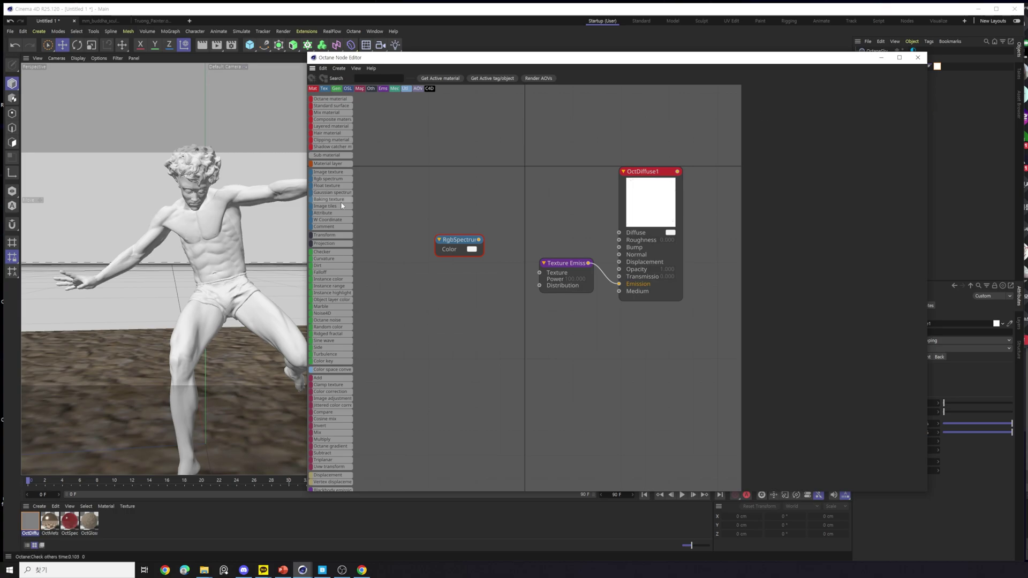
Add a Gaussian Spectrum node and connect the RGB Spectrum node to the Texture Emission's Texture input.
drag(424, 257, 420, 301)
drag(449, 238, 426, 263)
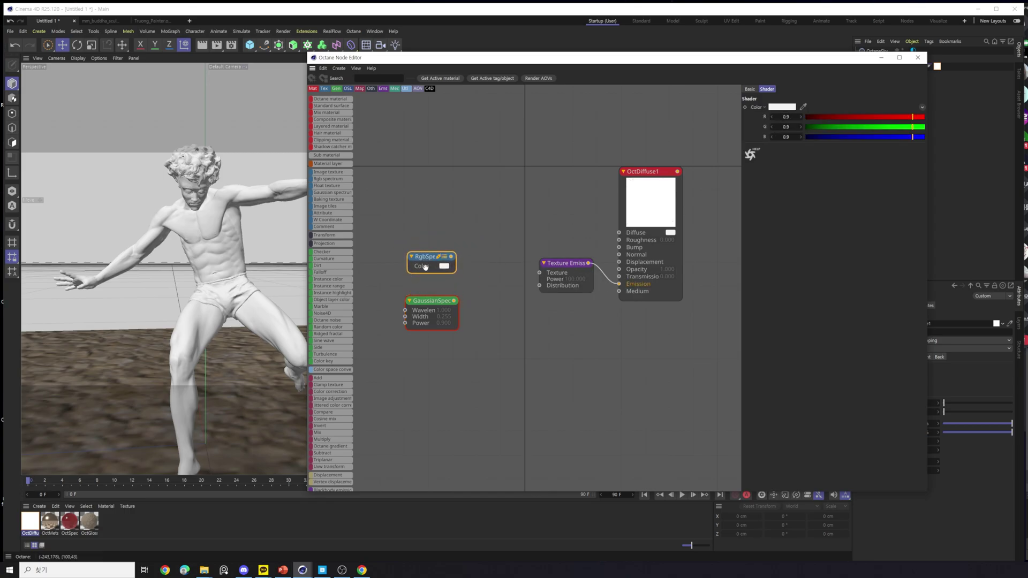
drag(427, 299, 539, 272)
Shrink the node editor to reveal the render, and set the RGB Spectrum color to red, RGB 165, 50, 50.
drag(728, 62, 500, 79)
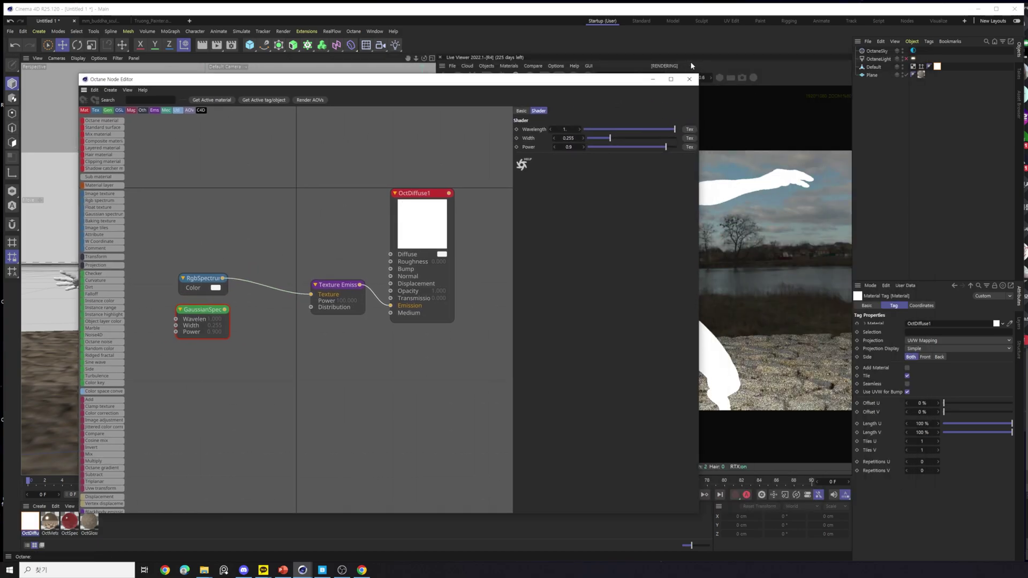
drag(699, 70, 512, 160)
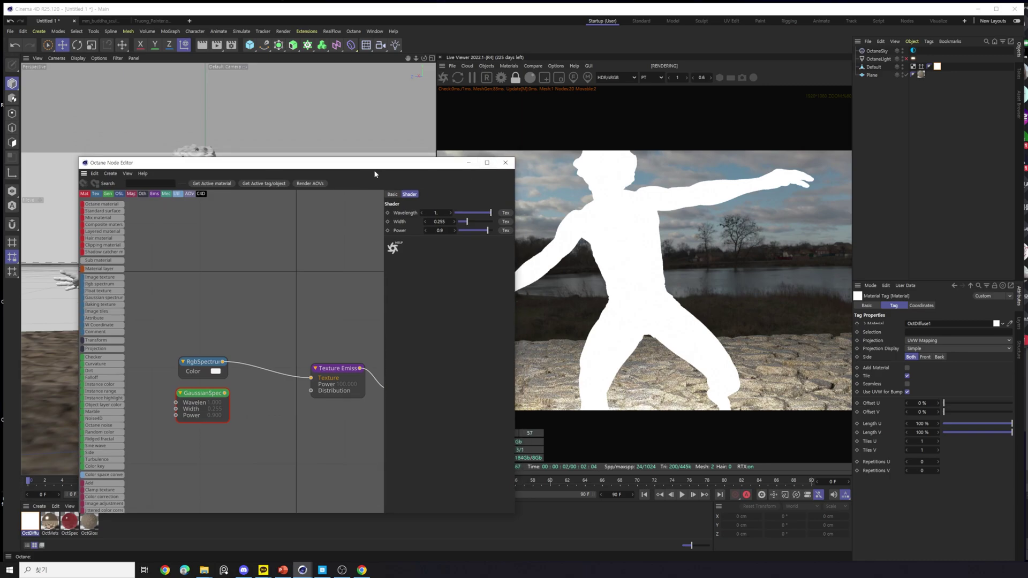
drag(428, 160, 389, 133)
click(163, 333)
click(387, 183)
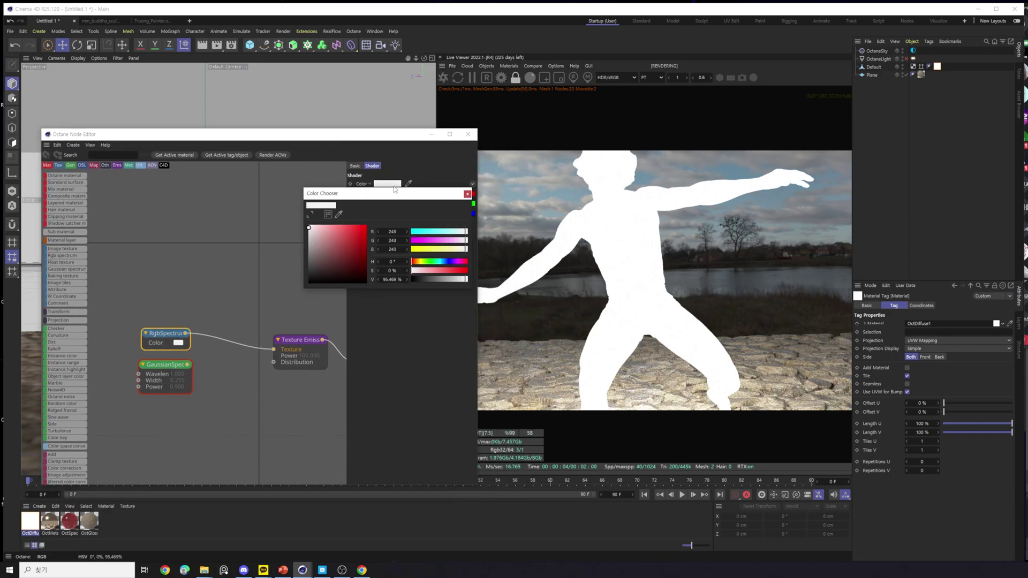
click(439, 271)
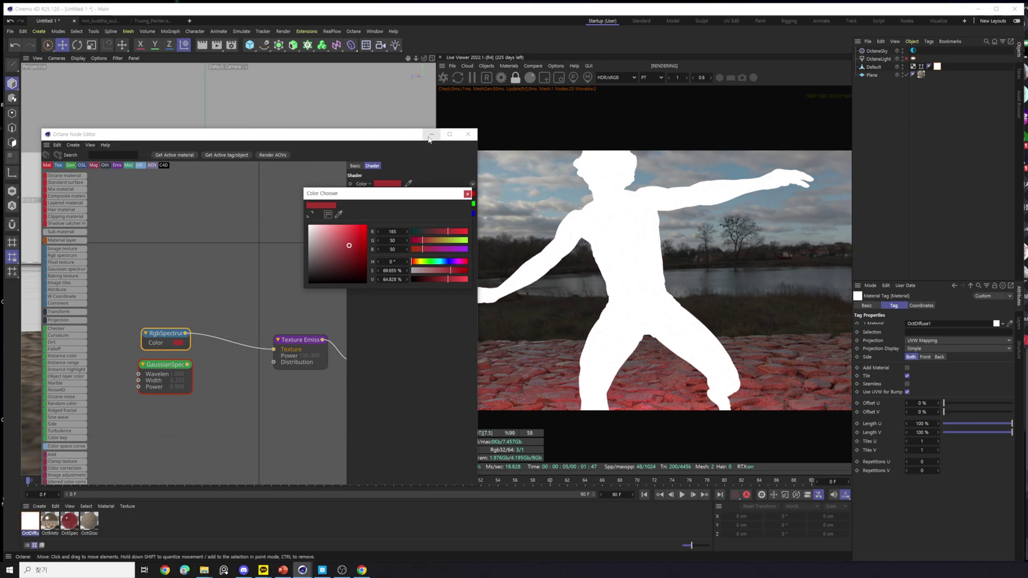
Minimize the node editor and view the glowing figure and the stone floor from a higher angle.
click(426, 139)
click(434, 137)
alt+drag(237, 354, 264, 308)
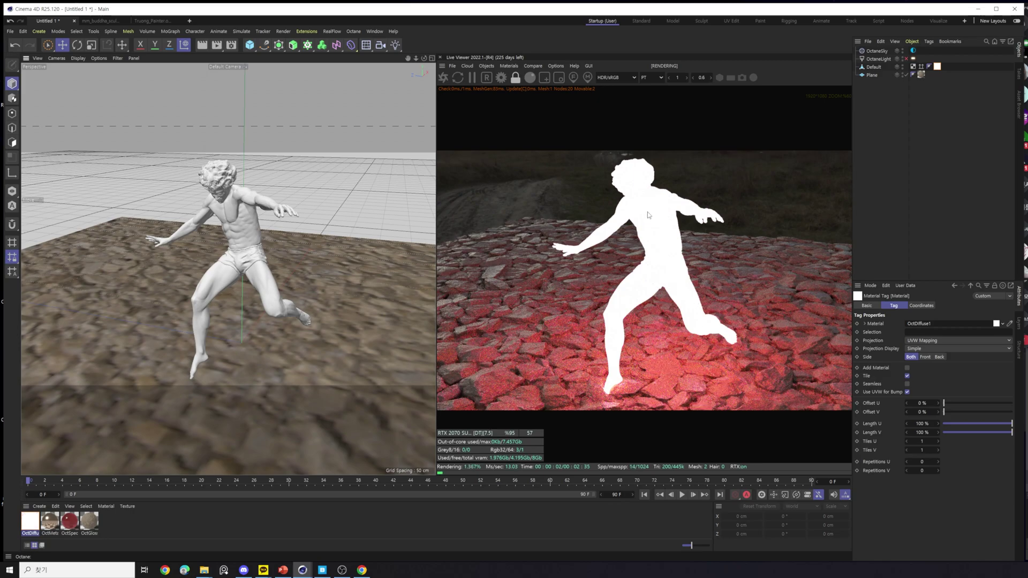
Open the OctDiffuse1 material's node graph and bring its RGB Spectrum and Texture Emission nodes into view beside the render.
double_click(30, 520)
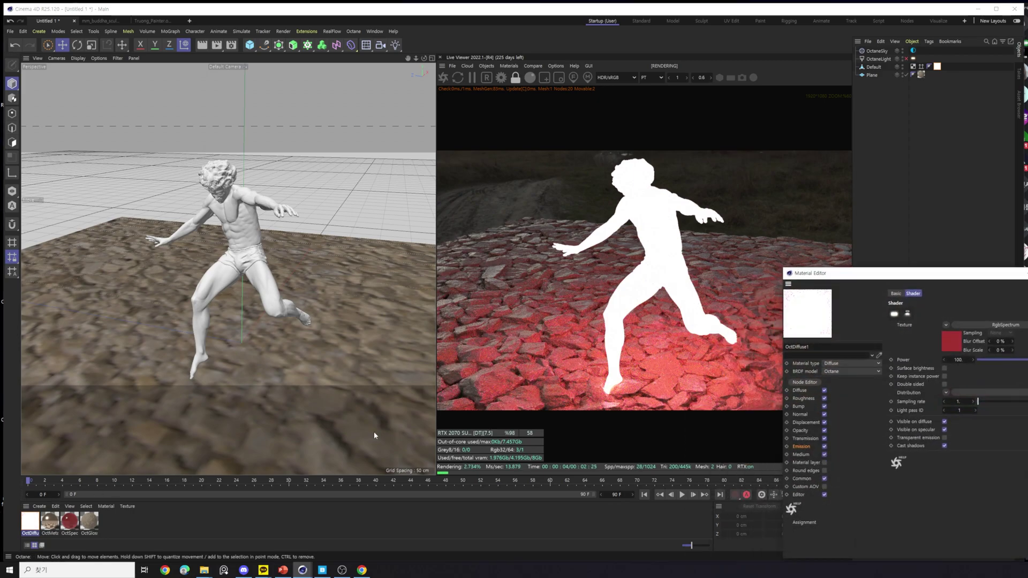
drag(862, 282, 214, 135)
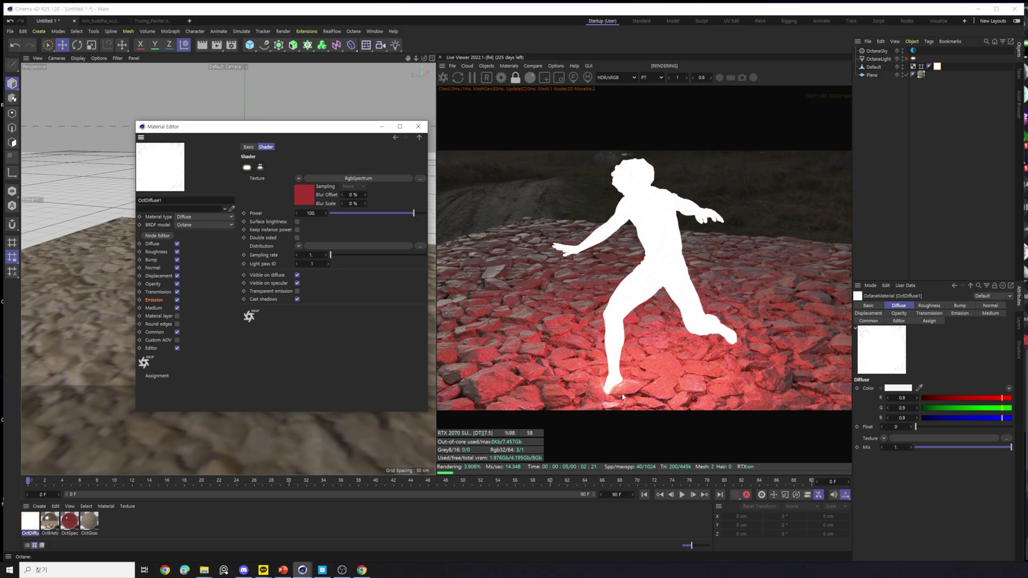
click(159, 237)
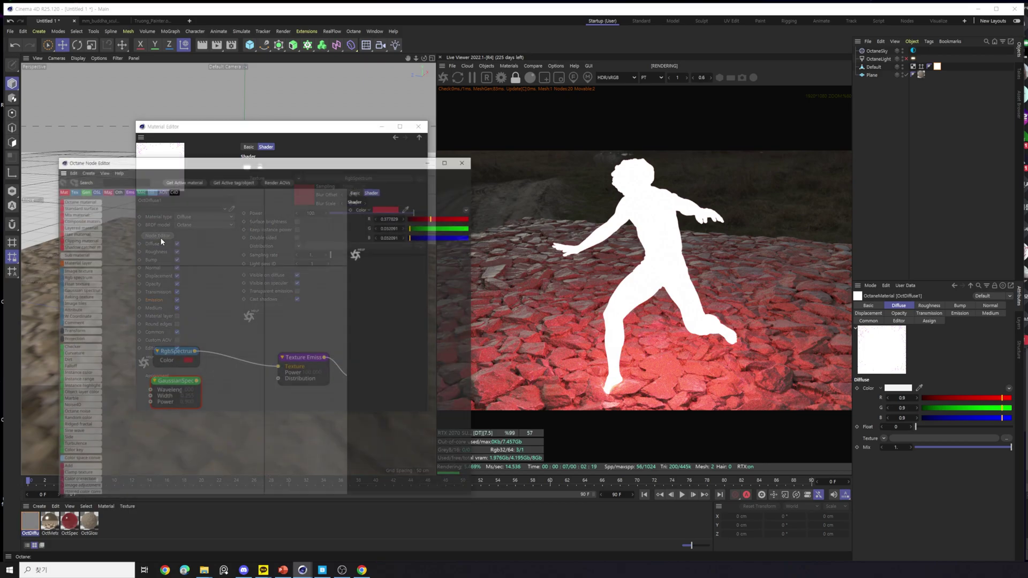
scroll(235, 345, down, 1)
drag(174, 336, 212, 330)
middle_drag(262, 388, 221, 377)
middle_drag(190, 303, 172, 286)
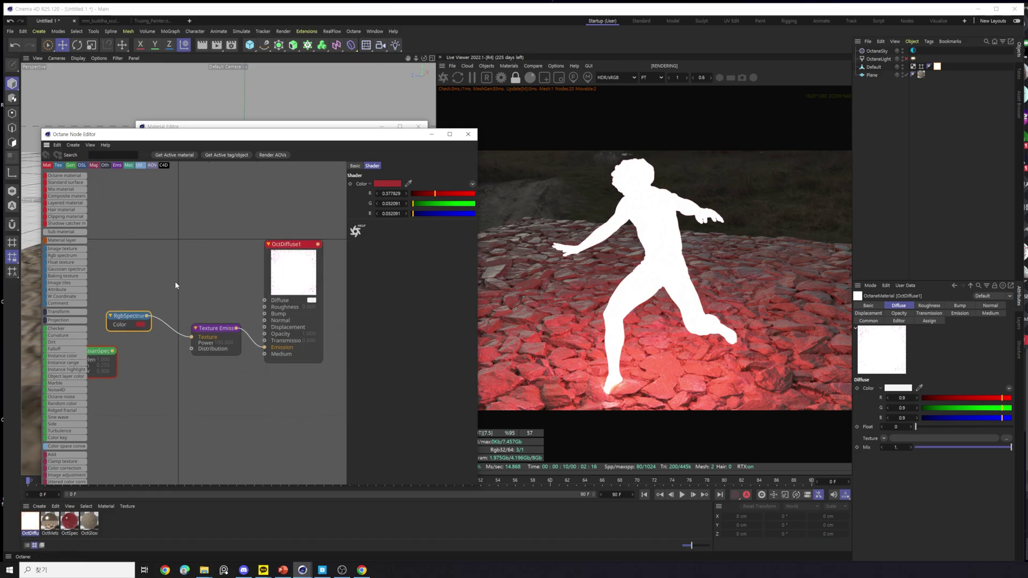
Try hues of 100°, 207° and 286° for the RGB Spectrum color, and settle on a medium green.
drag(123, 316, 135, 315)
click(387, 184)
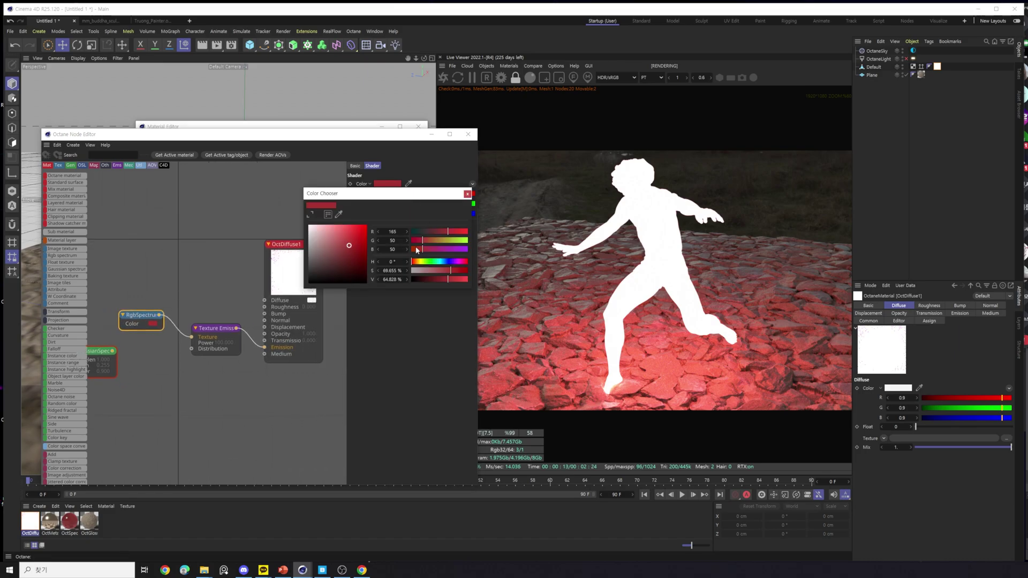
click(427, 261)
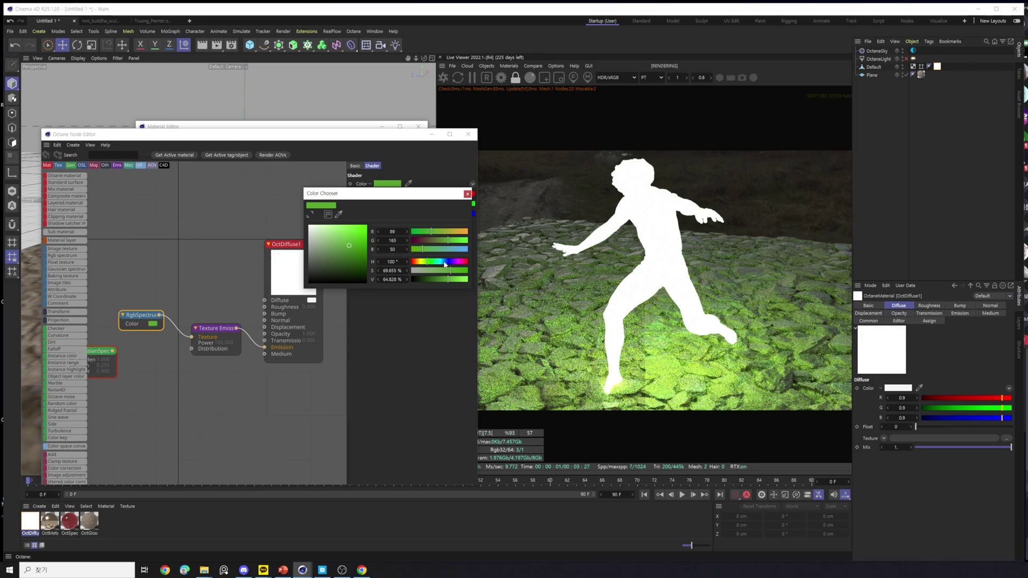
click(445, 262)
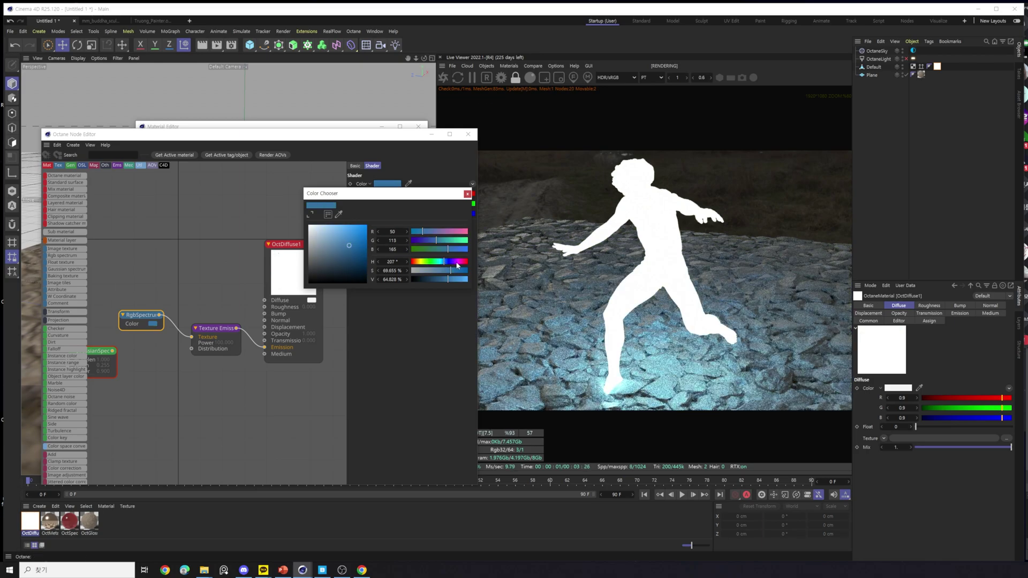
click(457, 262)
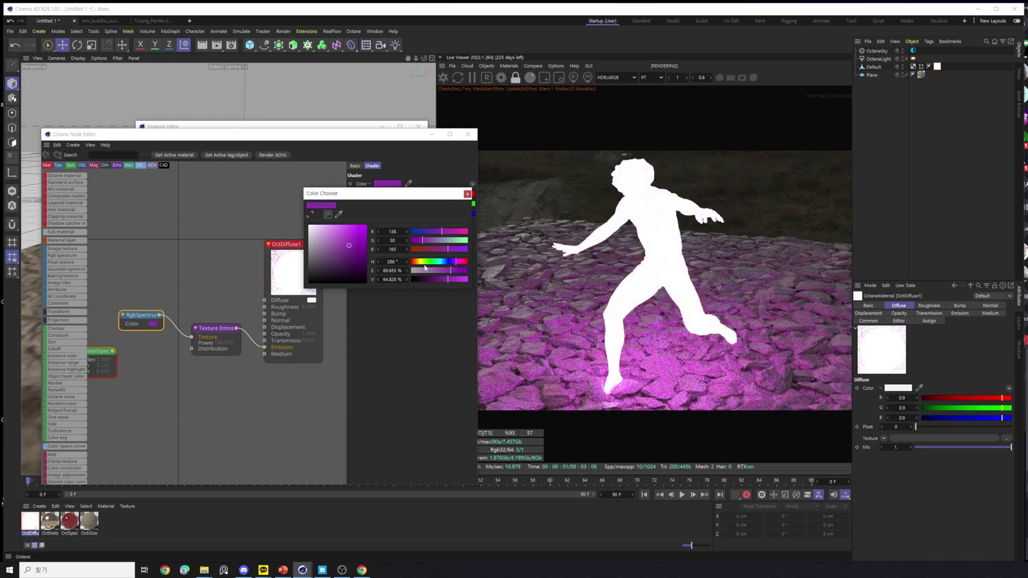
click(430, 261)
click(468, 194)
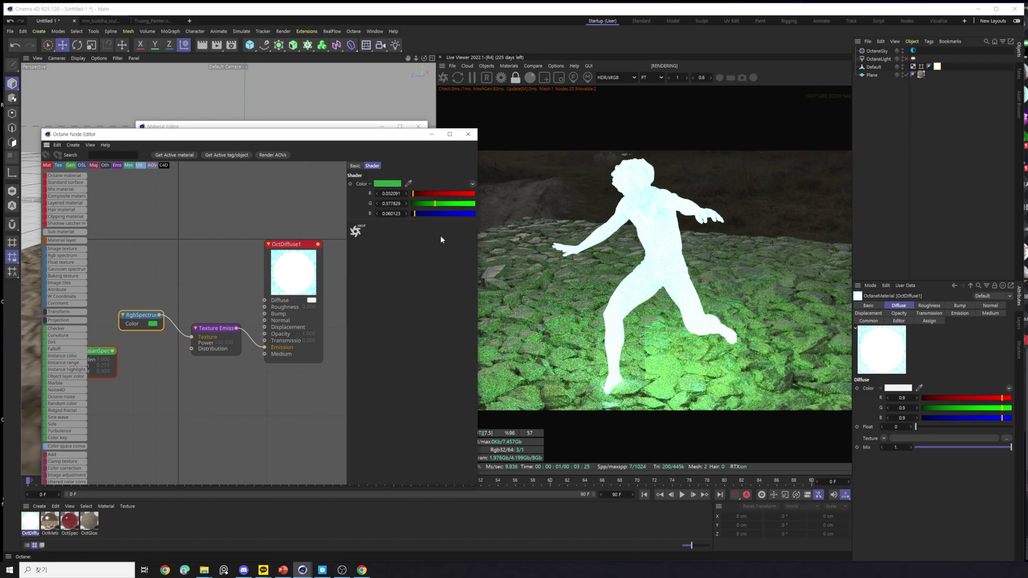
Lower the Texture Emission node's power to about 0.35, keeping the figure's render in view.
click(300, 278)
click(220, 338)
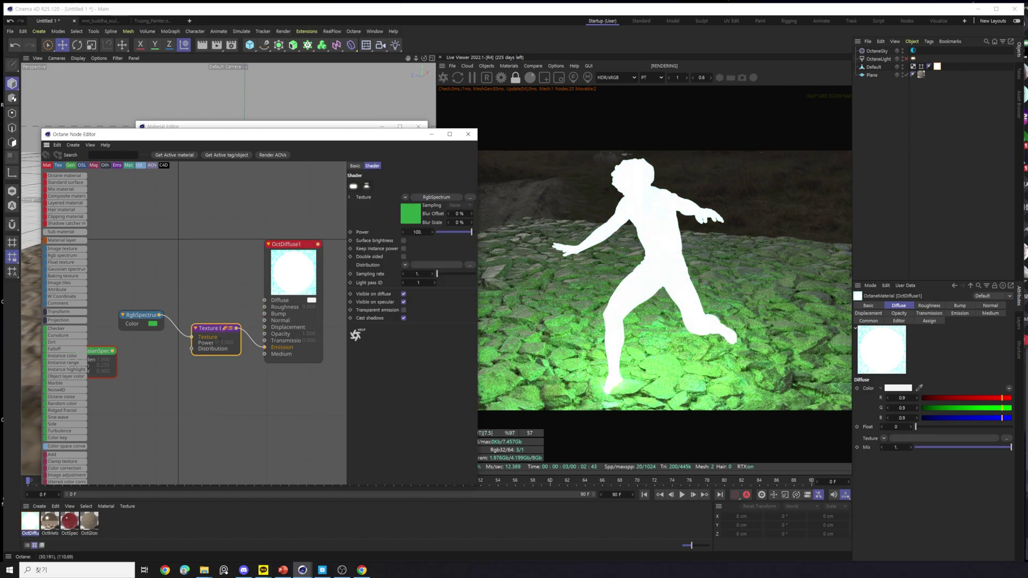
drag(220, 339, 209, 339)
drag(477, 319, 566, 320)
drag(467, 134, 416, 121)
mouse_move(506, 219)
mouse_down()
mouse_move(472, 220)
mouse_move(493, 221)
mouse_up()
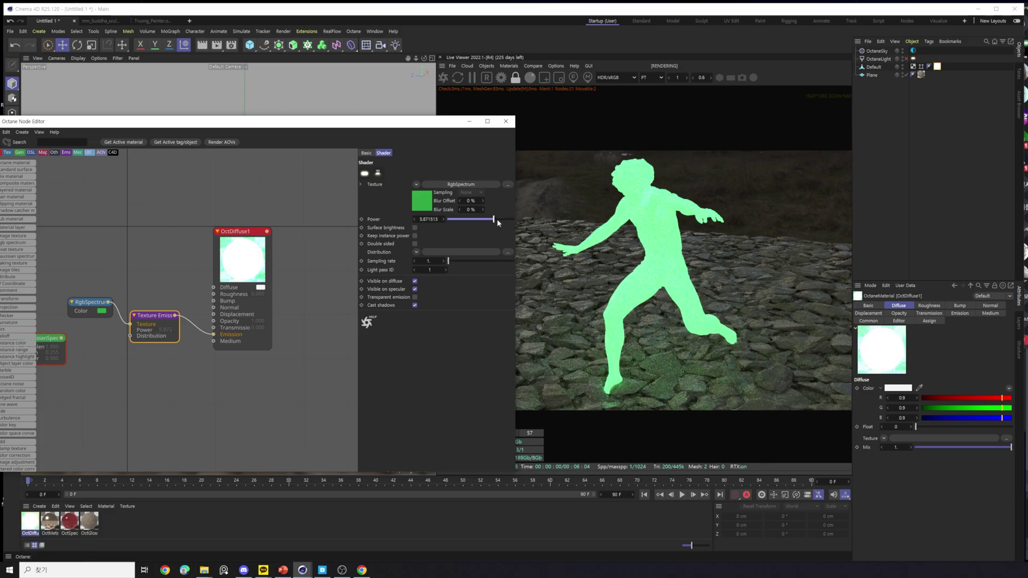
drag(497, 219, 476, 221)
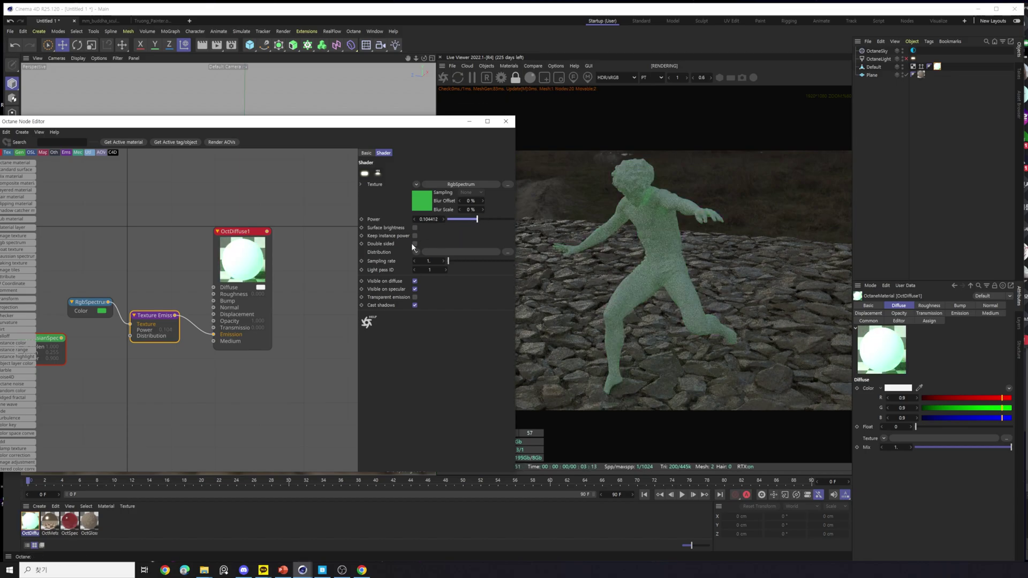
click(482, 220)
drag(408, 238, 373, 212)
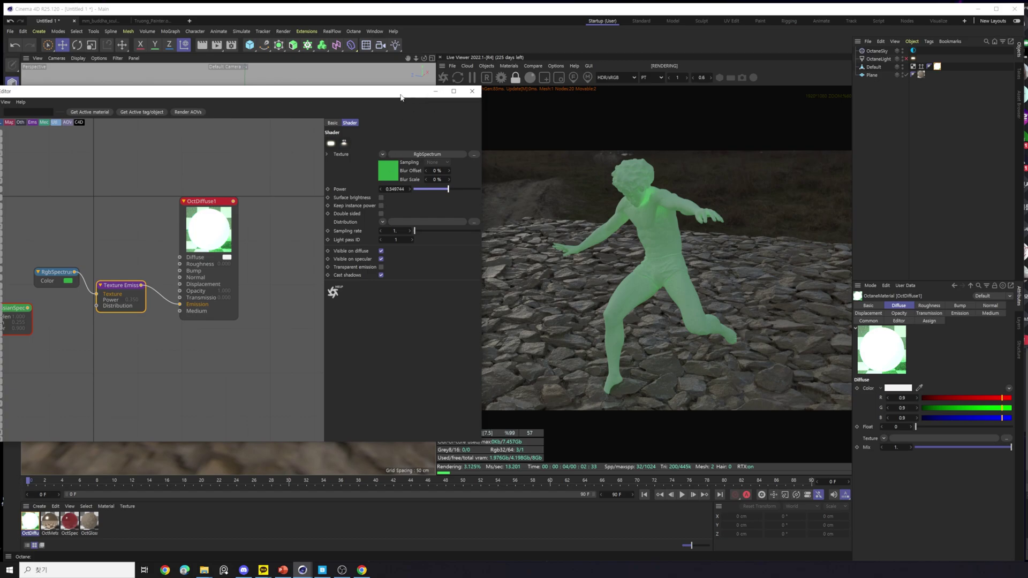
drag(400, 94, 447, 251)
drag(529, 244, 412, 161)
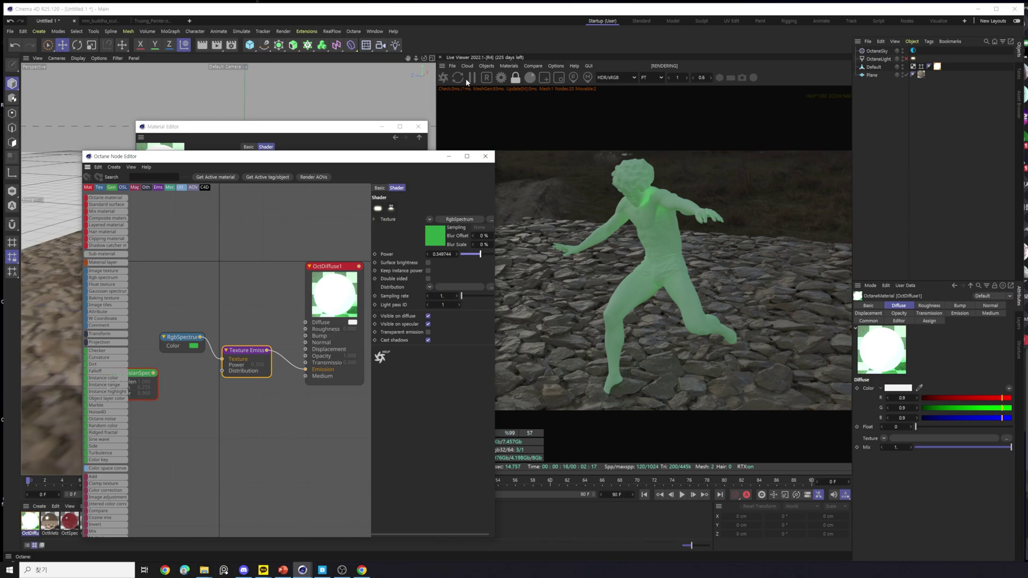
Add a plane, scale it to about 65.6 cm, and raise it to about 97.7 cm at the figure's waist.
click(250, 45)
click(317, 70)
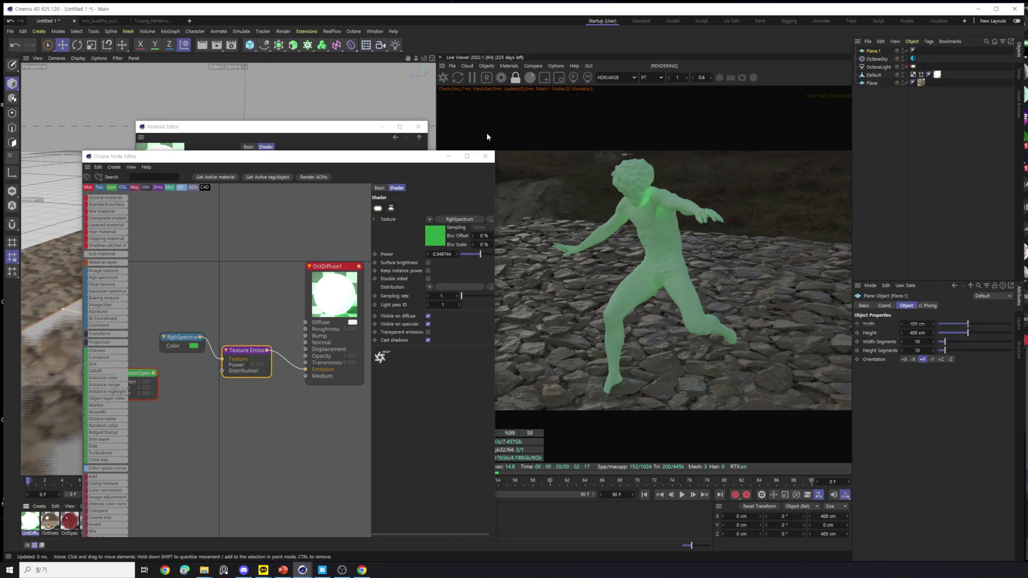
click(430, 159)
drag(430, 158, 399, 430)
drag(244, 316, 258, 202)
key(t)
drag(344, 265, 16, 268)
key(e)
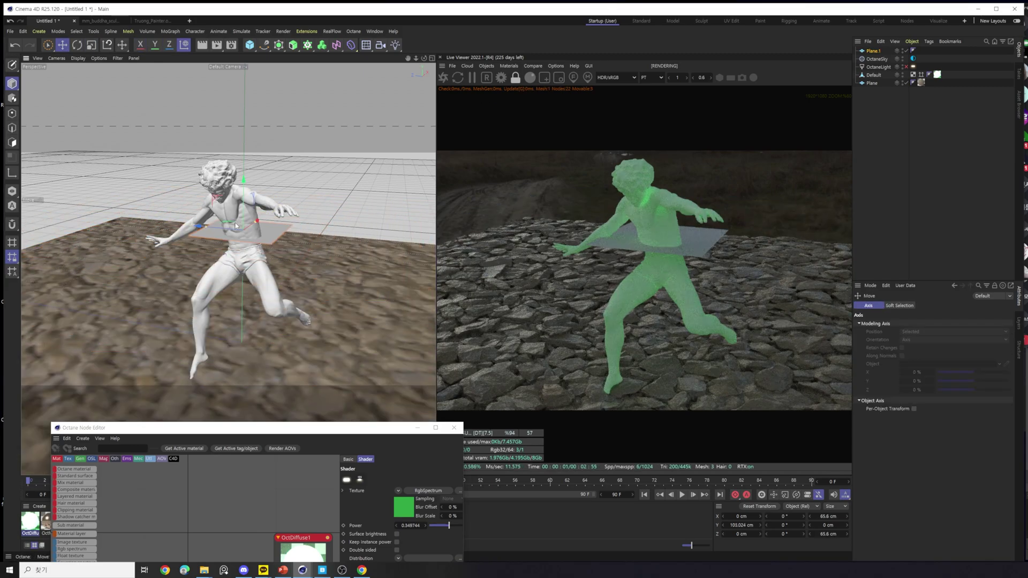
drag(245, 217, 246, 227)
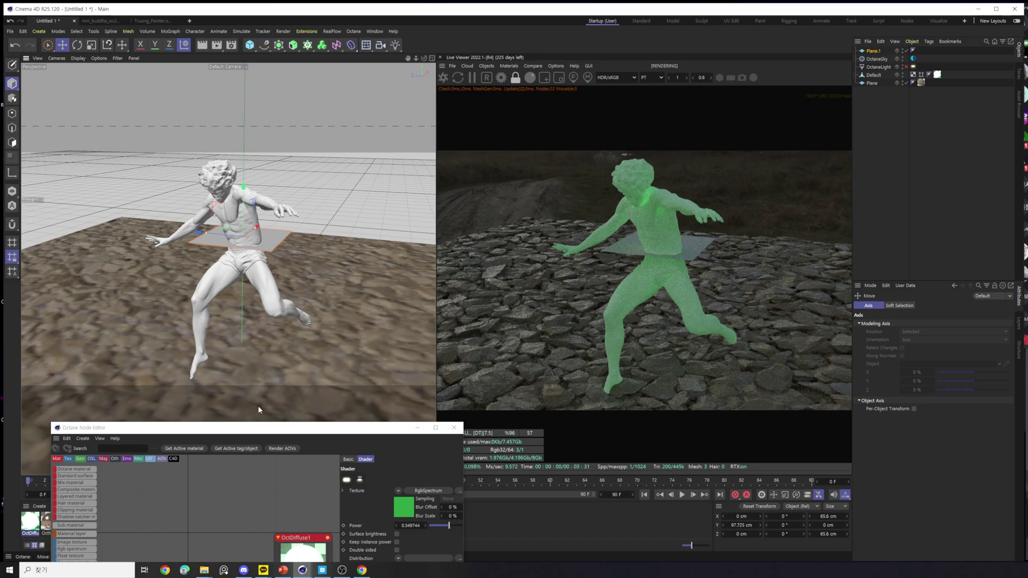
Apply the OctDiffuse1 material to the new plane and bring the node editor back up beside the render.
drag(348, 431, 439, 342)
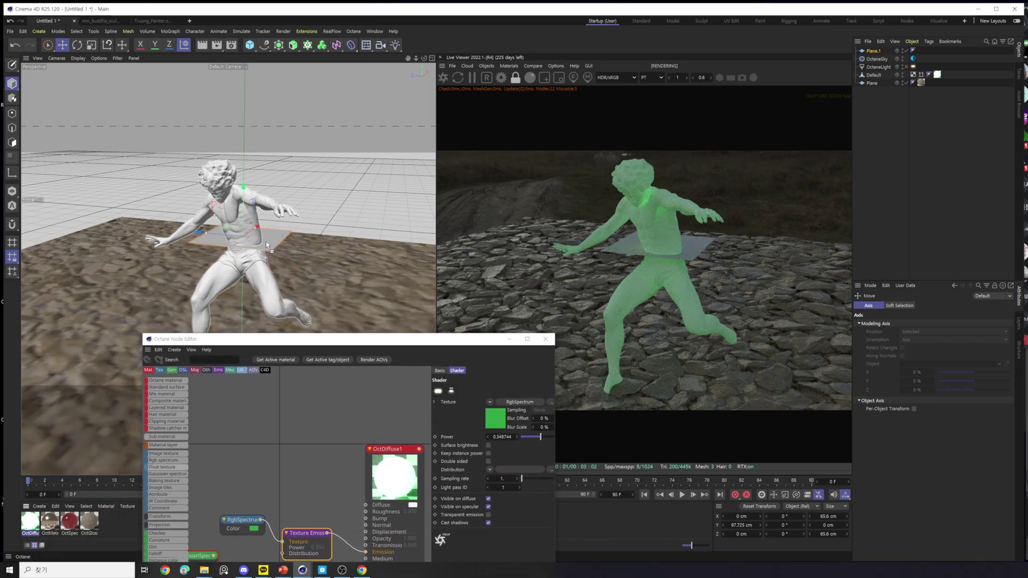
drag(267, 244, 267, 244)
drag(428, 344, 301, 165)
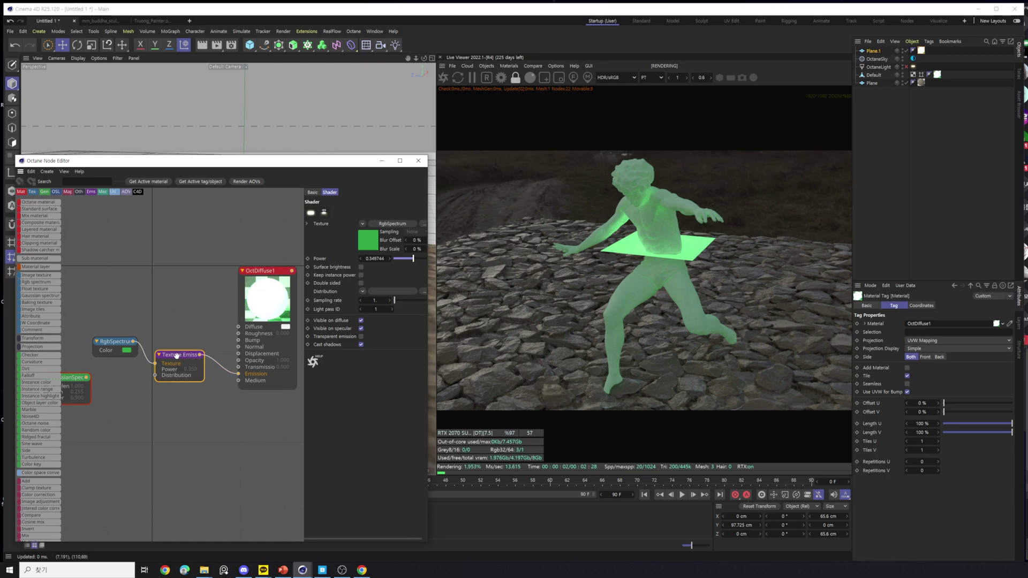
Switch the Texture Emission's Surface brightness option on and off twice to compare its effect on the plane and the figure.
click(361, 267)
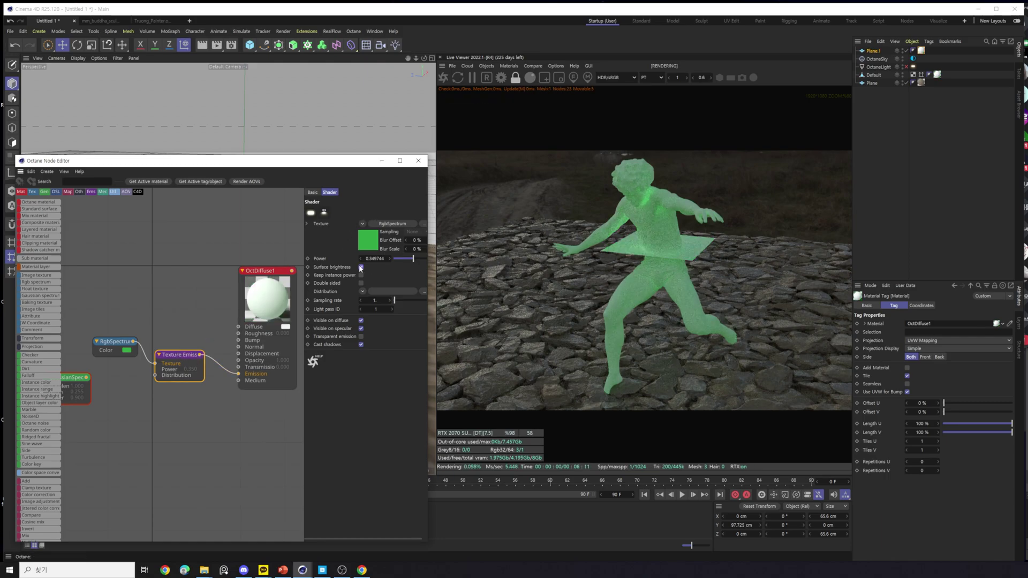
click(361, 267)
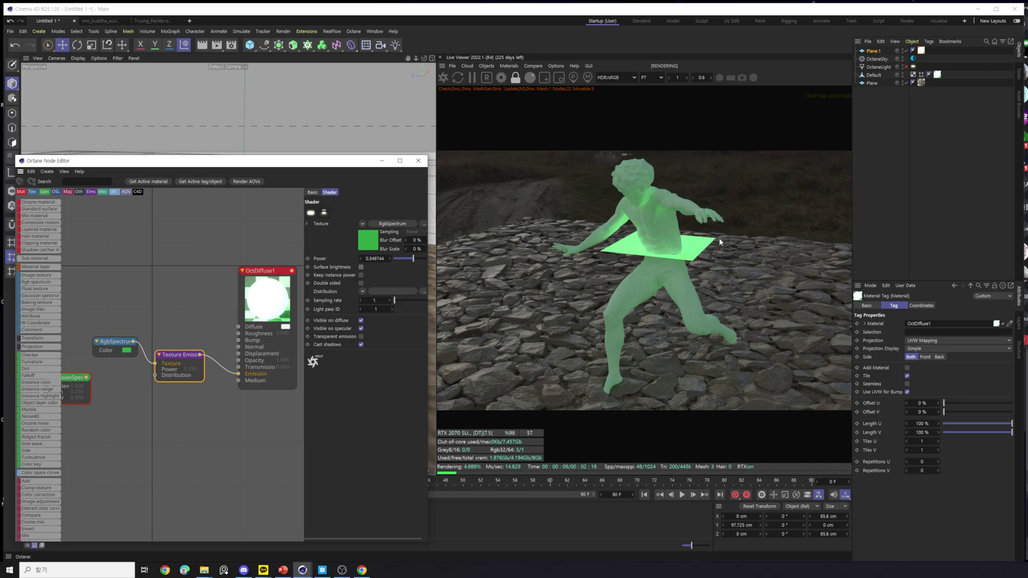
click(361, 267)
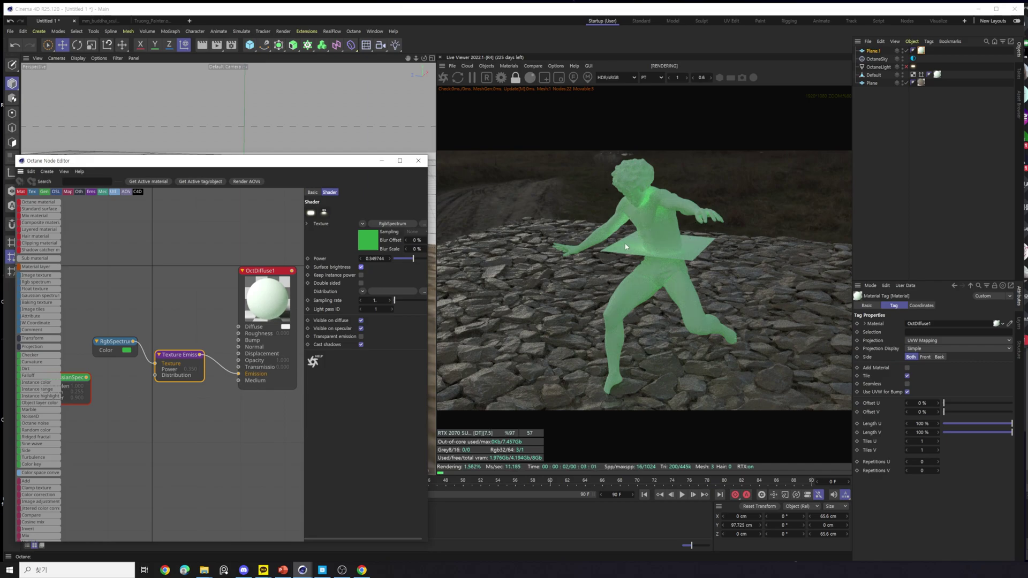
click(361, 267)
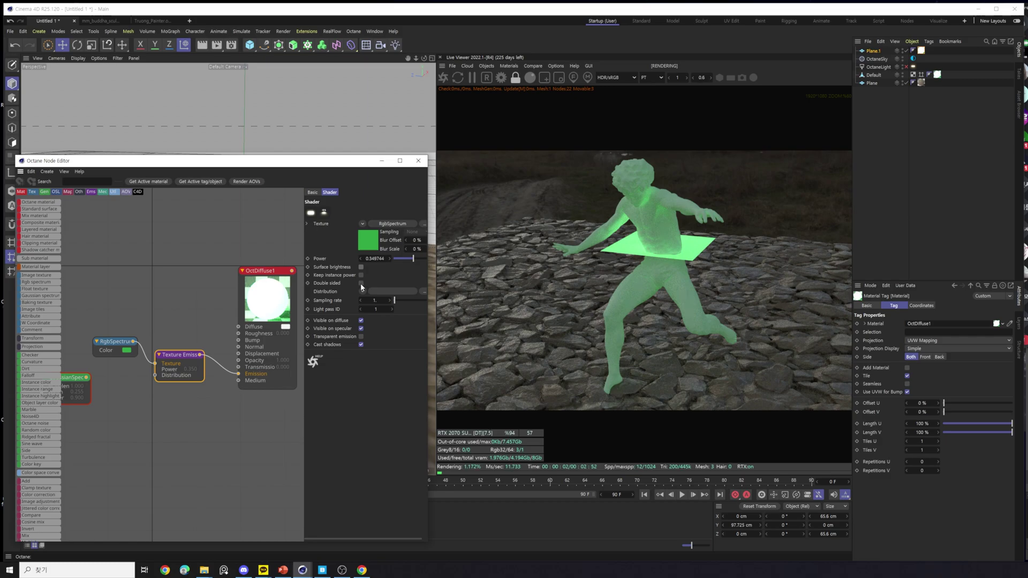
Inspect the emissive plane from below, and enable Double sided in the OctDiffuse1 material's emission.
click(382, 160)
scroll(289, 268, up, 10)
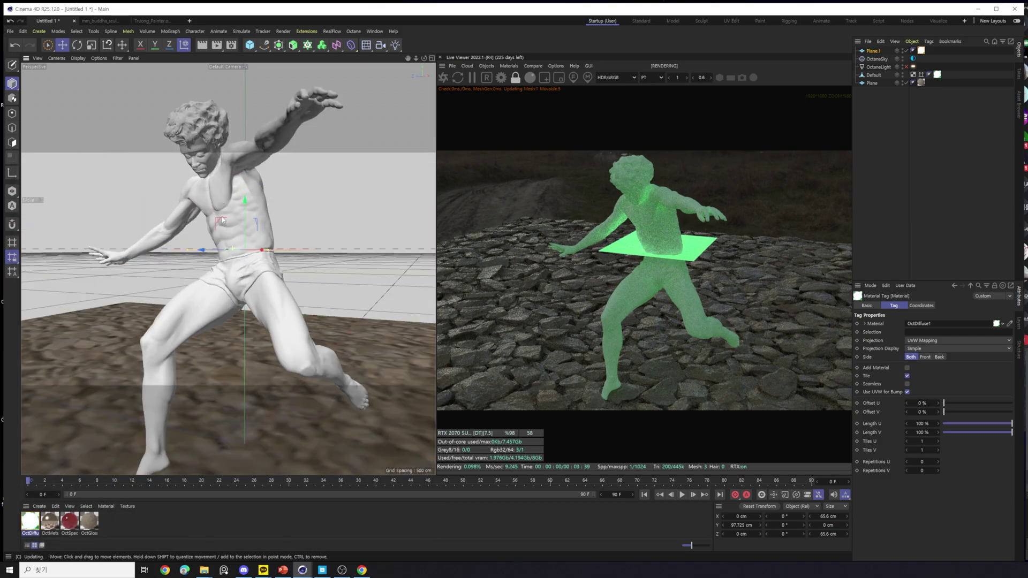
alt+drag(289, 268, 163, 231)
alt+drag(352, 274, 180, 377)
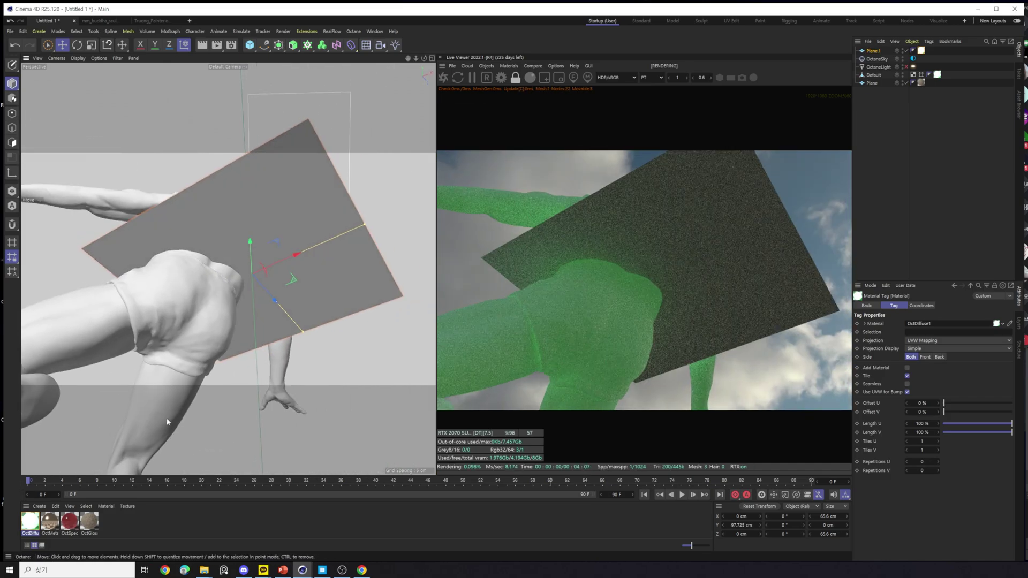
double_click(30, 521)
click(297, 237)
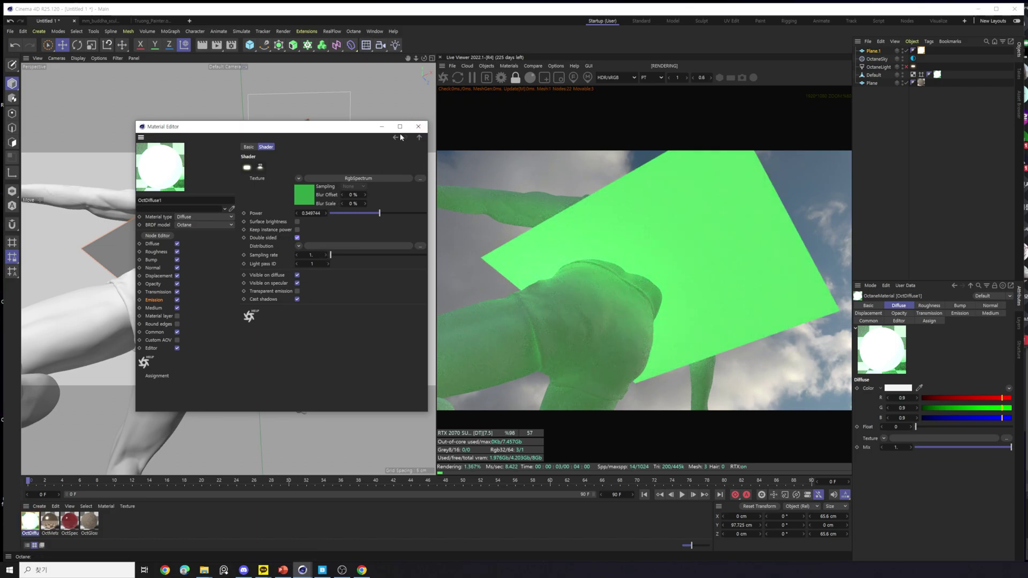
Close the material settings, return the view above the floor, and delete the emissive plane.
click(418, 126)
alt+drag(217, 274, 282, 274)
key(Delete)
Examine the OctaneLight's tag and general settings and the light and environment objects Octane offers.
click(913, 58)
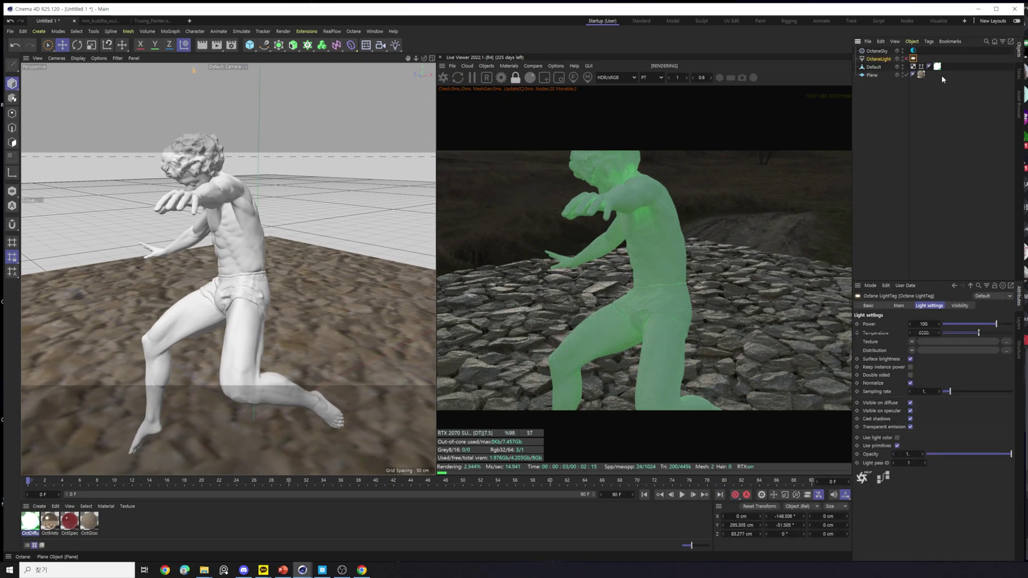
click(509, 65)
mouse_move(495, 102)
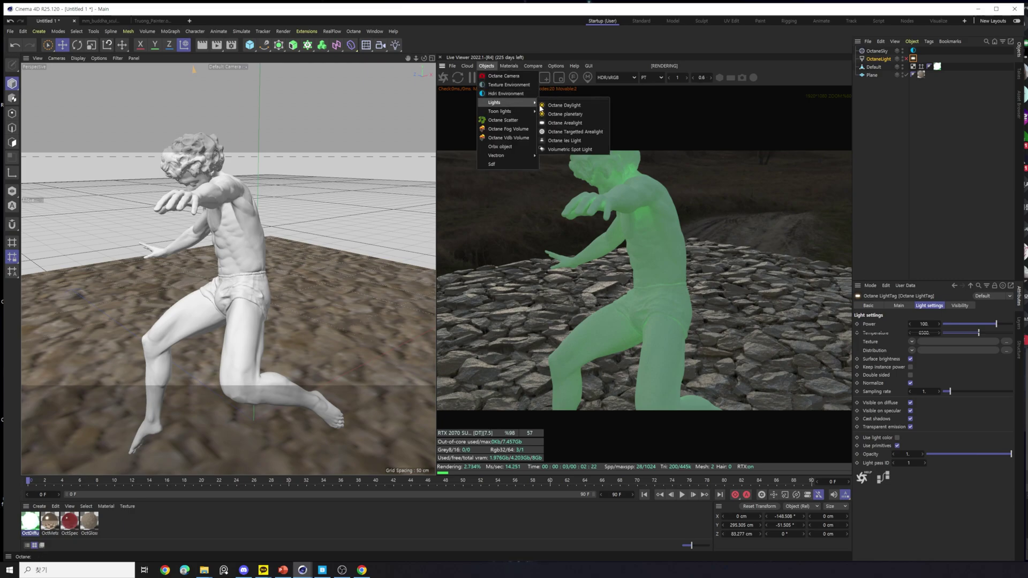
click(962, 72)
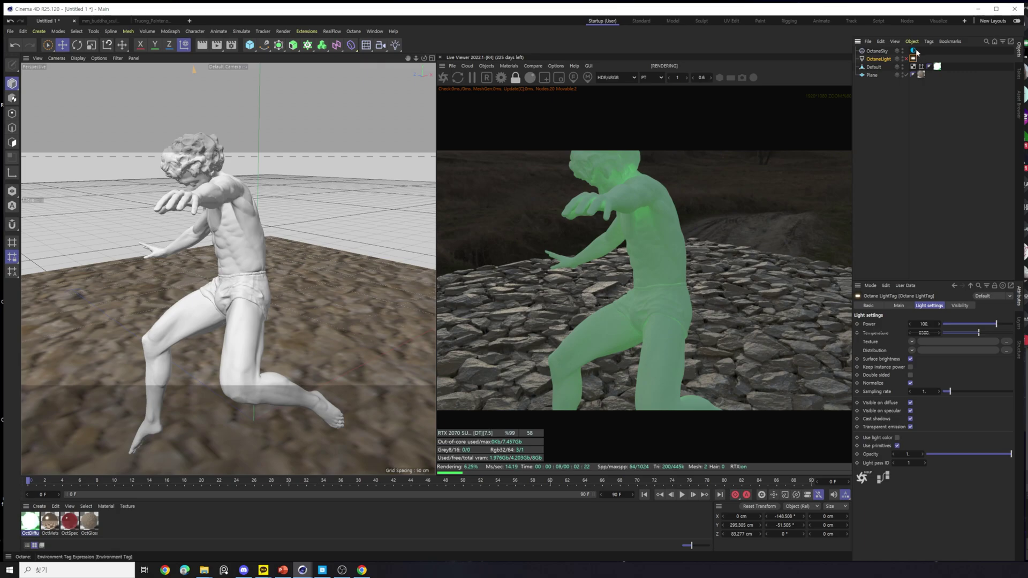
click(913, 51)
click(913, 58)
click(499, 66)
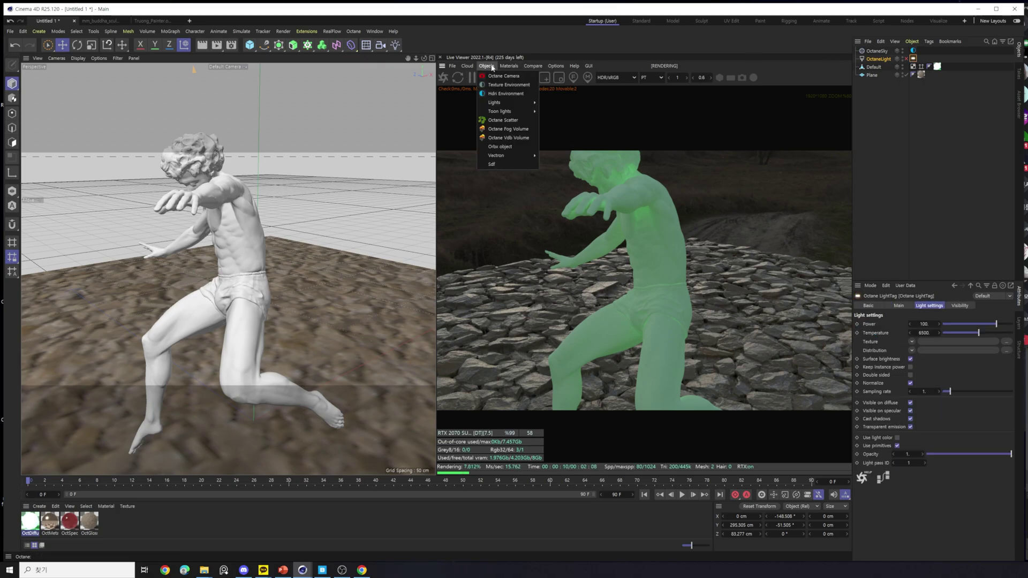
click(875, 51)
click(876, 59)
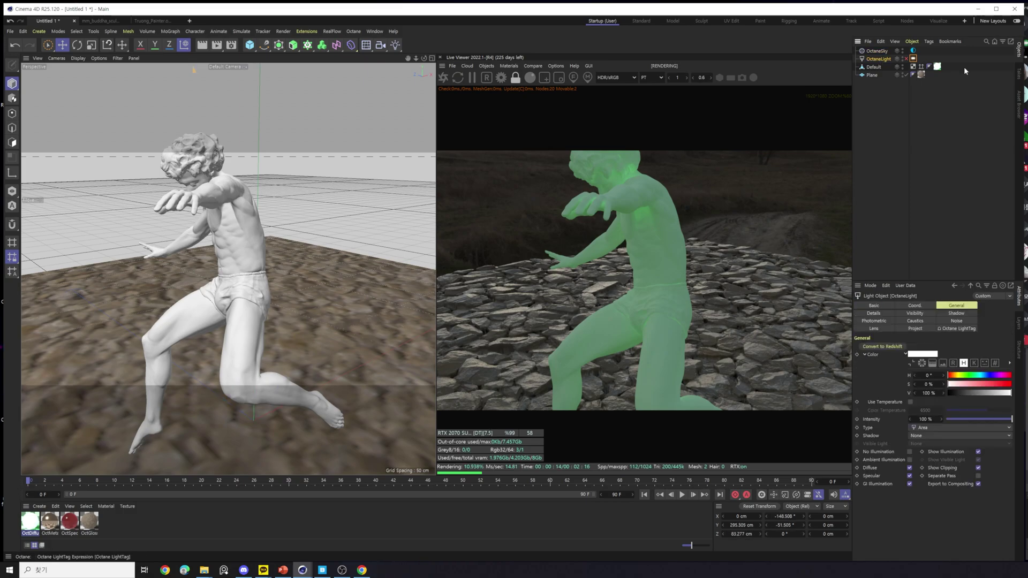
click(913, 58)
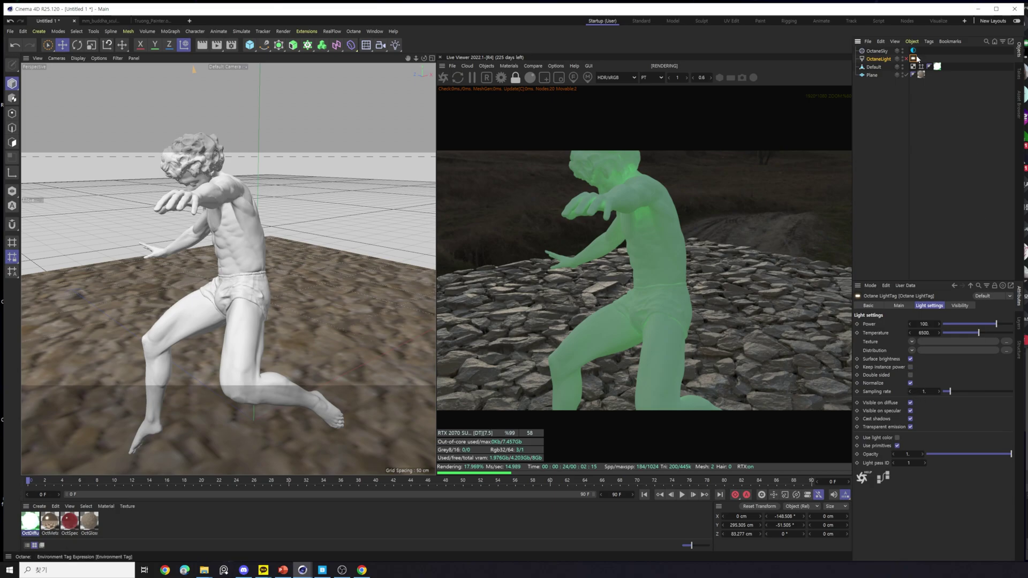
Reopen the figure's OctDiffuse1 material with its node graph, and arrange both windows so the render stays visible between them.
click(237, 258)
double_click(30, 520)
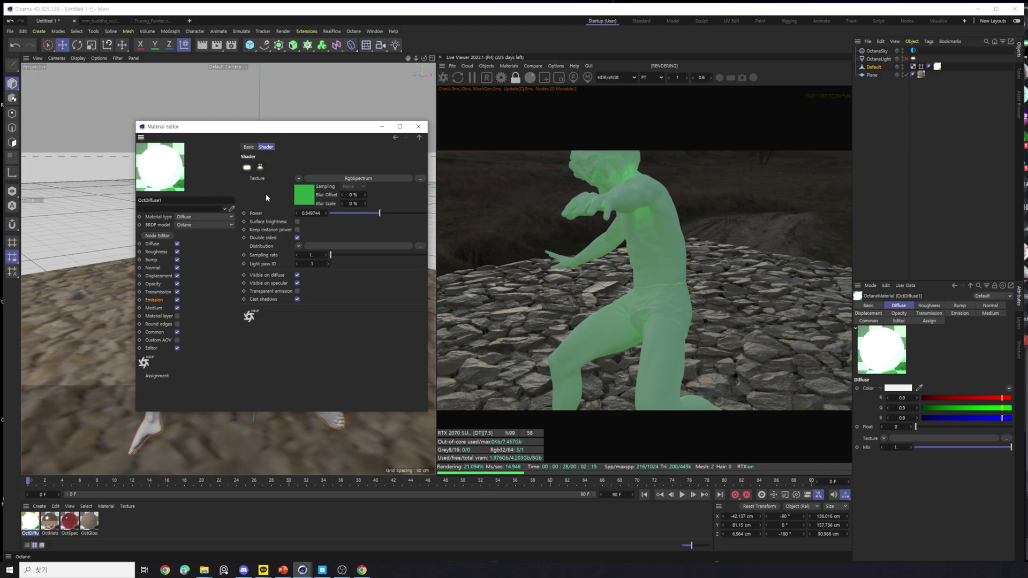
click(157, 236)
drag(311, 164, 952, 105)
scroll(748, 262, down, 2)
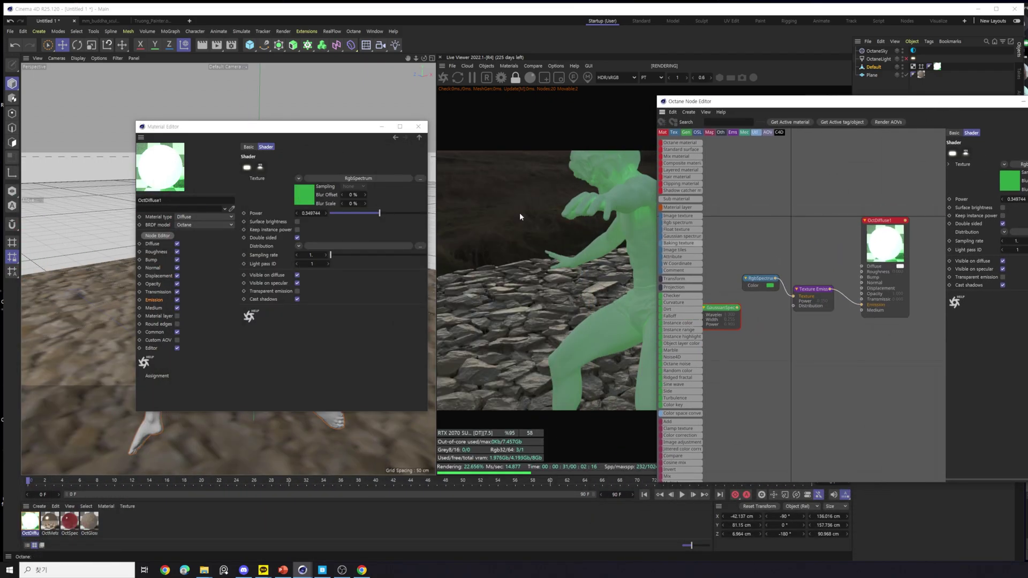
drag(358, 135, 269, 123)
drag(753, 106, 805, 102)
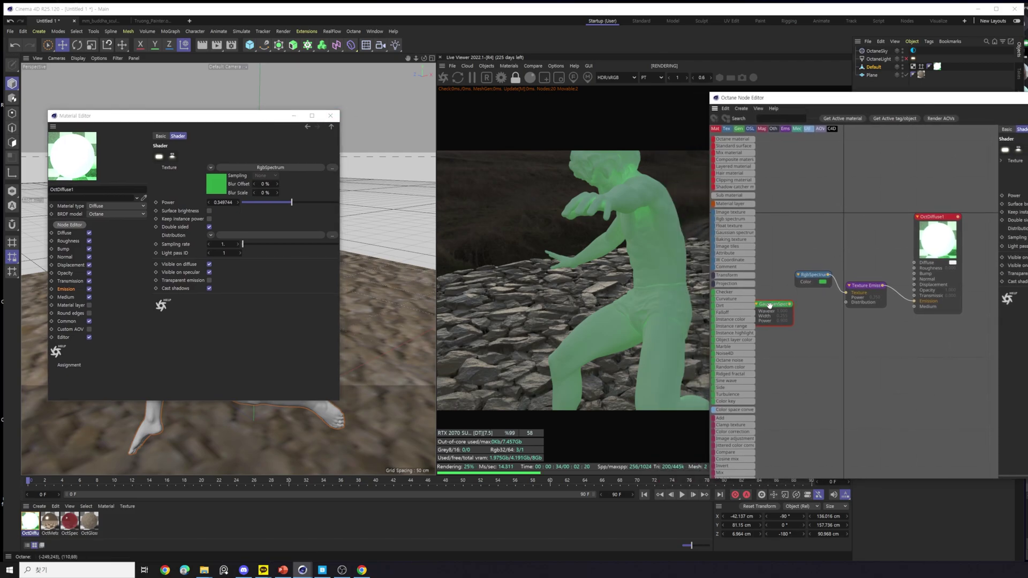
Replace the RGB spectrum feeding the Texture Emission node with a Gaussian spectrum node.
drag(769, 306, 785, 309)
drag(814, 275, 793, 275)
drag(847, 295, 775, 224)
drag(809, 312, 846, 293)
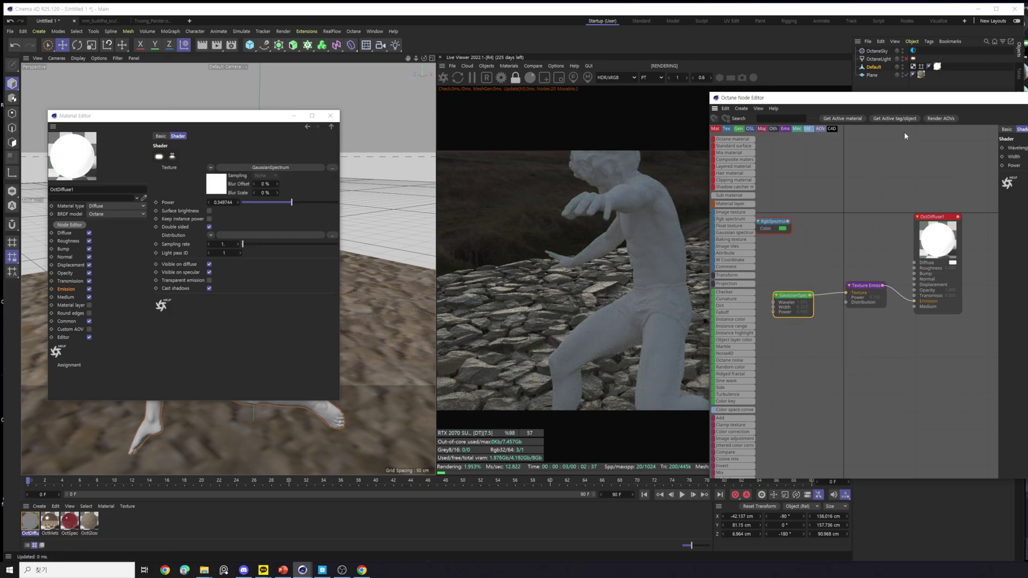
Move the node editor clear of the rendered figure, widen its settings area, and show the Gaussian spectrum's settings.
drag(905, 98, 271, 80)
drag(159, 278, 174, 283)
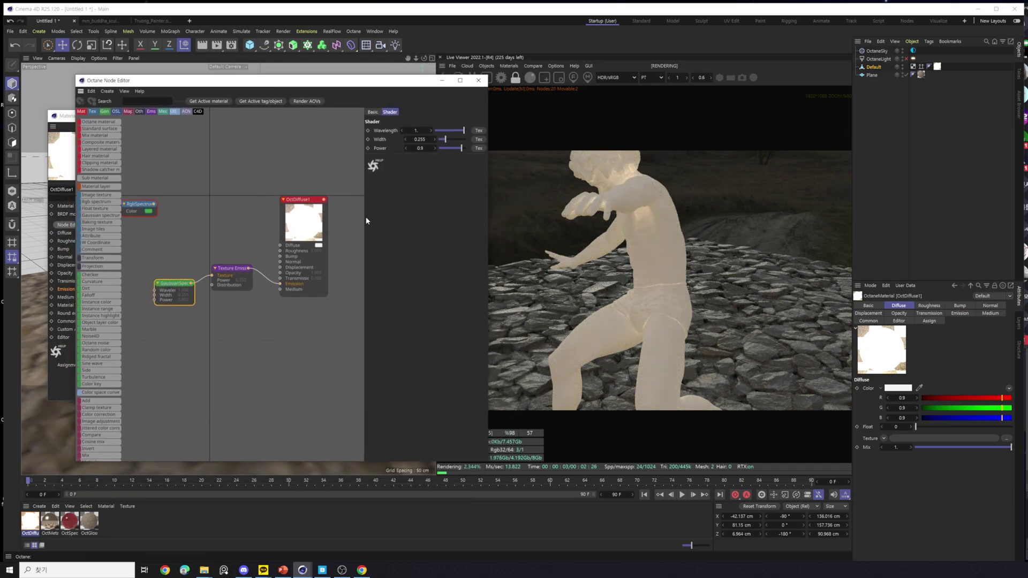
drag(365, 220, 284, 195)
drag(224, 268, 211, 269)
click(173, 283)
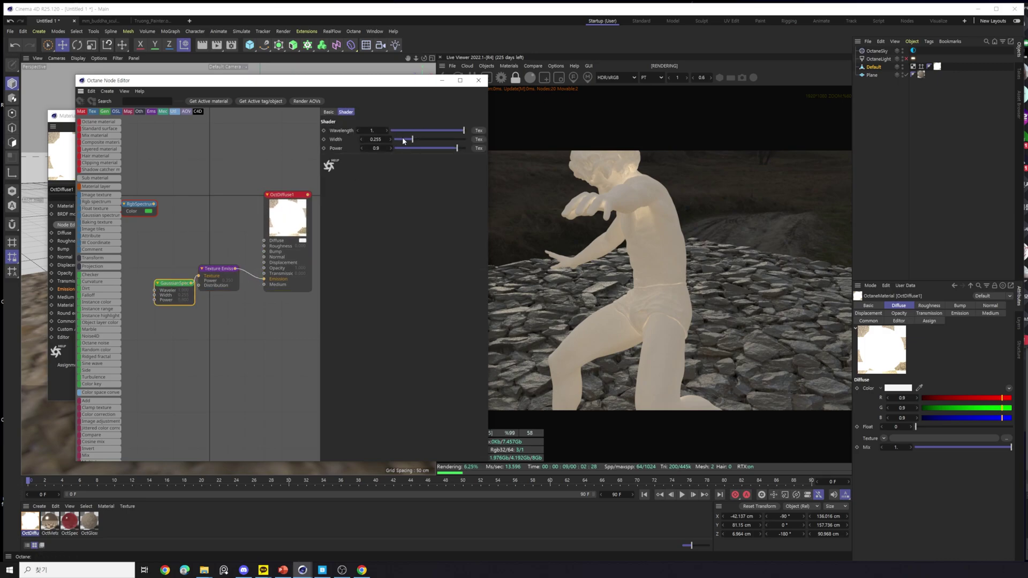
Try different wavelengths and widths on the Gaussian spectrum, ending at wavelength 1 and width about 0.064.
click(403, 130)
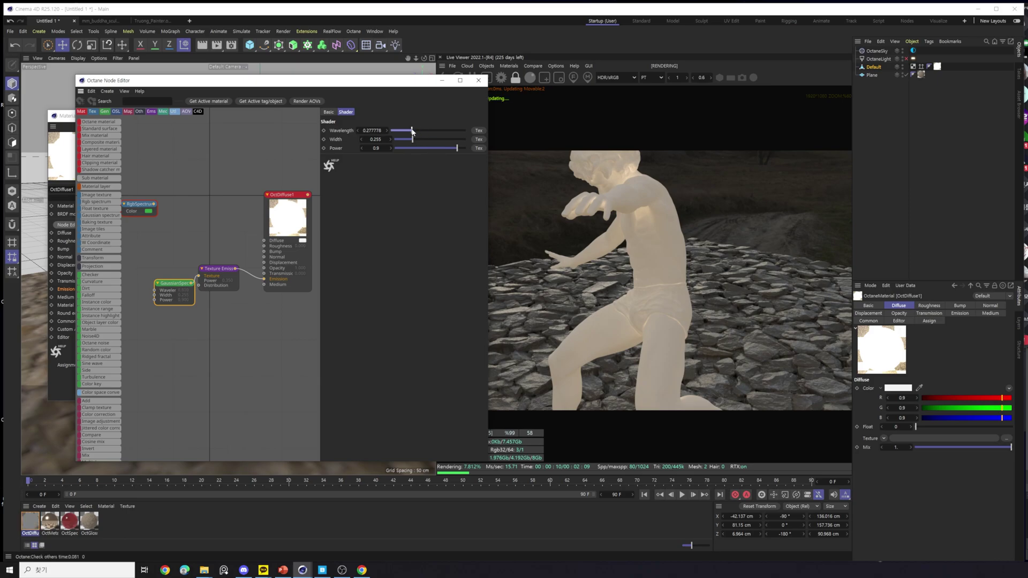
drag(432, 130, 413, 141)
drag(431, 143, 402, 141)
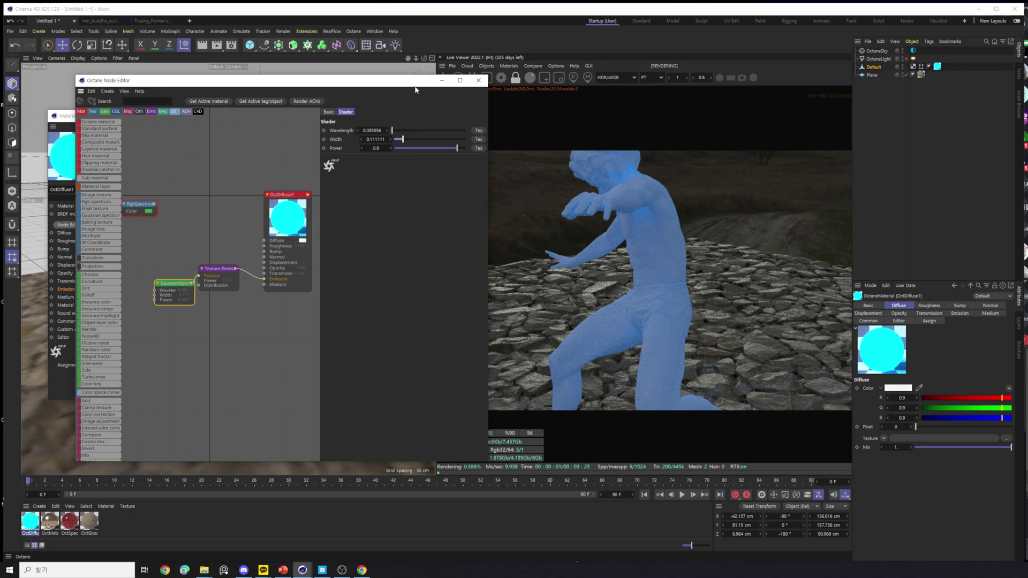
drag(415, 90, 445, 90)
drag(426, 131, 496, 131)
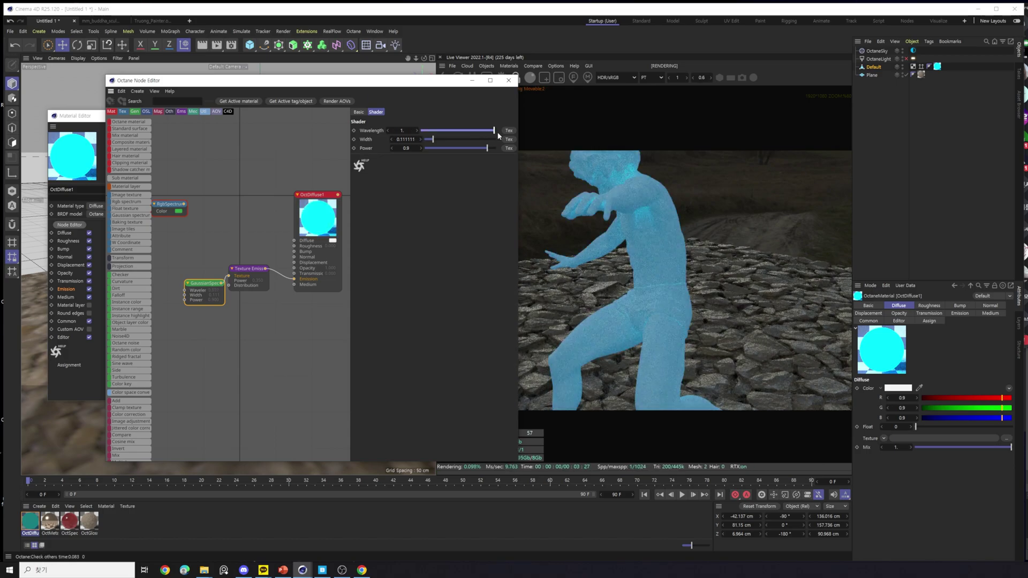
mouse_move(432, 139)
mouse_down()
mouse_move(479, 142)
mouse_move(429, 142)
mouse_up()
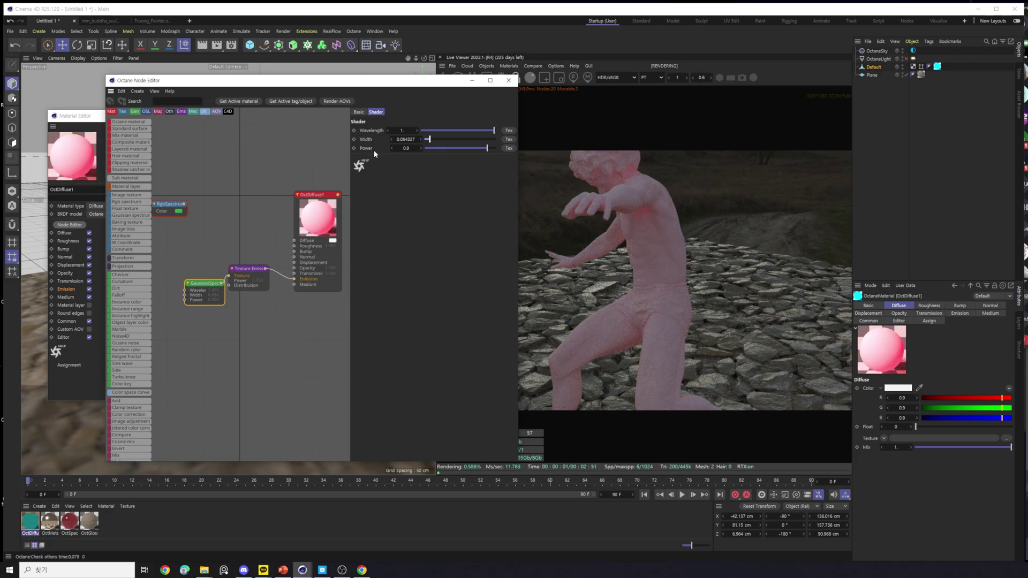
Set the Texture Emission power to about 5.52, and delete the disconnected RGB spectrum node.
click(249, 272)
drag(478, 180, 493, 180)
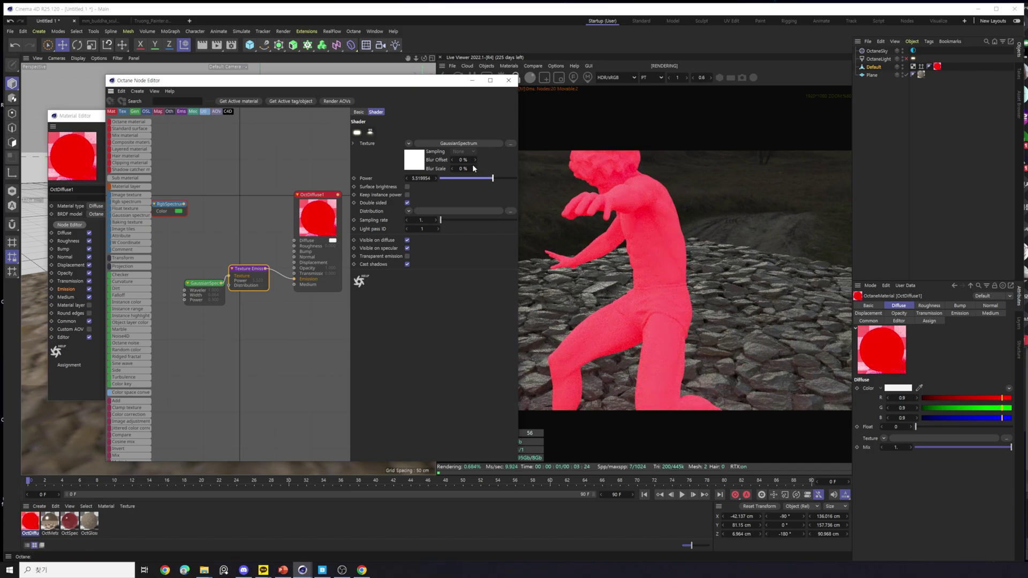
drag(170, 205, 237, 212)
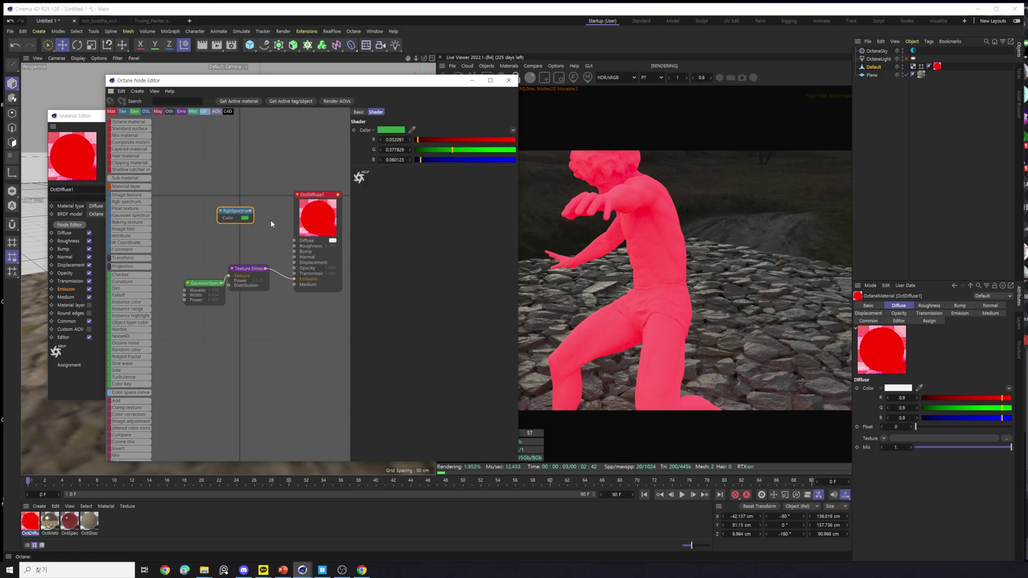
key(Delete)
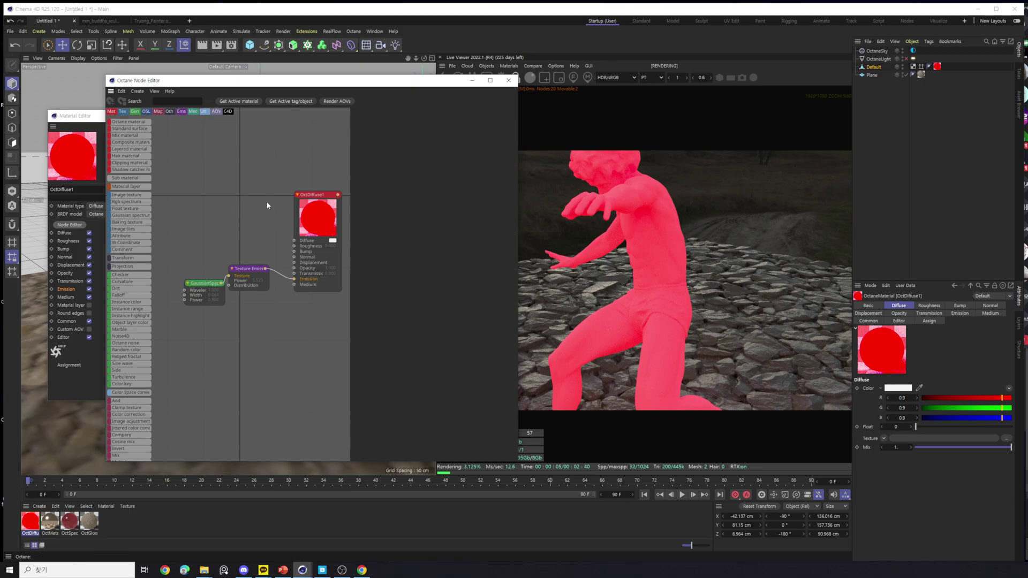
click(508, 80)
click(334, 115)
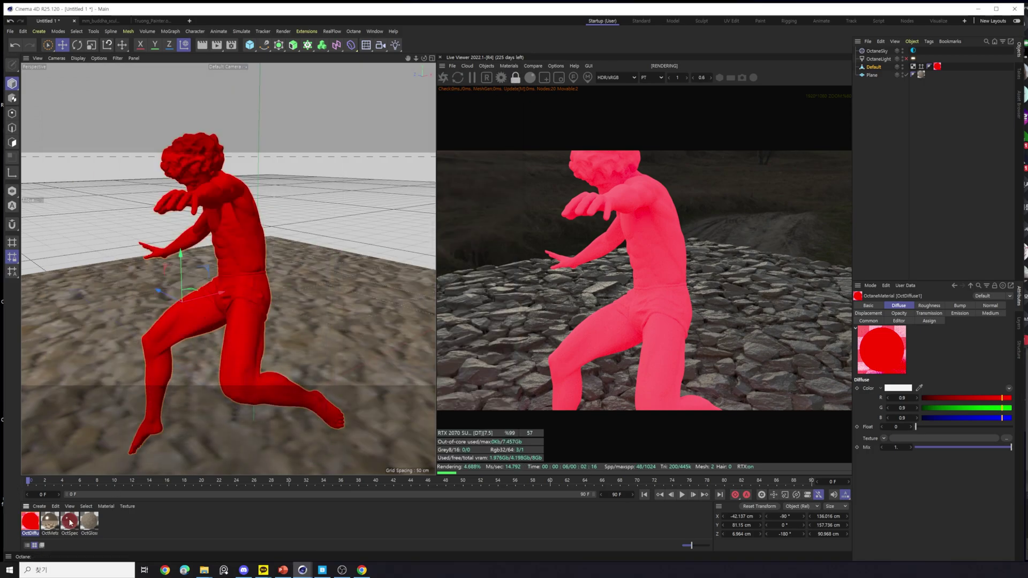
Duplicate the emissive figure and place the copy beside the original at Z about 142 cm.
scroll(226, 329, down, 3)
alt+drag(227, 329, 128, 298)
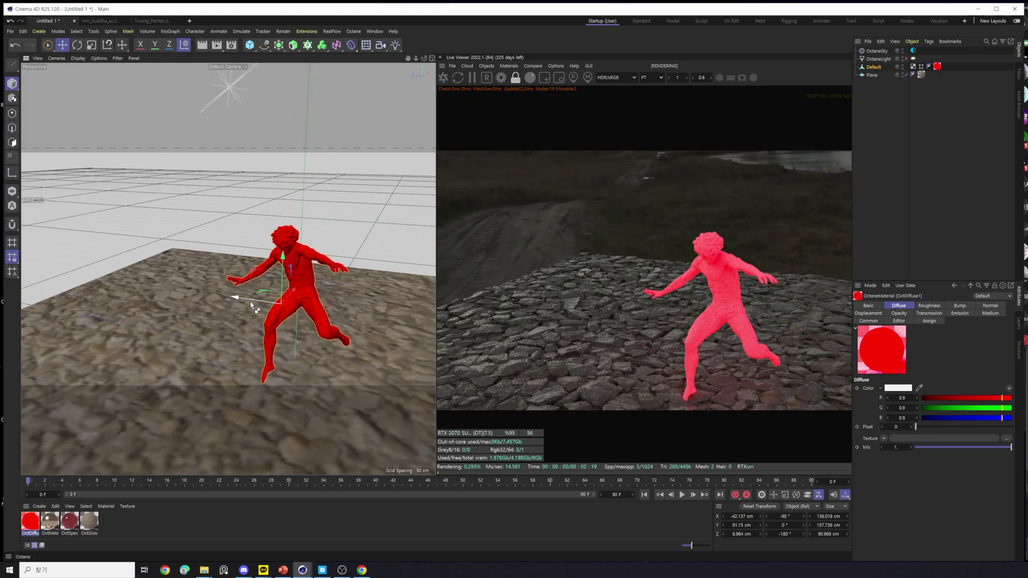
scroll(224, 325, up, 3)
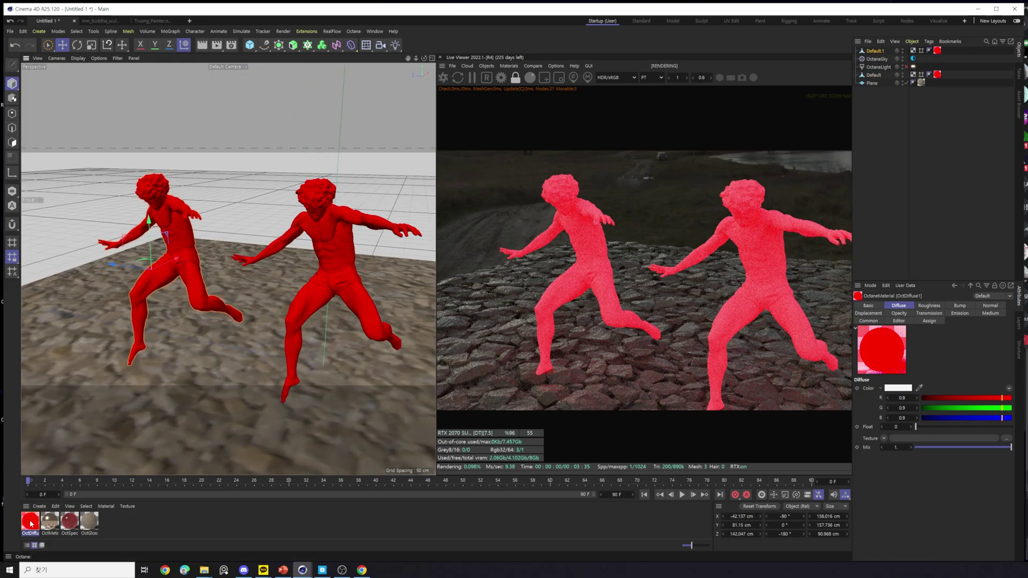
Duplicate the OctDiffuse1 material and open the copy's node graph.
key(ctrl+c)
key(ctrl+v)
double_click(31, 523)
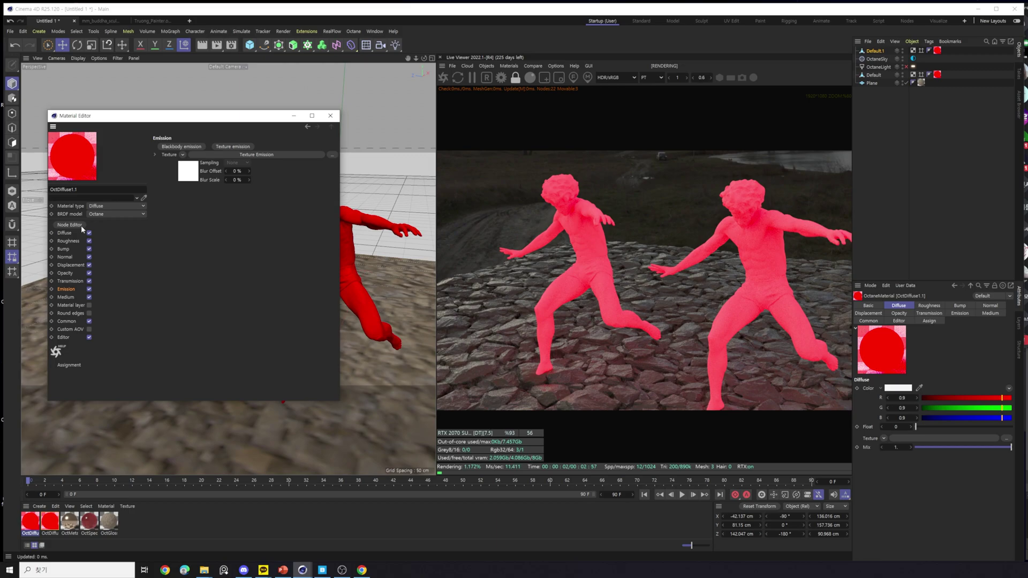
click(82, 227)
Replace OctDiffuse1.1's Gaussian spectrum with an RGB spectrum in red, R about 0.714, G and B about 0.036, feeding the emission texture.
click(270, 360)
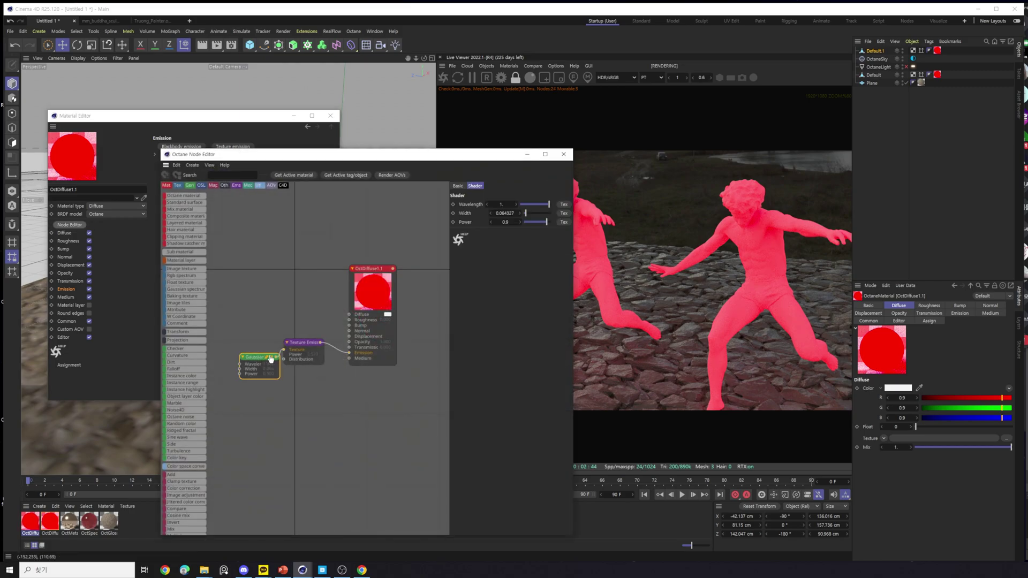
key(Delete)
drag(182, 275, 284, 349)
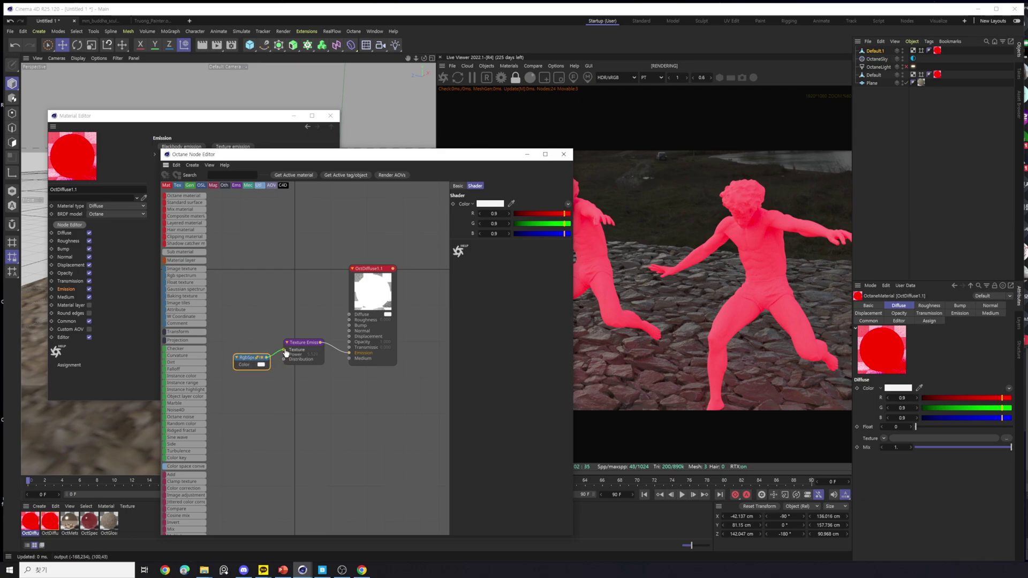
click(489, 204)
click(455, 253)
click(570, 215)
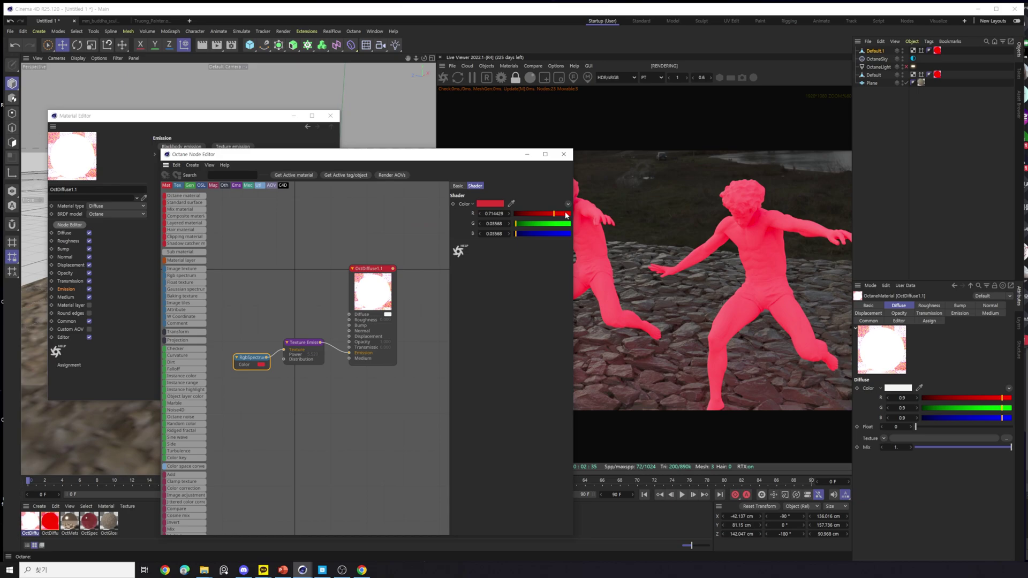
Set the Texture Emission power of the original OctDiffuse1 material to 50 and close its editors.
click(303, 342)
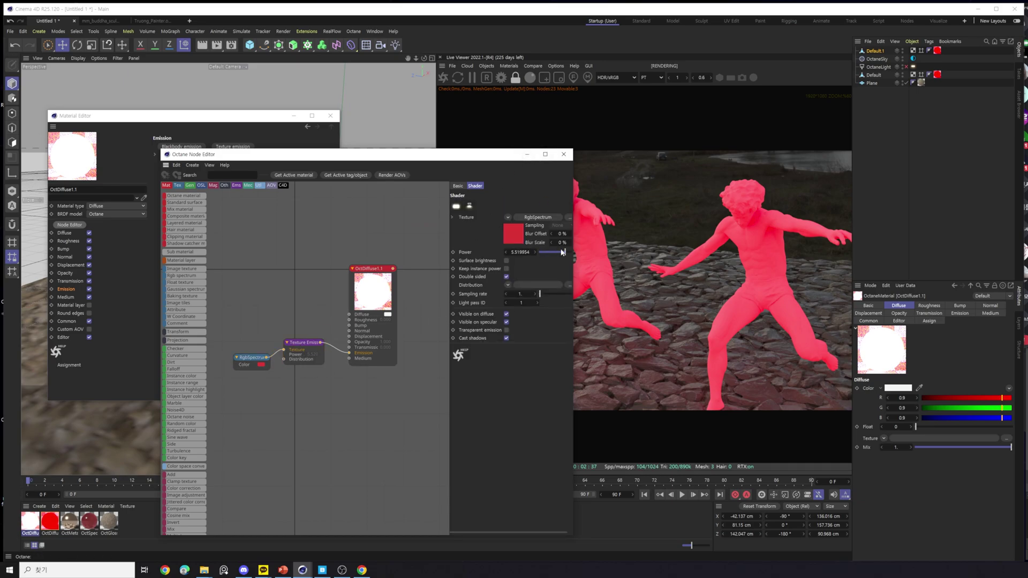
click(50, 521)
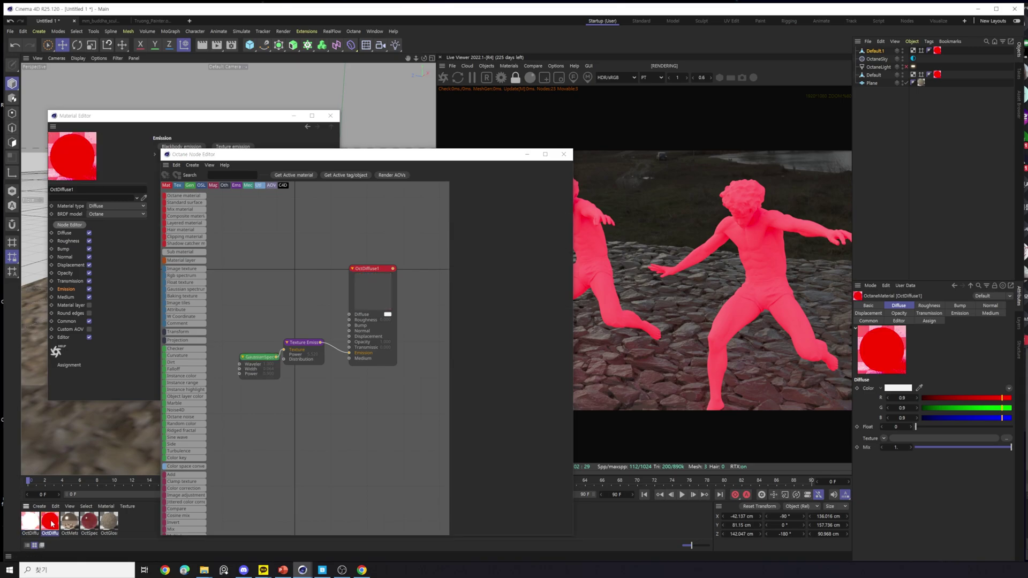
click(303, 343)
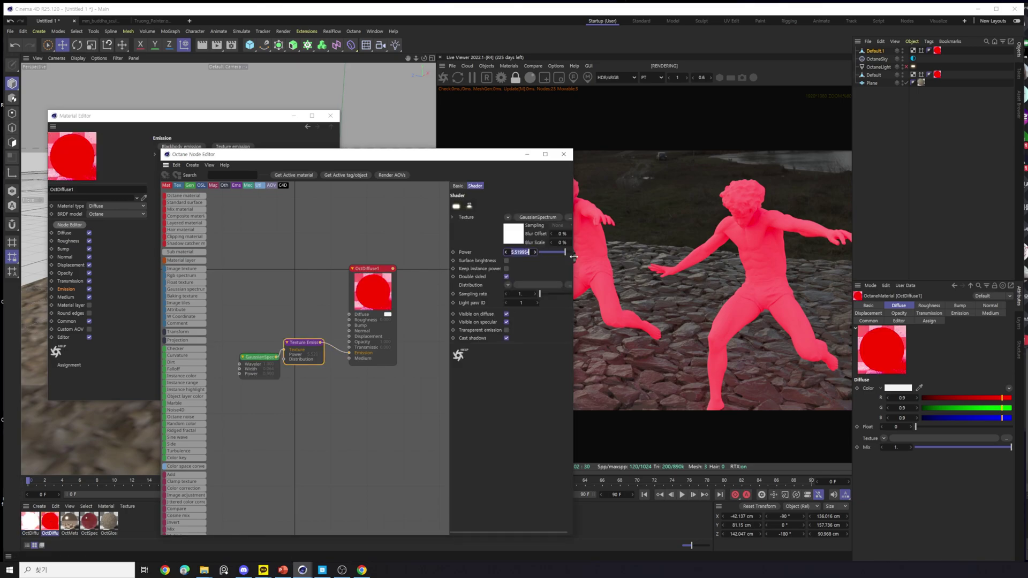
drag(573, 257, 574, 260)
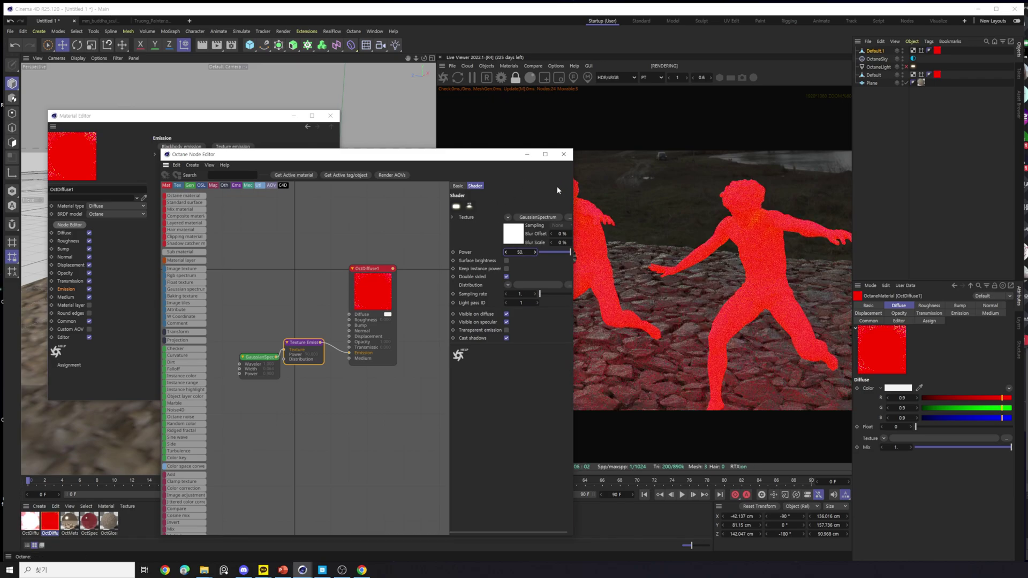
click(563, 154)
click(337, 116)
Assign the OctDiffuse1.1 material to the duplicated figure.
click(30, 520)
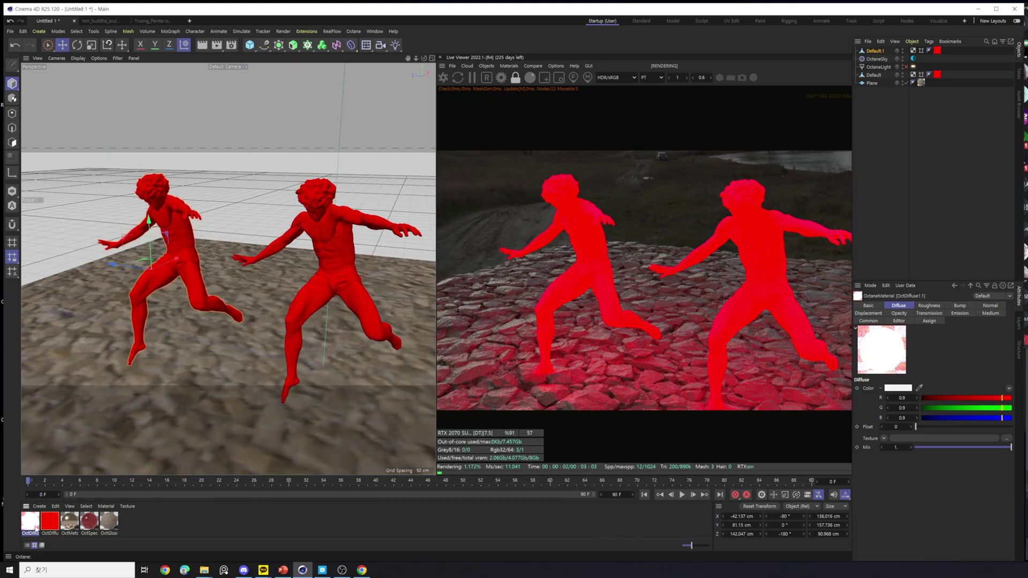
drag(199, 242, 203, 250)
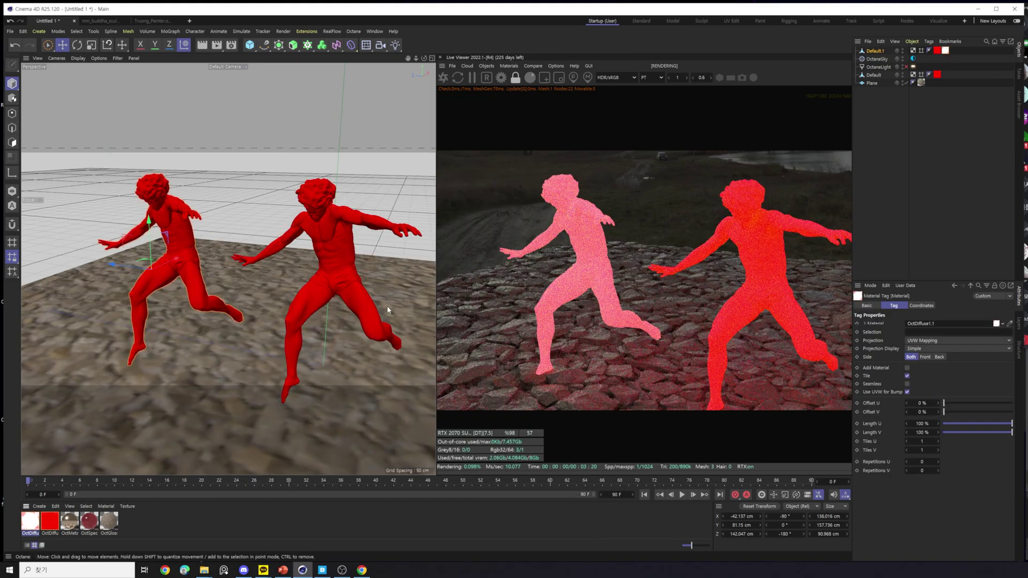
alt+drag(210, 293, 221, 285)
Check the Texture Emission power of the OctDiffuse1 material in its node graph.
double_click(47, 527)
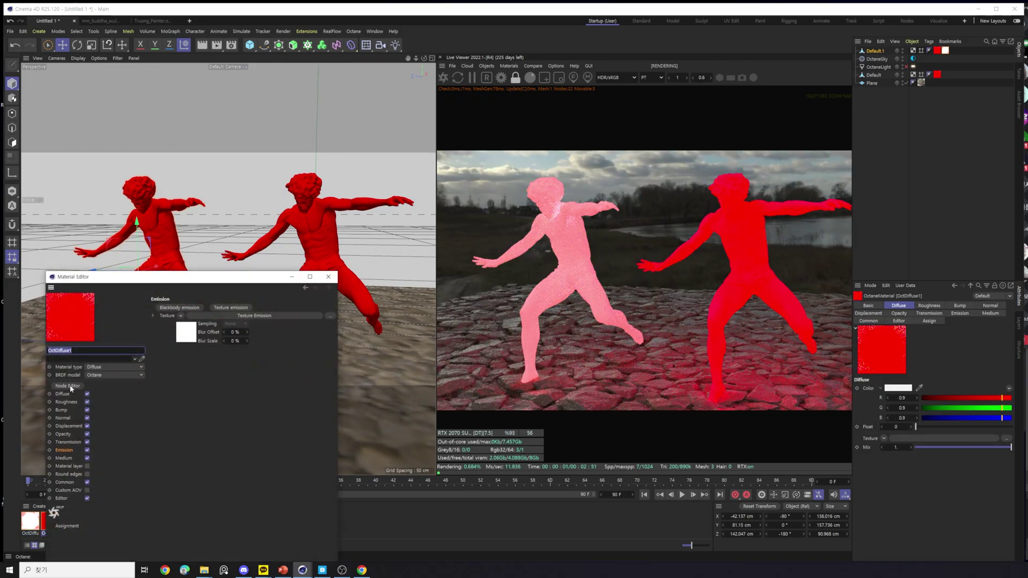
click(75, 386)
click(297, 343)
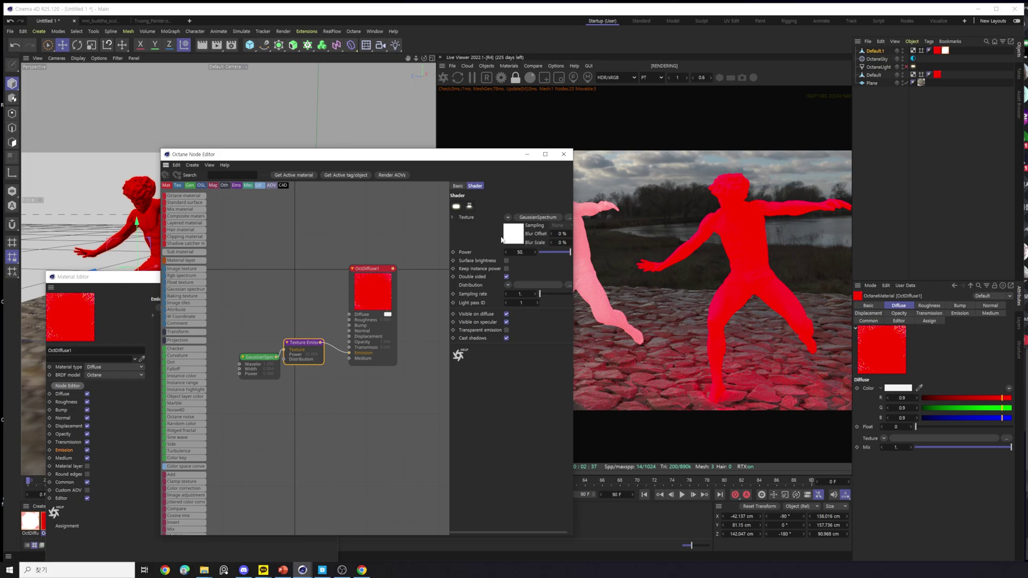
click(563, 154)
click(333, 276)
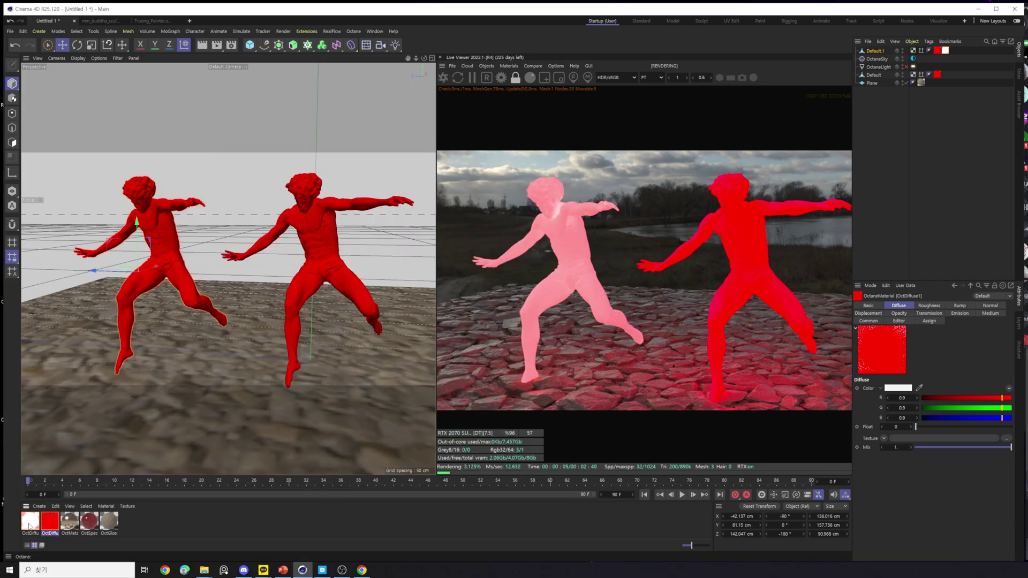
Set the emission power of the OctDiffuse1.1 material to 50.
double_click(29, 527)
drag(202, 364, 312, 364)
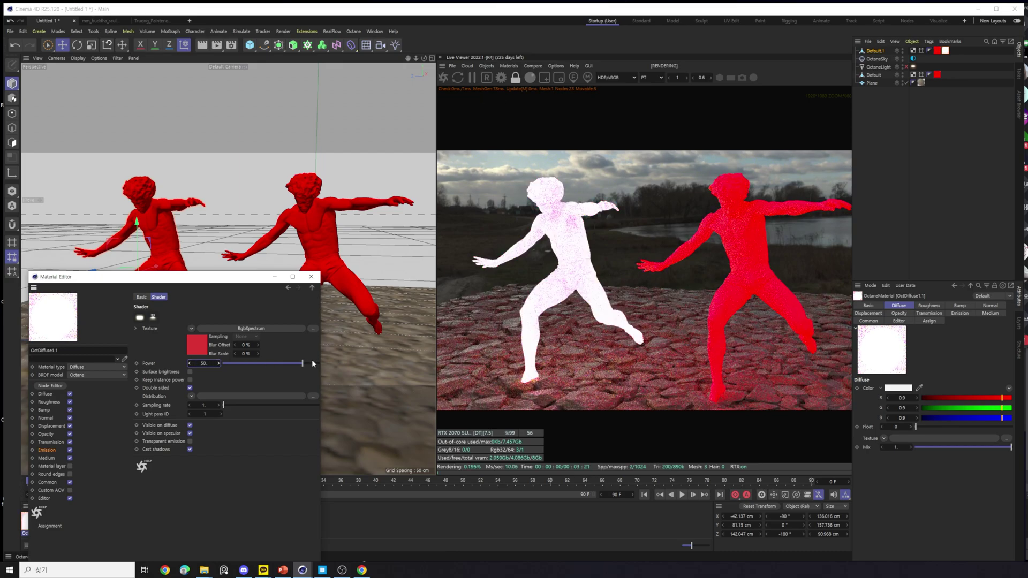
click(311, 277)
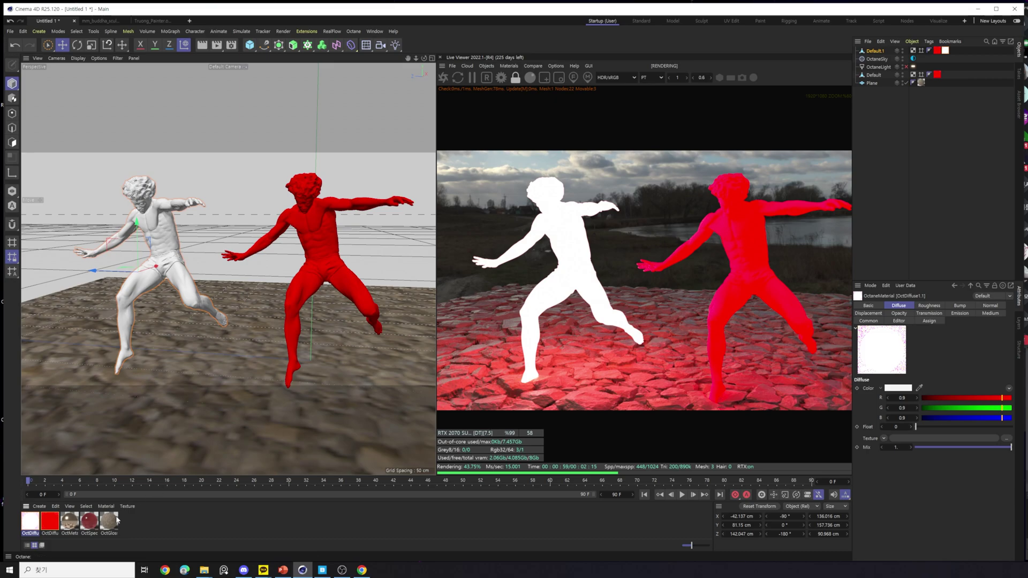
Review the Gaussian spectrum and Texture Emission nodes in OctDiffuse1's node graph, and close its editors.
double_click(54, 521)
click(78, 386)
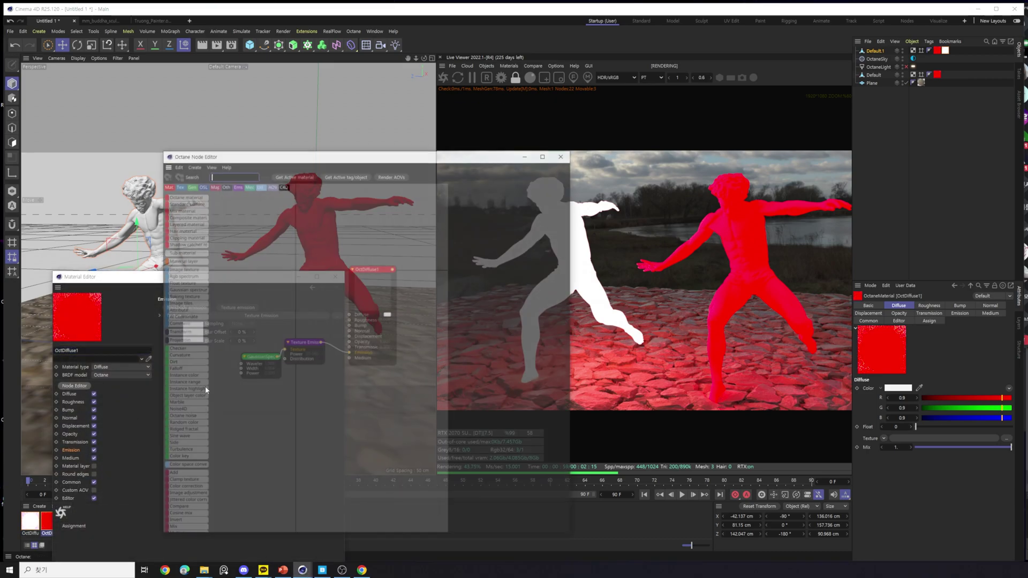
click(369, 296)
drag(299, 342, 306, 339)
click(564, 155)
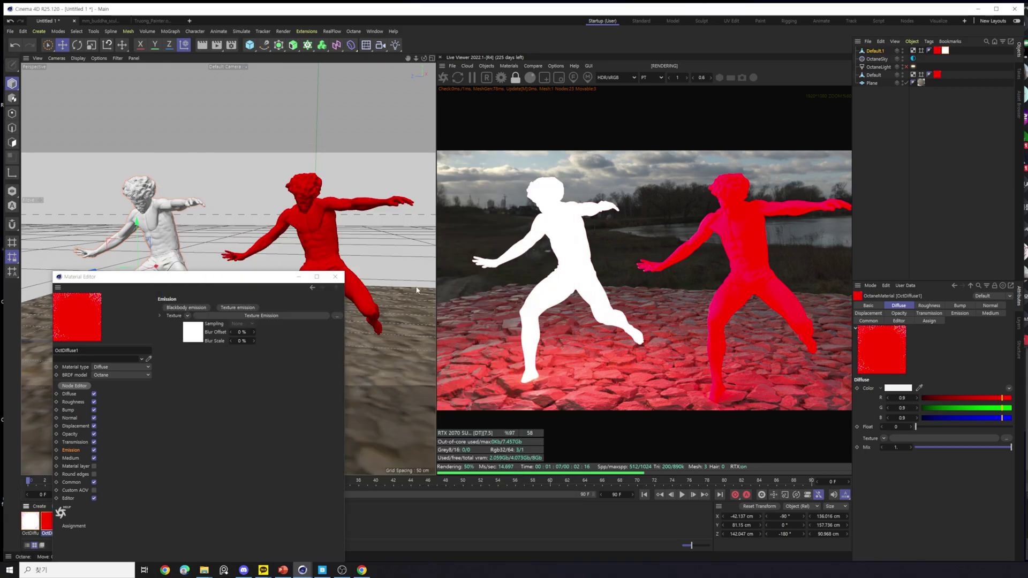
click(335, 277)
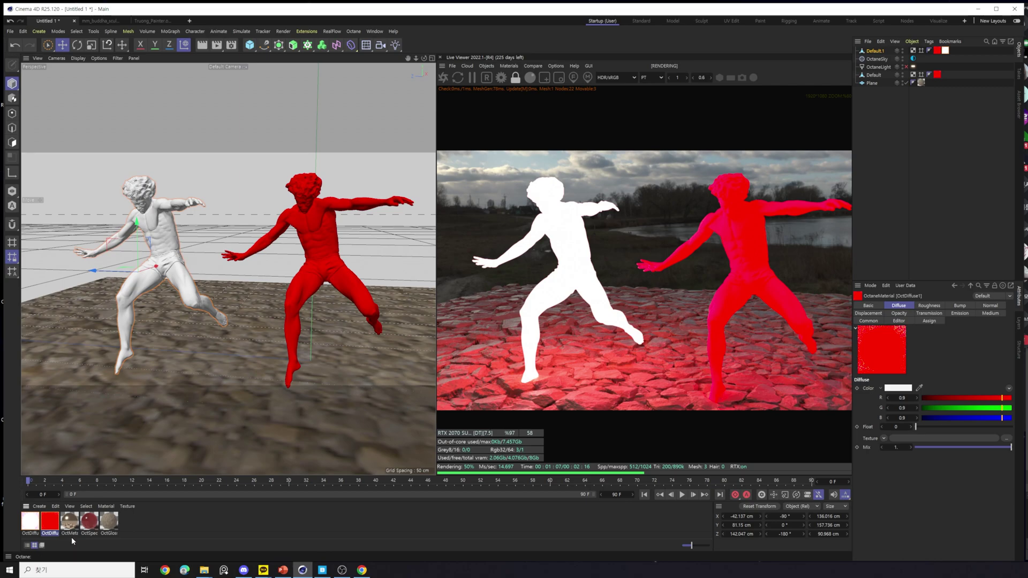
Delete the white statue copy and remove the white and red OctDiffuse materials from the scene.
shift+click(30, 521)
key(Delete)
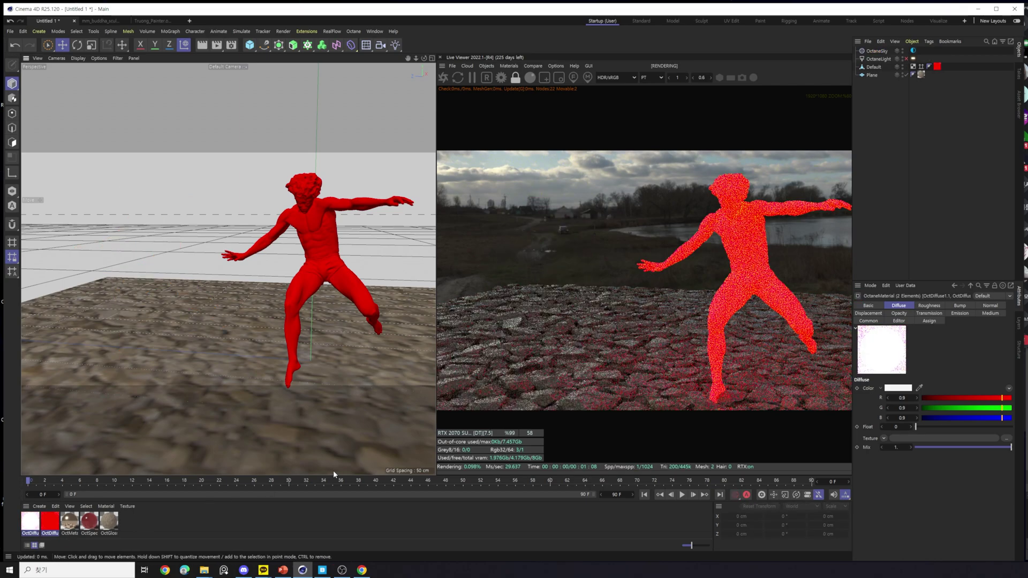
click(338, 273)
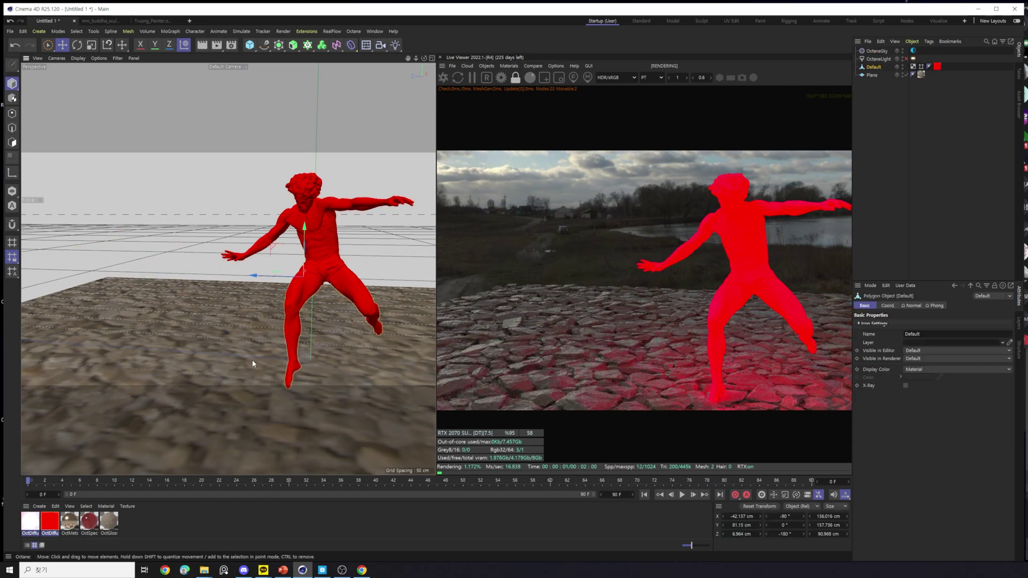
click(33, 523)
shift+click(53, 526)
key(Delete)
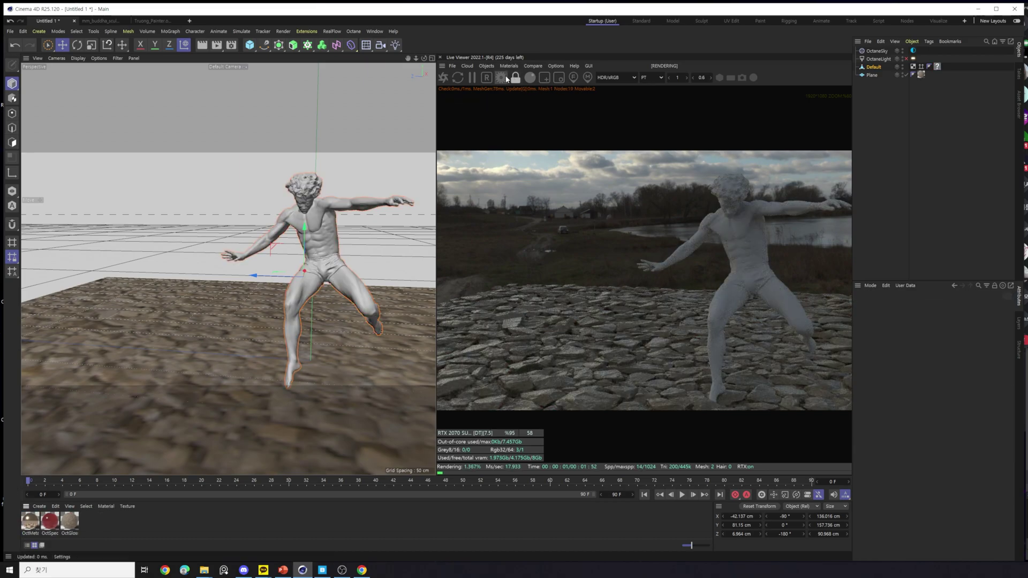
Create an Octane Glossy material and open it in the Octane Node Editor.
click(490, 66)
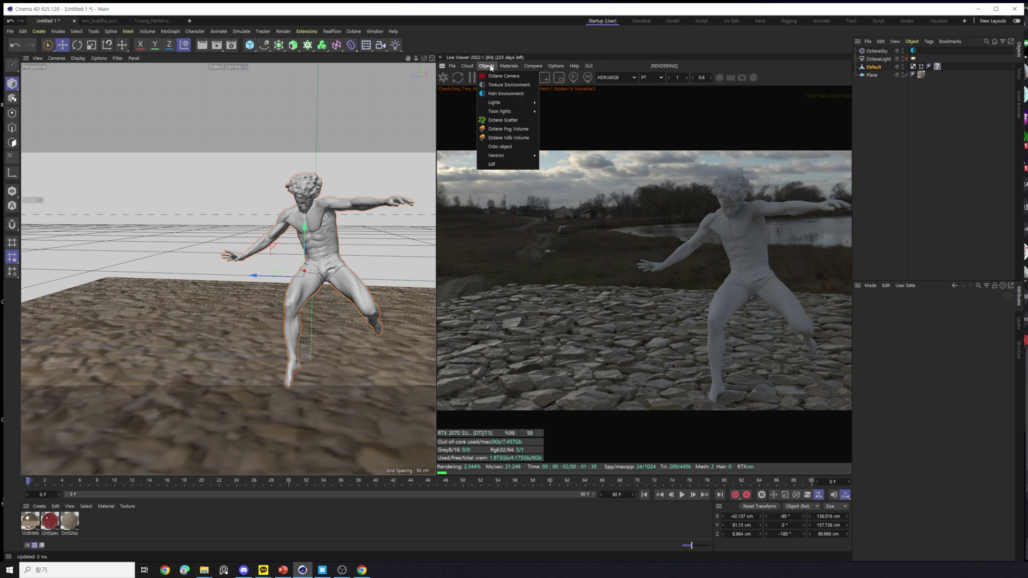
click(204, 569)
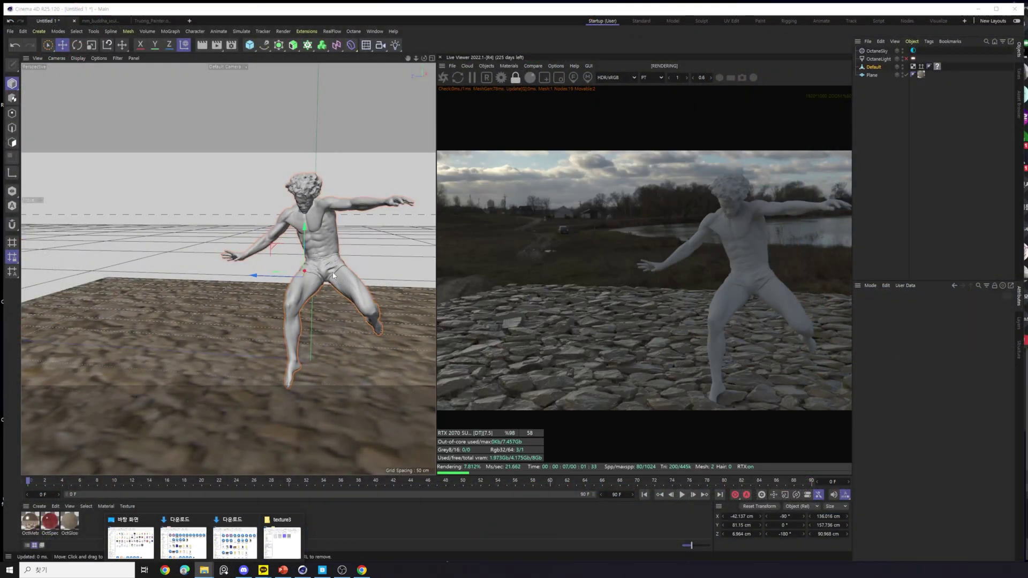
drag(333, 273, 289, 269)
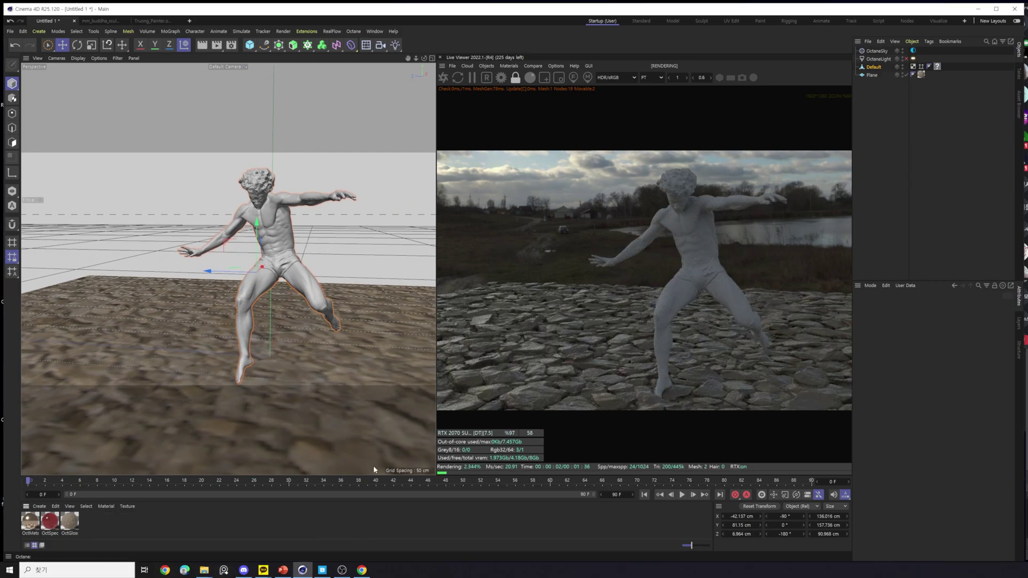
click(512, 65)
mouse_move(522, 105)
click(605, 114)
click(31, 521)
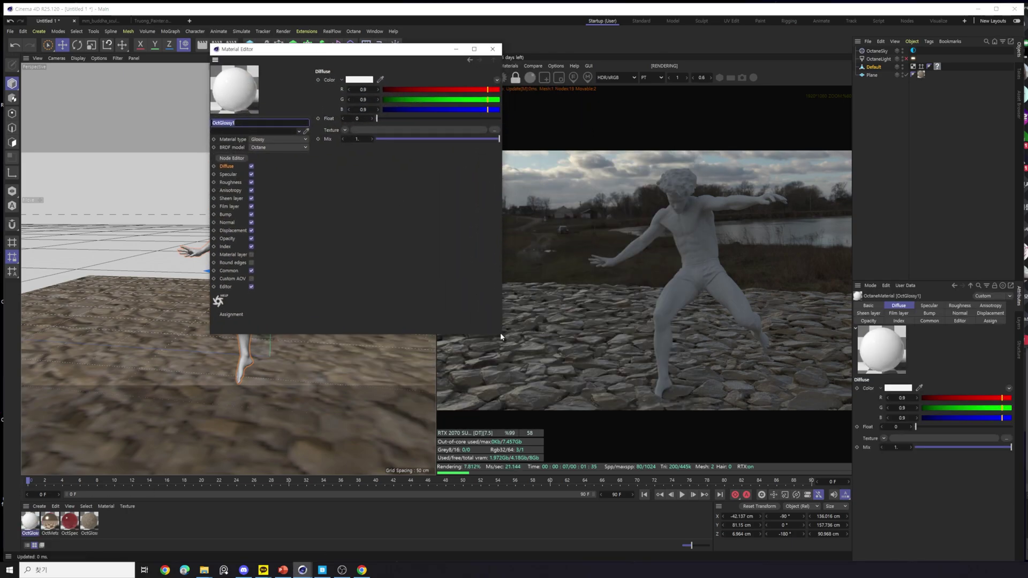
drag(502, 336, 656, 441)
click(231, 158)
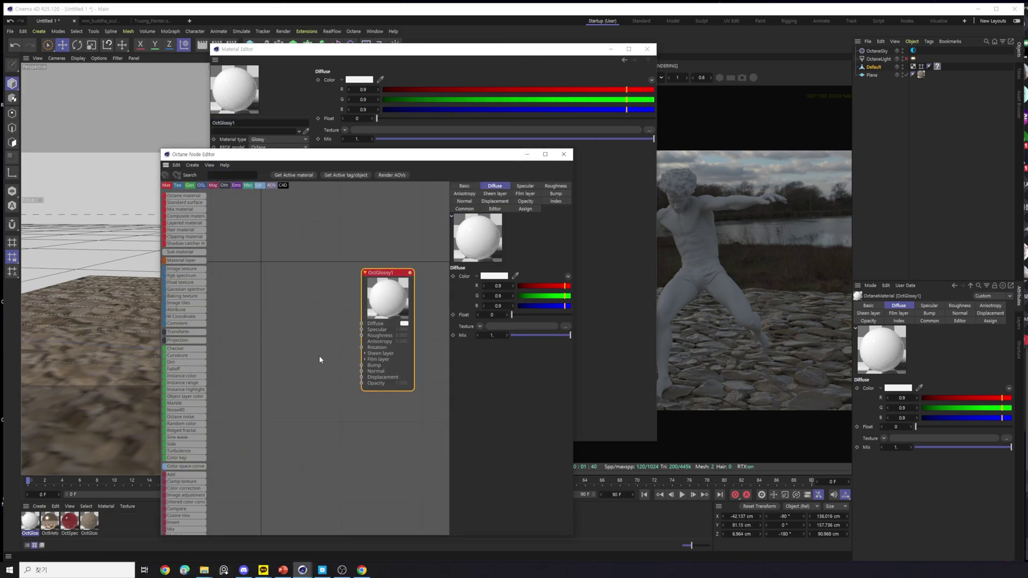
Bring the S02 Bump, Diffuse, Normal and Roughness images from the texture3 folder into the OctGlossy1 node graph.
mouse_move(204, 570)
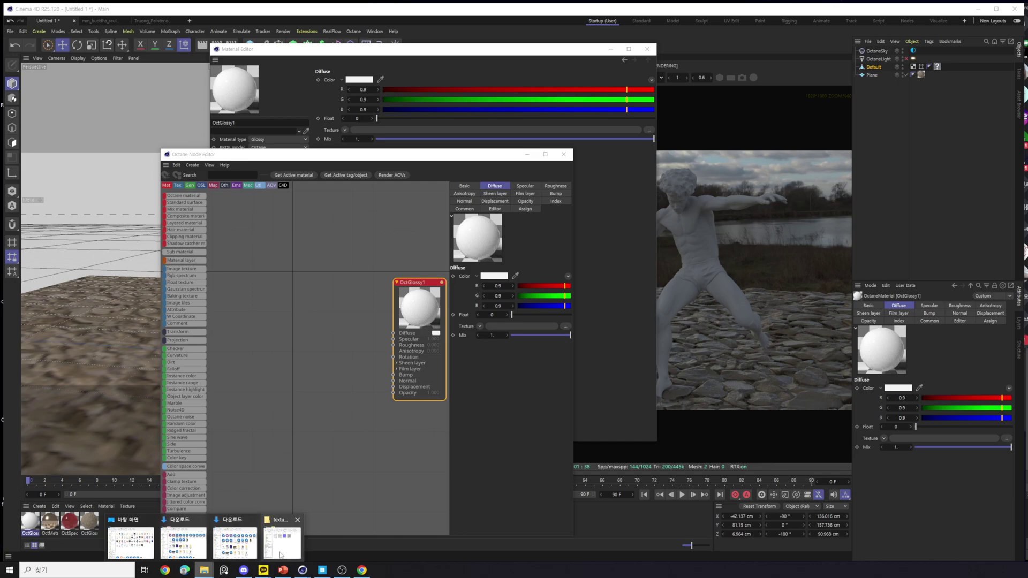
click(250, 538)
drag(622, 145, 862, 150)
drag(880, 321, 792, 217)
drag(940, 301, 329, 292)
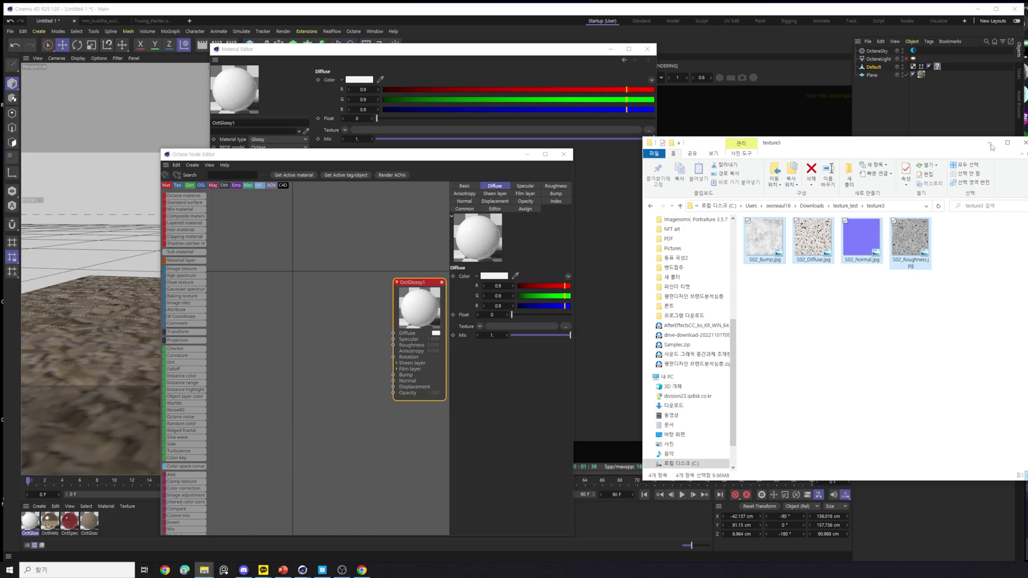
click(355, 272)
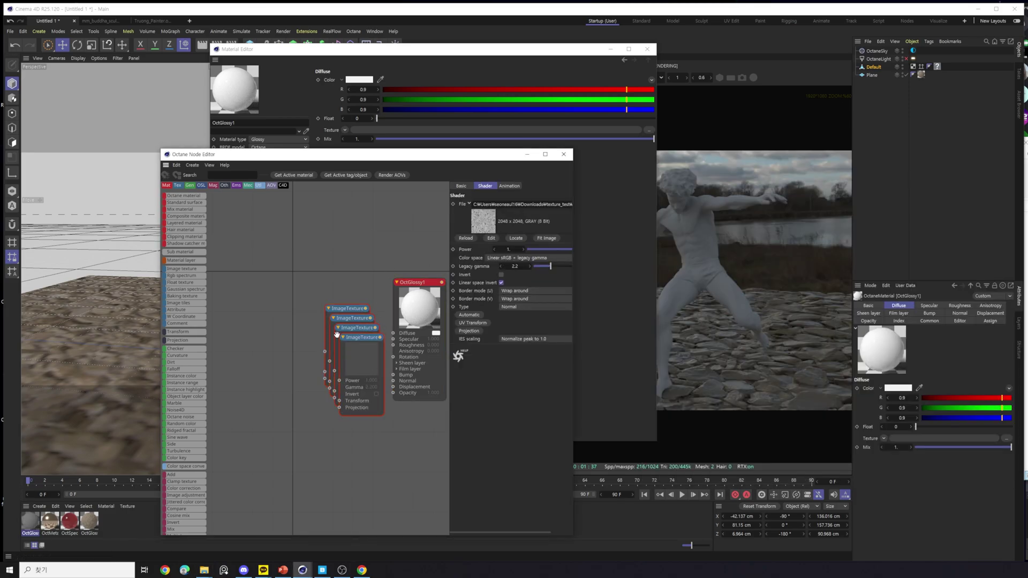
Connect the four image textures to the matching Diffuse, Roughness, Bump and Normal inputs of OctGlossy1, spreading the nodes apart.
drag(348, 351, 281, 354)
drag(358, 325, 311, 390)
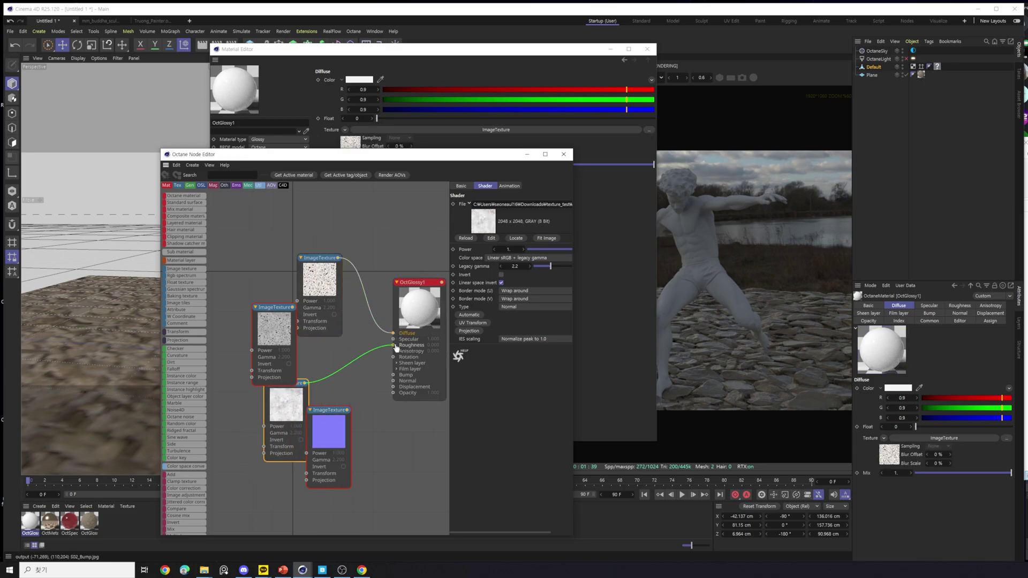
drag(276, 316, 297, 349)
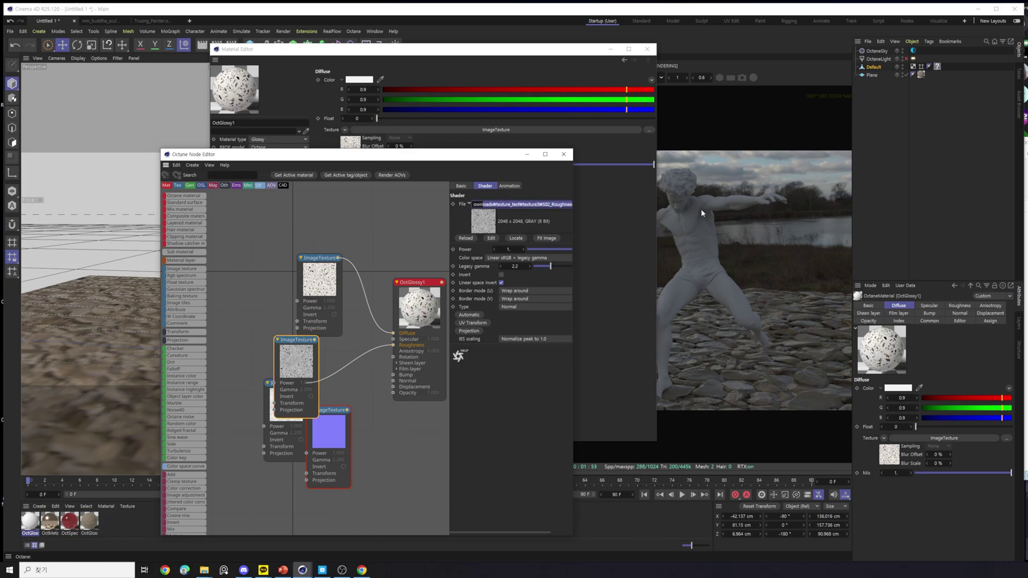
click(315, 342)
drag(288, 401, 395, 375)
drag(333, 436, 312, 430)
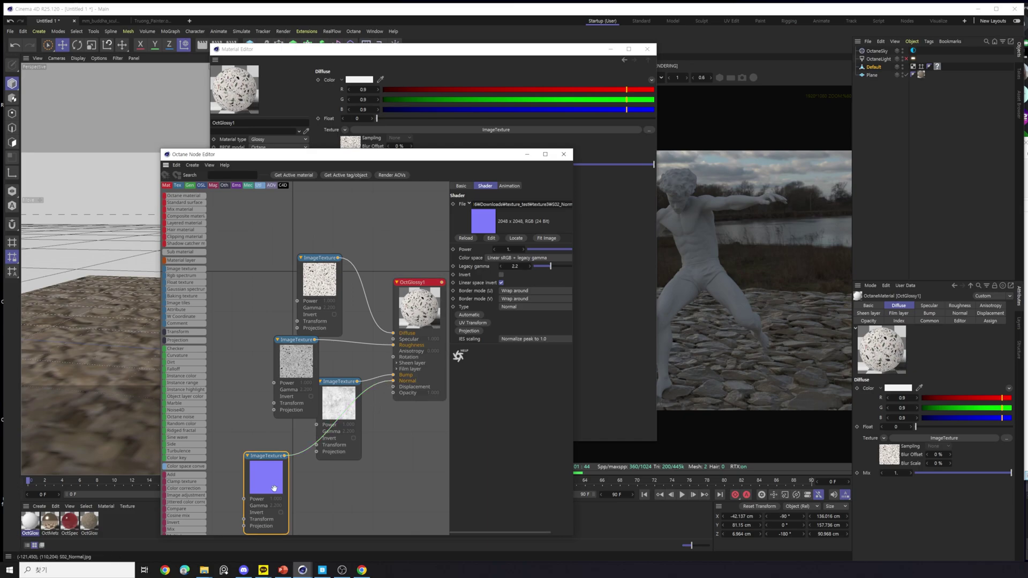
drag(274, 488, 290, 467)
Close the node and material editors and apply the OctGlossy1 terrazzo material to the statue.
click(564, 154)
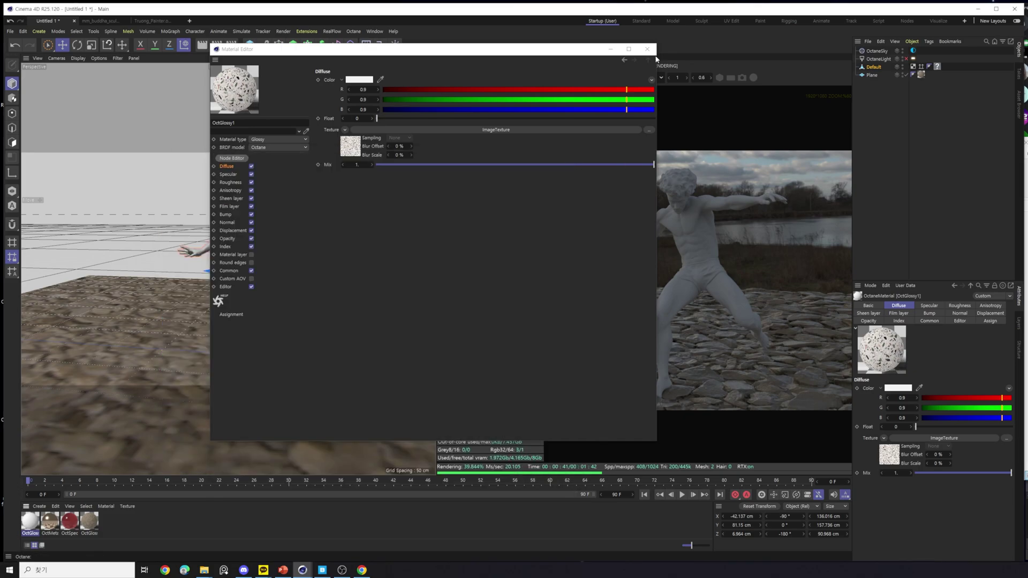
click(647, 49)
double_click(34, 529)
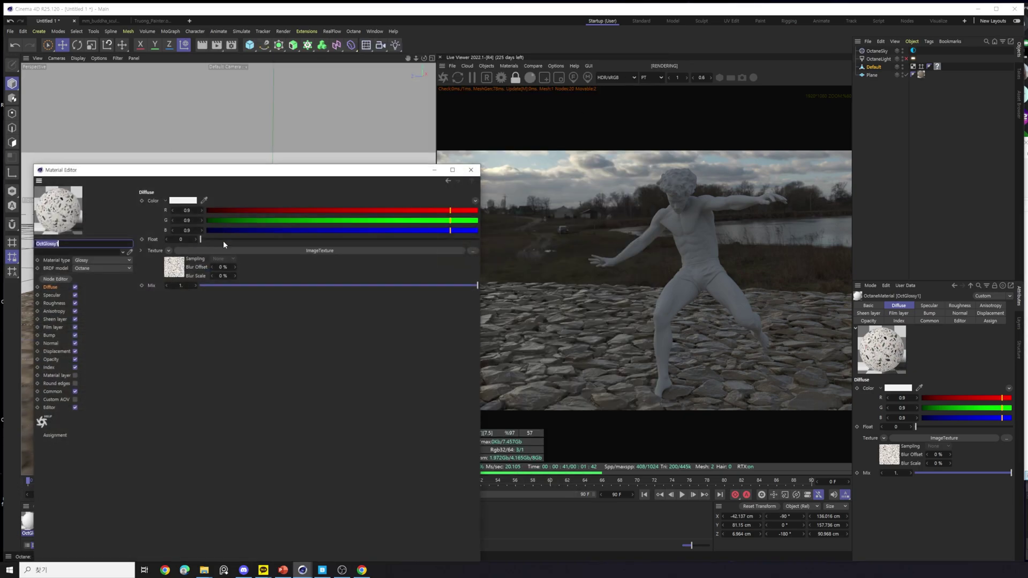
drag(468, 162, 643, 161)
click(643, 161)
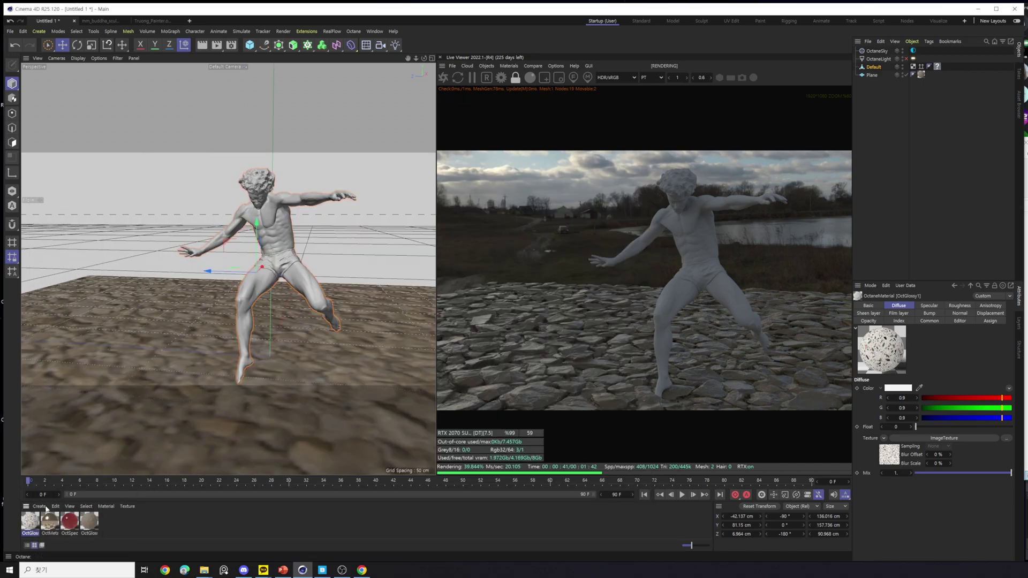
drag(298, 256, 308, 290)
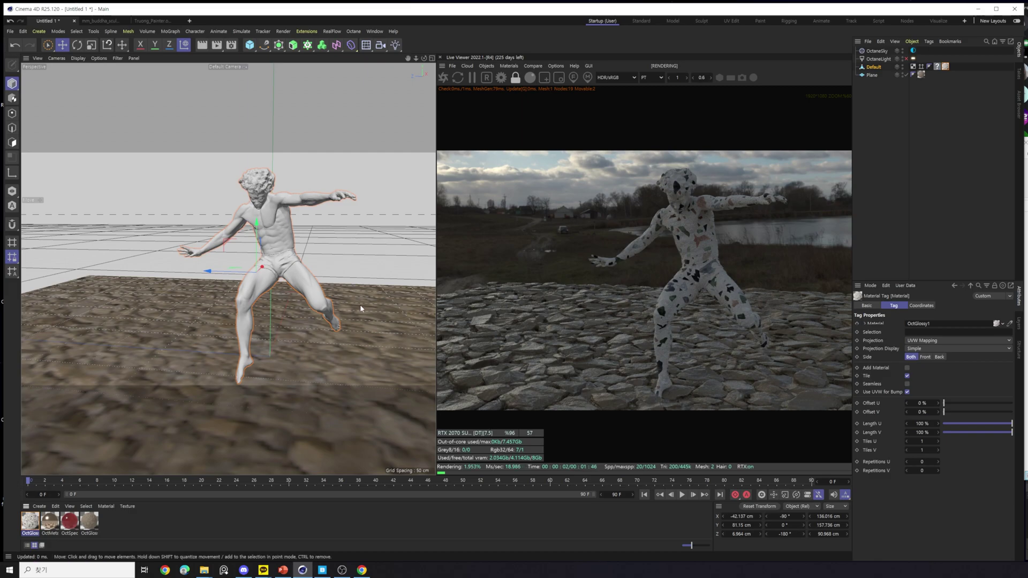
Examine the terrazzo texture on the statue's torso and arms up close and from different angles.
scroll(290, 242, up, 5)
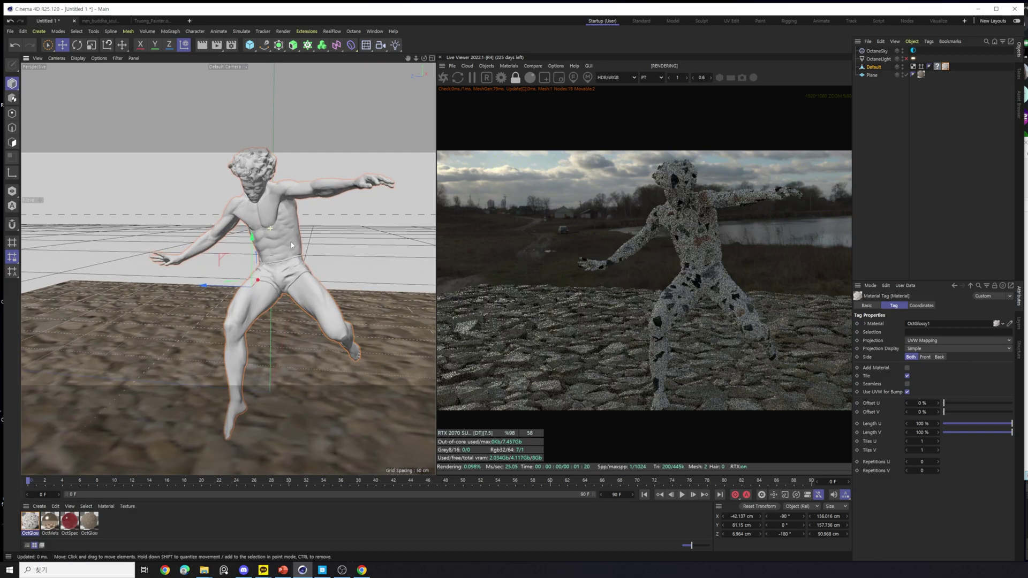
alt+drag(264, 276, 257, 271)
scroll(262, 266, up, 3)
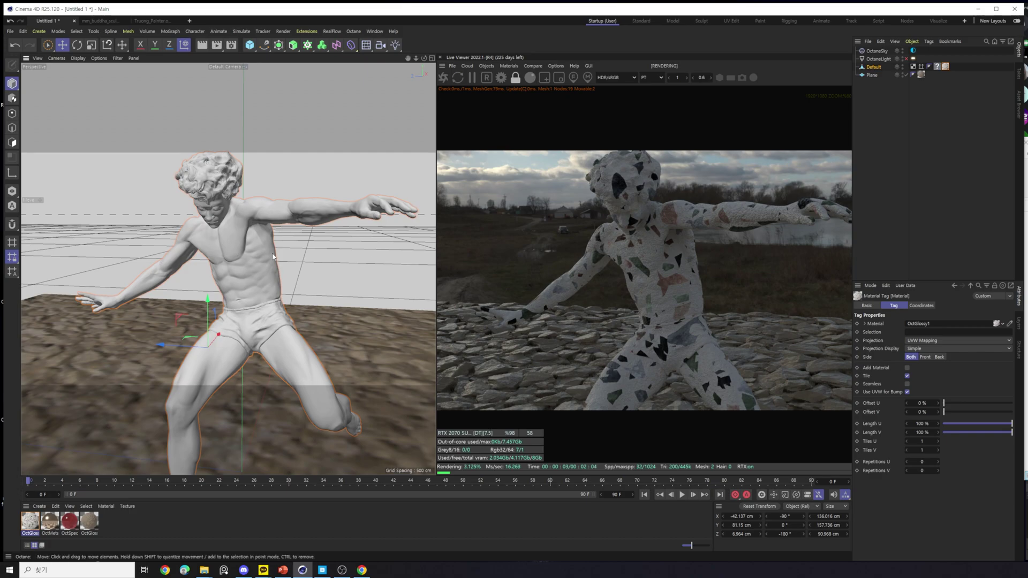
scroll(268, 267, up, 5)
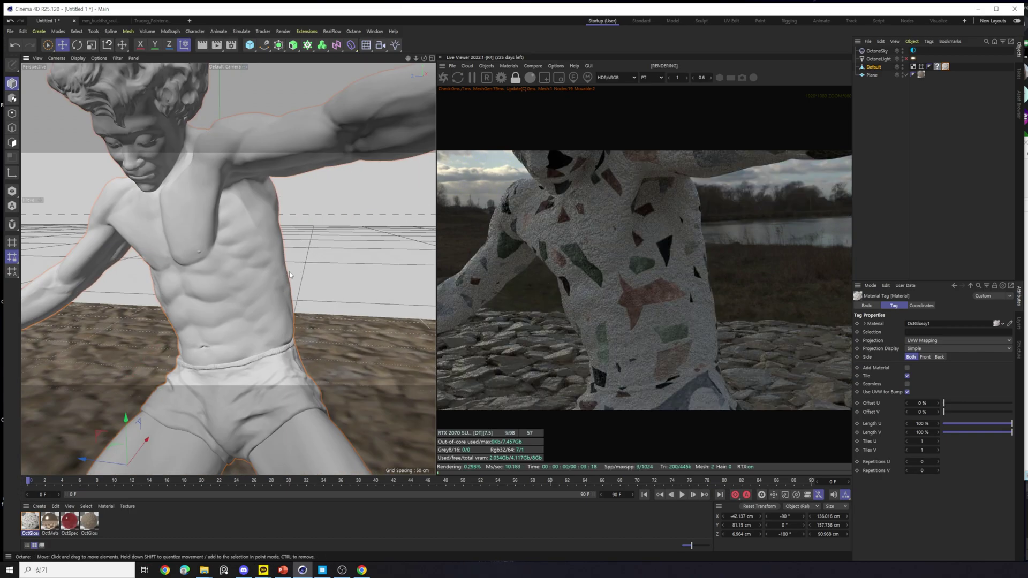
scroll(222, 309, up, 1)
scroll(222, 309, down, 6)
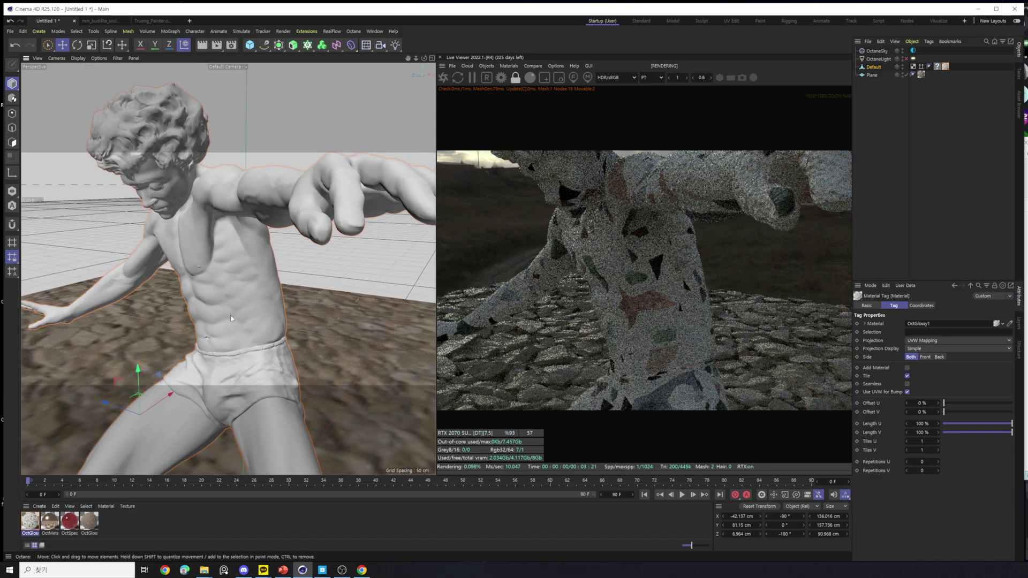
alt+drag(239, 302, 302, 283)
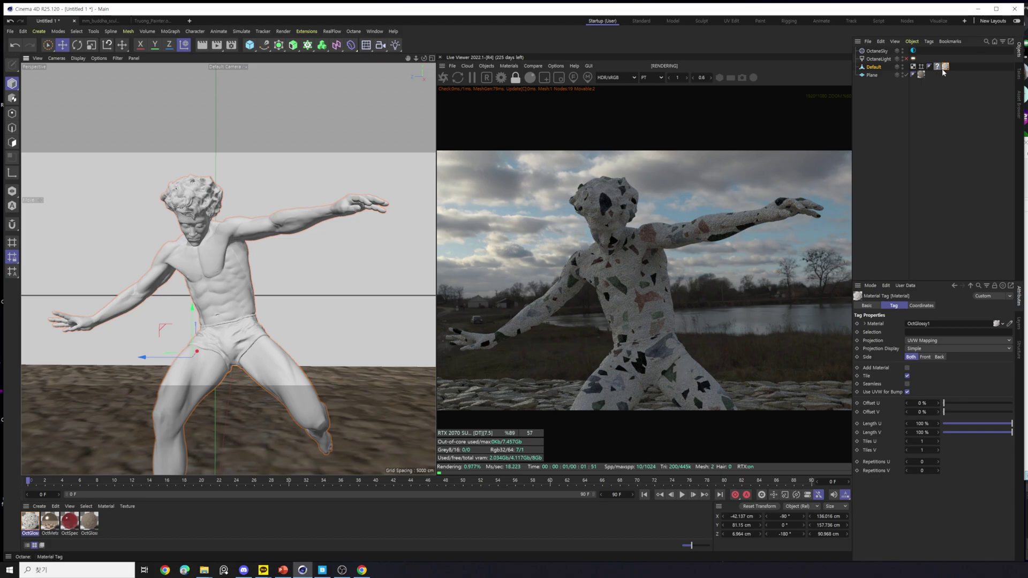
Remove the statue's leftover missing-material tag and rename the statue object 조각상.
double_click(873, 67)
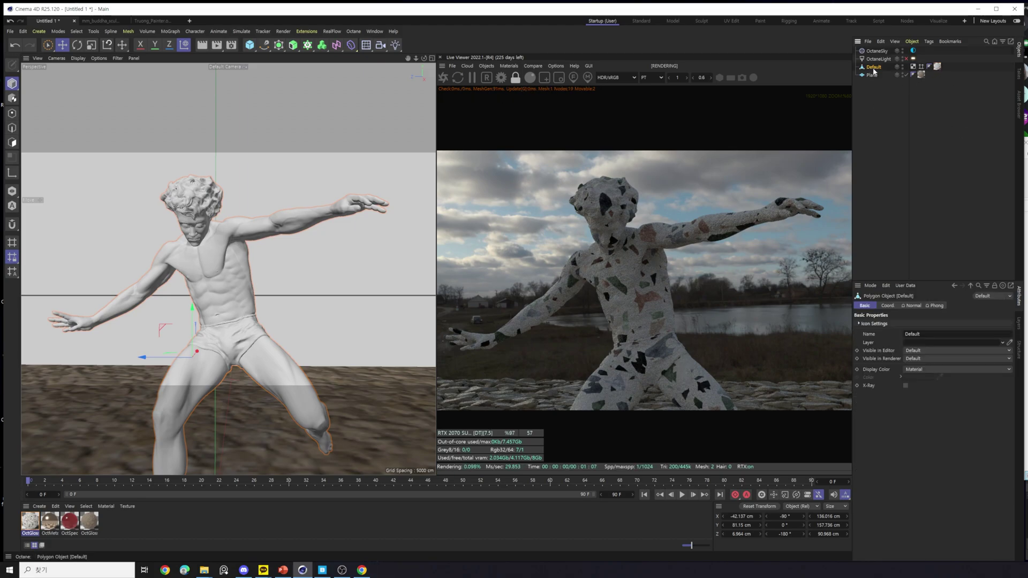
text(c)
key(BackSpace)
text(조각상)
key(Return)
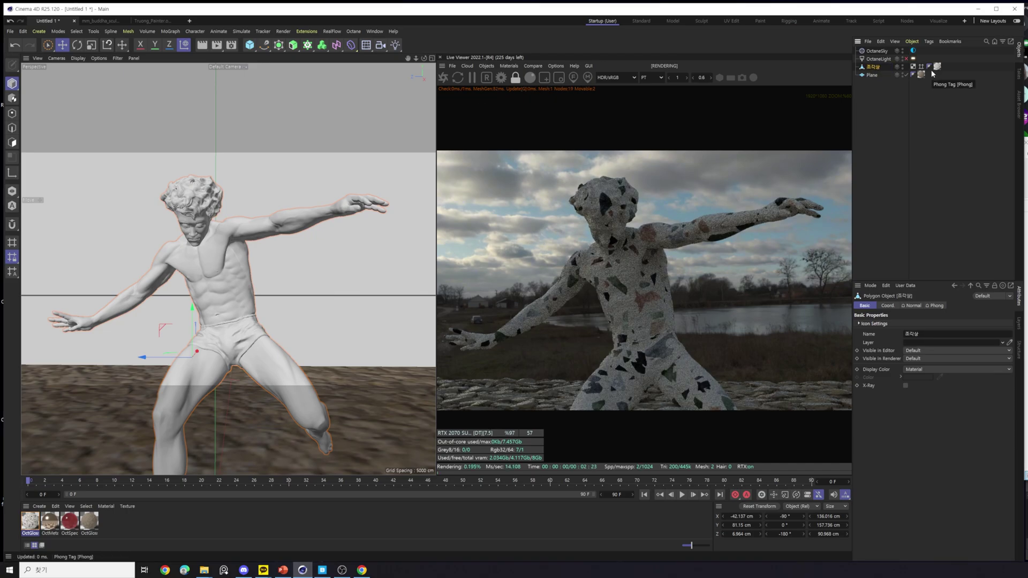
Set Length U and Length V of the statue's OctGlossy1 material tag to 50 %, keeping UVW Mapping.
click(937, 66)
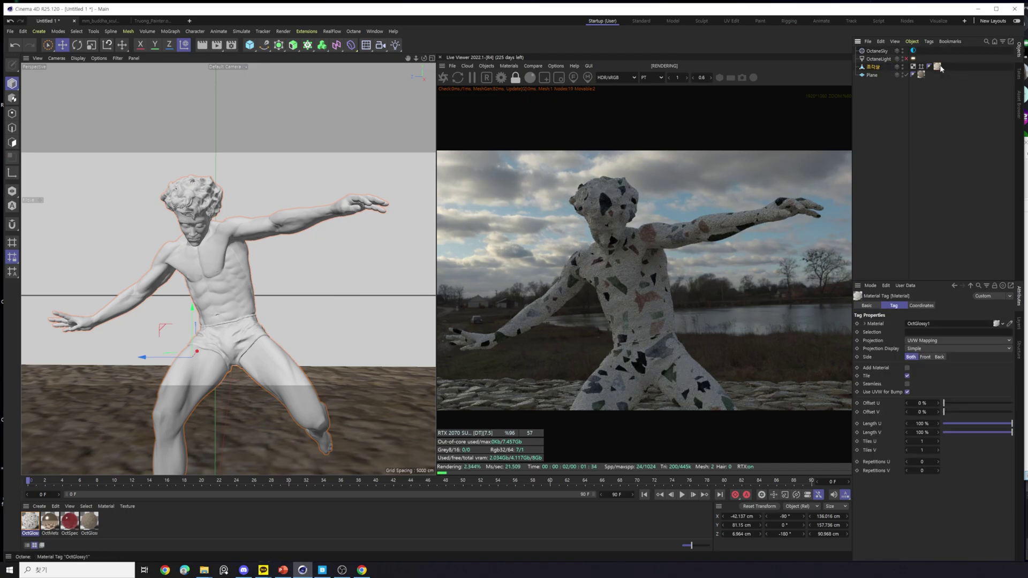
click(946, 341)
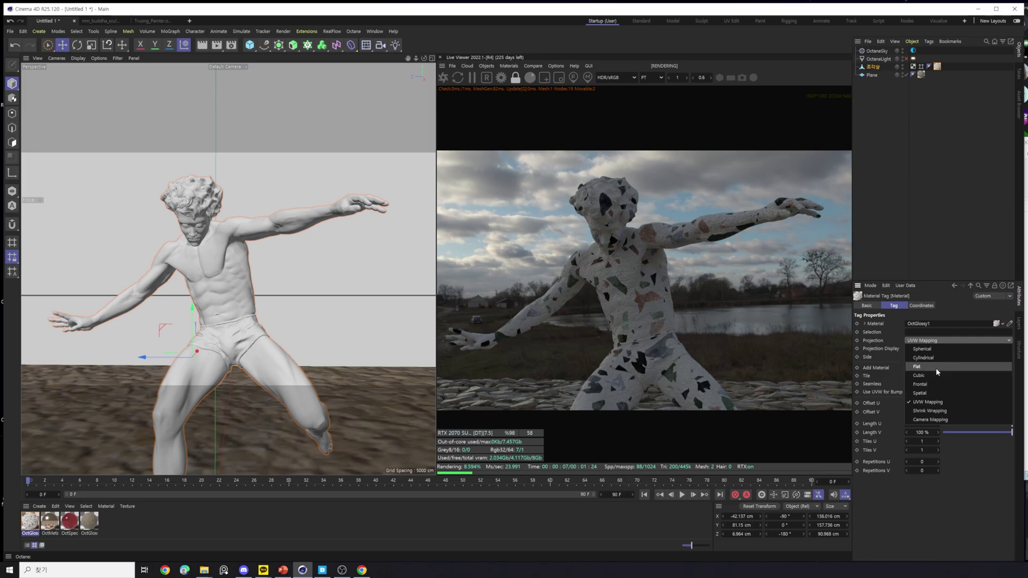
click(948, 339)
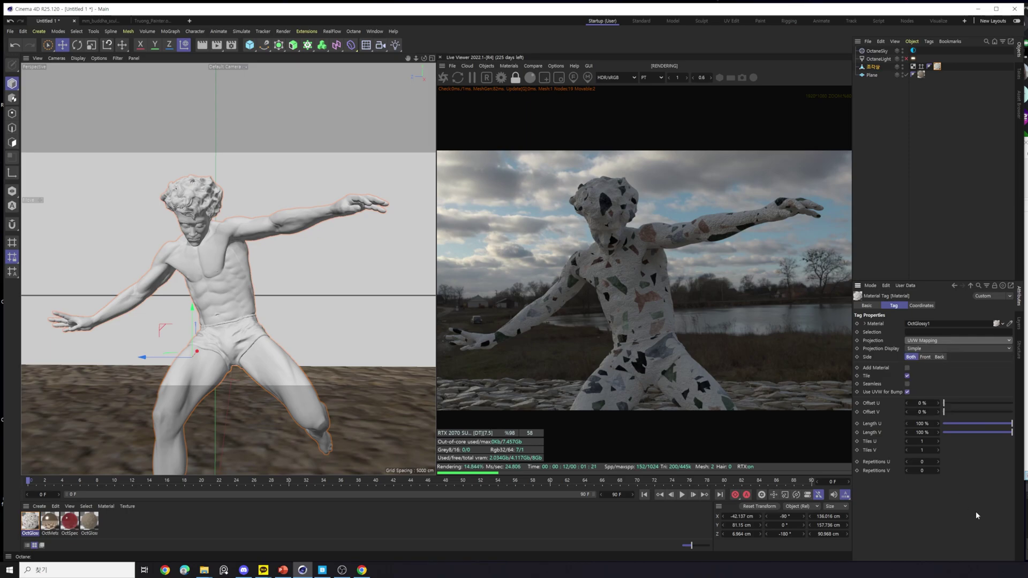
click(920, 424)
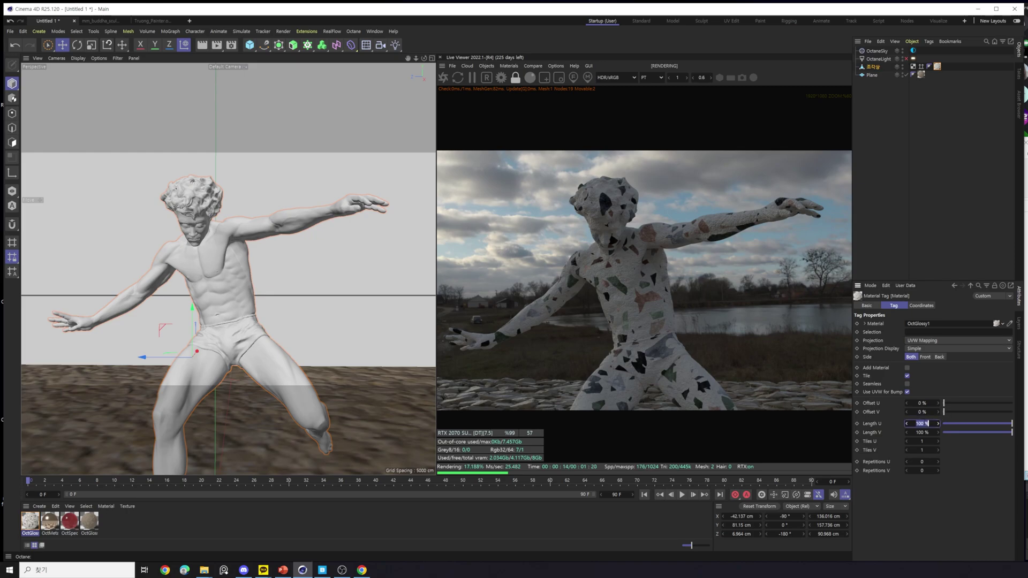
text(50)
key(Return)
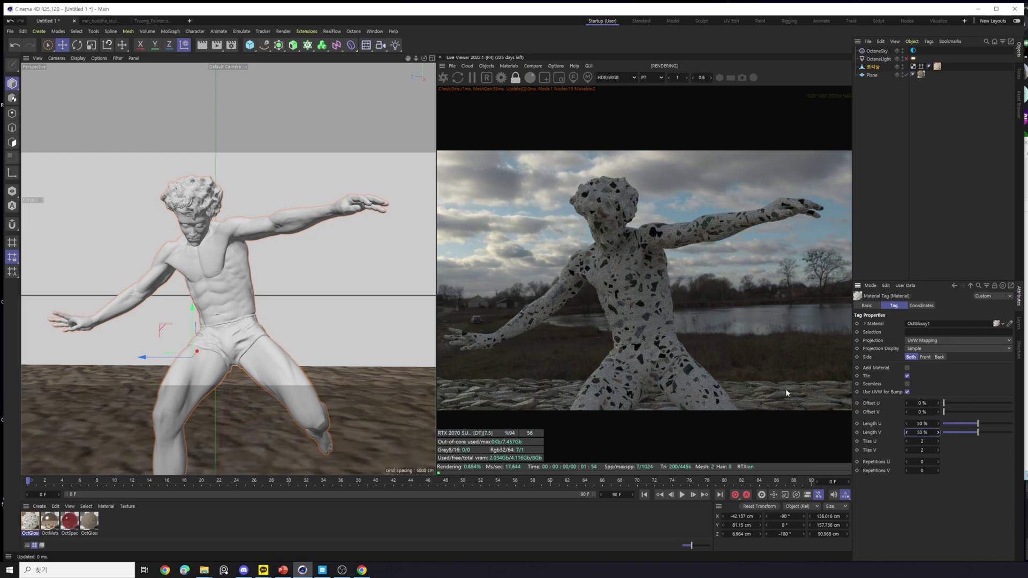
Set the material tag's Length U and Length V to 200 %, try shifting its offsets, and reset Offset U and V to 0 %.
alt+middle_drag(227, 336, 248, 320)
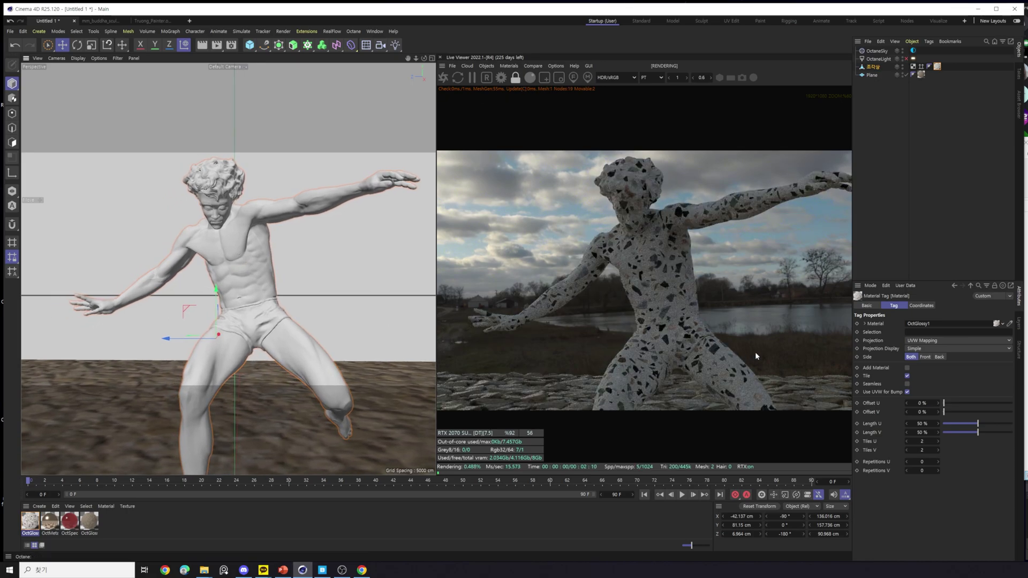
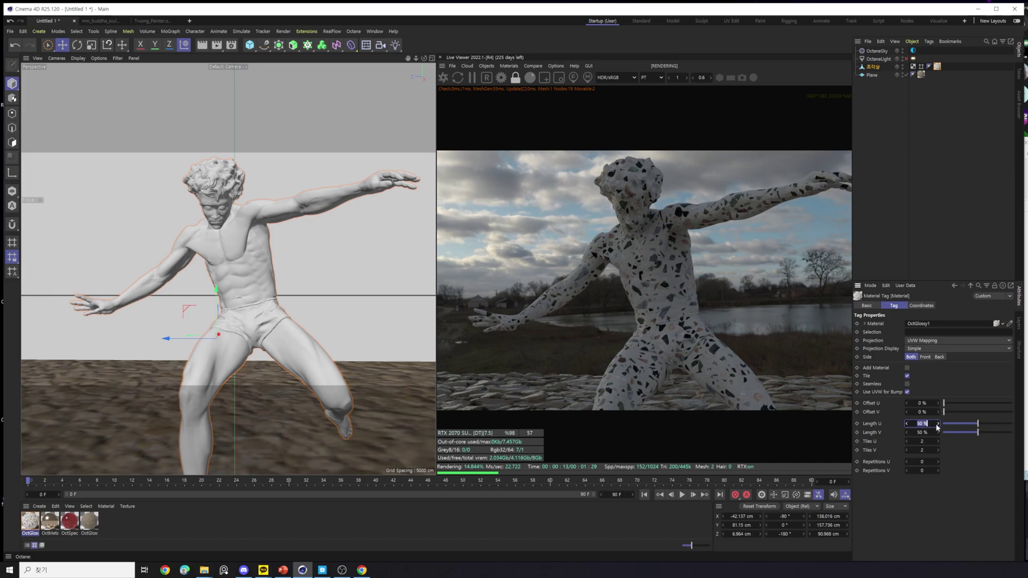
key(Return)
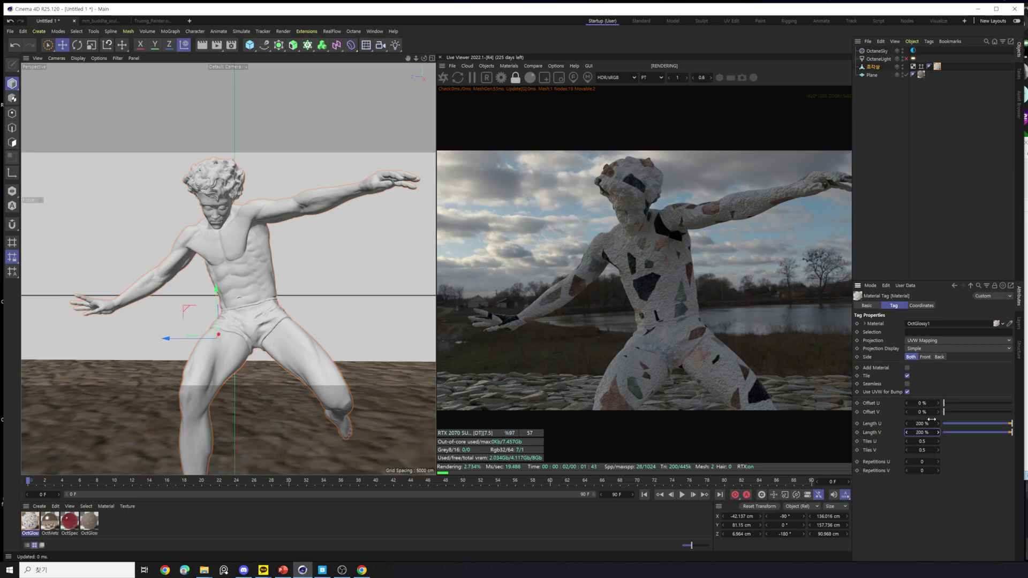
mouse_move(951, 407)
mouse_down()
mouse_move(986, 415)
mouse_move(962, 415)
mouse_up()
double_click(921, 403)
text(0)
key(Tab)
text(0)
key(Return)
Add a Sphere primitive and move it beside the statue, to about 89 cm on Y and 170 cm on Z.
click(936, 341)
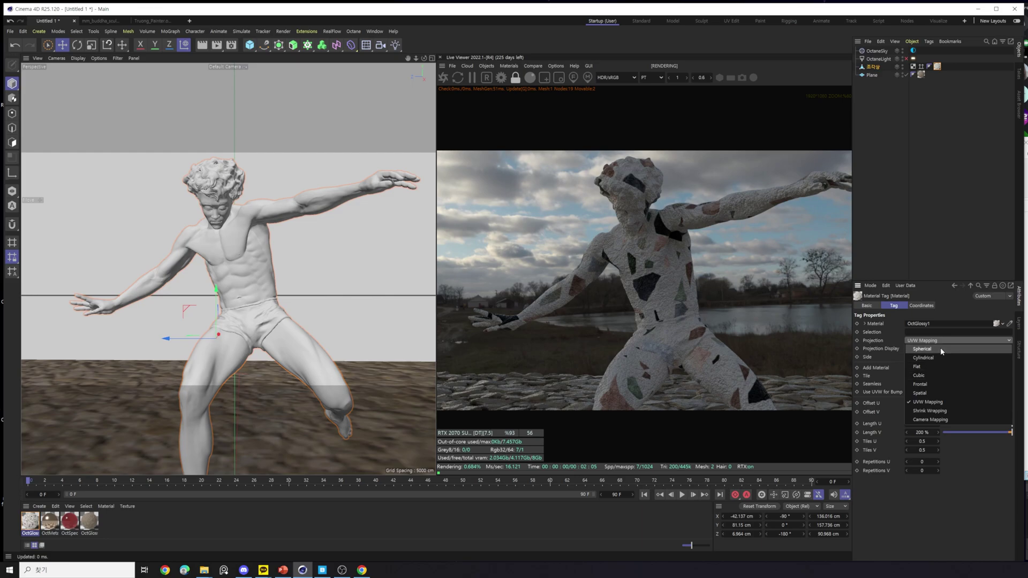
key(Escape)
click(254, 49)
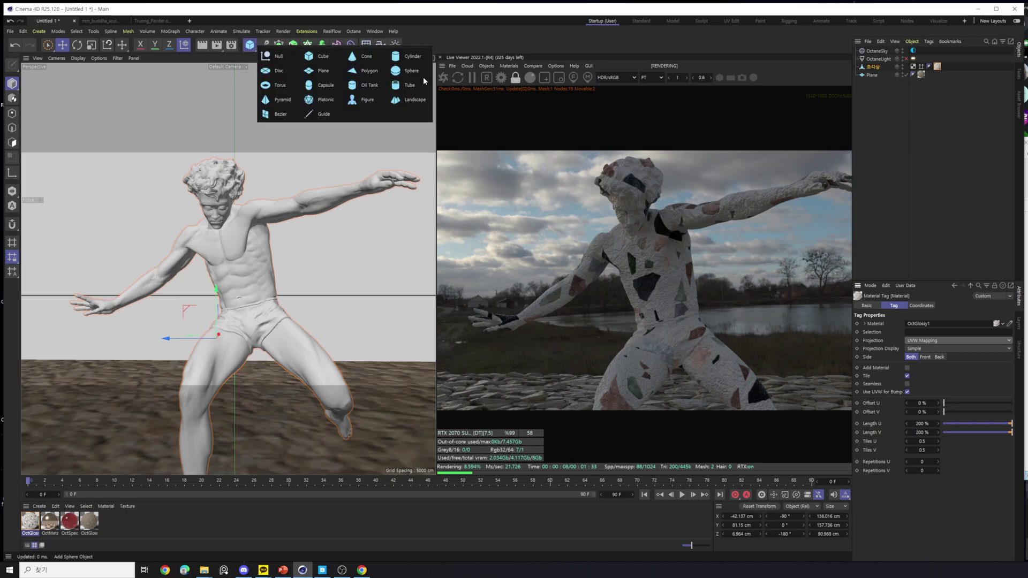
click(387, 110)
scroll(238, 391, down, 5)
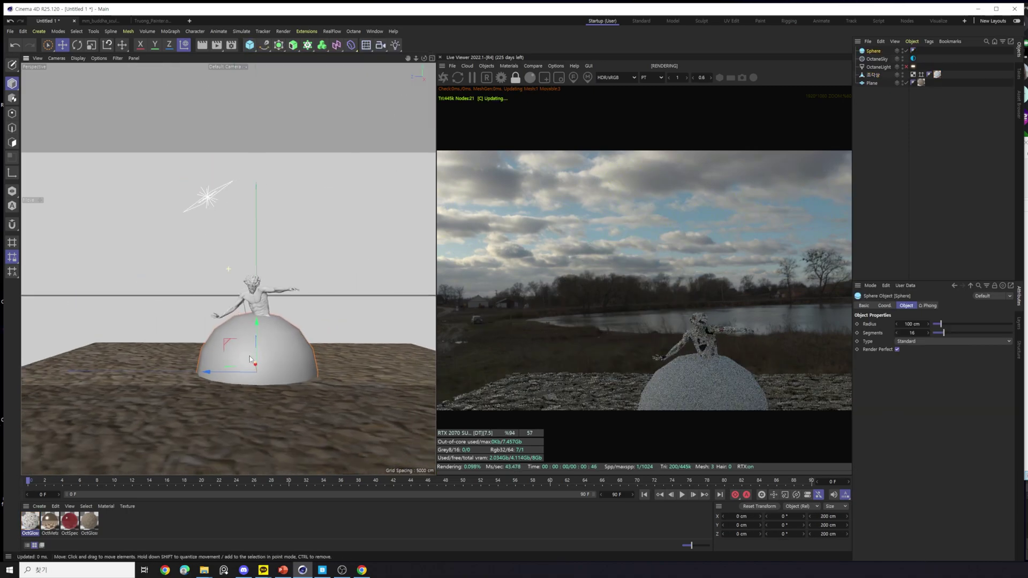
drag(258, 336, 257, 282)
drag(239, 319, 138, 320)
scroll(138, 316, up, 4)
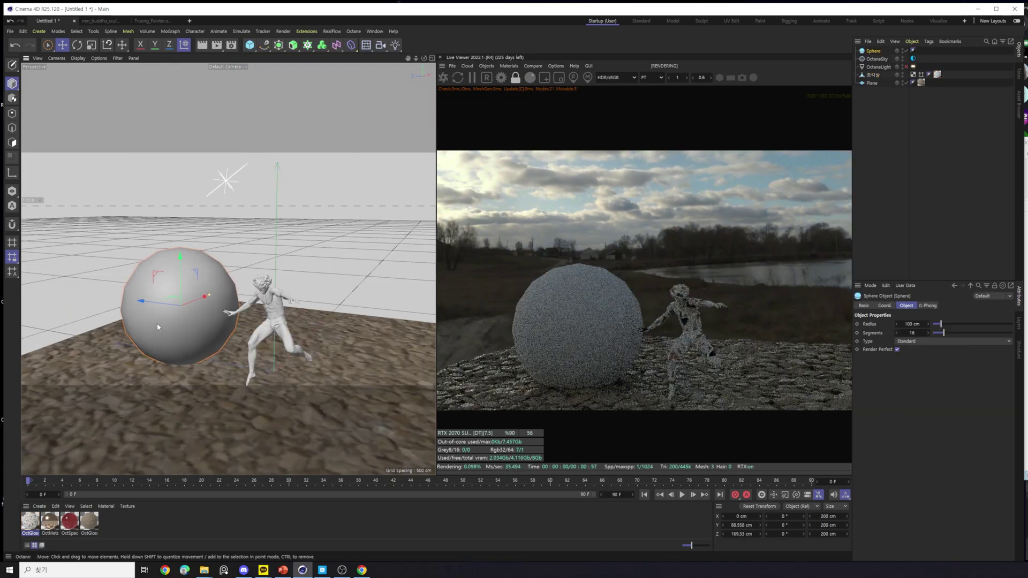
Set the sphere's segments to 48, keeping the Standard type.
click(920, 341)
click(917, 332)
double_click(916, 333)
text(48)
key(Return)
Apply the terrazzo material OctGlossy1 to the sphere and frame the sphere from above.
scroll(214, 321, down, 2)
drag(30, 520, 225, 230)
scroll(230, 328, down, 4)
scroll(225, 229, up, 2)
scroll(225, 230, up, 2)
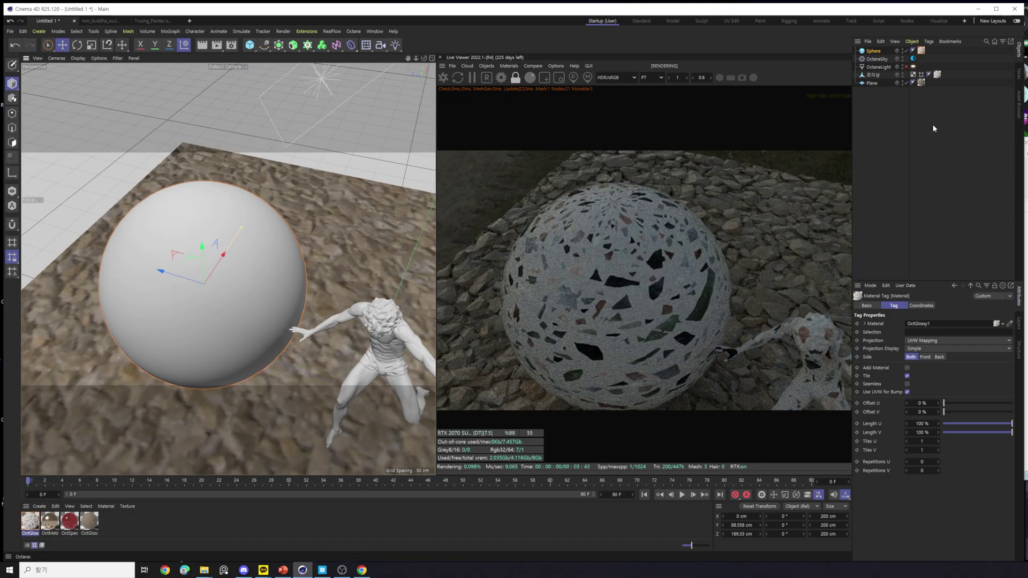
Examine the terrazzo texture around the sphere's top pole and display mesh lines over the shaded viewport.
scroll(230, 214, up, 5)
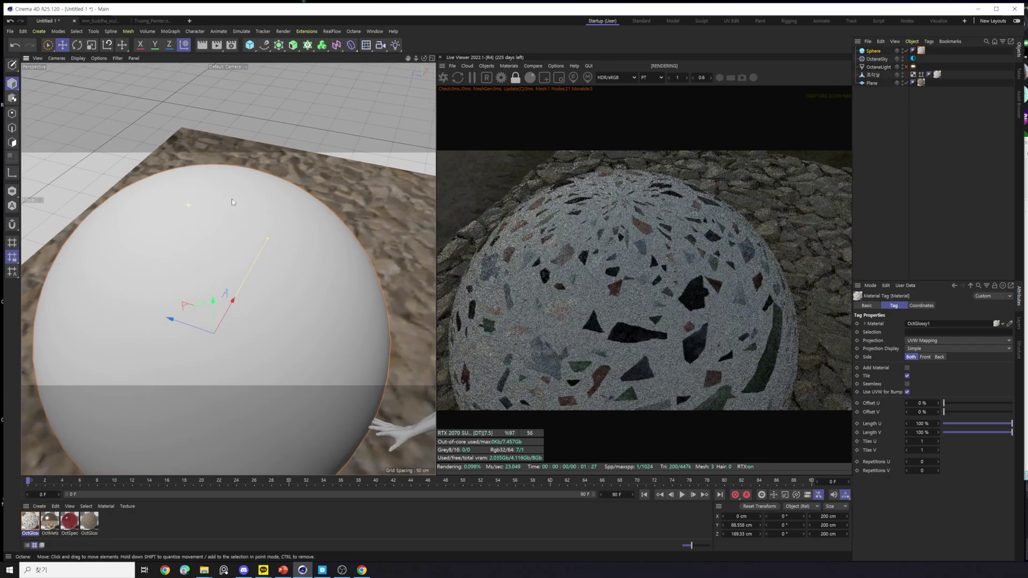
alt+drag(243, 188, 271, 299)
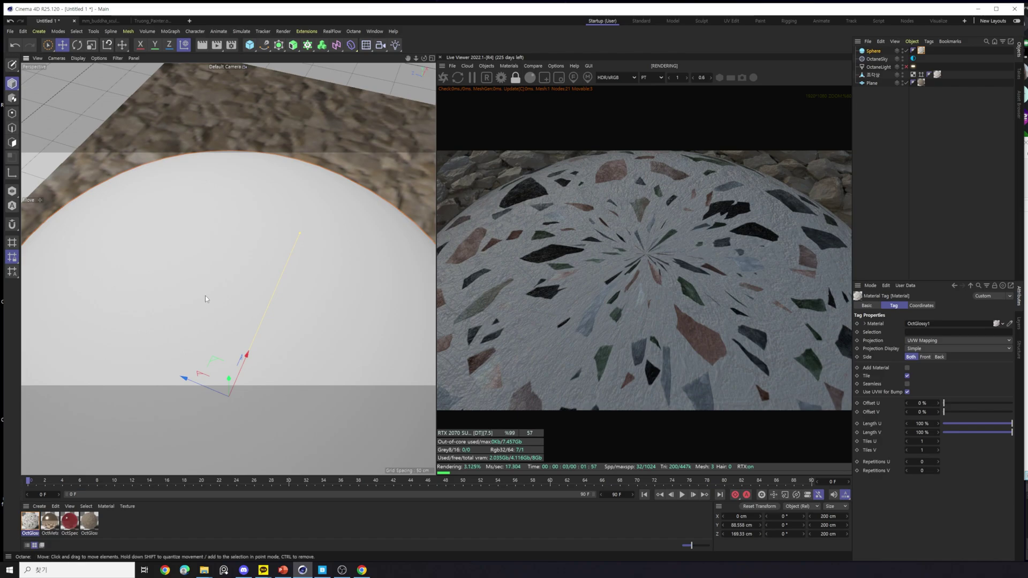
scroll(214, 294, down, 8)
scroll(224, 292, up, 10)
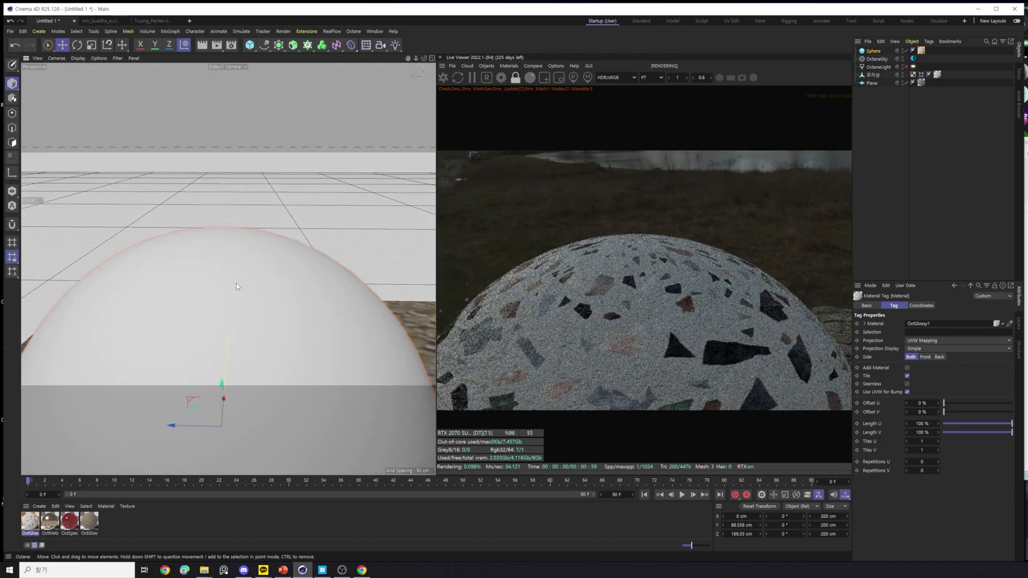
scroll(240, 313, down, 2)
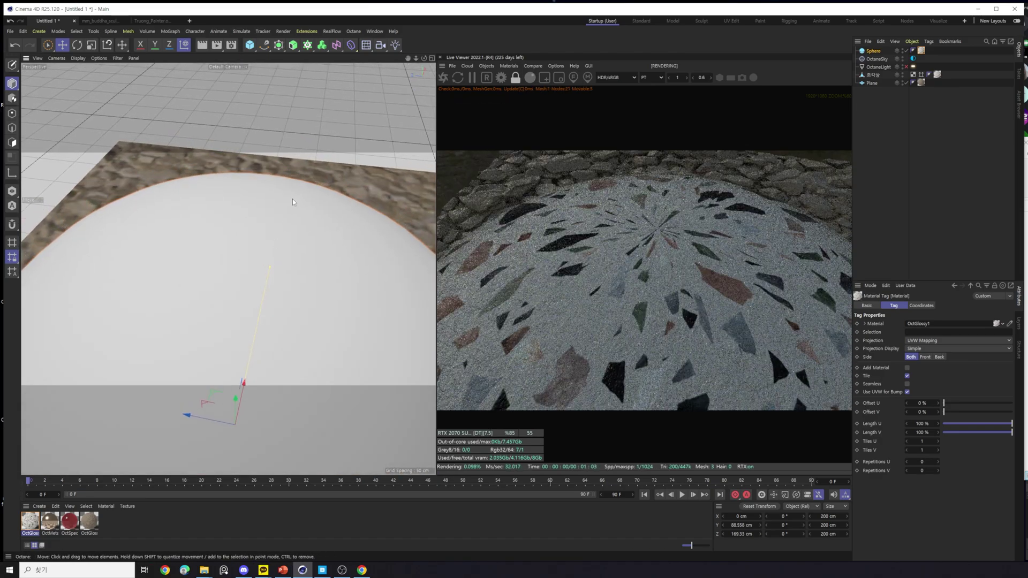
click(78, 59)
click(102, 79)
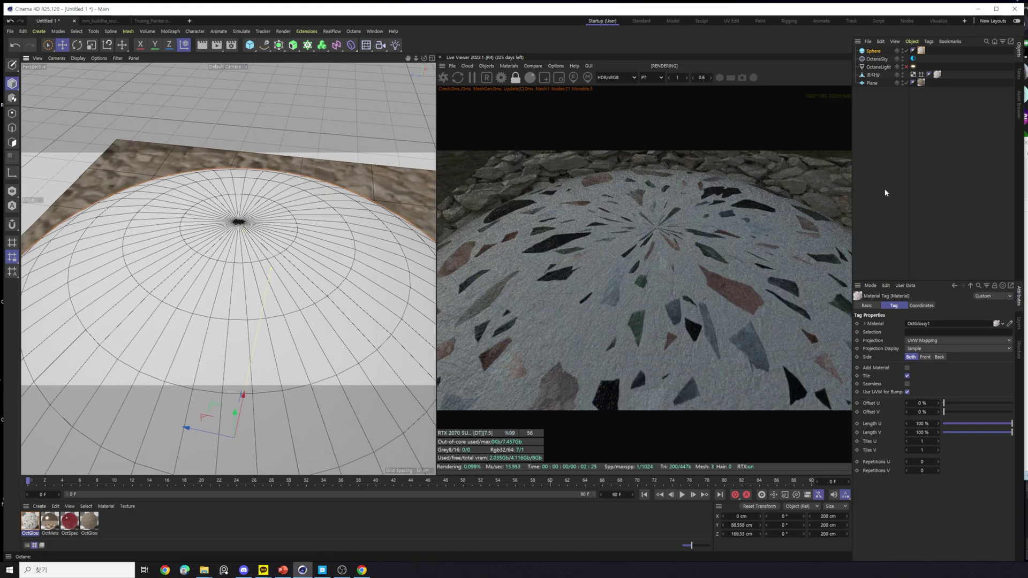
Set the projection of the sphere's material tag to Spherical and raise the sphere to about 139 cm on Y.
click(952, 341)
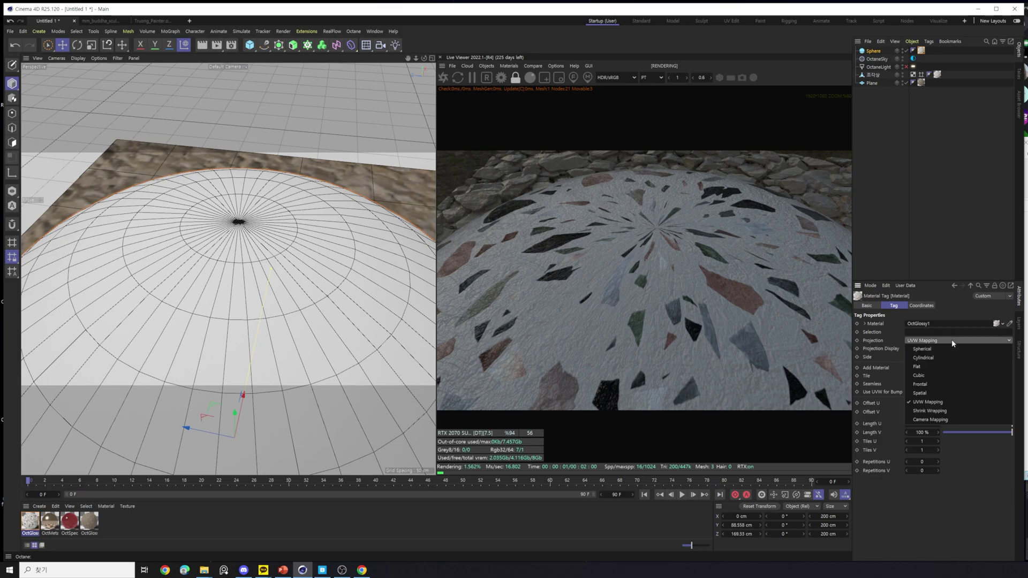
click(953, 353)
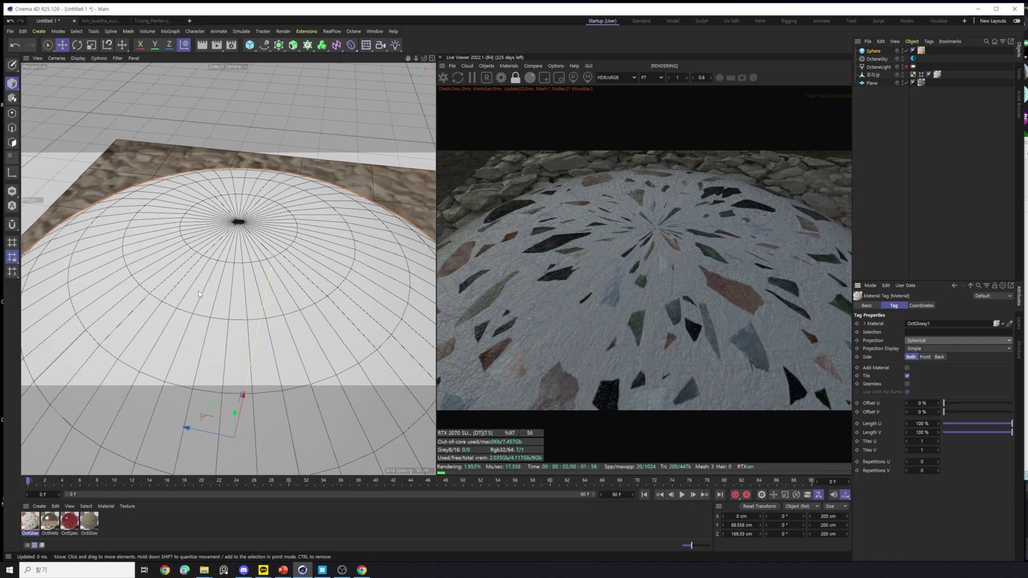
scroll(198, 297, down, 5)
scroll(222, 312, down, 2)
alt+drag(220, 322, 206, 230)
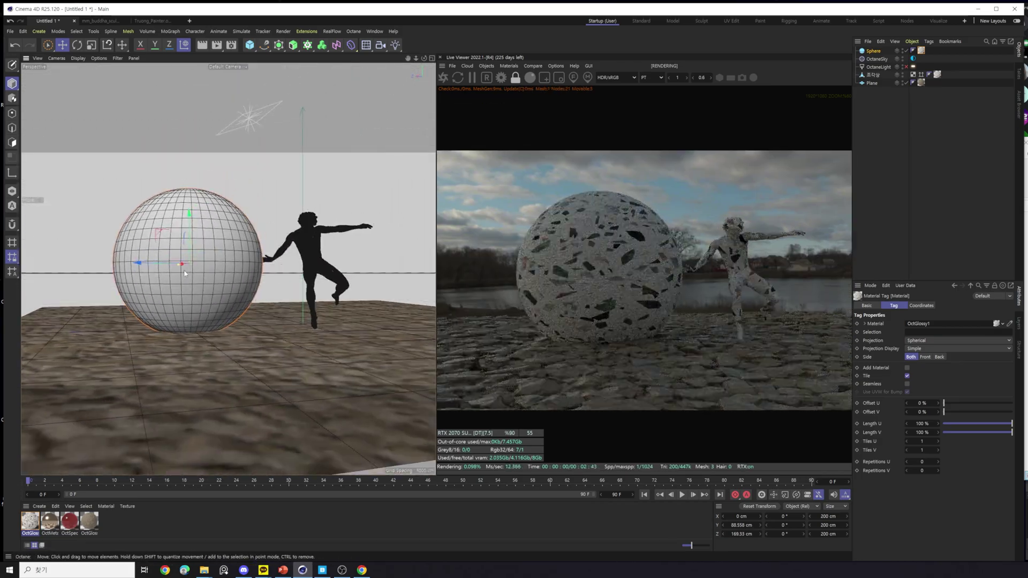
scroll(192, 270, up, 2)
alt+middle_drag(206, 230, 233, 303)
alt+drag(233, 304, 288, 322)
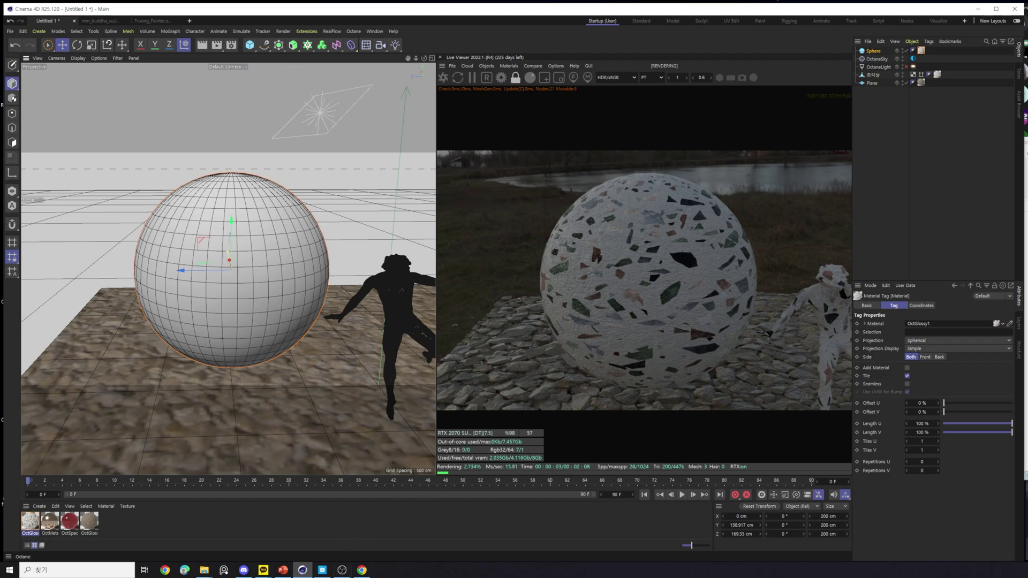
Switch to the Chrome browser and search Google in a new tab for 세계지도, showing image results.
click(362, 570)
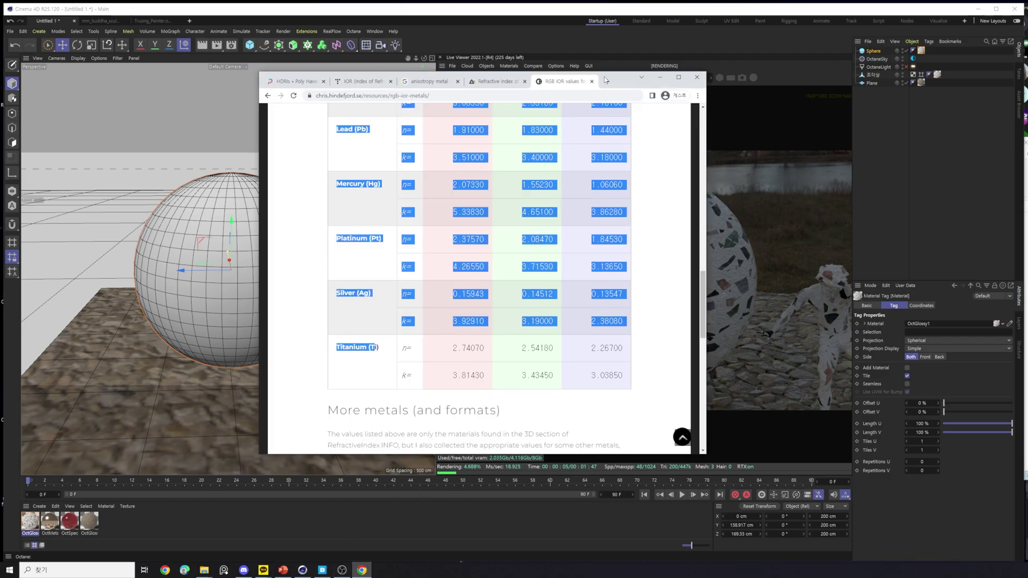
click(606, 81)
text(ㅈ)
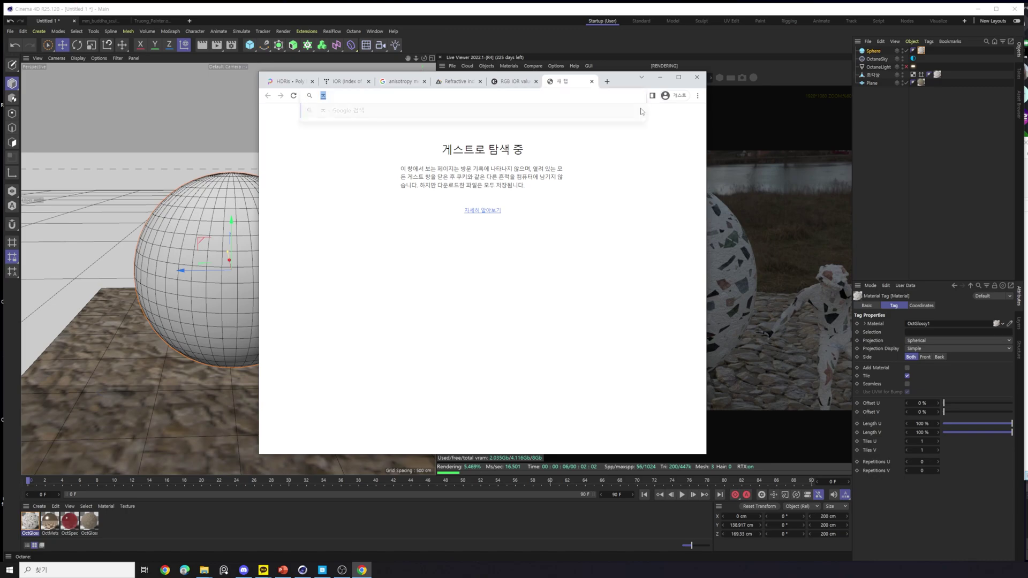
text(ㅣ구본)
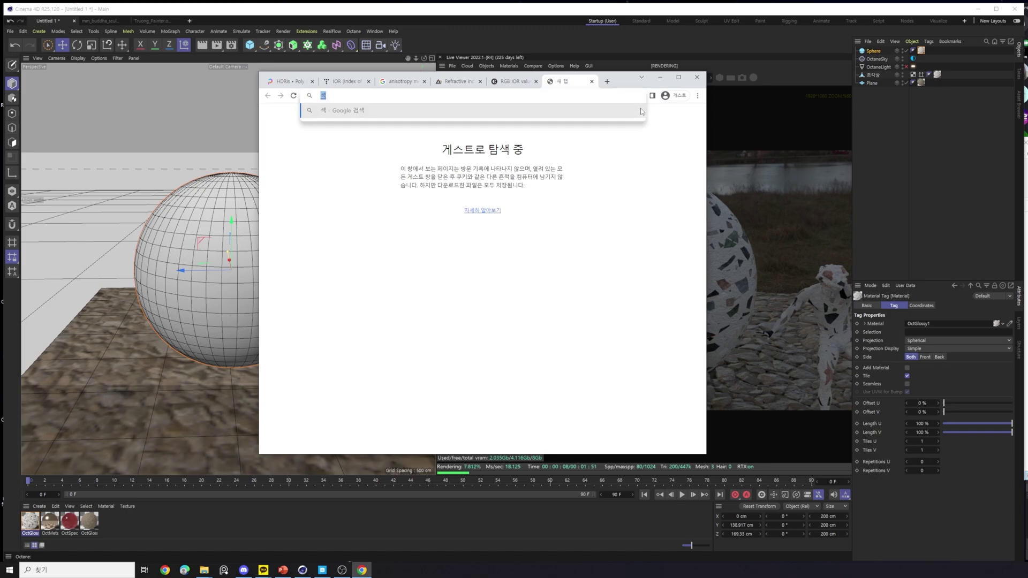
key(Return)
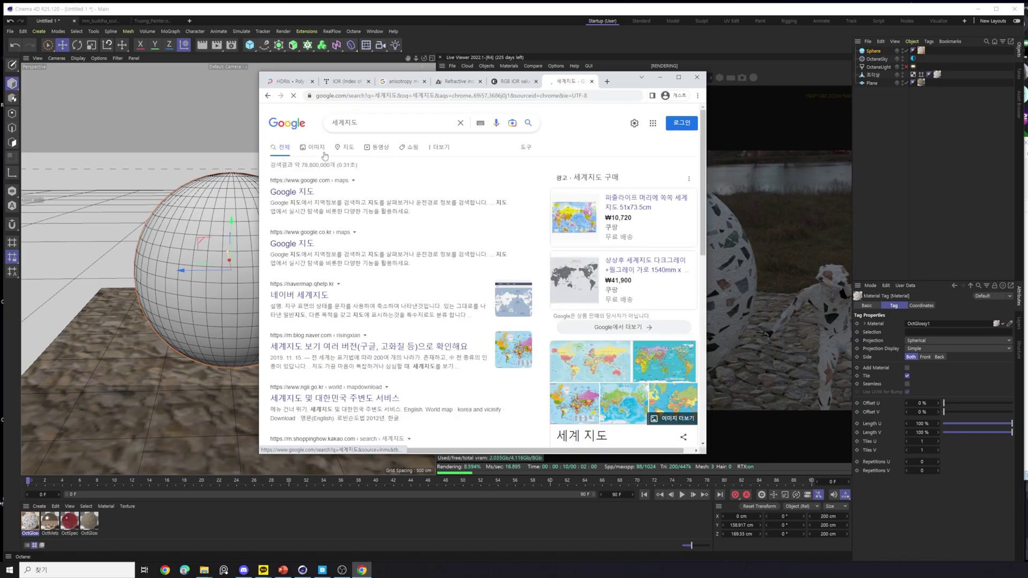
click(314, 151)
scroll(485, 316, down, 5)
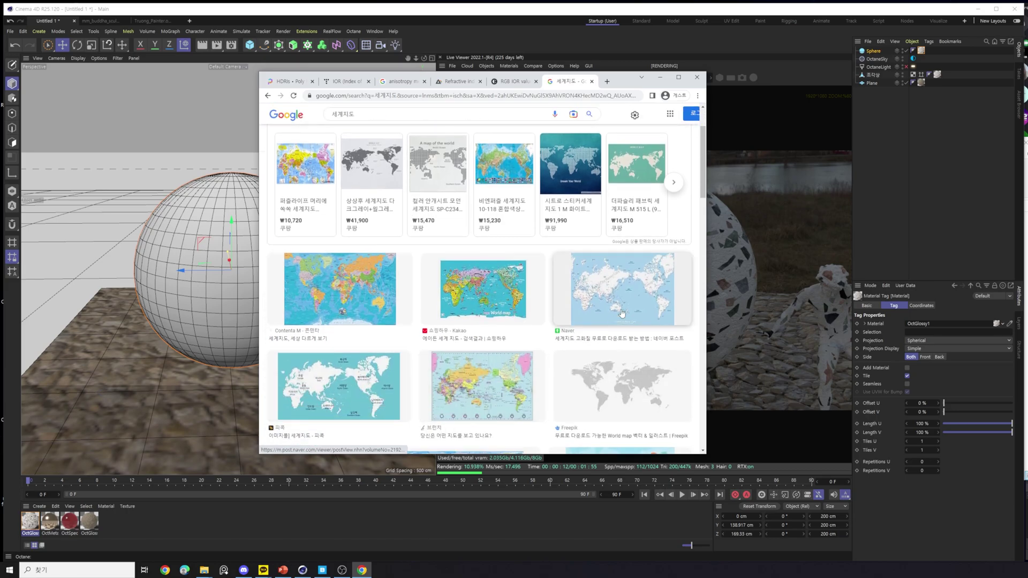
Preview the Contenta M and Kakao world map images, opening the source page of the Contenta M map in a new tab.
scroll(396, 314, up, 2)
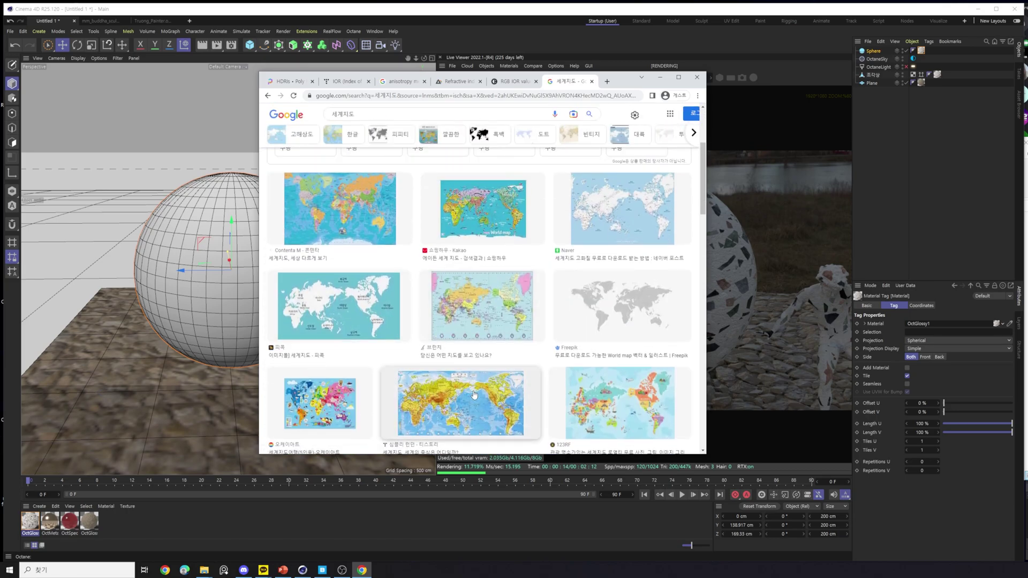
click(614, 235)
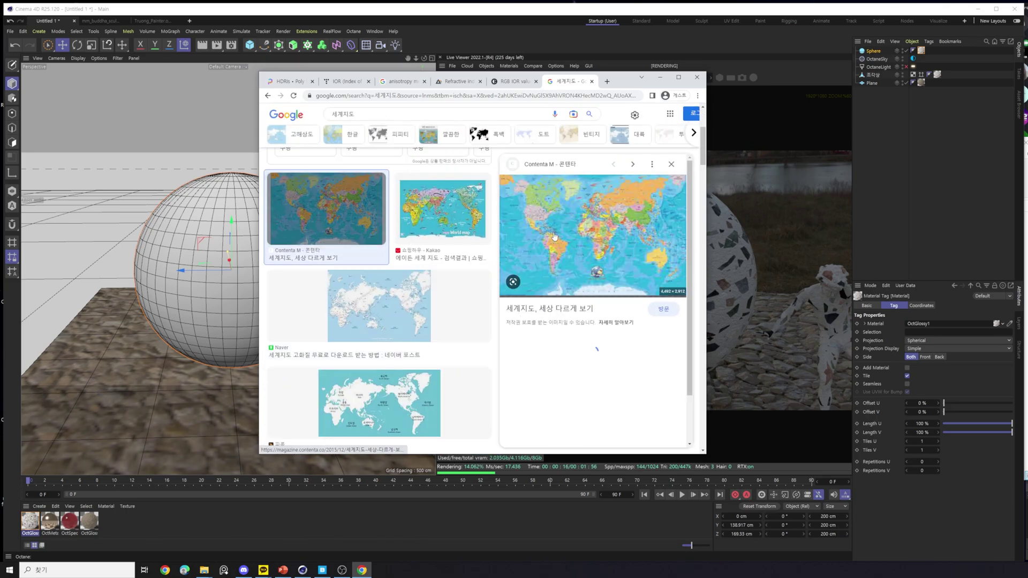
click(555, 234)
click(525, 81)
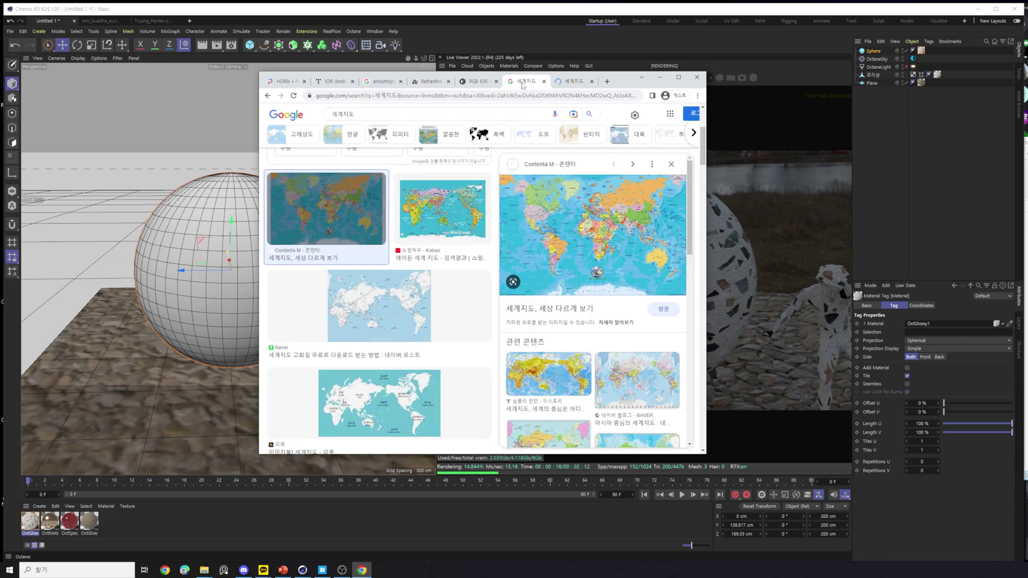
right_click(591, 243)
click(653, 337)
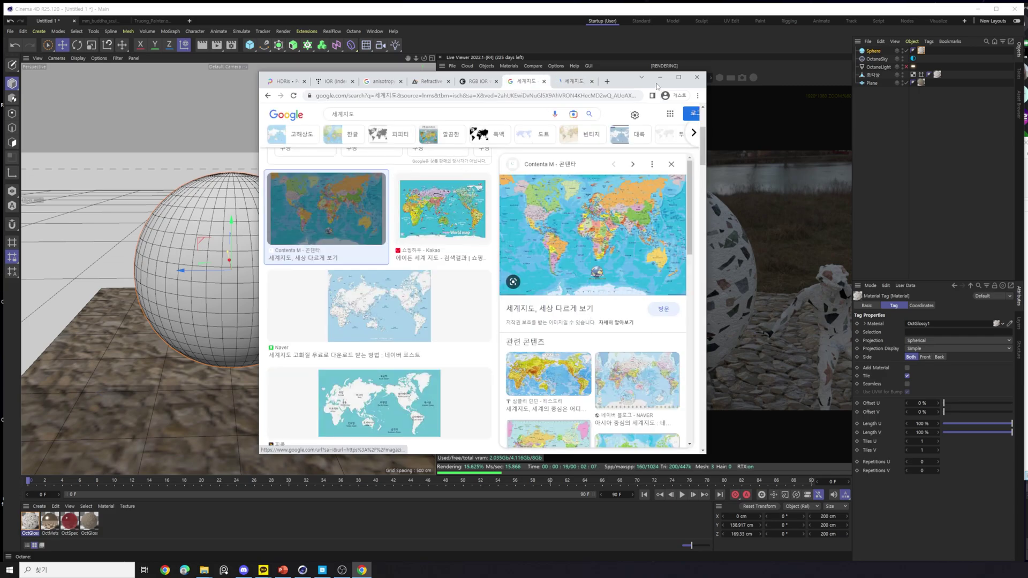
click(406, 213)
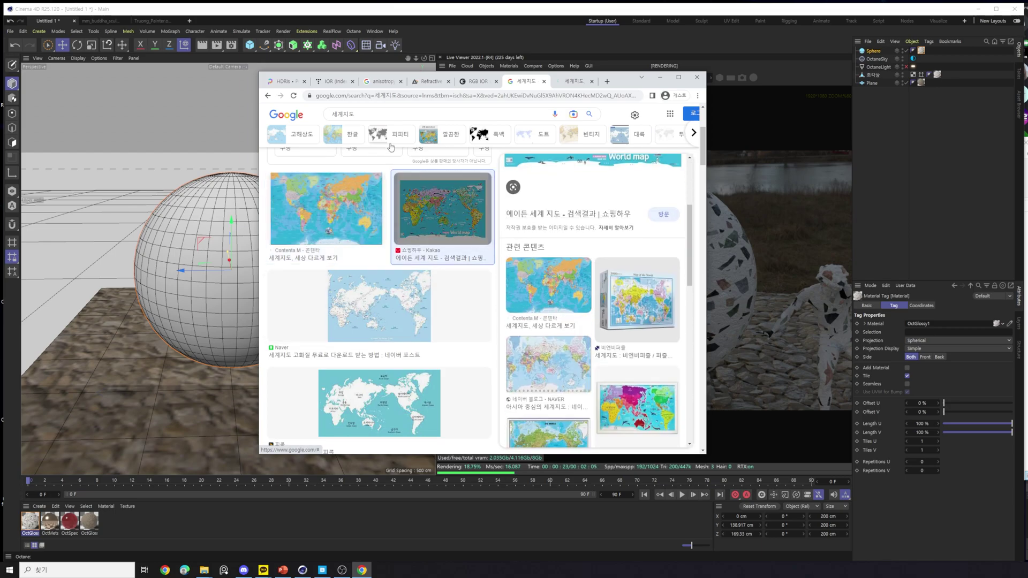
Search the images for 지구본 세계지도, refine the search to 지구본 세계지도 texture, and browse for a flat world map.
text(/지구본 세계지도)
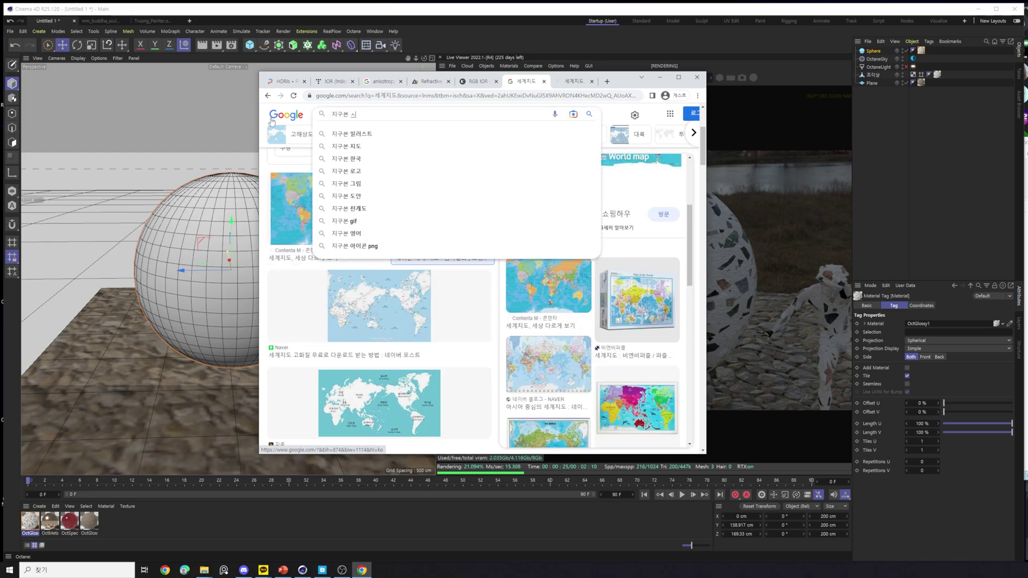
key(Return)
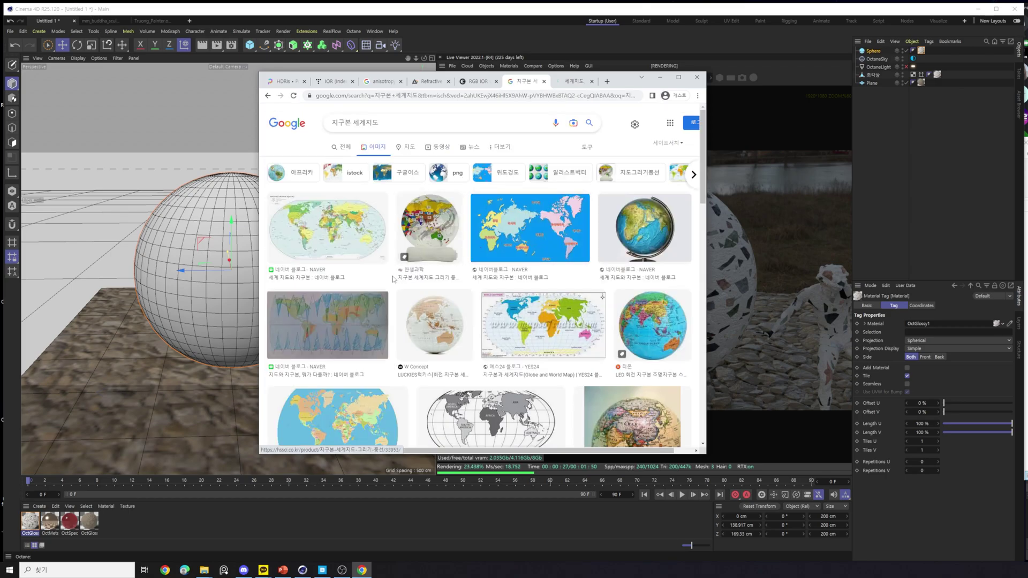
scroll(440, 293, down, 5)
click(406, 114)
text(texture)
key(Return)
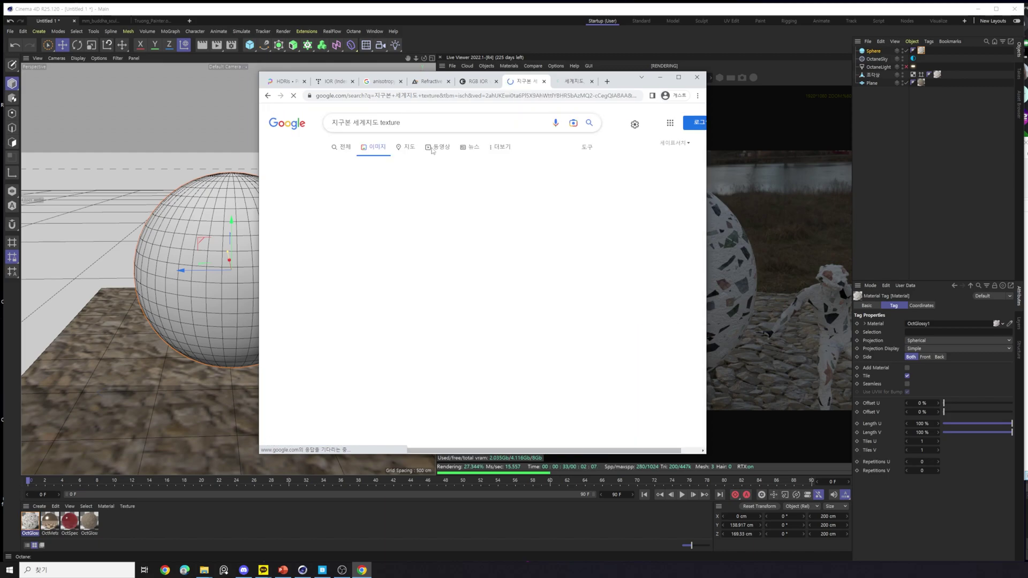
scroll(474, 289, down, 6)
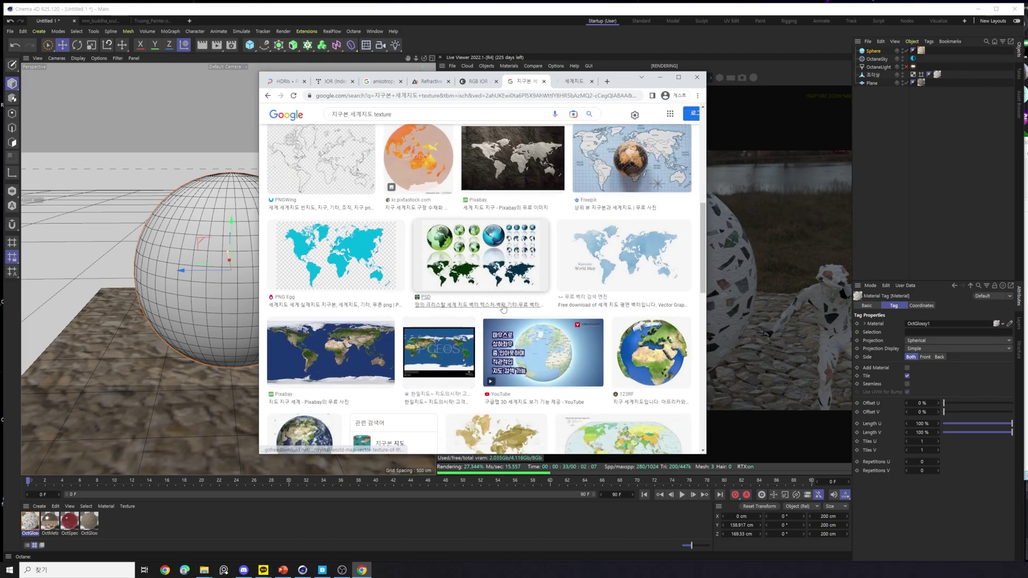
scroll(344, 245, down, 2)
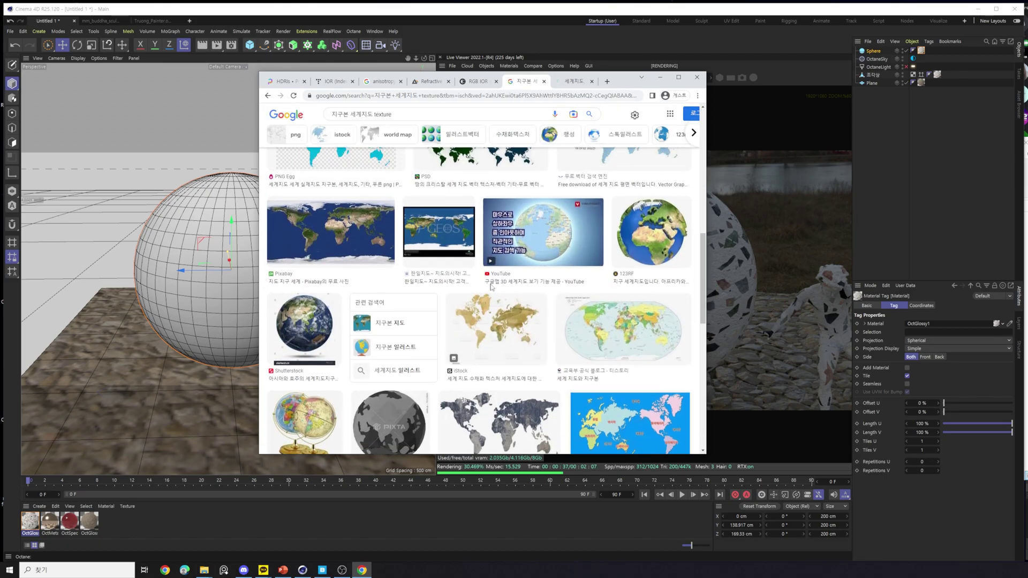
Save the blue Pixabay satellite world map as map-4818844_960_720.jpg in the 다운로드 folder.
click(343, 246)
right_click(642, 242)
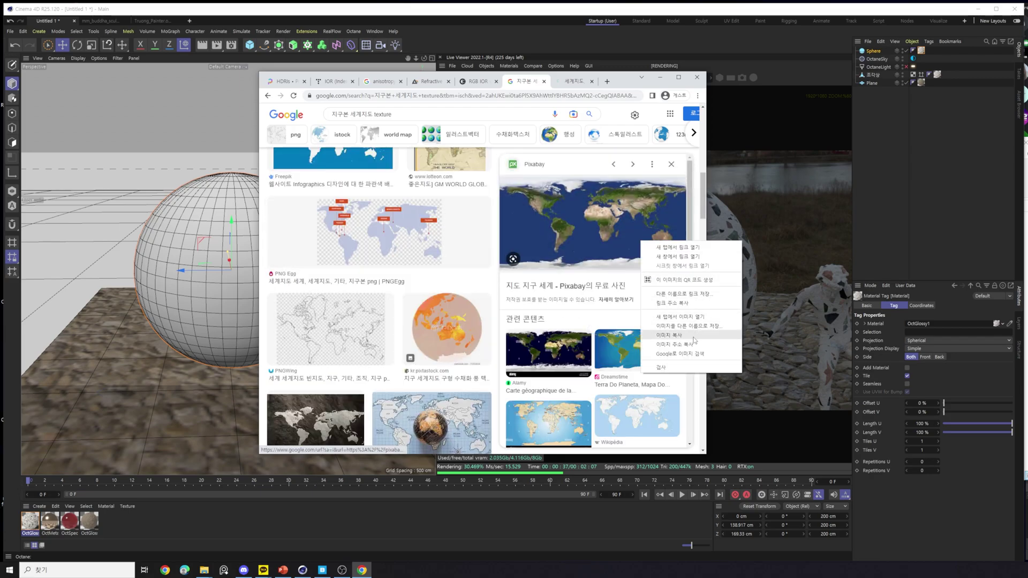
click(703, 328)
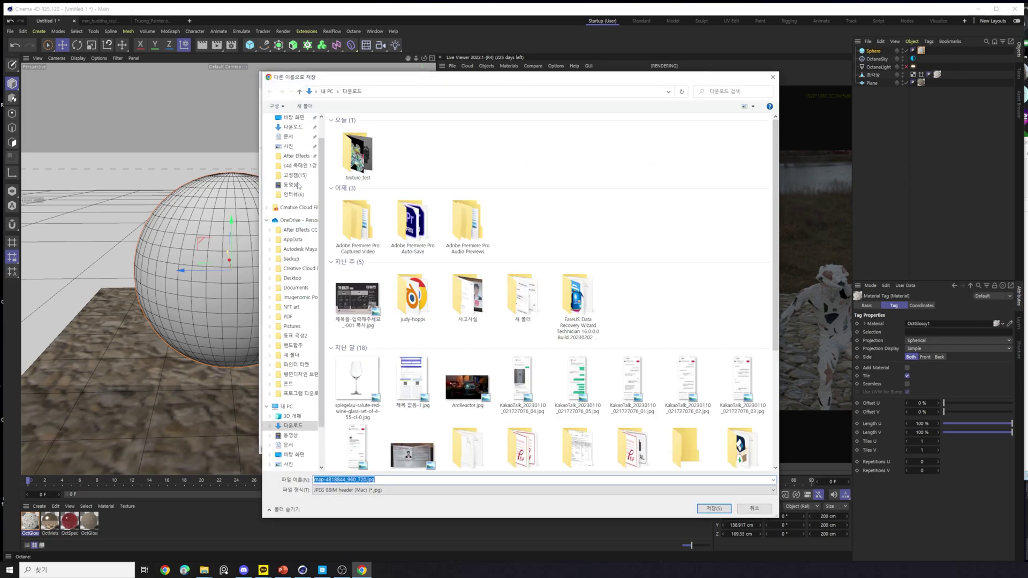
click(709, 508)
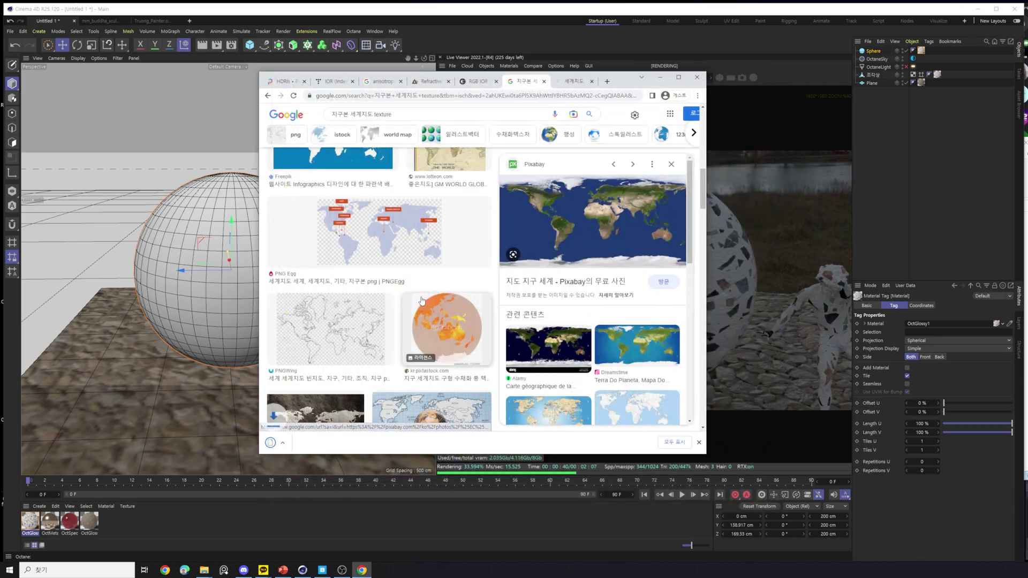
Return to Cinema 4D and create a new Octane Diffuse material.
click(609, 12)
click(486, 65)
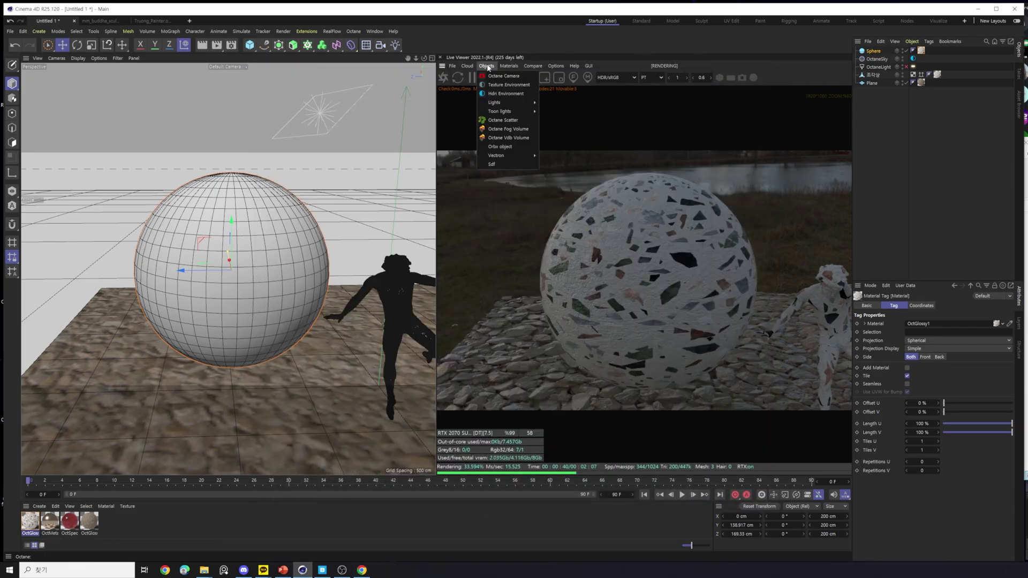
mouse_move(508, 65)
mouse_move(515, 105)
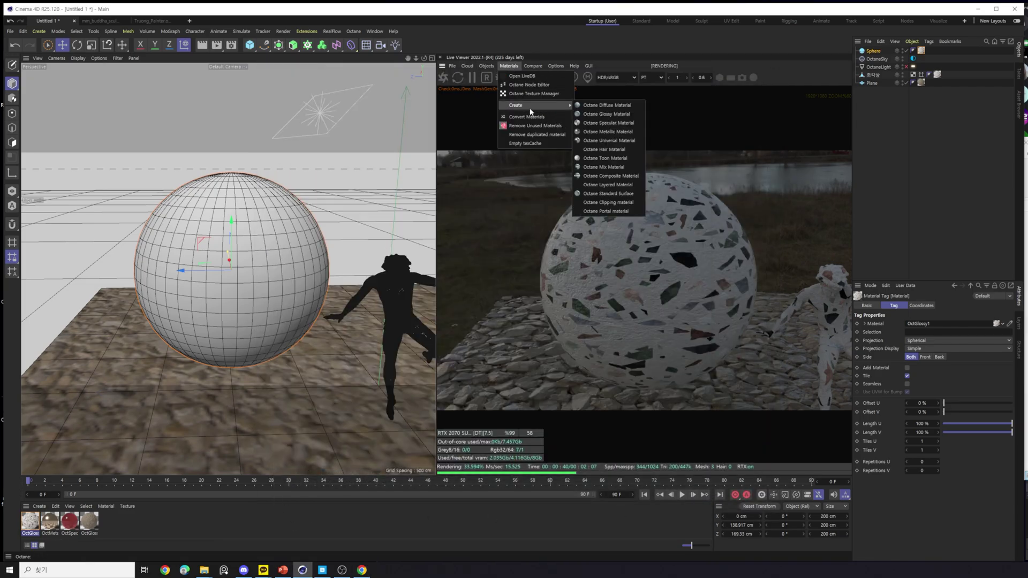
click(592, 107)
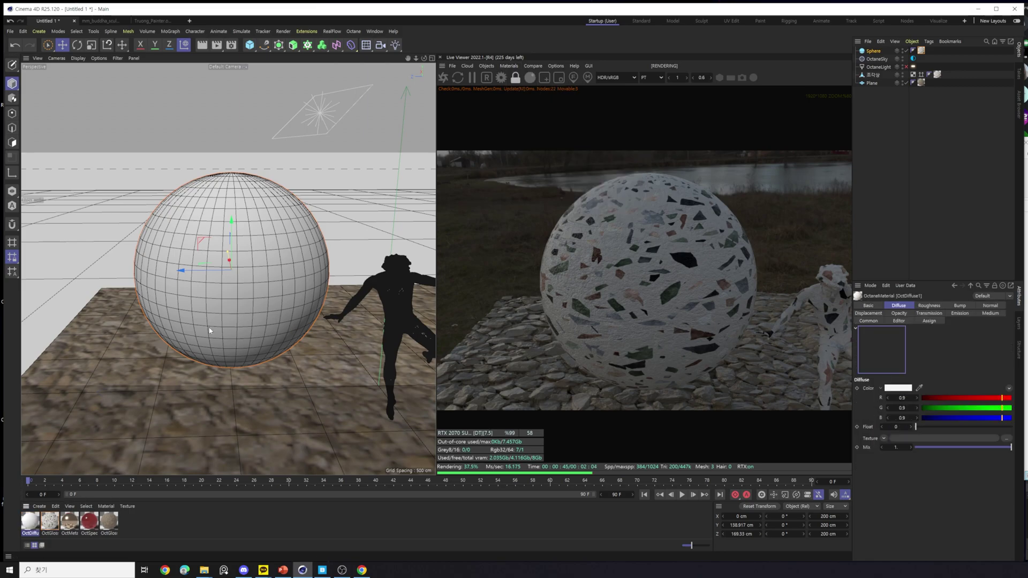
Load the downloaded world map image as the new Diffuse material's diffuse texture, without copying it to the project location.
mouse_move(207, 572)
click(160, 538)
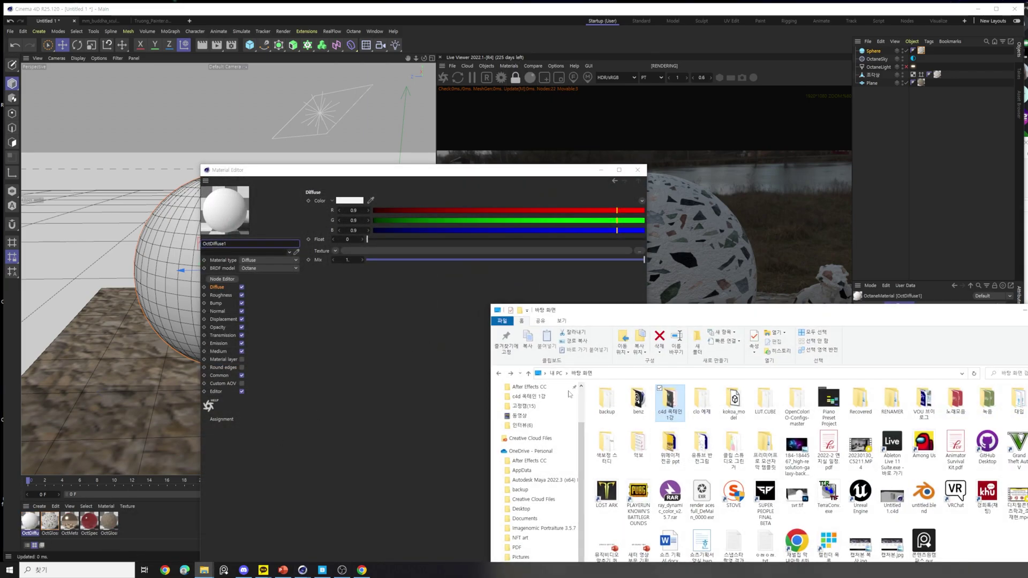
drag(612, 420, 474, 253)
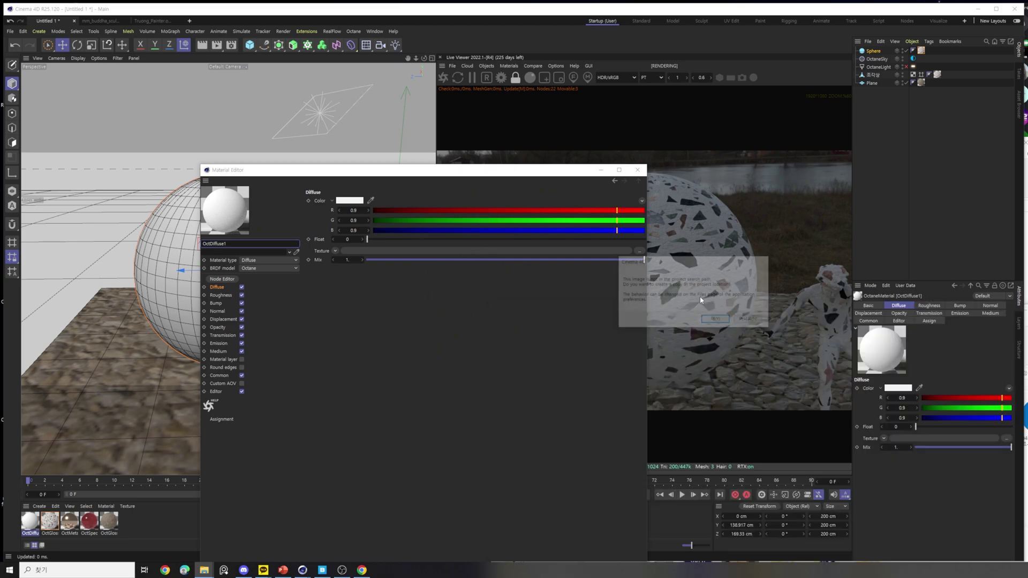
click(760, 321)
click(637, 170)
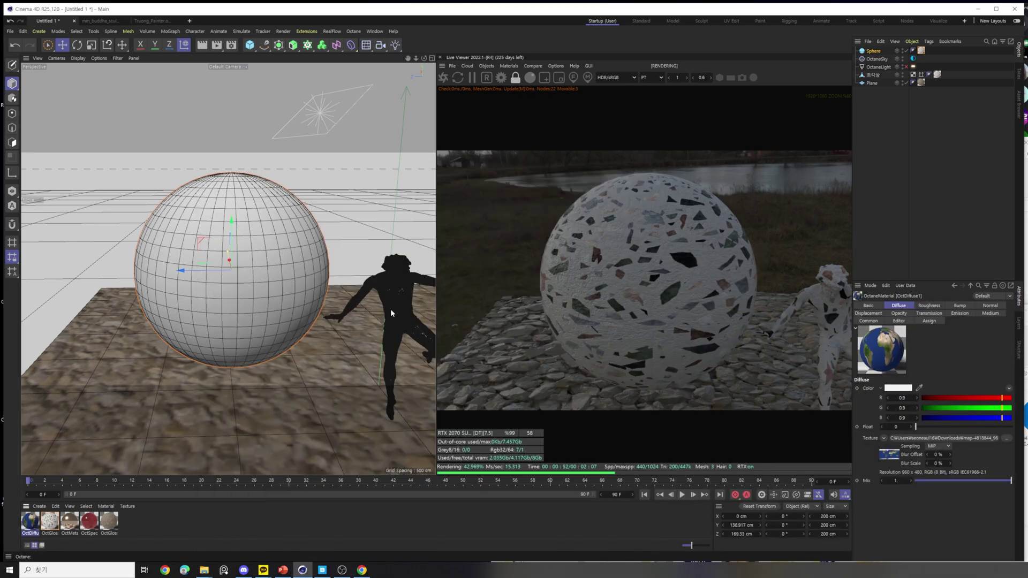
Apply the world map material to the sphere and show its north pole.
drag(181, 311, 182, 311)
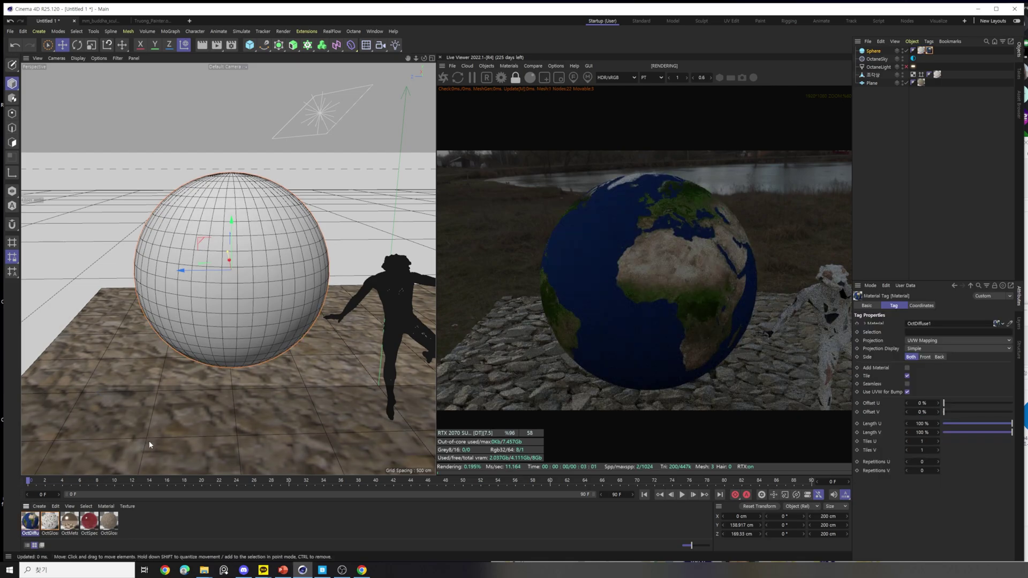
alt+drag(250, 214, 265, 317)
scroll(282, 238, up, 5)
alt+drag(269, 219, 278, 231)
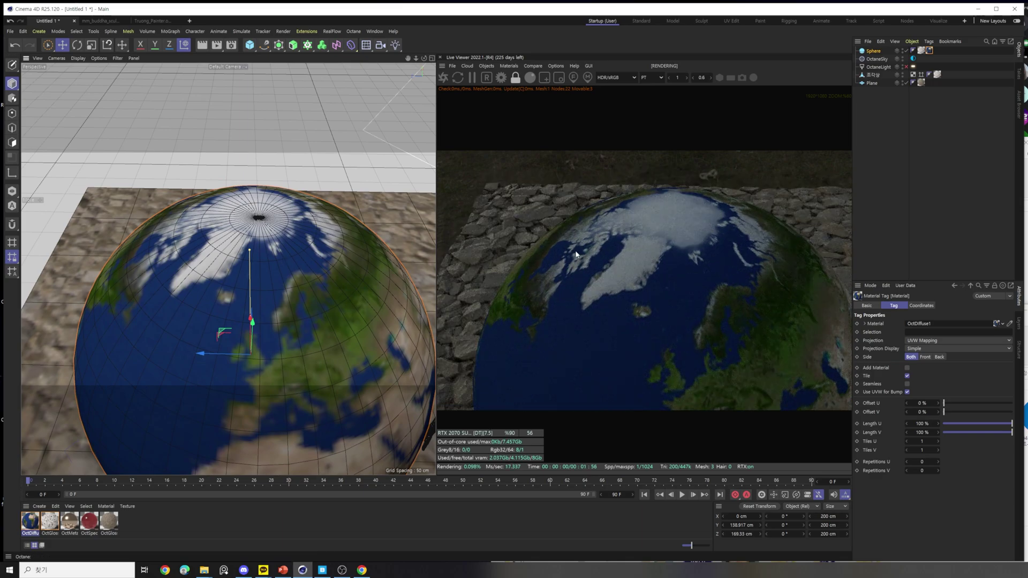
Set the projection of the sphere's world map material tag to Spherical.
click(948, 340)
click(947, 350)
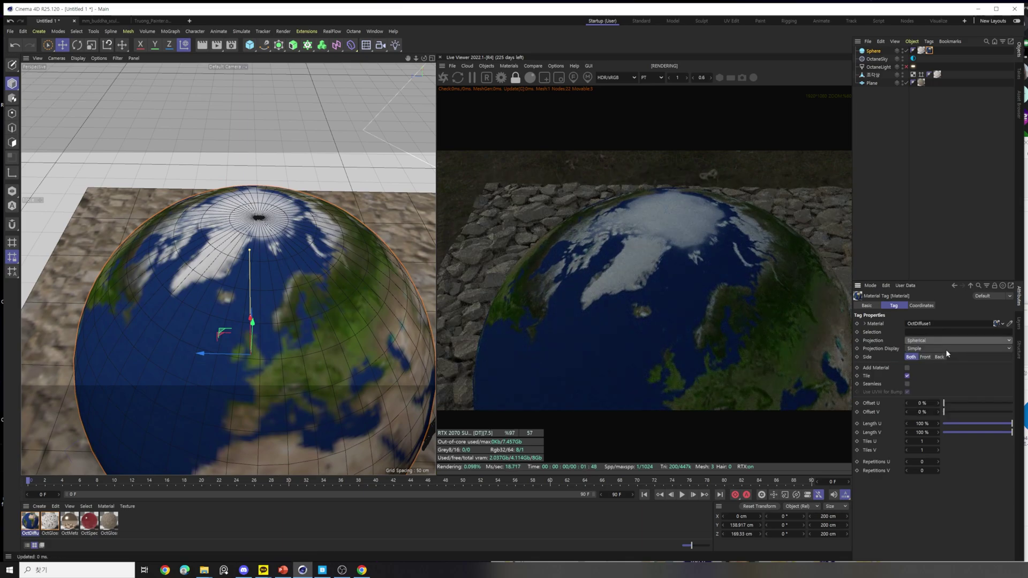
click(934, 341)
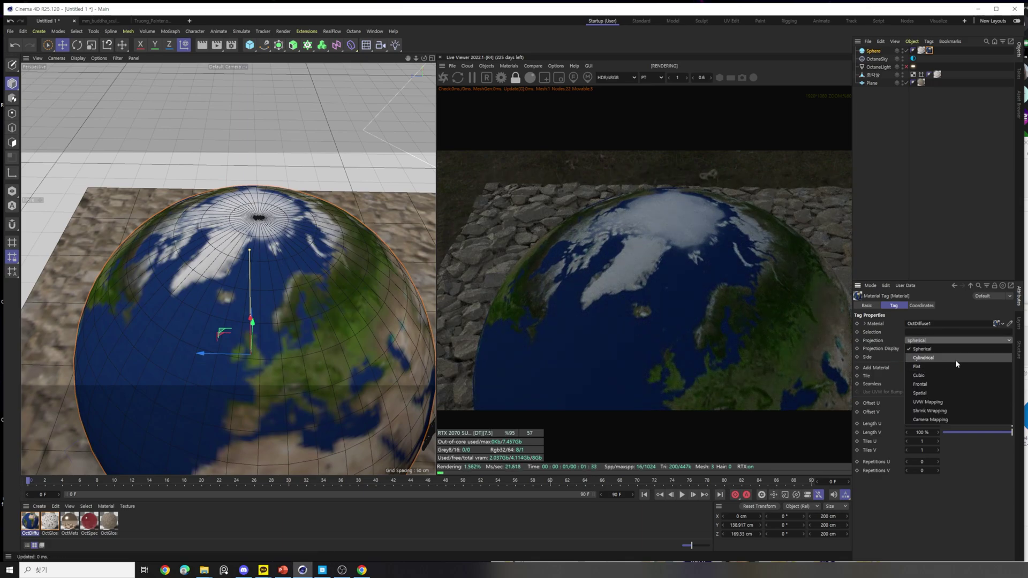
click(950, 343)
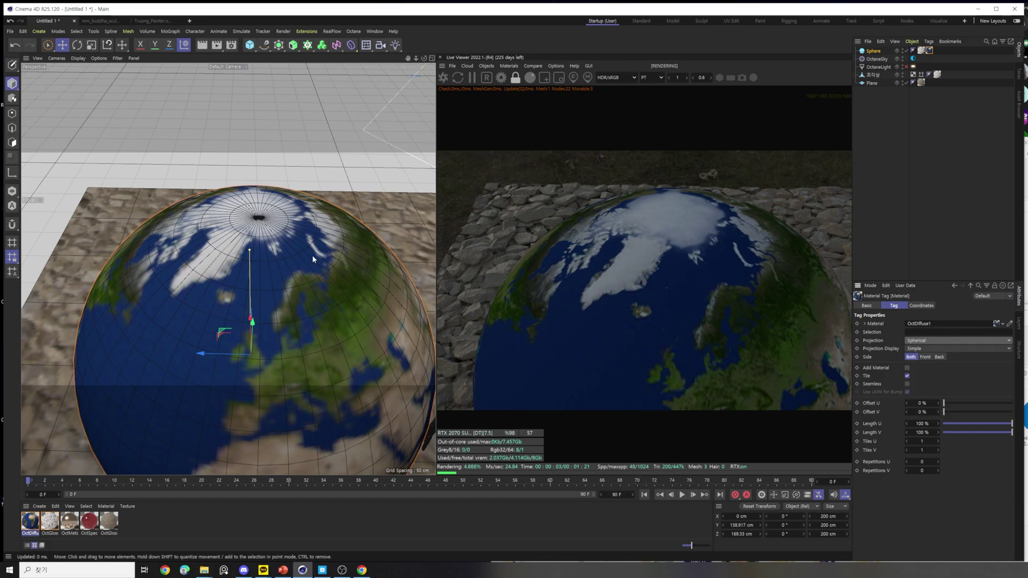
scroll(313, 279, down, 4)
scroll(309, 385, up, 3)
scroll(310, 384, down, 2)
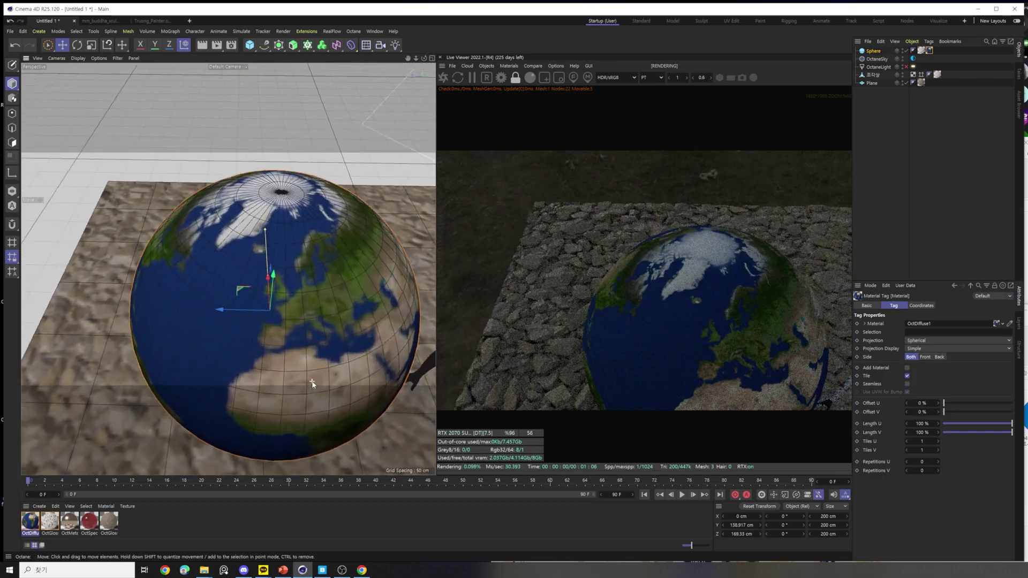
scroll(309, 384, up, 3)
Try UVW Mapping on the sphere's world map tag, and return the projection to Spherical.
click(940, 341)
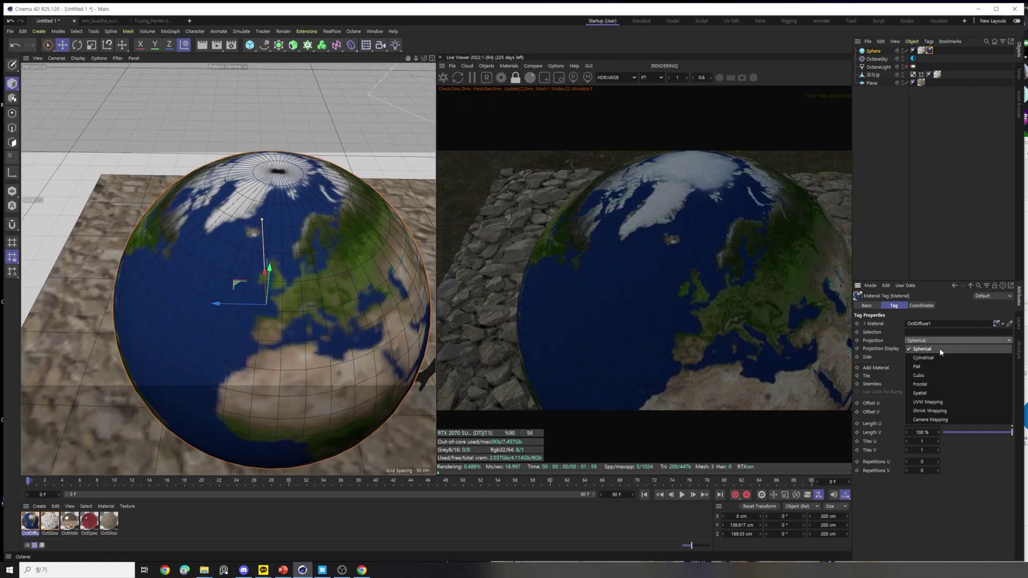
click(947, 402)
scroll(327, 304, down, 2)
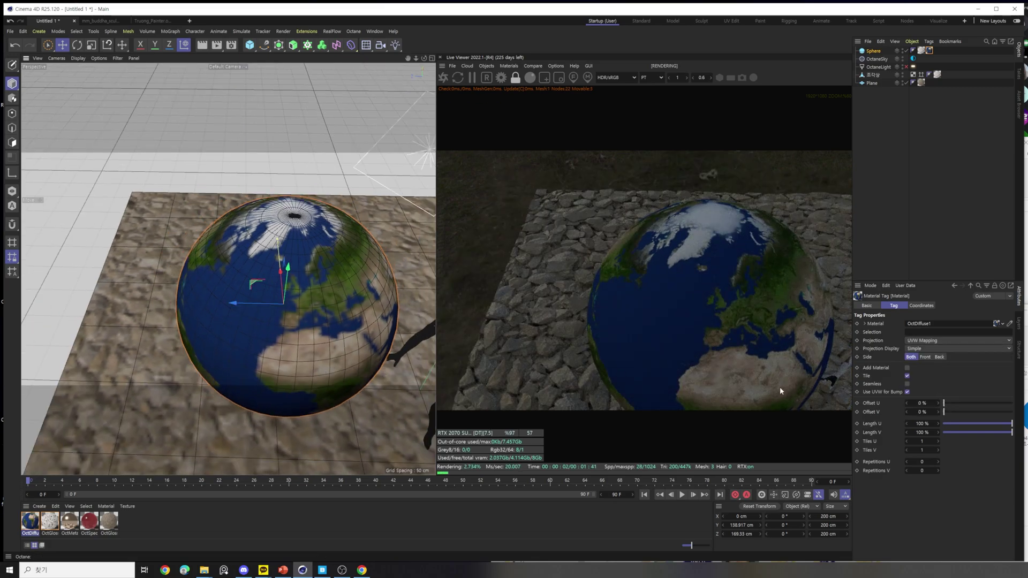
click(945, 343)
click(942, 347)
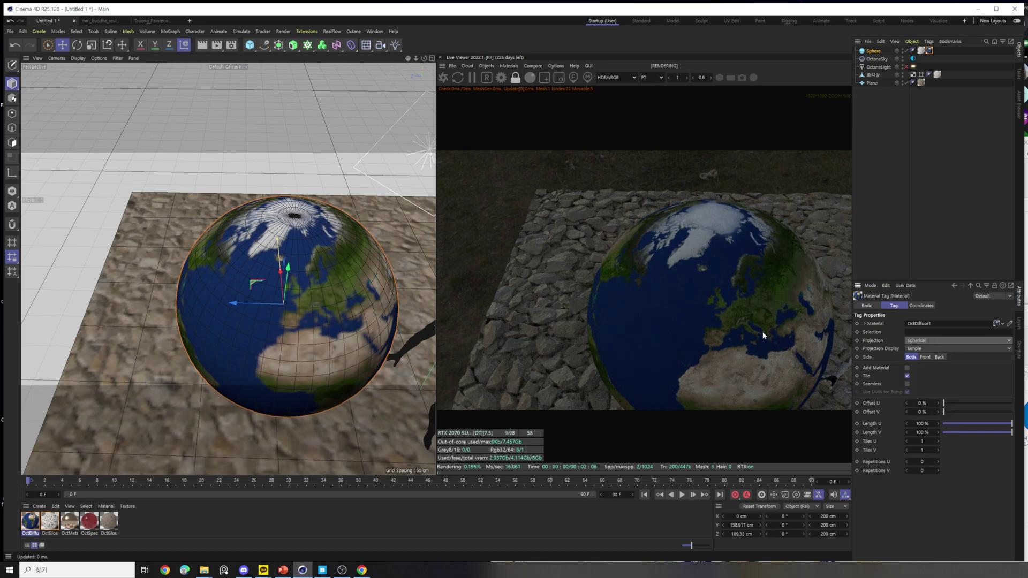
Turn on Texture mode and examine the spherical projection cage around the globe from several angles.
click(12, 98)
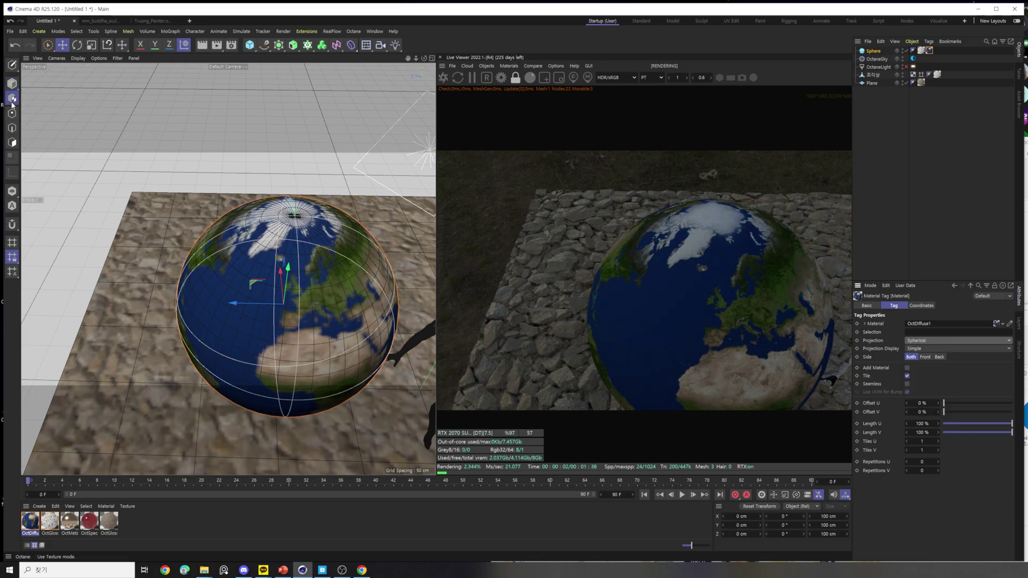
alt+drag(272, 362, 134, 277)
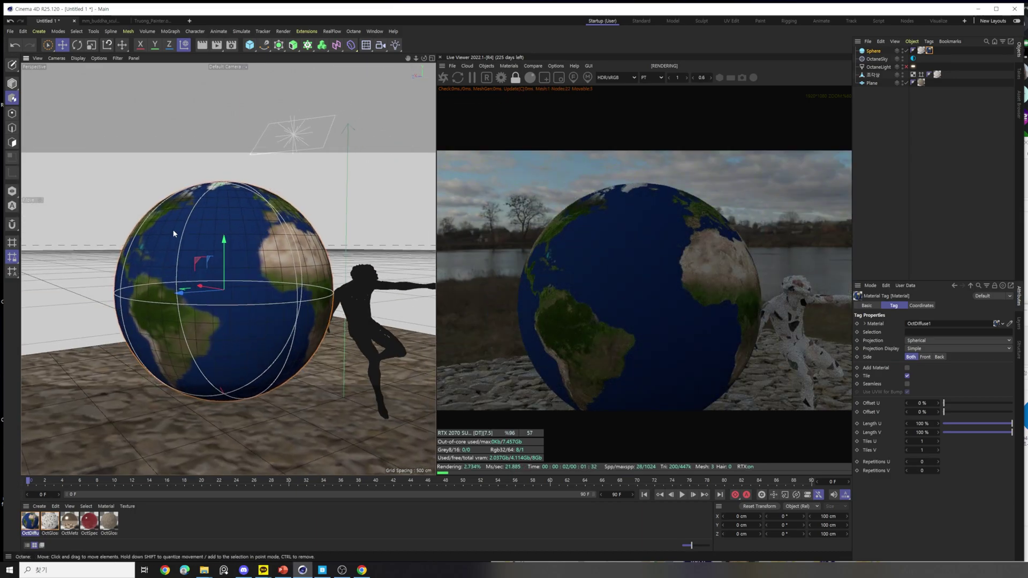
alt+drag(268, 345, 337, 252)
click(953, 341)
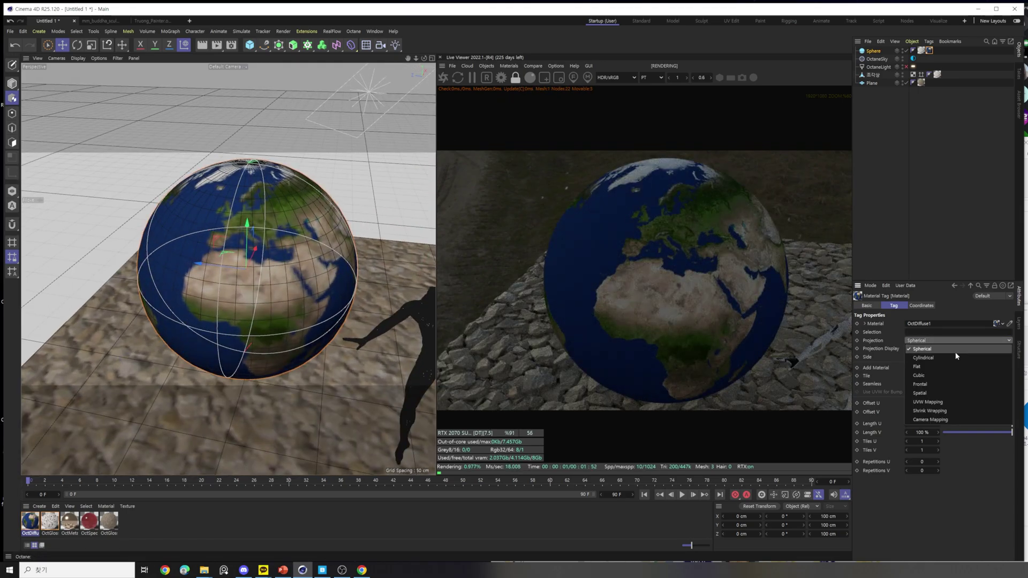
click(953, 343)
mouse_move(257, 267)
alt+mouse_down()
mouse_move(279, 254)
mouse_move(257, 279)
alt+mouse_up()
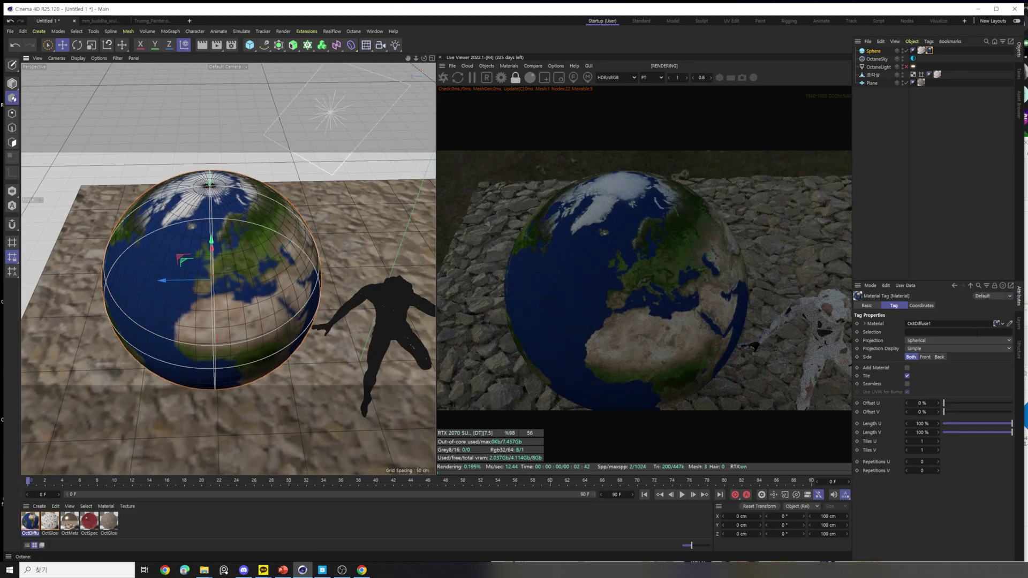
Compare UVW Mapping with Spherical projection at the globe's north pole, ending on Spherical.
click(963, 341)
click(937, 401)
click(941, 341)
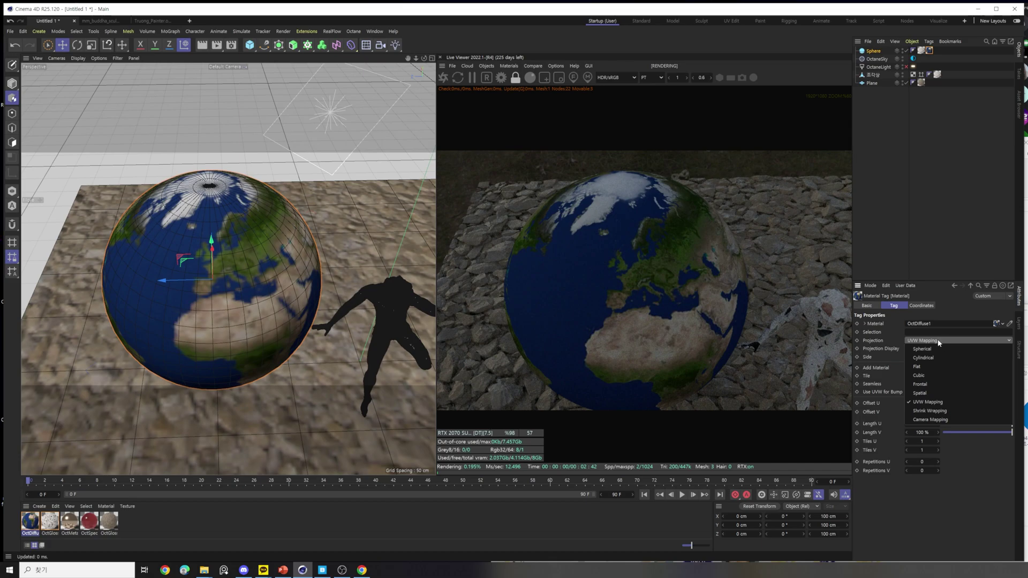
click(319, 260)
alt+right_drag(203, 195, 234, 251)
click(953, 341)
click(955, 348)
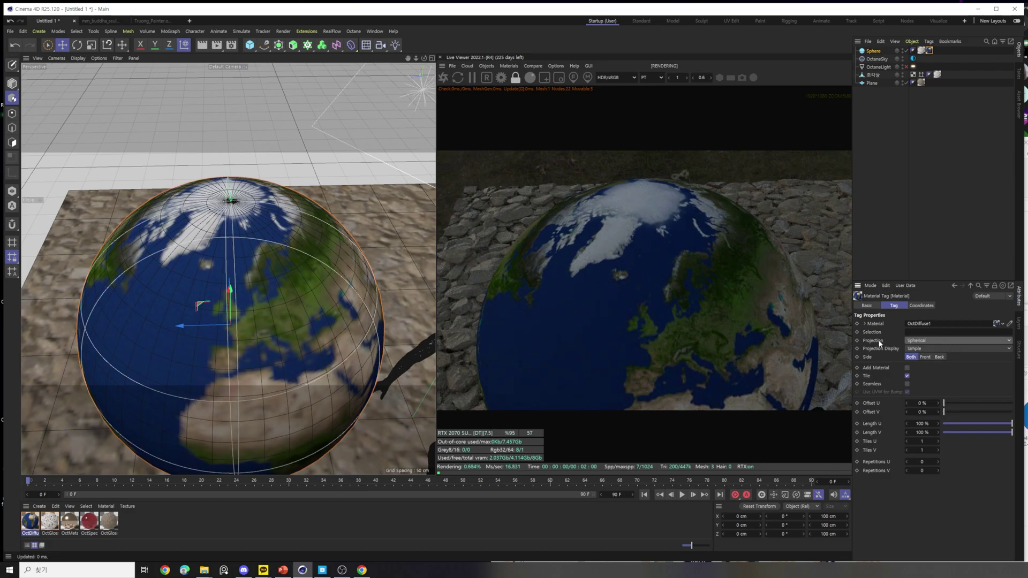
Set the projection of the sphere's world map tag to Cylindrical.
click(950, 340)
click(960, 358)
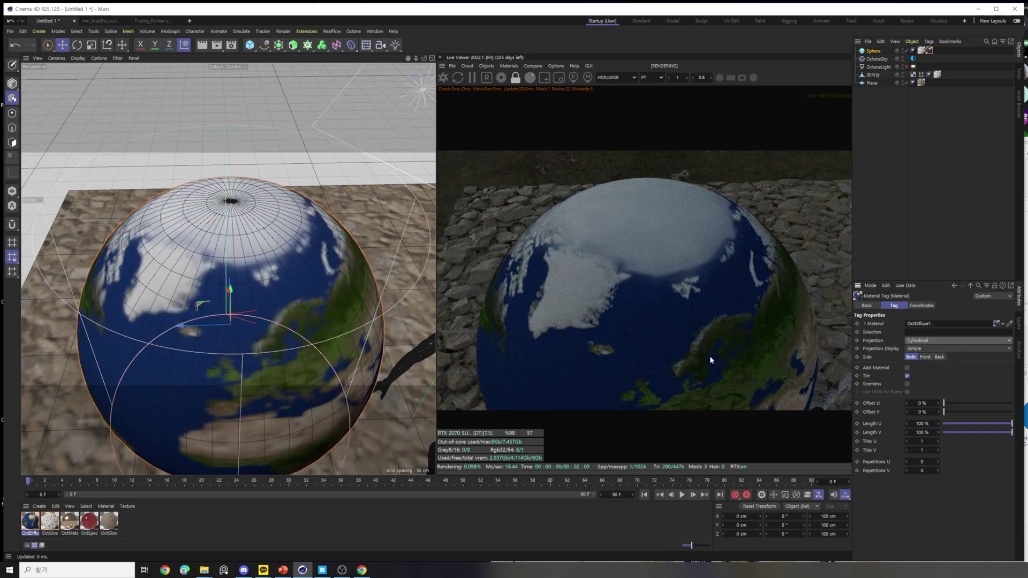
scroll(729, 360, down, 5)
Add a cylinder beside the globe and raise it above the statue to a Y position of about 259 cm.
click(249, 45)
click(406, 56)
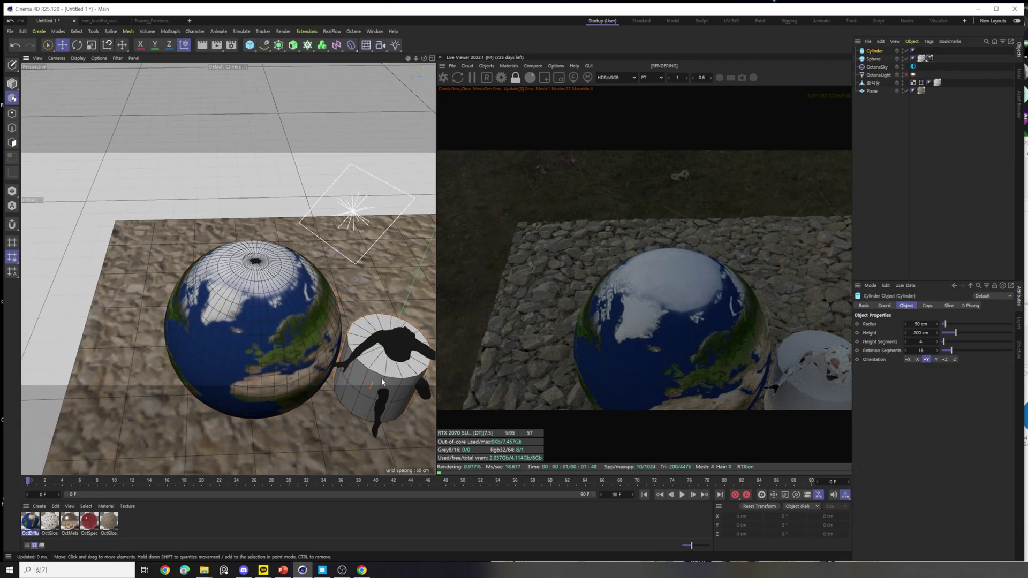
alt+middle_drag(383, 378, 295, 343)
key(l)
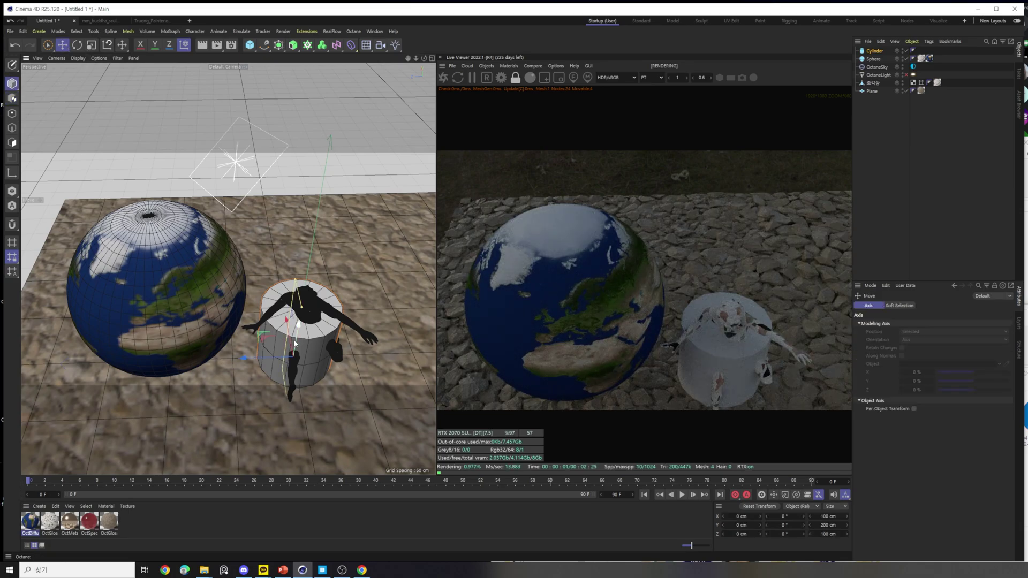
drag(295, 343, 295, 135)
Apply the world map material to the cylinder and set its projection to Cylindrical.
drag(30, 520, 345, 219)
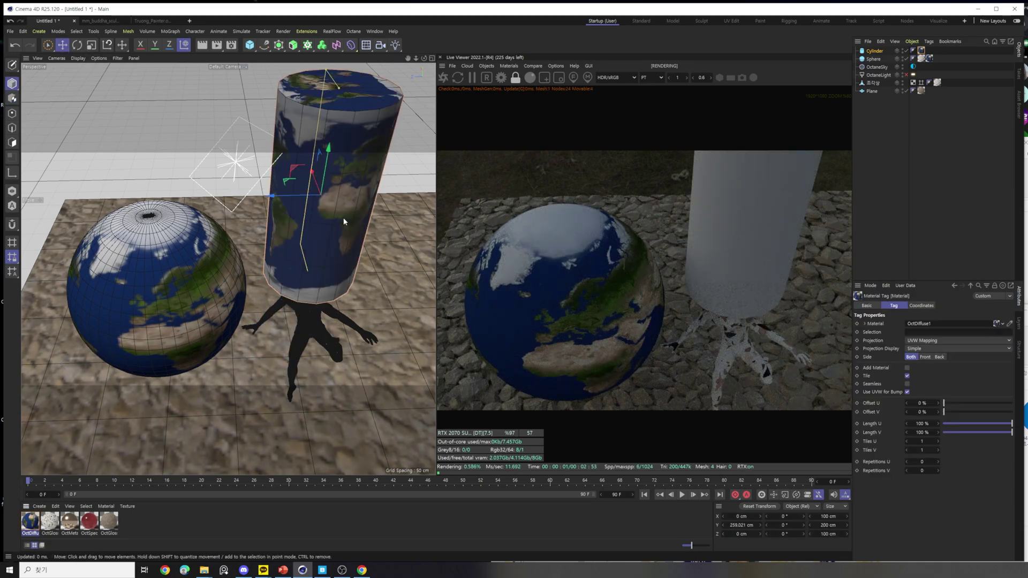
scroll(345, 219, down, 4)
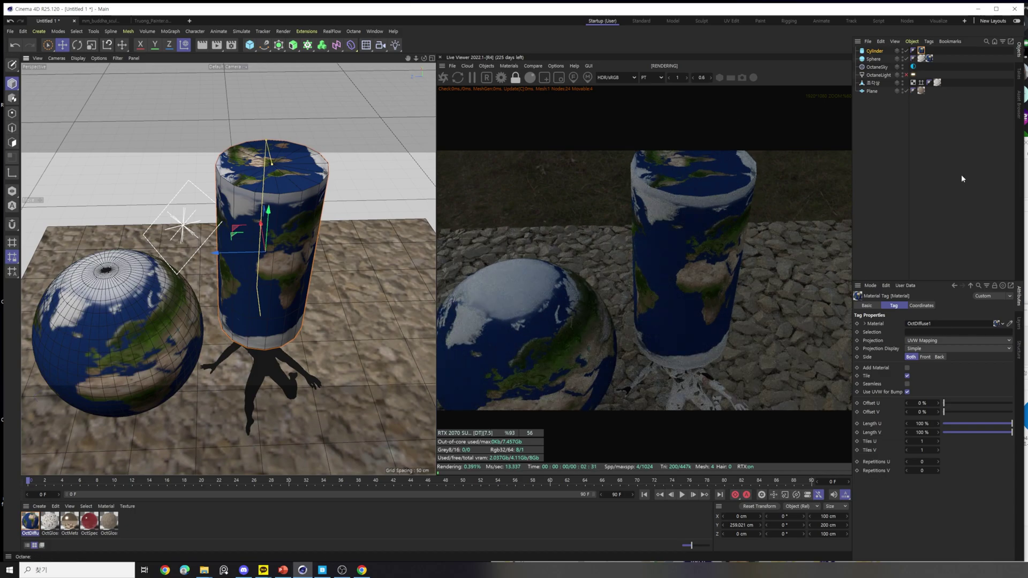
click(953, 341)
click(938, 355)
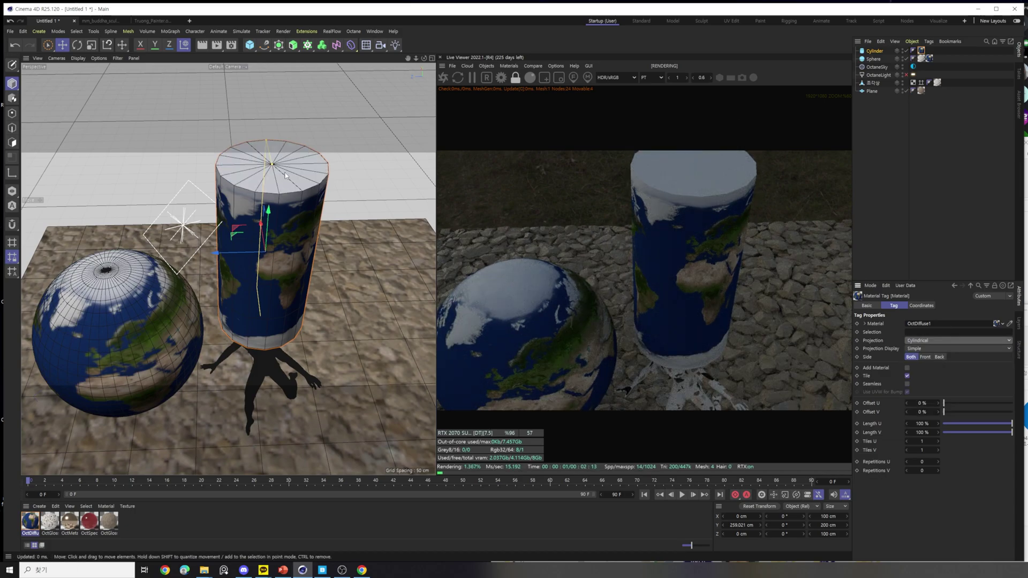
scroll(303, 305, down, 1)
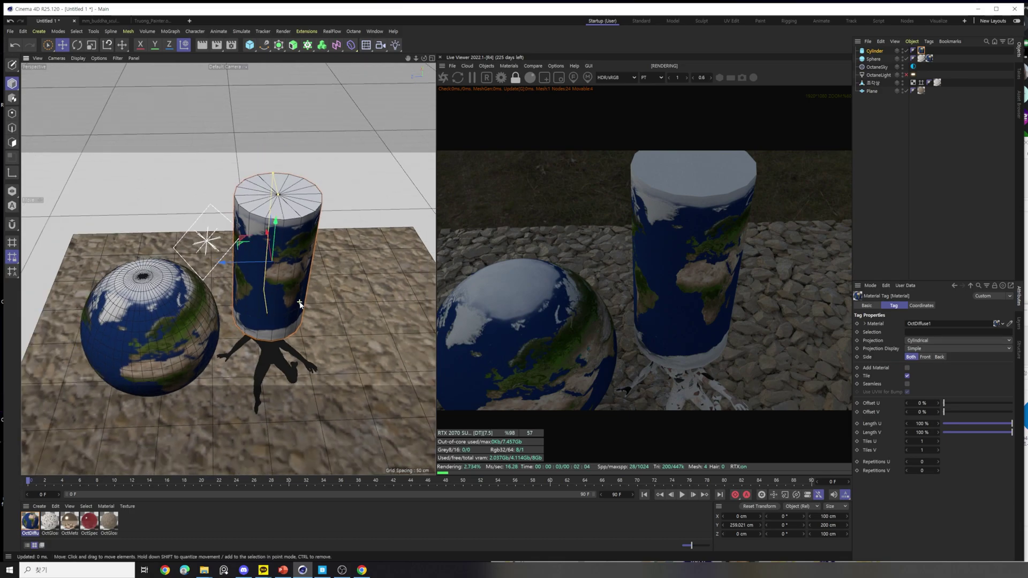
Compare UVW Mapping with Cylindrical projection on the cylinder's caps and side, ending on Cylindrical.
click(942, 341)
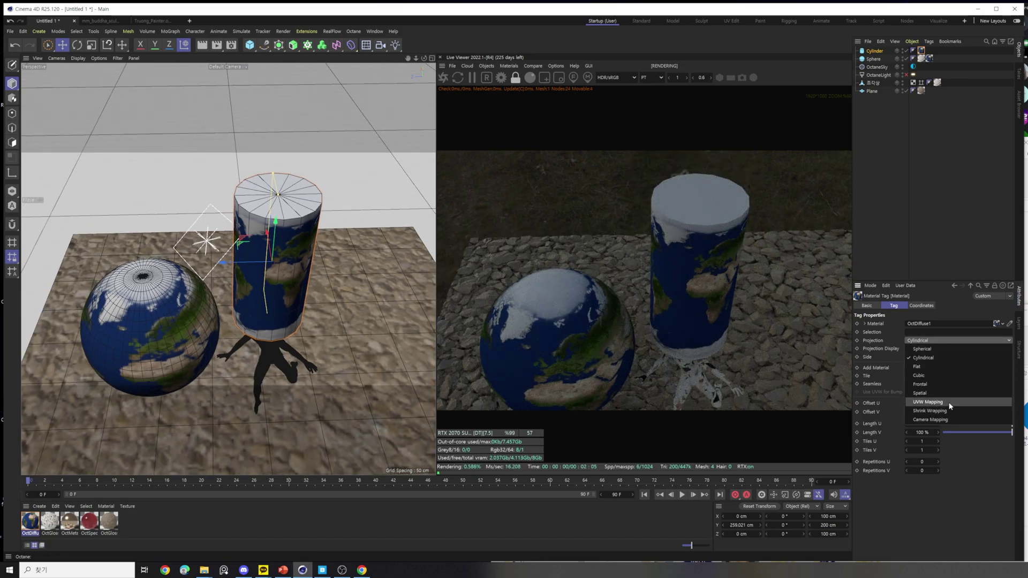
click(950, 403)
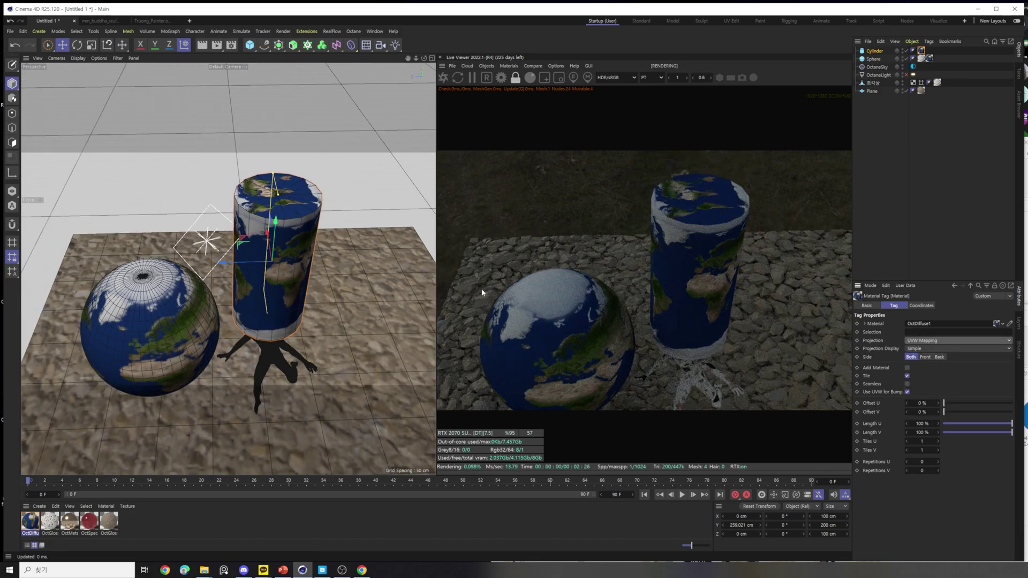
click(957, 346)
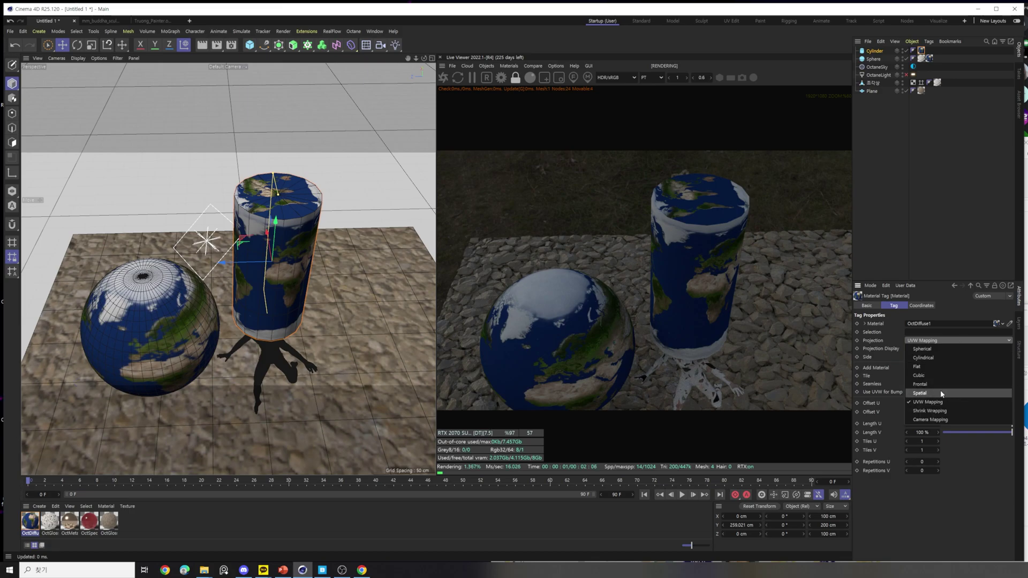
click(939, 359)
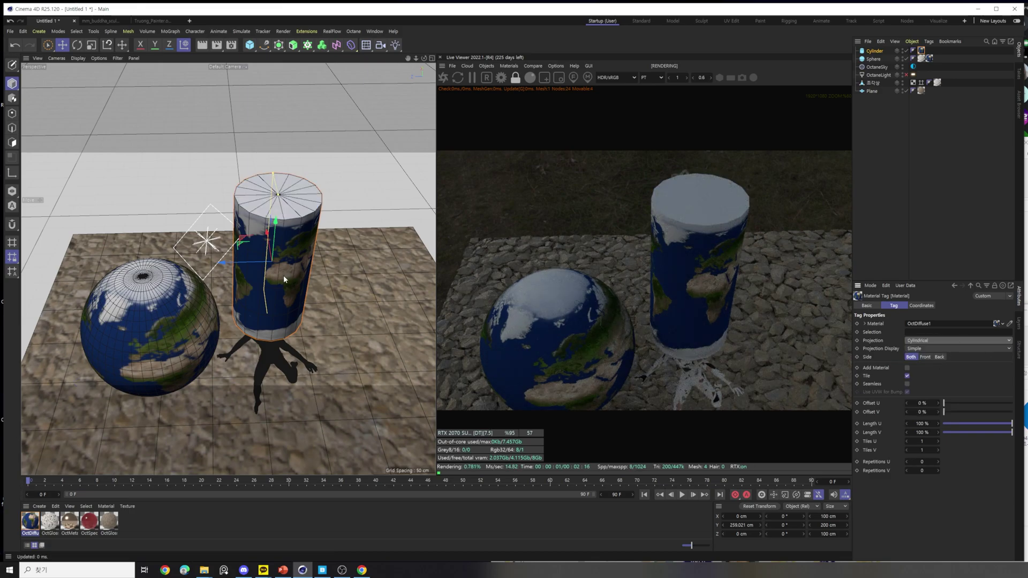
scroll(276, 342, up, 5)
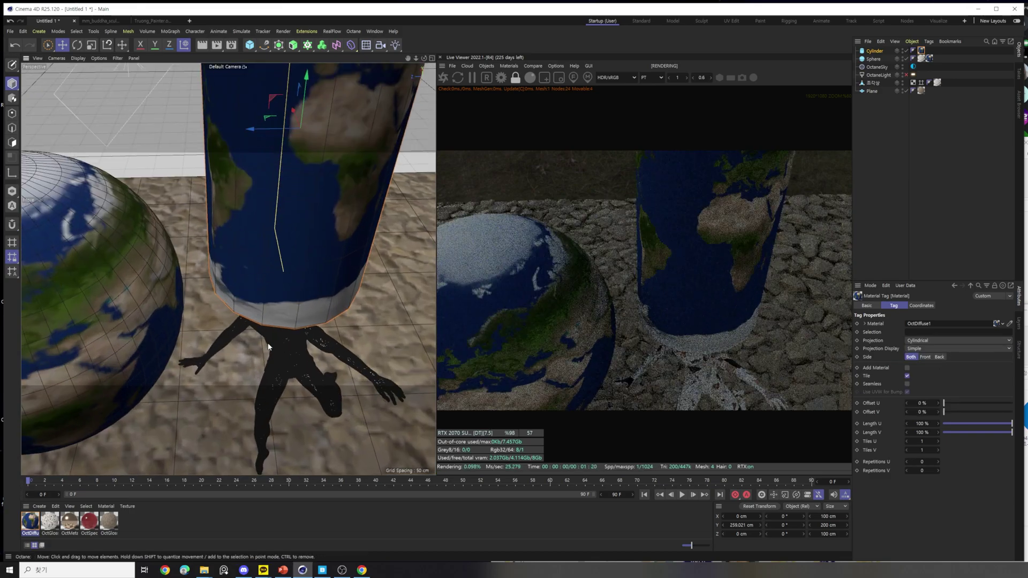
alt+drag(269, 347, 220, 320)
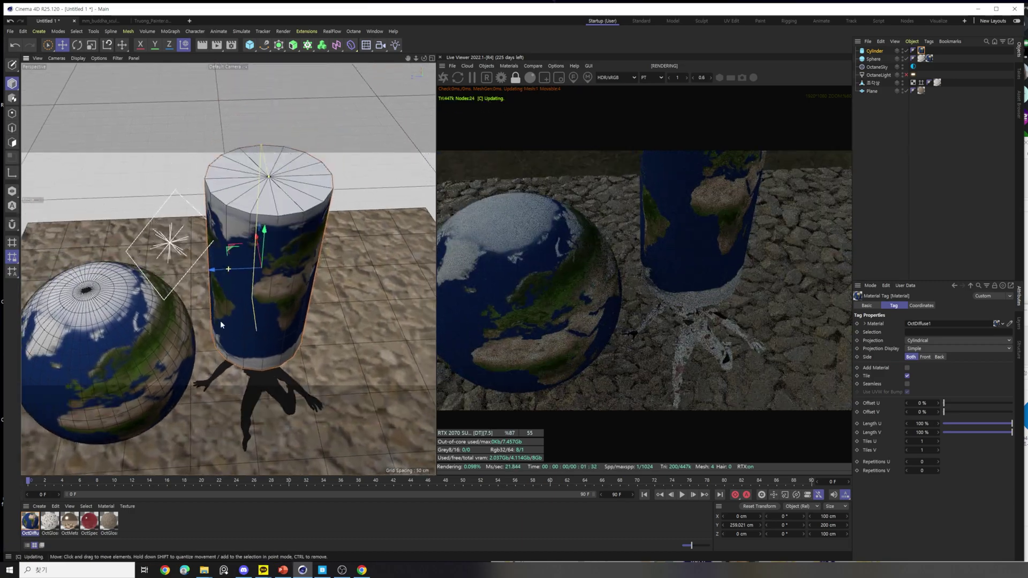
Delete the cylinder and the sphere, and bring the statue into view.
click(956, 341)
click(945, 370)
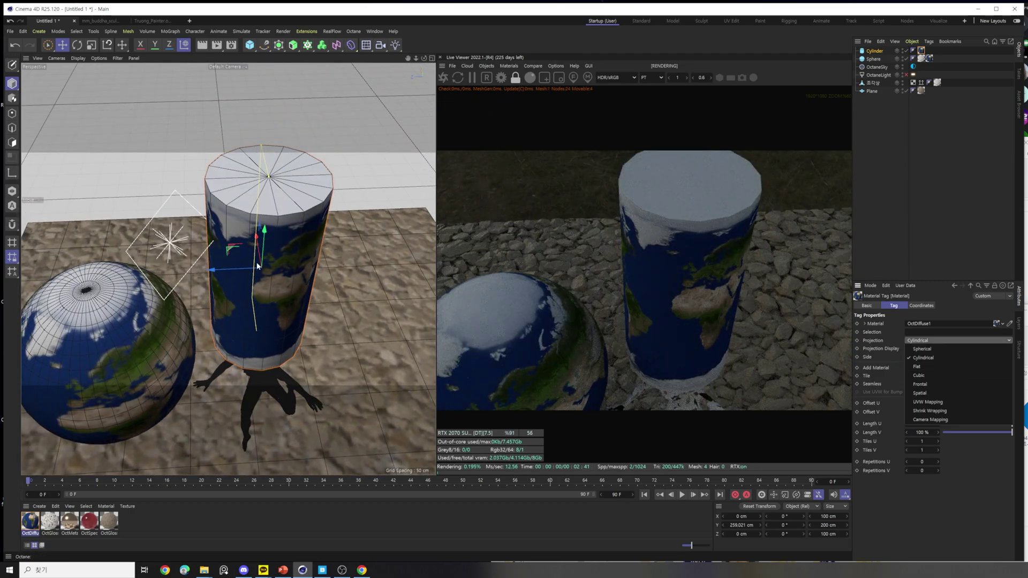
key(Delete)
alt+drag(274, 393, 214, 214)
Set the statue's terrazzo material tag to Flat projection and show its projection plane in Texture mode.
click(937, 67)
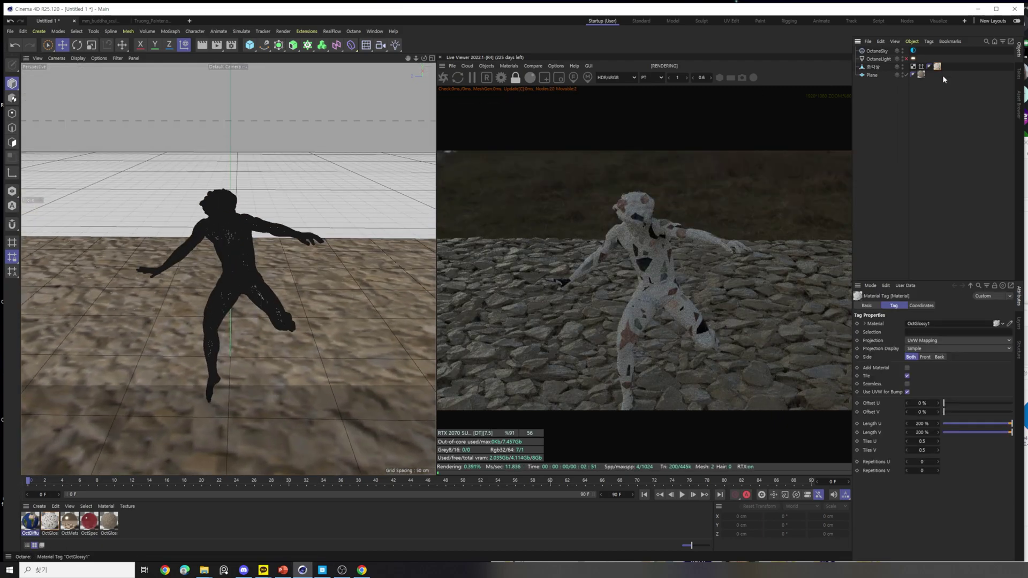
click(956, 341)
click(938, 366)
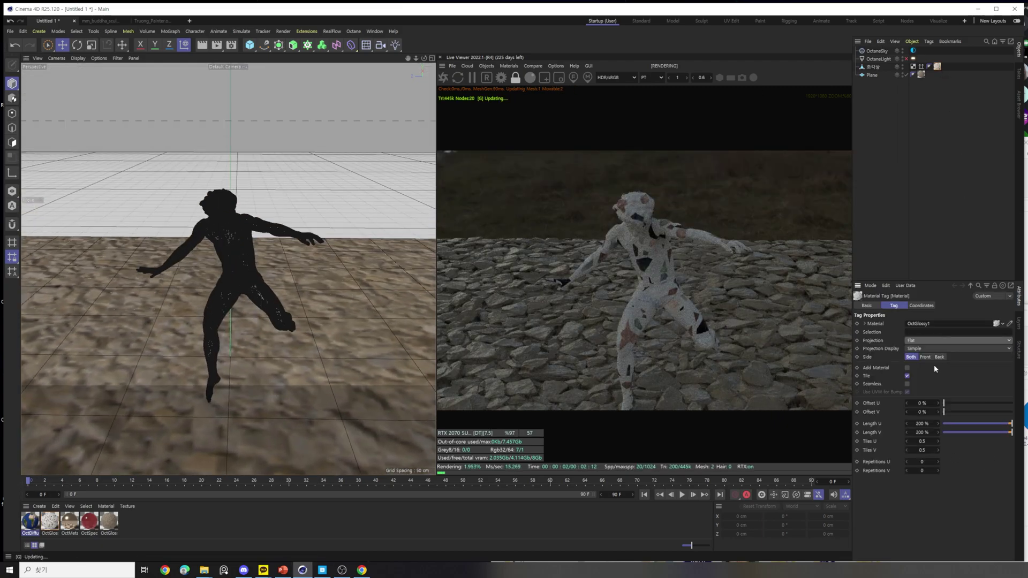
alt+drag(229, 271, 236, 251)
click(12, 98)
alt+drag(161, 300, 176, 321)
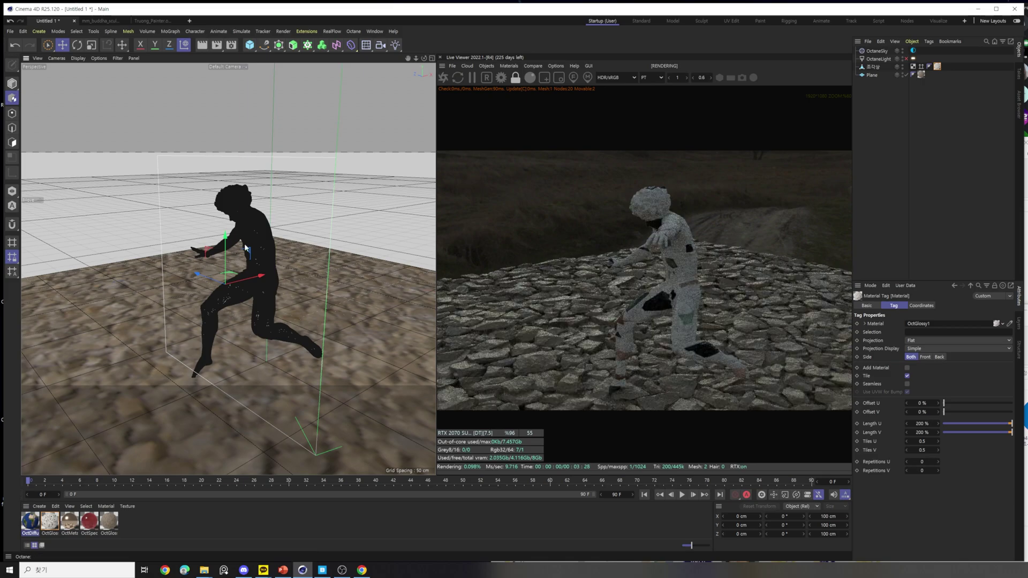
Apply the world map material to the statue and set its material tag's projection to Flat.
alt+drag(213, 281, 263, 267)
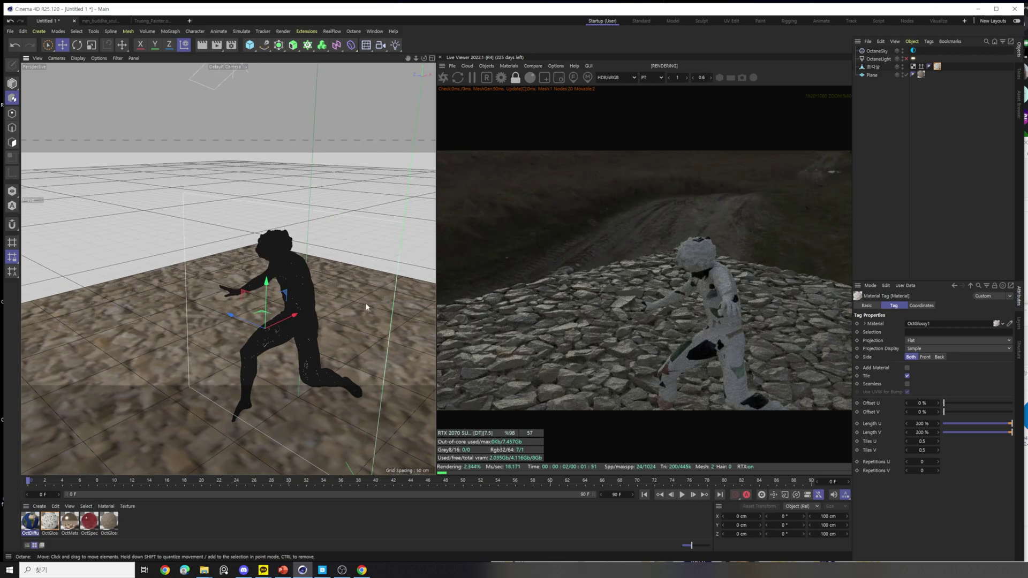
alt+drag(345, 422, 261, 252)
drag(30, 521, 923, 66)
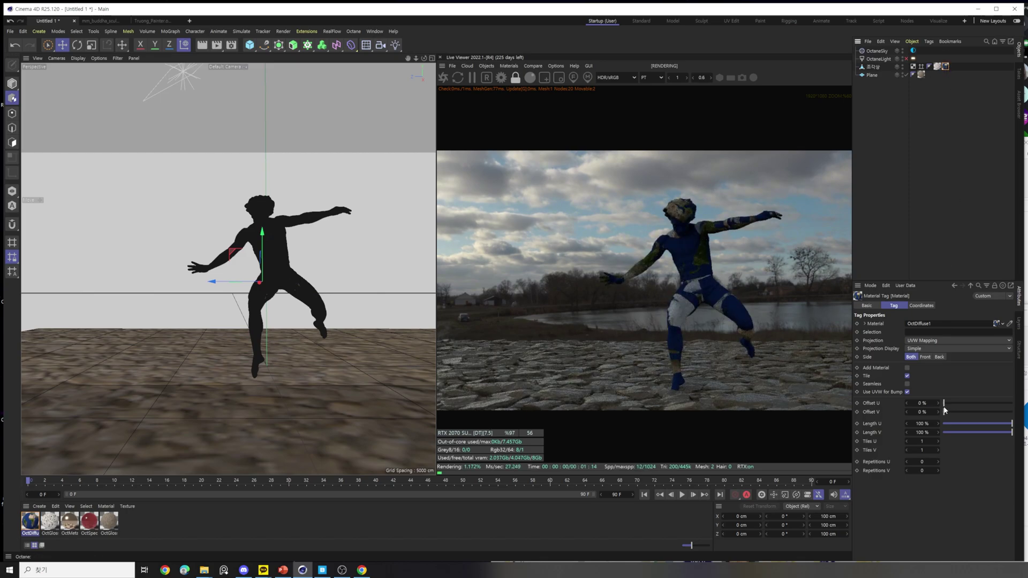
click(947, 337)
click(940, 365)
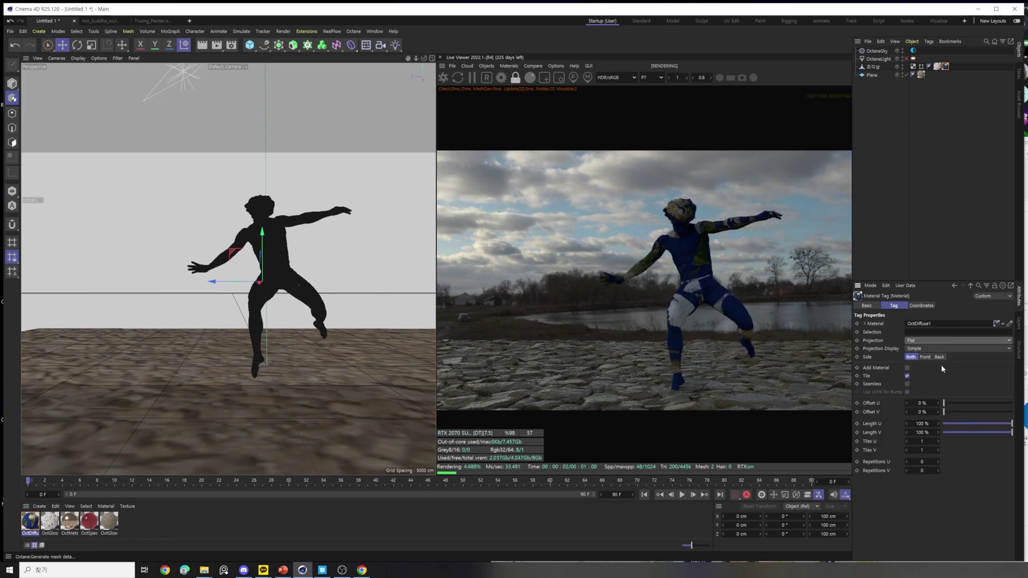
Set Length U and V of the statue's world map tag to 50%, then reduce both to 10%.
click(922, 423)
text(50)
key(Tab)
text(50)
key(Return)
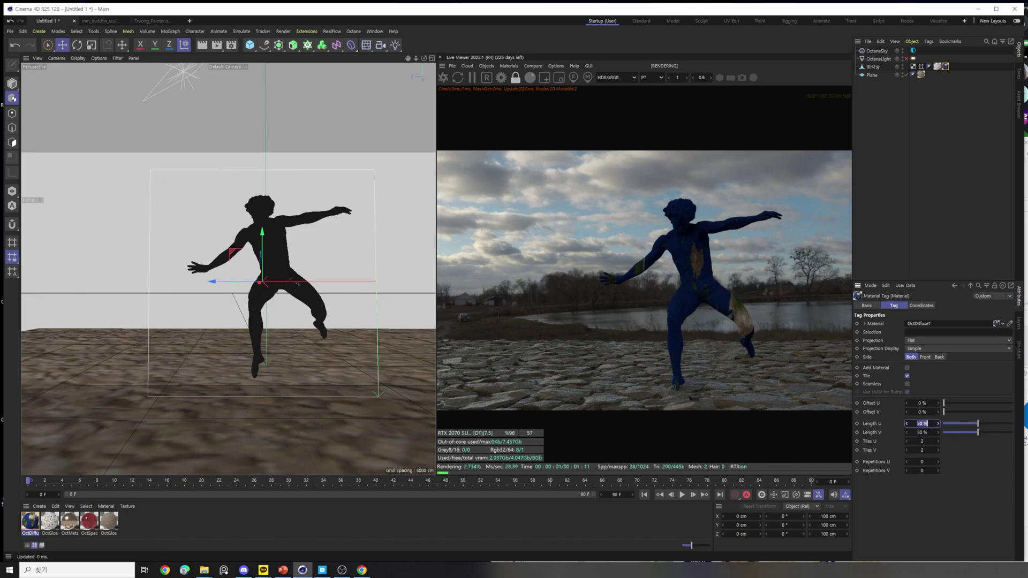
text(0)
key(Return)
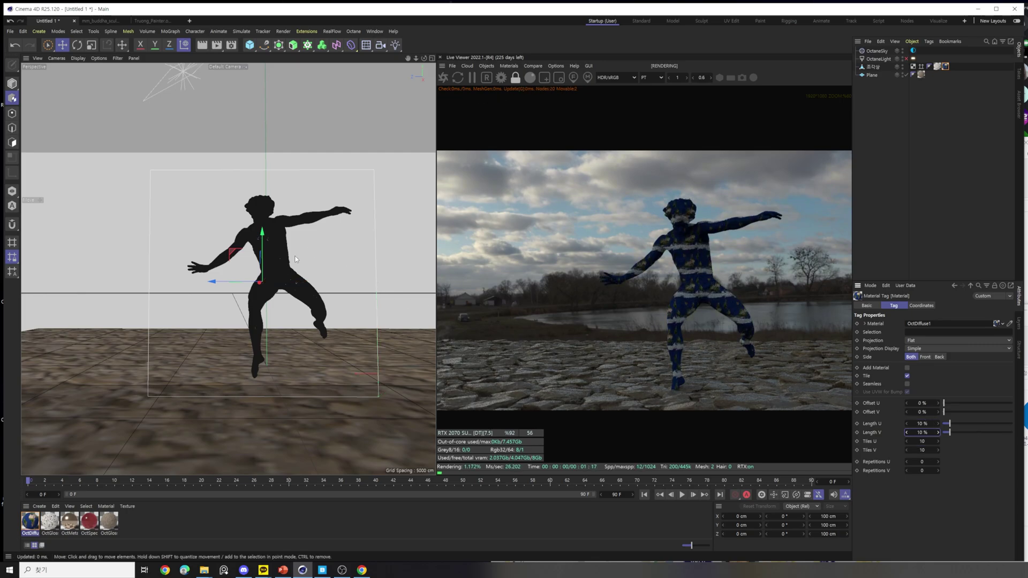
Examine how the Flat-projected world map tiles fall on the statue's front and side.
scroll(272, 263, up, 10)
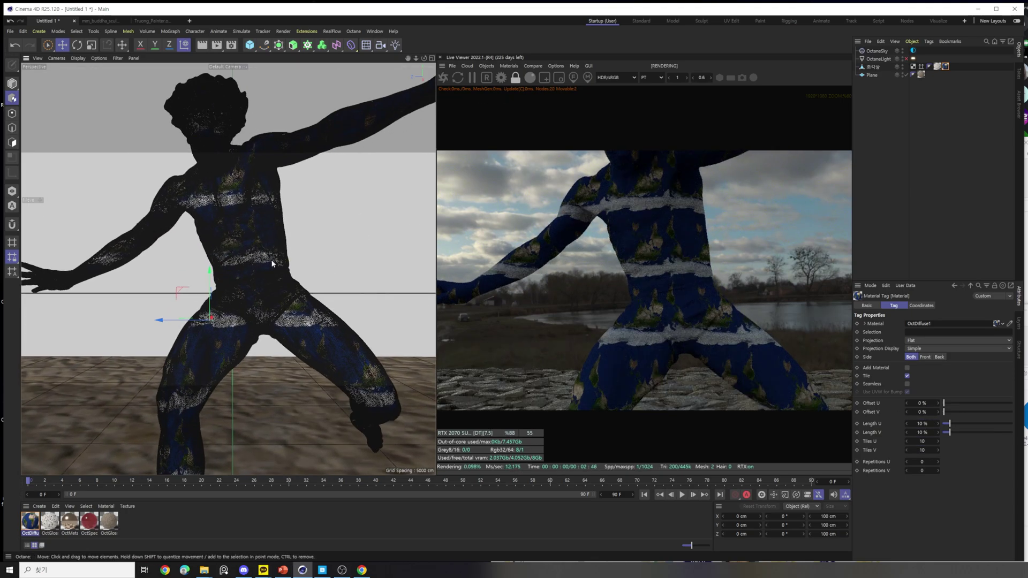
scroll(272, 263, up, 8)
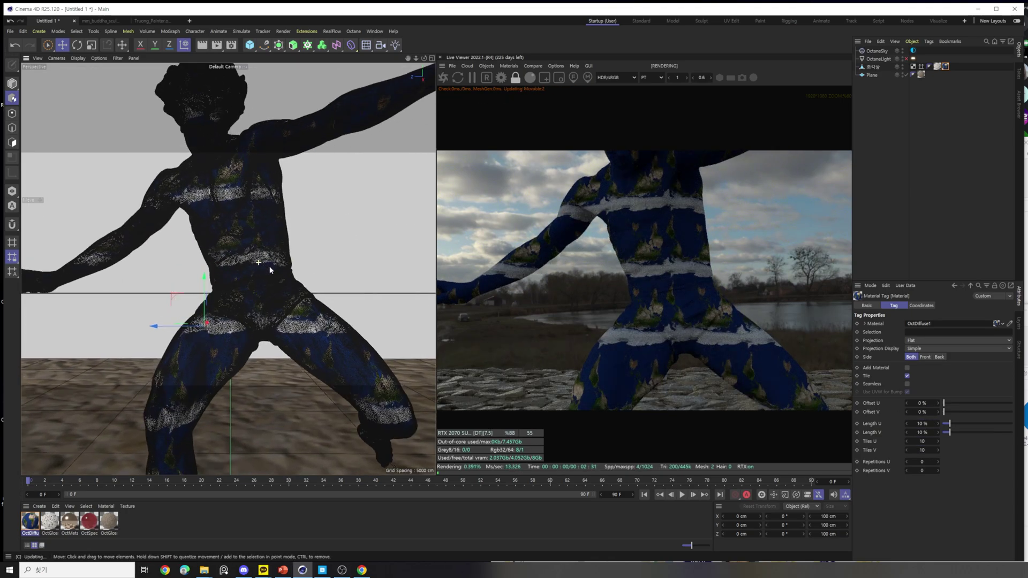
alt+drag(256, 281, 203, 278)
scroll(225, 282, down, 8)
click(12, 98)
alt+drag(128, 251, 108, 247)
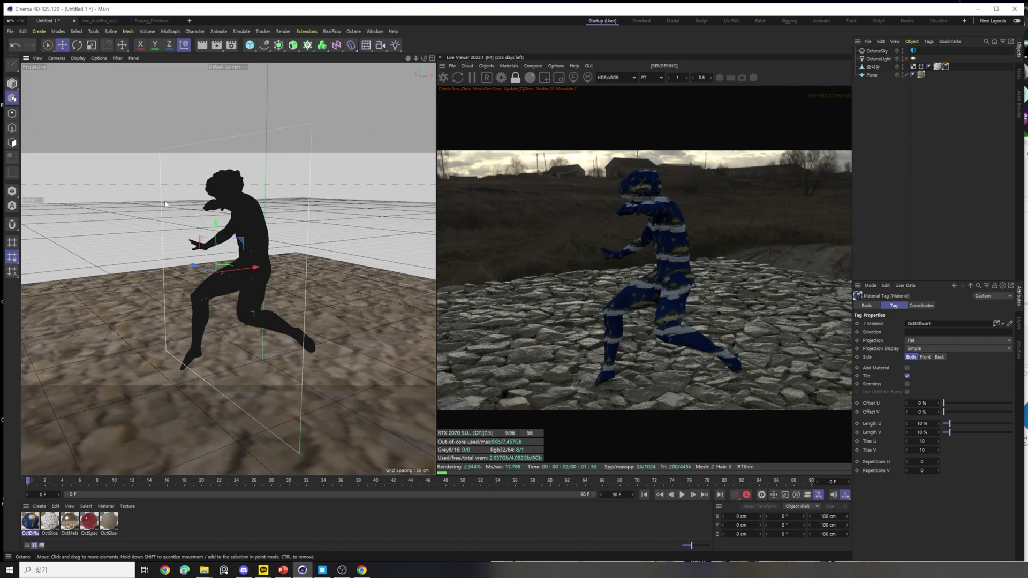
alt+drag(345, 367, 321, 369)
Change the statue's world map tag to Cubic projection and view its projection box around the figure.
click(955, 340)
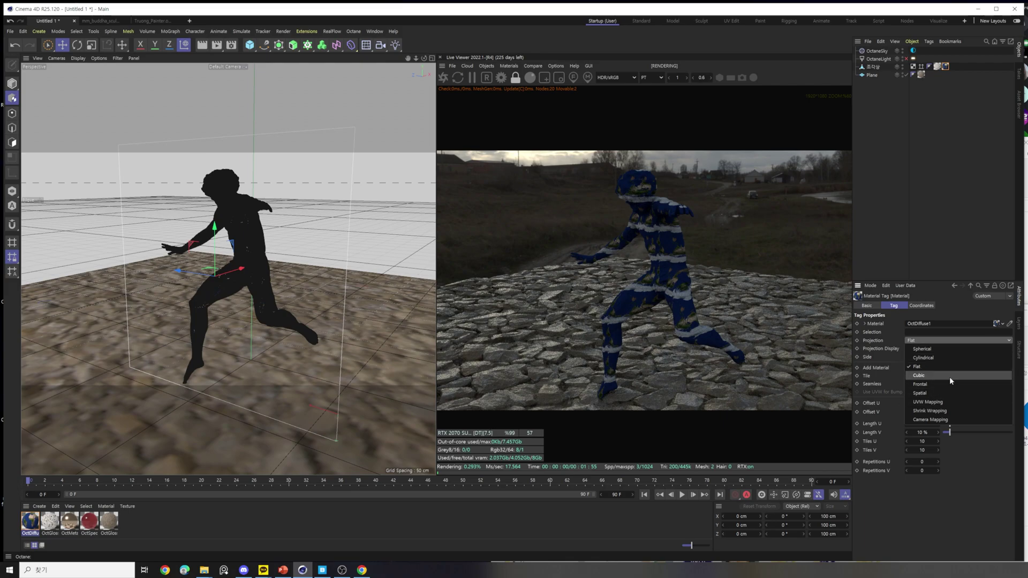
click(949, 376)
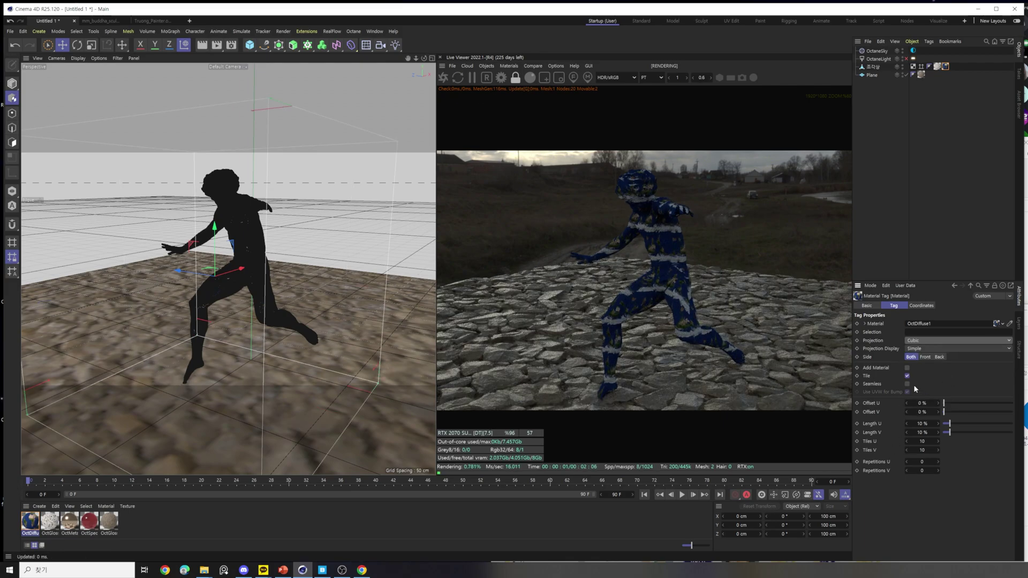
alt+drag(274, 261, 286, 280)
alt+right_drag(286, 280, 187, 270)
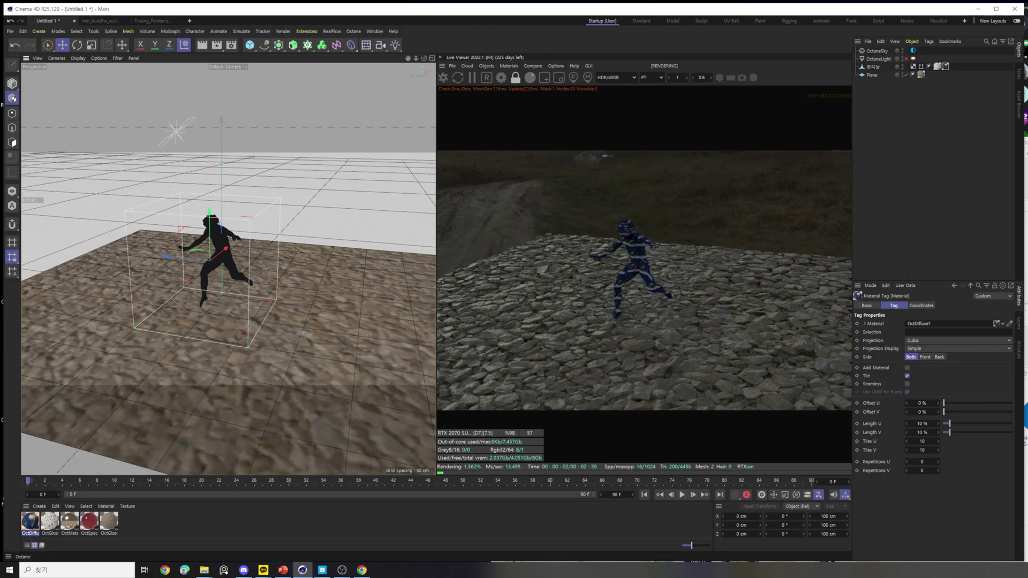
Delete the world map material tag from the statue.
click(931, 343)
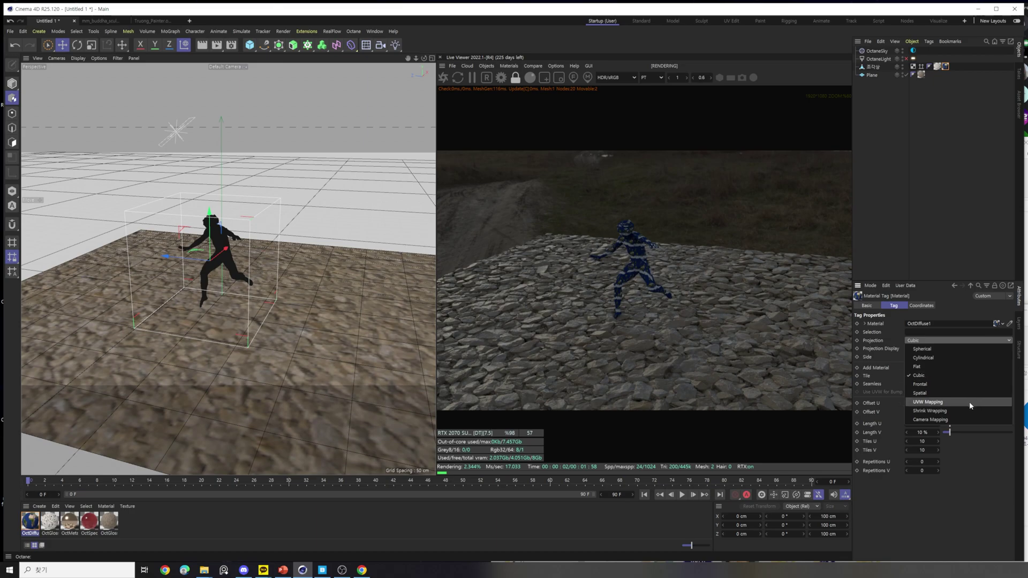
click(941, 143)
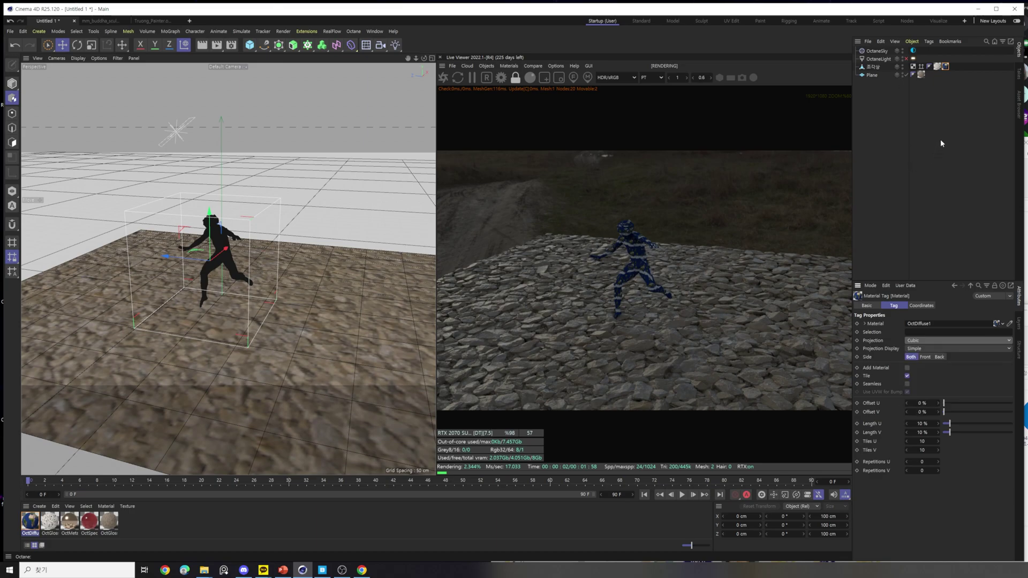
key(Delete)
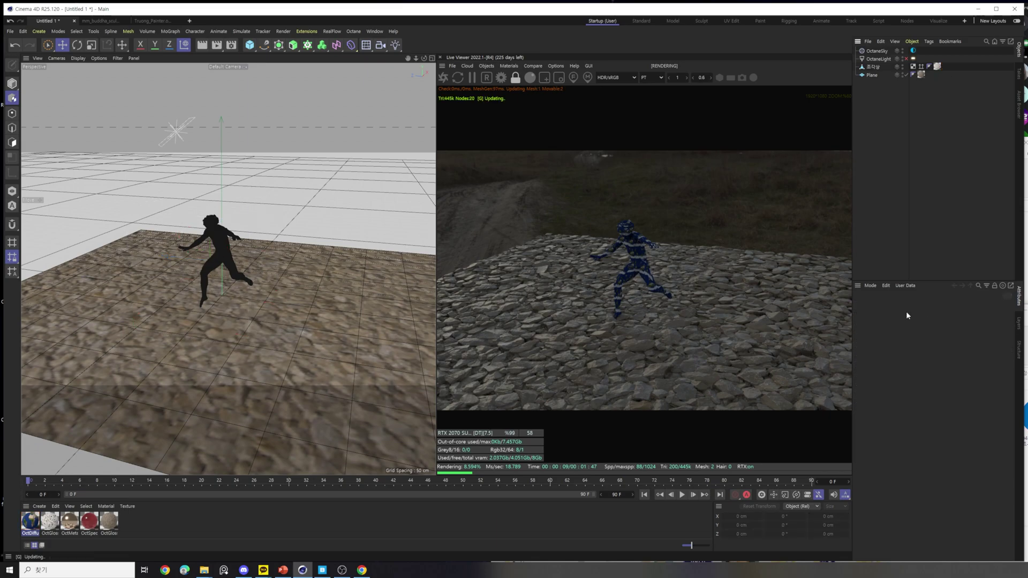
Switch the statue's terrazzo tag to Cubic projection and back to UVW Mapping to compare the two patterns.
alt+drag(225, 266, 300, 220)
click(932, 341)
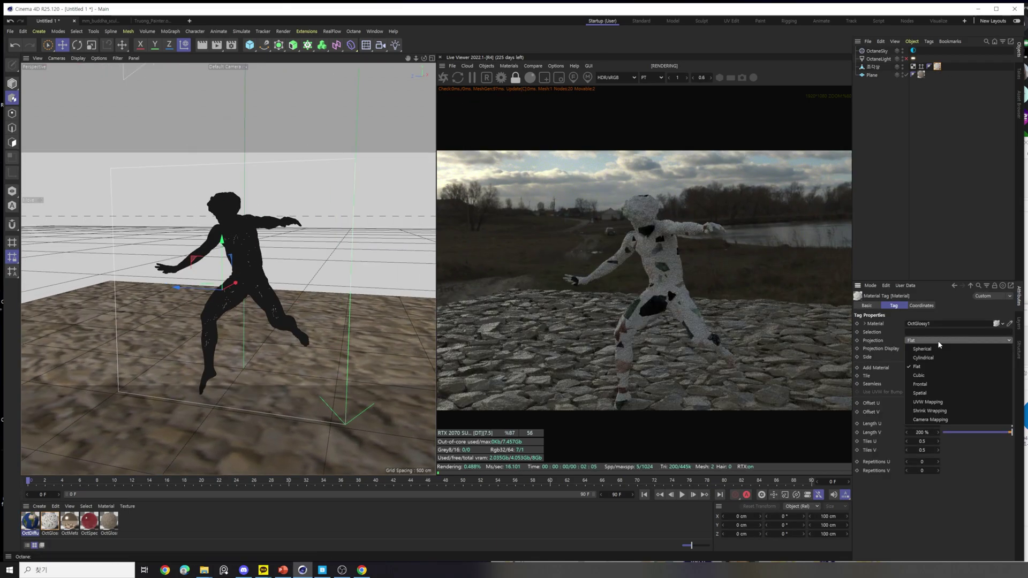
click(921, 381)
click(929, 341)
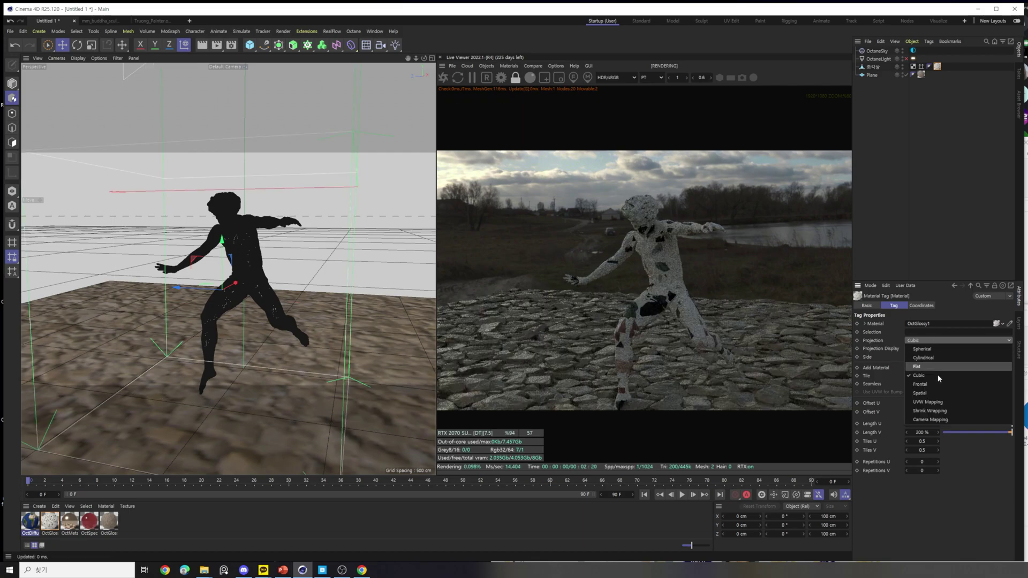
click(950, 403)
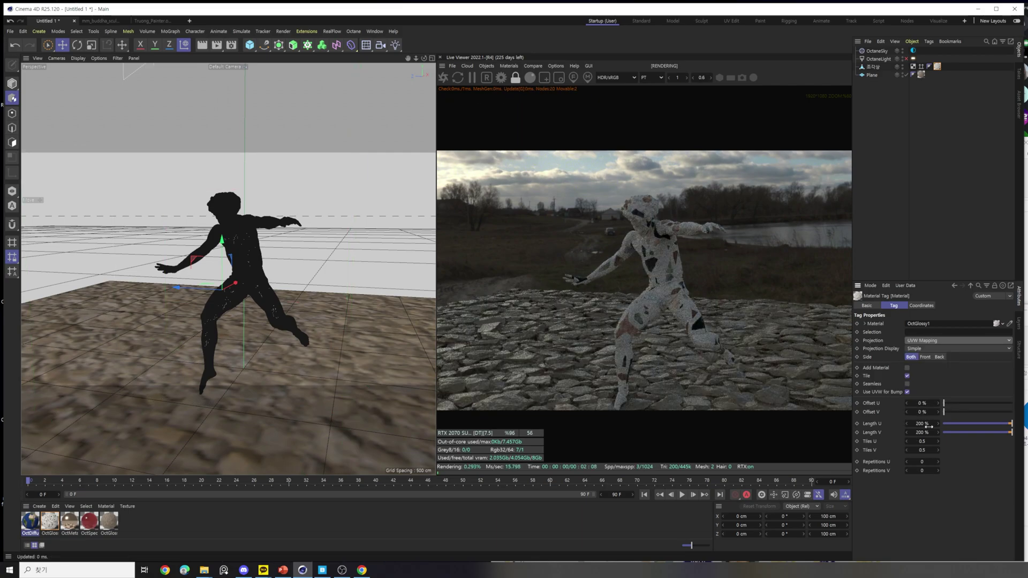
Set the terrazzo tag's Length U and V to 100% and its projection to Cubic.
click(925, 423)
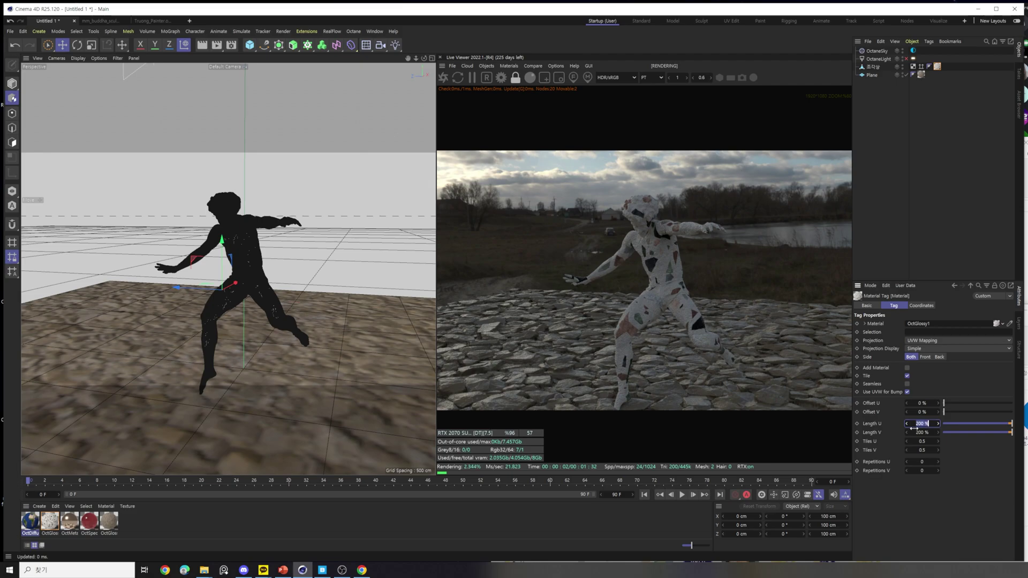
text(100)
key(Return)
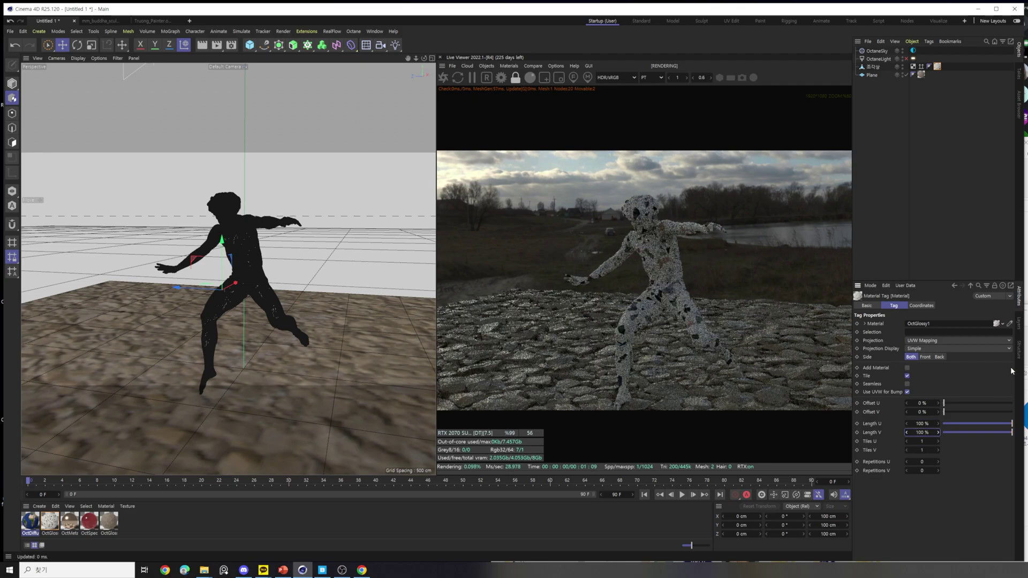
click(1000, 340)
click(950, 375)
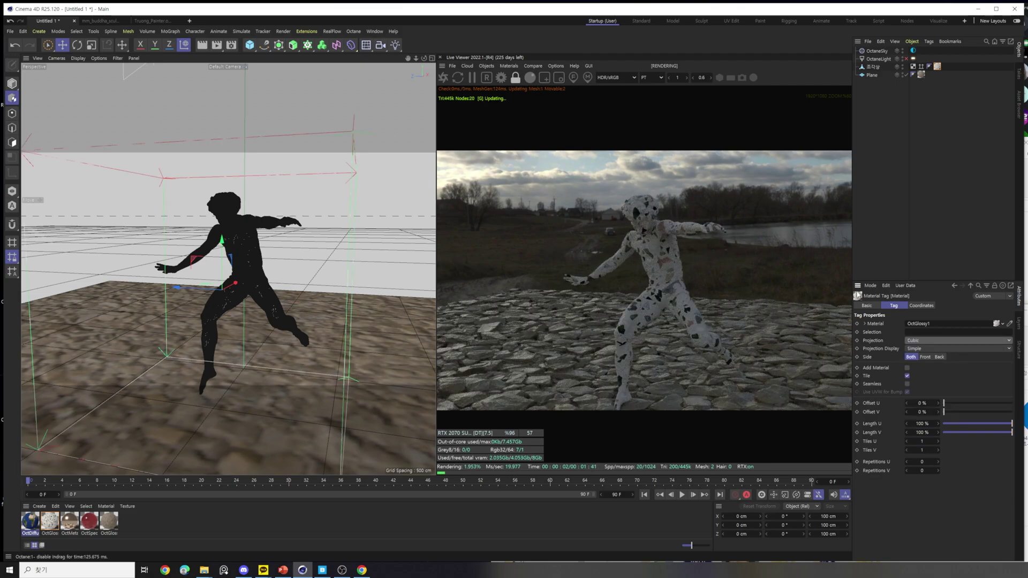
Set the statue's terrazzo tag Length U and V to 50%.
scroll(245, 285, up, 5)
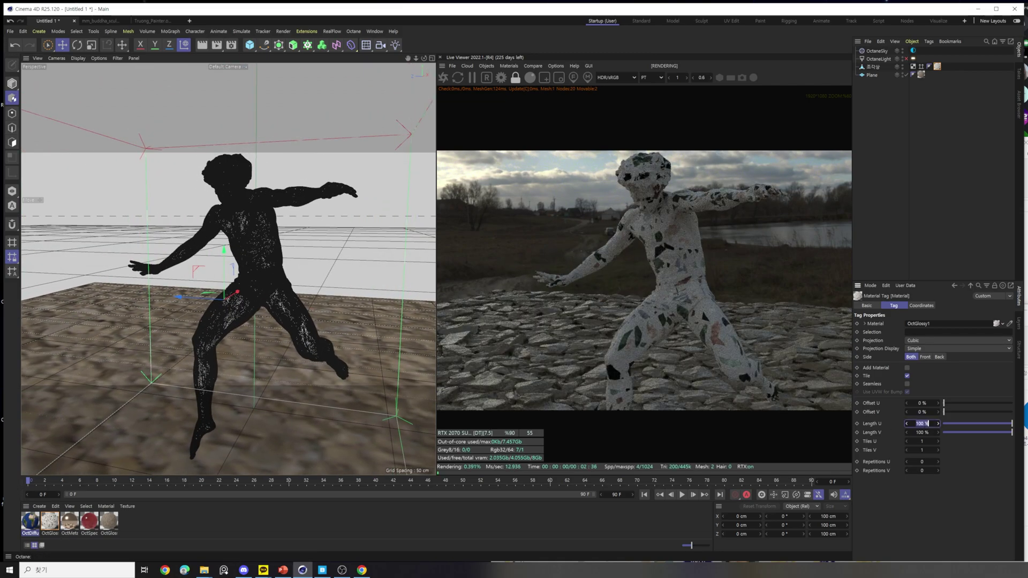
text(50)
key(Return)
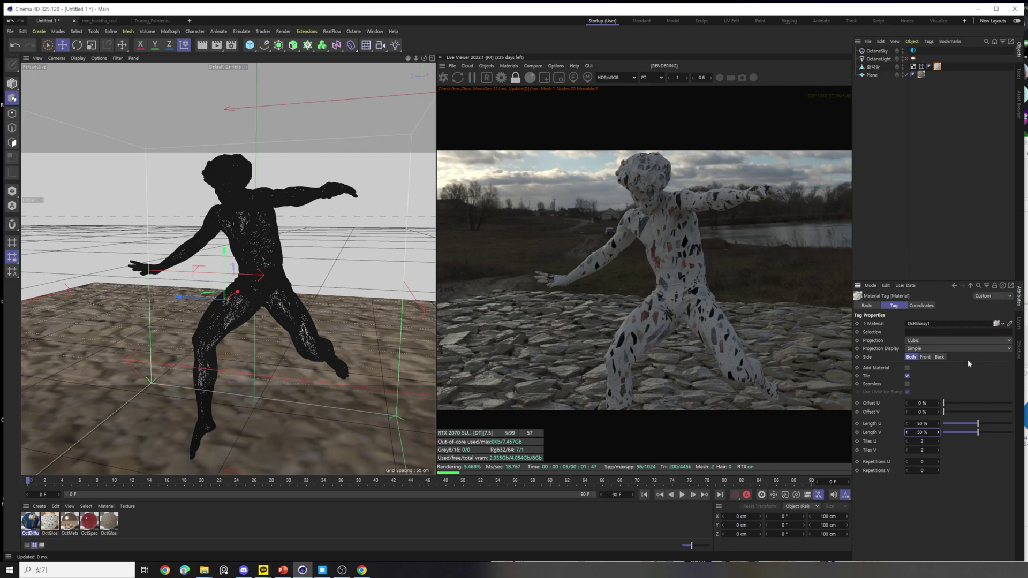
Add a second Plane object and raise it about 176 cm above the ground.
click(250, 45)
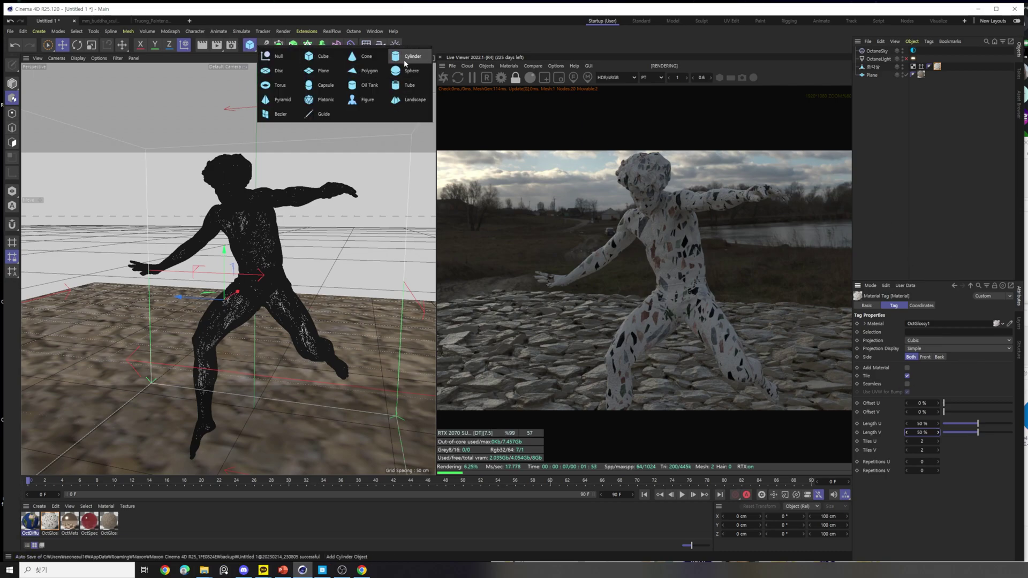
click(323, 71)
scroll(260, 371, down, 6)
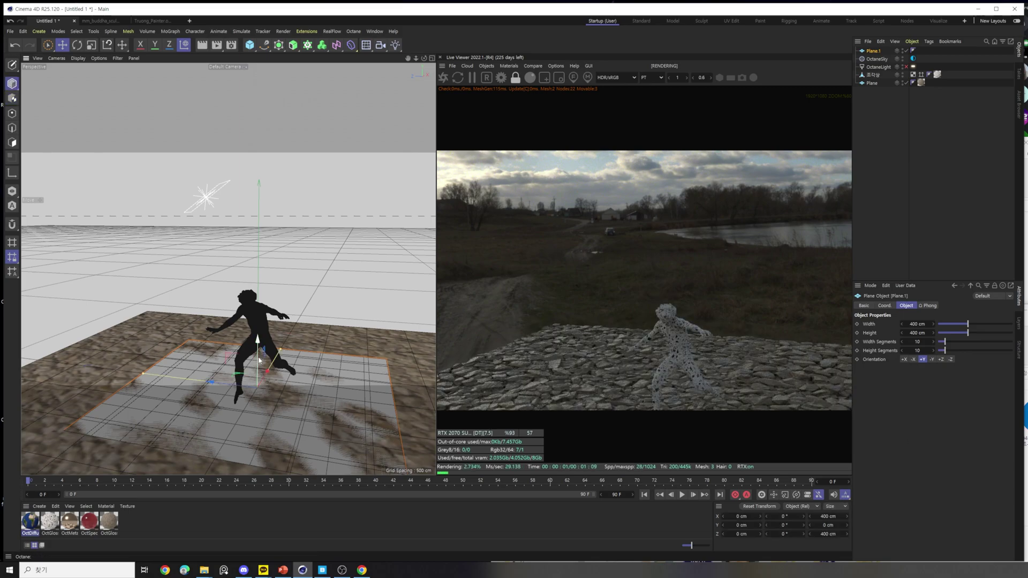
drag(260, 371, 276, 262)
click(298, 296)
click(277, 266)
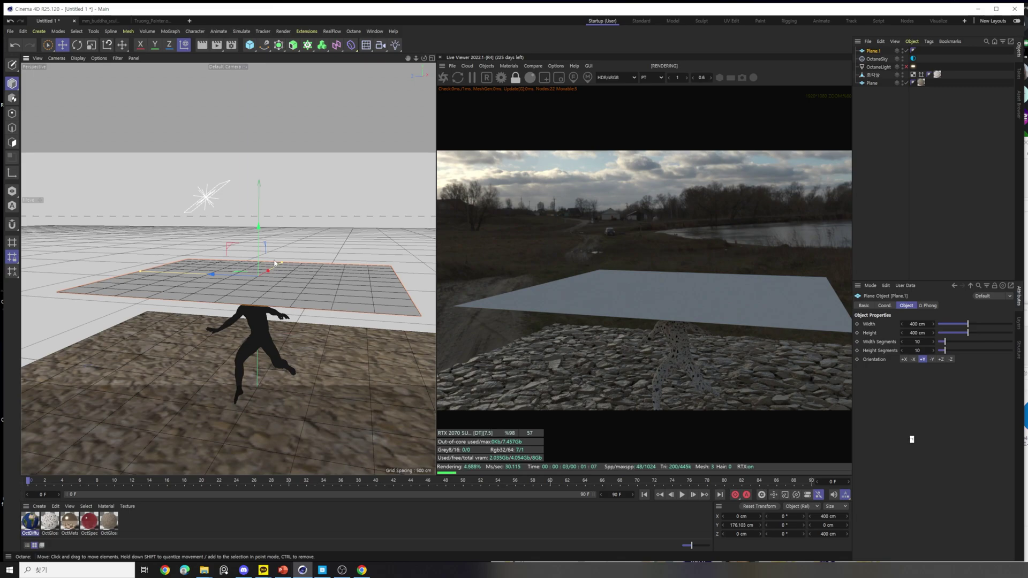
Rotate the new plane 90° so it stands upright and apply the terrazzo material to it.
key(r)
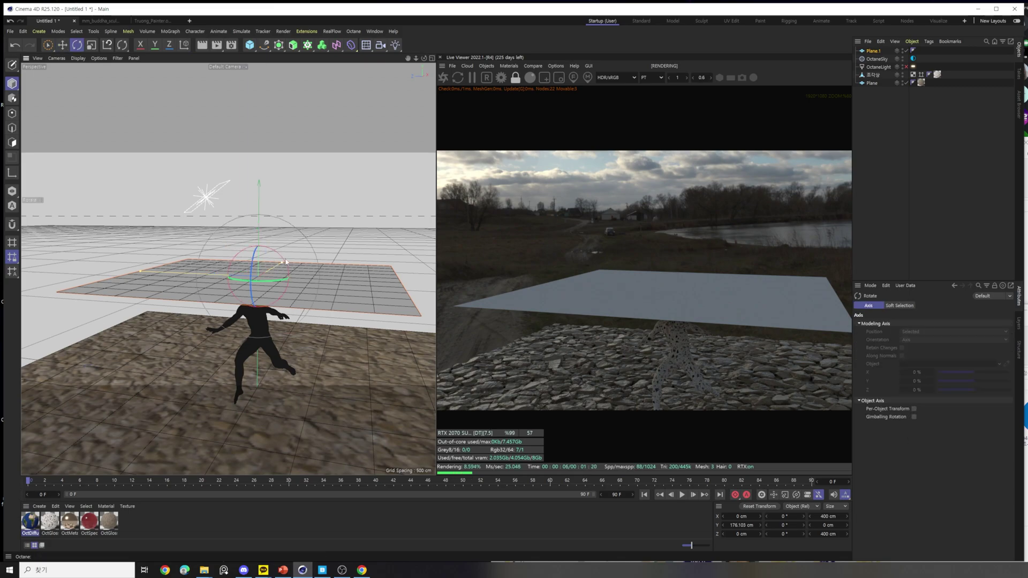
drag(276, 253, 296, 305)
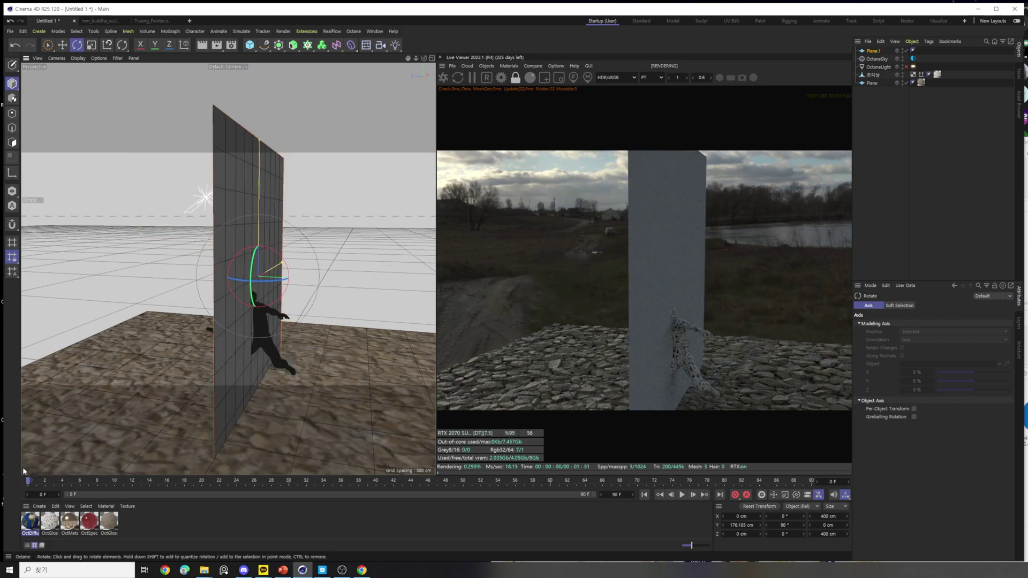
alt+drag(230, 243, 354, 232)
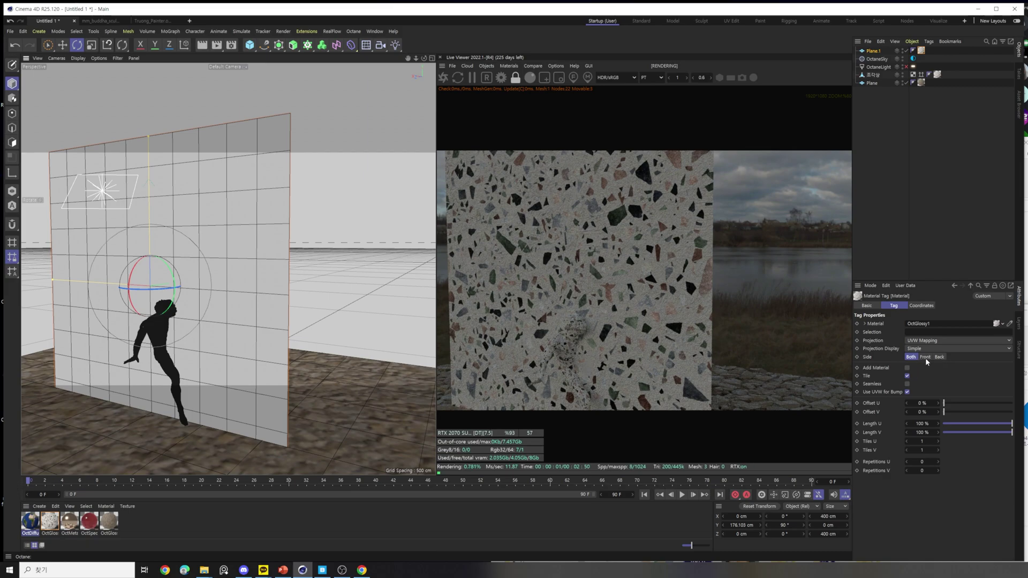
Try the Front side option on the upright plane's material tag, inspect the plane's faces, and restore Both.
click(925, 357)
alt+drag(177, 304, 129, 303)
click(917, 358)
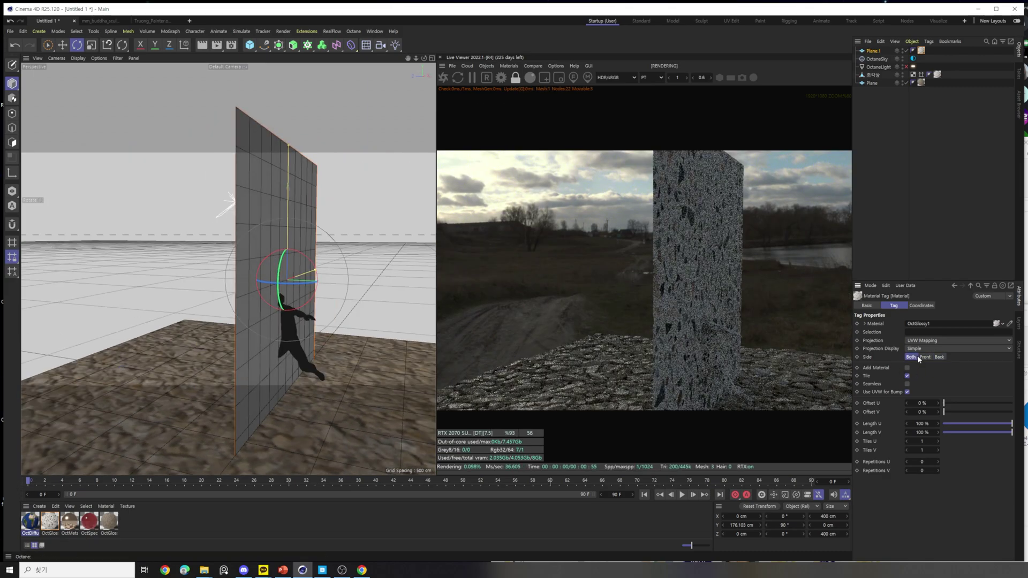
alt+drag(264, 313, 501, 313)
Set the upright plane's tag to Cubic projection and compare the Front and Back side options from both faces.
click(934, 341)
click(937, 380)
alt+drag(307, 307, 439, 308)
click(925, 357)
mouse_move(344, 275)
alt+mouse_down()
mouse_move(243, 259)
mouse_move(400, 261)
mouse_move(338, 259)
mouse_move(407, 263)
mouse_move(442, 282)
mouse_move(332, 270)
alt+mouse_up()
click(940, 357)
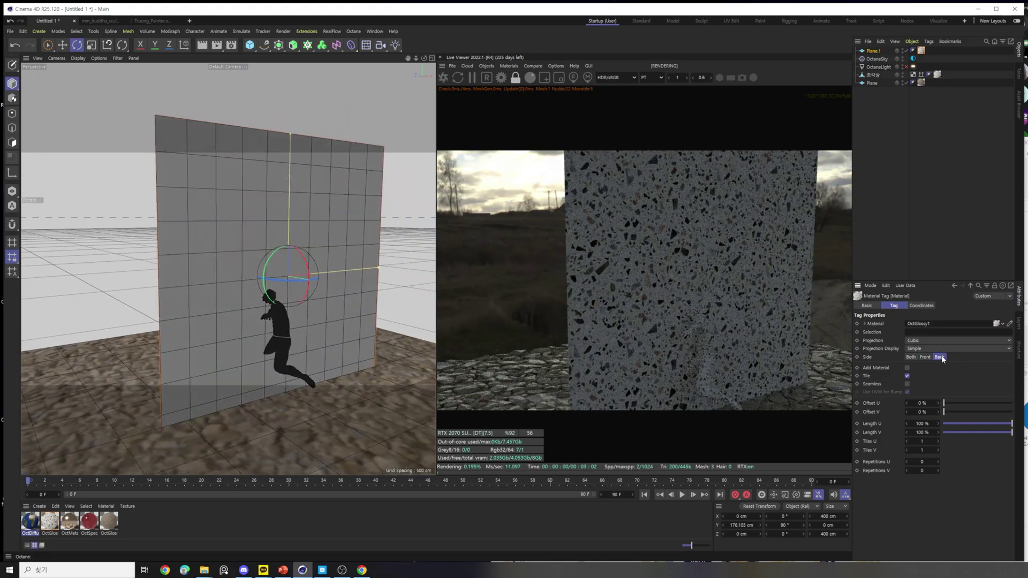
alt+drag(288, 310, 403, 303)
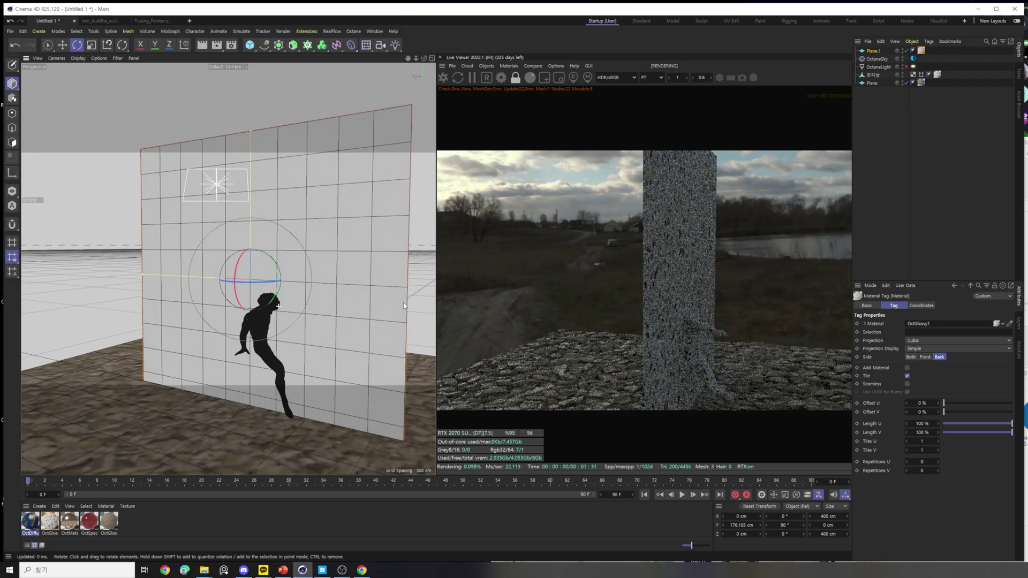
Return the upright plane's tag to UVW Mapping and compare its Front and Back side options, ending on Back.
click(927, 343)
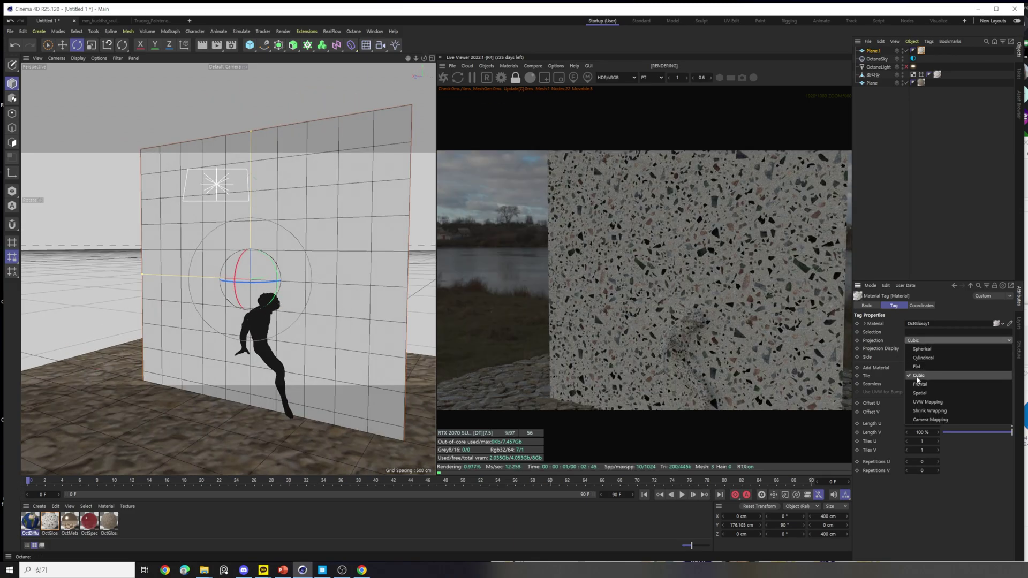
click(952, 402)
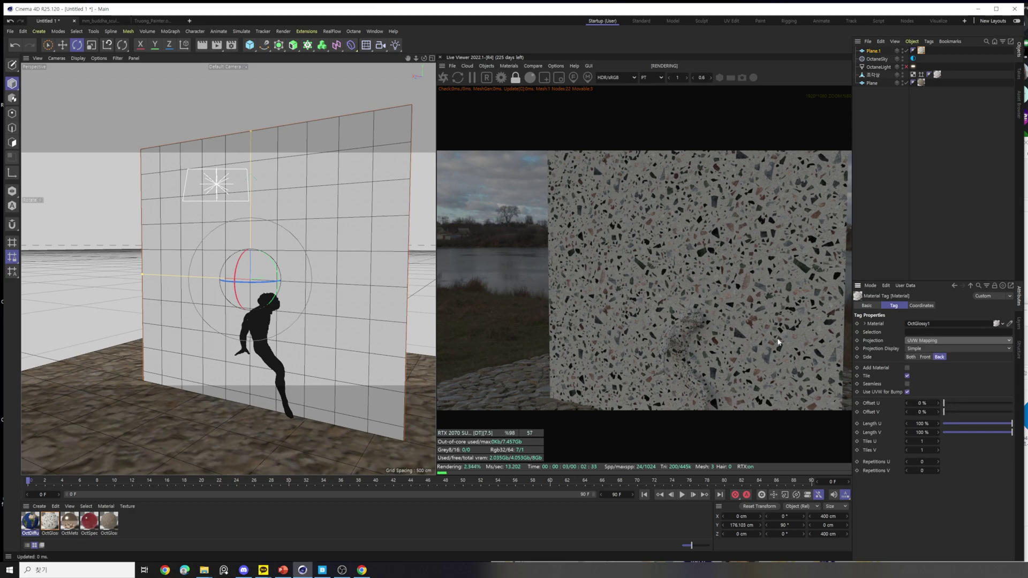
click(925, 357)
alt+drag(334, 319, 437, 294)
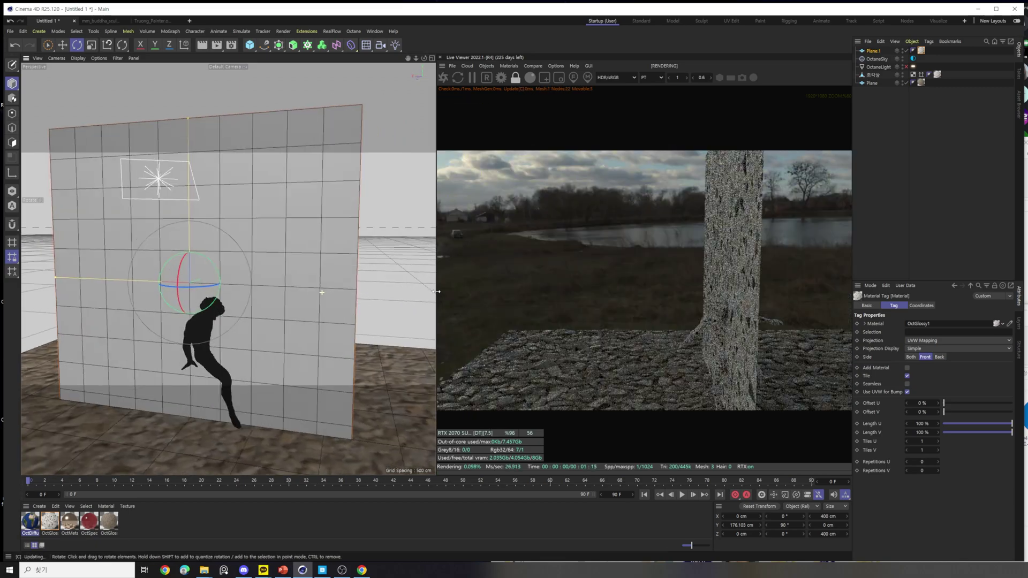
click(940, 357)
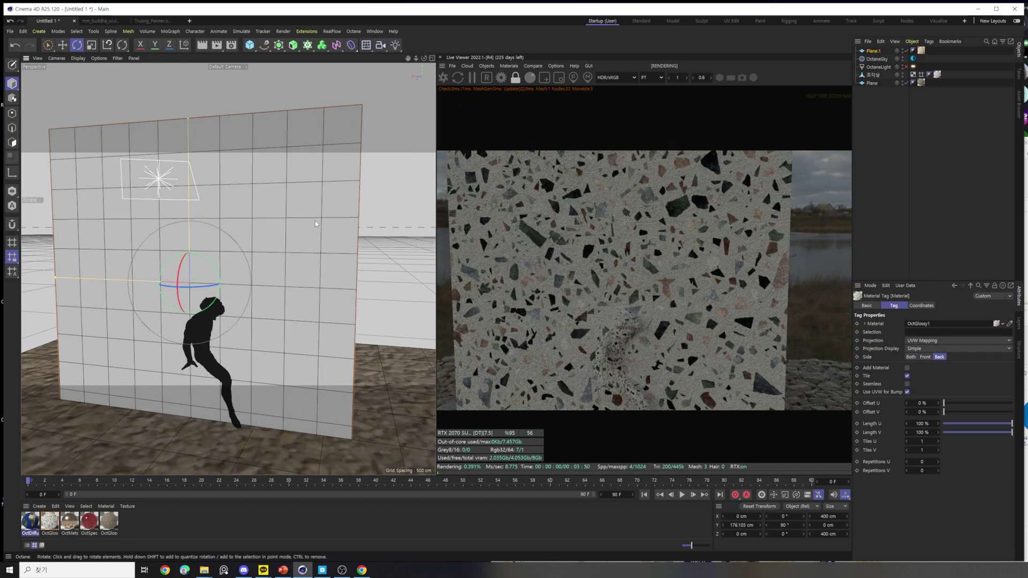
Replace the upright plane with a new cube.
key(Delete)
click(250, 46)
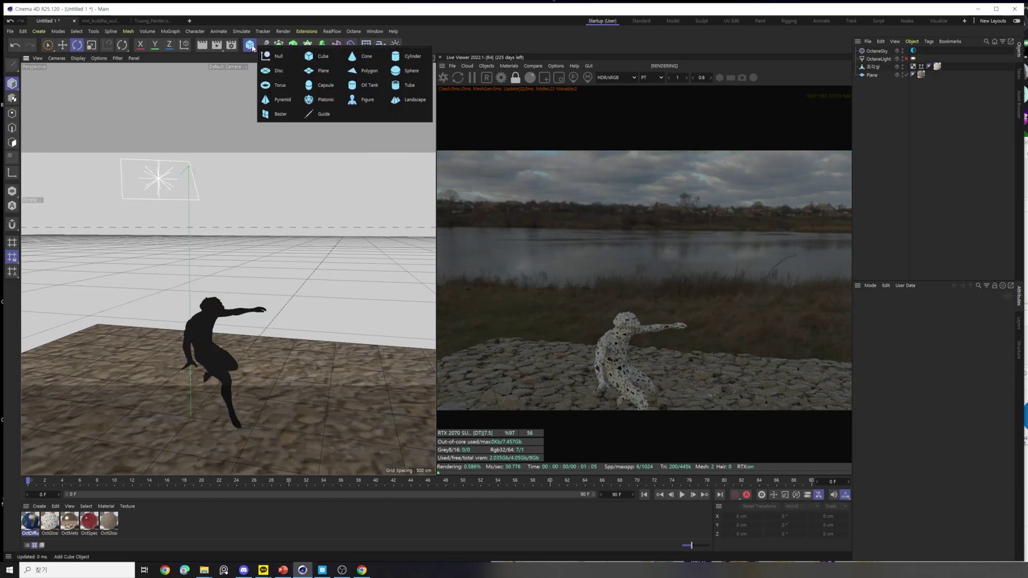
click(324, 58)
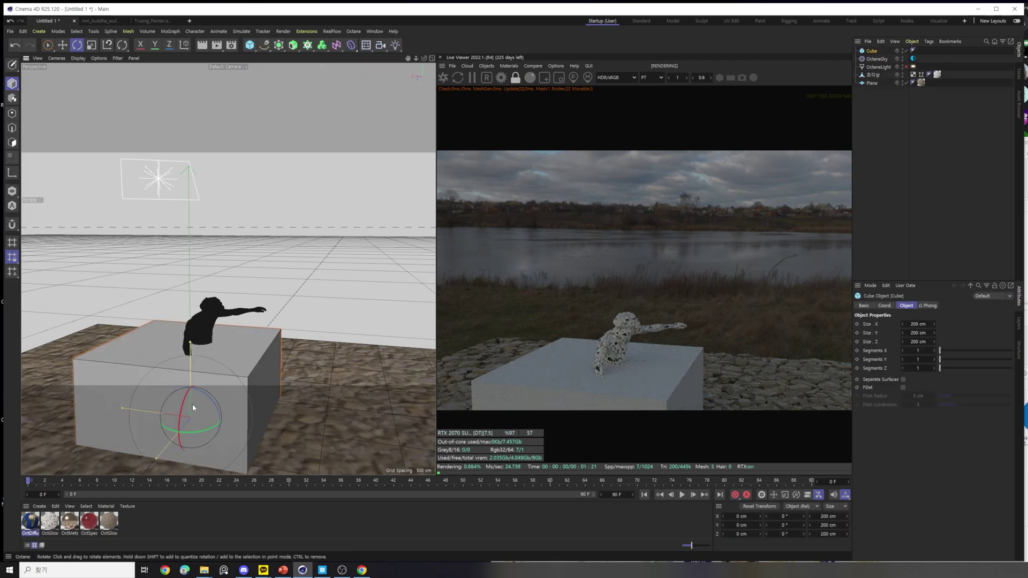
Move the cube up beside the statue, to about X -172, Y 225, Z -51 cm, and apply the terrazzo material to it.
click(63, 45)
drag(193, 374, 334, 205)
drag(307, 262, 307, 262)
key(o)
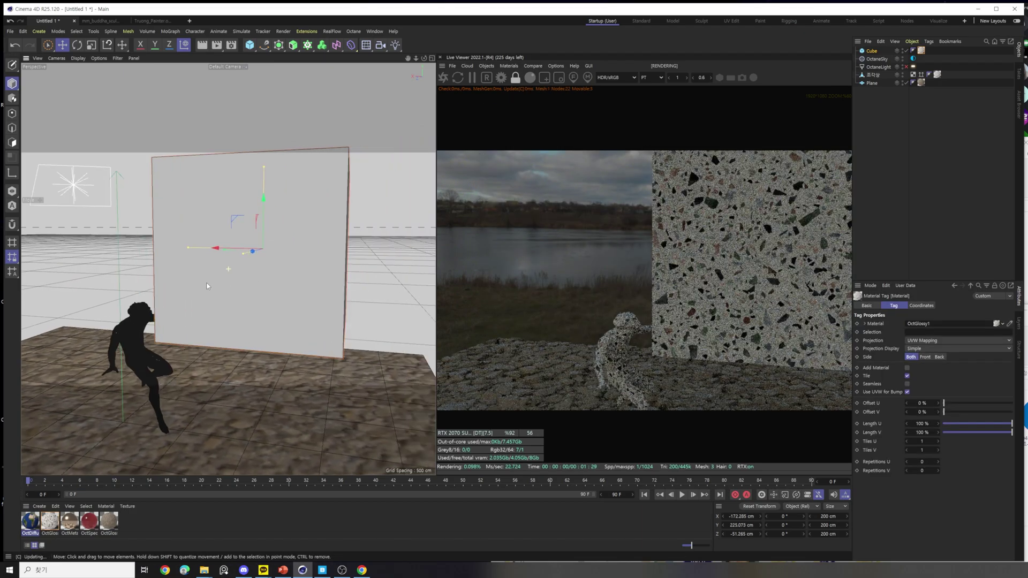
Set the cube's material tag to the Front side and inspect the cube from inside and outside.
click(925, 357)
scroll(259, 252, up, 6)
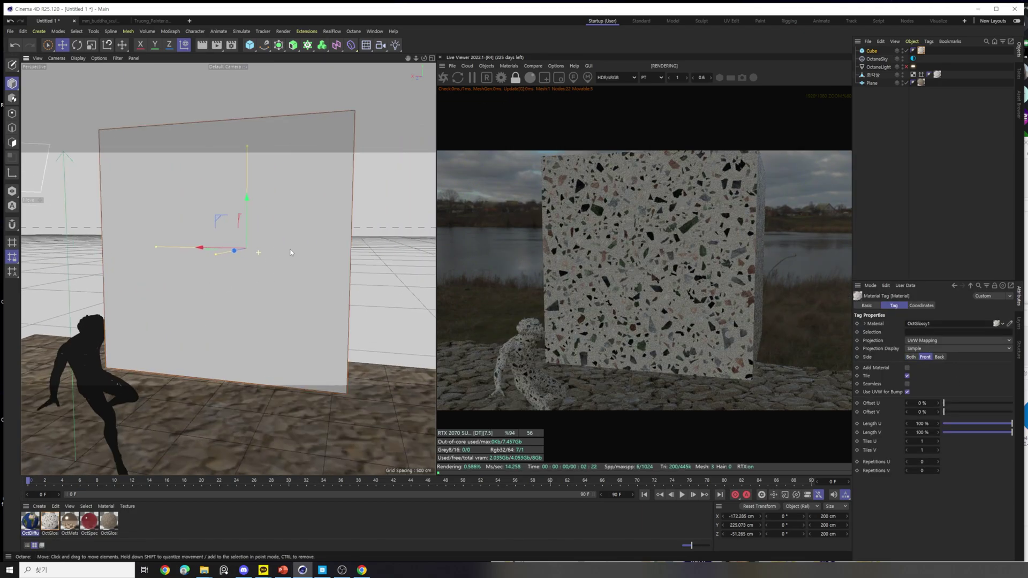
scroll(259, 254, up, 1)
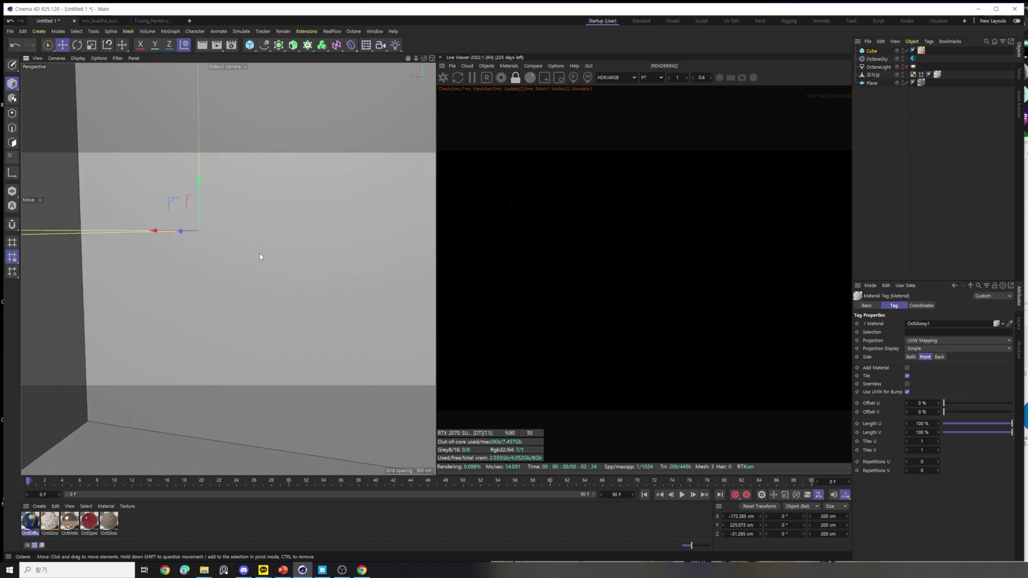
click(280, 138)
key(o)
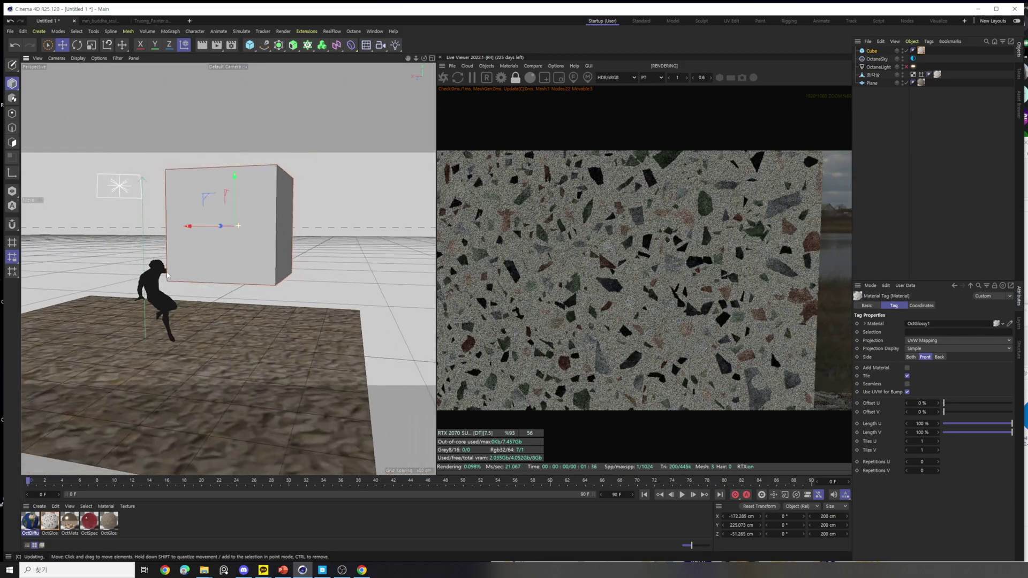
Make the cube editable and delete its front face to leave an open box.
click(13, 142)
click(267, 257)
key(Delete)
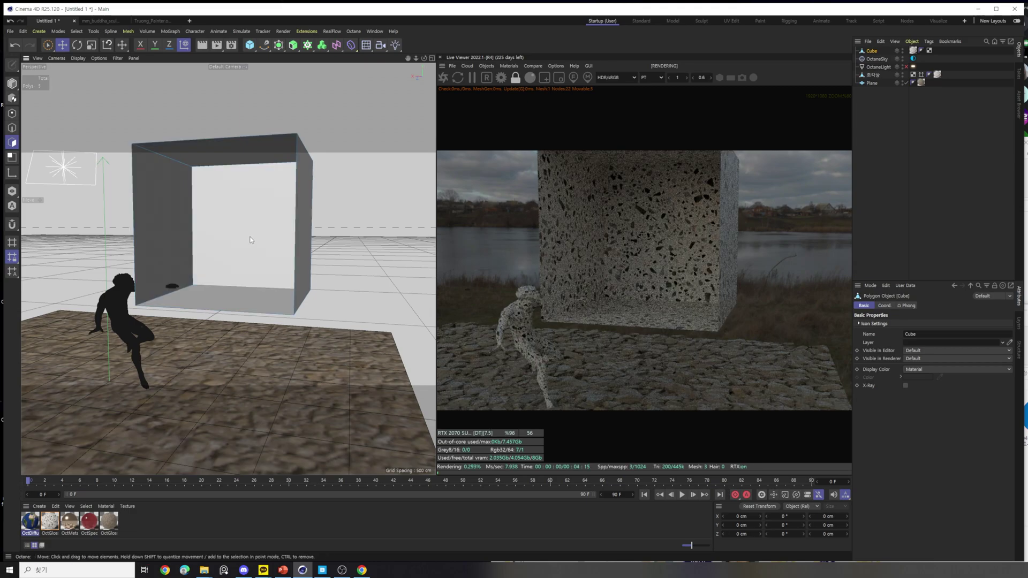
key(Return)
key(o)
alt+drag(293, 243, 277, 251)
Set the open box's material tag to Cubic projection and compare the Front and Both side options, ending on Both.
click(914, 50)
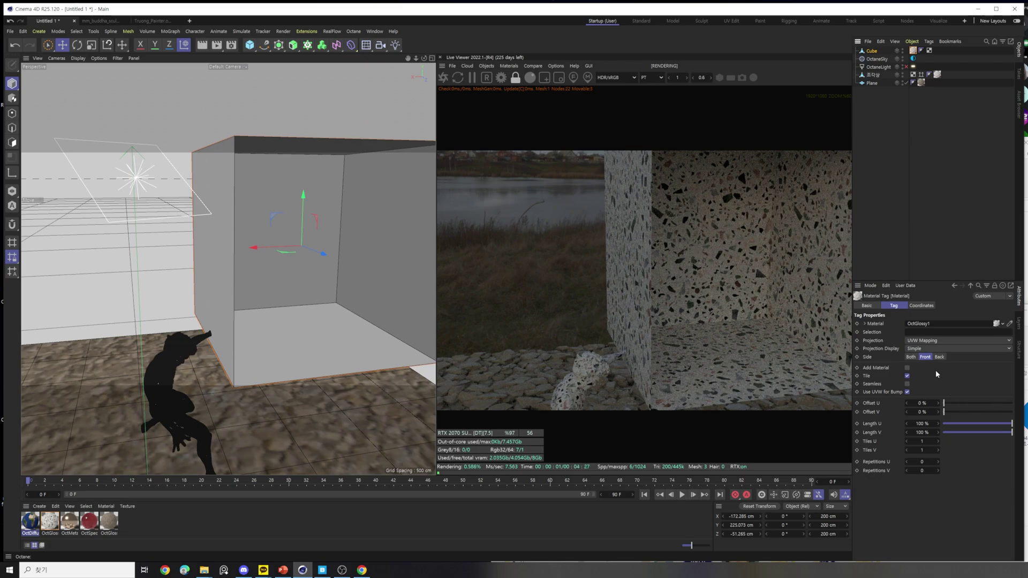
click(939, 341)
click(931, 374)
click(910, 357)
click(926, 356)
click(911, 356)
click(318, 382)
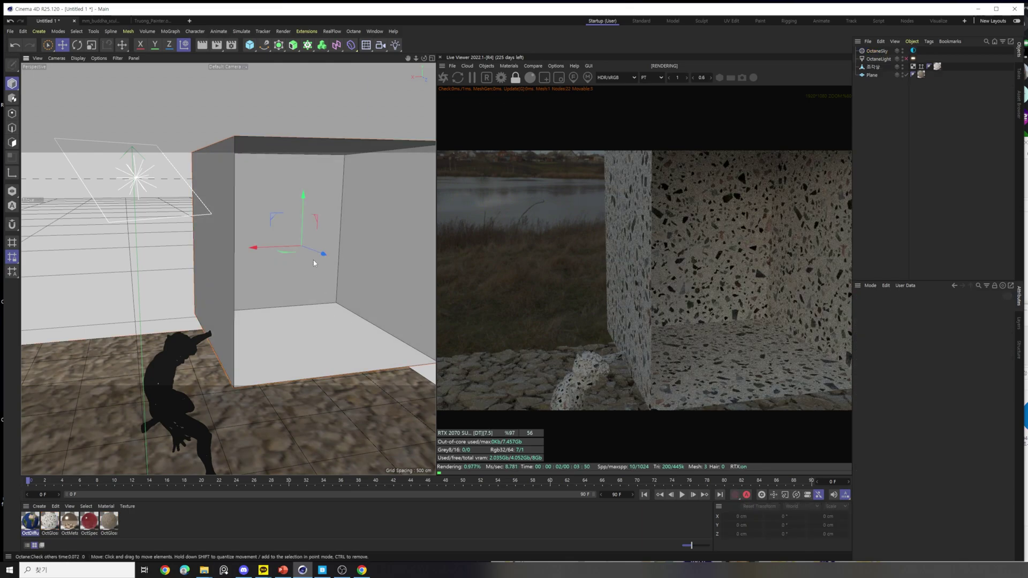
key(Delete)
key(ctrl+z)
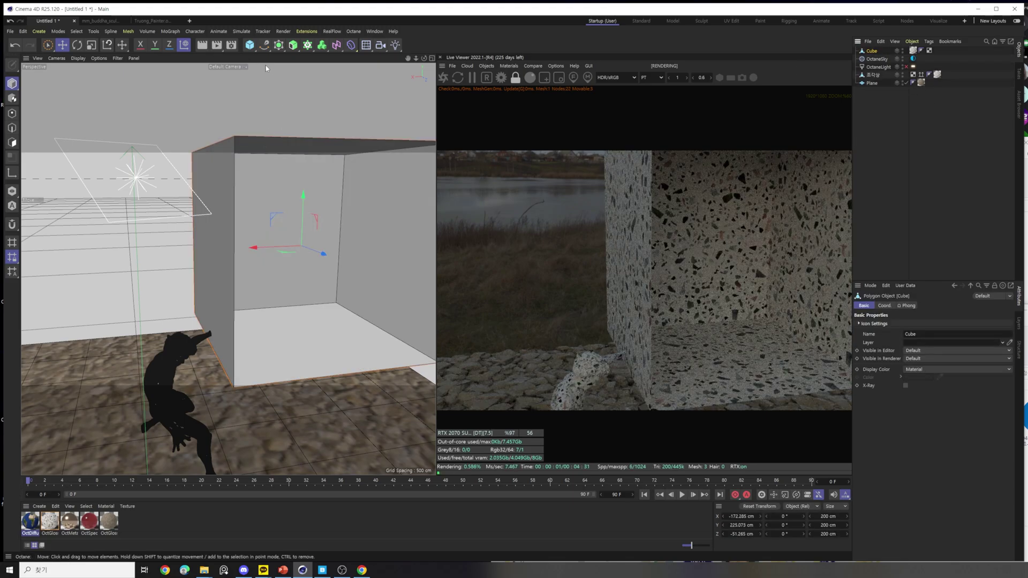
Add a plane, narrow it to about 168 cm, raise it to about 237 cm and rotate it -90° so it stands upright.
click(246, 47)
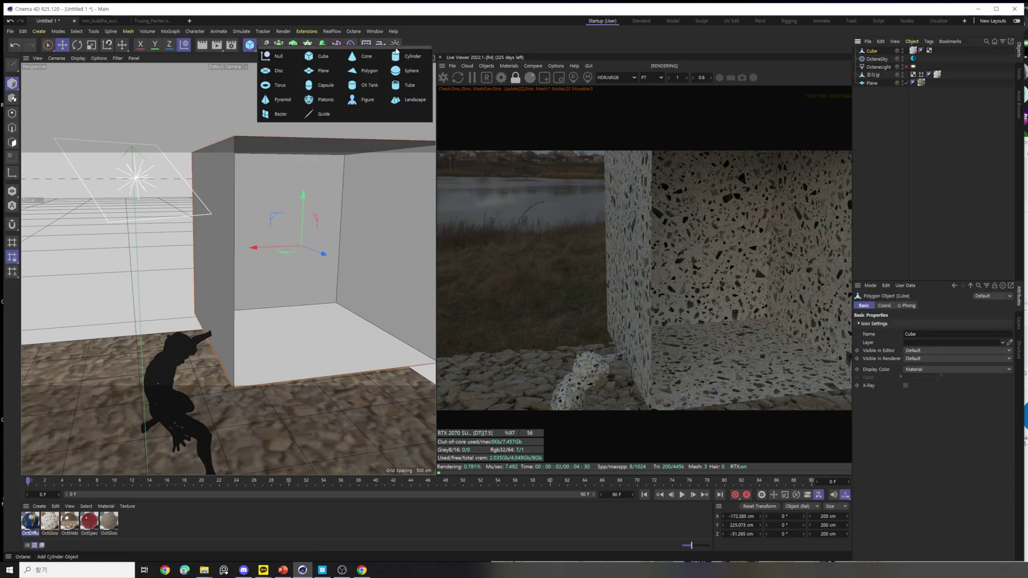
click(337, 72)
scroll(245, 368, down, 5)
drag(196, 399, 229, 295)
key(r)
alt+drag(209, 364, 274, 314)
scroll(212, 201, up, 3)
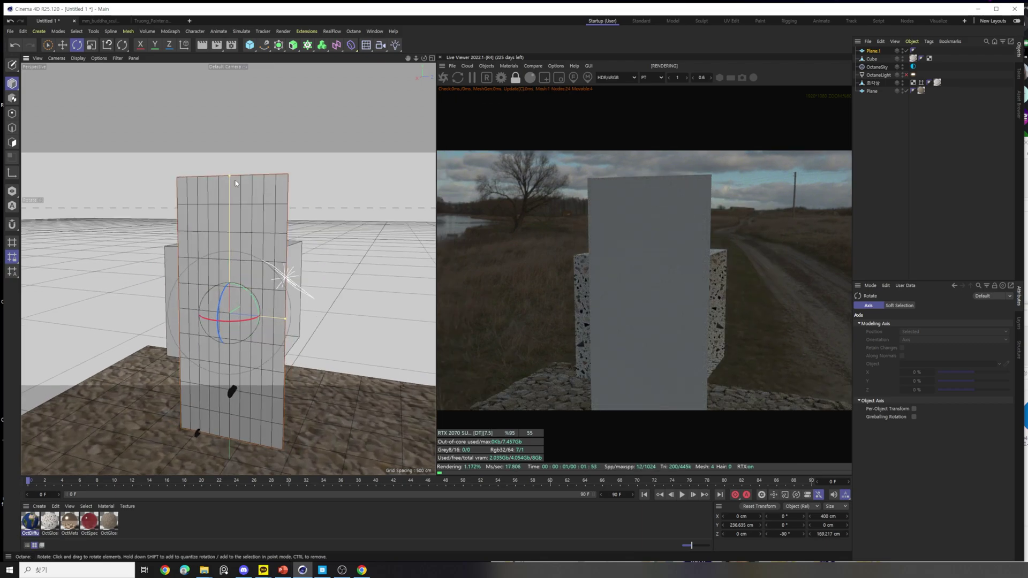
alt+drag(222, 241, 250, 346)
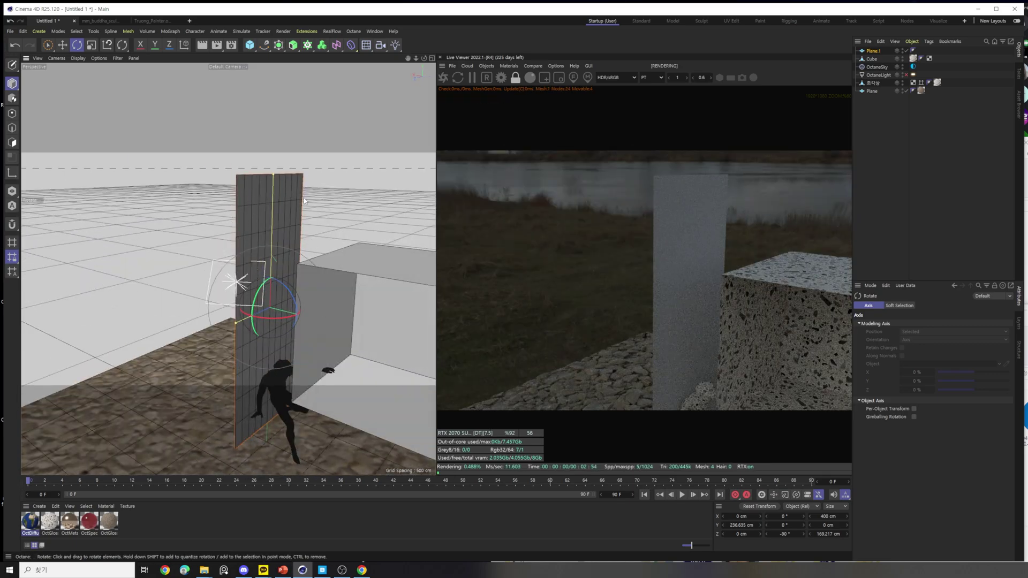
alt+drag(269, 313, 98, 104)
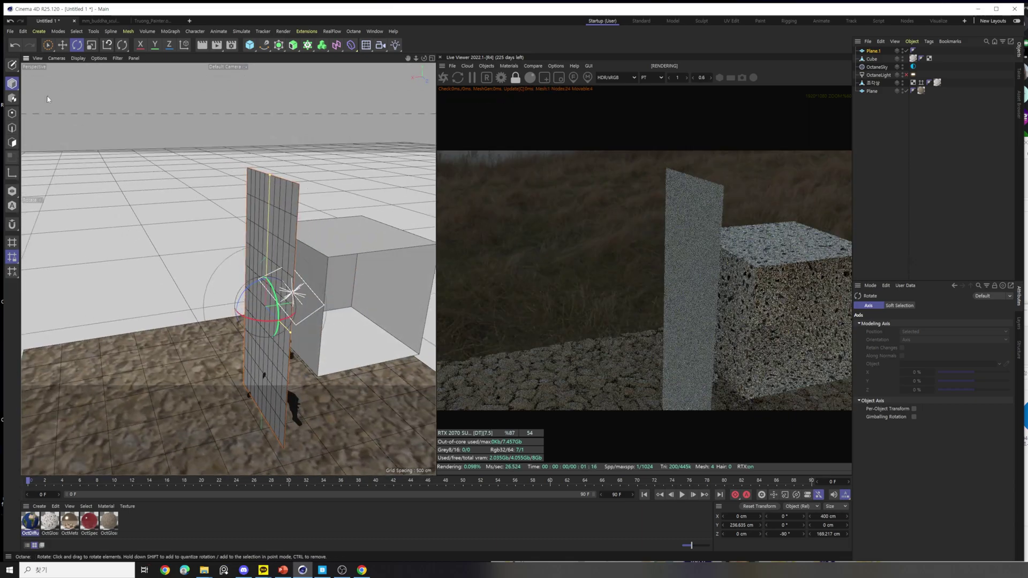
Make the upright plane editable and apply the OctDiffuse1 earth material to a polygon selection on it.
click(15, 66)
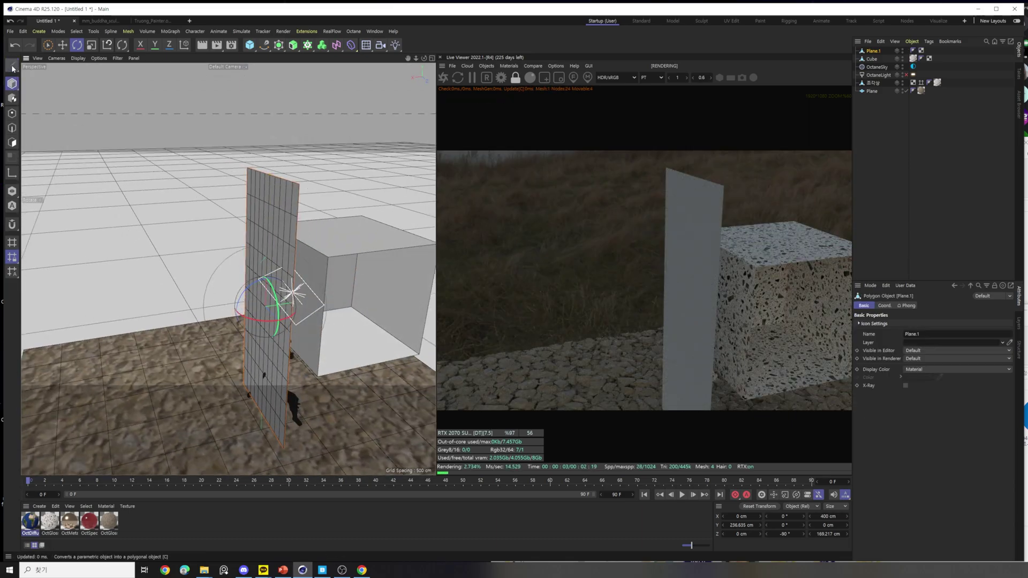
click(13, 142)
mouse_move(274, 248)
alt+mouse_down()
mouse_move(272, 229)
mouse_move(222, 192)
mouse_move(236, 211)
mouse_move(289, 204)
mouse_move(248, 369)
alt+mouse_up()
click(272, 229)
click(47, 45)
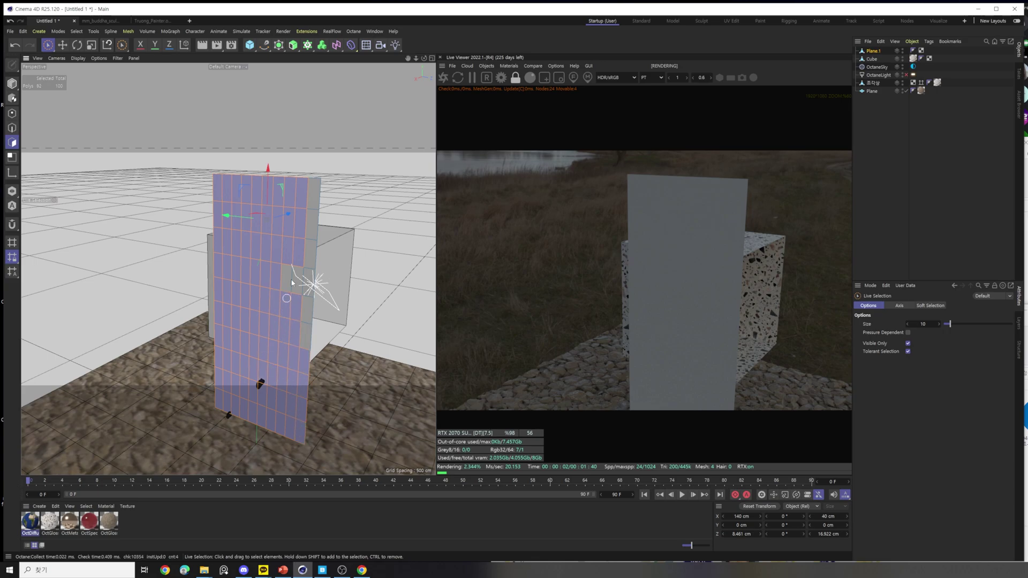
alt+drag(281, 296, 102, 320)
Select individual polygons on the earth-textured plane to examine the orientation of its front and back faces.
click(304, 220)
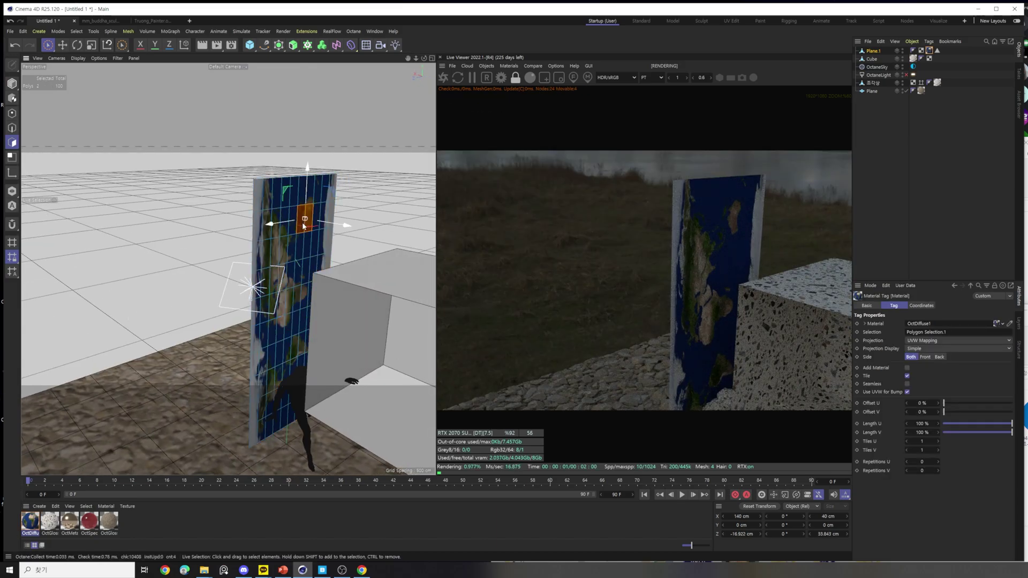
click(263, 199)
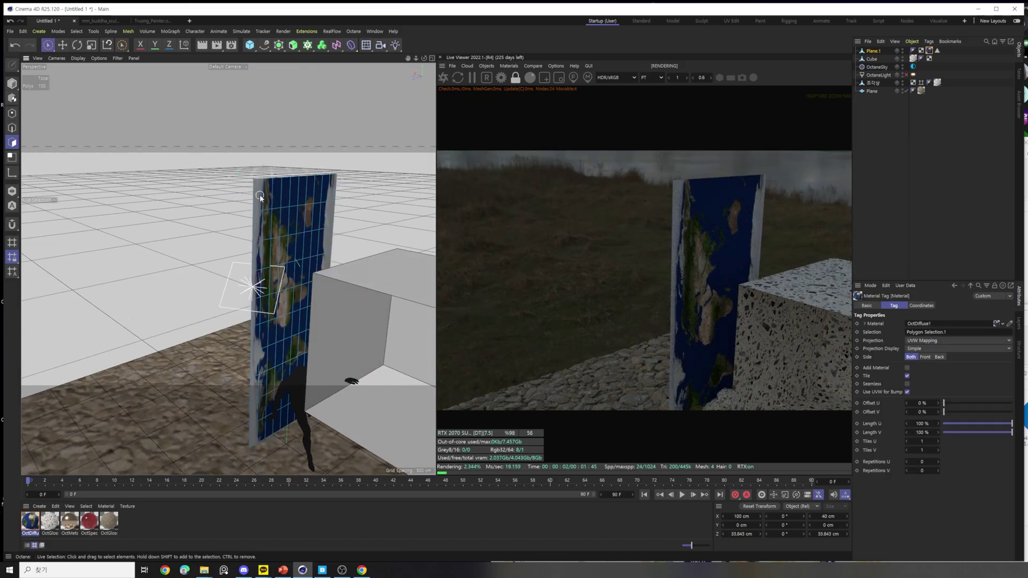
click(275, 225)
alt+drag(276, 225, 265, 184)
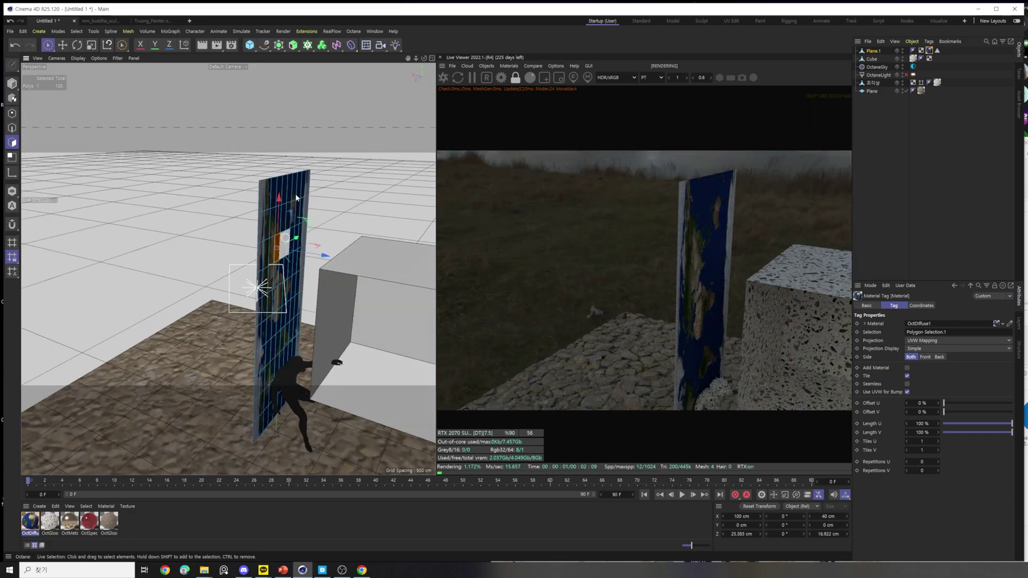
mouse_move(279, 320)
alt+mouse_down()
mouse_move(395, 303)
mouse_move(317, 313)
mouse_move(267, 208)
mouse_move(371, 271)
mouse_move(239, 275)
alt+mouse_up()
click(266, 208)
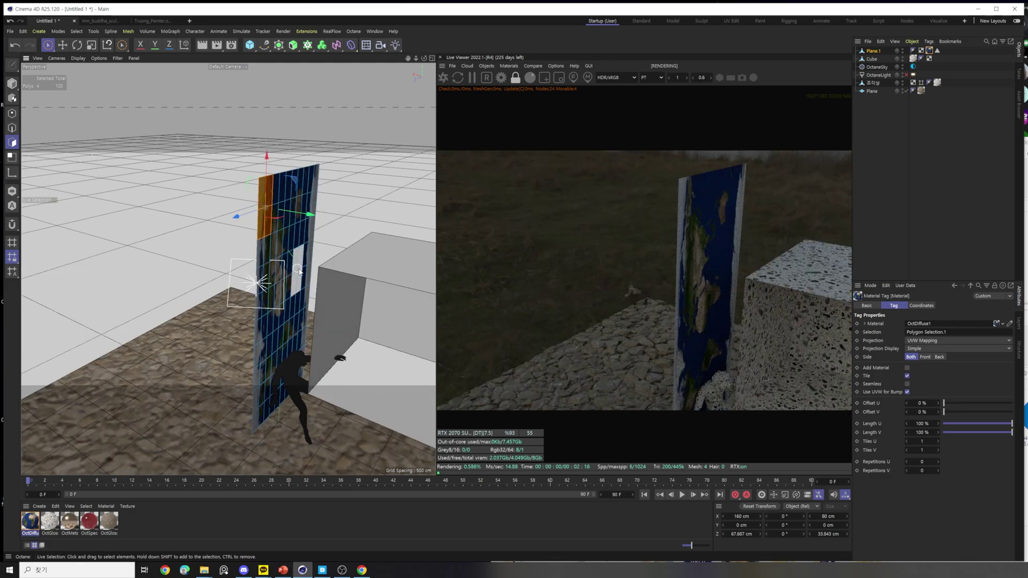
alt+drag(300, 268, 268, 247)
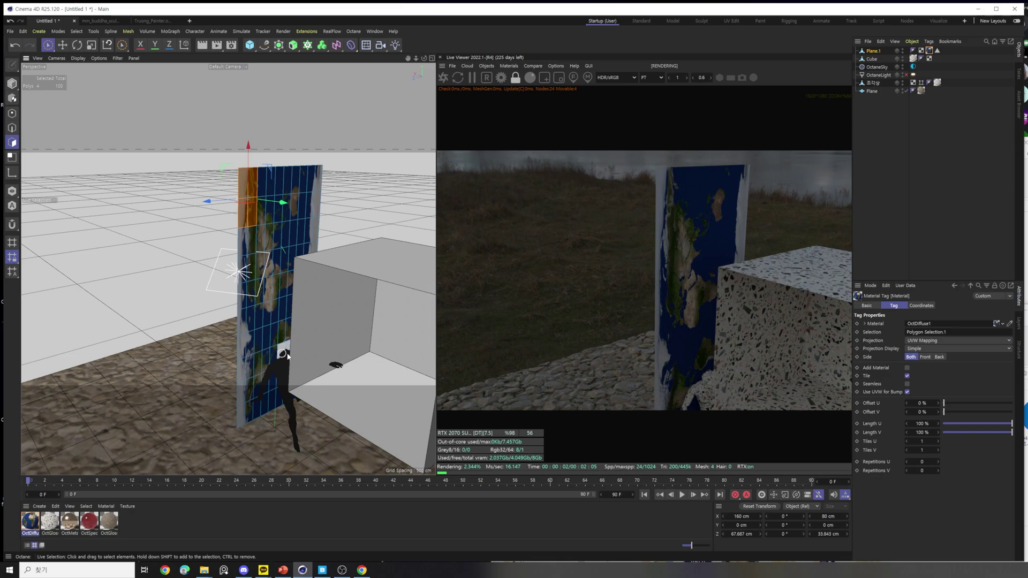
Compare the Back and Front side options on the earth material tag, ending on Front.
click(939, 356)
click(925, 357)
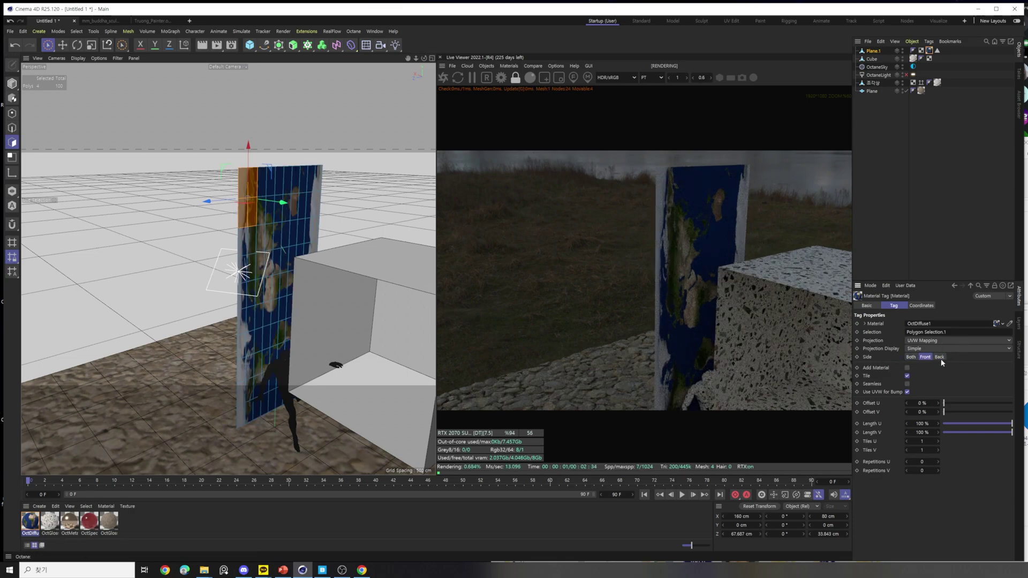
click(939, 357)
click(921, 357)
Apply the terrazzo material to the upright plane as well, set its tag to the Back side and inspect both faces.
drag(878, 52, 880, 52)
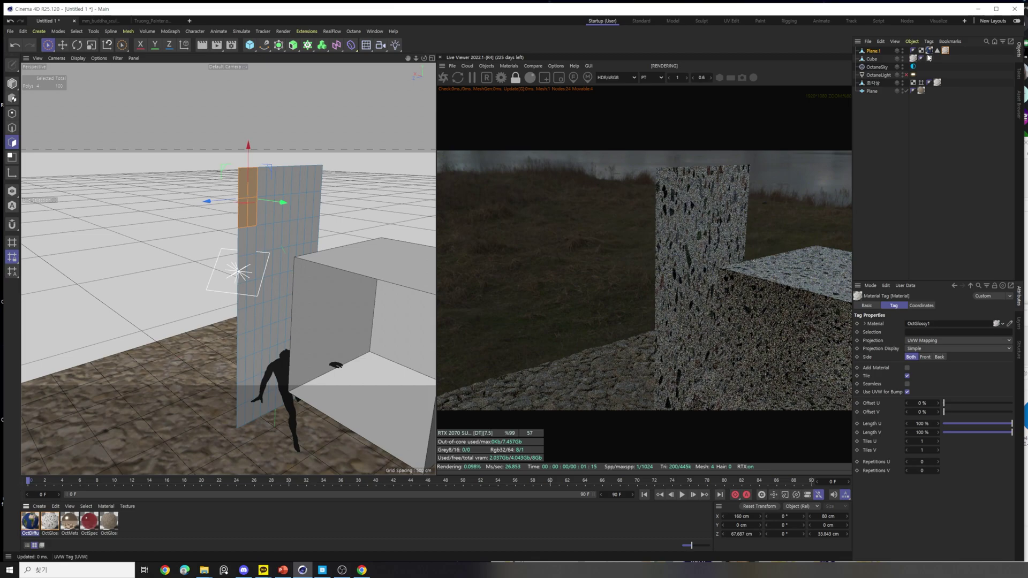
click(922, 357)
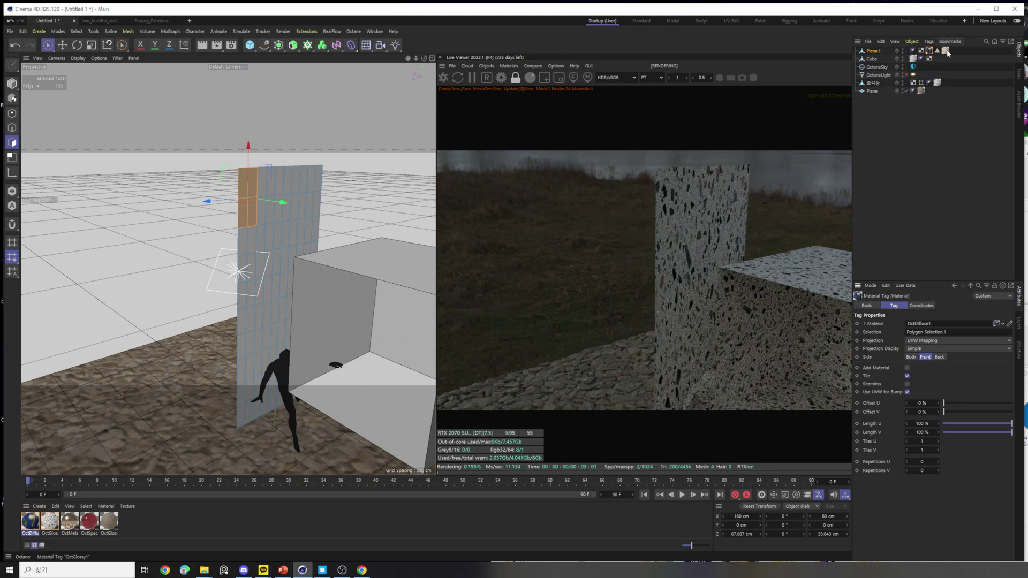
click(939, 357)
alt+drag(279, 295, 482, 337)
click(204, 327)
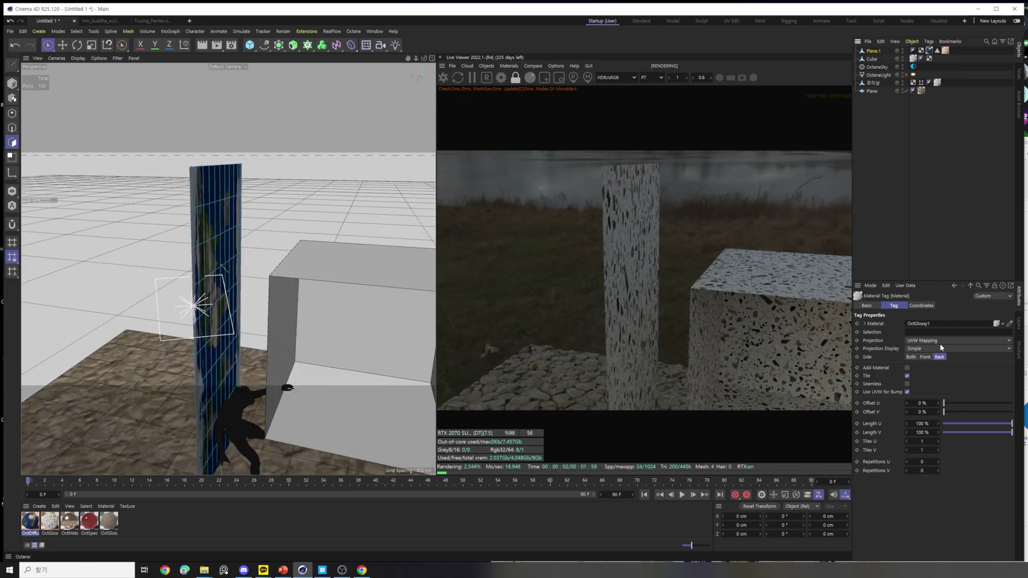
alt+drag(245, 333, 222, 340)
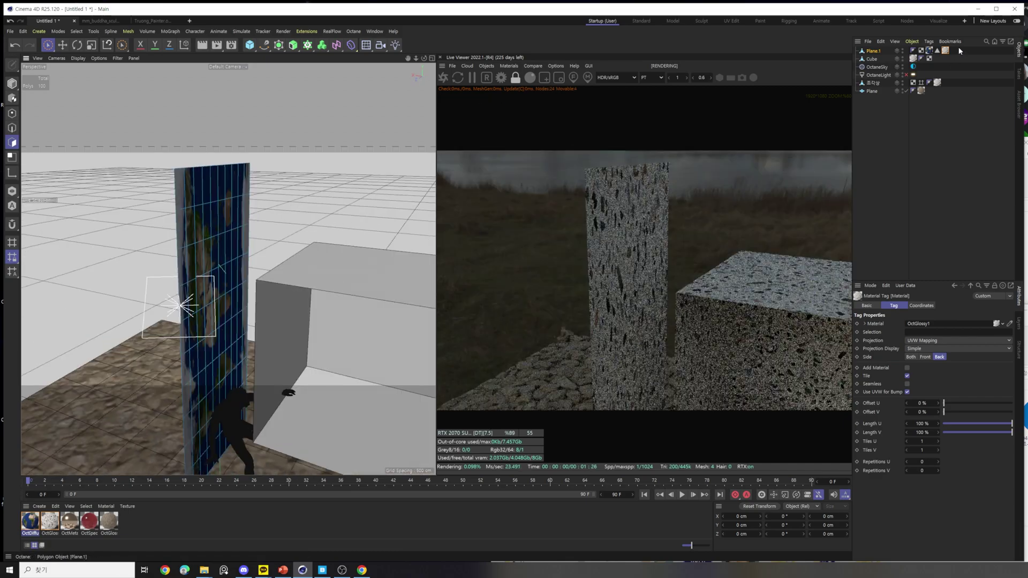
Set both the earth and terrazzo material tags on the upright plane to Cubic projection.
click(933, 342)
click(936, 375)
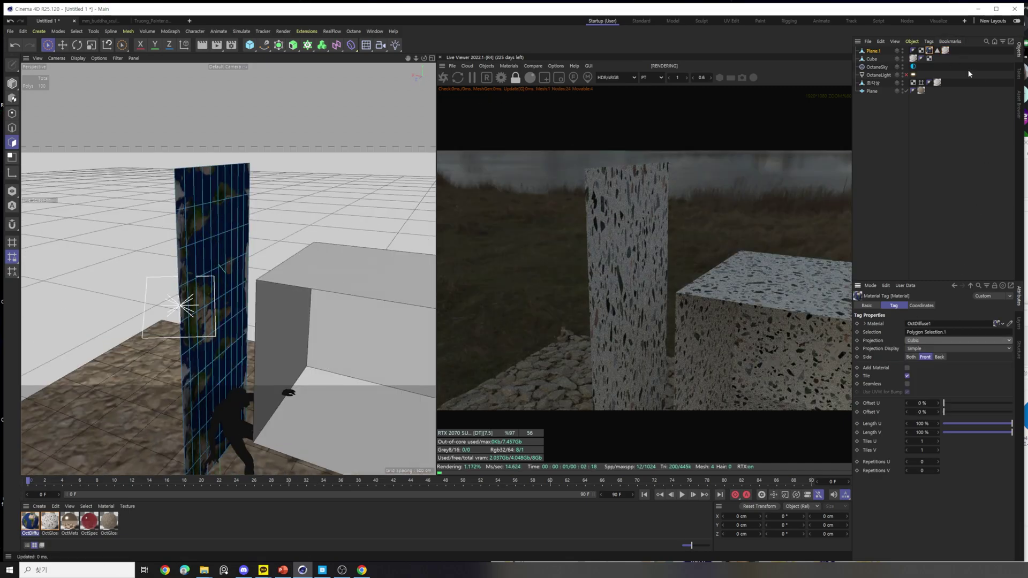
click(945, 51)
click(929, 341)
click(937, 374)
alt+drag(222, 348, 177, 311)
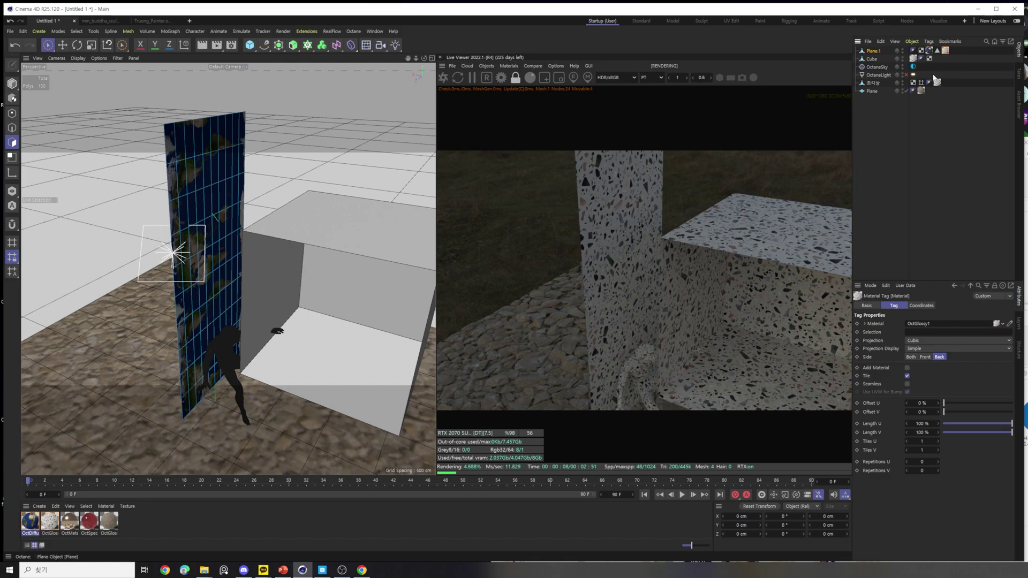
Extrude all of the upright plane's polygons by 3.7 cm with Create Caps enabled.
key(ctrl+a)
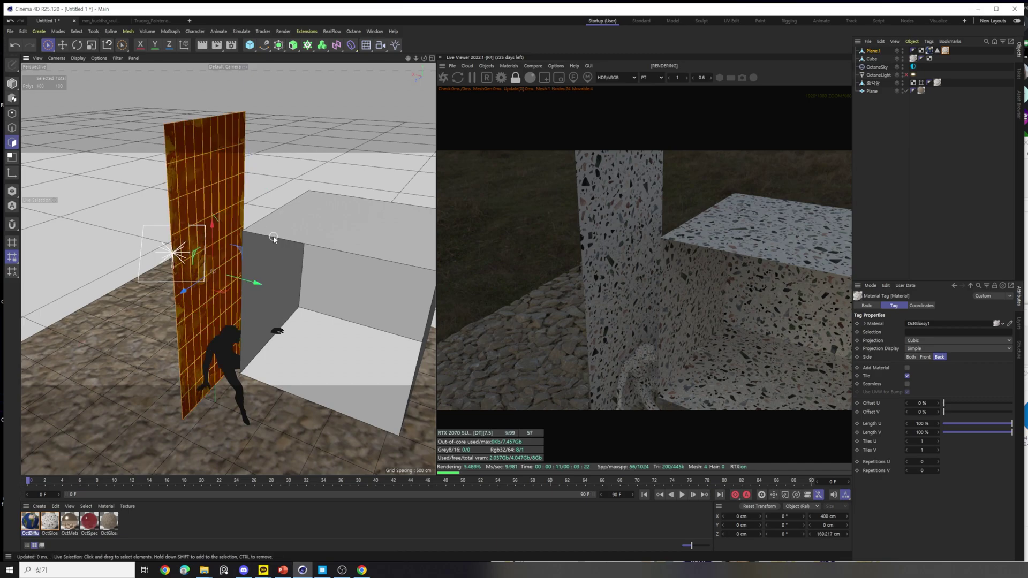
right_click(211, 202)
click(255, 230)
alt+drag(255, 233, 217, 182)
key(ctrl+z)
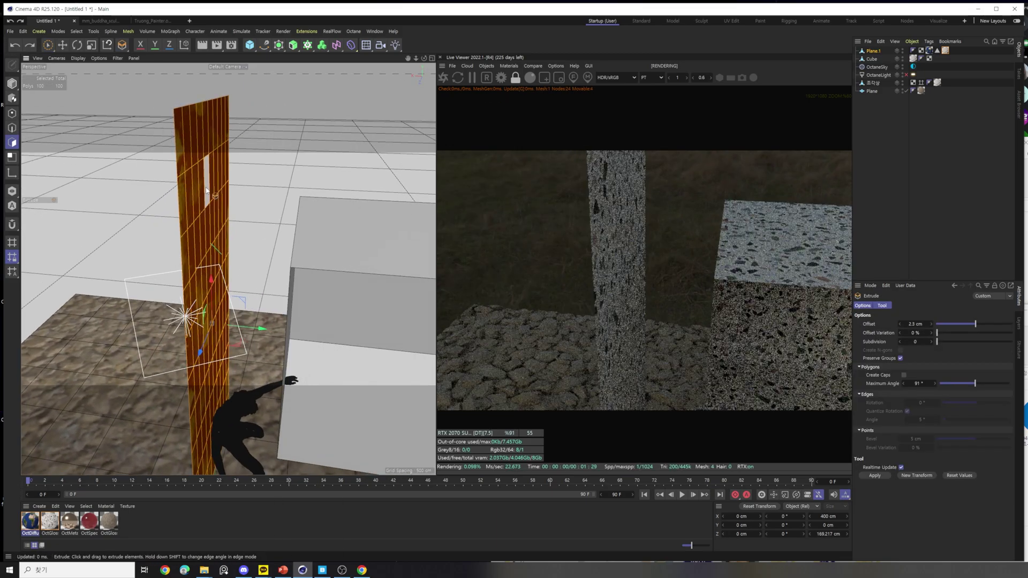
drag(233, 279, 210, 242)
alt+drag(184, 223, 249, 226)
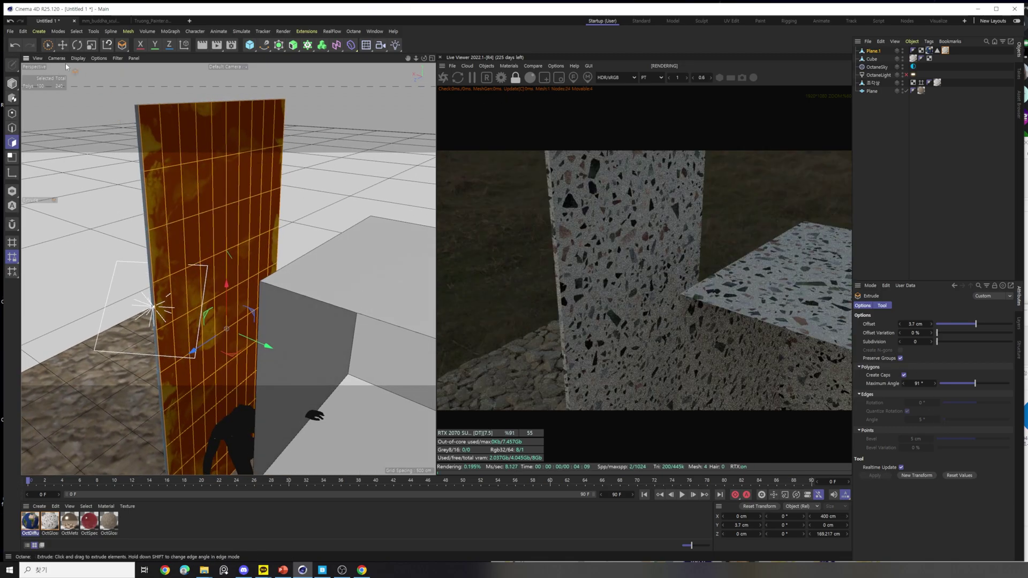
Select the two opposite polygons at the slab's upper corner and apply the OctDiffuse1 earth material to them.
click(63, 45)
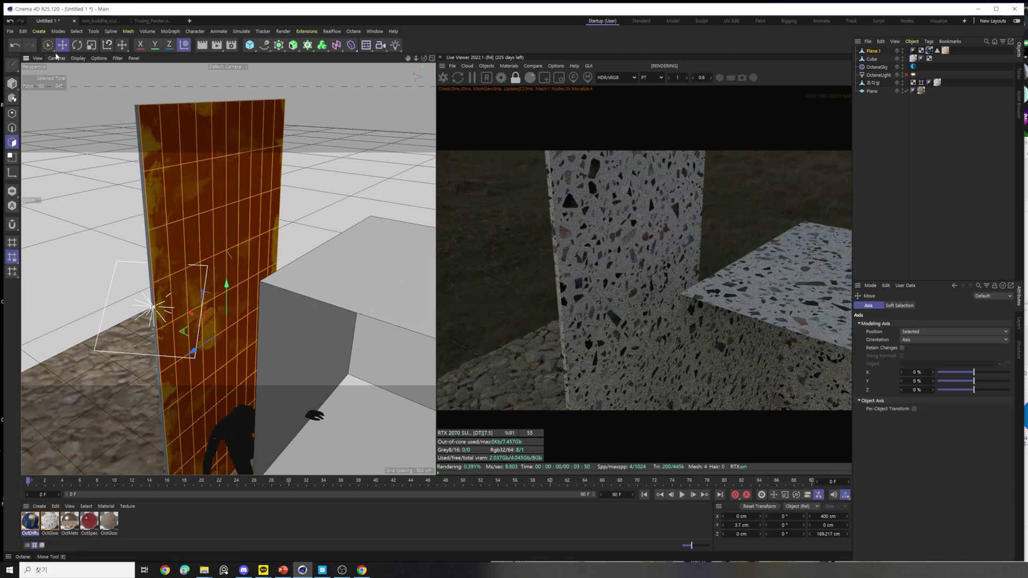
click(177, 154)
scroll(171, 170, up, 4)
alt+drag(188, 158, 169, 206)
shift+click(145, 216)
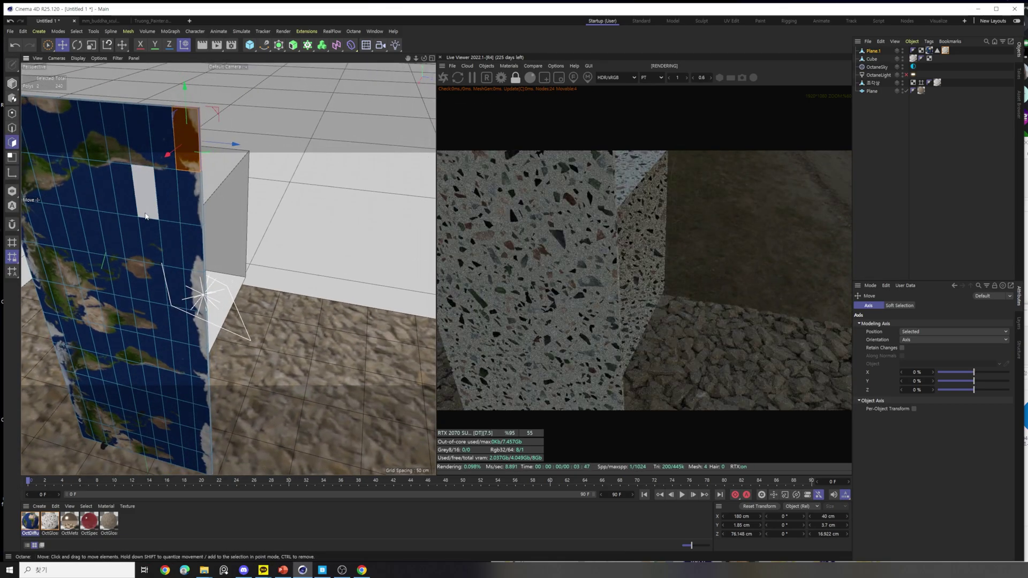
drag(151, 249, 166, 215)
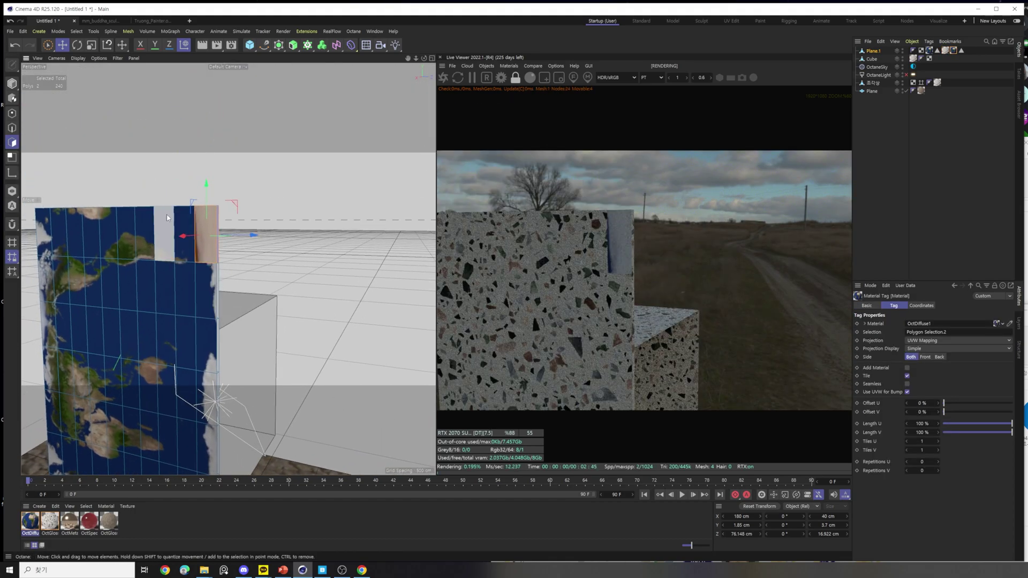
alt+drag(128, 258, 91, 300)
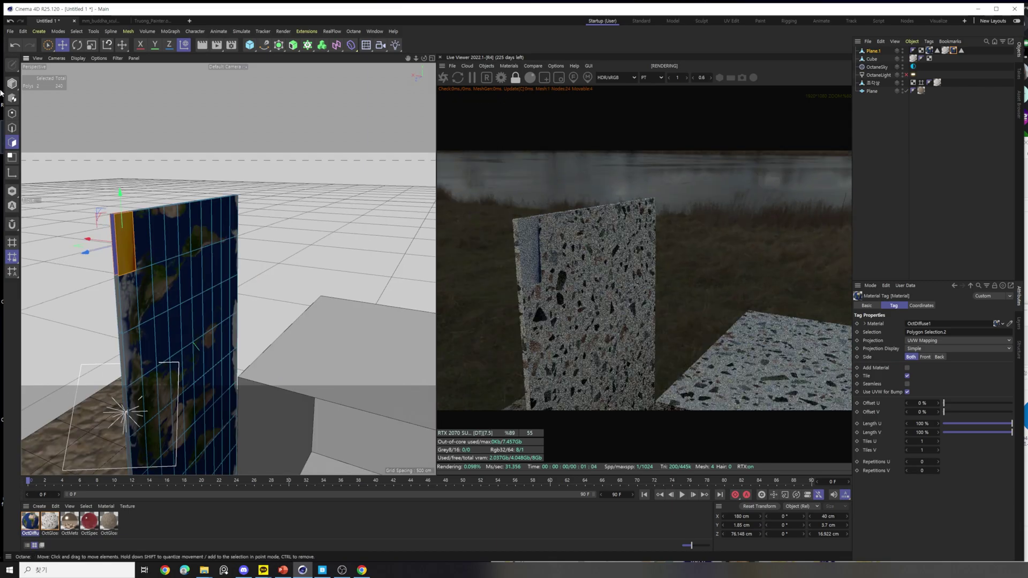
Delete the upright slab with the earth and terrazzo materials from the scene.
click(12, 84)
alt+right_drag(201, 265, 169, 325)
alt+drag(169, 326, 222, 240)
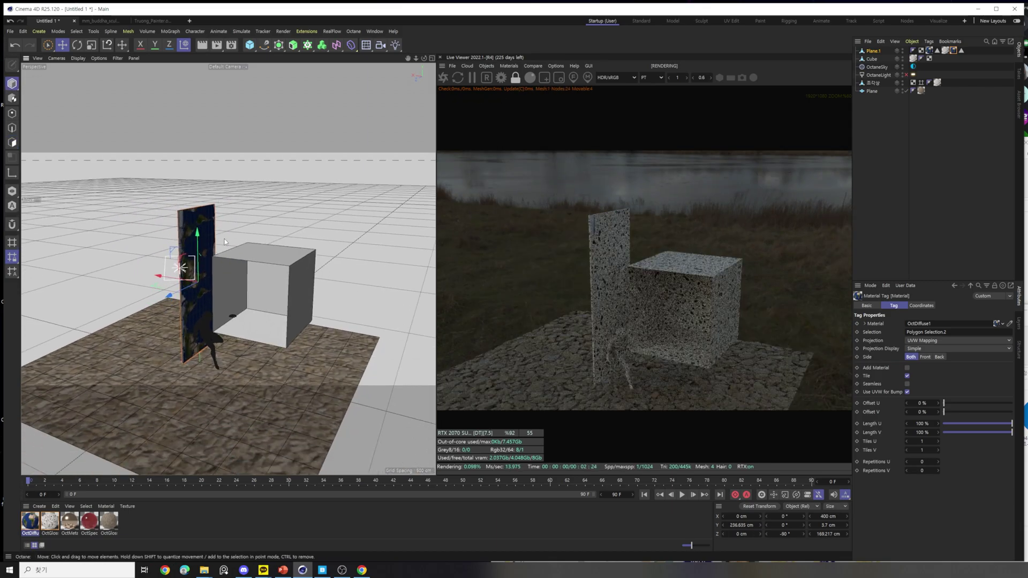
key(Delete)
Select the cube's top polygon and apply the OctMetal1 material to it.
click(263, 278)
click(12, 142)
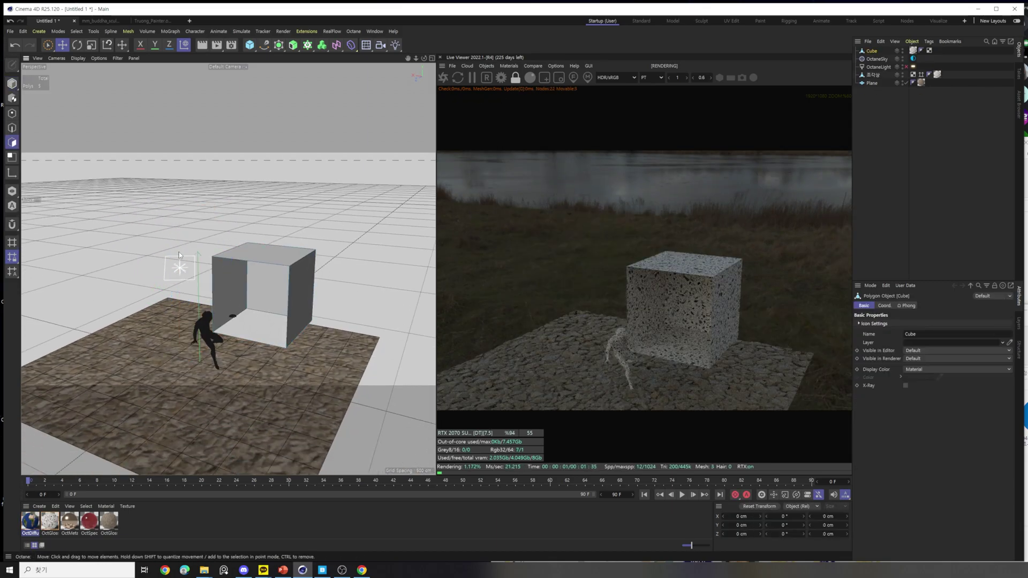
alt+right_drag(139, 221, 289, 287)
alt+drag(289, 287, 258, 233)
click(258, 233)
drag(31, 522, 206, 244)
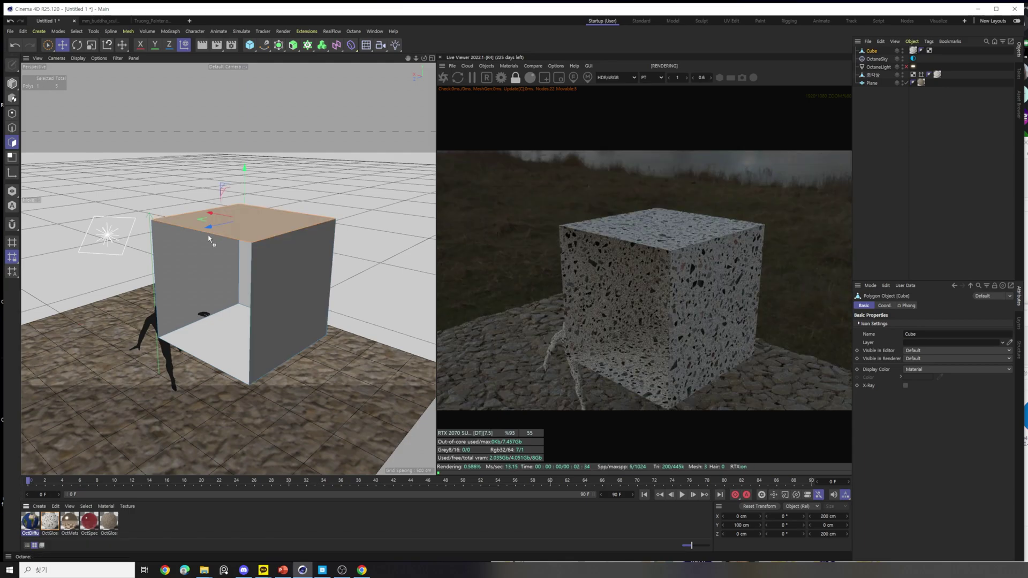
drag(276, 306, 285, 256)
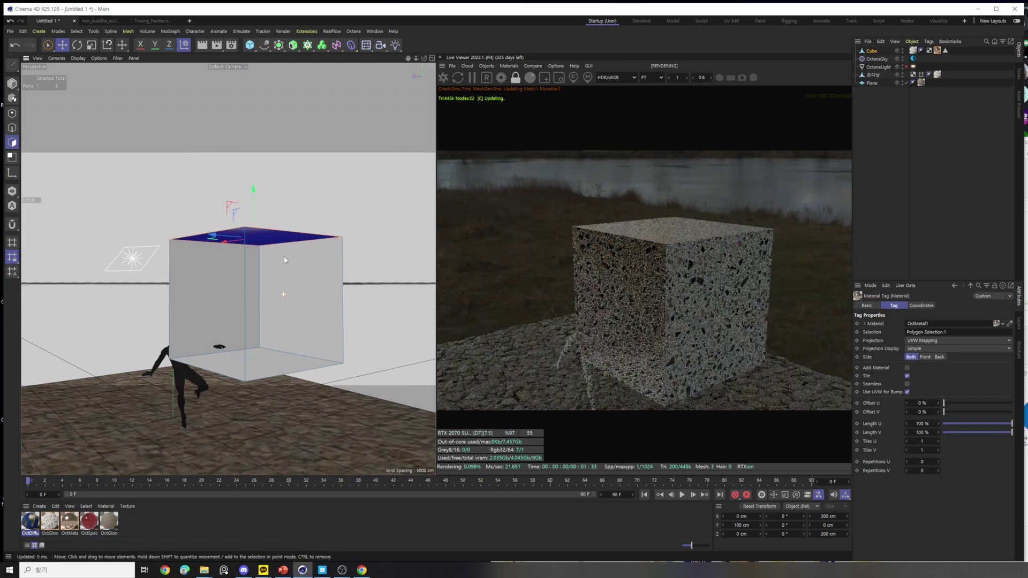
Apply the stone-textured glossy material and OctSpecular1 to separate side polygons of the cube and check the faces in the render.
alt+drag(211, 414, 148, 493)
drag(108, 522, 257, 321)
alt+drag(178, 317, 302, 257)
scroll(308, 246, up, 5)
alt+middle_drag(308, 246, 201, 335)
scroll(201, 335, down, 5)
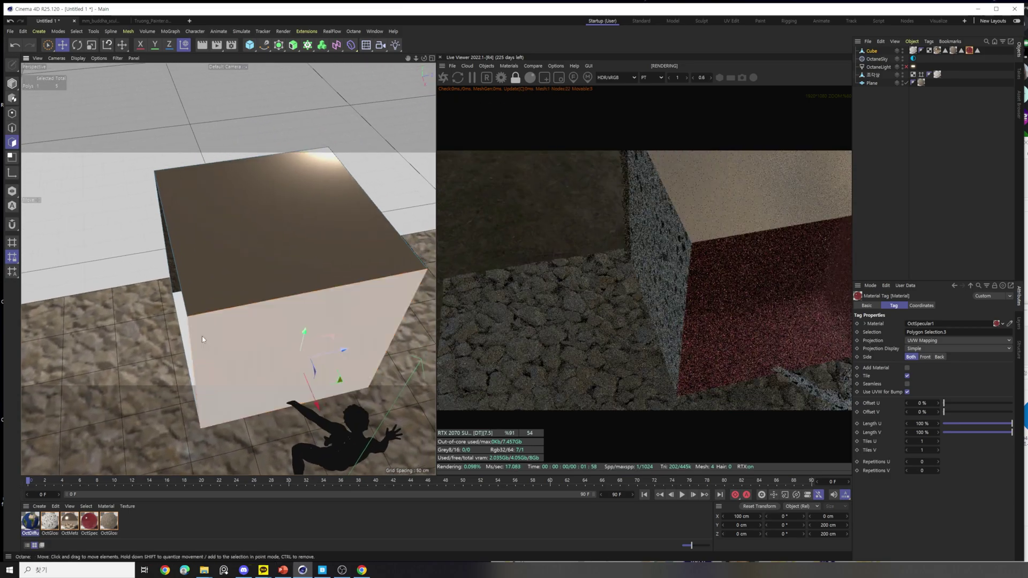
alt+drag(202, 336, 245, 293)
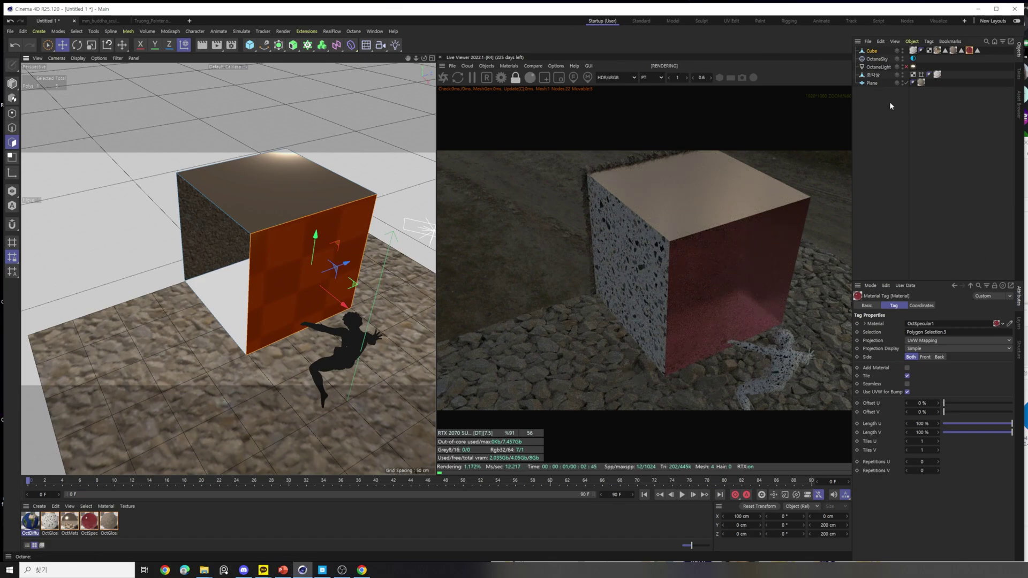
Delete the whole cube object, leaving the statue on the stone floor plane.
click(12, 84)
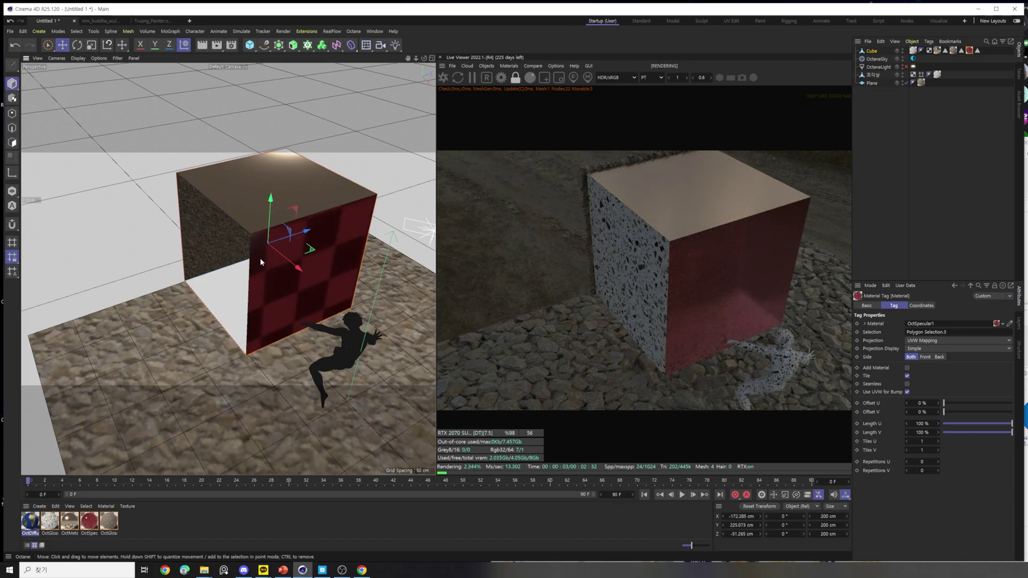
key(Delete)
alt+drag(349, 348, 332, 336)
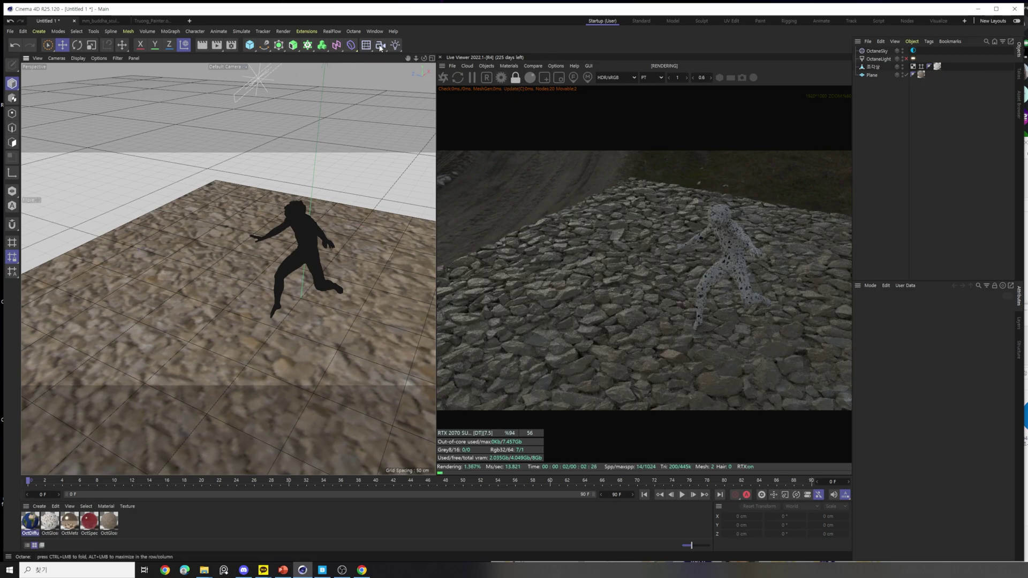
click(501, 67)
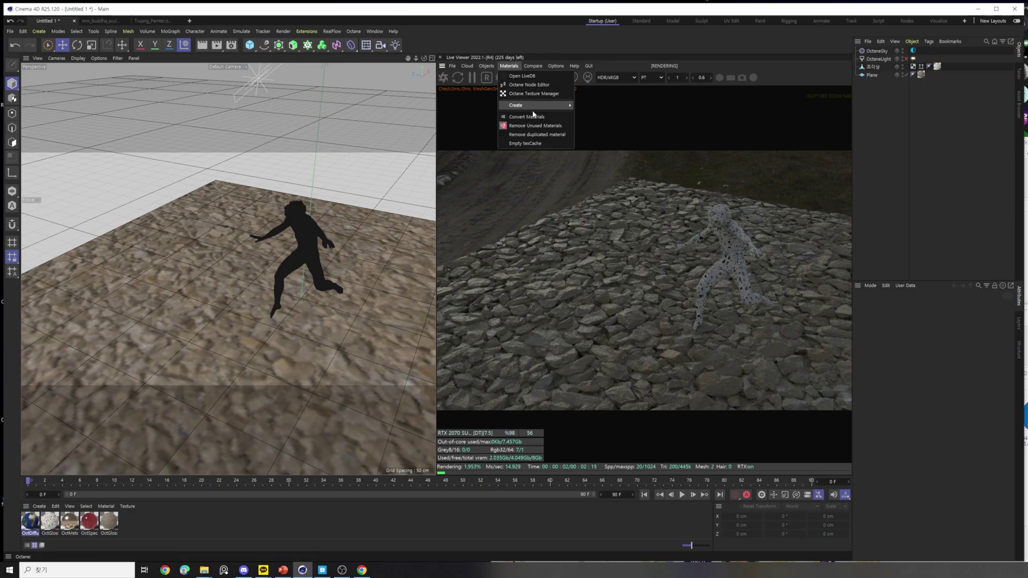
mouse_move(561, 105)
mouse_move(486, 66)
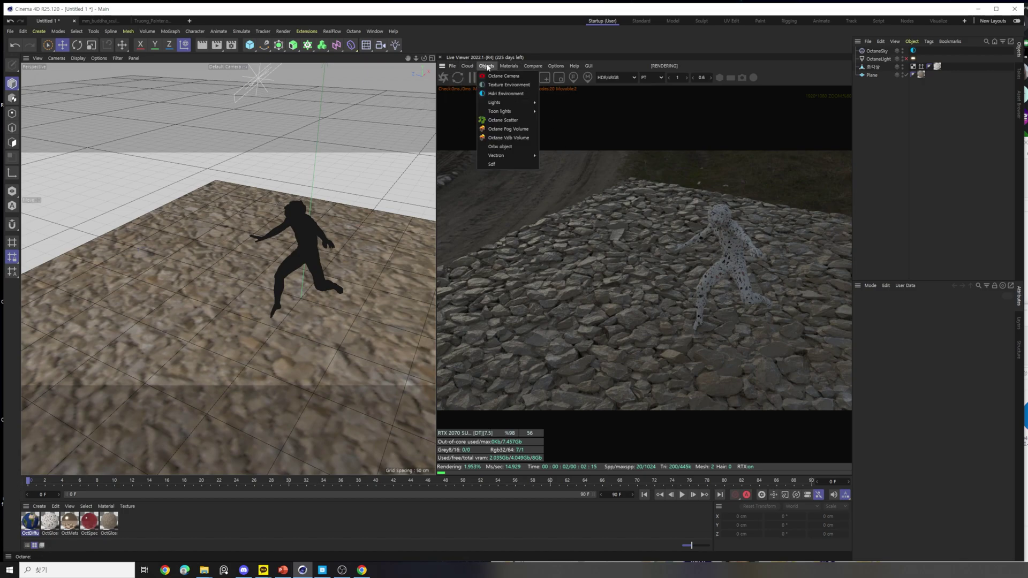
mouse_move(549, 68)
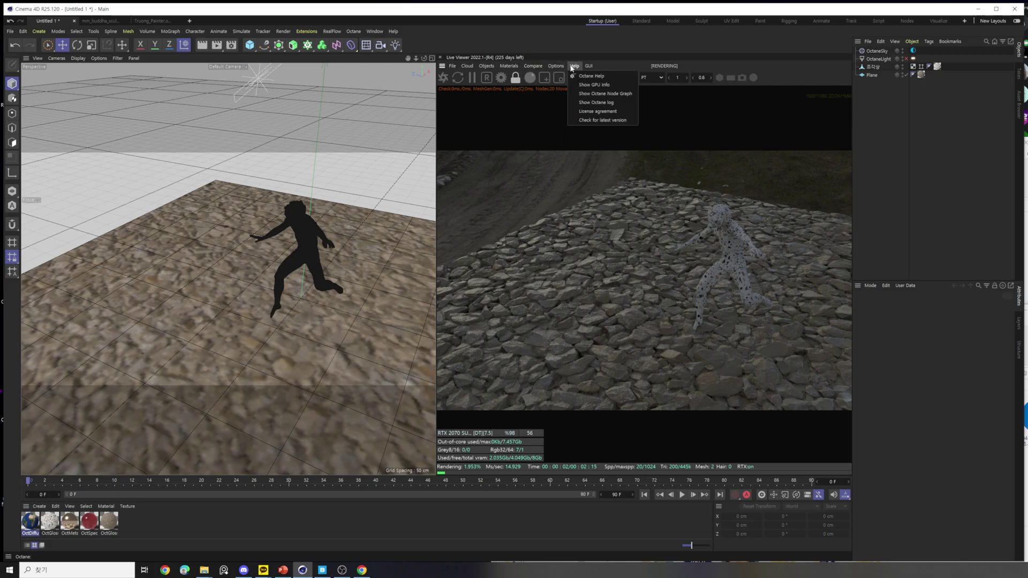
mouse_move(588, 66)
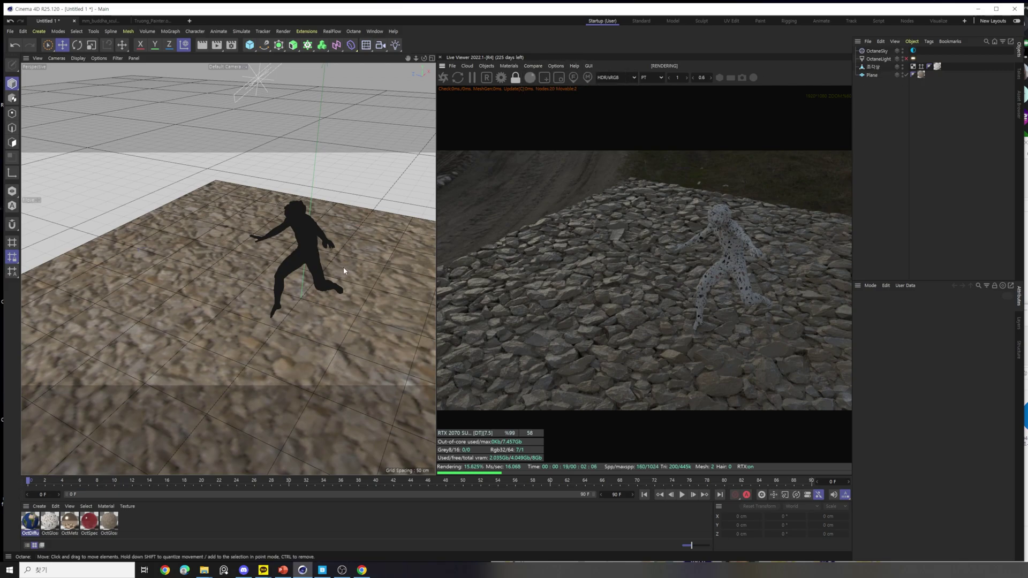
Open the Octane settings, switch to the PowerPoint presentation and show the Path tracing parameters on slide 16 next to them.
click(501, 78)
drag(252, 25, 771, 64)
click(283, 570)
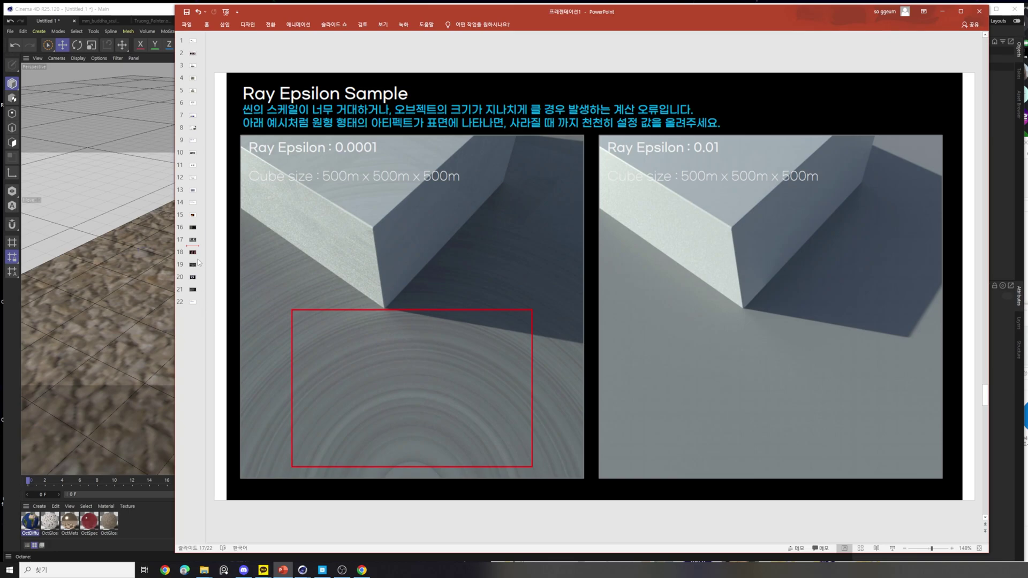
click(193, 227)
drag(751, 7, 641, 14)
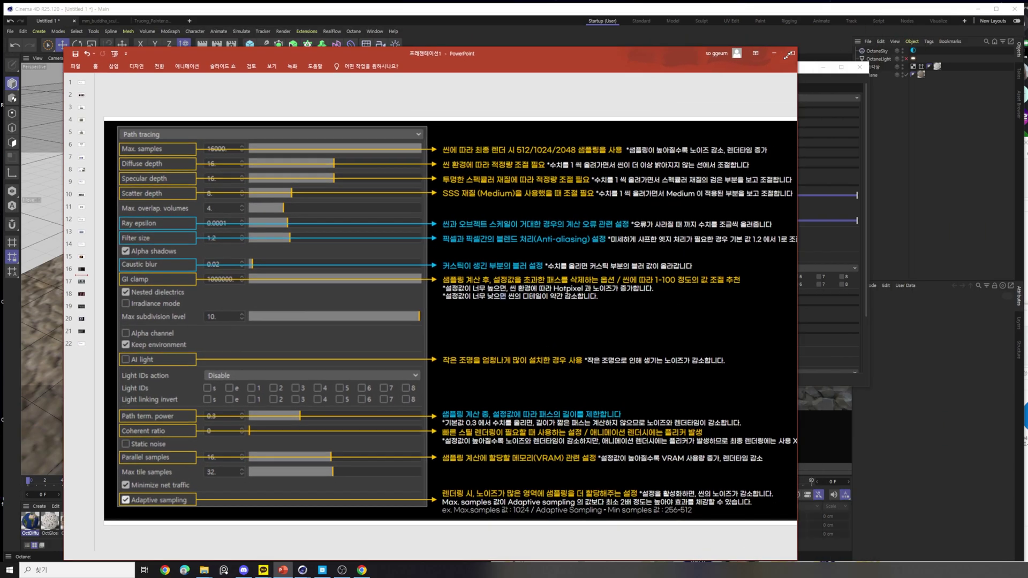
drag(879, 15, 647, 51)
drag(497, 60, 454, 36)
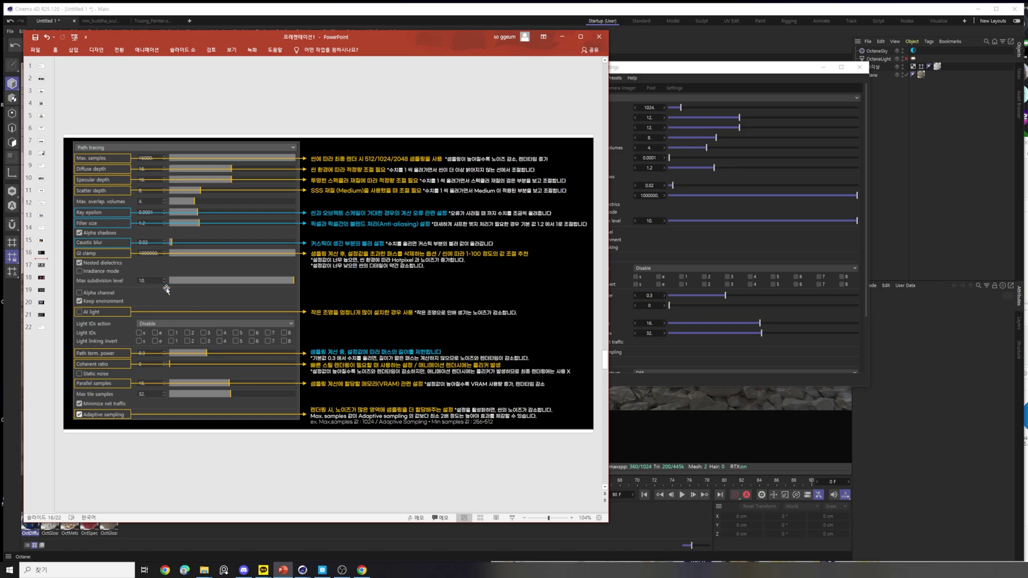
Review the slides on Ray Epsilon, Filter Size, Caustic Blur, Path term. Power and VRAM usage.
click(41, 268)
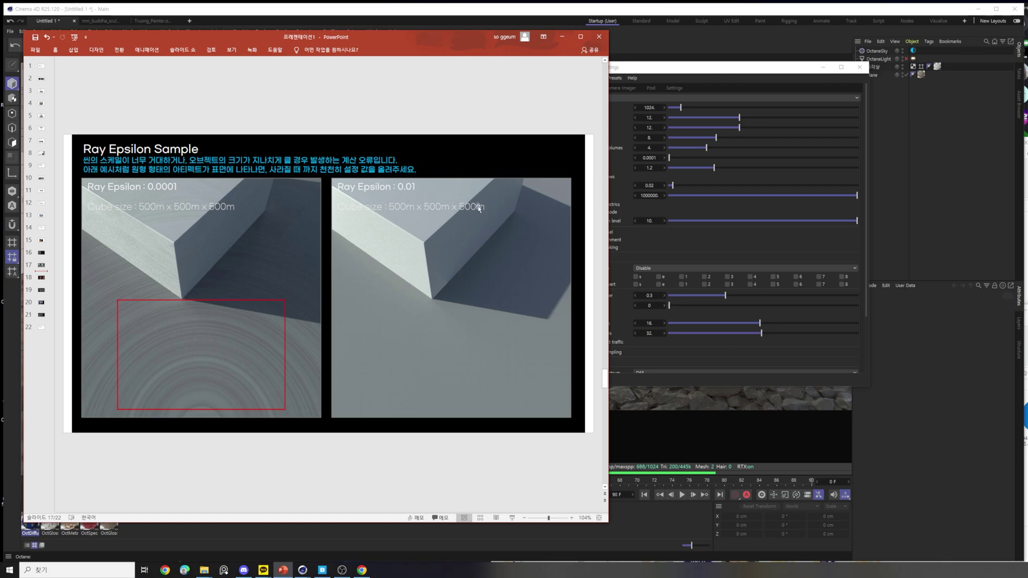
click(43, 279)
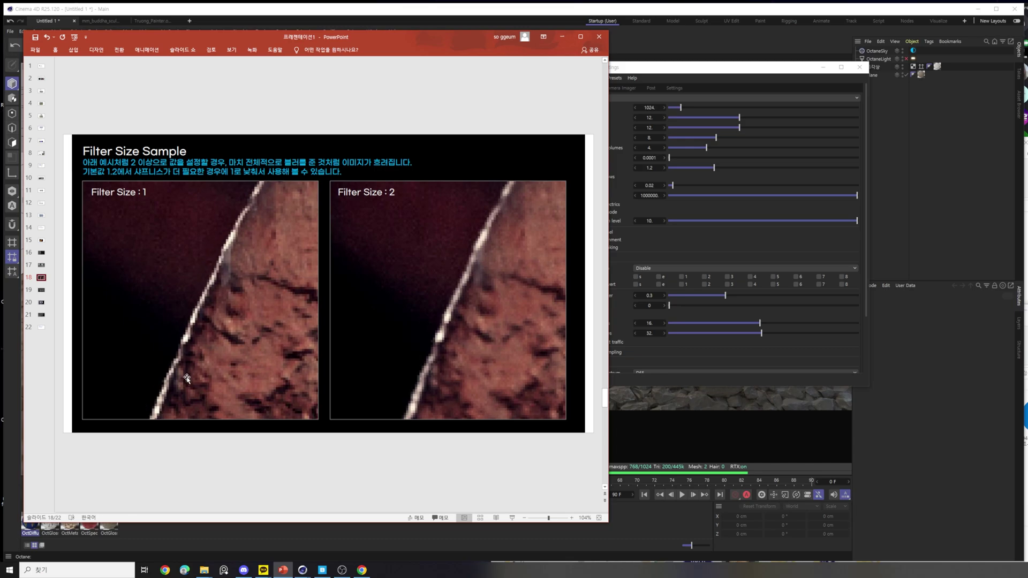
click(42, 292)
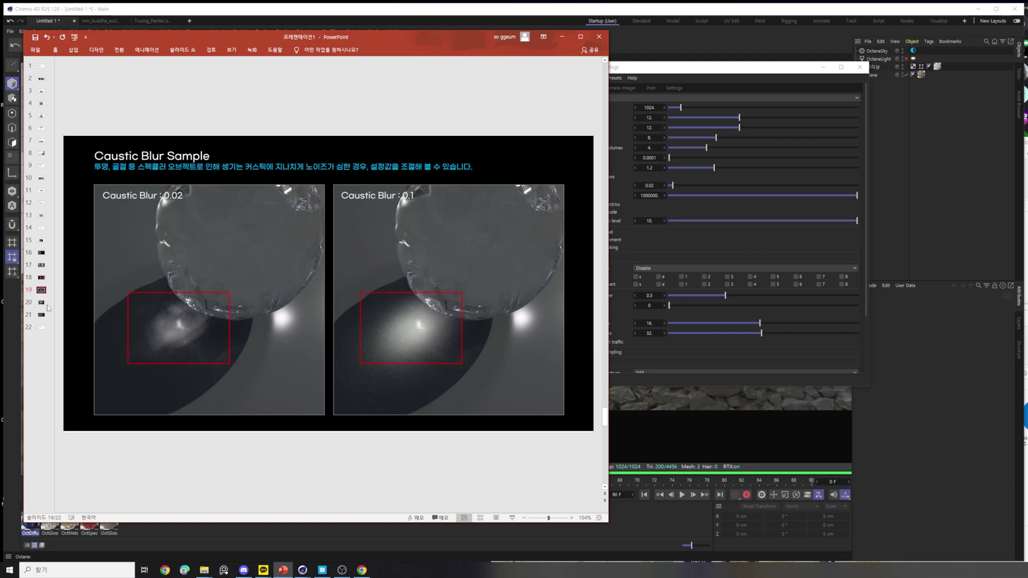
click(43, 303)
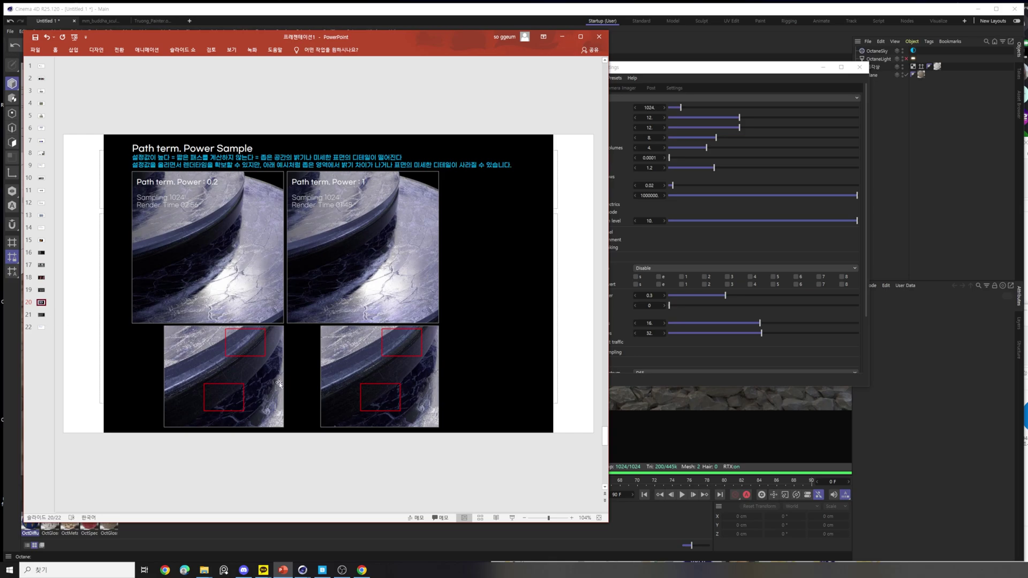
click(42, 317)
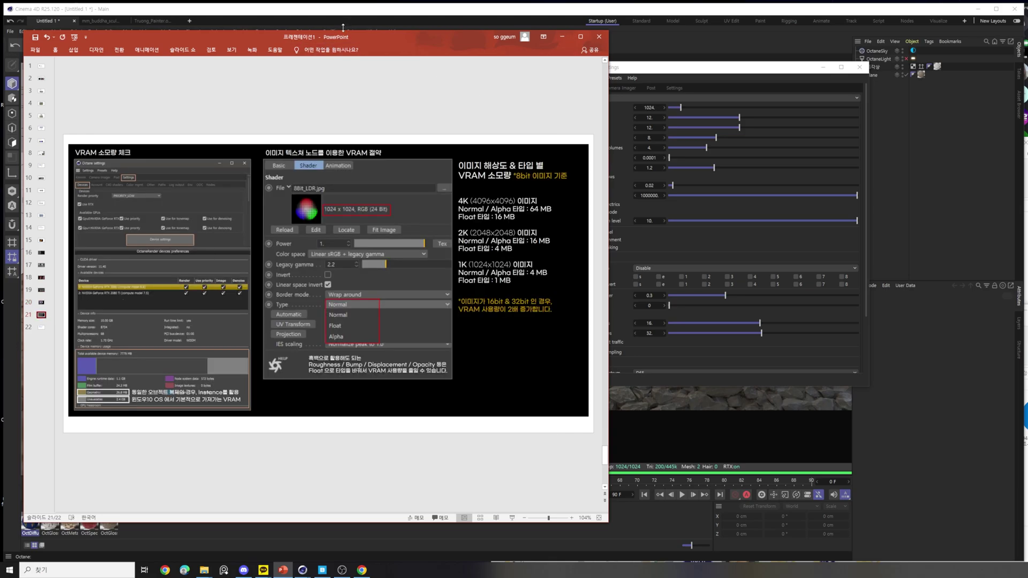
drag(347, 38, 425, 36)
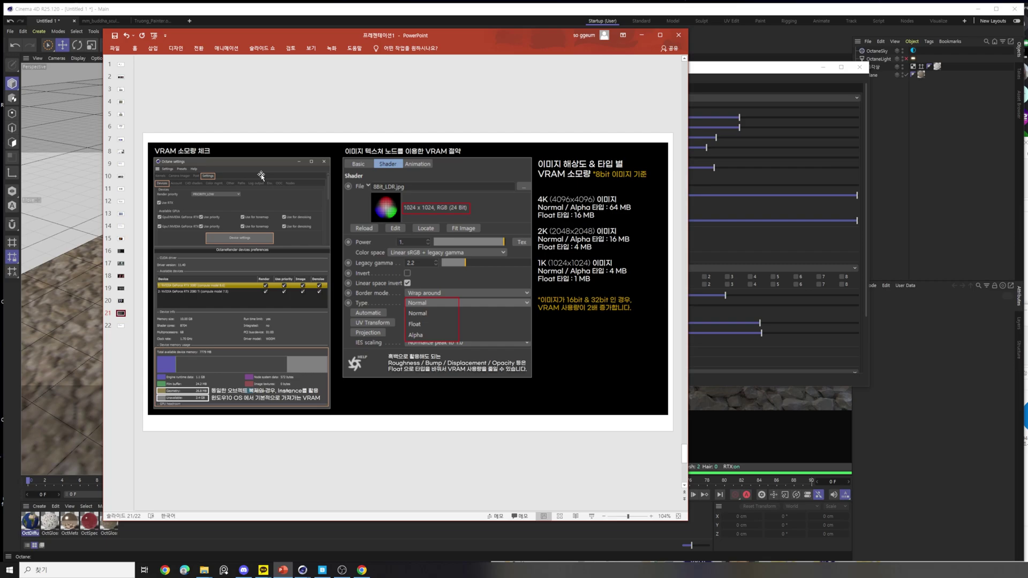
drag(337, 42, 368, 55)
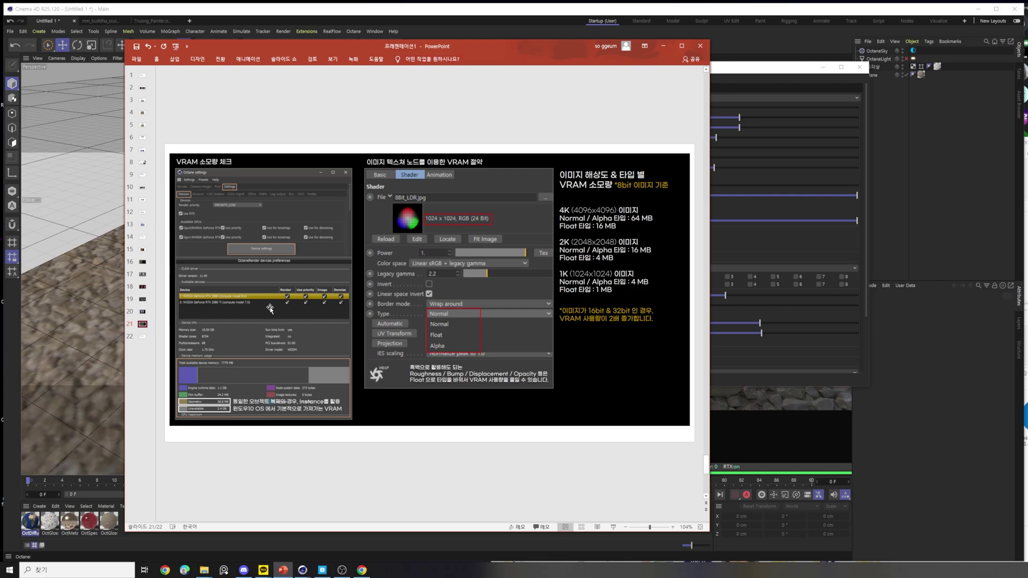
click(189, 168)
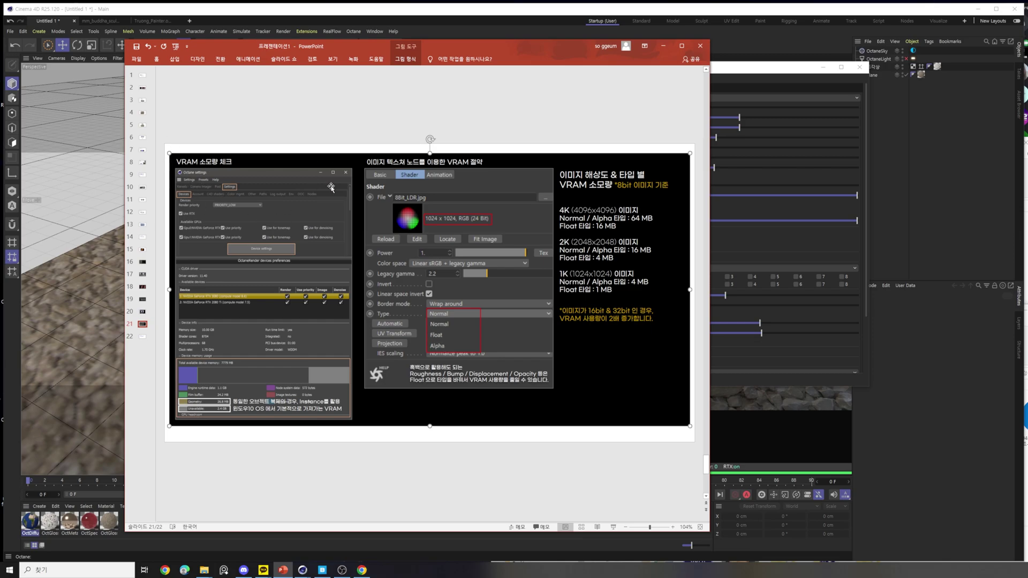
Copy the Universal Material Channels Deep Dive link from slide 22 and open it in the web browser.
click(143, 337)
click(388, 246)
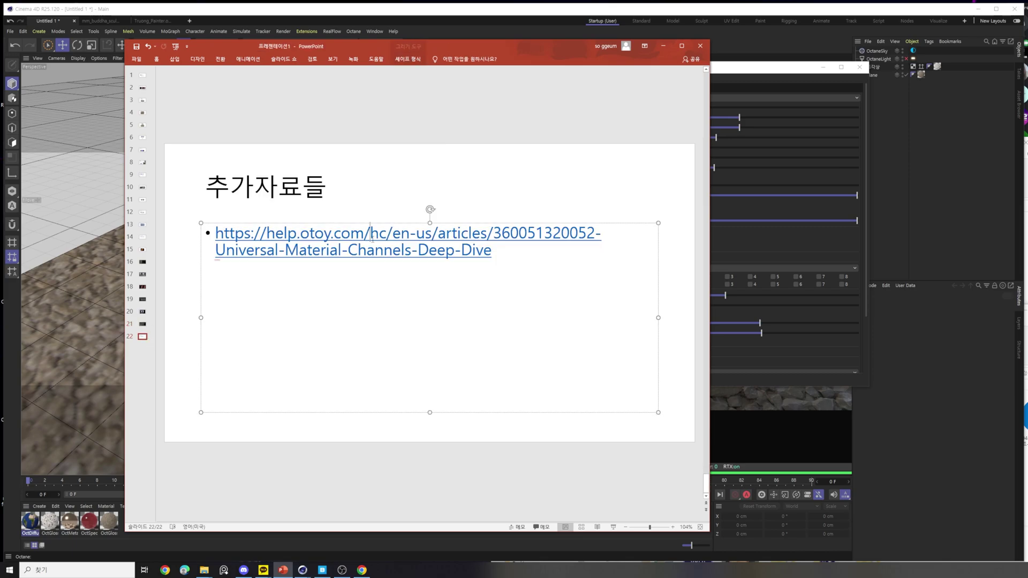
double_click(388, 246)
triple_click(388, 246)
key(ctrl+c)
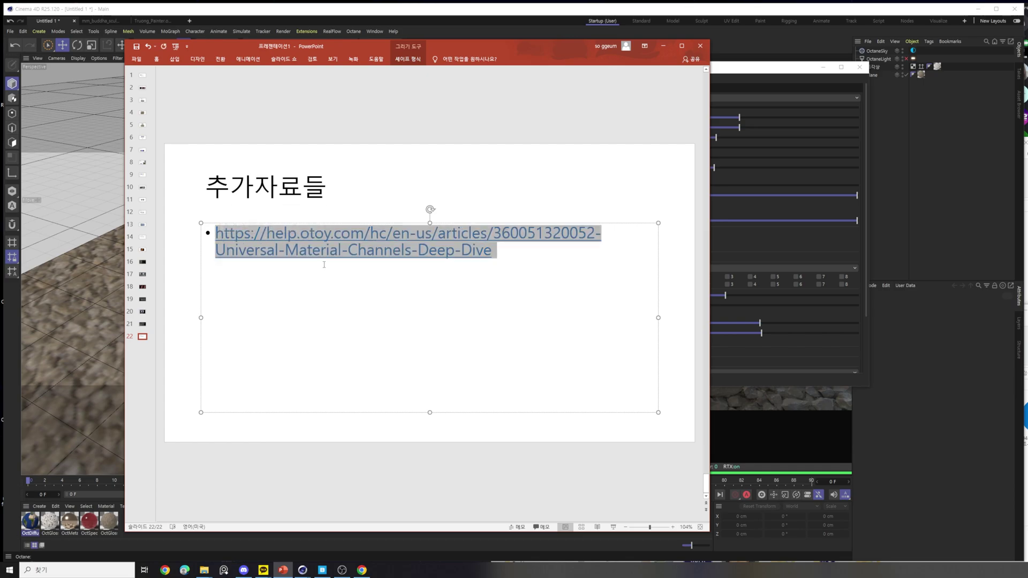
key(super+r)
key(ctrl+v)
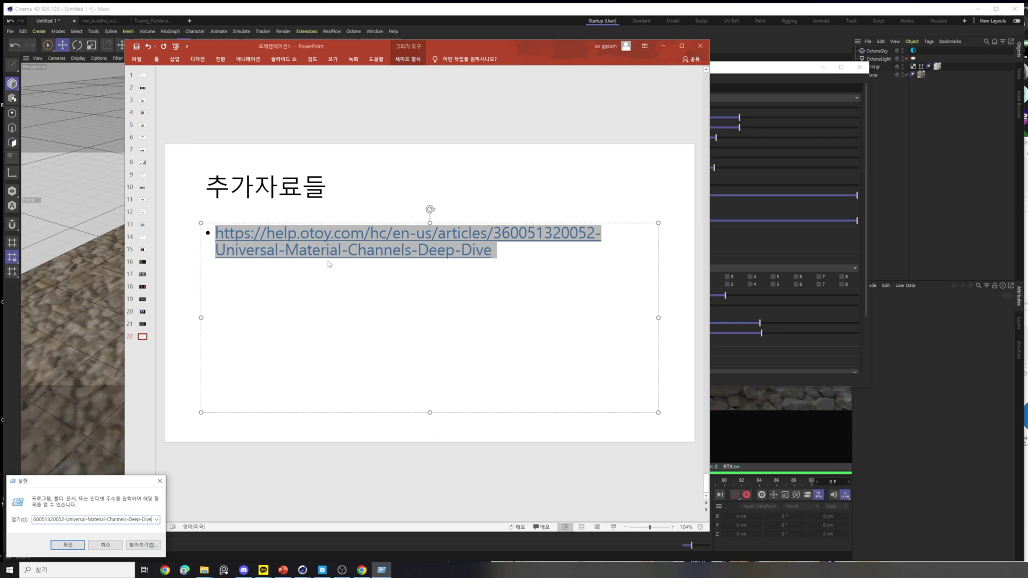
key(Return)
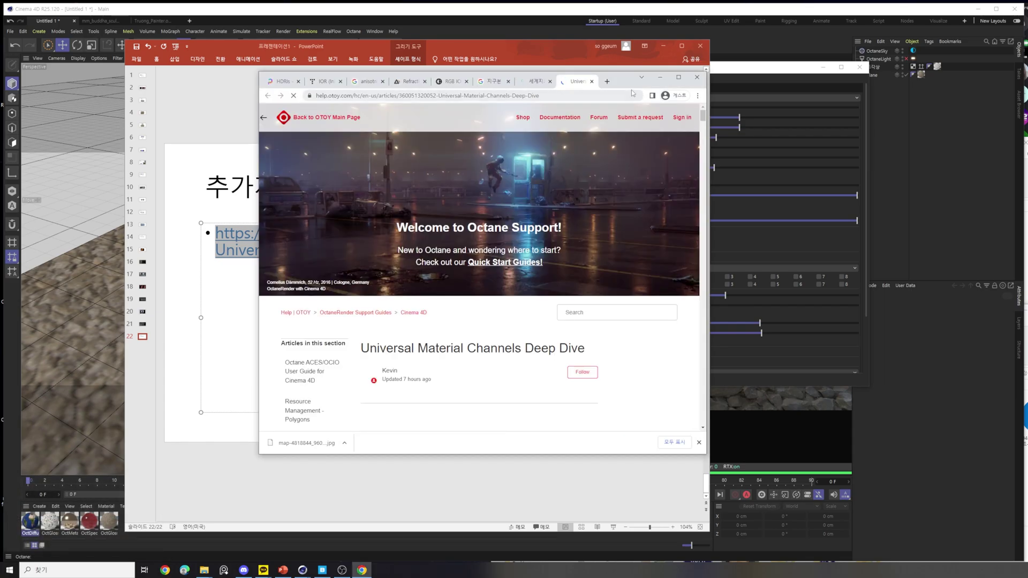
Read through the Universal Material guide, examining the Albedo, Specular, Metallic, Transmission, Emission and IOR channel sections in an enlarged browser window.
scroll(596, 289, down, 5)
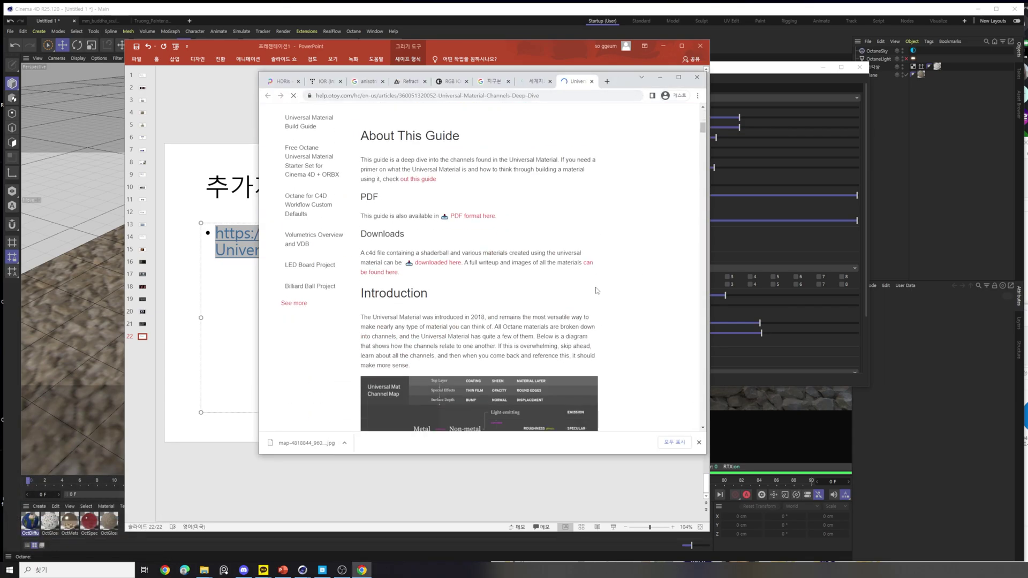
scroll(596, 289, down, 8)
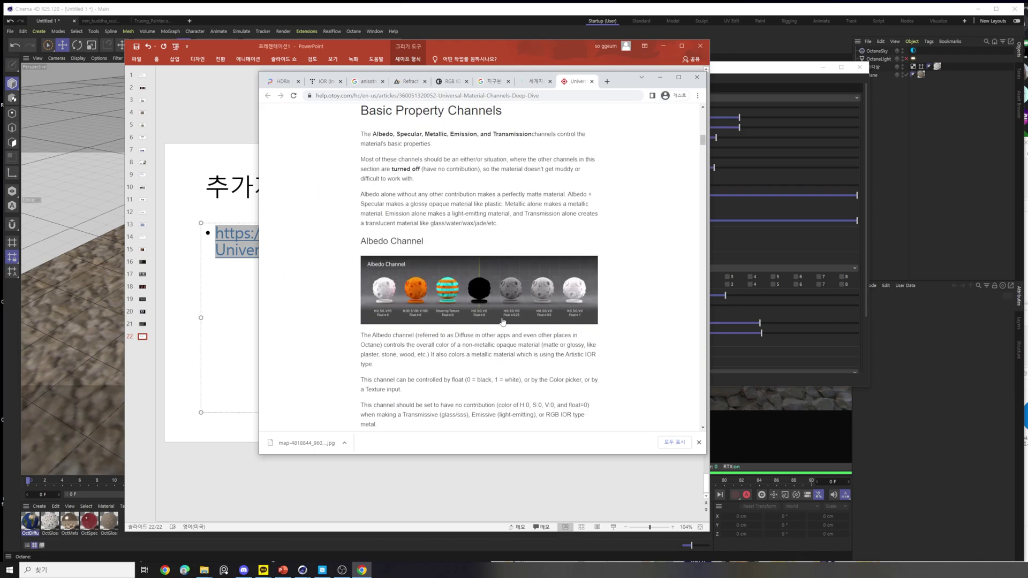
drag(708, 462, 849, 483)
scroll(578, 392, down, 4)
scroll(578, 392, down, 1)
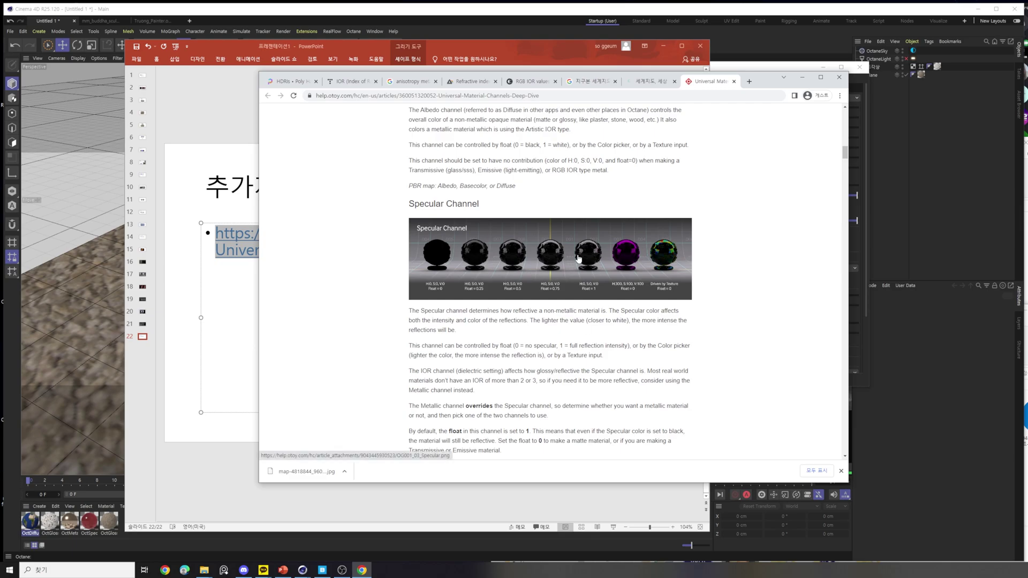
scroll(478, 291, down, 6)
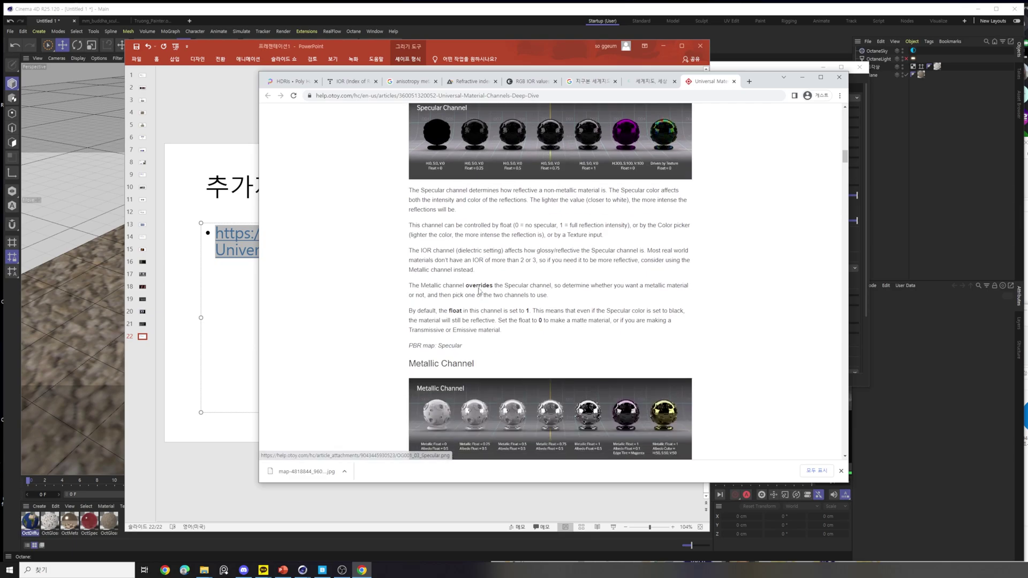
scroll(675, 285, down, 9)
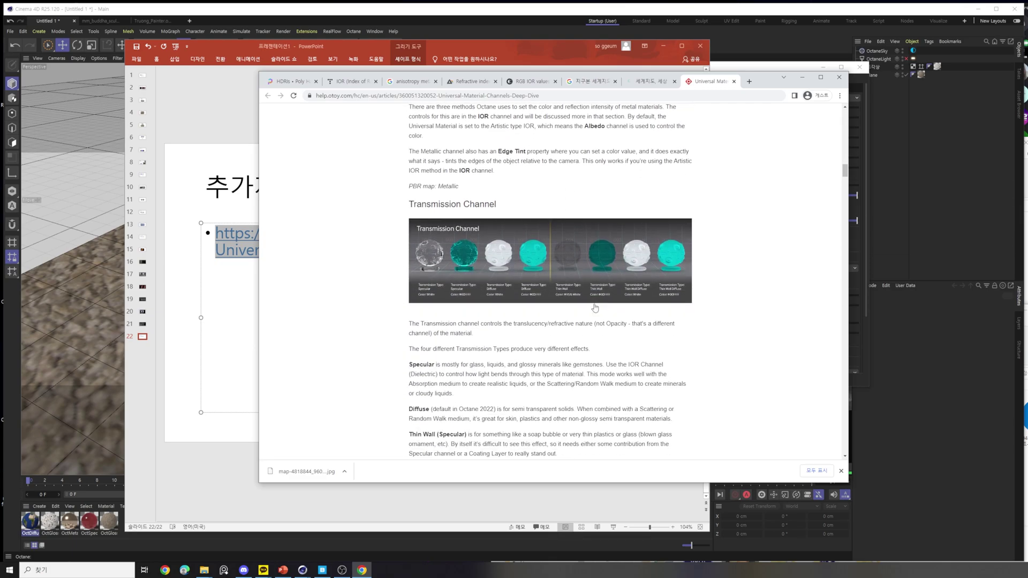
scroll(621, 270, down, 8)
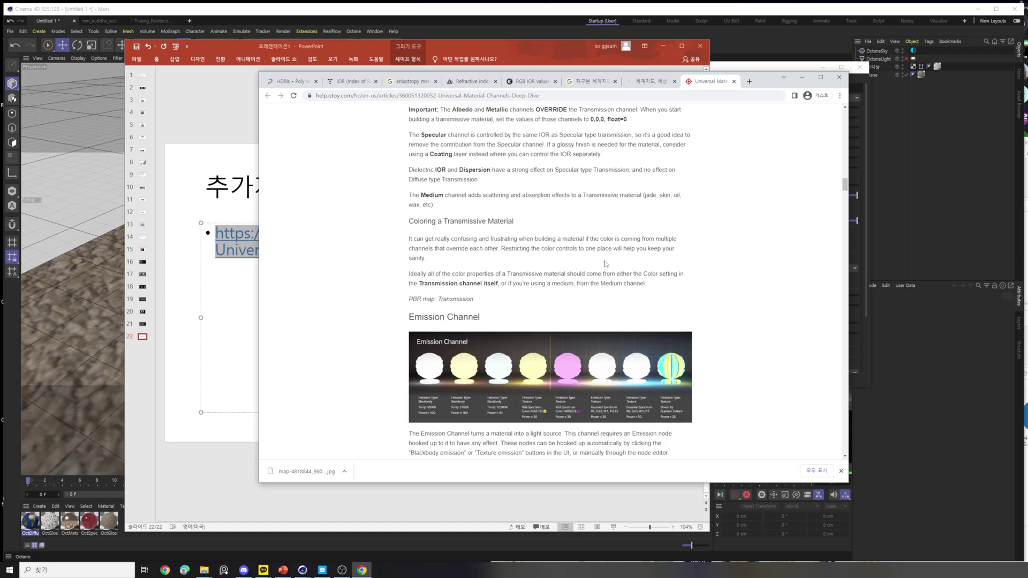
scroll(647, 259, down, 12)
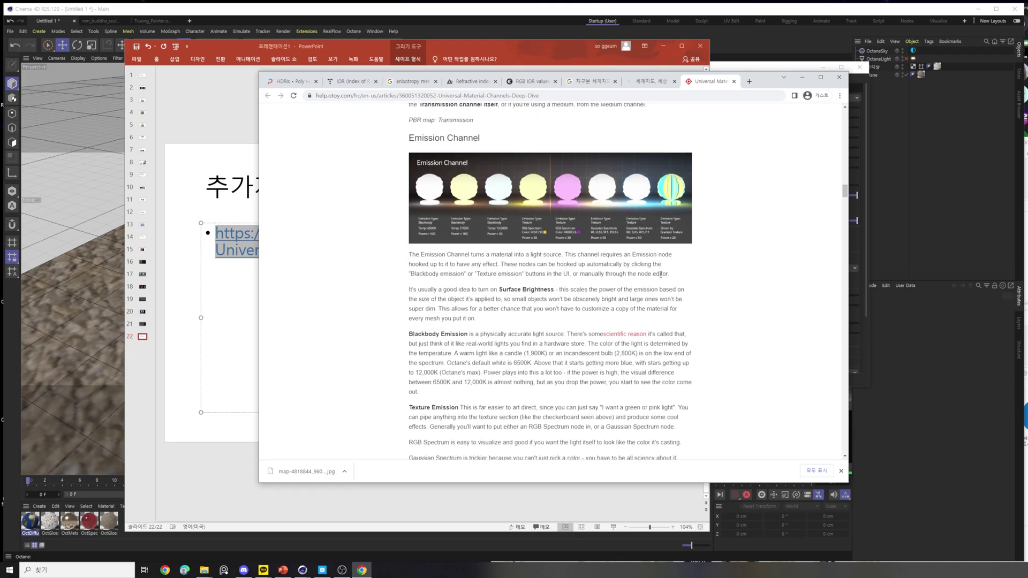
scroll(647, 258, down, 4)
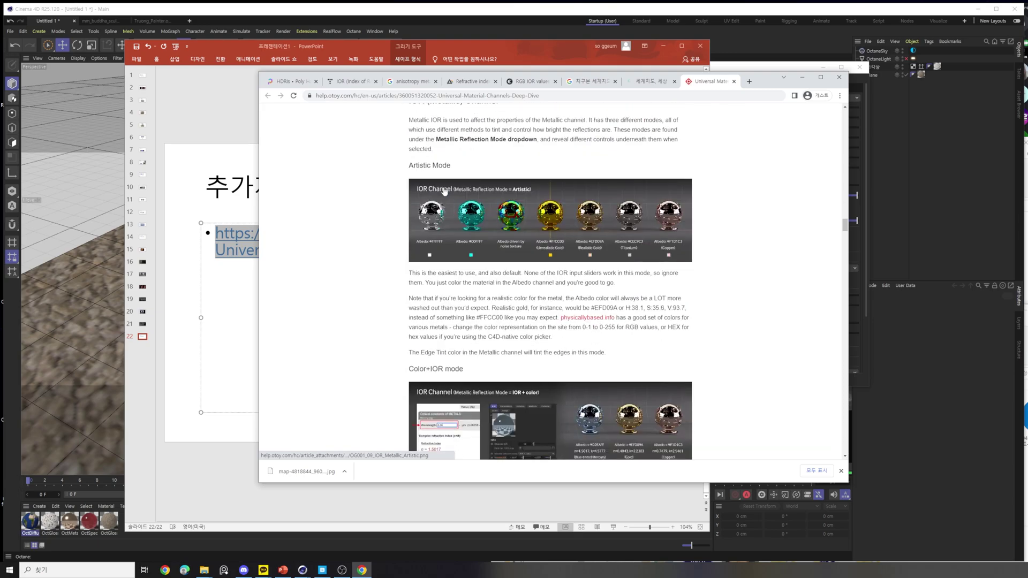
Search the web for "octane help" in a new browser tab and look through the OTOY Help support page.
scroll(647, 258, down, 8)
click(751, 83)
text(octane help)
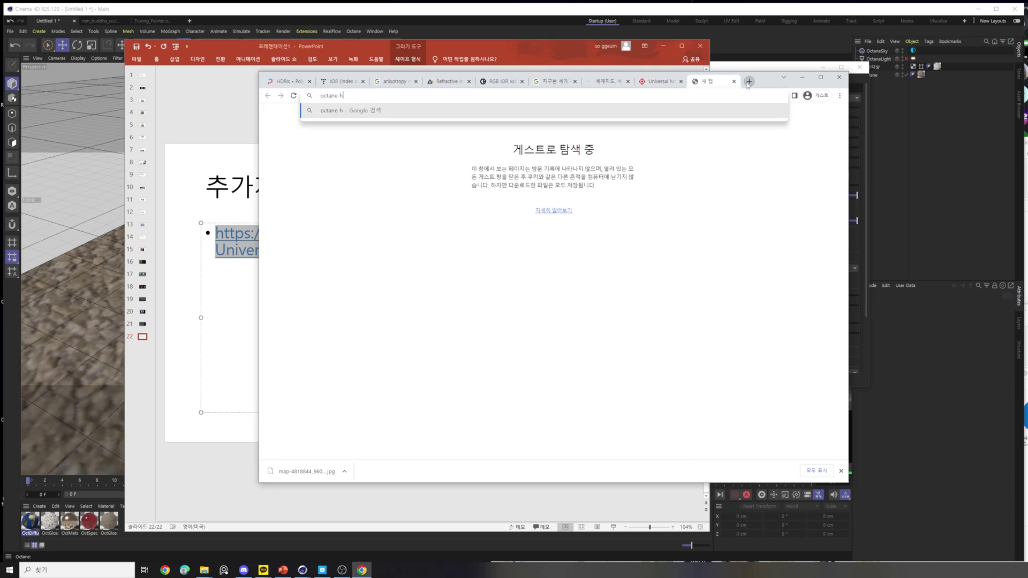
key(Return)
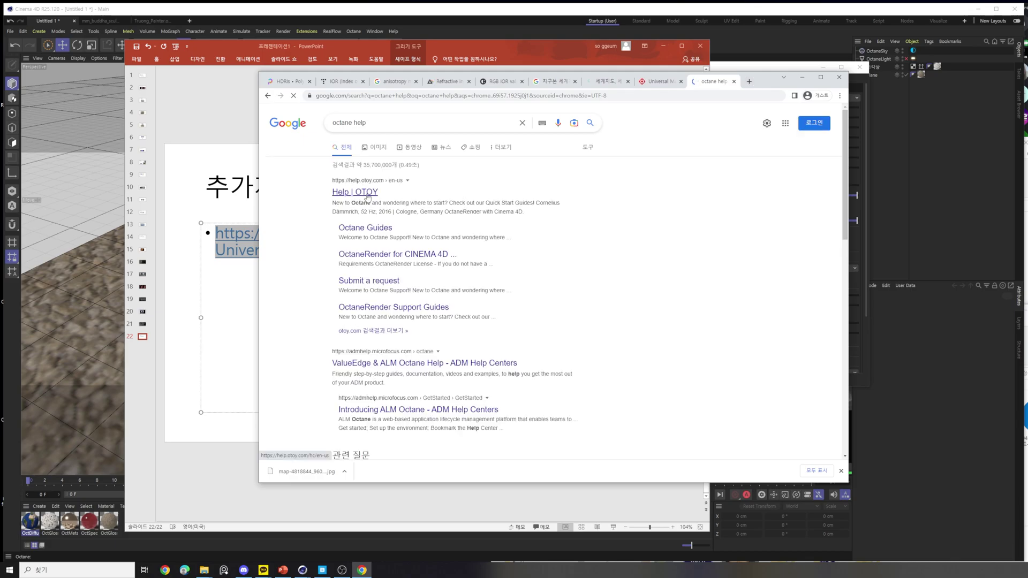
click(368, 197)
scroll(493, 260, down, 10)
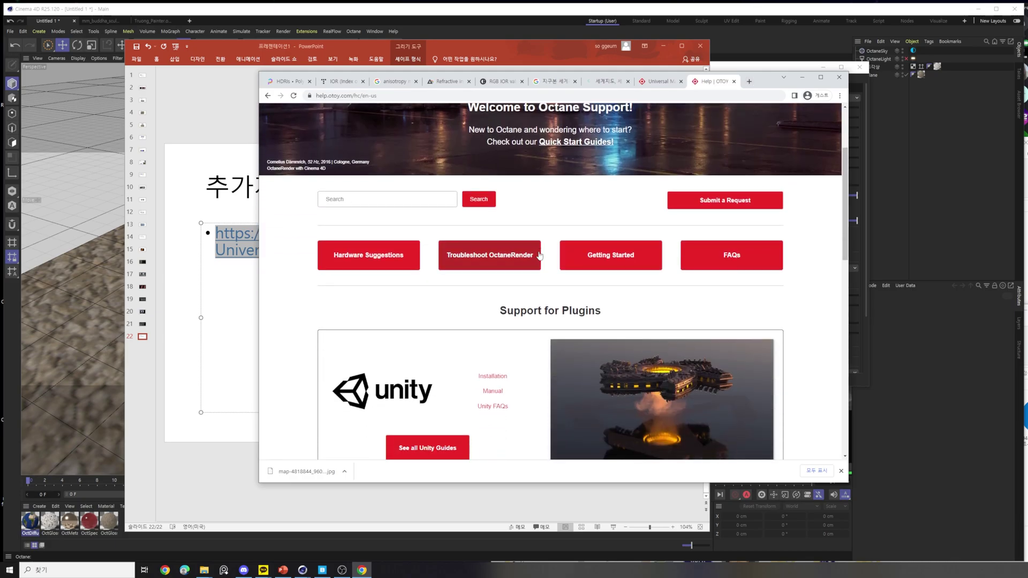
Return to the "octane help" search results and look through the listed pages.
scroll(542, 253, up, 5)
key(alt+Left)
scroll(400, 352, down, 2)
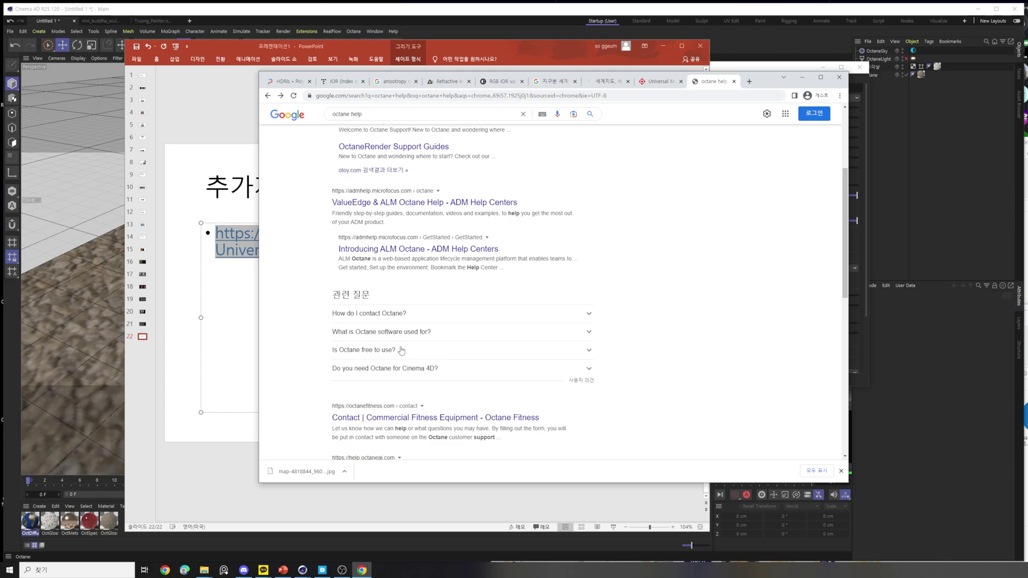
click(414, 122)
scroll(447, 376, down, 5)
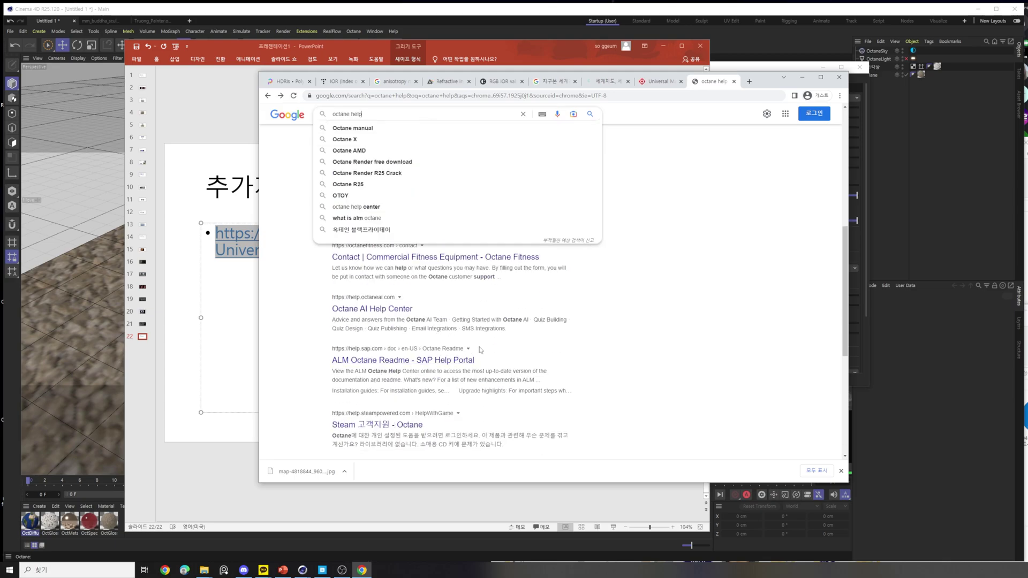
scroll(476, 361, up, 7)
scroll(476, 360, up, 2)
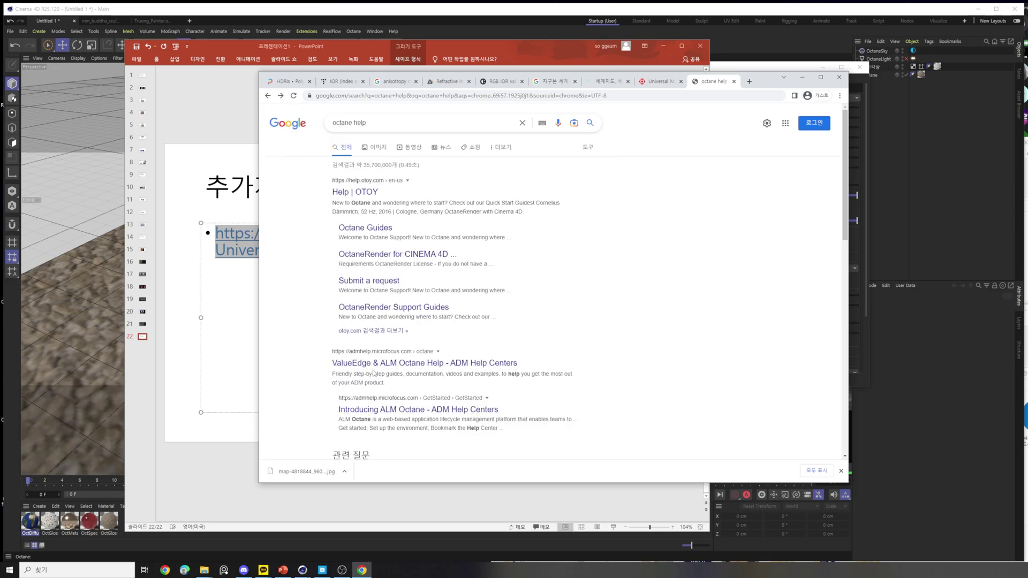
Change the web search to "octane render", then refine it to "octane render help".
triple_click(435, 124)
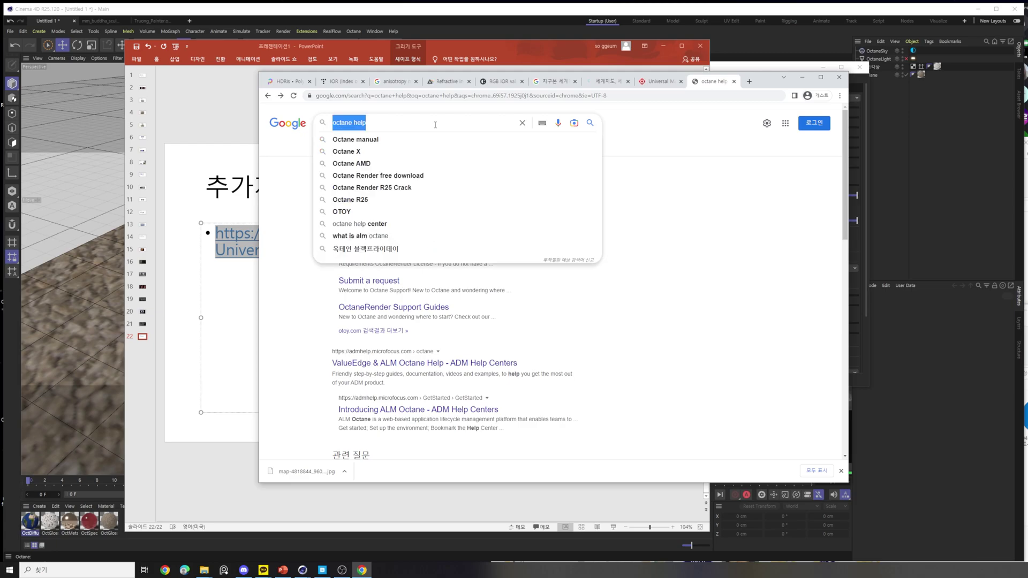
text(octane)
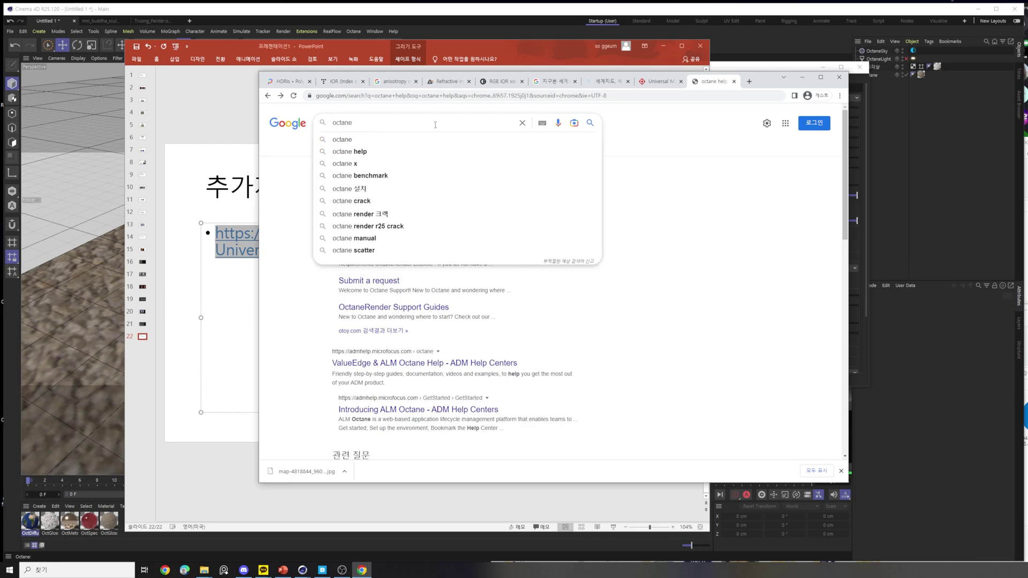
text( render)
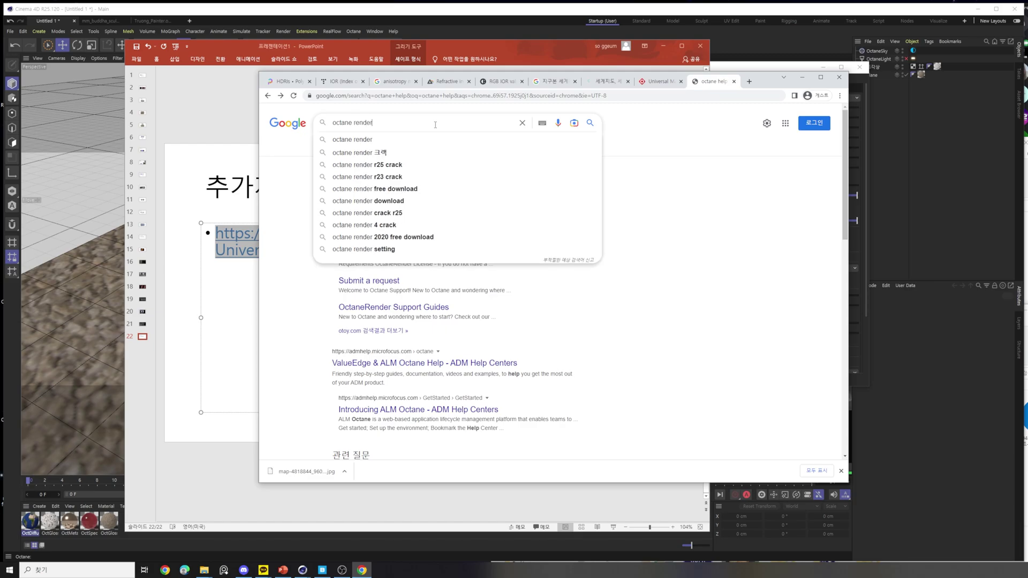
key(Return)
click(435, 123)
scroll(450, 350, down, 3)
text(help)
key(Return)
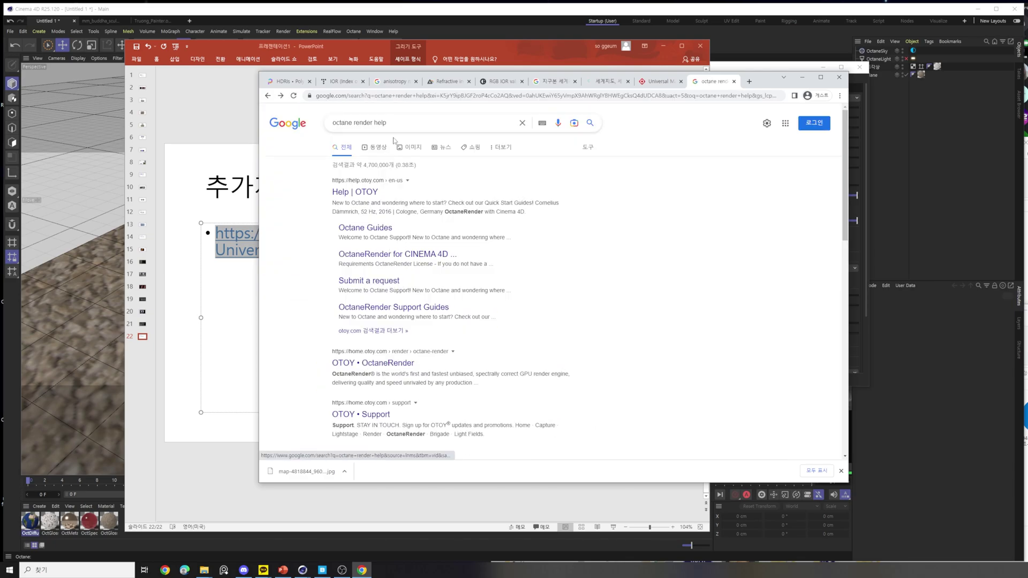
Search the web for "otoy help", look through the results and close the search tab.
click(354, 123)
triple_click(362, 123)
key(BackSpace)
text(otoy help)
key(Return)
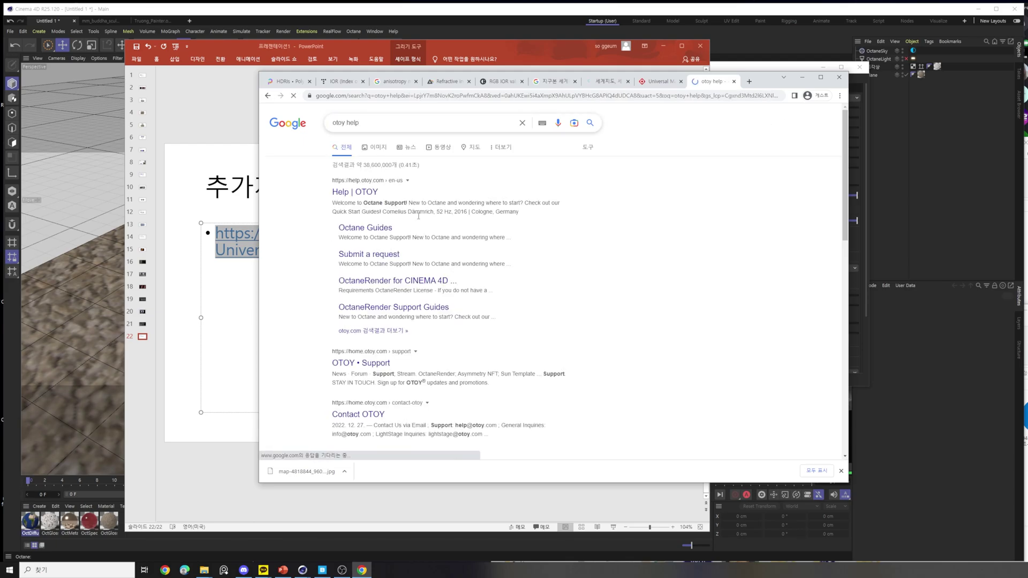
scroll(458, 377, down, 3)
scroll(458, 377, down, 2)
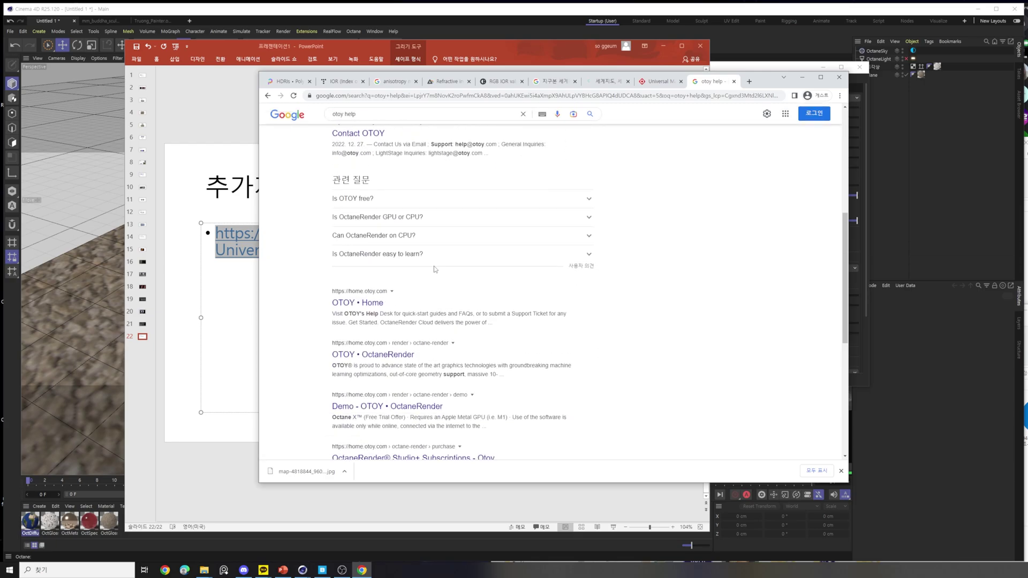
scroll(476, 267, up, 3)
click(734, 82)
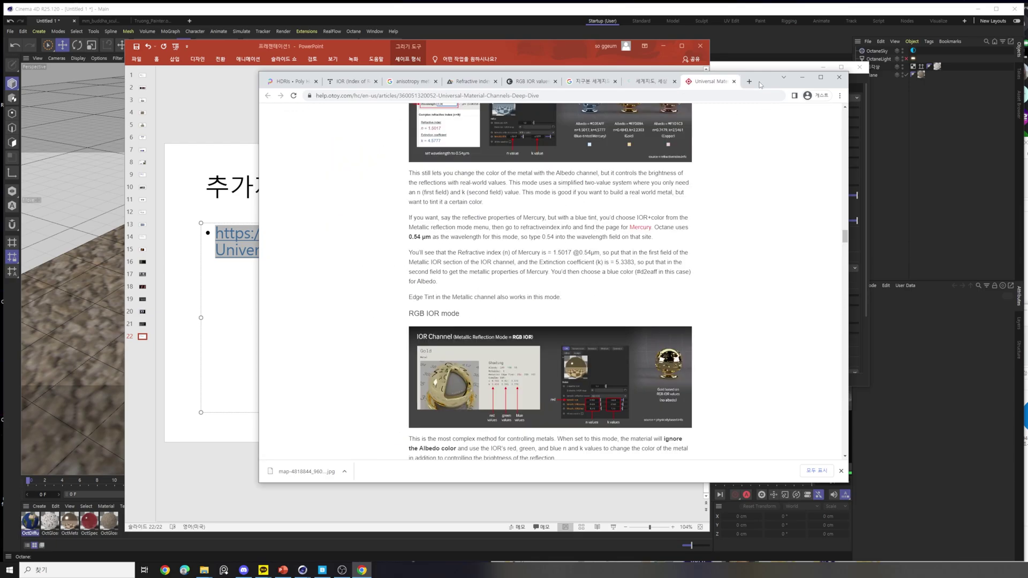
Minimize the browser and the presentation to return to Cinema 4D, and close the Octane settings window.
click(802, 77)
drag(556, 47, 483, 51)
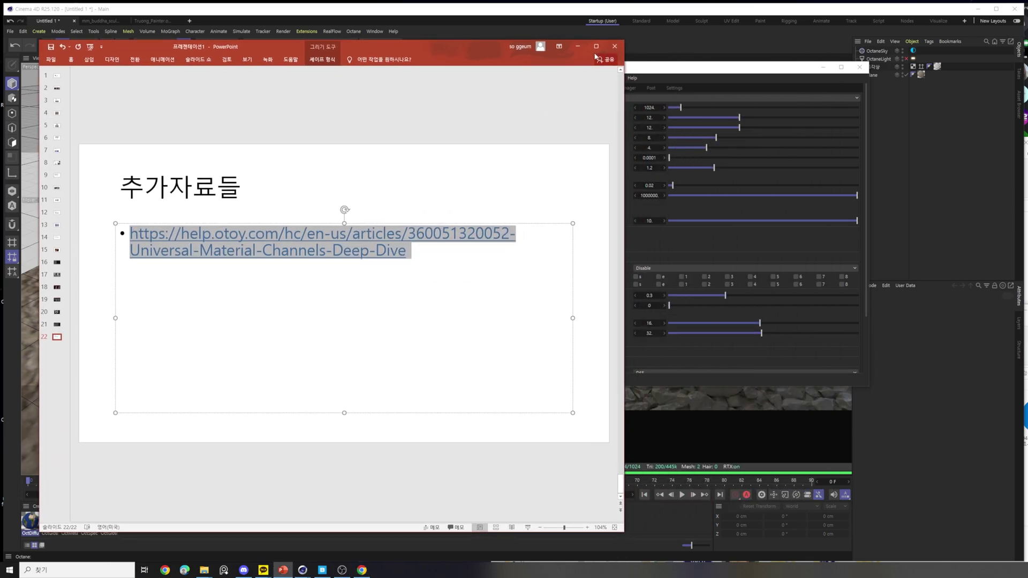
click(591, 49)
drag(646, 69, 430, 76)
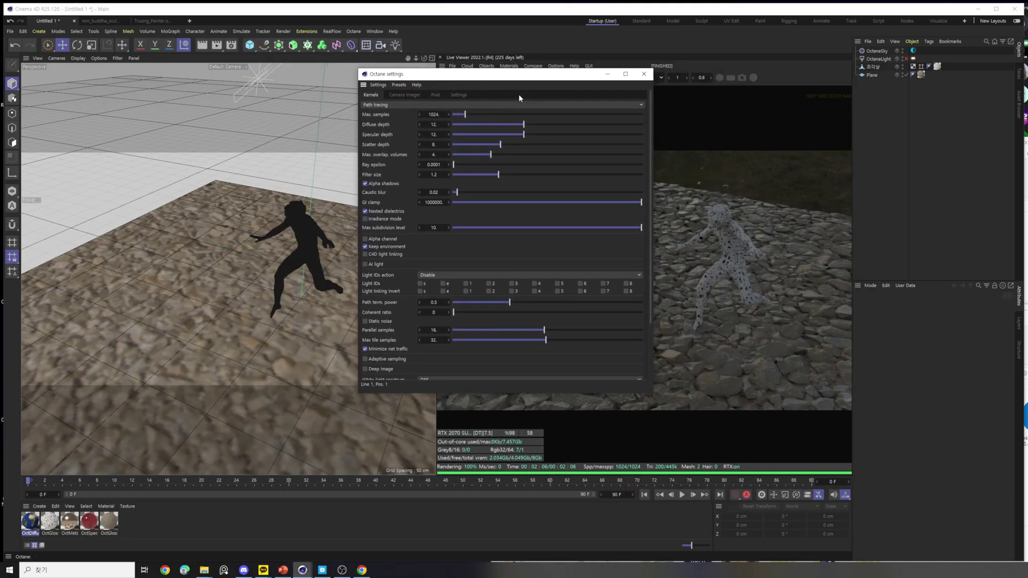
drag(543, 78, 634, 114)
click(532, 132)
click(501, 133)
click(470, 131)
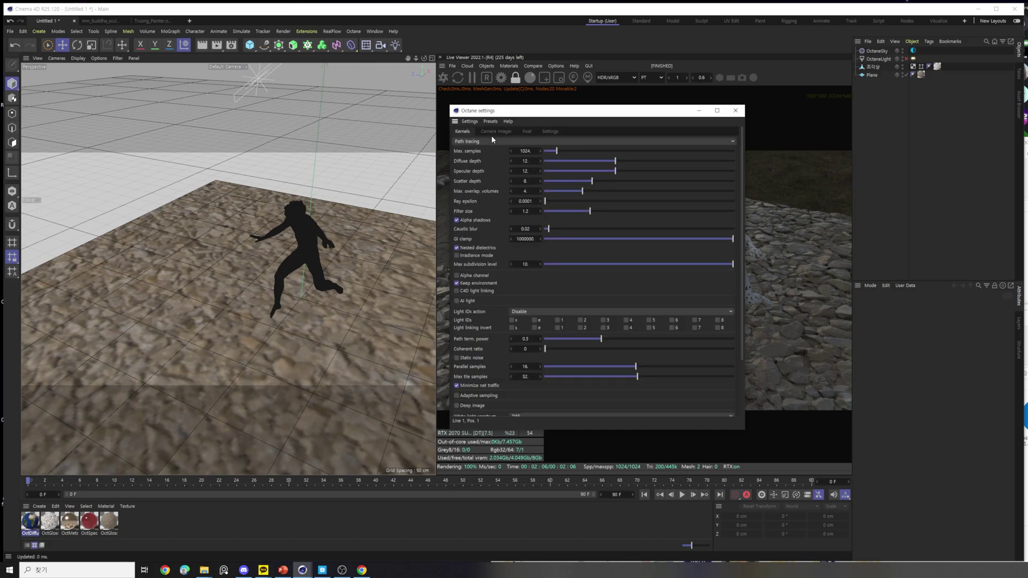
click(735, 110)
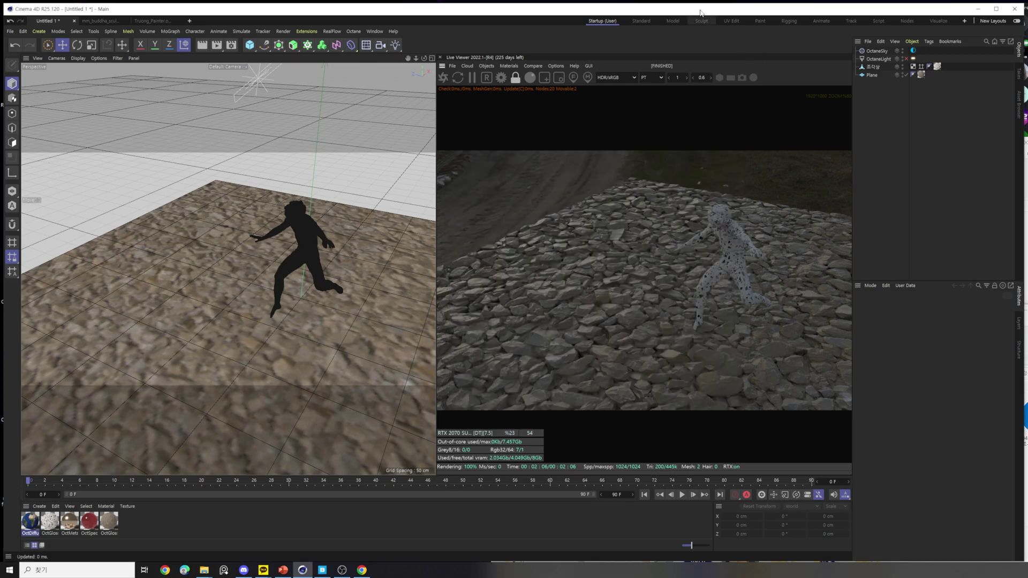
Open the Live Viewer's Save image as options, try the Png file type, and close the dialog without saving.
alt+drag(285, 289, 252, 300)
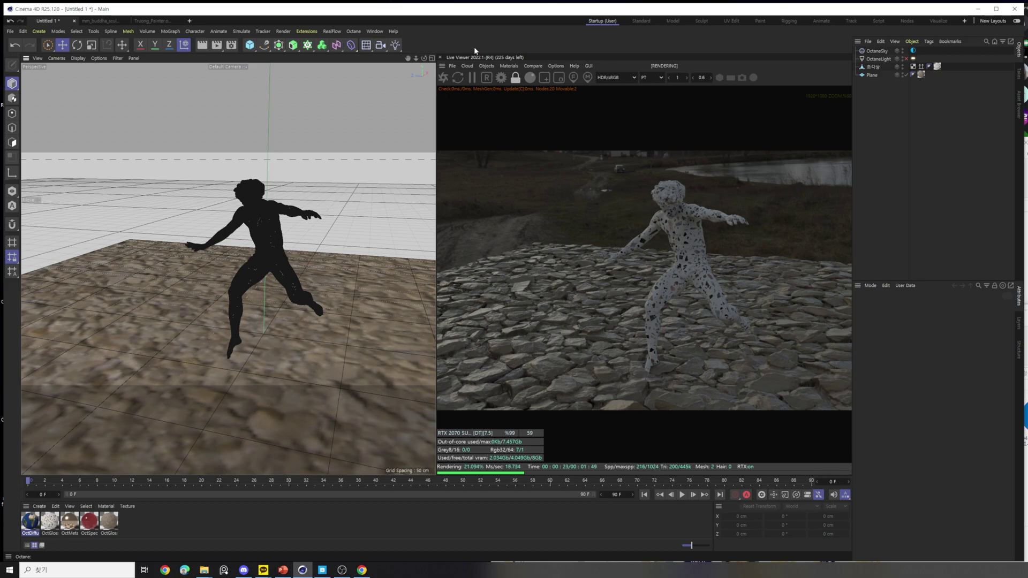
click(452, 66)
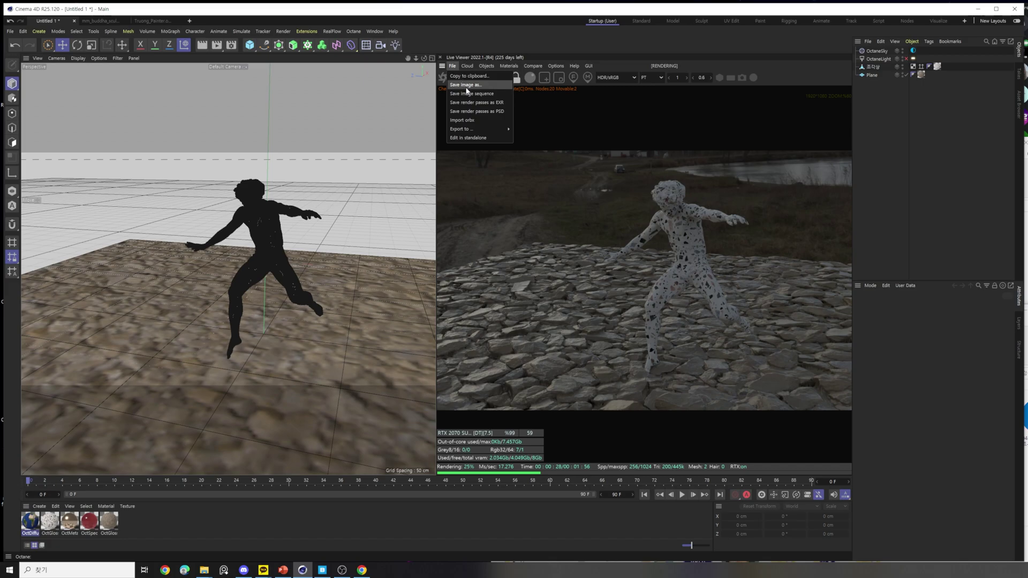
click(471, 85)
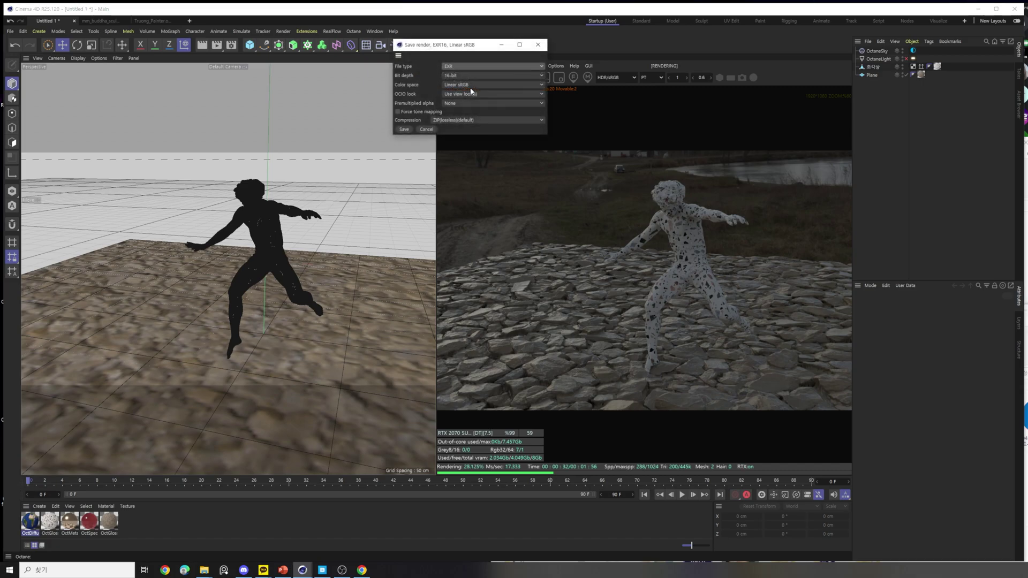
click(778, 199)
click(789, 207)
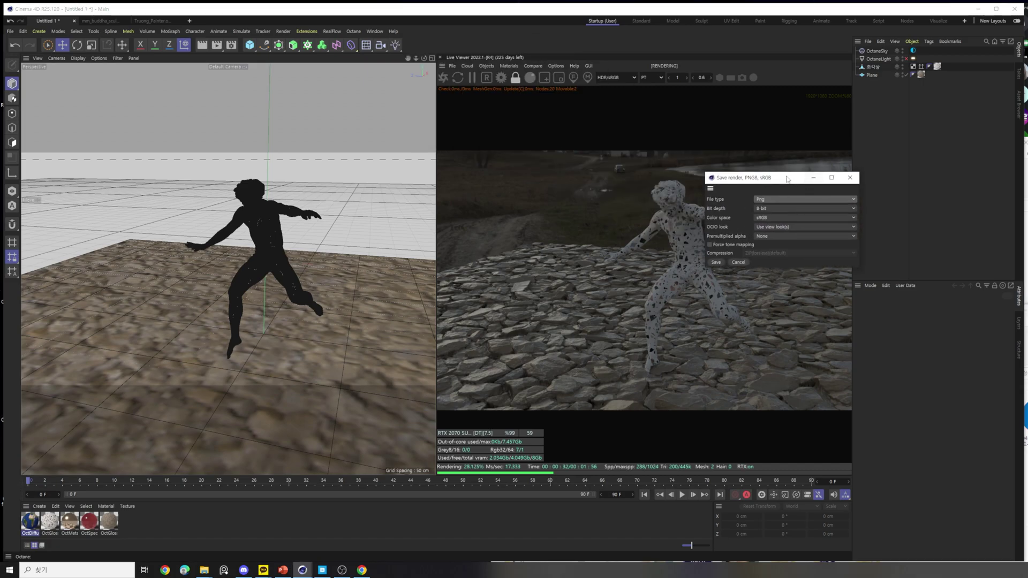
click(793, 202)
click(790, 221)
click(856, 182)
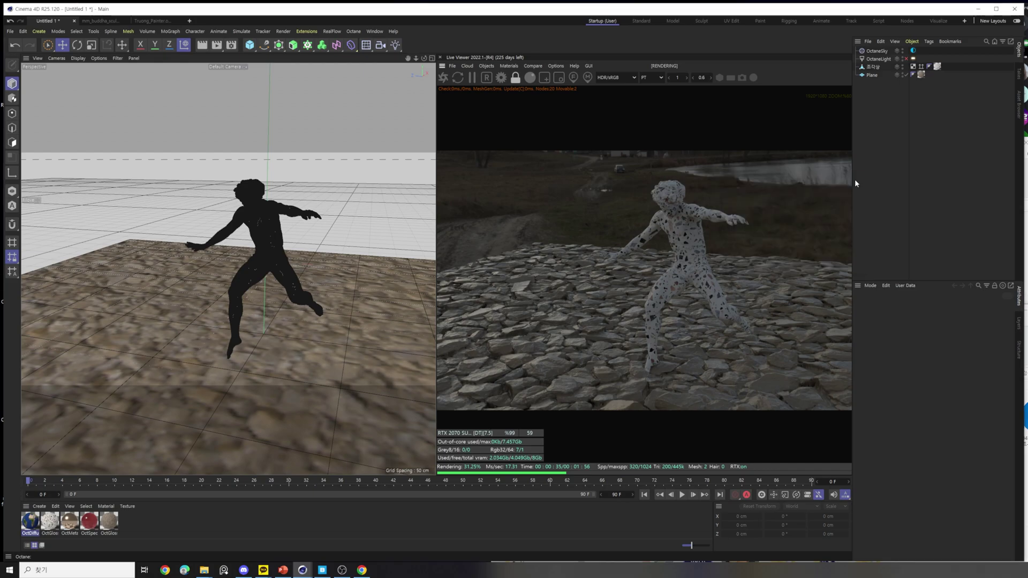
Open Cinema 4D's Render Settings and review the Output frame rate and range and the Save options.
click(452, 66)
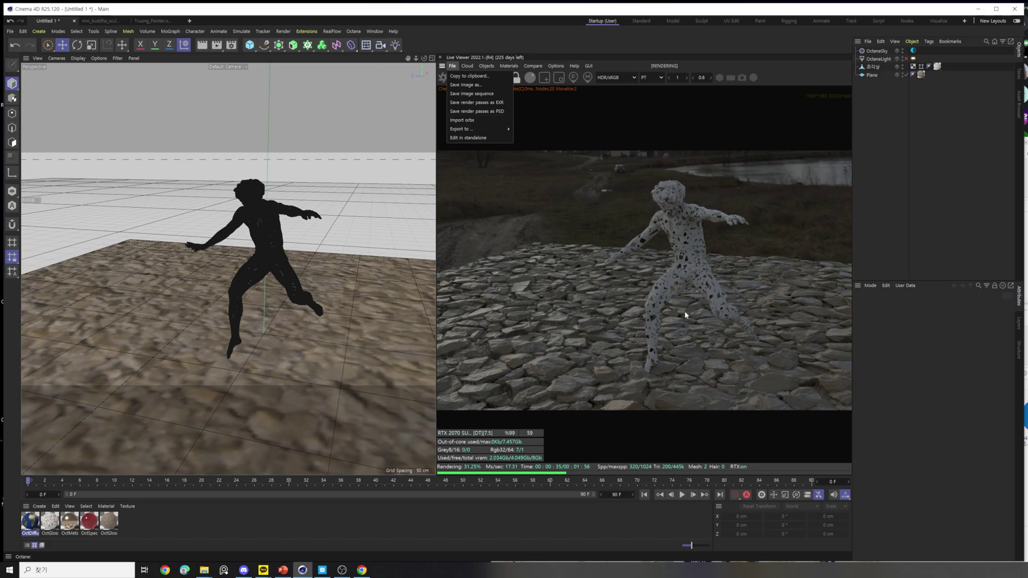
mouse_move(589, 65)
click(641, 40)
key(ctrl+b)
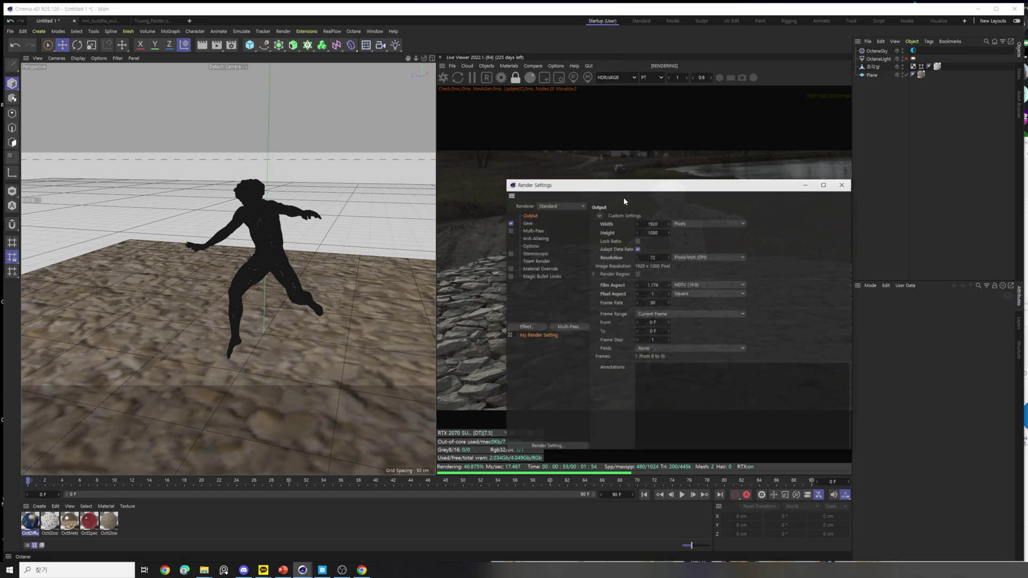
drag(601, 185, 591, 81)
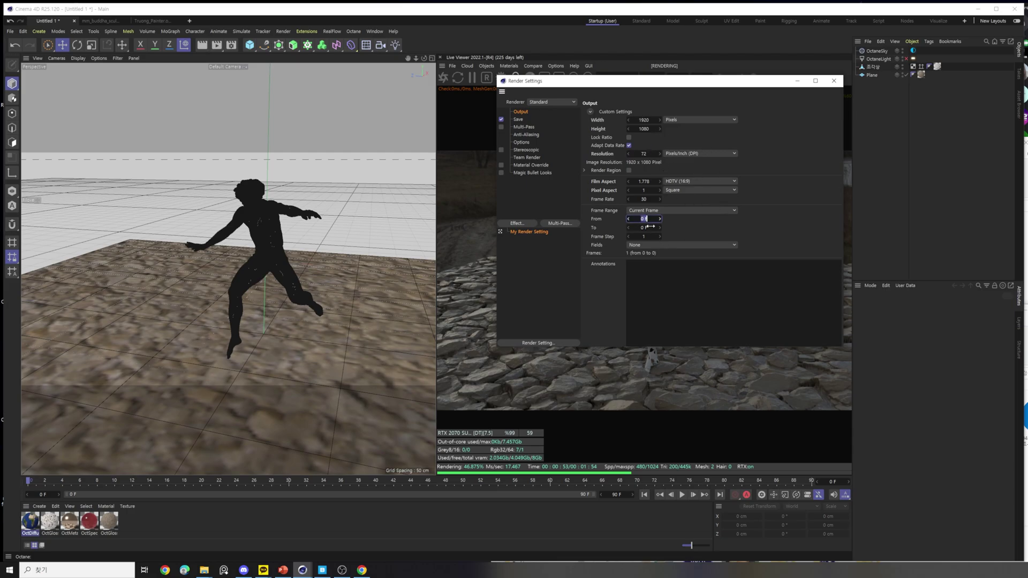
click(648, 199)
click(519, 120)
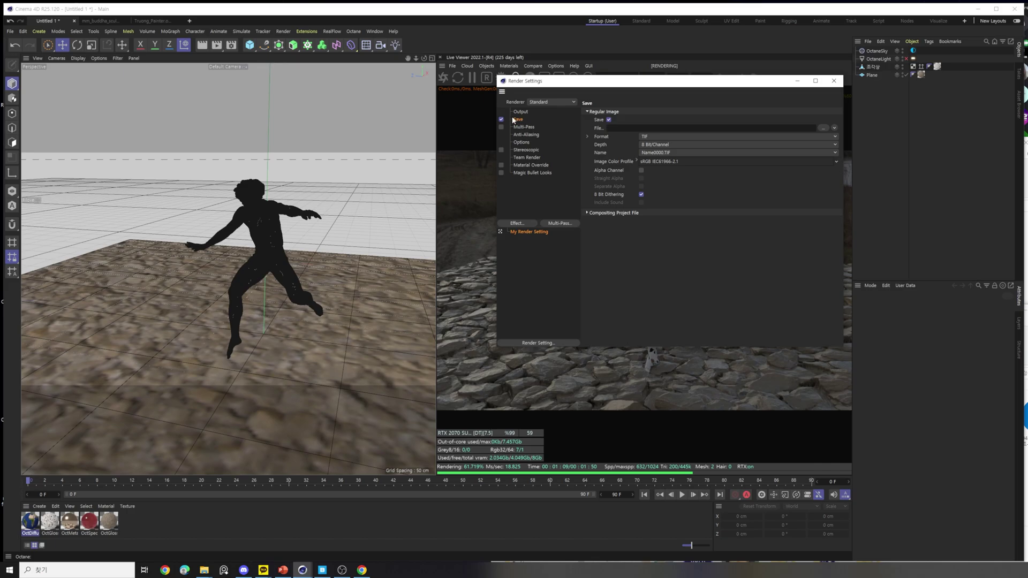
Set the renderer to Octane Renderer and toggle the Save option in the Render Settings.
click(502, 120)
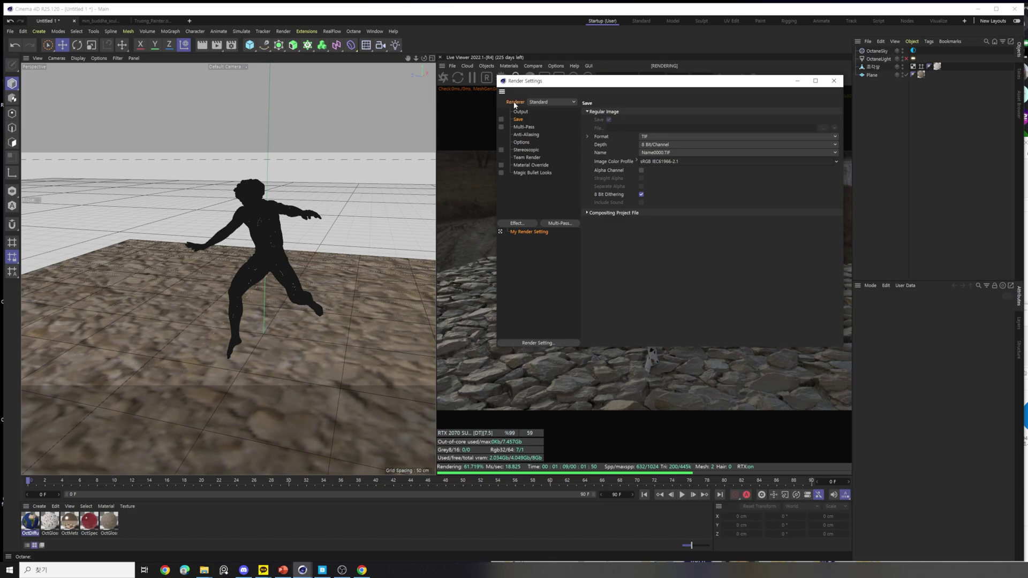
click(551, 102)
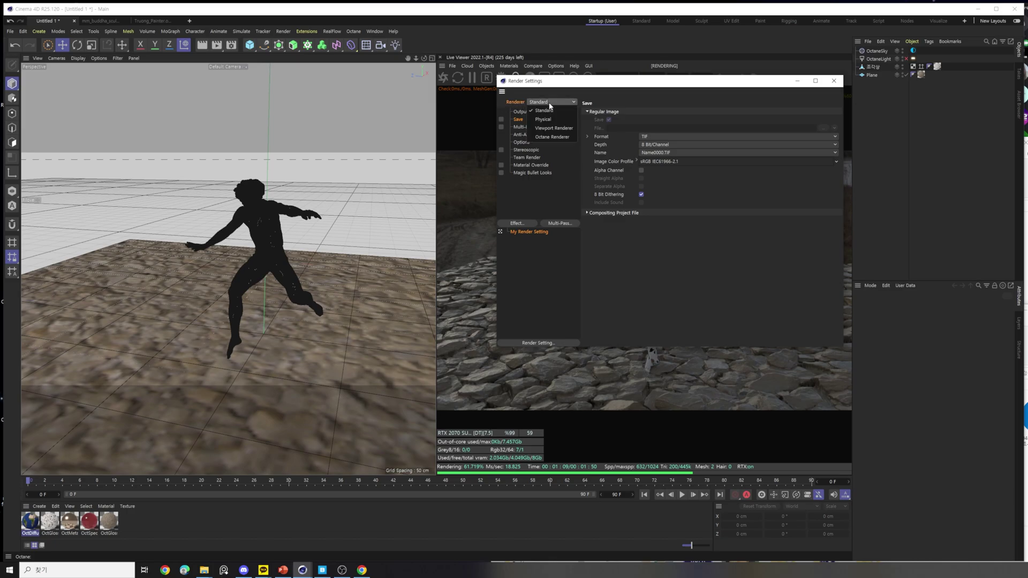
click(567, 137)
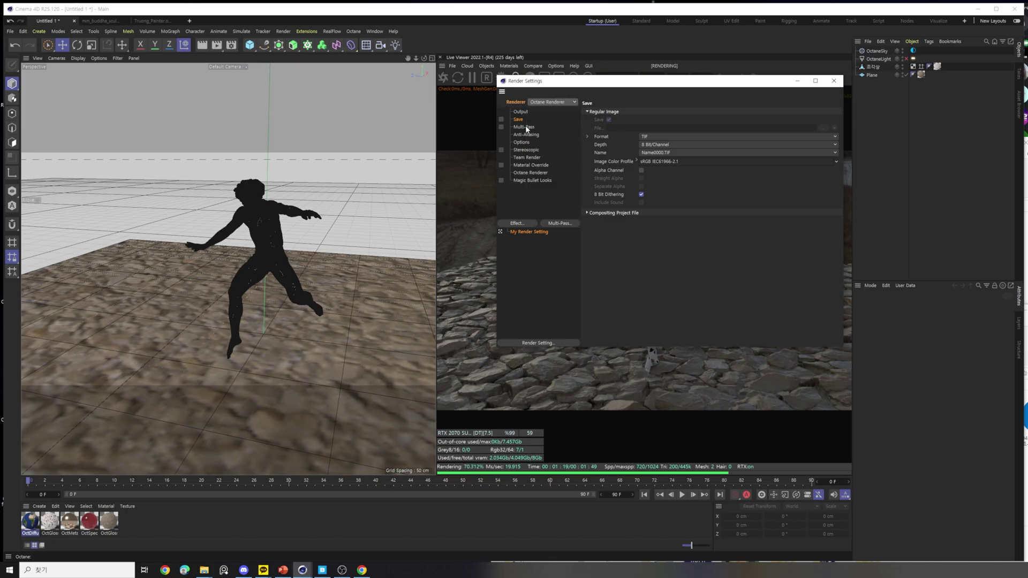
click(502, 119)
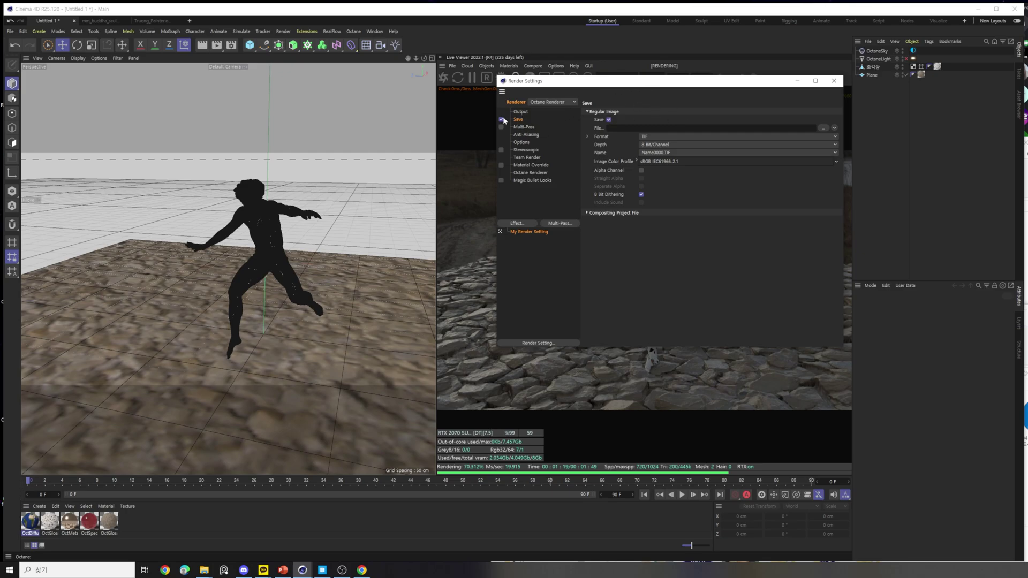
Review the Output, Save, Multi-Pass, Anti-Aliasing and Stereoscopic pages, and show the Octane Renderer page in an enlarged Render Settings window.
click(520, 113)
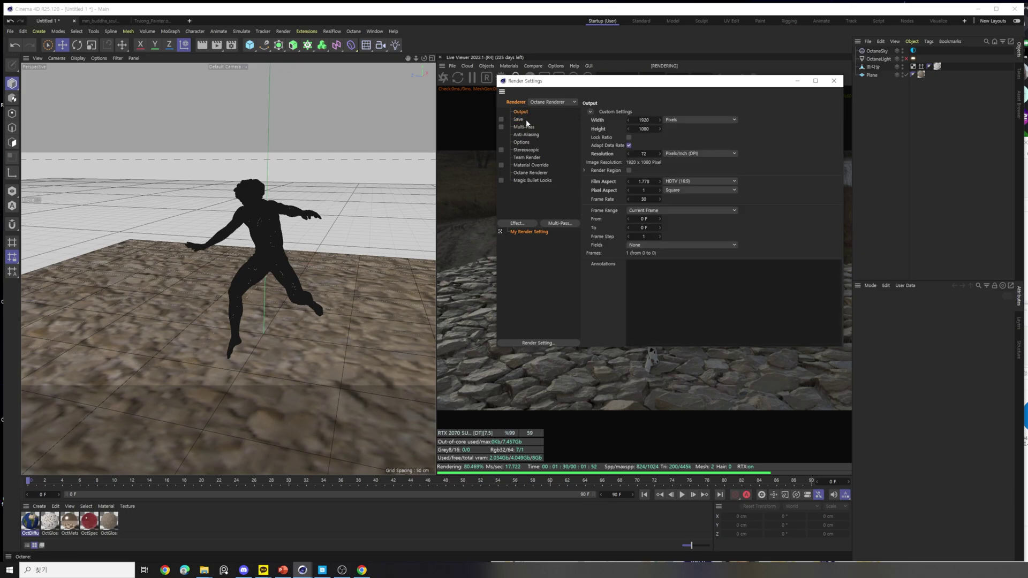
click(525, 120)
click(526, 127)
click(528, 135)
click(529, 150)
click(542, 173)
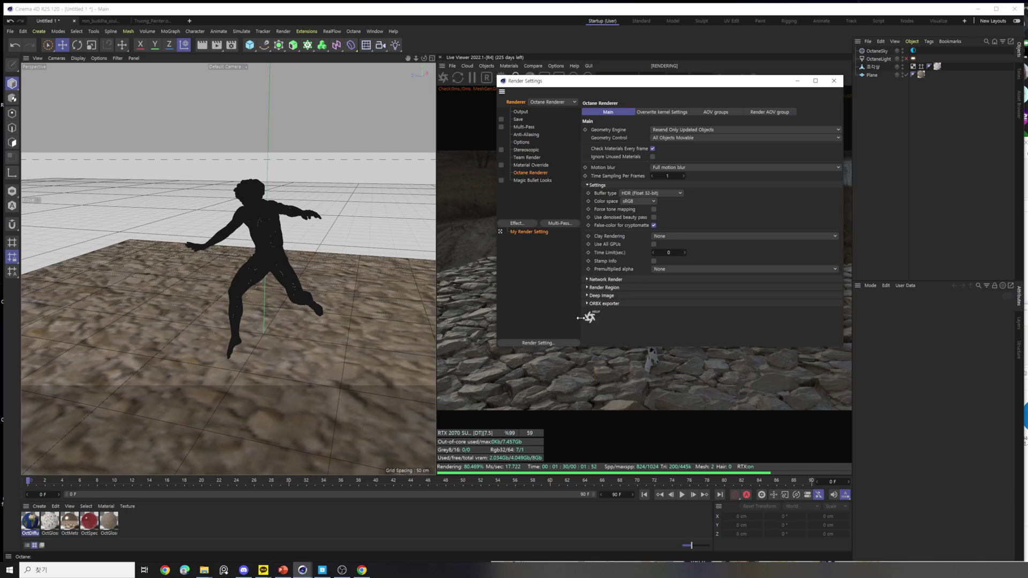
drag(495, 347, 409, 395)
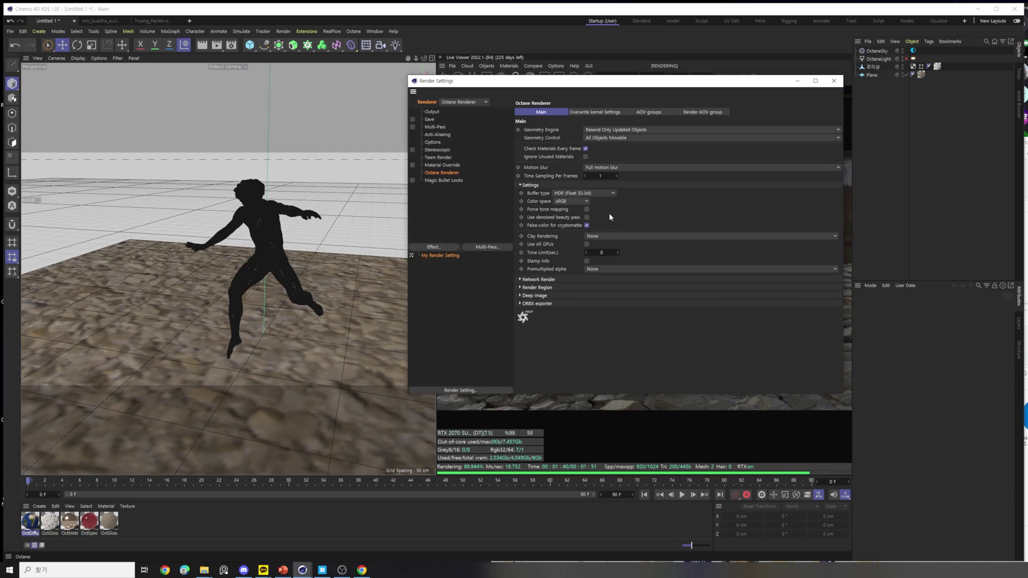
Check the Color space options and enable Use All GPUs in the Octane Renderer settings.
click(582, 201)
click(583, 201)
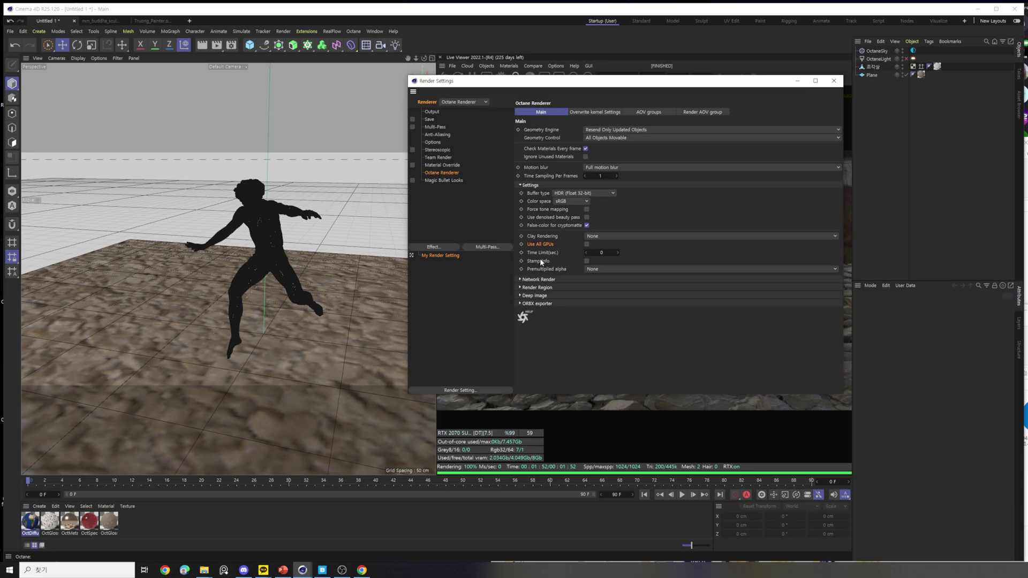
click(586, 245)
drag(647, 84, 605, 148)
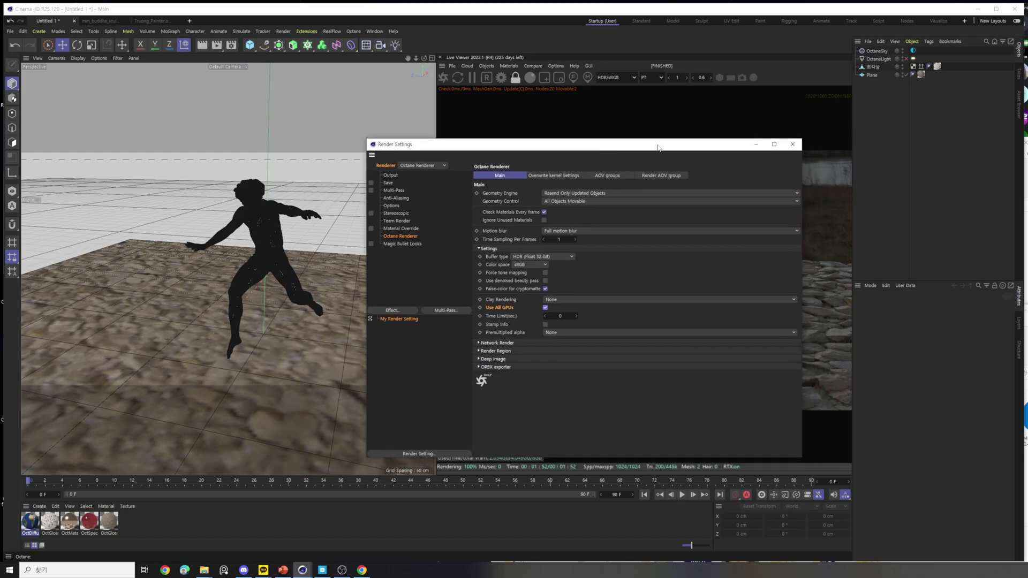
Open the Octane Renderer's Overwrite kernel Settings page and toggle its Enable option on and off.
drag(673, 147, 729, 76)
click(596, 239)
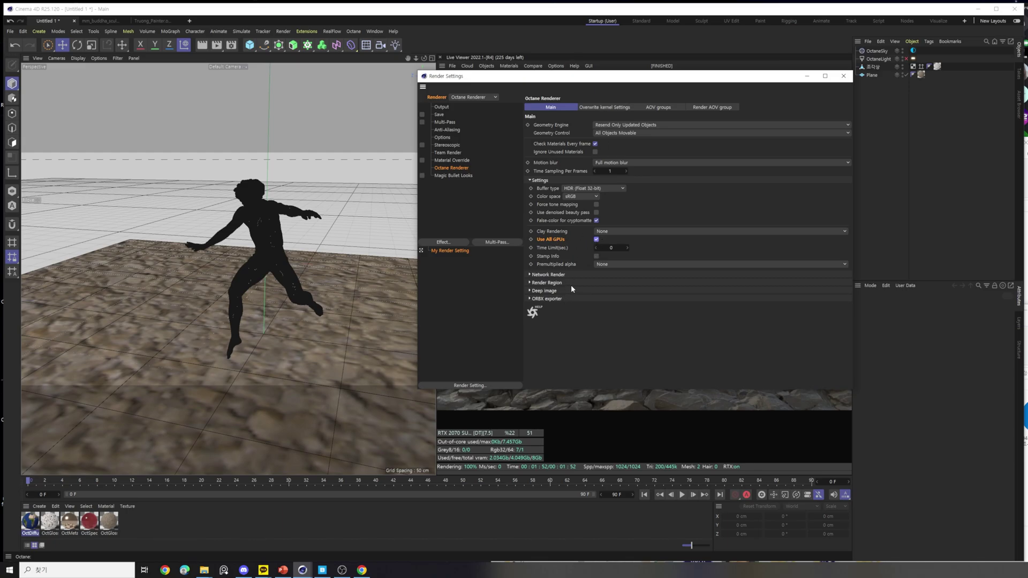
click(600, 108)
click(650, 108)
click(627, 107)
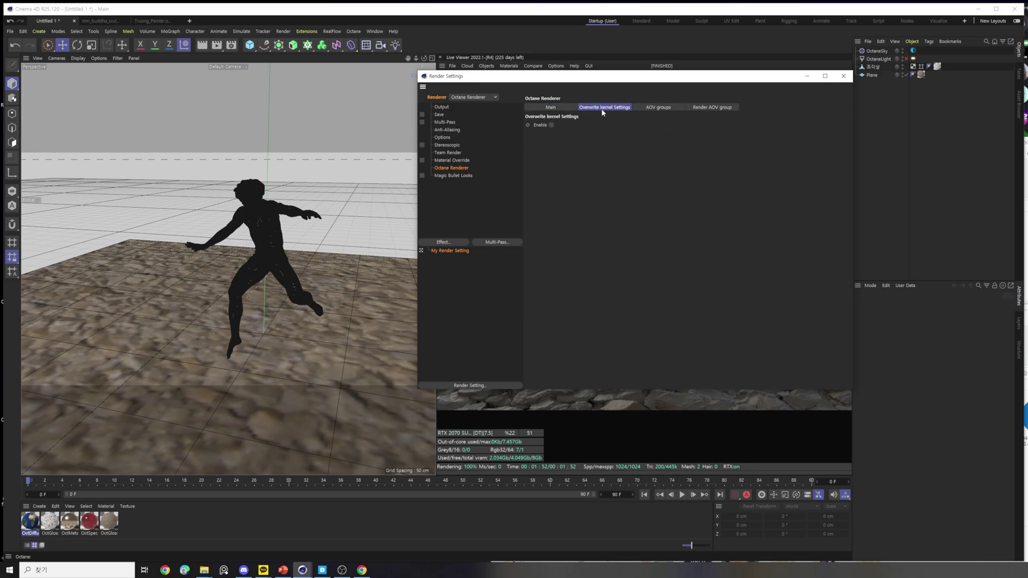
click(551, 125)
click(551, 125)
Open the Octane settings window and arrange it beside Render Settings to compare the kernel options.
drag(598, 82, 602, 223)
click(500, 77)
drag(190, 9, 337, 98)
drag(526, 217, 532, 115)
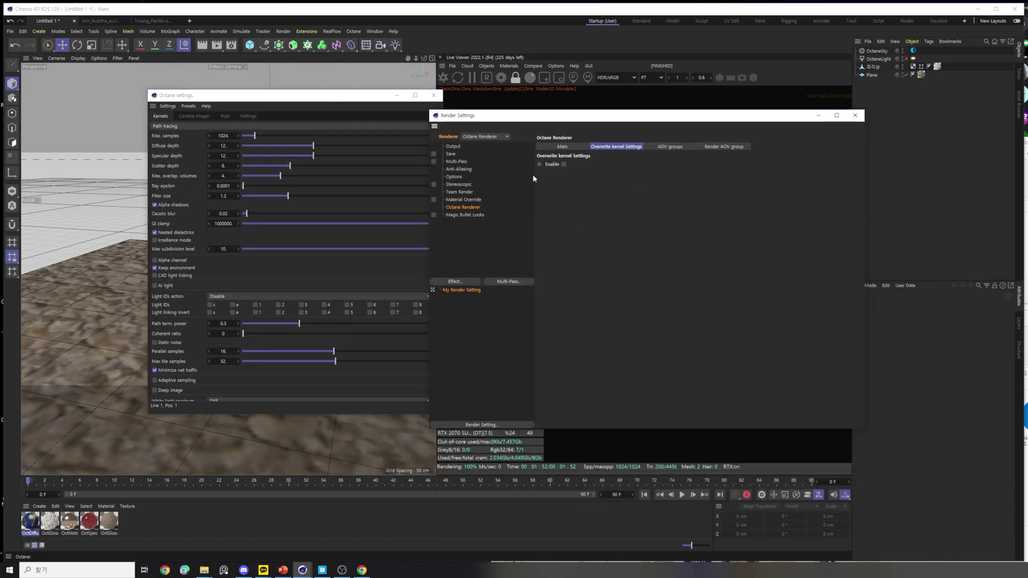
Try enabling the kernel overwrite with the Path tracing kernel type and review its parameters.
click(564, 165)
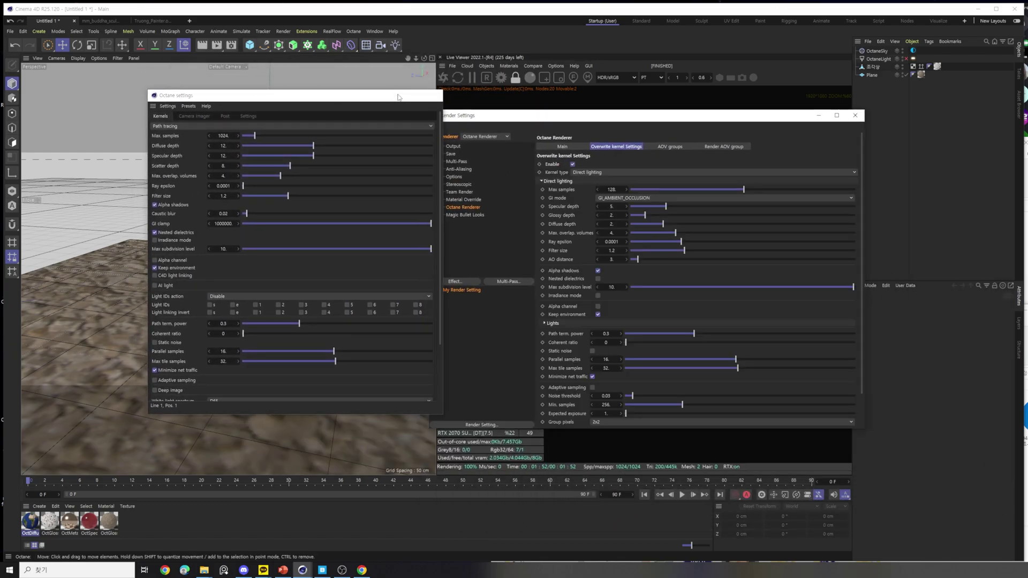
click(433, 95)
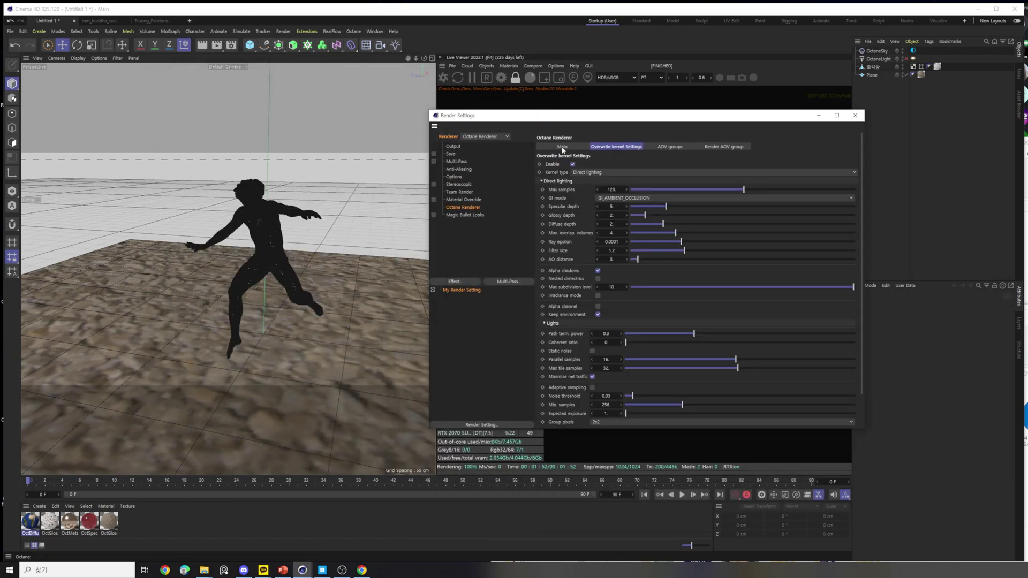
click(593, 172)
click(608, 197)
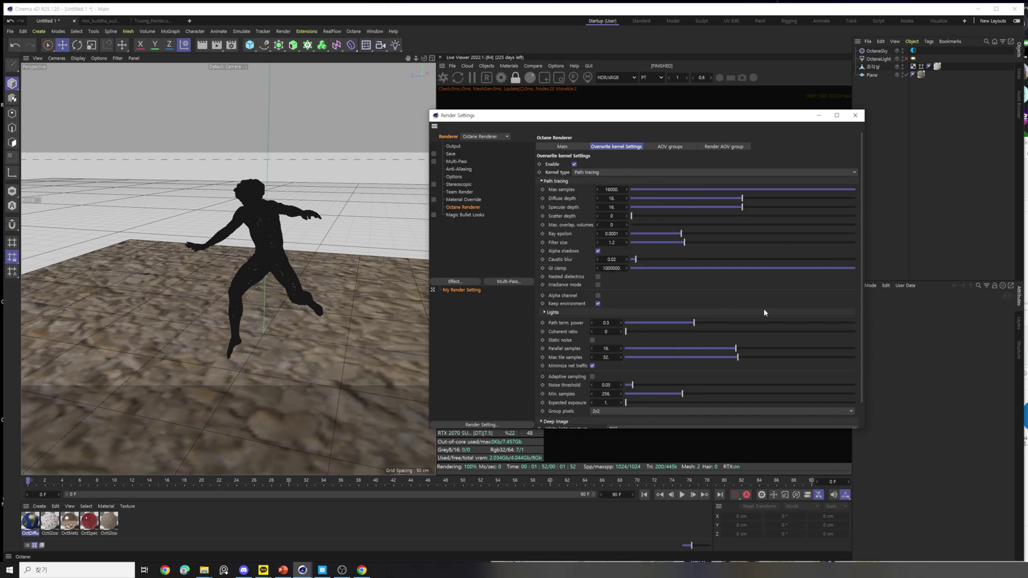
scroll(577, 162, down, 1)
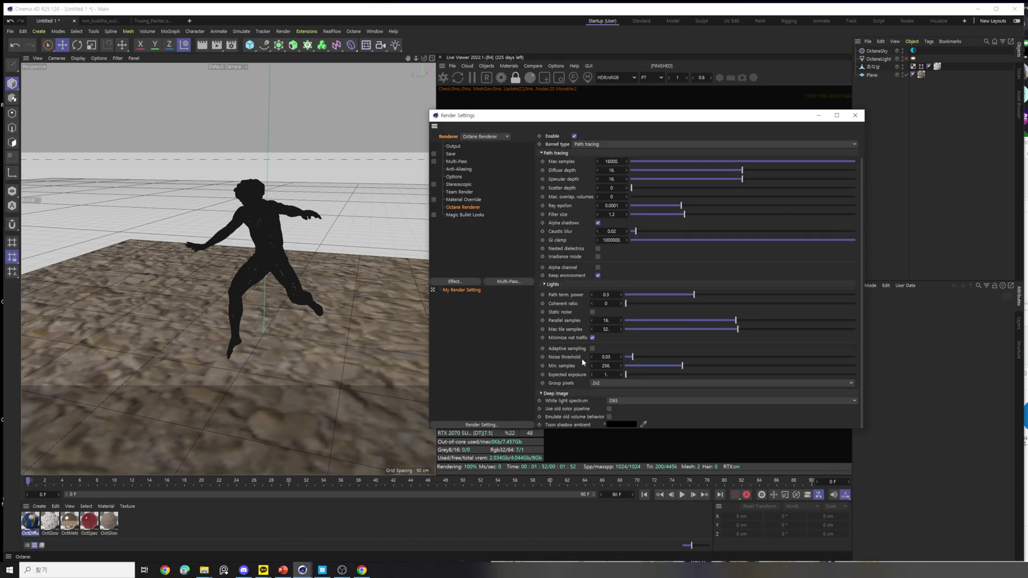
scroll(581, 358, up, 1)
click(637, 147)
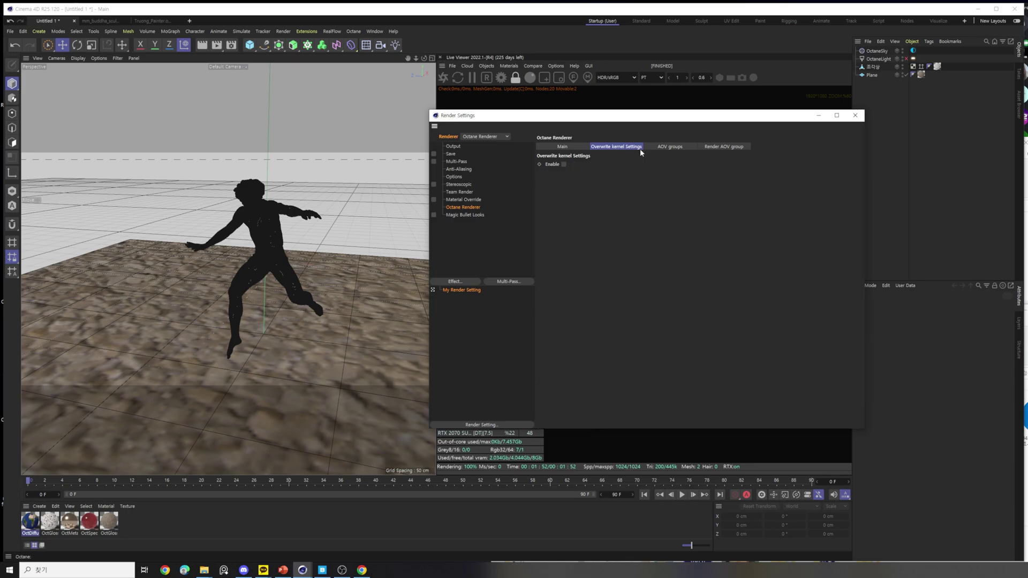
Review the AOV groups and Render AOV group pages of the Octane Renderer, along with the Save page.
click(675, 147)
click(726, 148)
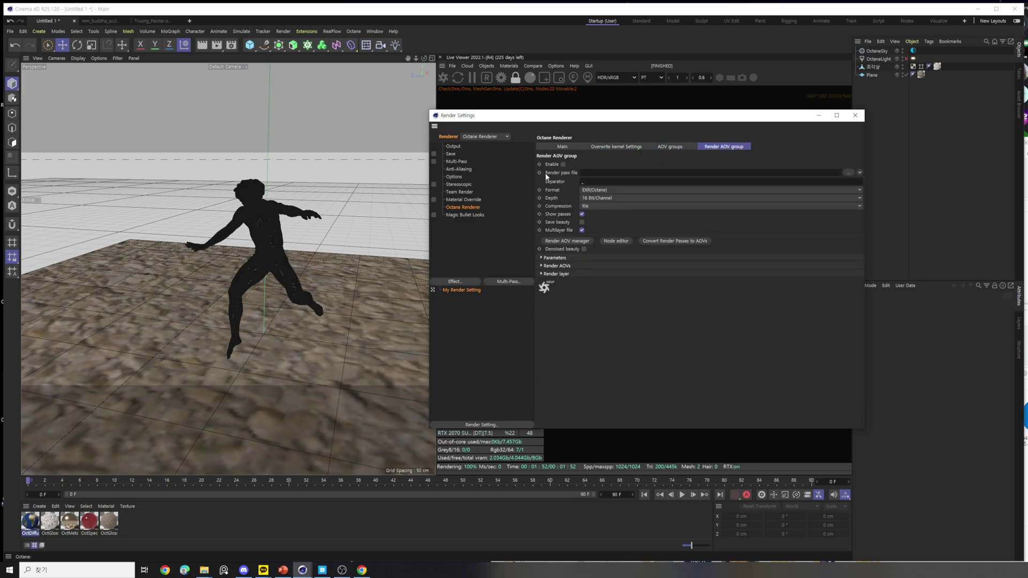
click(584, 146)
click(740, 147)
click(451, 154)
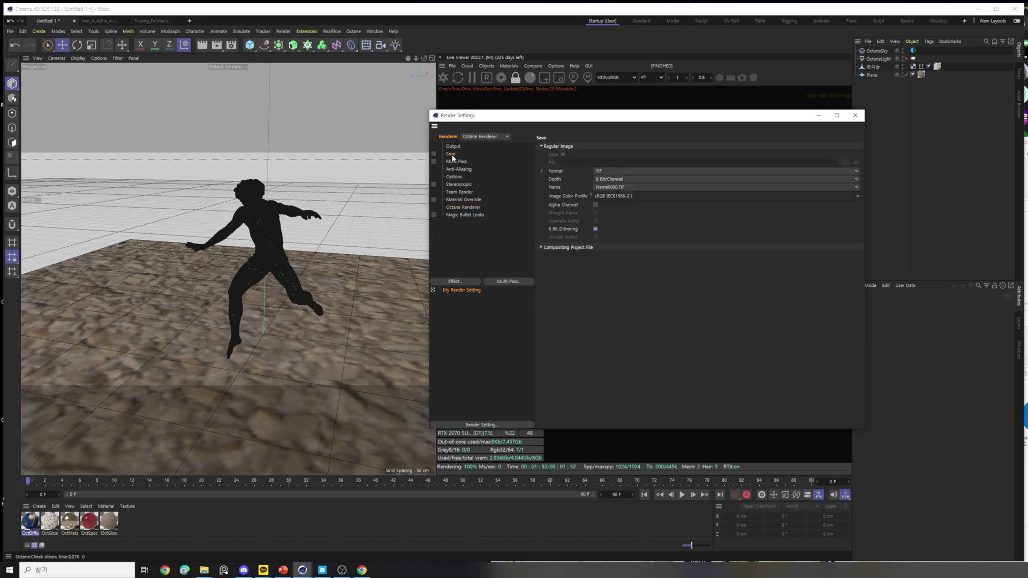
click(465, 208)
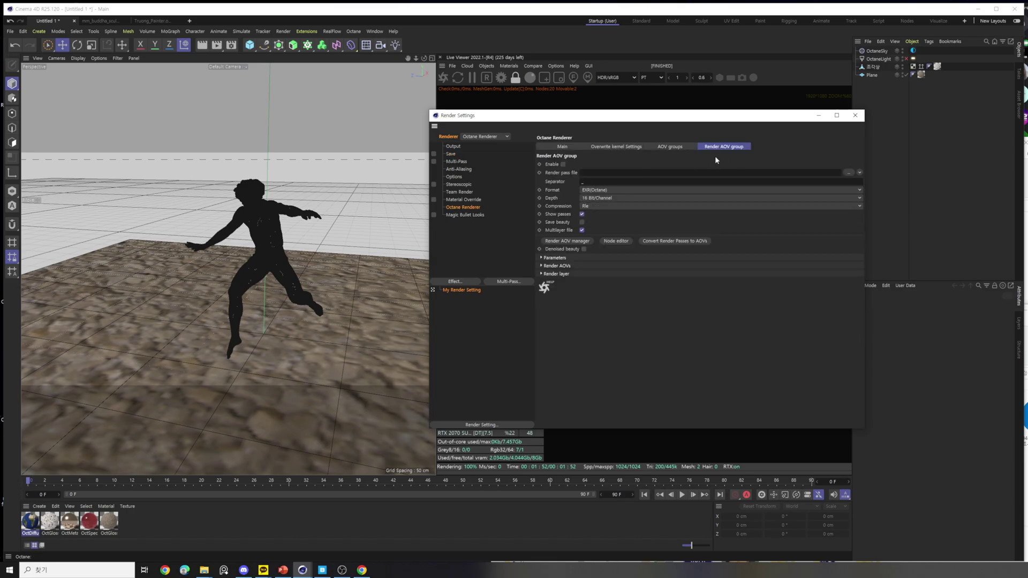
Enable the Render AOV group, set its Format to PNG and turn on Save beauty.
click(563, 164)
click(572, 258)
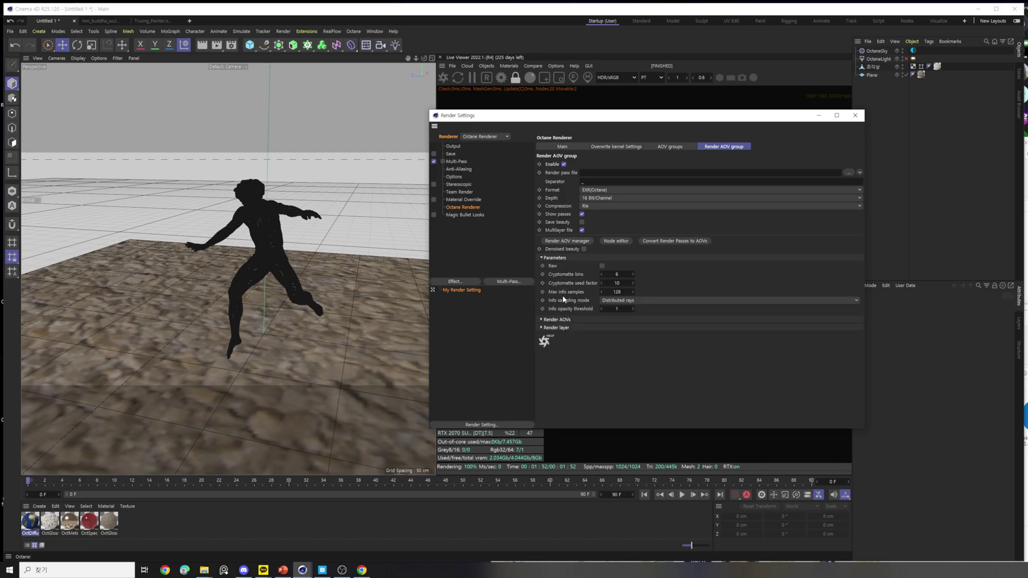
click(618, 190)
click(605, 242)
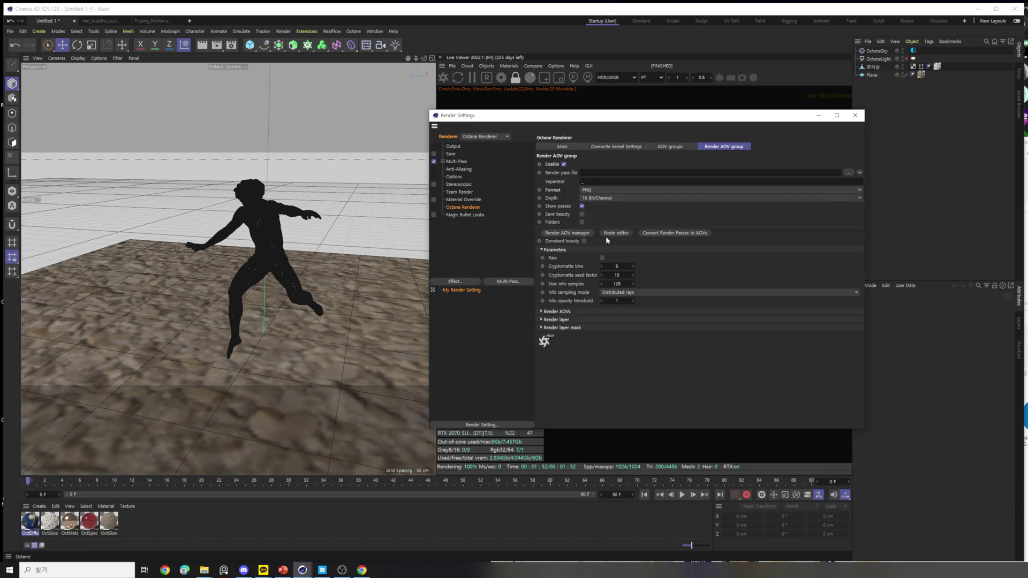
click(582, 214)
click(582, 215)
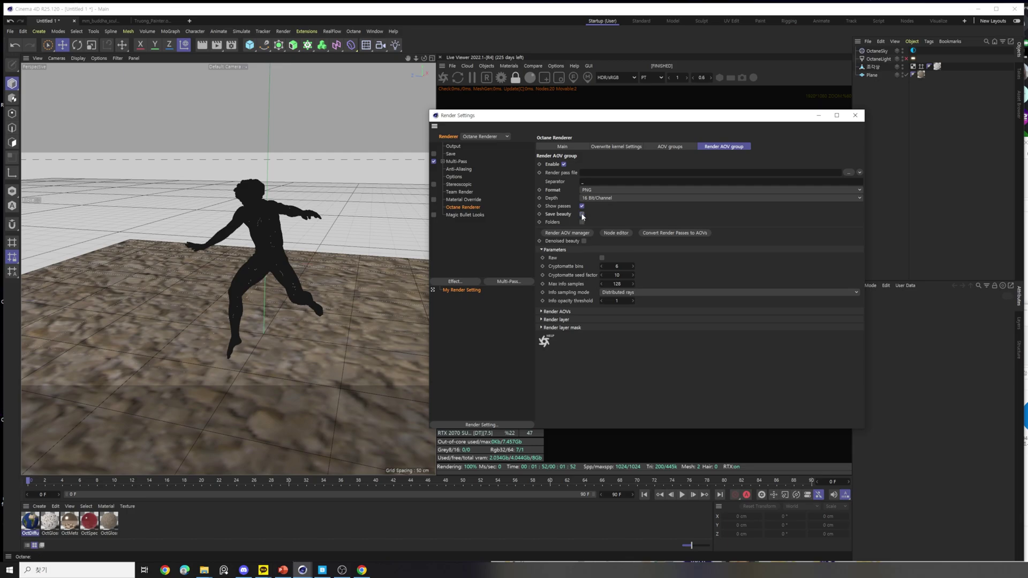
Browse to the desktop for the render pass file location and create a new folder named 렌더.
click(849, 173)
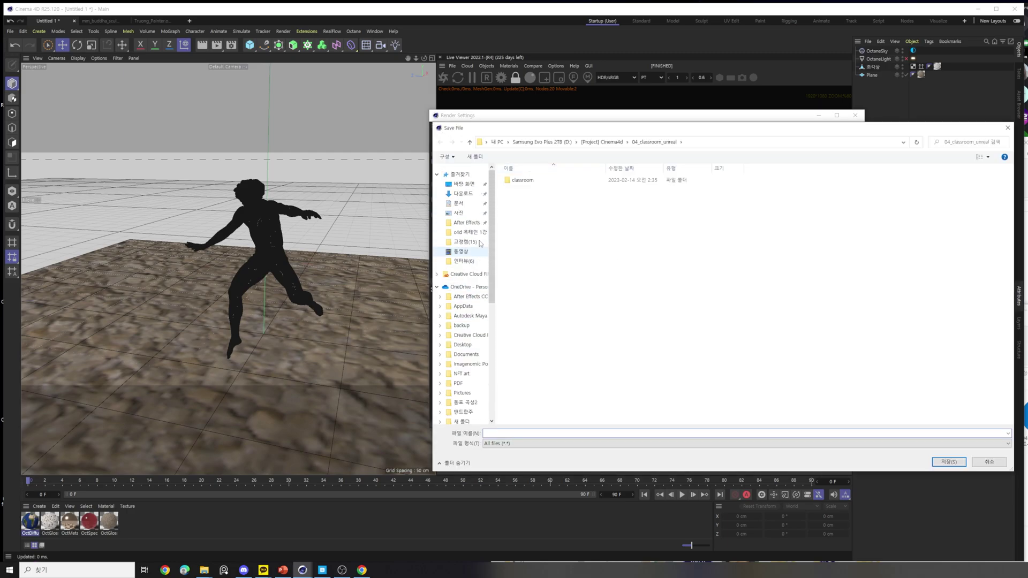
click(464, 184)
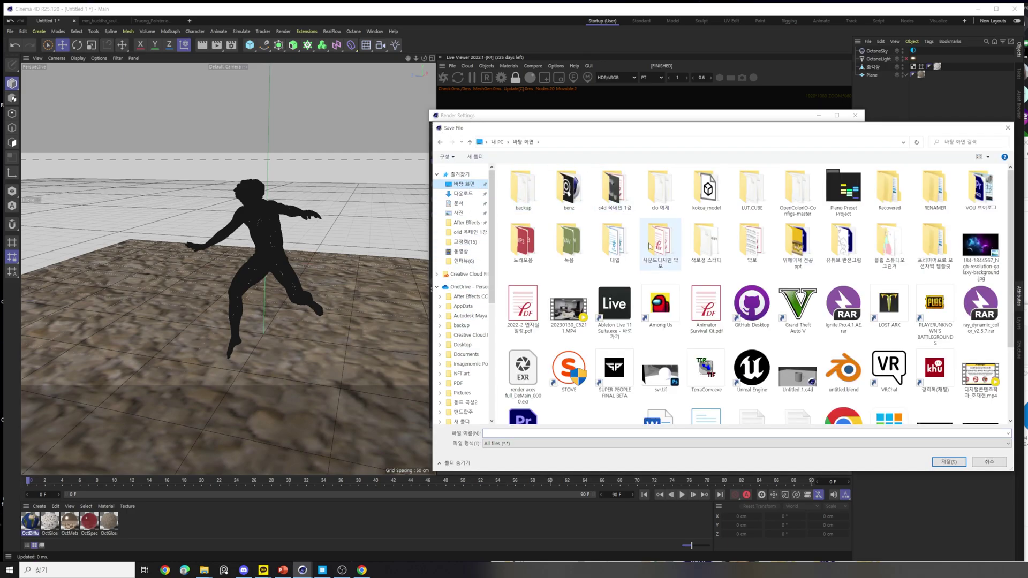
scroll(660, 338, up, 3)
double_click(616, 187)
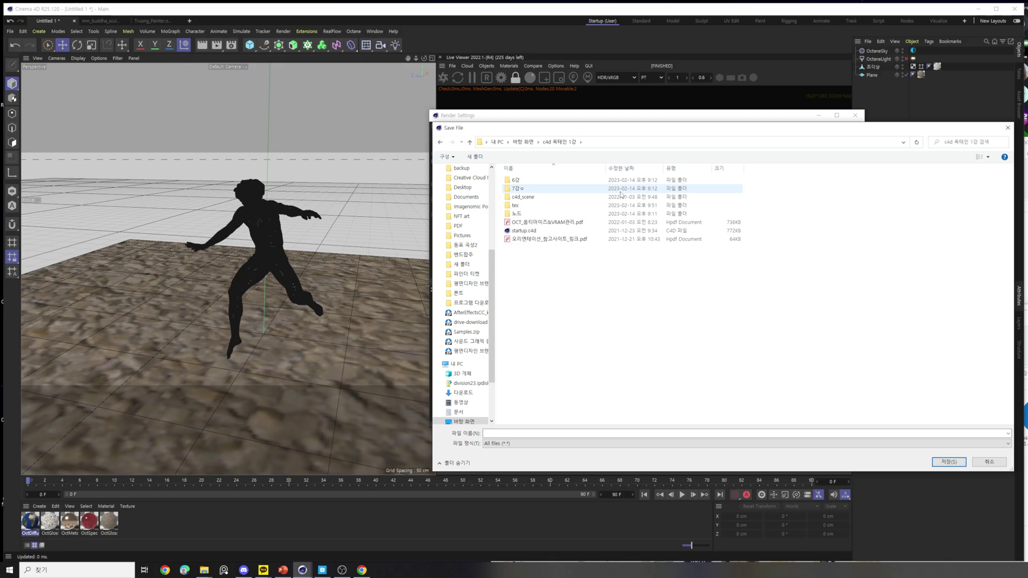
key(alt+Left)
scroll(658, 374, down, 3)
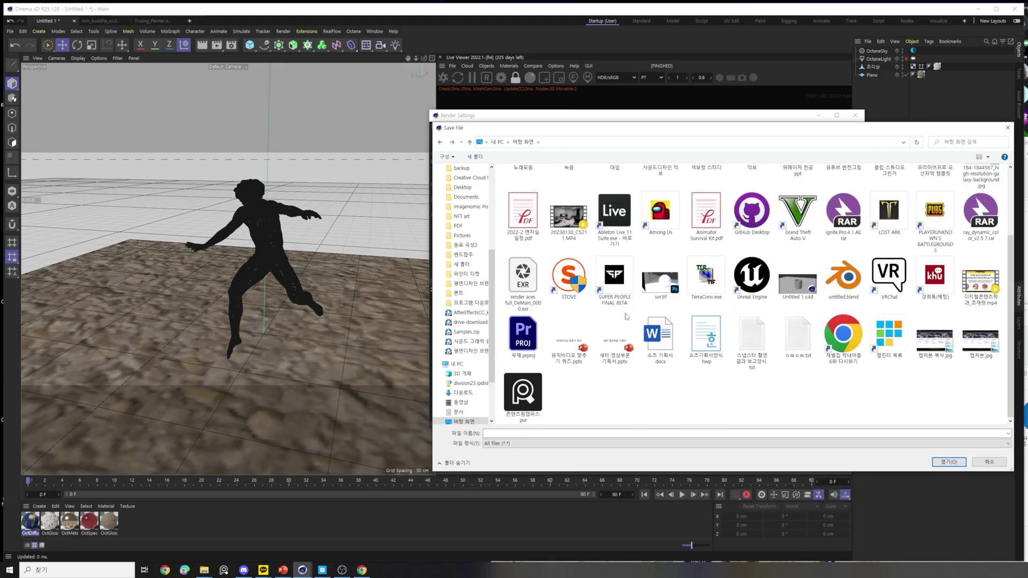
right_click(659, 381)
click(686, 390)
right_click(695, 386)
text(nd)
text(렌더)
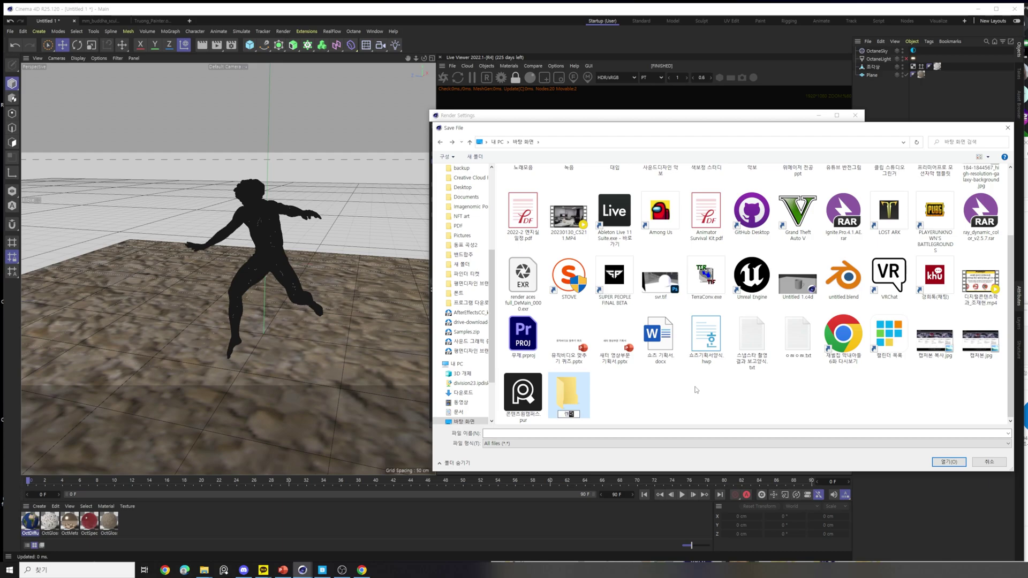
key(Return)
Set the render pass file to test inside the new folder and close the Render Settings.
key(Return)
click(607, 428)
text(ㅅㄷㄴㅅtset)
key(Return)
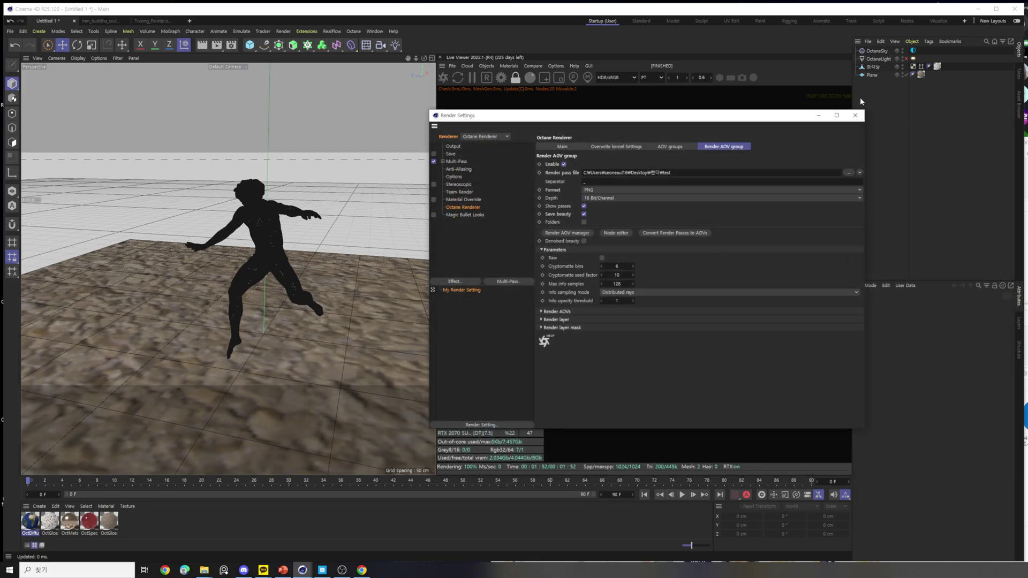
click(855, 116)
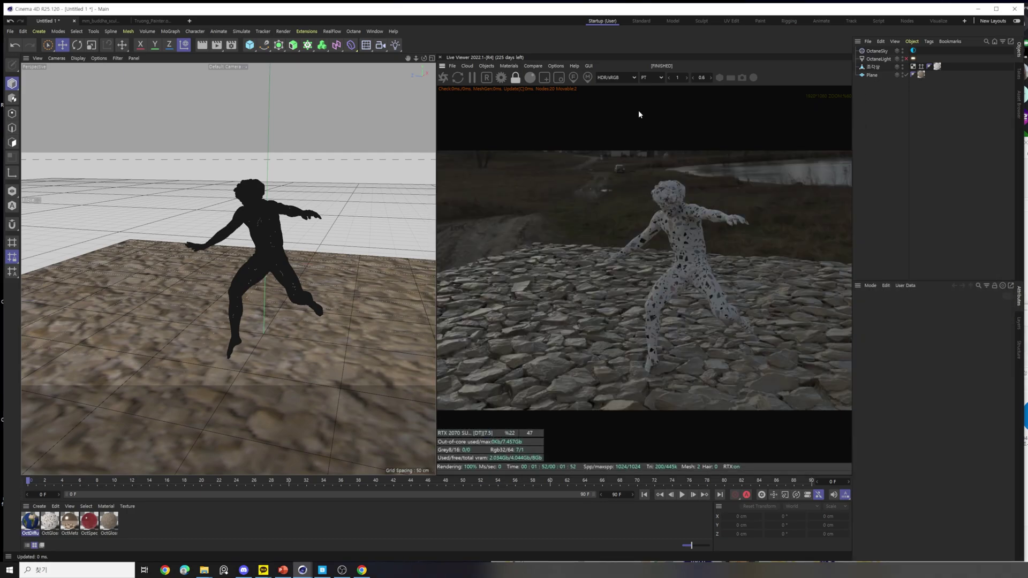
Render the scene to the Picture Viewer and enlarge its window, zooming the image to 80%.
click(217, 46)
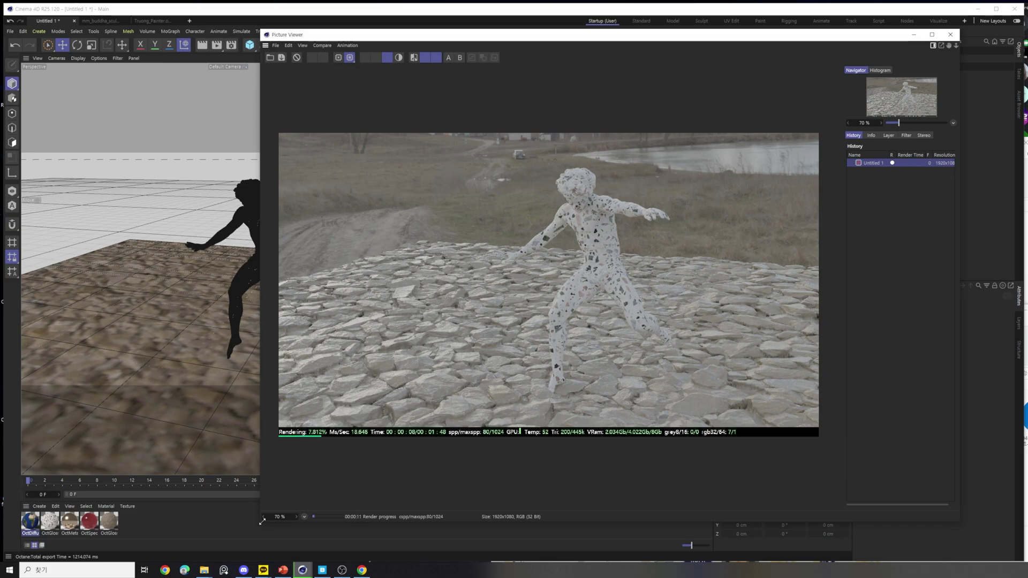
drag(260, 525, 232, 478)
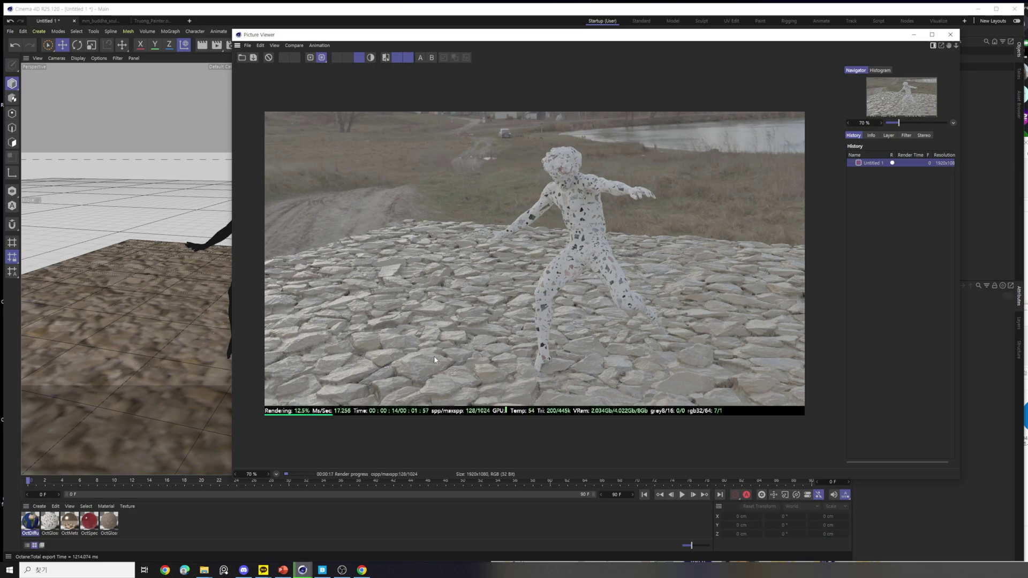
scroll(473, 359, up, 1)
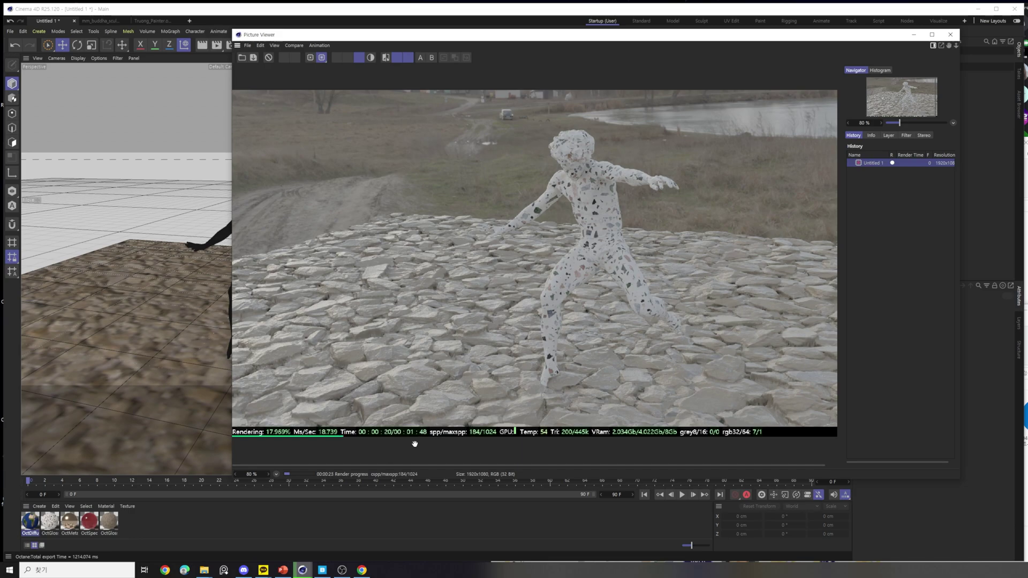
Shrink and reposition the Picture Viewer to compare its render with the Live Viewer image.
drag(709, 37, 555, 93)
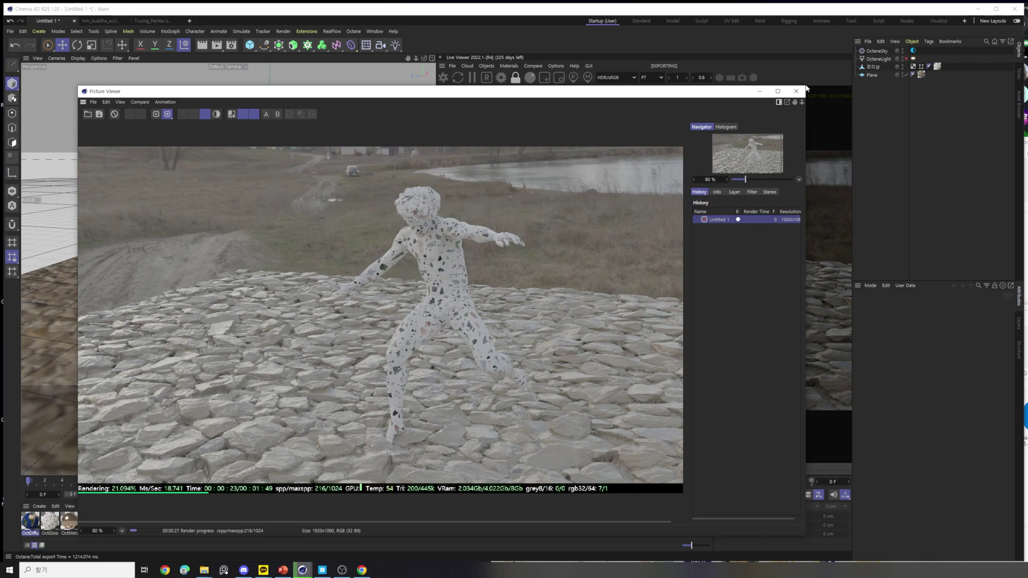
drag(806, 84, 607, 194)
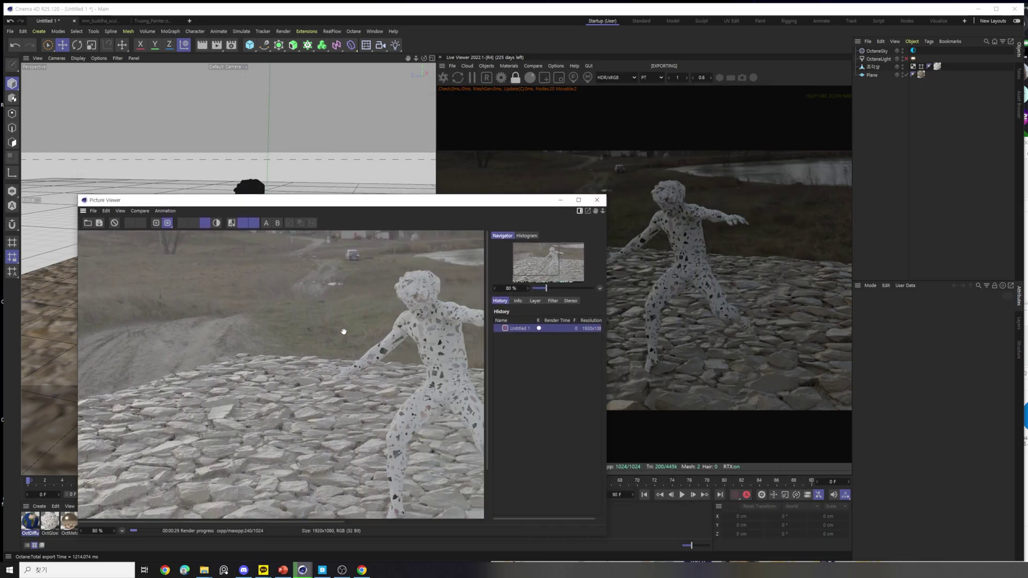
drag(368, 351, 273, 345)
drag(300, 199, 228, 182)
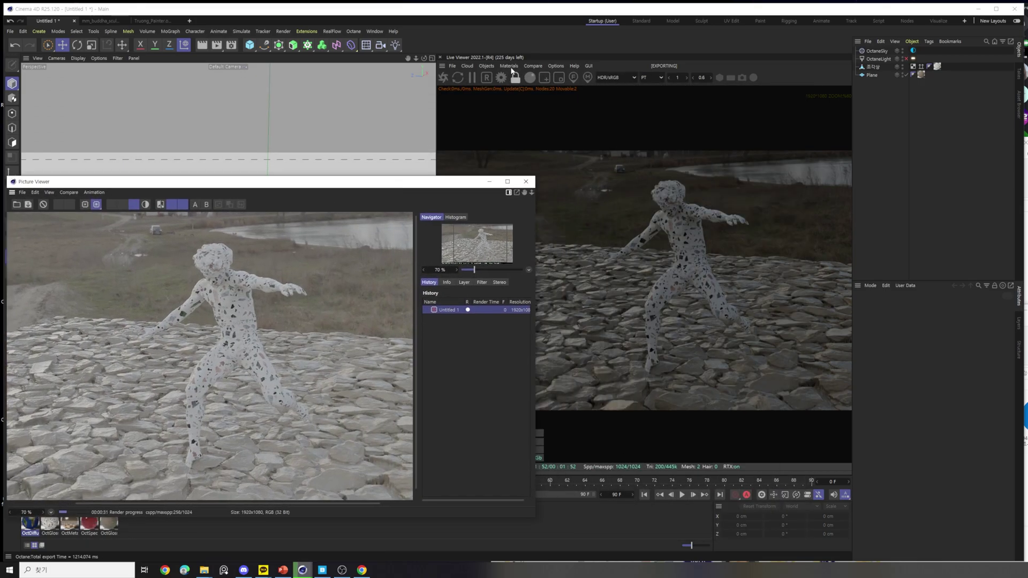
drag(439, 185, 491, 160)
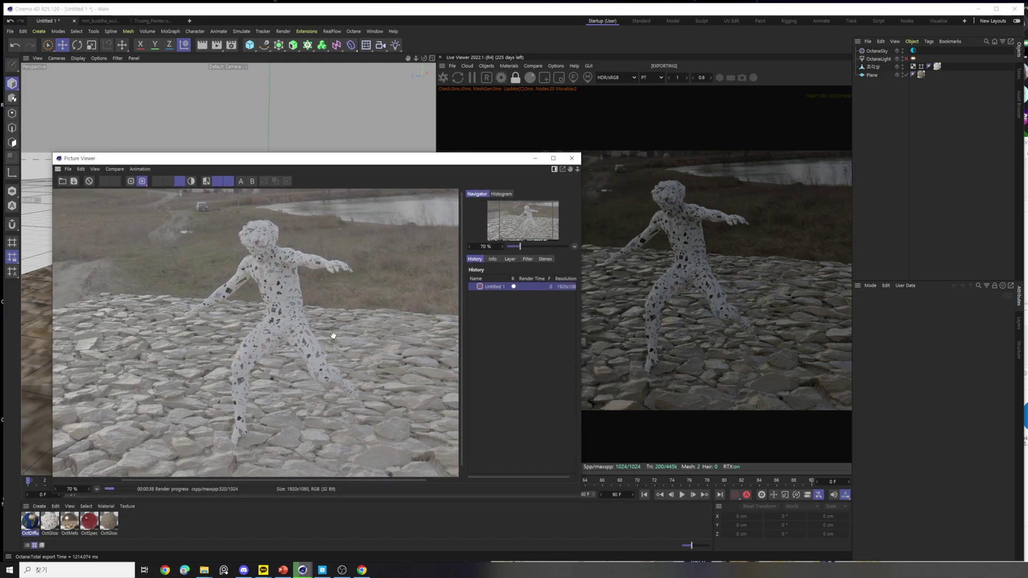
scroll(332, 337, down, 1)
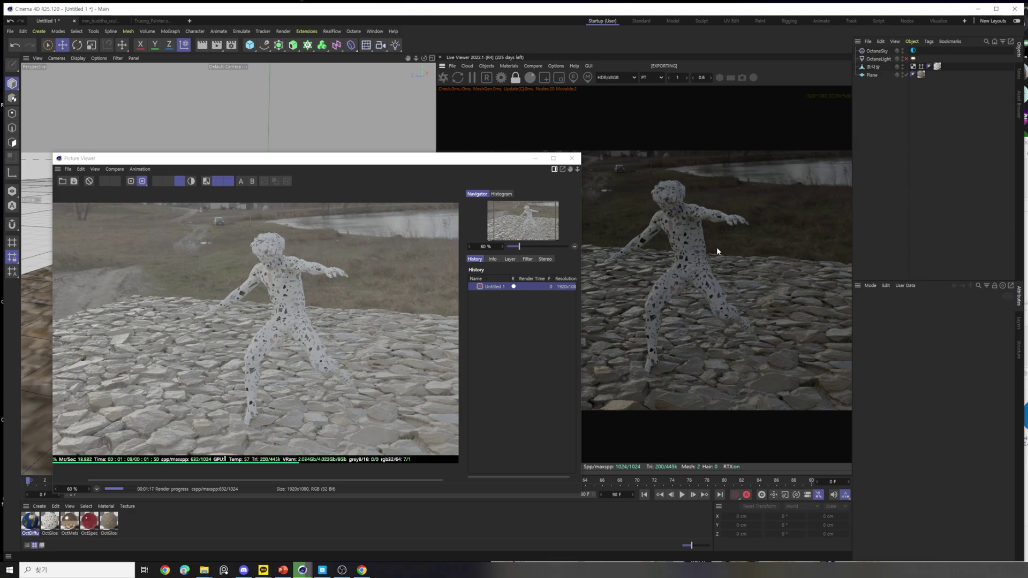
Examine the statue up close in the Picture Viewer and narrow the window to fit beside the Live Viewer.
drag(428, 159, 552, 122)
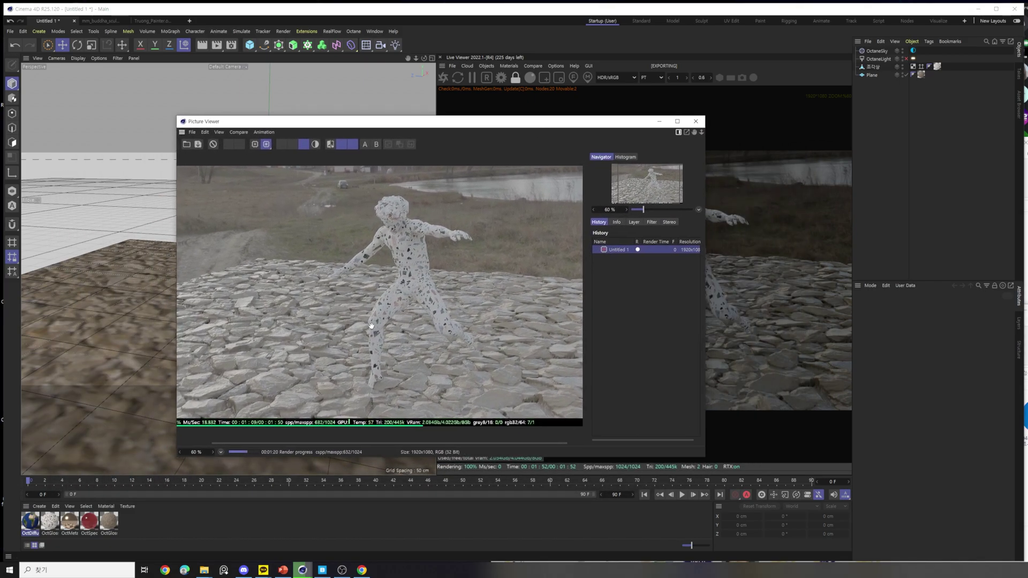
scroll(396, 322, up, 2)
drag(419, 336, 407, 353)
drag(364, 120, 251, 236)
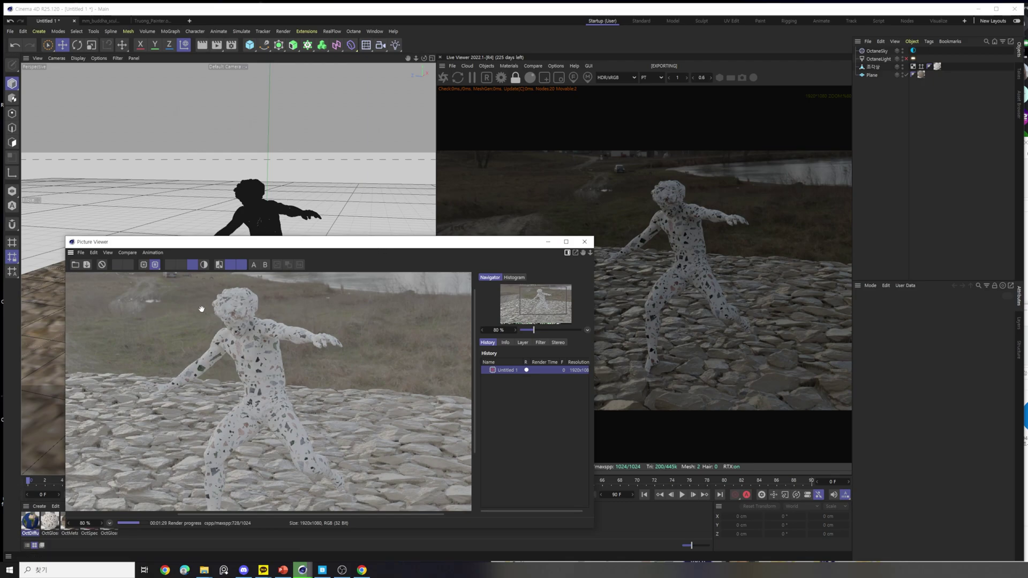
drag(366, 246, 358, 153)
drag(575, 436, 435, 448)
drag(358, 153, 343, 154)
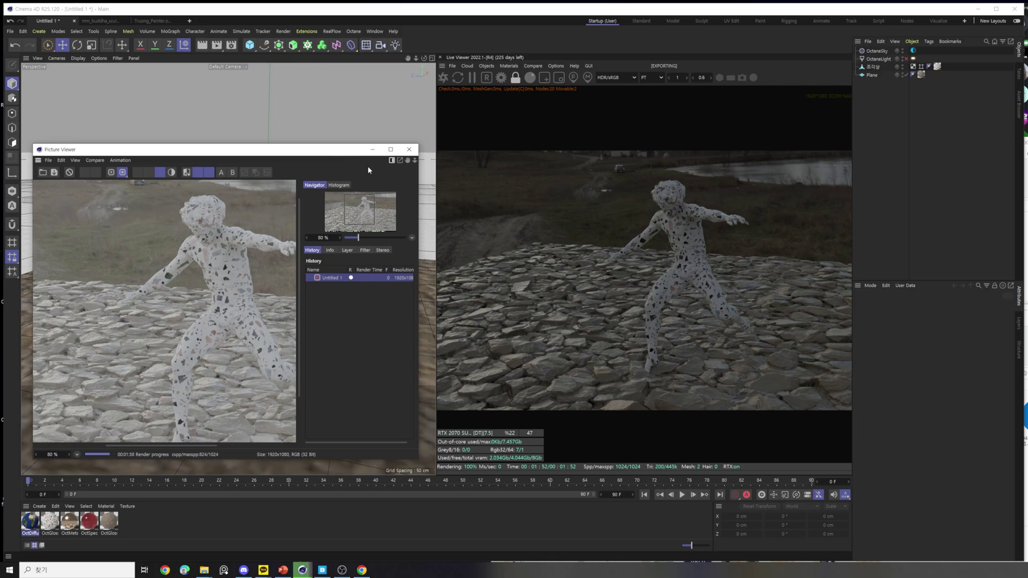
Move the Picture Viewer over the Live Viewer and inspect the full statue at 70% zoom.
drag(350, 152, 695, 137)
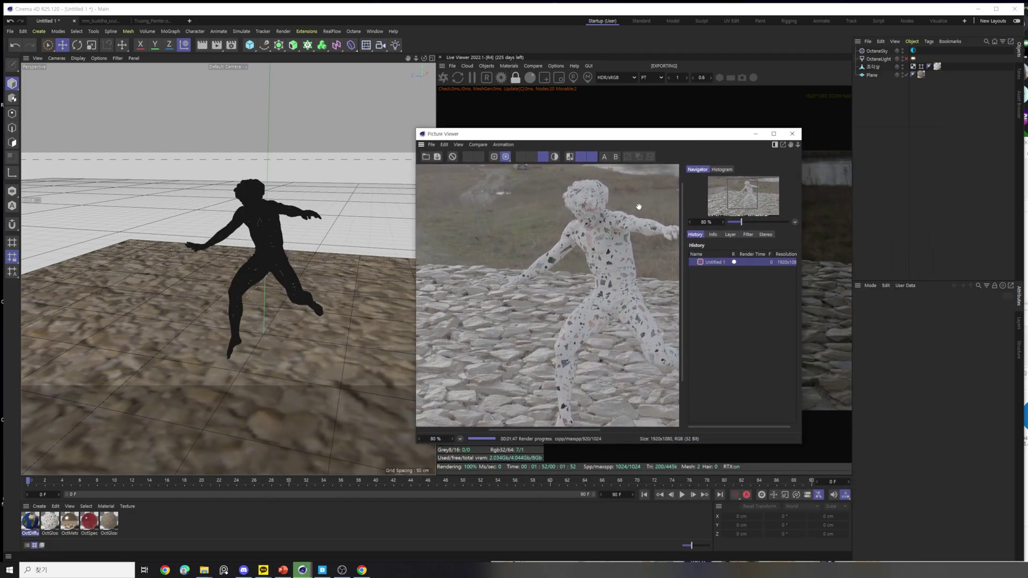
scroll(564, 358, down, 1)
scroll(576, 426, down, 1)
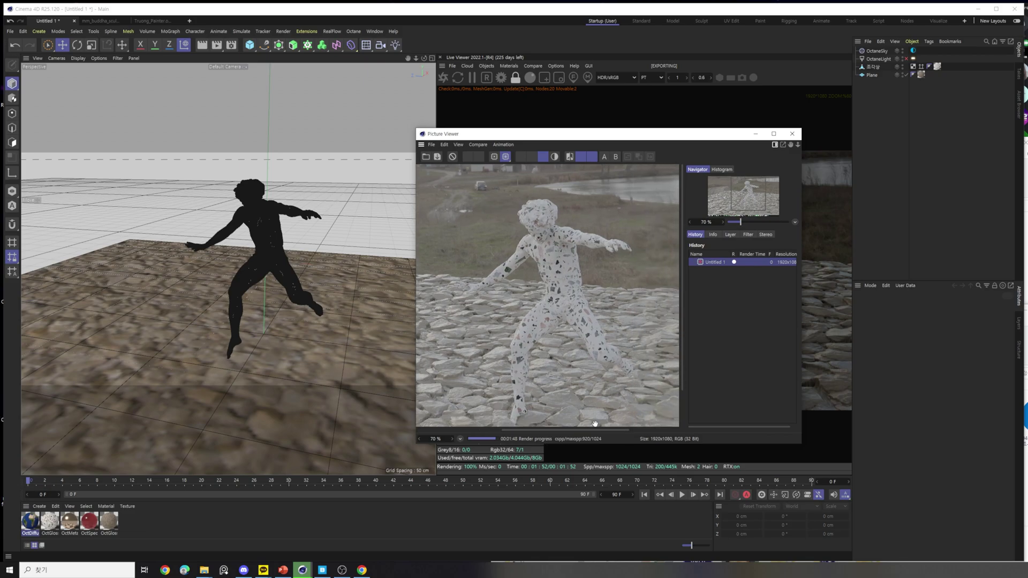
scroll(560, 355, up, 1)
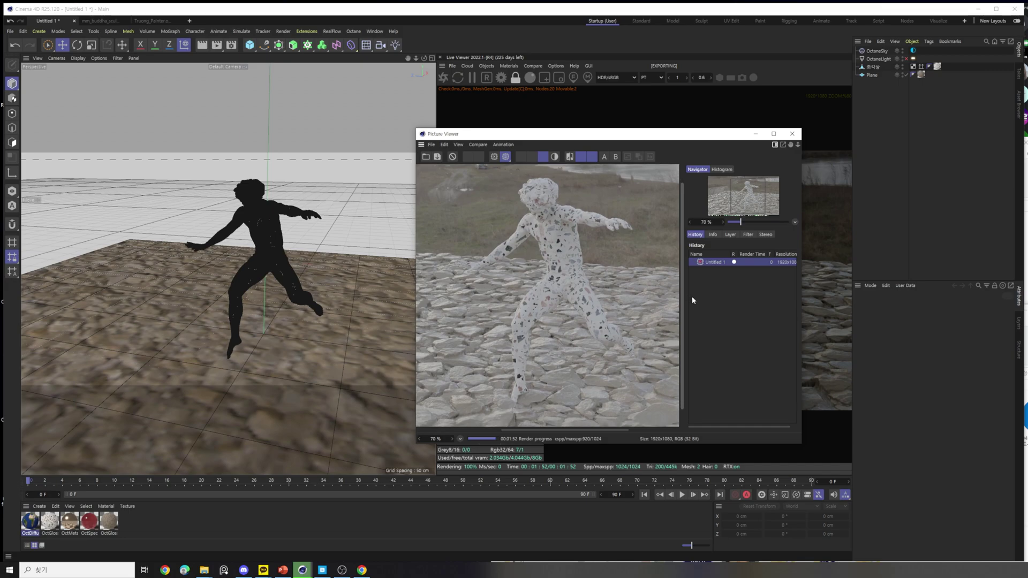
Open the saved render test_Main_0000.png from its Desktop folder in the image viewer.
drag(613, 139, 232, 175)
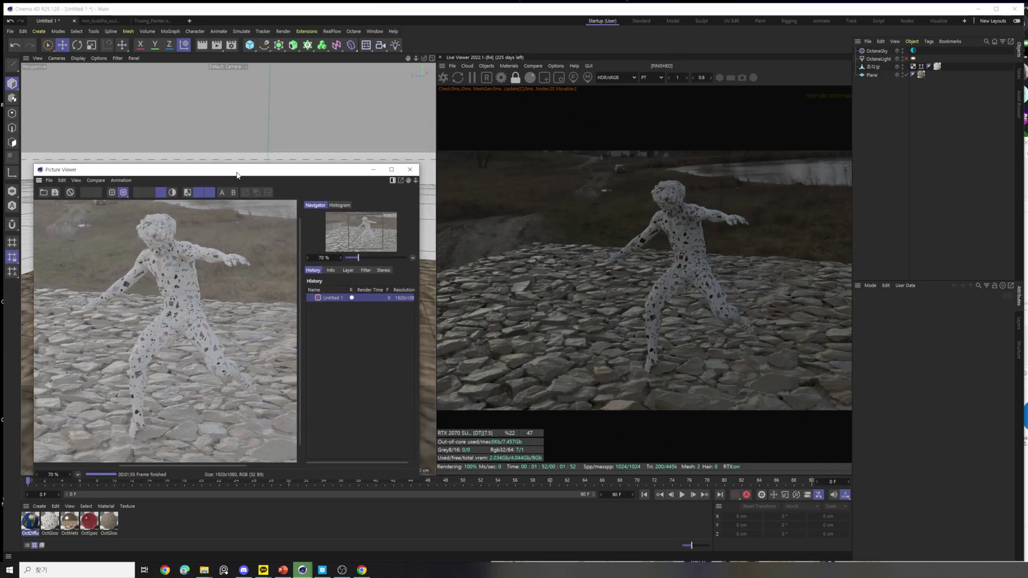
mouse_move(204, 570)
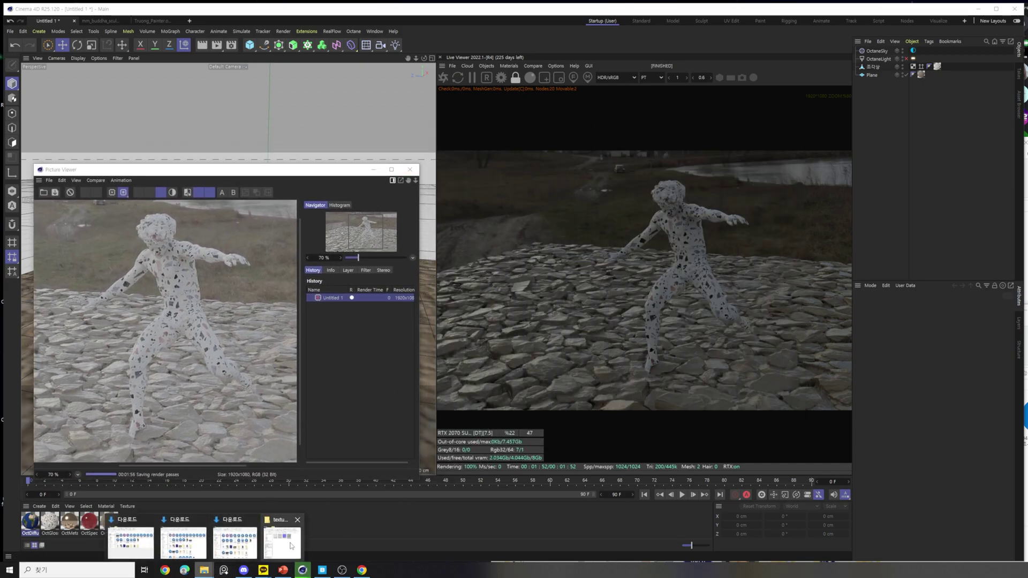
click(286, 538)
scroll(713, 246, up, 7)
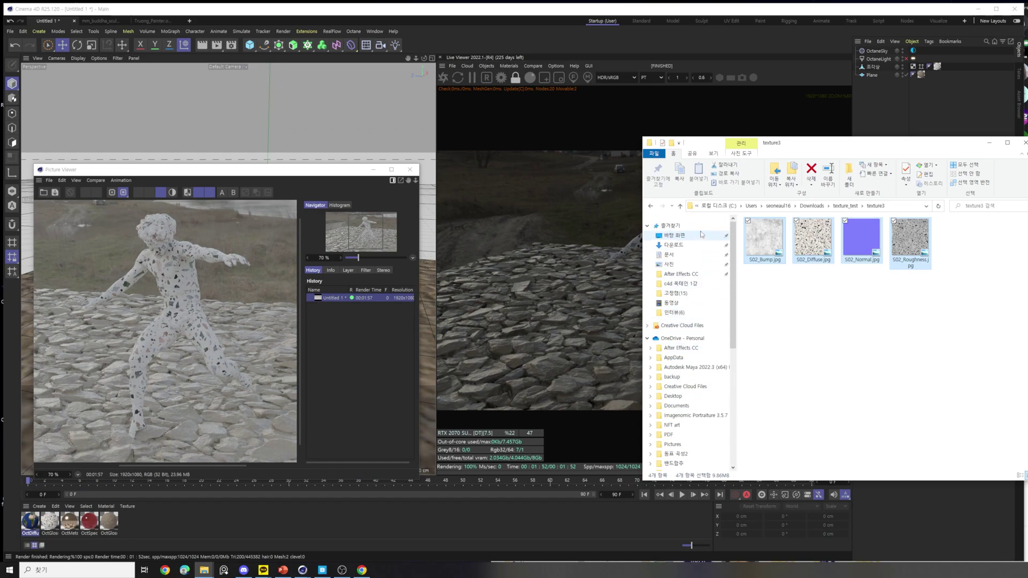
click(700, 236)
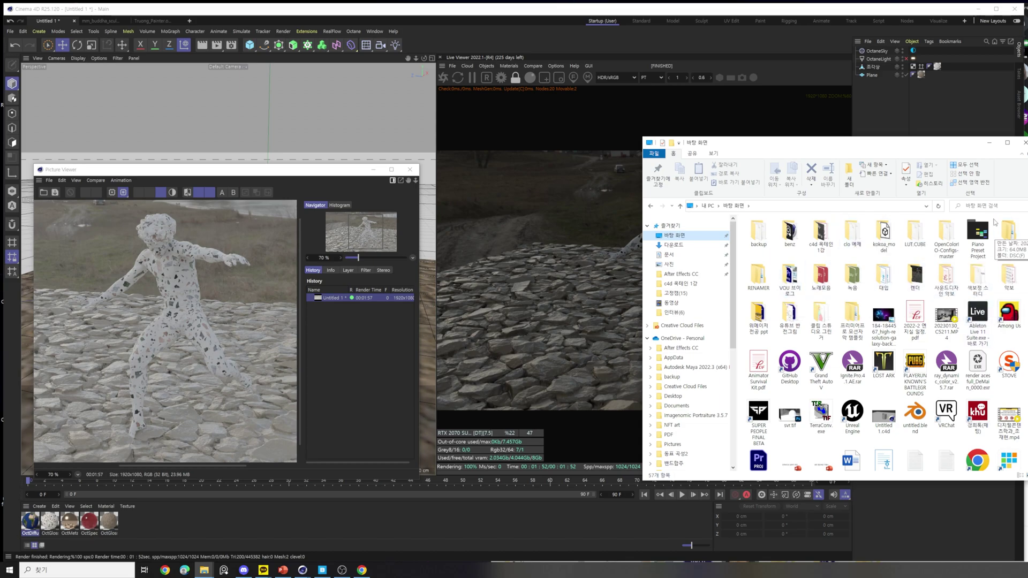
double_click(914, 276)
click(764, 245)
key(Return)
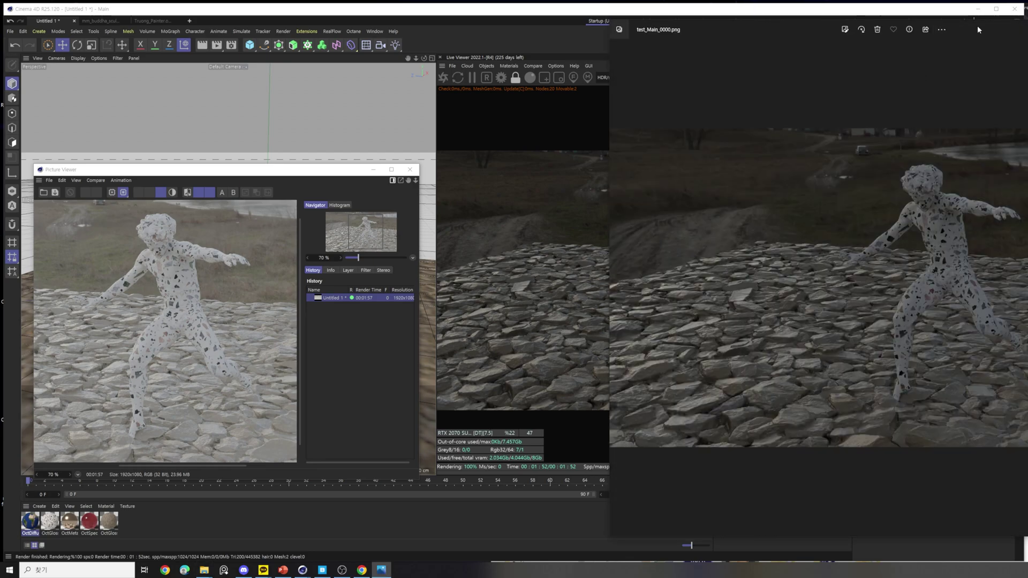
drag(978, 29, 777, 31)
Zoom the Picture Viewer's render out to 40%, compare it with the Live Viewer image, and close the Picture Viewer.
click(285, 171)
drag(285, 176, 317, 136)
scroll(245, 325, down, 3)
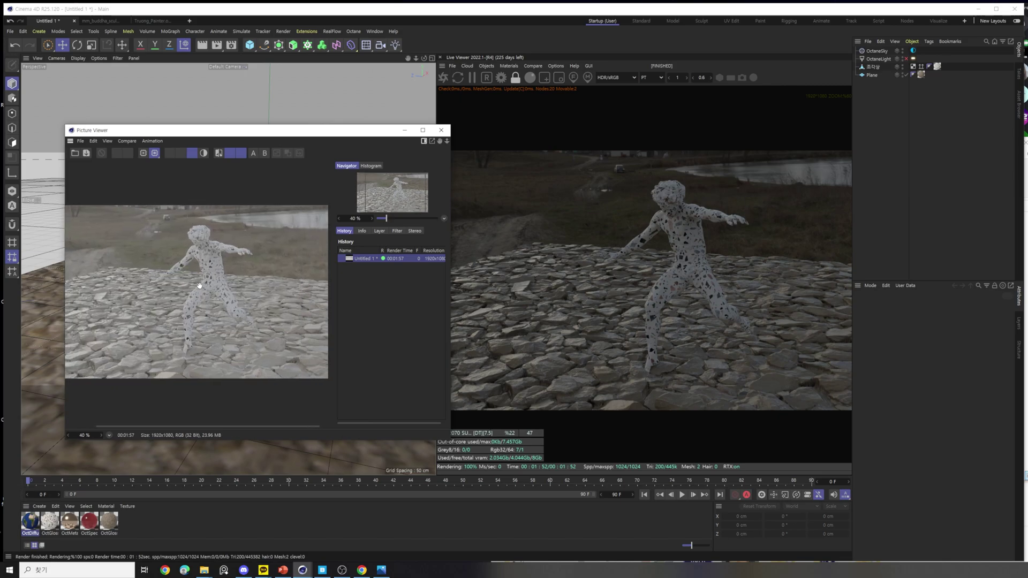
drag(121, 304, 170, 273)
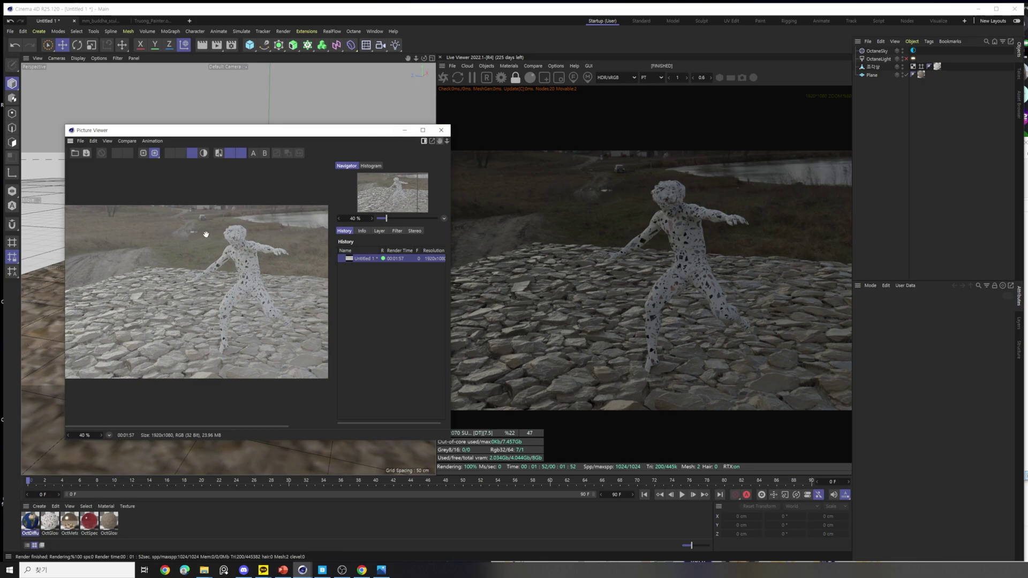
click(441, 130)
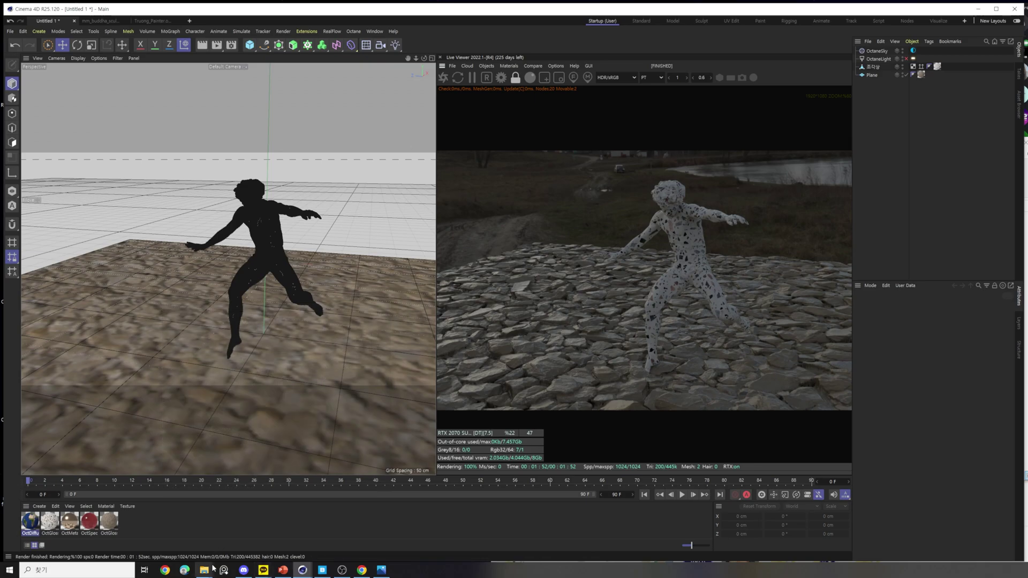
Compare the saved test_Main_0000.png side by side with the Live Viewer image, and close the picture.
click(381, 570)
drag(722, 24, 308, 20)
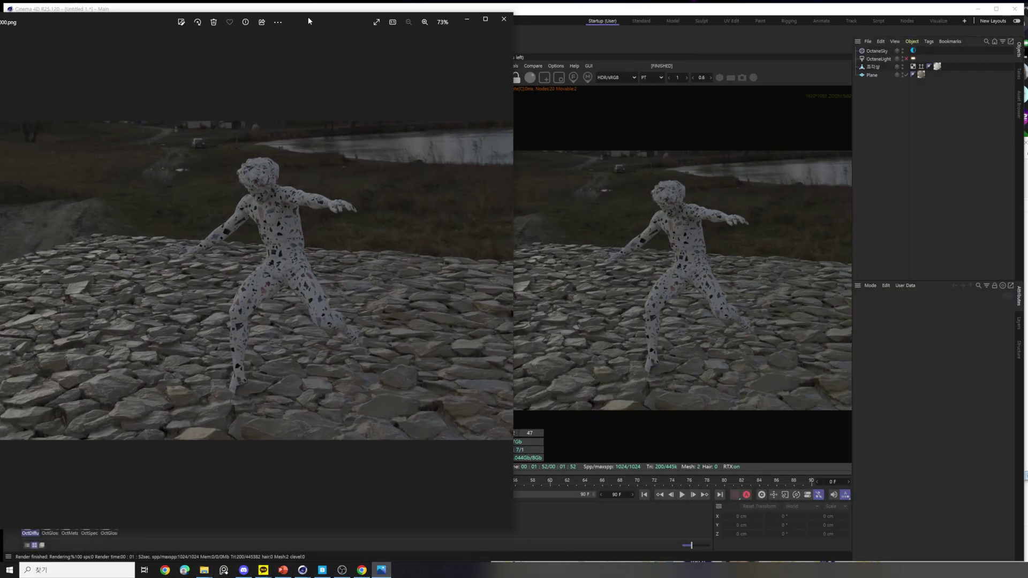
click(503, 19)
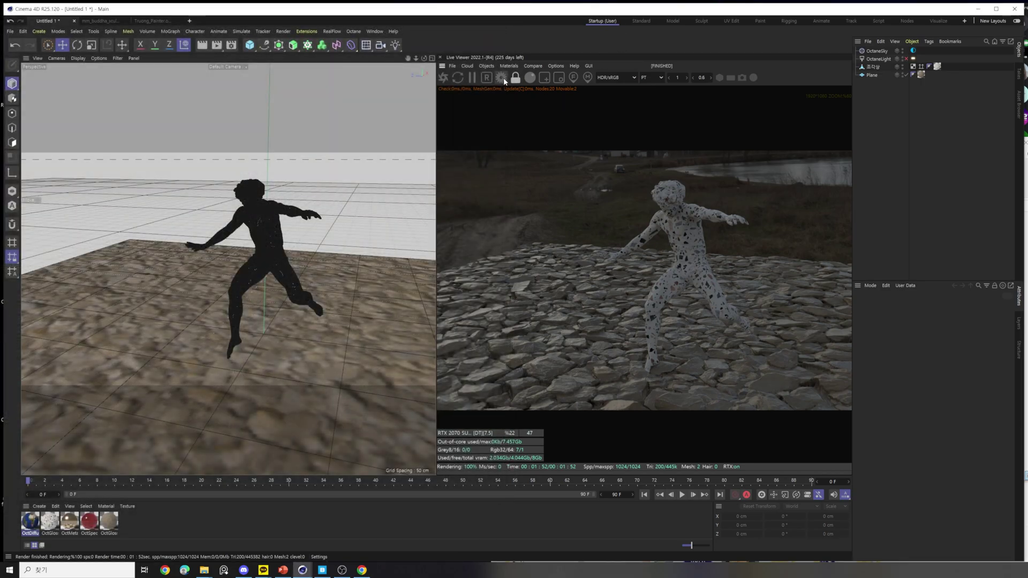
Examine the Path tracing kernel parameters in an enlarged Octane settings window, and close it.
click(503, 79)
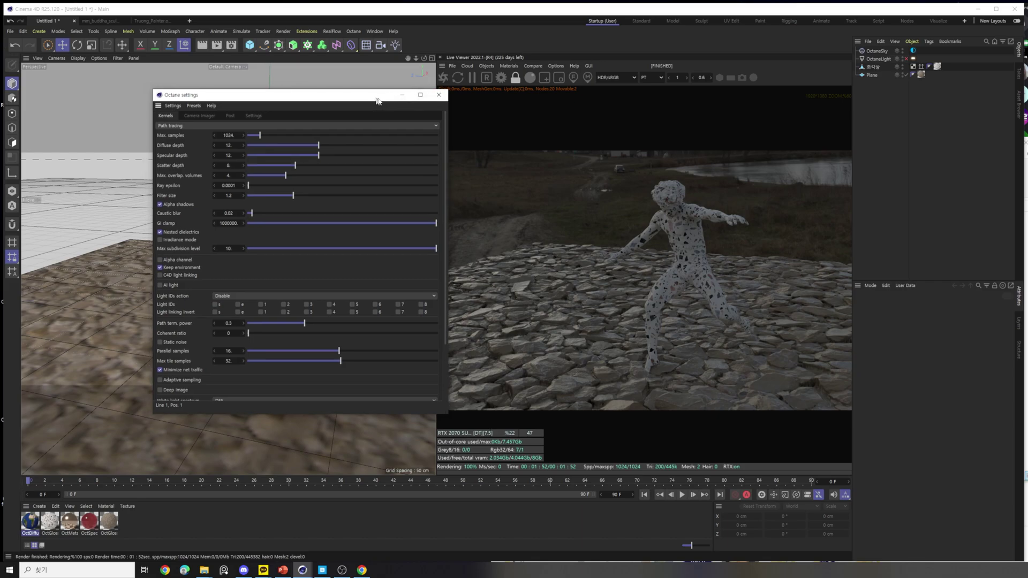
drag(321, 95, 388, 85)
drag(509, 402, 512, 468)
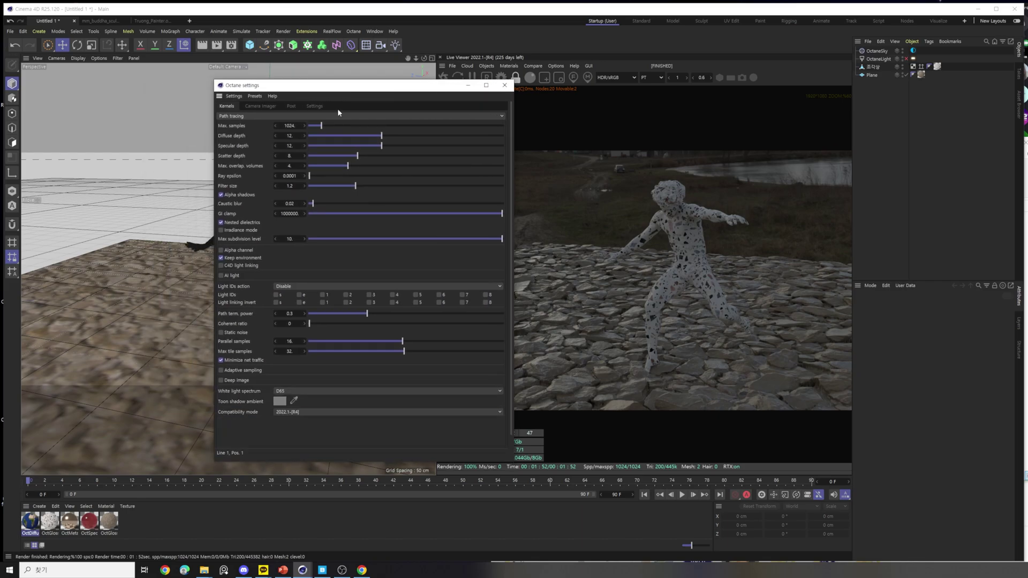
drag(392, 89, 301, 116)
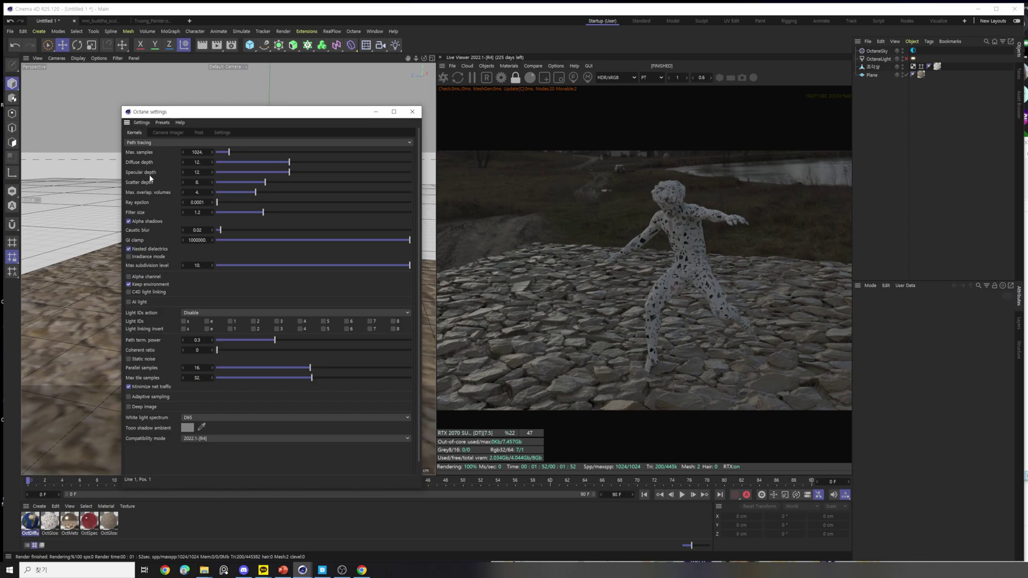
click(412, 112)
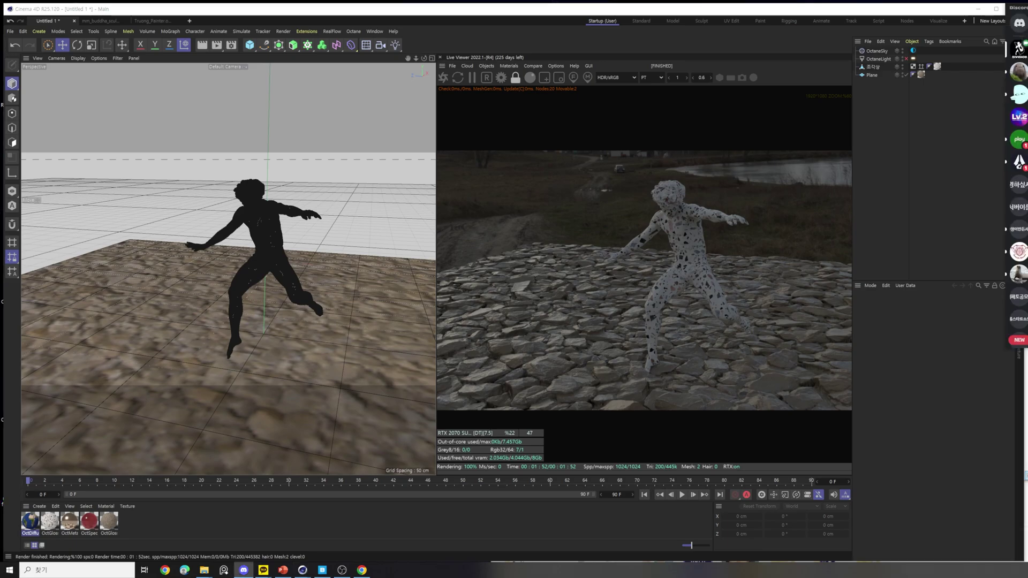
Switch to PowerPoint and review the texture map slides backwards through Height and Specular to Roughness, then leave the presentation.
click(812, 384)
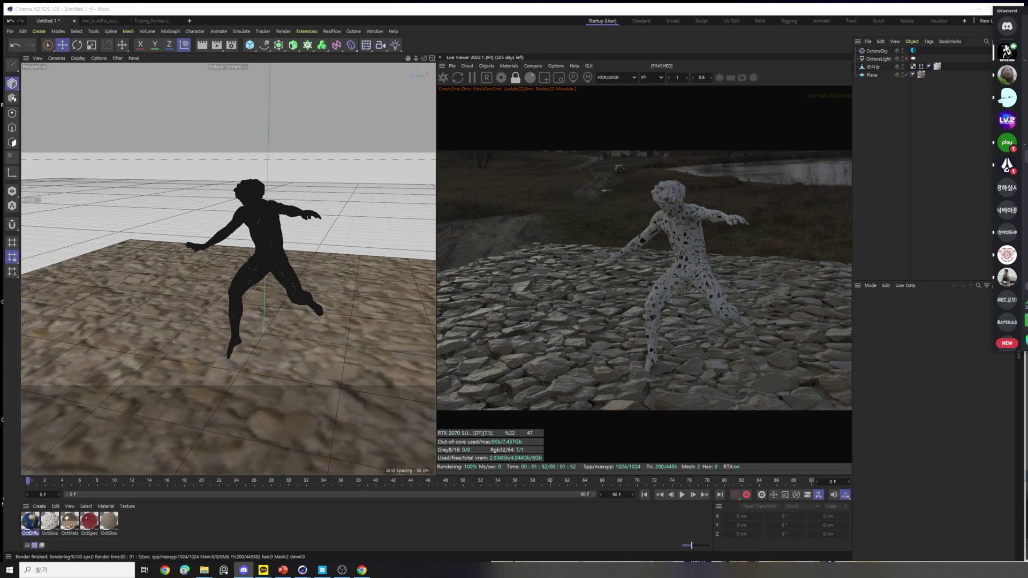
click(283, 570)
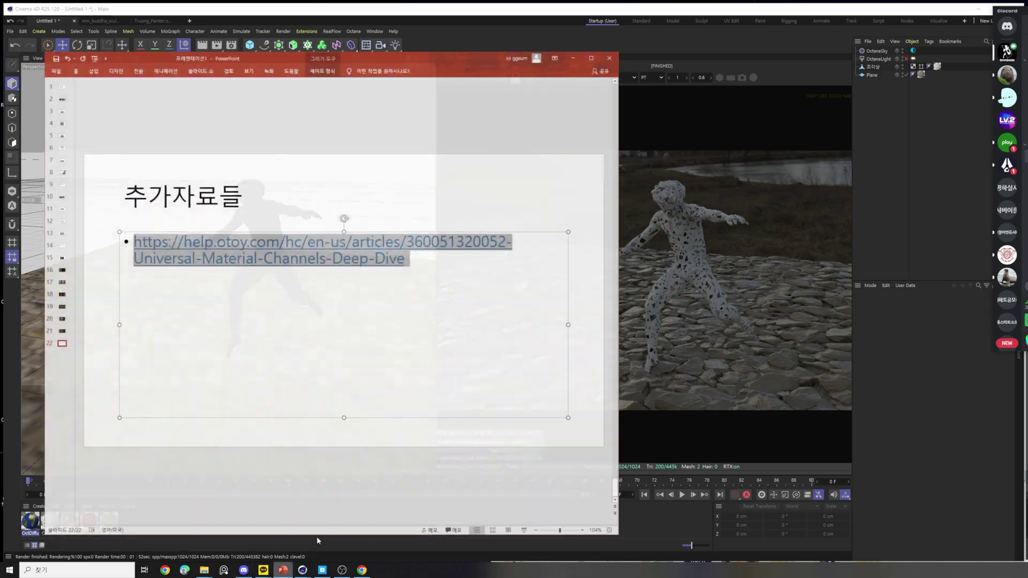
click(61, 300)
click(58, 287)
click(58, 274)
click(57, 239)
click(58, 225)
click(58, 213)
click(59, 201)
click(58, 188)
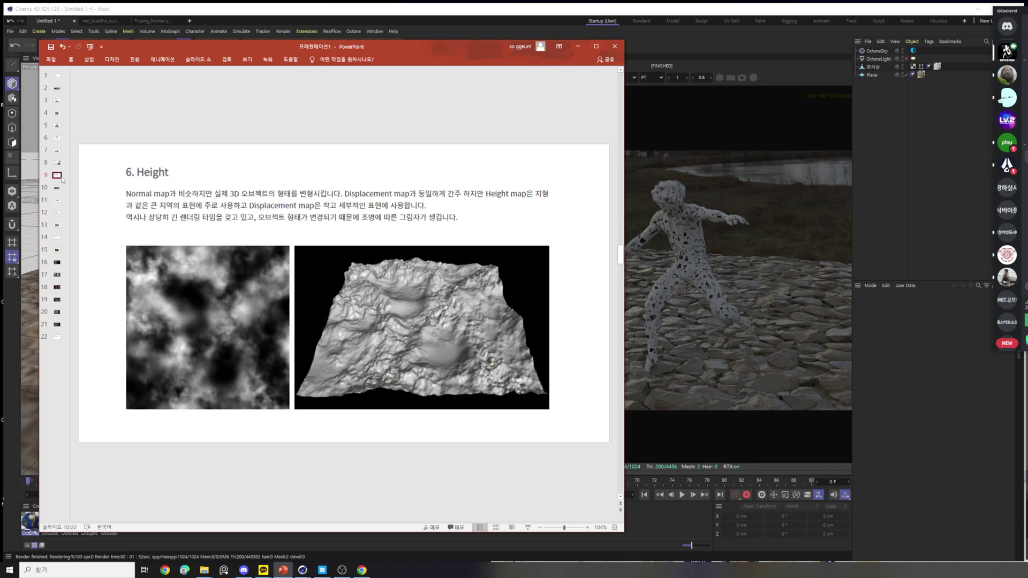
click(58, 175)
click(58, 163)
click(58, 150)
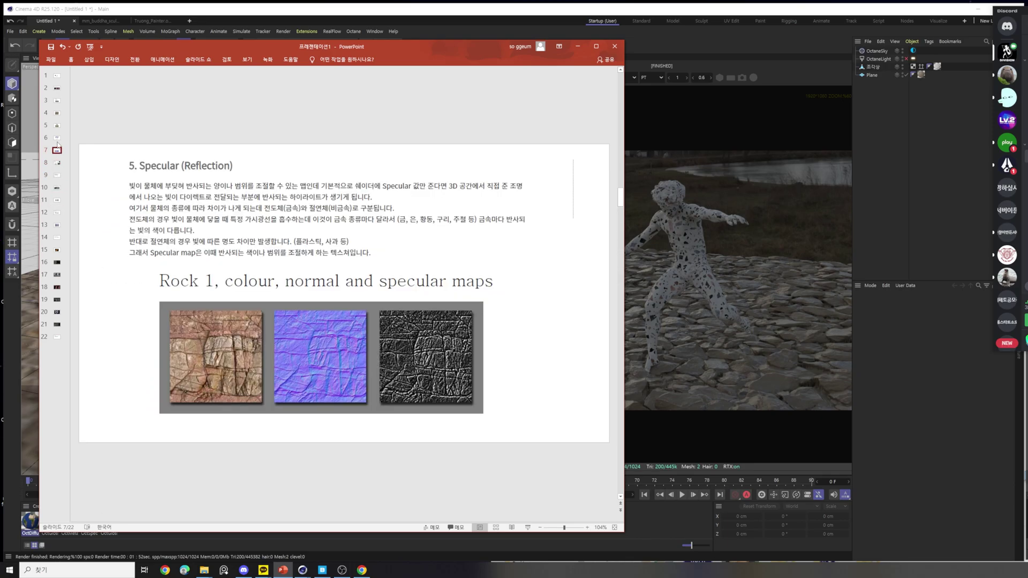
click(58, 137)
click(58, 126)
click(58, 113)
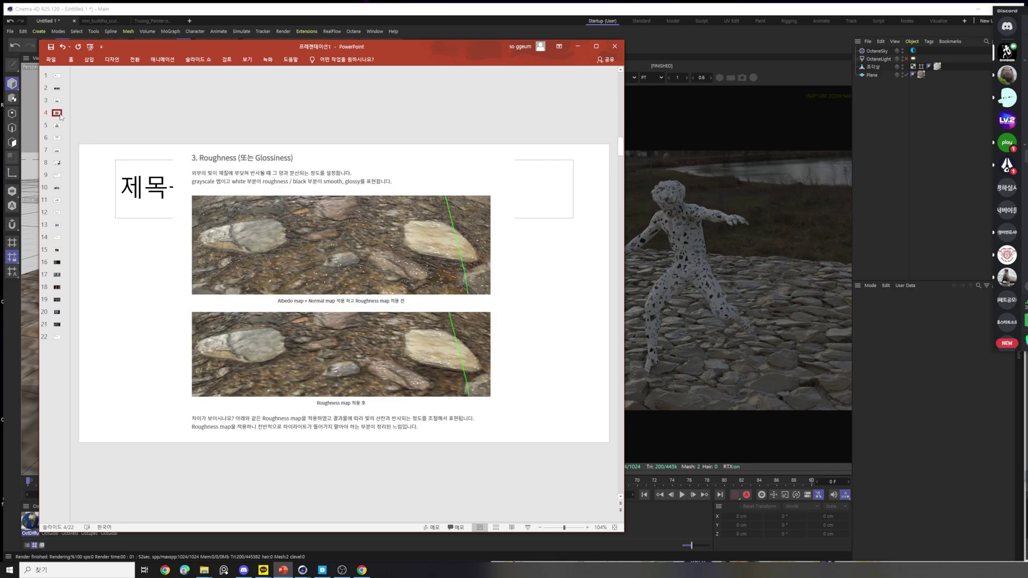
click(578, 47)
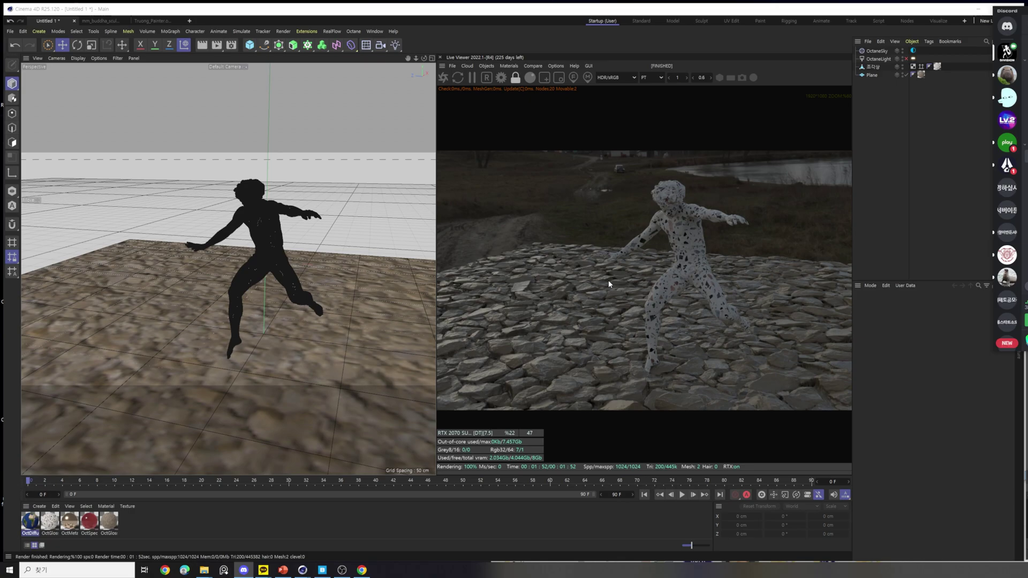
Select the statue in Polygon mode, move in on its upper body and activate Live Selection.
click(268, 218)
key(Return)
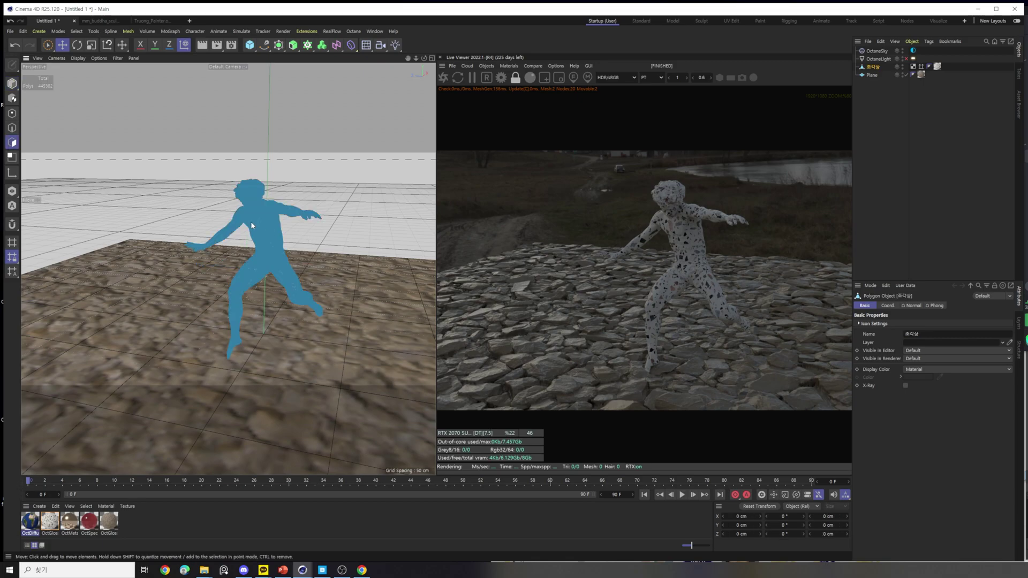
scroll(250, 226, up, 10)
alt+drag(316, 201, 235, 254)
key(9)
Switch to Rectangle Selection and select all polygons of the statue's lowered forearm and hand.
right_click(46, 45)
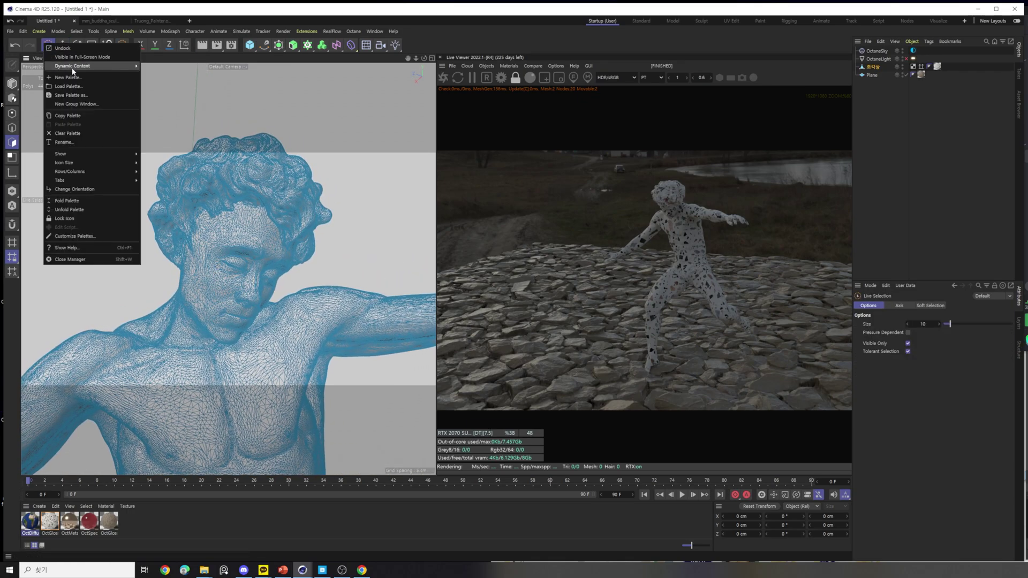
key(Escape)
drag(48, 45, 75, 67)
alt+drag(209, 327, 220, 320)
scroll(219, 320, down, 5)
drag(152, 171, 277, 200)
mouse_move(235, 293)
alt+mouse_down()
mouse_move(153, 356)
mouse_move(303, 284)
mouse_move(220, 283)
alt+mouse_up()
drag(75, 248, 363, 421)
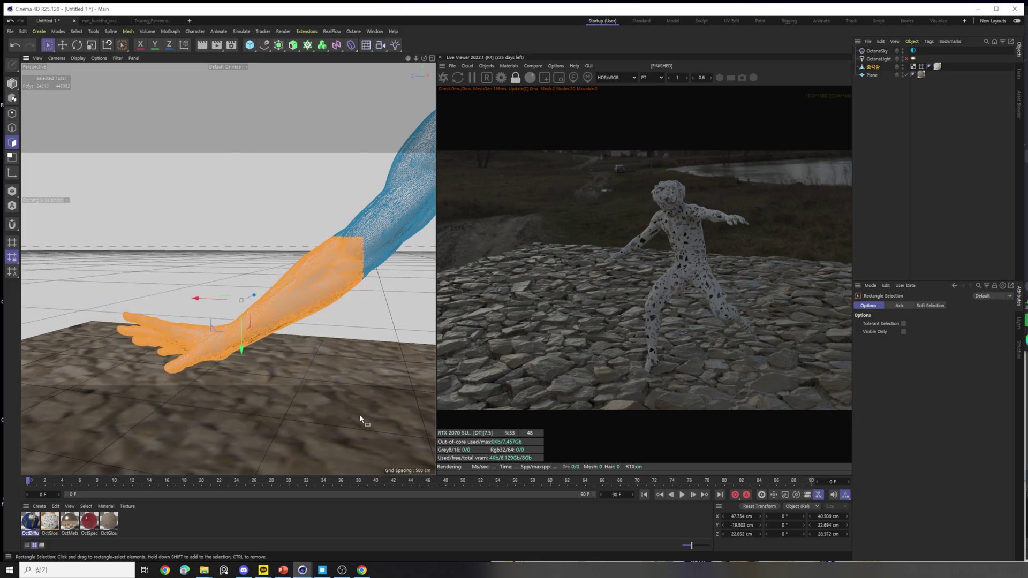
Apply the OctMetal1 material to the selected forearm and hand polygons.
key(e)
key(s)
alt+drag(396, 293, 321, 302)
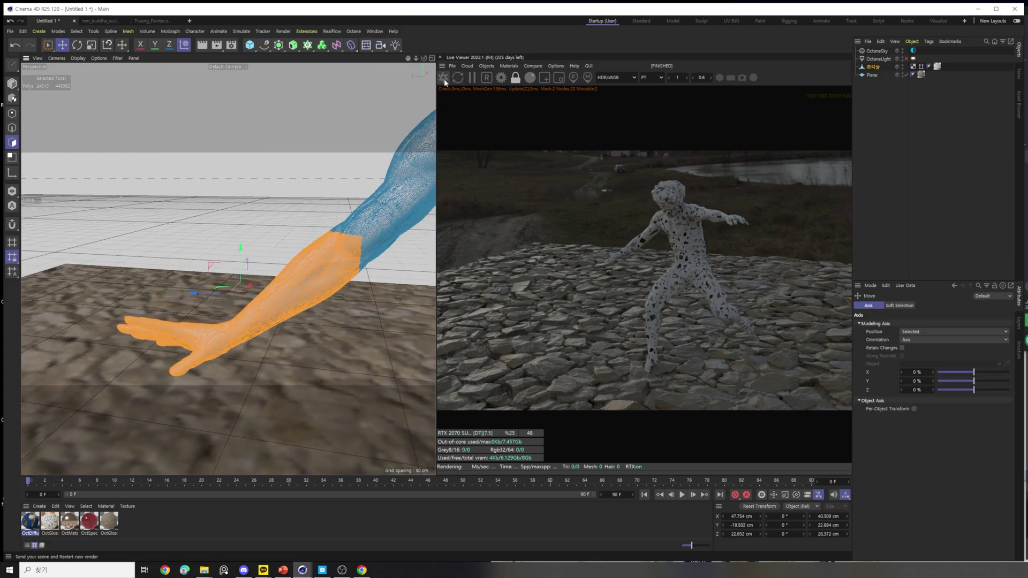
alt+middle_drag(299, 282, 287, 279)
drag(31, 521, 300, 283)
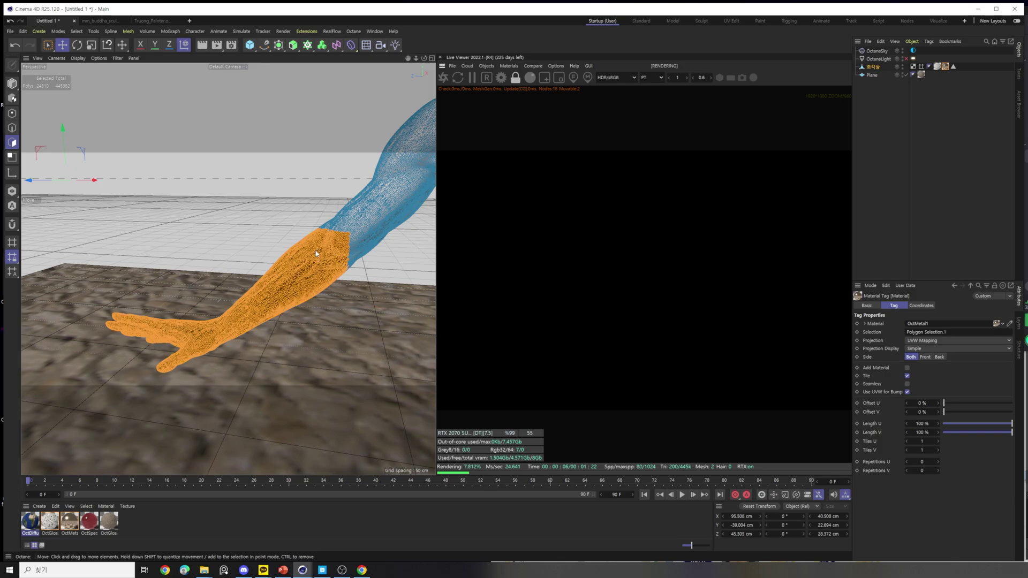
alt+drag(313, 262, 333, 243)
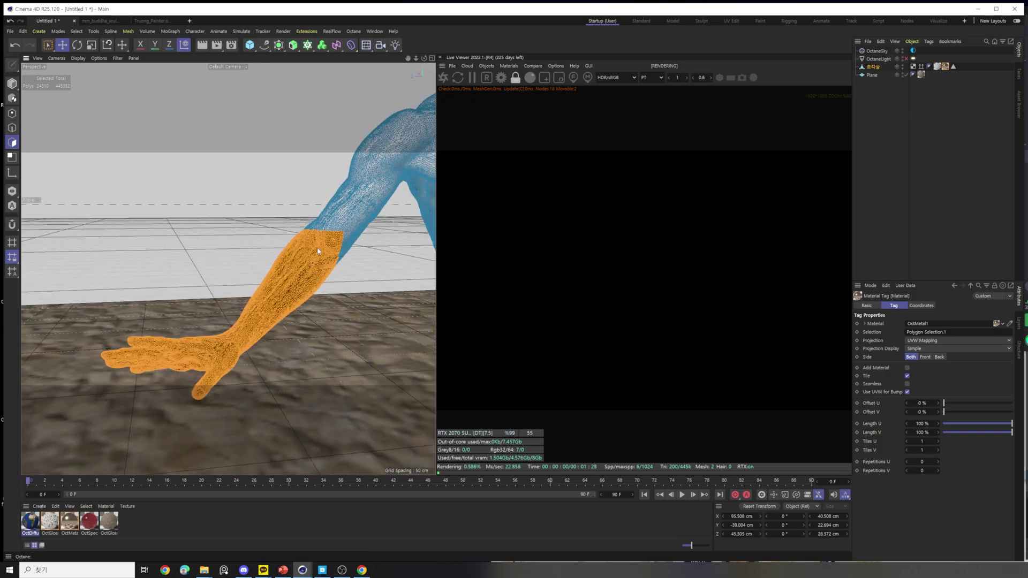
Undo the last changes and return the statue to Model mode, keeping the metal material on the forearm.
key(ctrl+z)
key(ctrl+z)
click(13, 84)
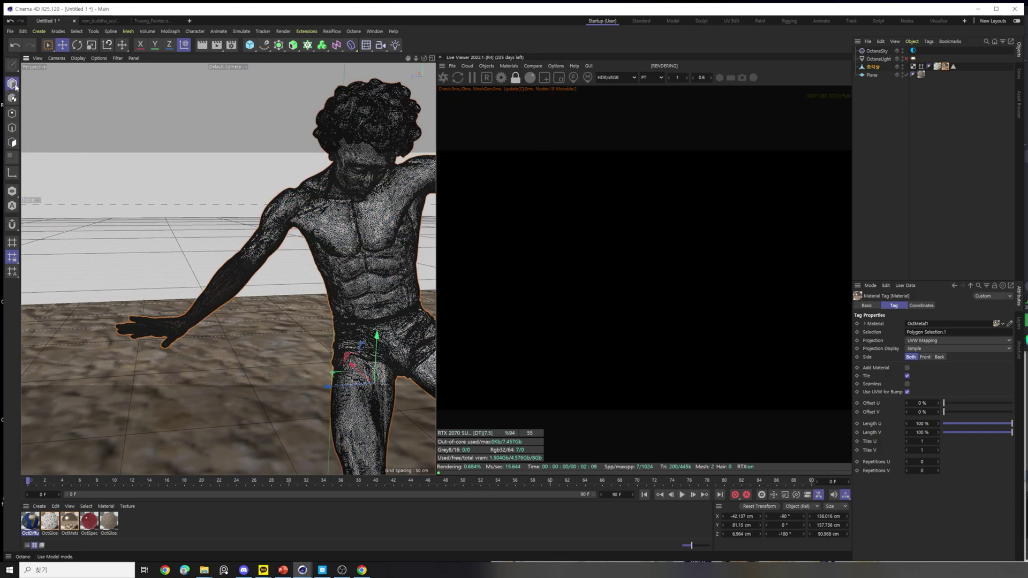
key(ctrl+shift+z)
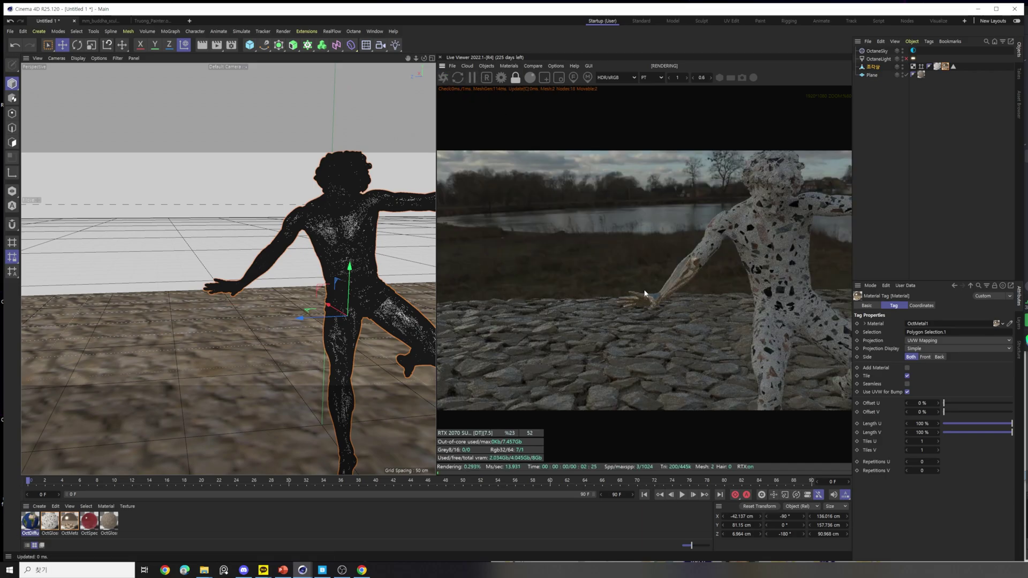
Examine the metal forearm and its border with the terrazzo material from several angles in the Live Viewer.
scroll(264, 271, up, 5)
alt+drag(264, 270, 305, 321)
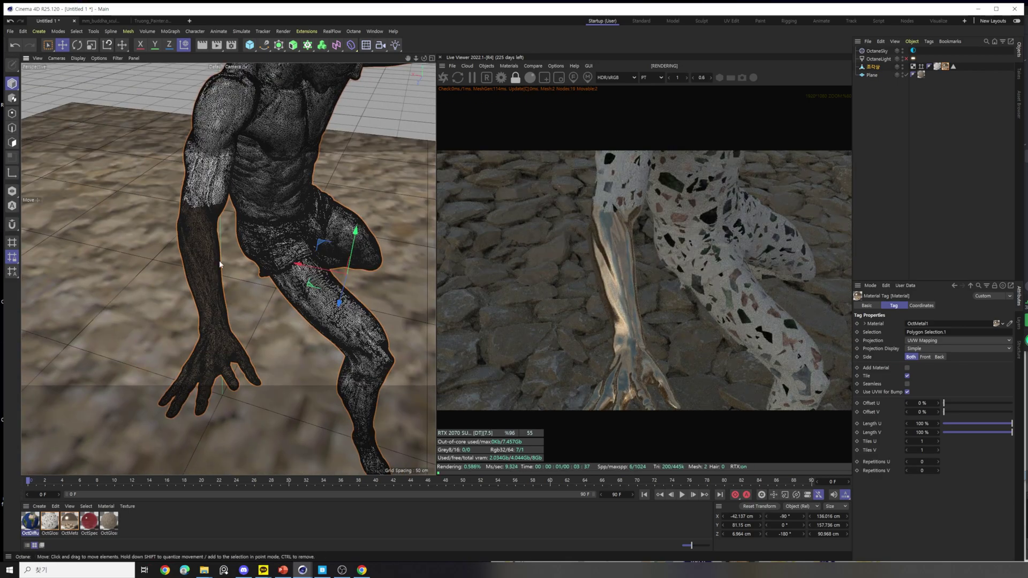
scroll(233, 207, up, 3)
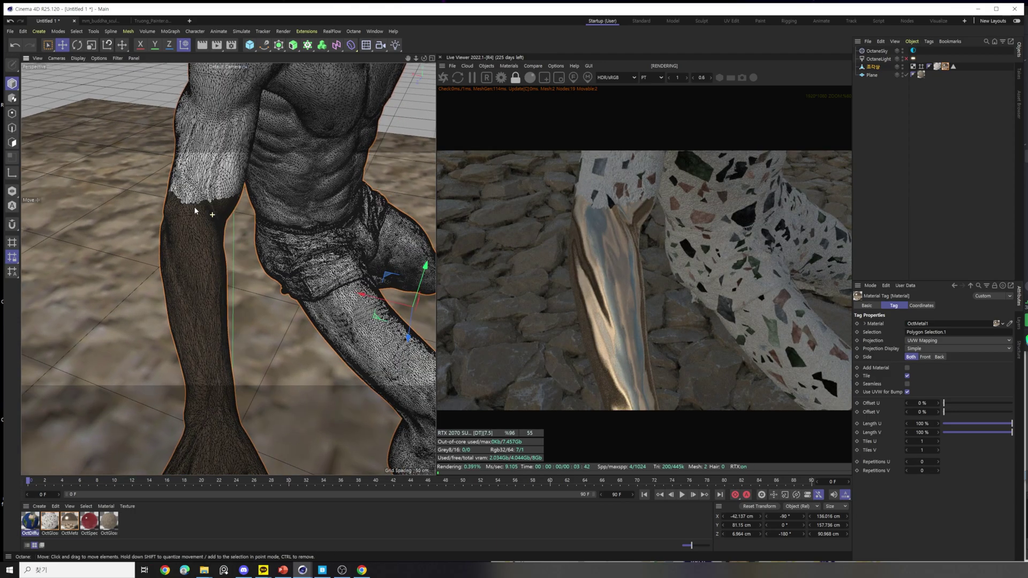
alt+drag(194, 210, 191, 204)
scroll(179, 222, down, 5)
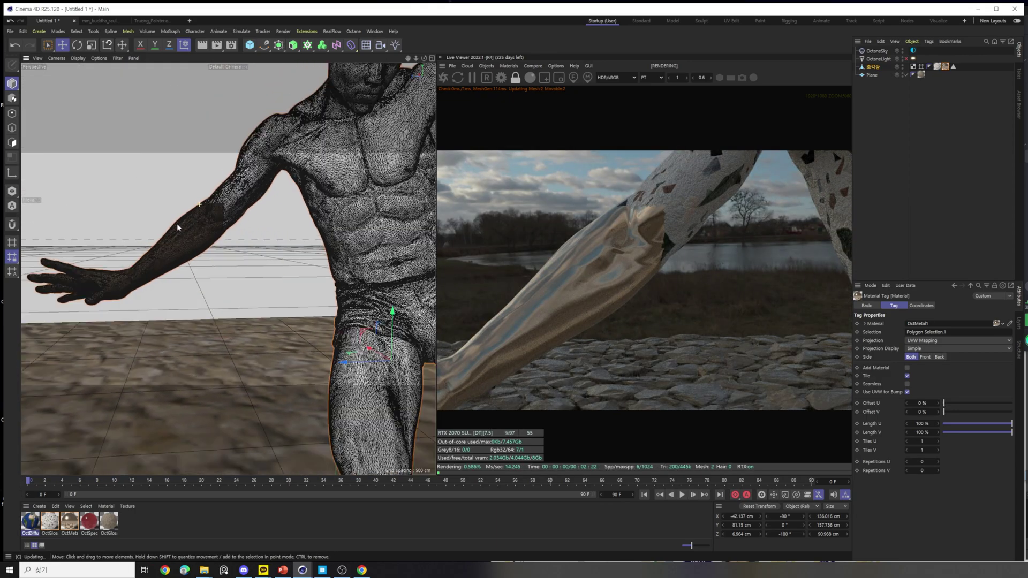
scroll(182, 252, down, 3)
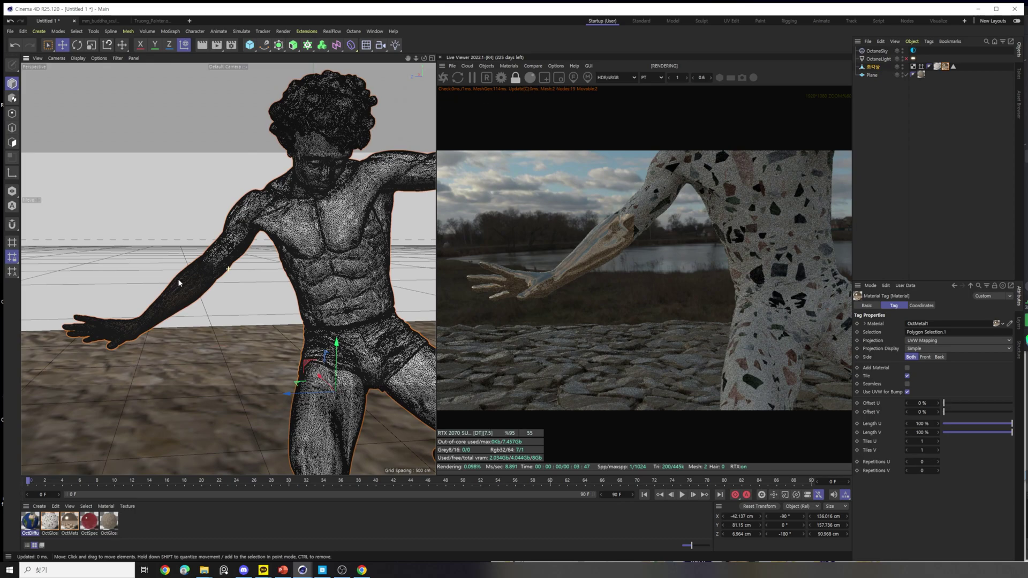